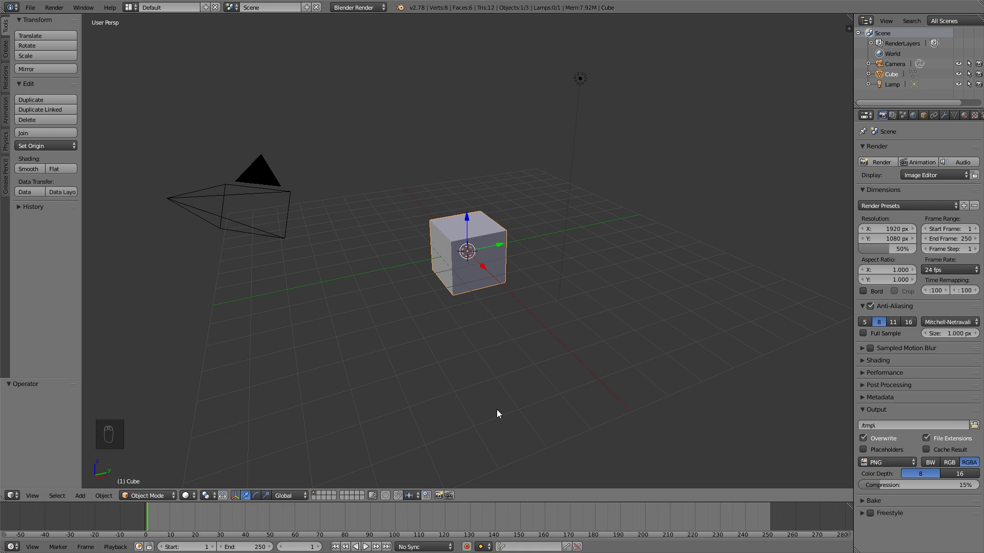
- Show the 3D view's properties and enable the display of background images
{"action": "key", "text": "n"}
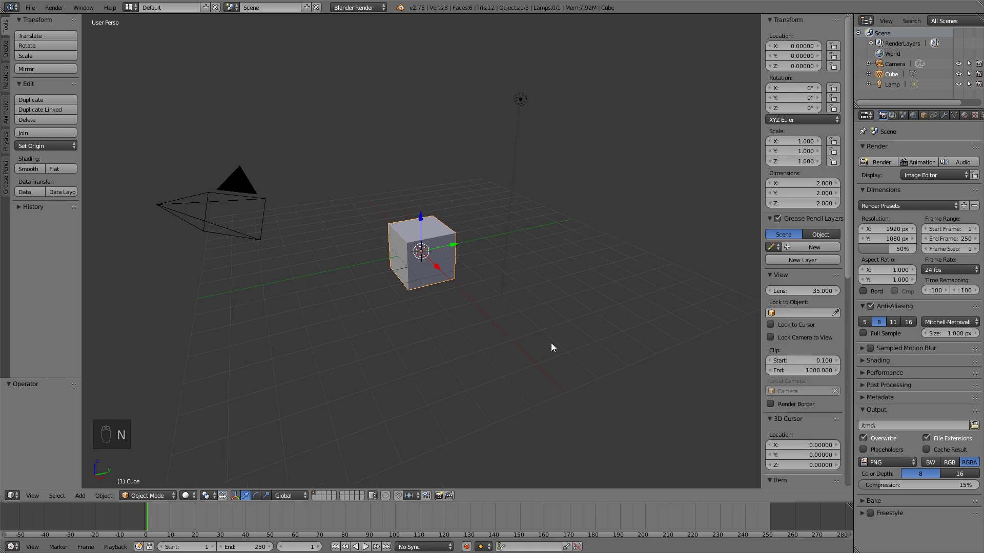
{"action": "scroll", "coordinate": [788, 240], "scroll_direction": "down", "scroll_amount": 8}
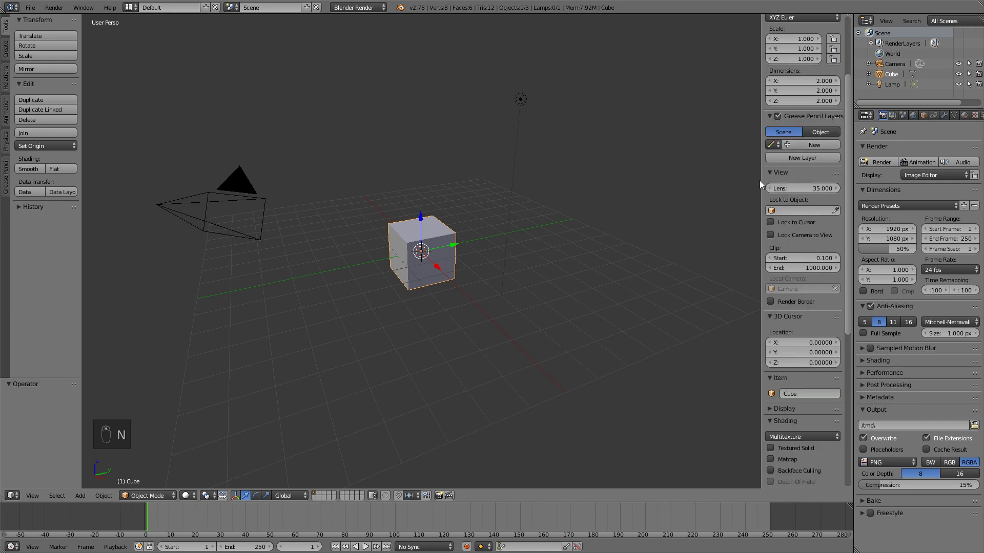
{"action": "scroll", "coordinate": [783, 222], "scroll_direction": "down", "scroll_amount": 4}
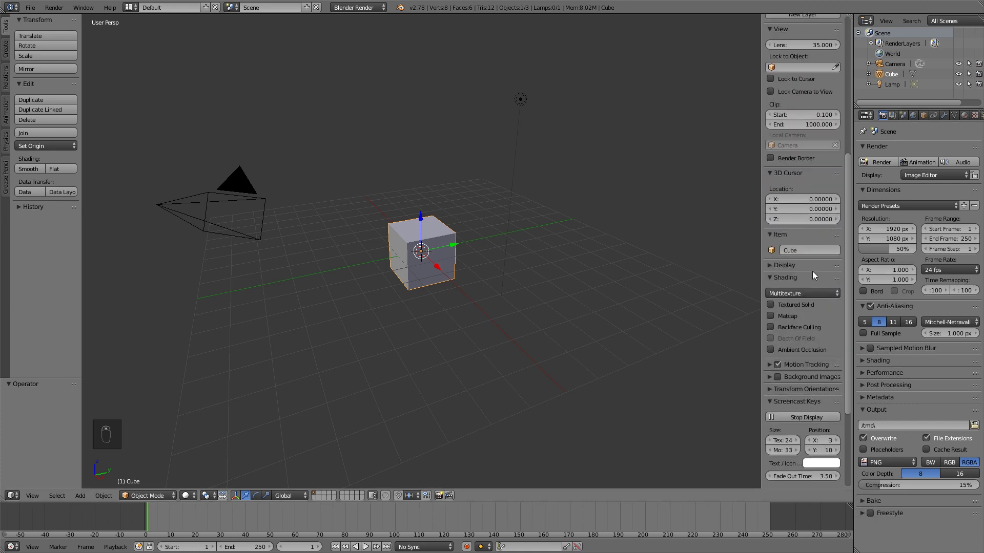
{"action": "left_click", "coordinate": [801, 378]}
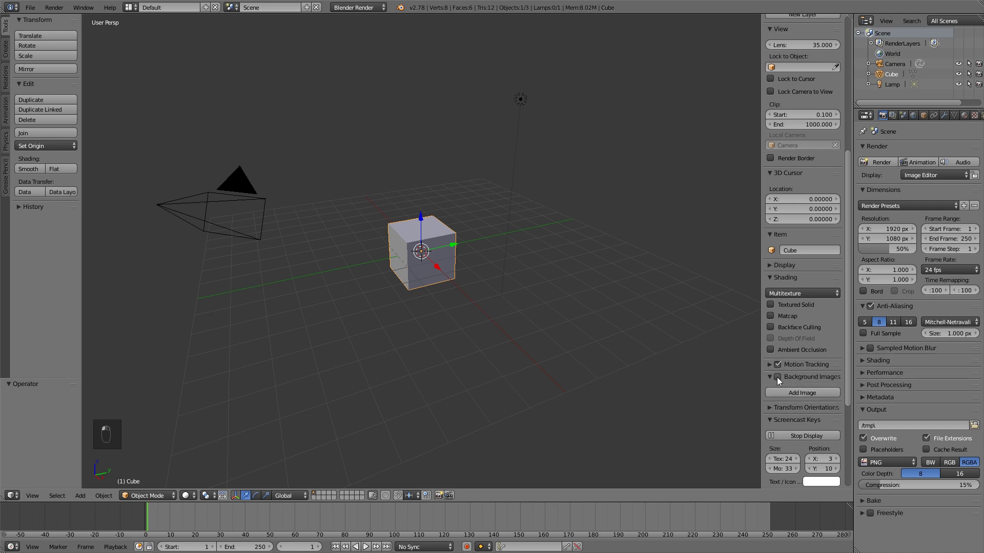
{"action": "scroll", "coordinate": [843, 355], "scroll_direction": "down", "scroll_amount": 2}
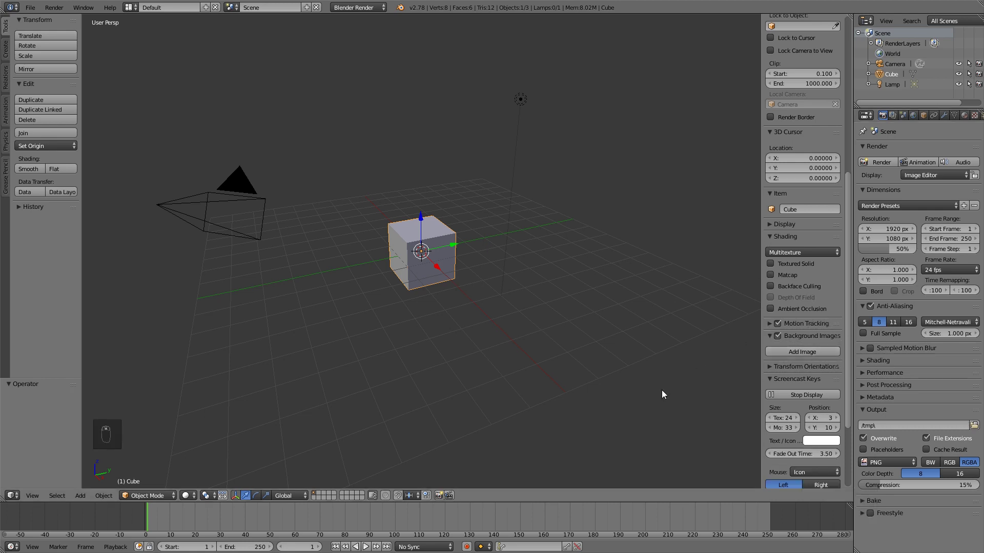
- Add a background image slot and load male-03342.jpg from the Desktop folder into it
{"action": "left_click", "coordinate": [812, 350]}
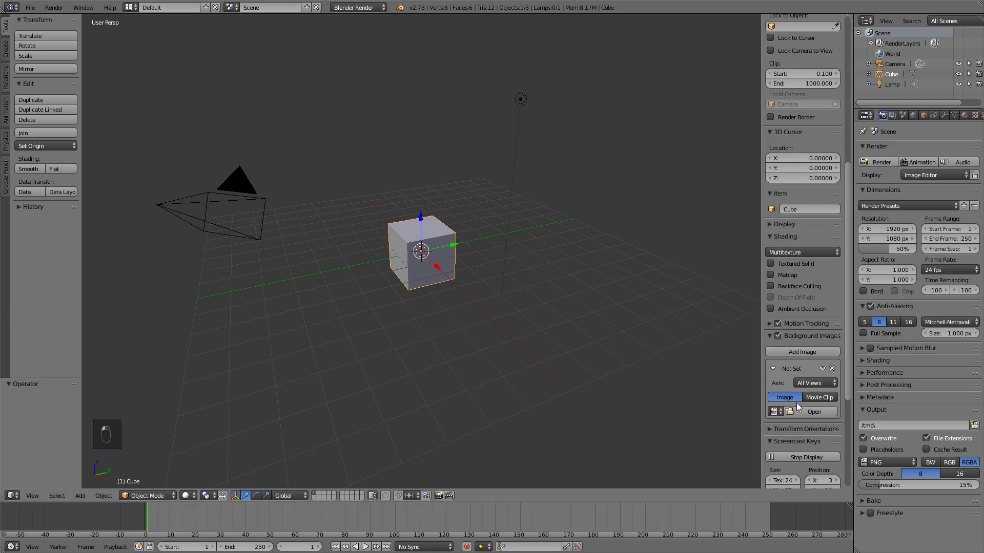
{"action": "left_click", "coordinate": [819, 413]}
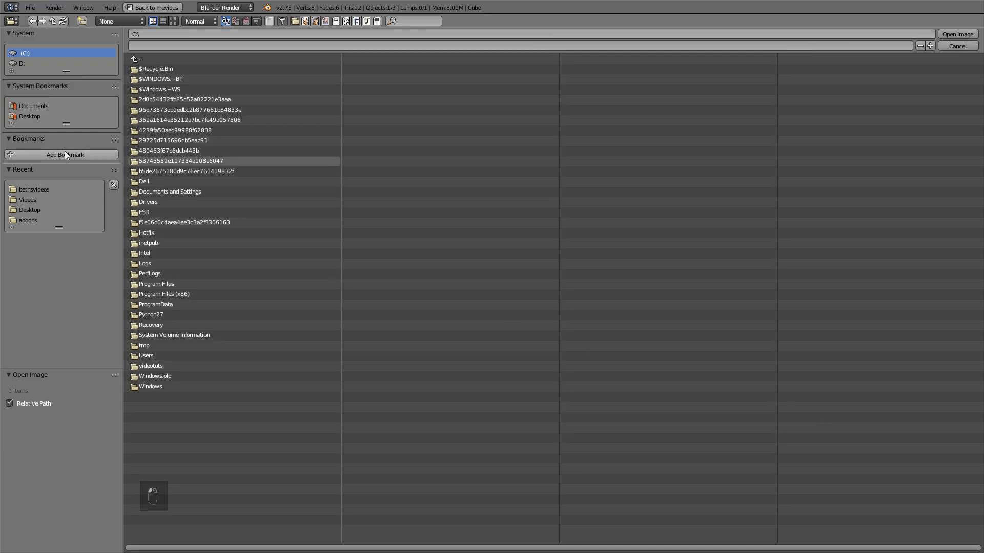
{"action": "left_click", "coordinate": [49, 118]}
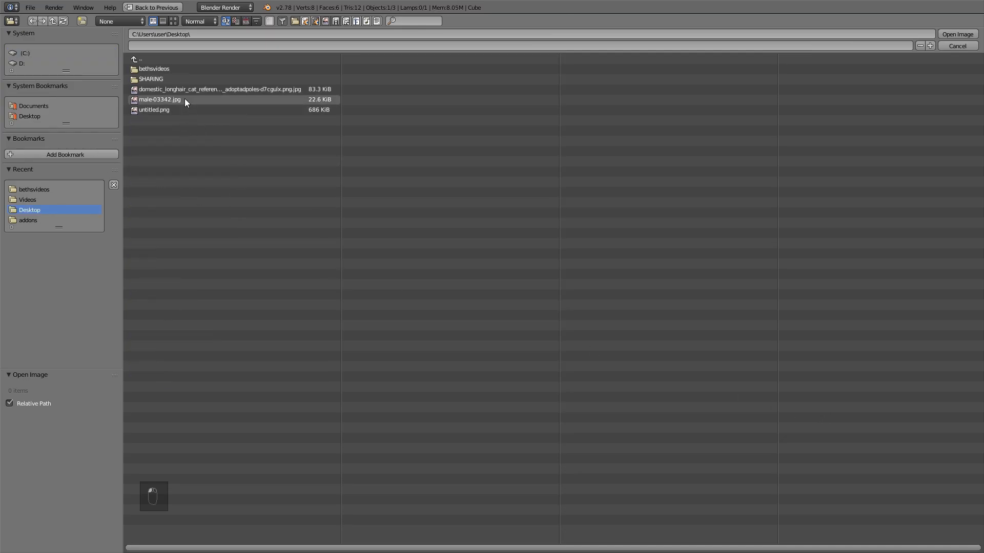
{"action": "left_click", "coordinate": [185, 99]}
{"action": "left_click", "coordinate": [968, 35]}
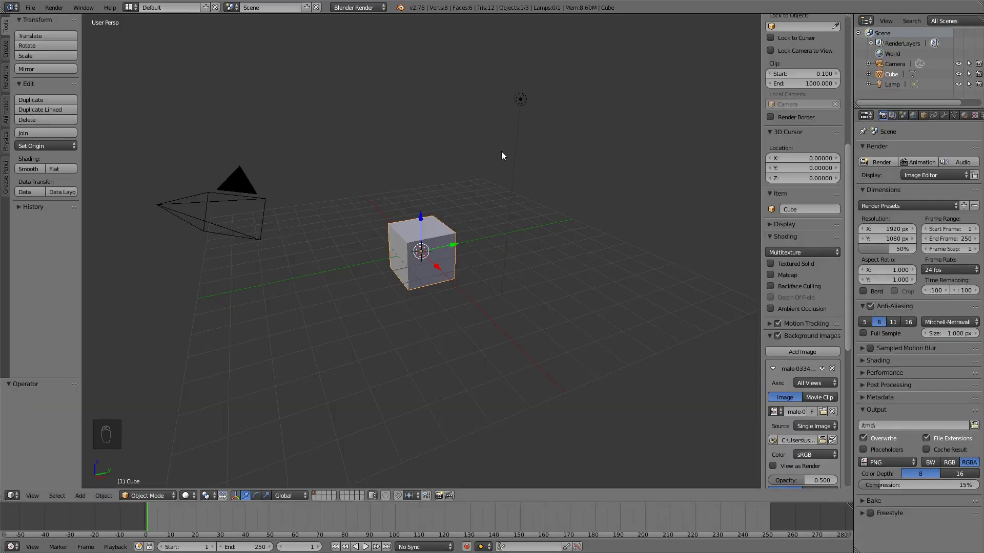
- Switch the 3D view to the front orthographic view
{"action": "key", "text": "KP_1"}
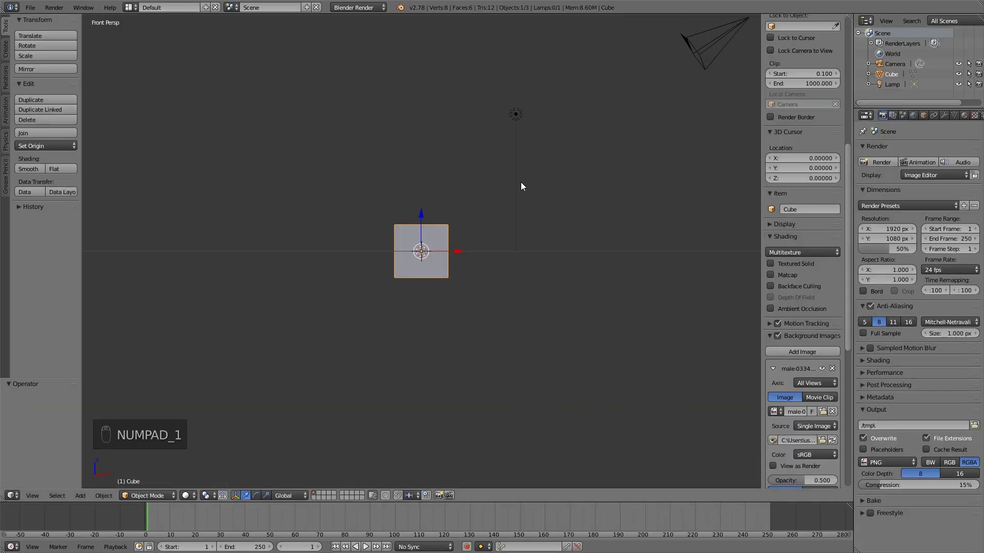
{"action": "key", "text": "KP_5"}
{"action": "scroll", "coordinate": [415, 117], "scroll_direction": "up", "scroll_amount": 4}
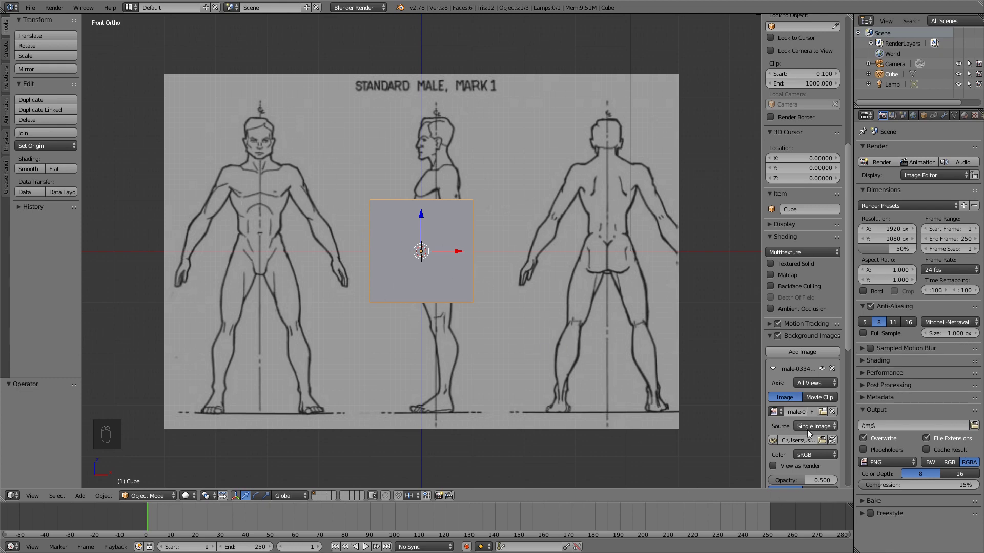
- Restrict the background image to the Front axis and set its horizontal offset to 3.10
{"action": "scroll", "coordinate": [807, 429], "scroll_direction": "down", "scroll_amount": 1}
{"action": "left_click", "coordinate": [820, 364]}
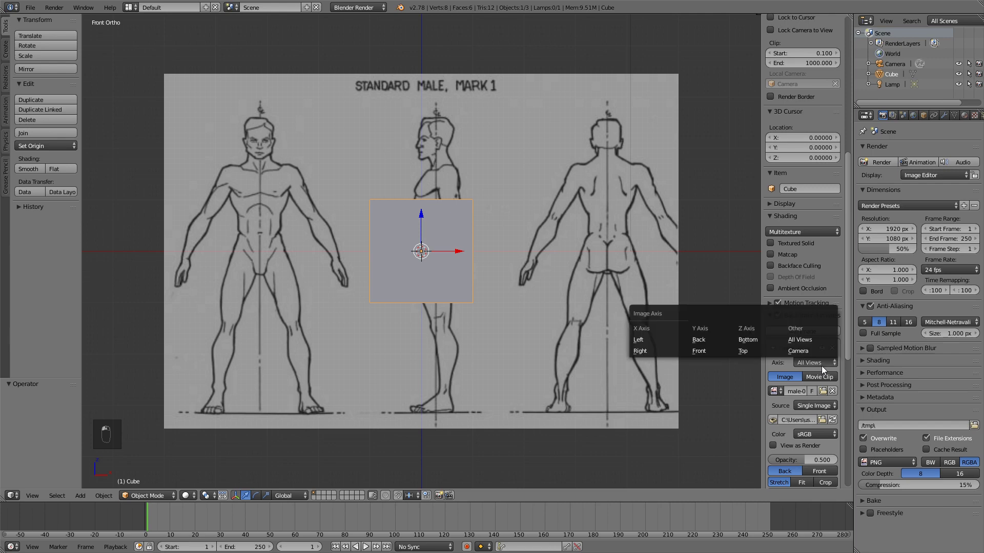
{"action": "left_click", "coordinate": [701, 352]}
{"action": "scroll", "coordinate": [791, 398], "scroll_direction": "down", "scroll_amount": 4}
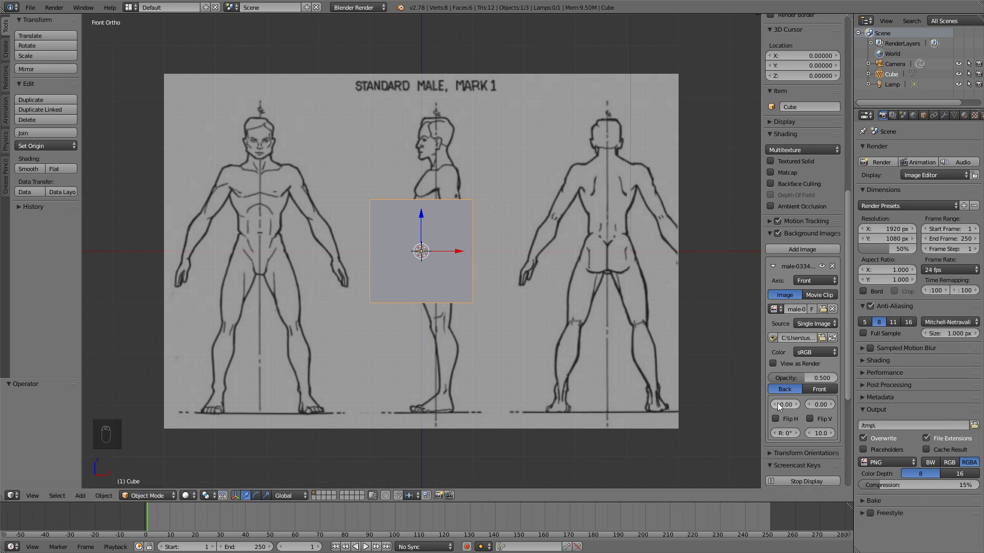
{"action": "left_click_drag", "start_coordinate": [777, 404], "coordinate": [893, 404]}
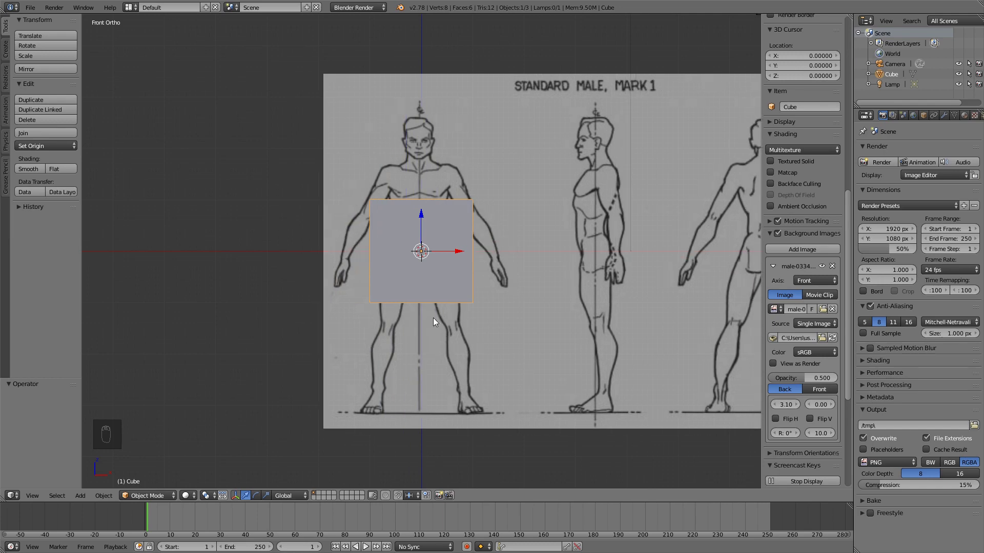
- Display the cube as wireframe and refine the image's horizontal offset to 3.14, centring the front figure on the vertical axis
{"action": "scroll", "coordinate": [418, 198], "scroll_direction": "up", "scroll_amount": 6}
{"action": "key", "text": "z"}
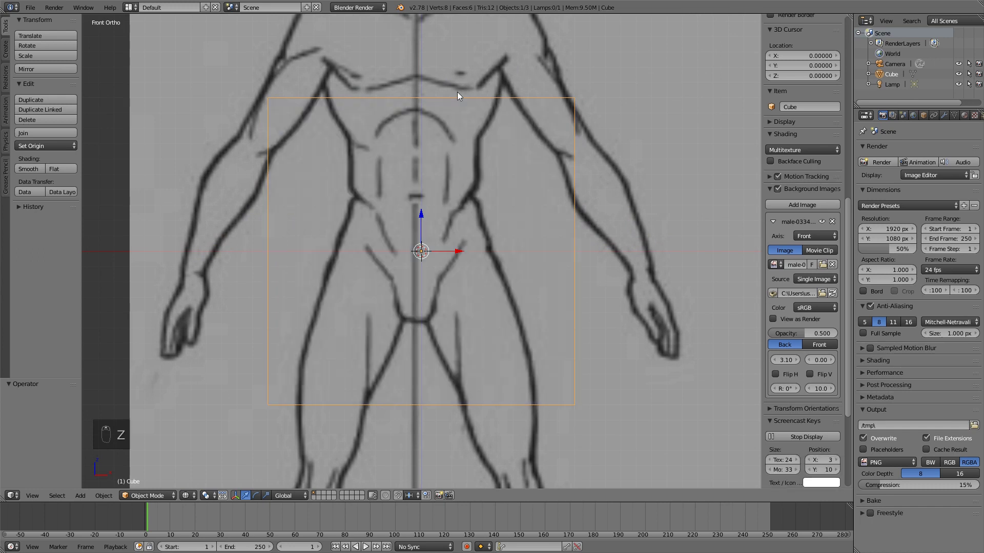
{"action": "scroll", "coordinate": [481, 144], "scroll_direction": "up", "scroll_amount": 3}
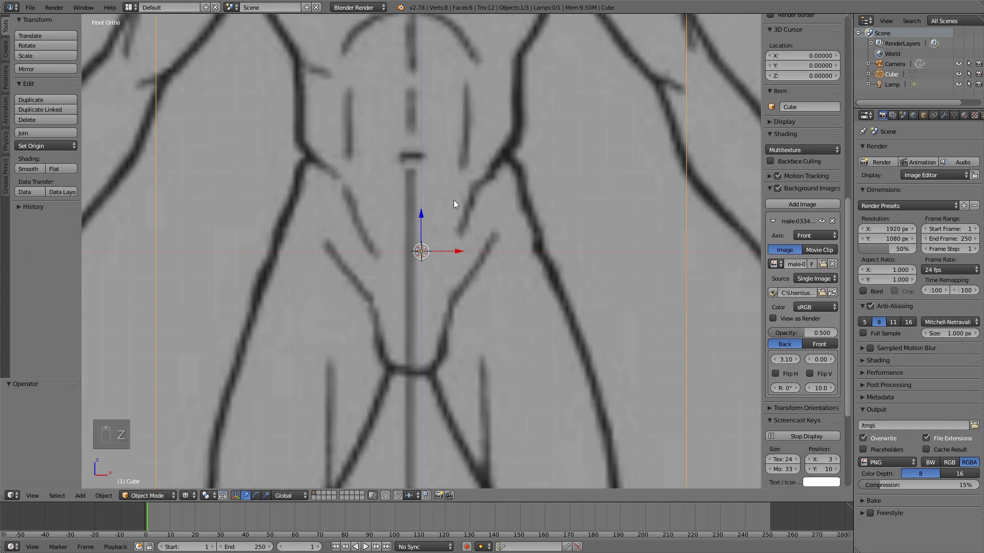
{"action": "middle_click_drag", "start_coordinate": [435, 137], "coordinate": [450, 192], "text": "shift"}
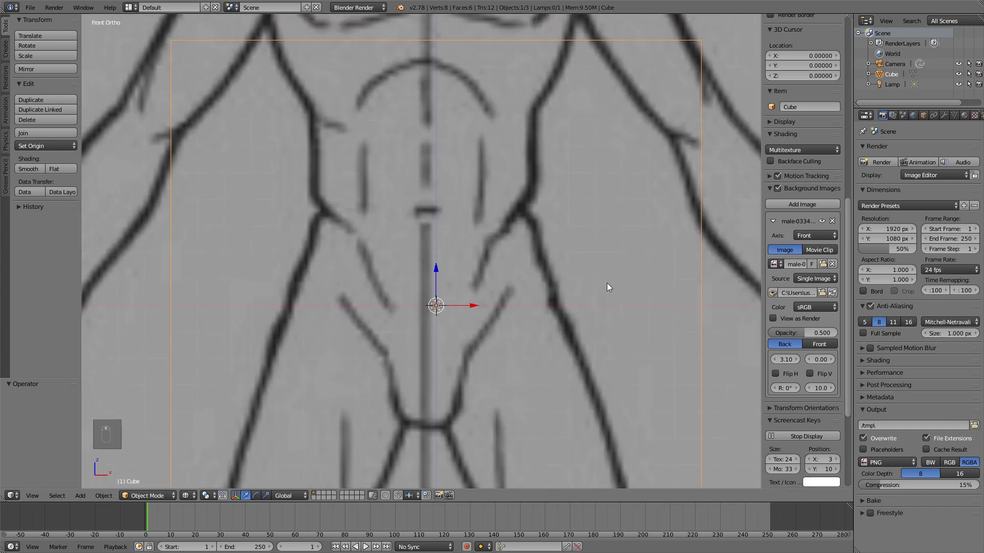
{"action": "scroll", "coordinate": [615, 236], "scroll_direction": "up", "scroll_amount": 1}
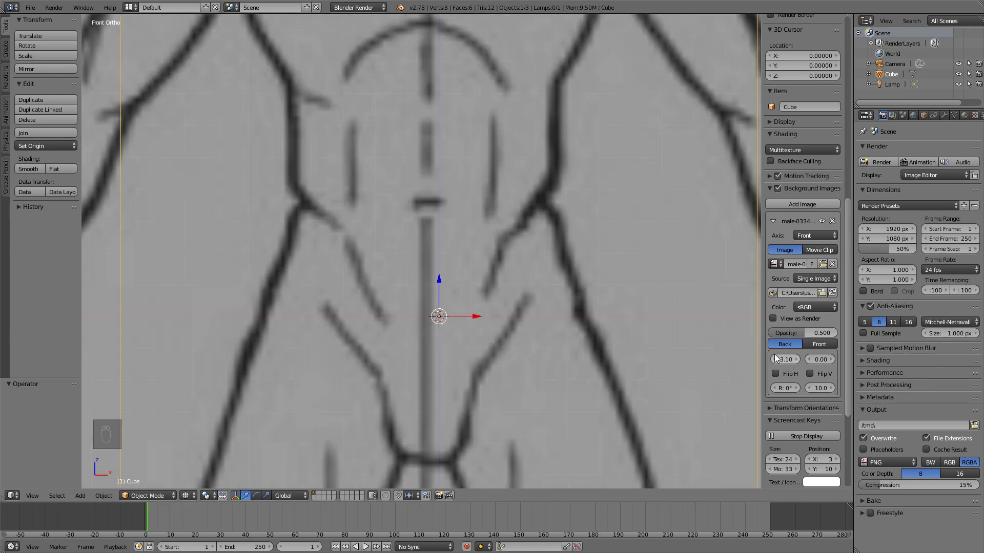
{"action": "left_click_drag", "start_coordinate": [785, 359], "coordinate": [797, 359]}
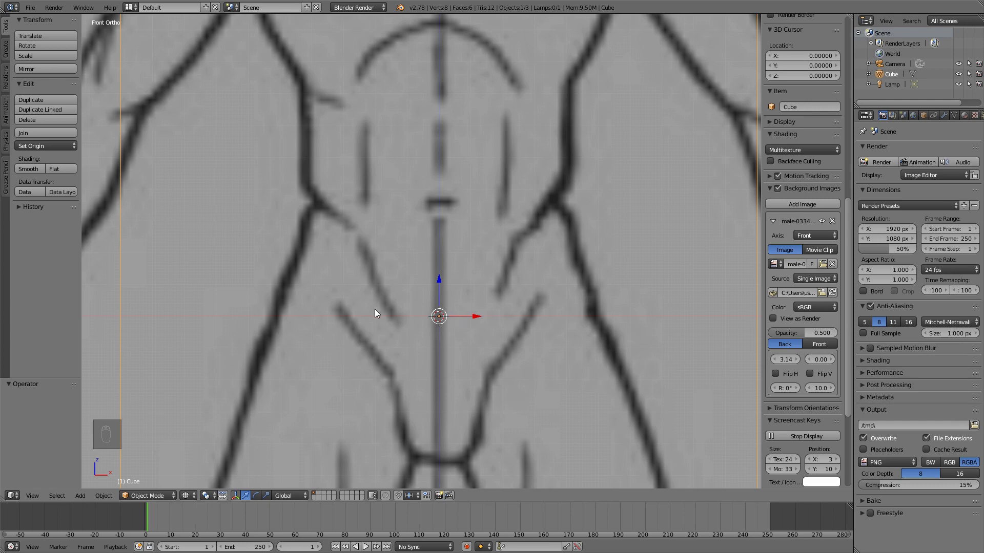
- Raise the front background image by setting its vertical offset to 4.60, bringing the feet near the horizontal axis
{"action": "scroll", "coordinate": [405, 277], "scroll_direction": "down", "scroll_amount": 8}
{"action": "scroll", "coordinate": [529, 263], "scroll_direction": "down", "scroll_amount": 1}
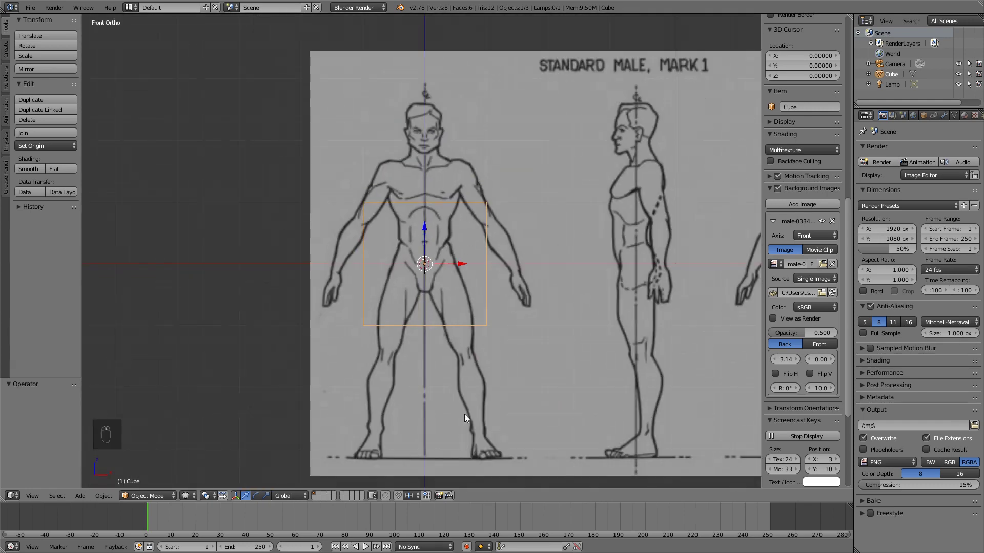
{"action": "middle_click_drag", "start_coordinate": [525, 162], "coordinate": [525, 196], "text": "shift"}
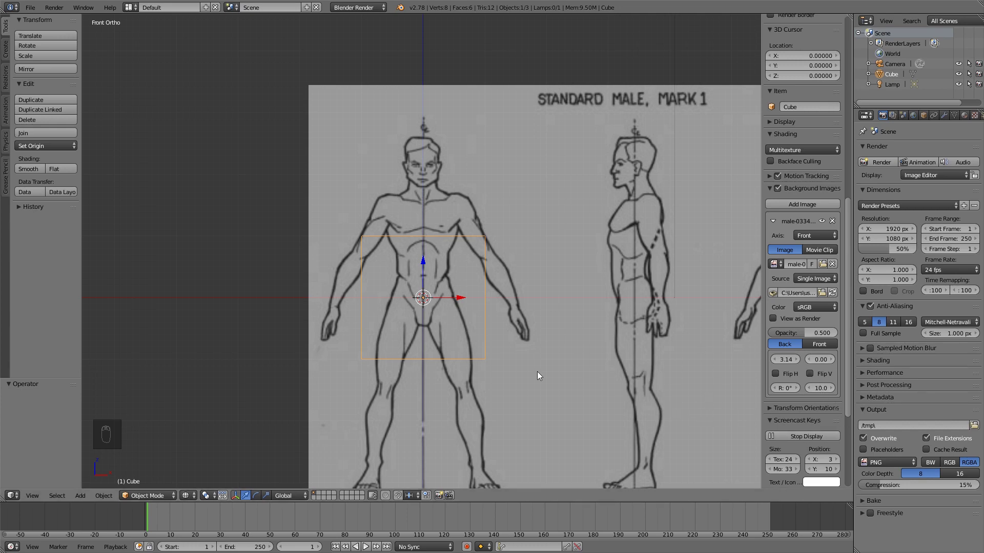
{"action": "scroll", "coordinate": [527, 386], "scroll_direction": "down", "scroll_amount": 1}
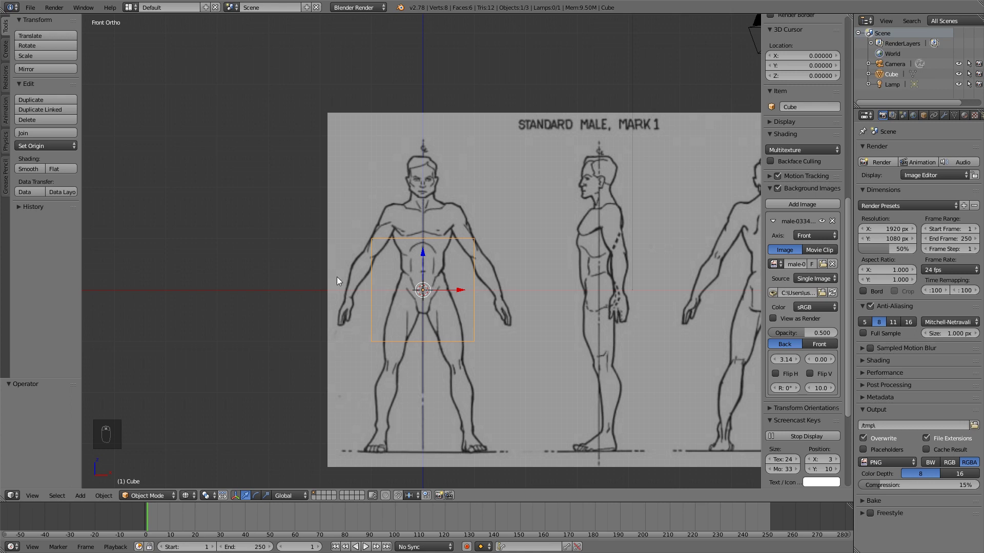
{"action": "mouse_move", "coordinate": [818, 359]}
{"action": "left_mouse_down"}
{"action": "mouse_move", "coordinate": [866, 359]}
{"action": "mouse_move", "coordinate": [851, 359]}
{"action": "left_mouse_up"}
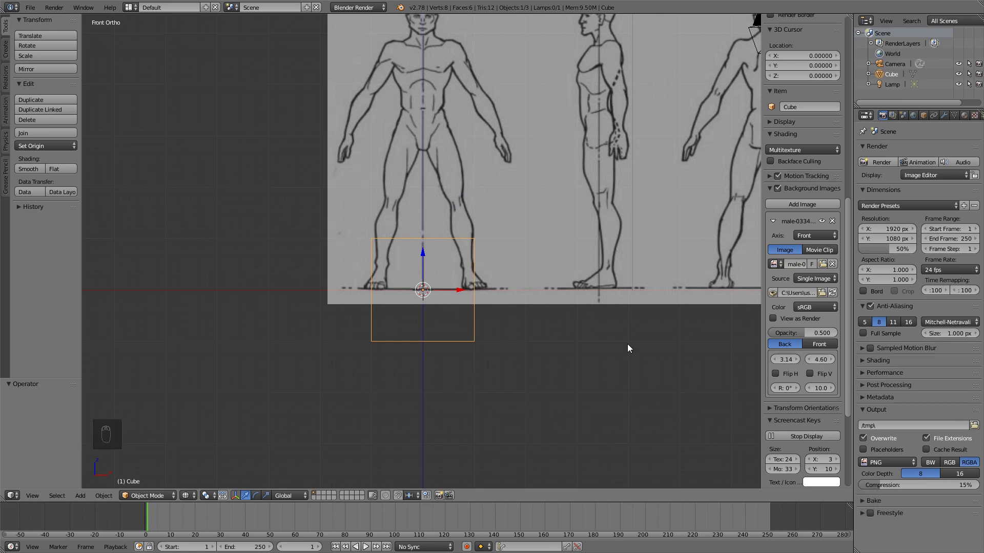
- Refine the front image's vertical offset to 4.58 so the ground line matches the horizontal axis
{"action": "scroll", "coordinate": [520, 135], "scroll_direction": "up", "scroll_amount": 4}
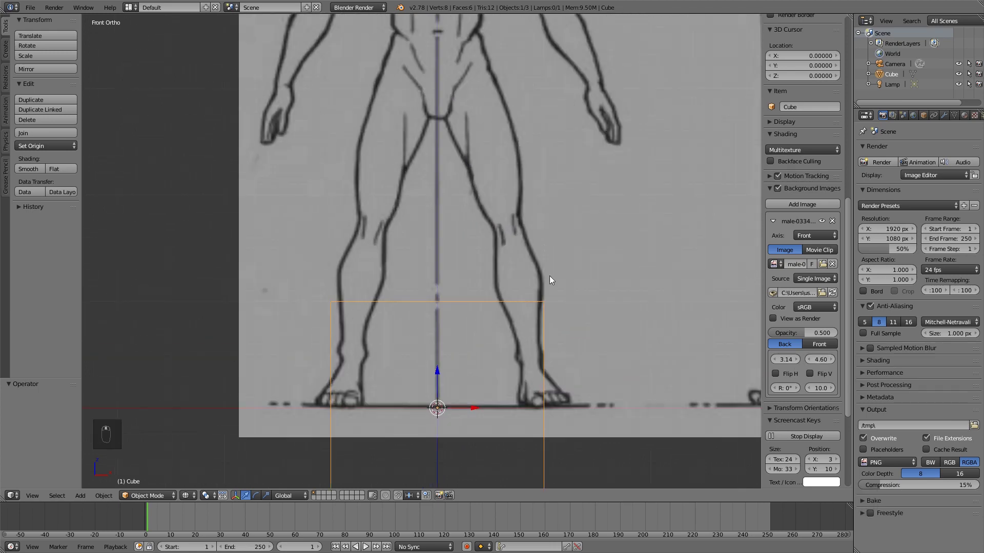
{"action": "scroll", "coordinate": [567, 365], "scroll_direction": "up", "scroll_amount": 5}
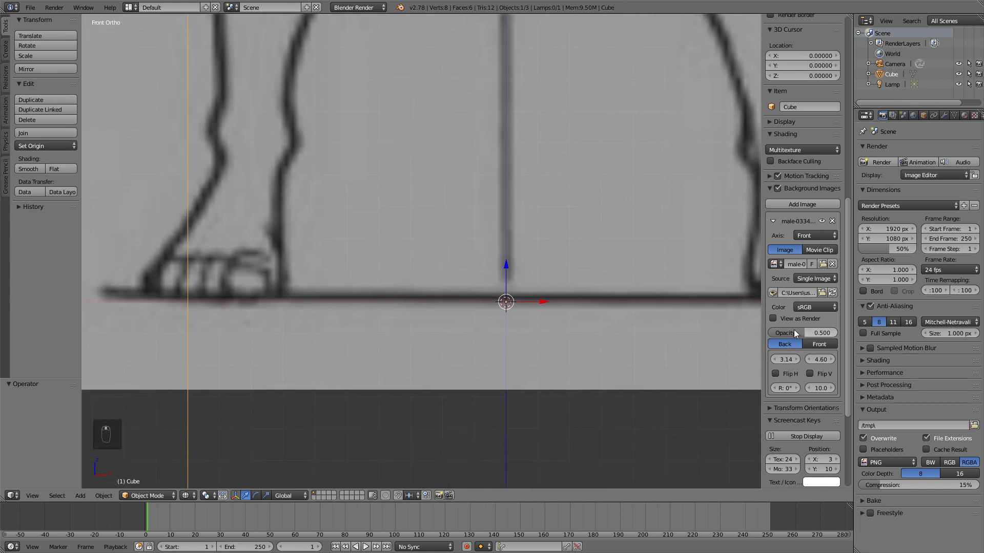
{"action": "left_click_drag", "start_coordinate": [820, 359], "coordinate": [817, 360]}
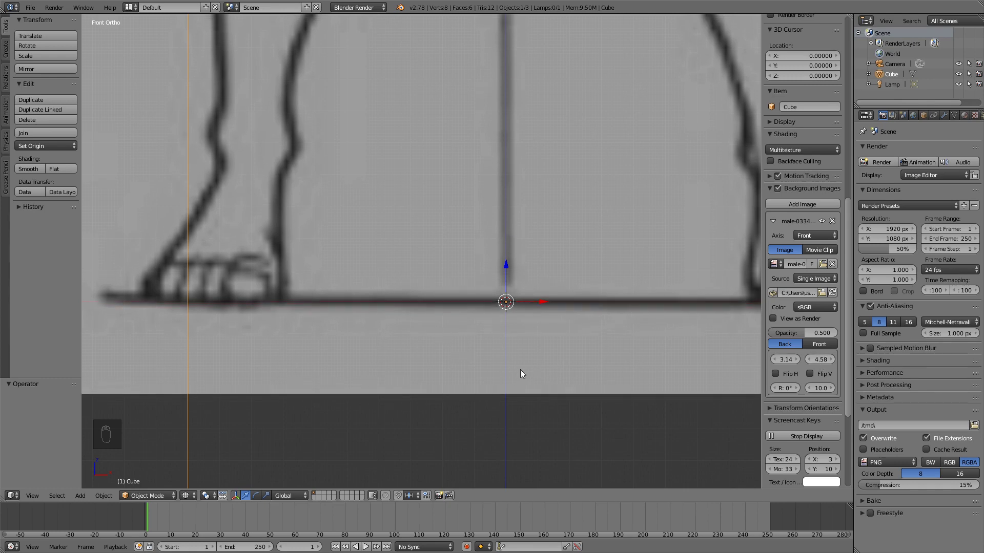
- In the right orthographic view, add a second background image using the already loaded male-03342.jpg and collapse the first image's settings
{"action": "scroll", "coordinate": [520, 370], "scroll_direction": "down", "scroll_amount": 9}
{"action": "middle_click_drag", "start_coordinate": [547, 112], "coordinate": [436, 301], "text": "shift"}
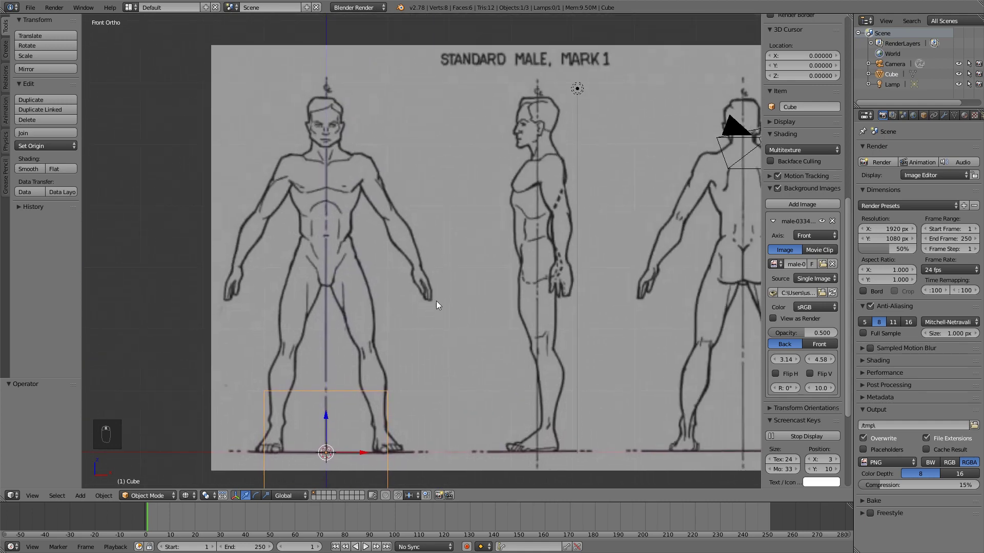
{"action": "key", "text": "KP_3"}
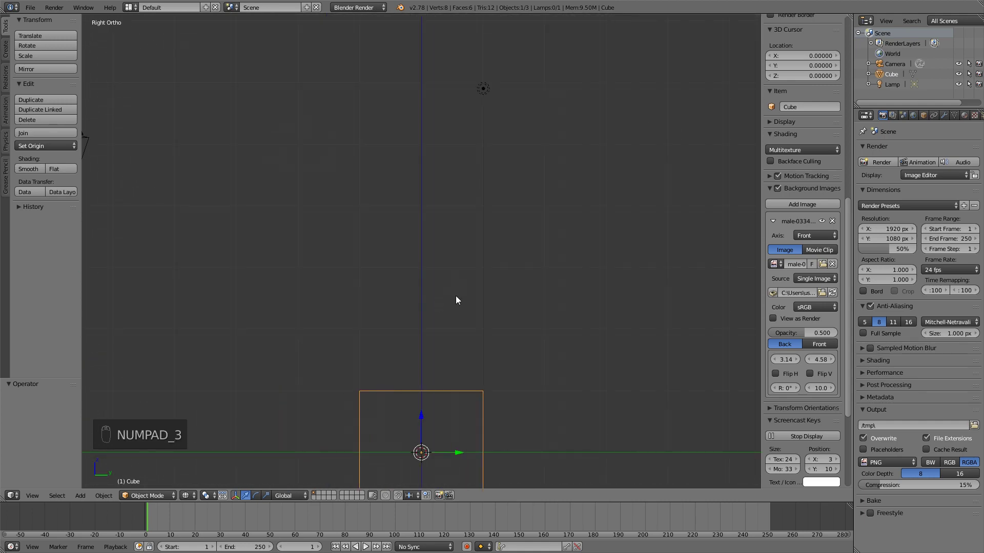
{"action": "left_click", "coordinate": [773, 203]}
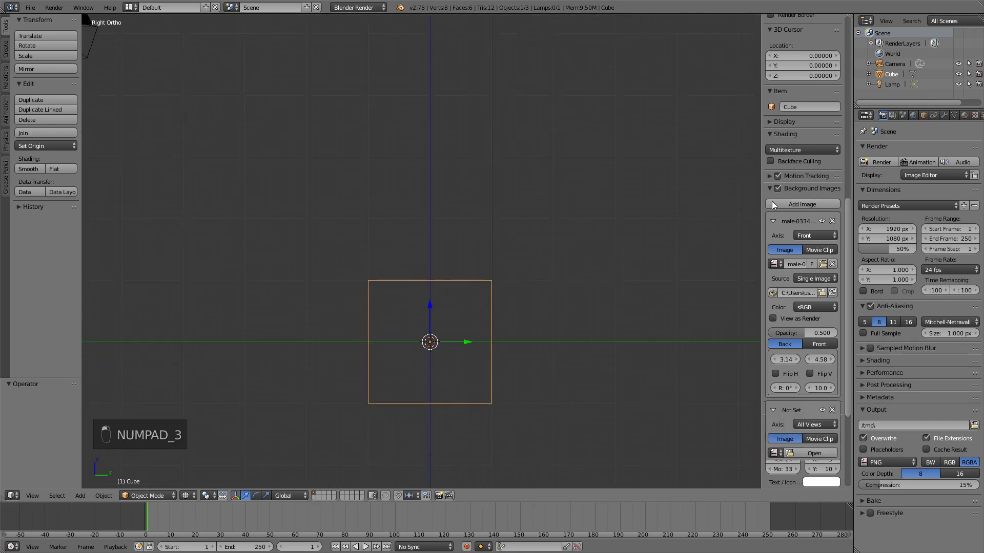
{"action": "left_click", "coordinate": [773, 221]}
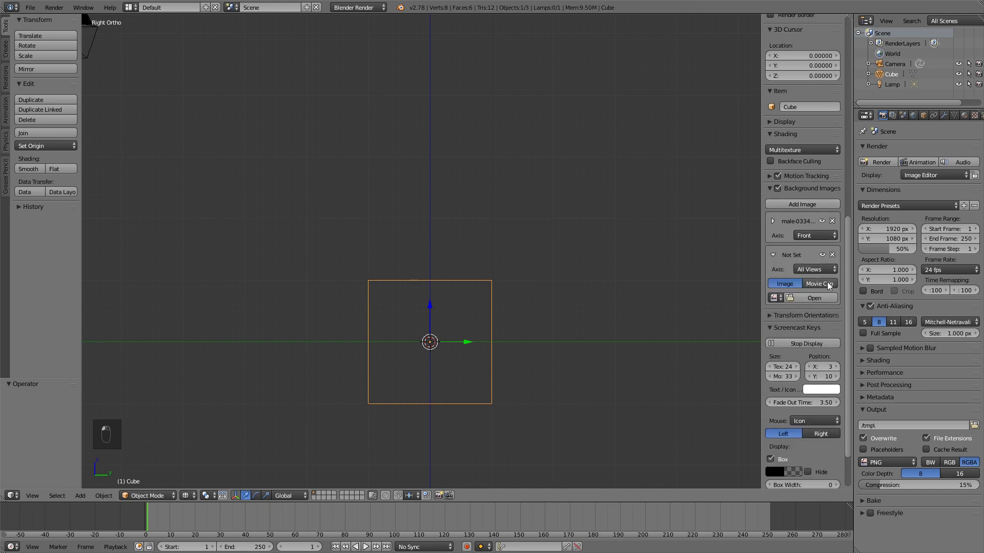
{"action": "left_click", "coordinate": [776, 298]}
{"action": "left_click", "coordinate": [786, 314]}
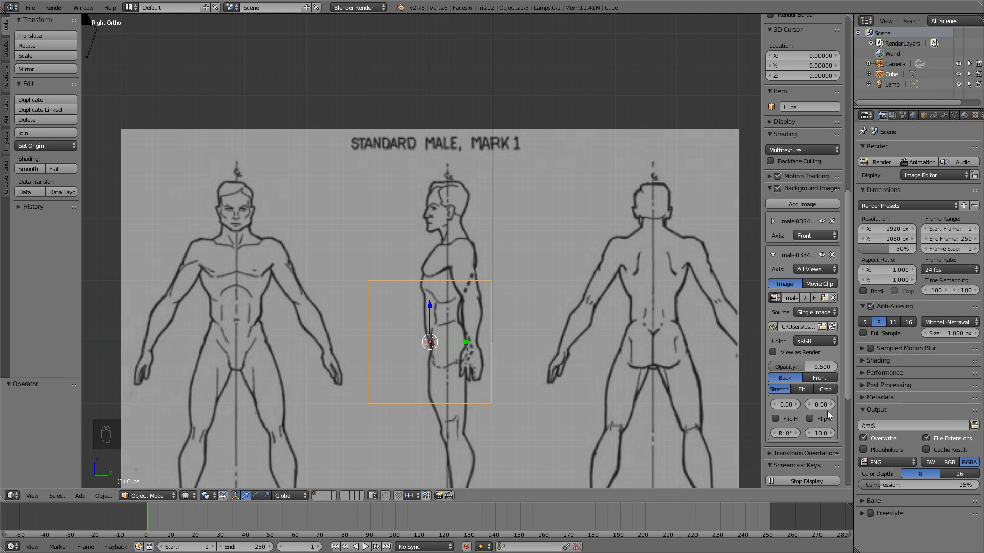
- Set the second background image's vertical offset to 4.55, aligning its ground line with the horizontal axis
{"action": "left_click_drag", "start_coordinate": [820, 404], "coordinate": [826, 405]}
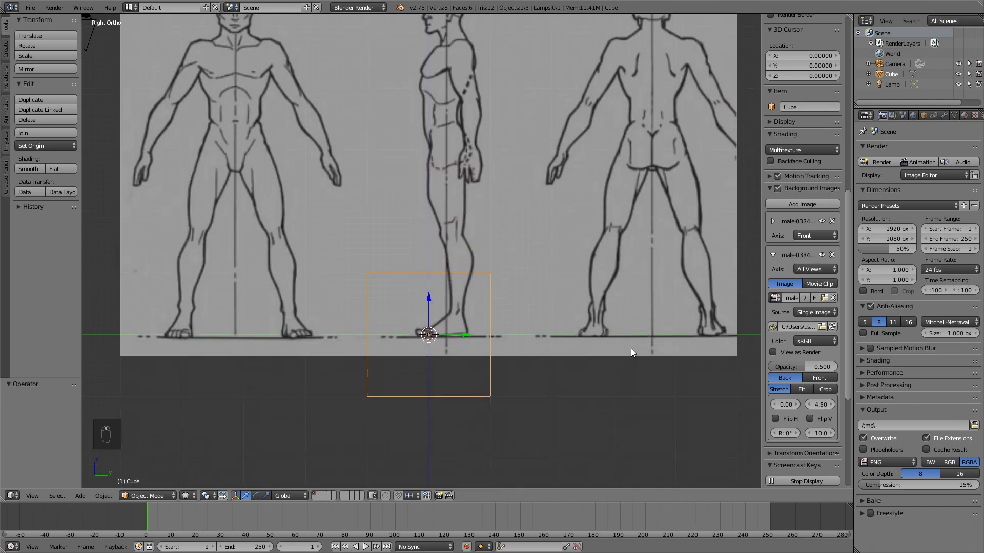
{"action": "scroll", "coordinate": [632, 307], "scroll_direction": "up", "scroll_amount": 4}
{"action": "scroll", "coordinate": [631, 241], "scroll_direction": "up", "scroll_amount": 3}
{"action": "middle_click_drag", "start_coordinate": [616, 229], "coordinate": [532, 182], "text": "shift"}
{"action": "middle_click_drag", "start_coordinate": [637, 259], "coordinate": [595, 216], "text": "shift"}
{"action": "scroll", "coordinate": [715, 414], "scroll_direction": "up", "scroll_amount": 2}
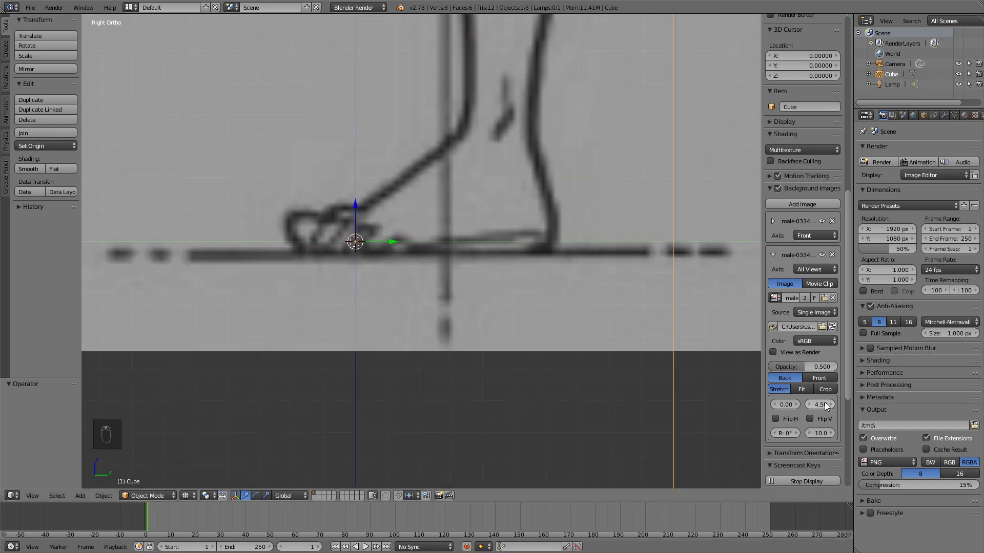
{"action": "mouse_move", "coordinate": [825, 403]}
{"action": "left_mouse_down"}
{"action": "mouse_move", "coordinate": [836, 403]}
{"action": "mouse_move", "coordinate": [820, 404]}
{"action": "left_mouse_up"}
{"action": "scroll", "coordinate": [630, 276], "scroll_direction": "down", "scroll_amount": 6}
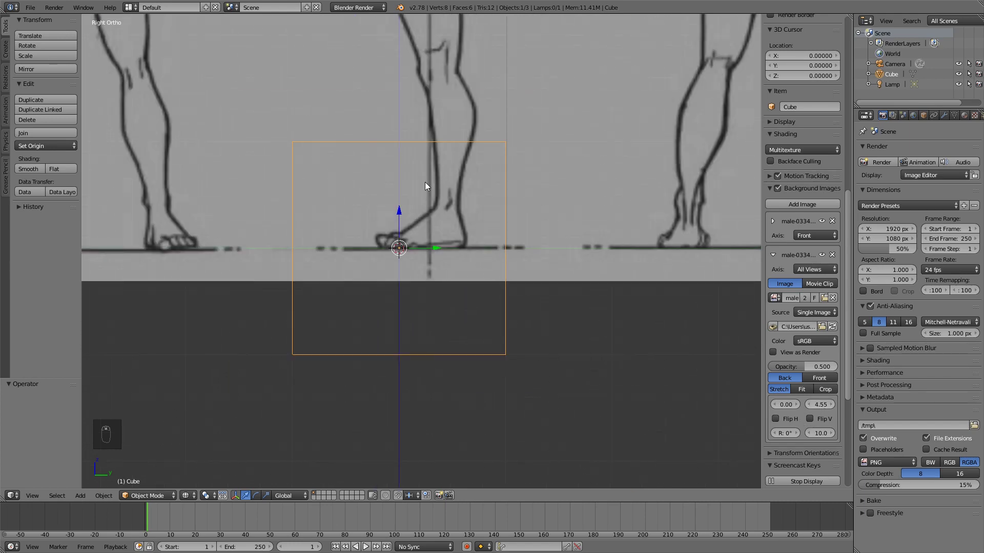
{"action": "middle_click_drag", "start_coordinate": [425, 183], "coordinate": [416, 241], "text": "shift"}
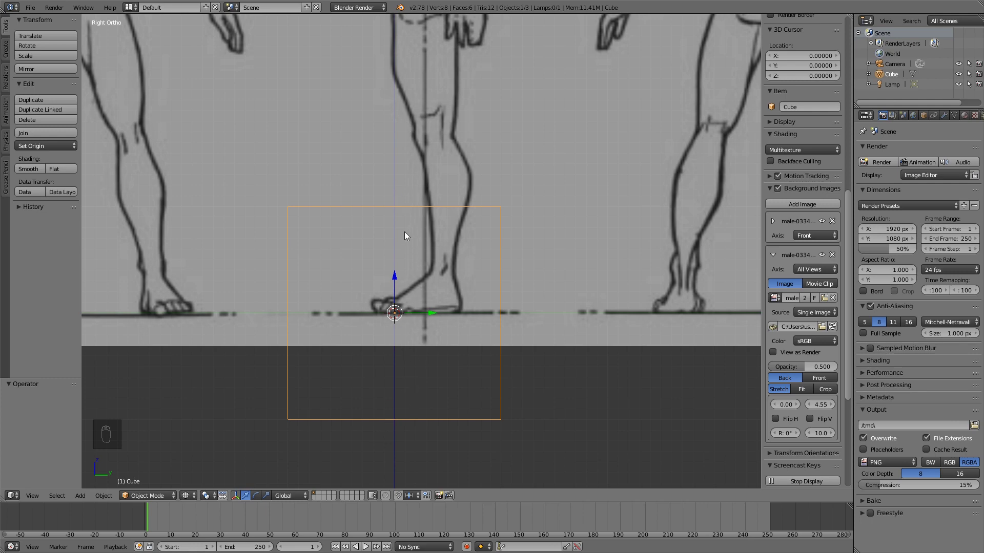
- Compare both reference views, and in the right view set the second background image's horizontal offset to -0.29 to centre the side figure
{"action": "key", "text": "KP_1"}
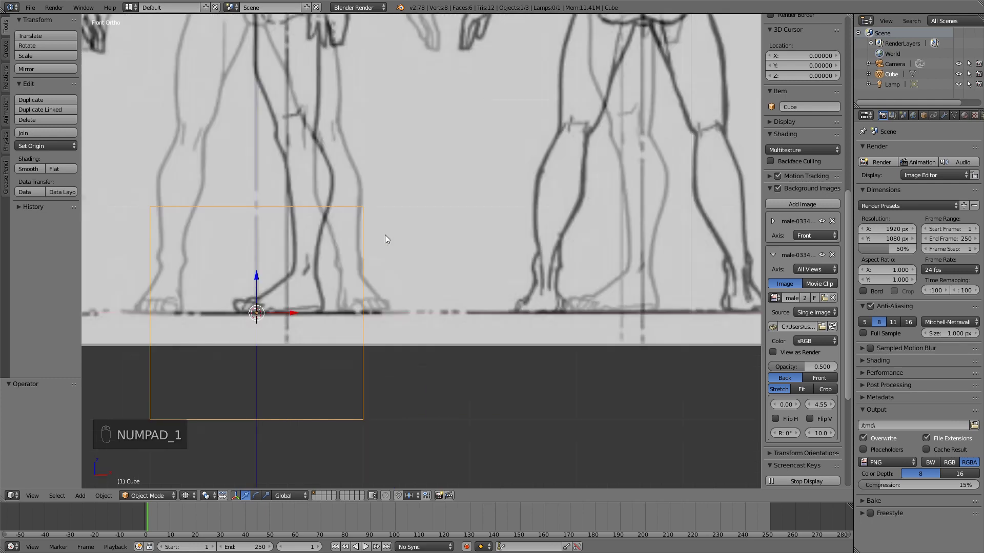
{"action": "scroll", "coordinate": [385, 235], "scroll_direction": "down", "scroll_amount": 7}
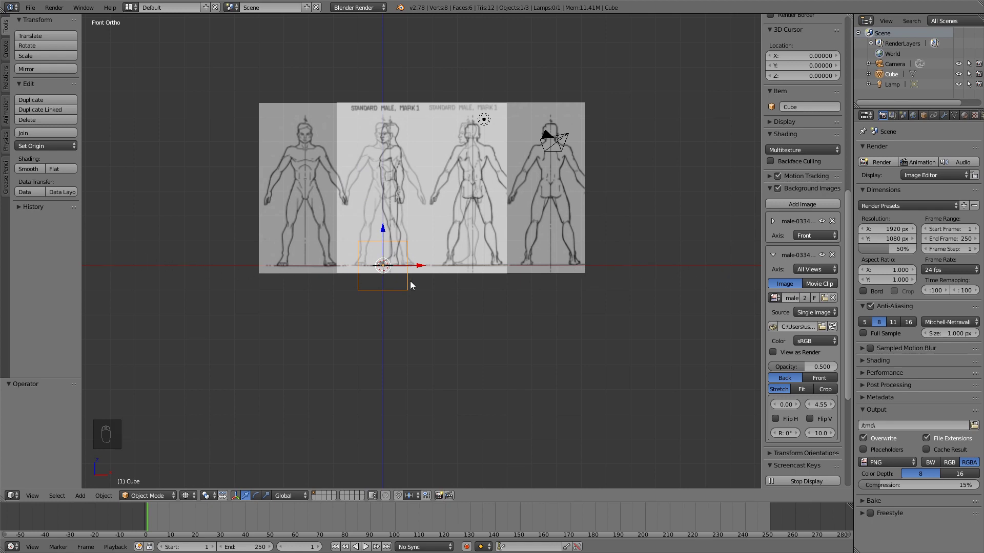
{"action": "scroll", "coordinate": [592, 383], "scroll_direction": "up", "scroll_amount": 2}
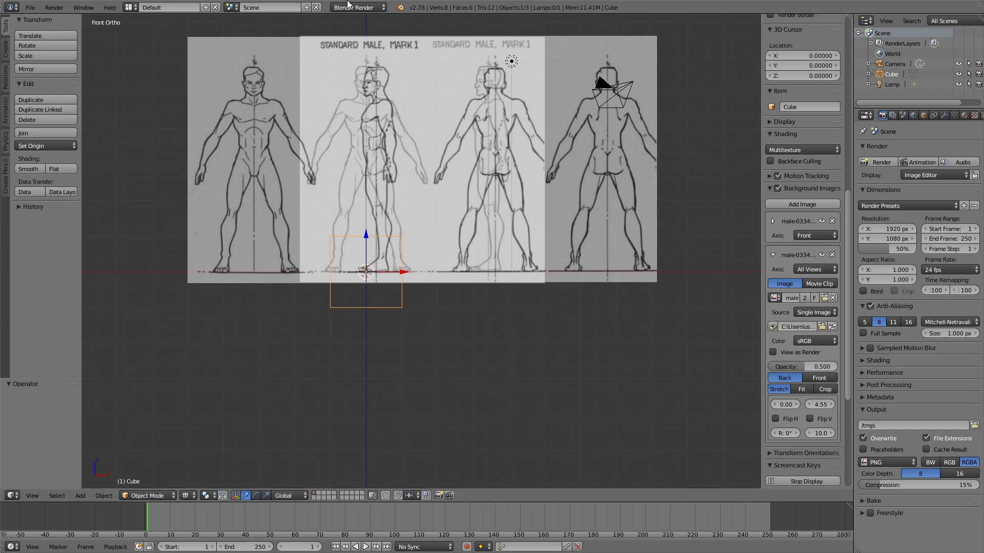
{"action": "key", "text": "KP_3"}
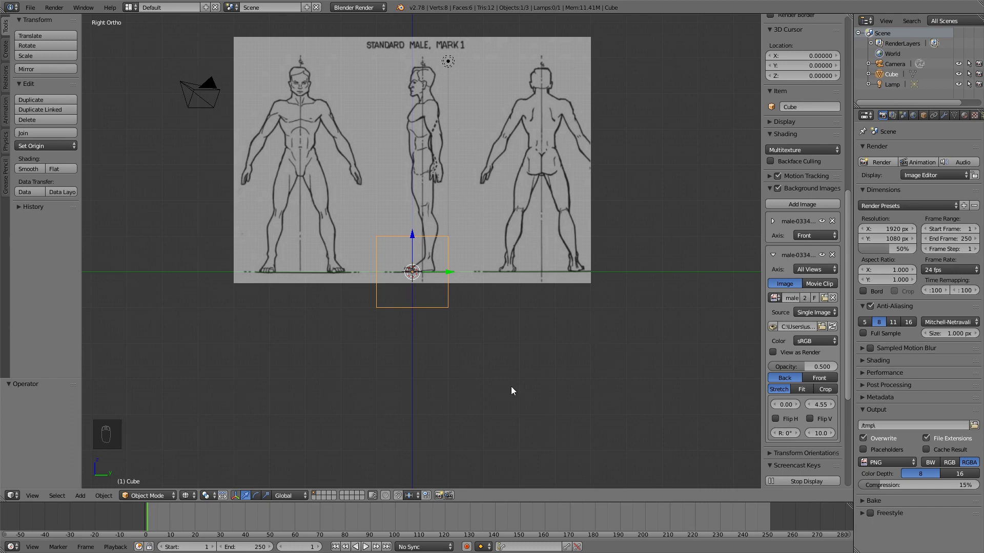
{"action": "scroll", "coordinate": [561, 239], "scroll_direction": "up", "scroll_amount": 4}
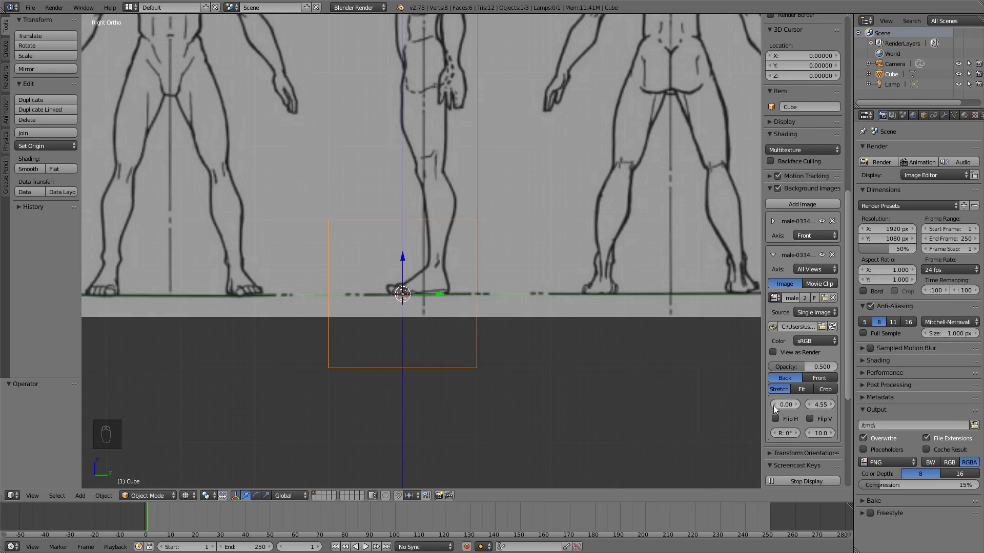
{"action": "left_click_drag", "start_coordinate": [787, 404], "coordinate": [771, 405]}
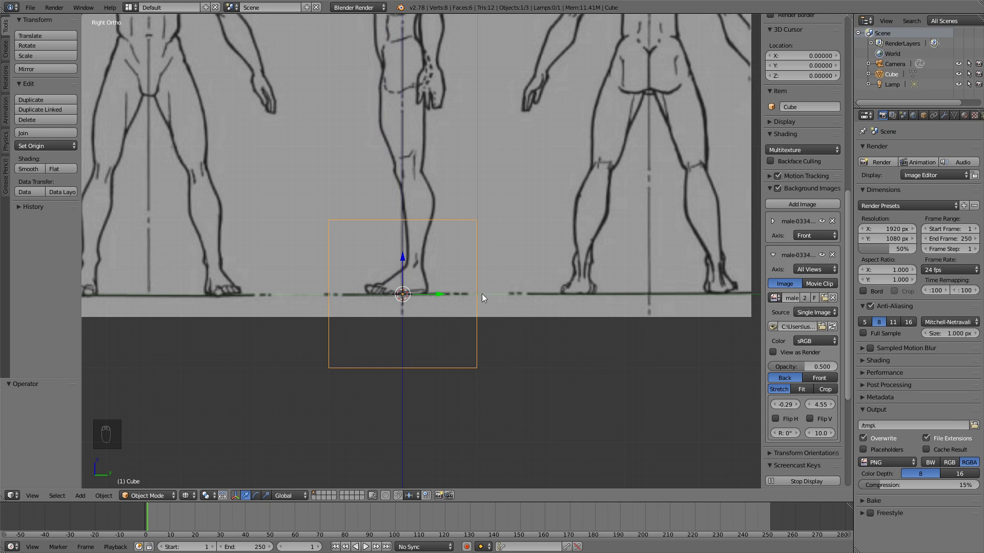
- Refine the side image's horizontal offset to -0.28 so the figure's centre line matches the vertical axis
{"action": "scroll", "coordinate": [481, 295], "scroll_direction": "up", "scroll_amount": 8}
{"action": "middle_click_drag", "start_coordinate": [473, 330], "coordinate": [596, 244], "text": "shift"}
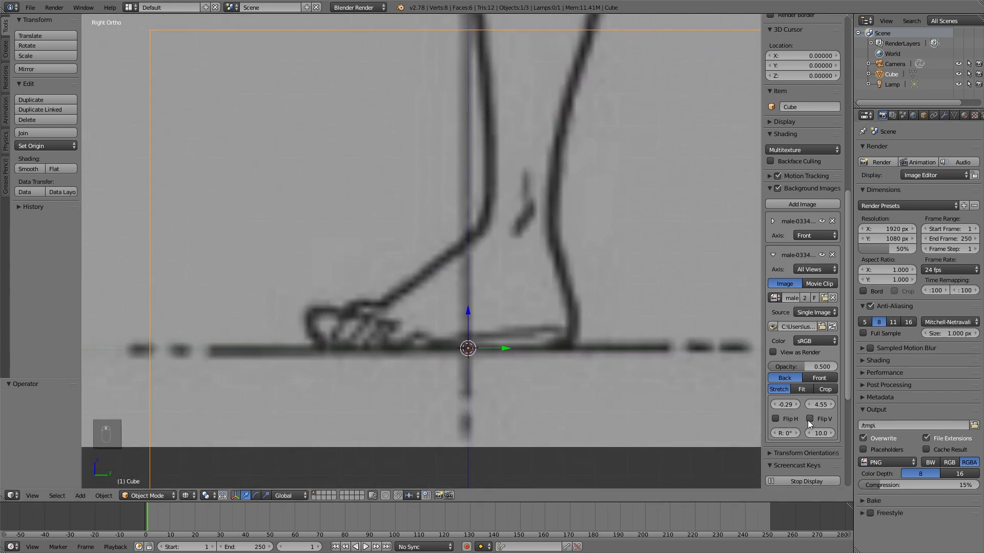
{"action": "mouse_move", "coordinate": [785, 405]}
{"action": "left_mouse_down"}
{"action": "mouse_move", "coordinate": [799, 405]}
{"action": "mouse_move", "coordinate": [781, 405]}
{"action": "mouse_move", "coordinate": [786, 396]}
{"action": "mouse_move", "coordinate": [779, 405]}
{"action": "mouse_move", "coordinate": [787, 404]}
{"action": "left_mouse_up"}
{"action": "scroll", "coordinate": [574, 365], "scroll_direction": "down", "scroll_amount": 8}
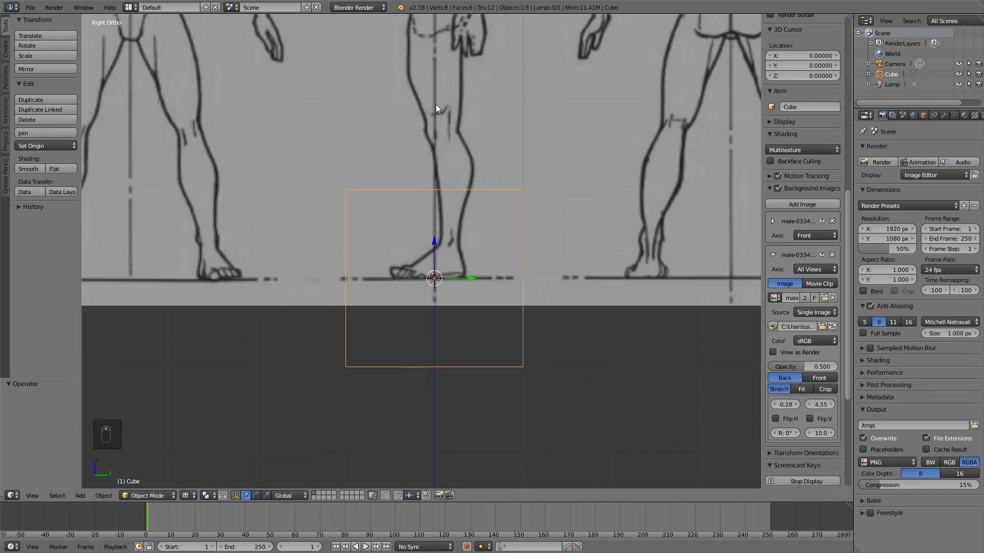
- Restrict the second background image to the Right view so the front view shows only its own reference
{"action": "scroll", "coordinate": [505, 176], "scroll_direction": "up", "scroll_amount": 6, "text": "shift"}
{"action": "scroll", "coordinate": [509, 234], "scroll_direction": "down", "scroll_amount": 4}
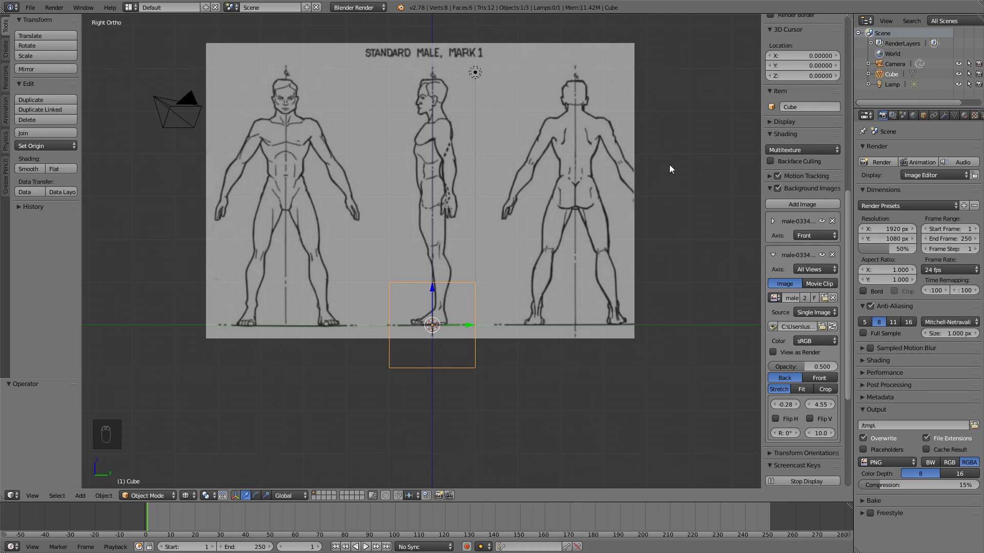
{"action": "middle_click_drag", "start_coordinate": [398, 196], "coordinate": [439, 215], "text": "shift"}
{"action": "key", "text": "KP_1"}
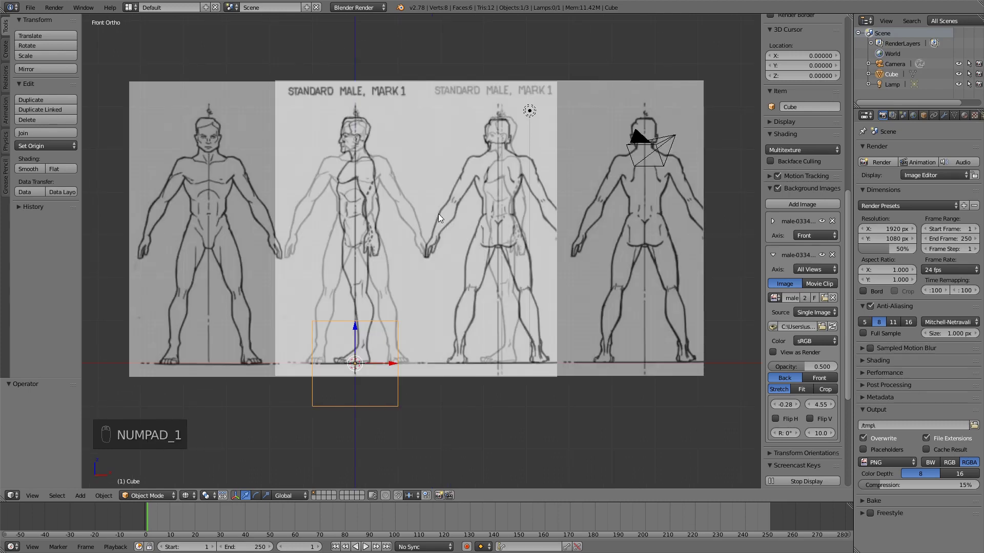
{"action": "left_click", "coordinate": [812, 271]}
{"action": "left_click", "coordinate": [649, 254]}
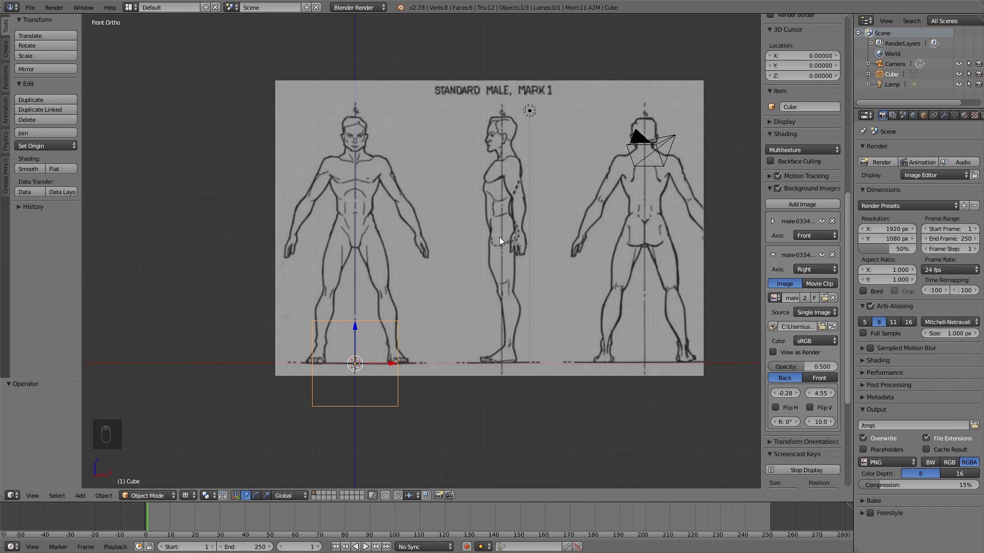
- Delete the default cube and hide the properties sidebar to clear space around the front reference
{"action": "middle_click_drag", "start_coordinate": [429, 256], "coordinate": [518, 152], "text": "shift"}
{"action": "scroll", "coordinate": [530, 149], "scroll_direction": "up", "scroll_amount": 3}
{"action": "middle_click_drag", "start_coordinate": [540, 82], "coordinate": [521, 186], "text": "shift"}
{"action": "scroll", "coordinate": [521, 186], "scroll_direction": "down", "scroll_amount": 2}
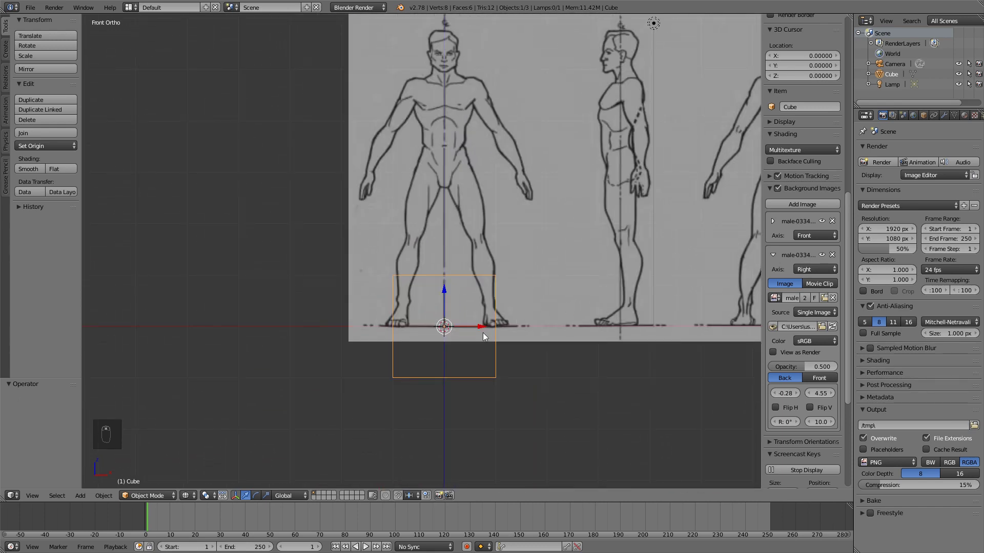
{"action": "key", "text": "x"}
{"action": "left_click", "coordinate": [494, 284]}
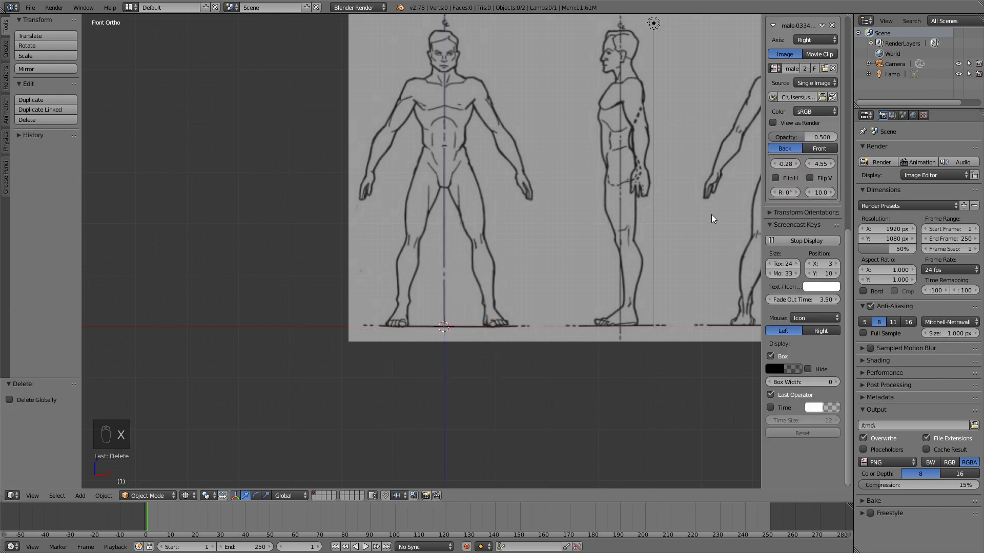
{"action": "key", "text": "n"}
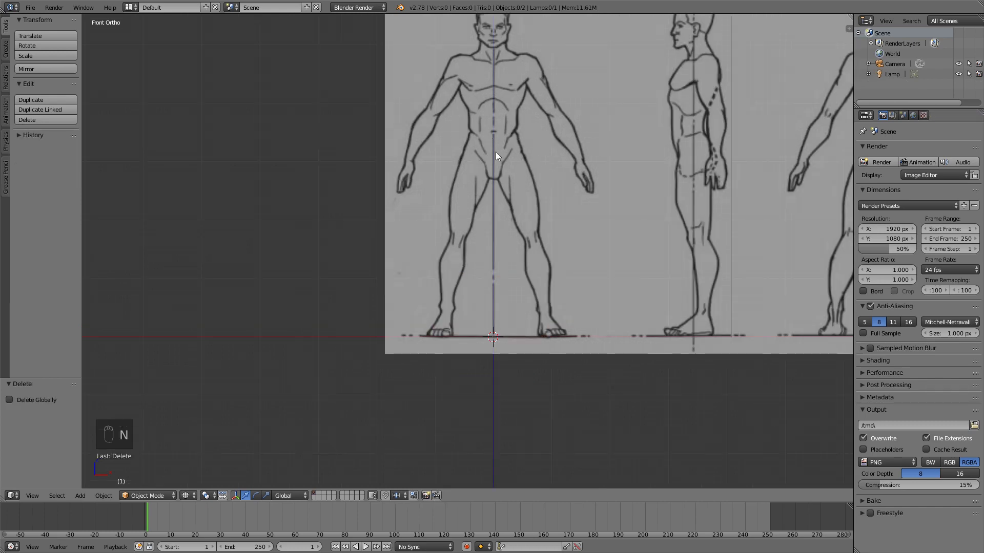
- Add a mesh cylinder at the origin with 6 vertices
{"action": "key", "text": "shift+a"}
{"action": "mouse_move", "coordinate": [496, 153]}
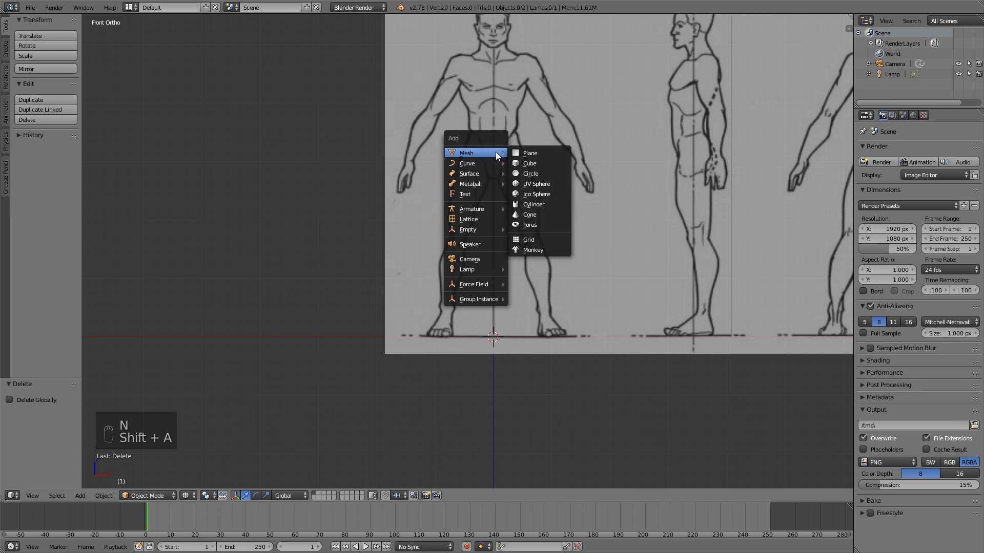
{"action": "left_click", "coordinate": [557, 204]}
{"action": "left_click", "coordinate": [55, 410]}
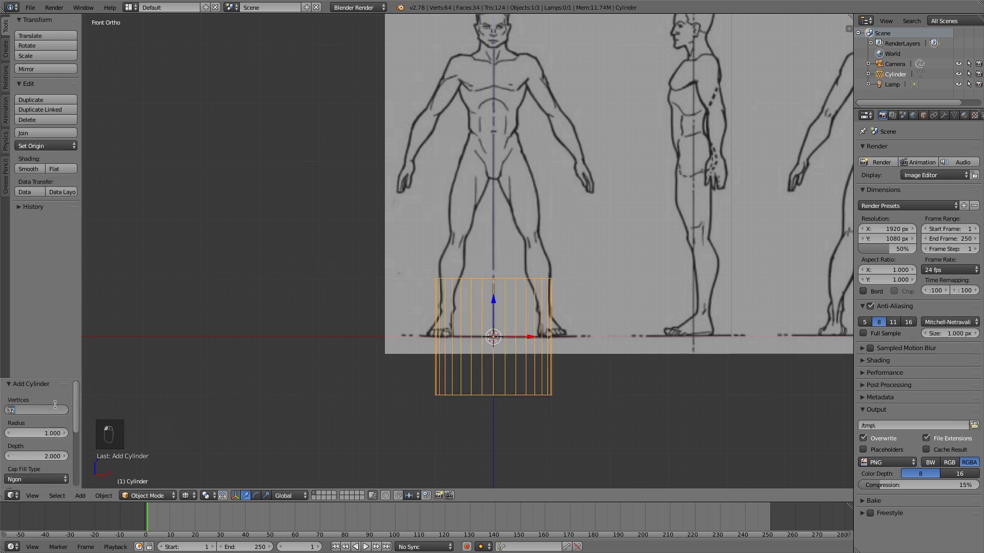
{"action": "type", "text": "6"}
{"action": "key", "text": "Return"}
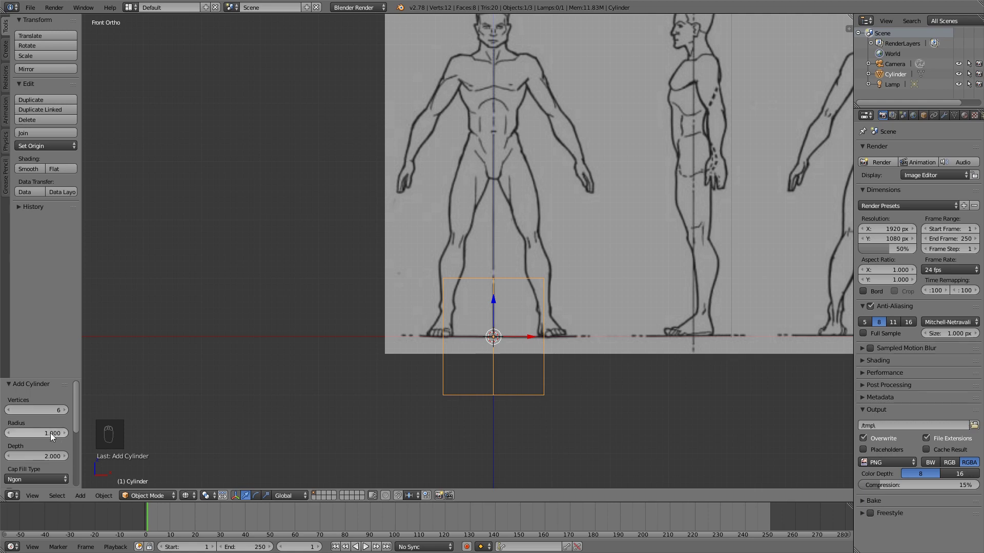
- Set the new cylinder's radius to 0.360 and depth to 1.280, with its cap fill type set to Nothing
{"action": "mouse_move", "coordinate": [45, 431]}
{"action": "left_mouse_down"}
{"action": "mouse_move", "coordinate": [17, 430]}
{"action": "mouse_move", "coordinate": [41, 456]}
{"action": "mouse_move", "coordinate": [7, 449]}
{"action": "mouse_move", "coordinate": [34, 439]}
{"action": "left_mouse_up"}
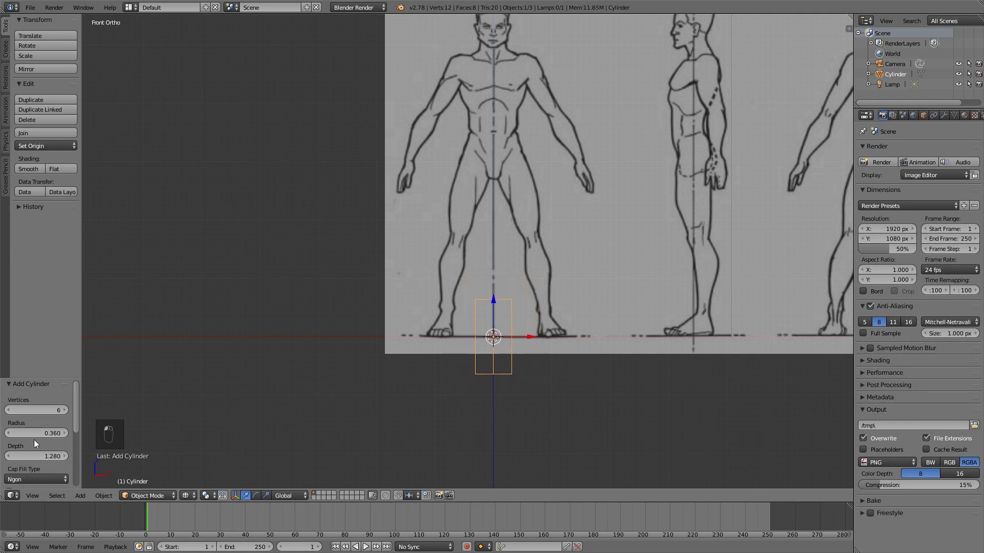
{"action": "left_click", "coordinate": [34, 481]}
{"action": "left_click", "coordinate": [29, 468]}
- In Edit Mode, move the whole cylinder onto the lower leg on the positive X side, about 0.84 in X and 1.08 in Z
{"action": "middle_click_drag", "start_coordinate": [634, 238], "coordinate": [517, 243], "text": "shift"}
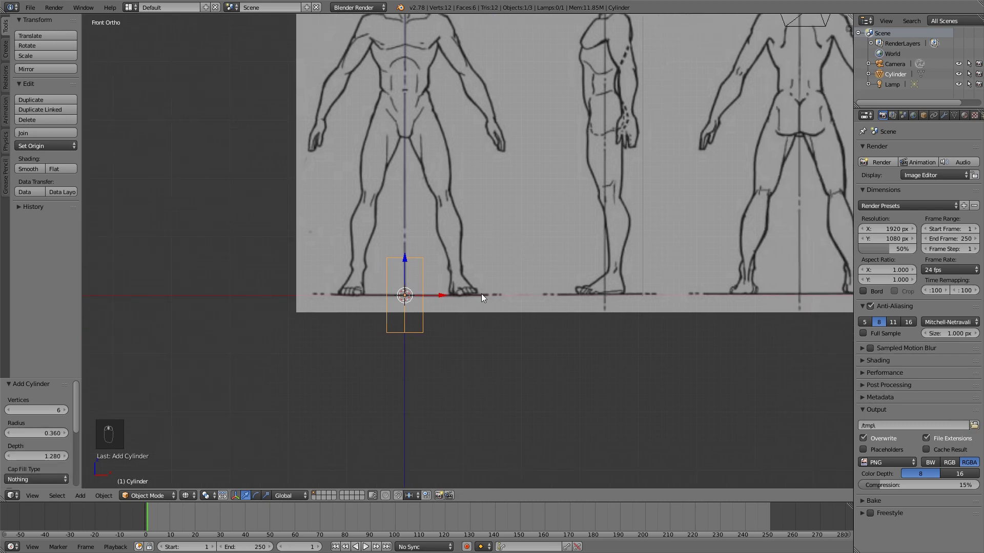
{"action": "key", "text": "Tab"}
{"action": "scroll", "coordinate": [444, 244], "scroll_direction": "up", "scroll_amount": 2}
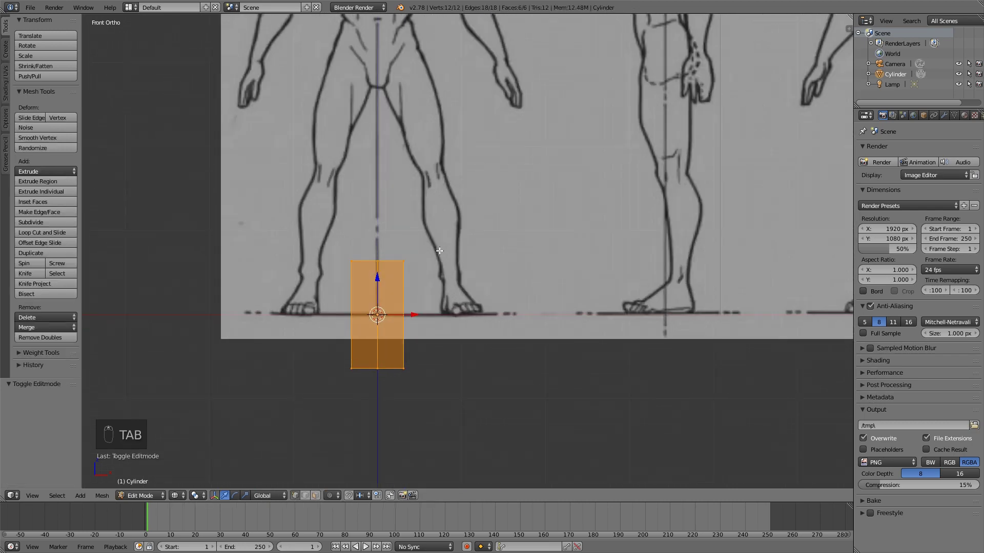
{"action": "middle_click_drag", "start_coordinate": [434, 230], "coordinate": [471, 270], "text": "shift"}
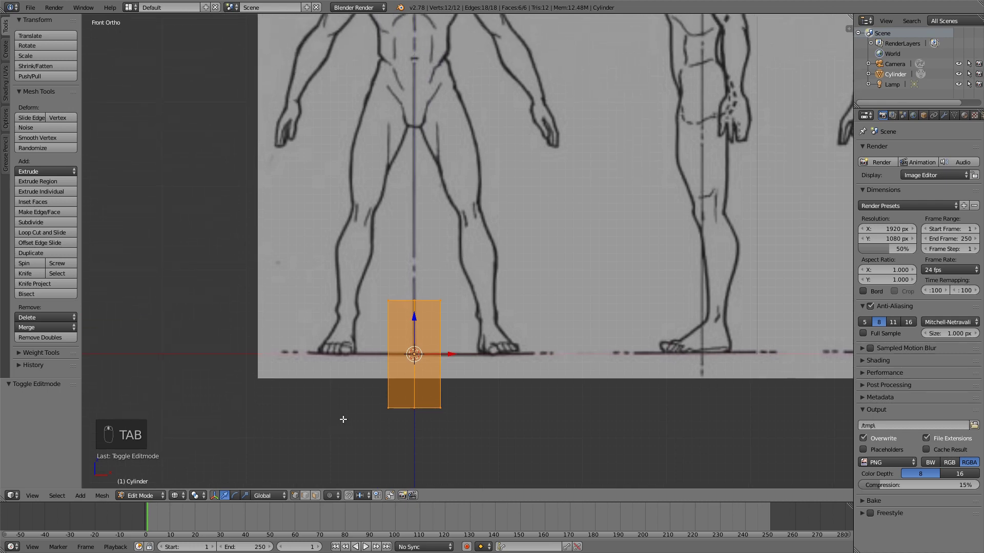
{"action": "key", "text": "g"}
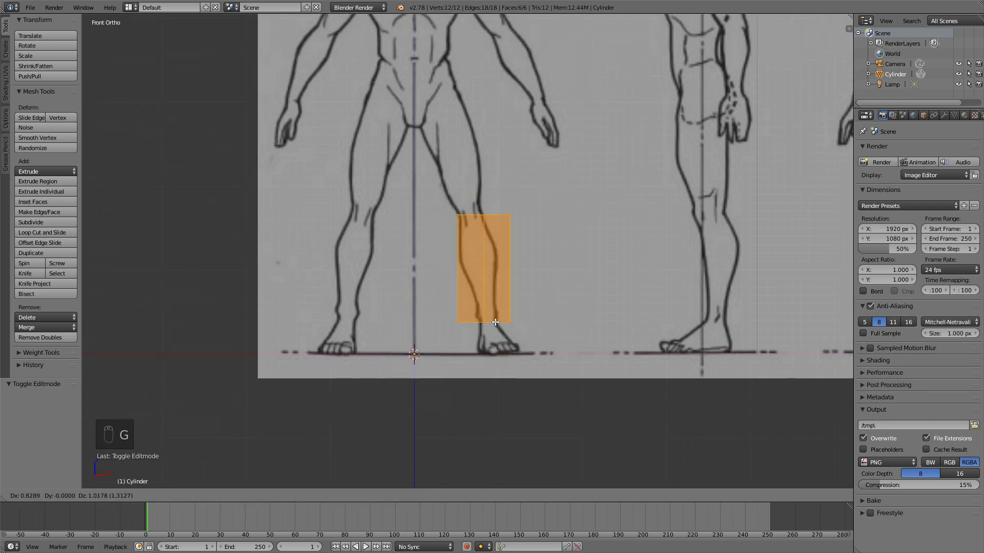
{"action": "left_click", "coordinate": [498, 323]}
- Rotate the cylinder about -10.2° to follow the shin's slant and shift it about -0.08 in X to centre it on the leg
{"action": "scroll", "coordinate": [498, 323], "scroll_direction": "up", "scroll_amount": 2}
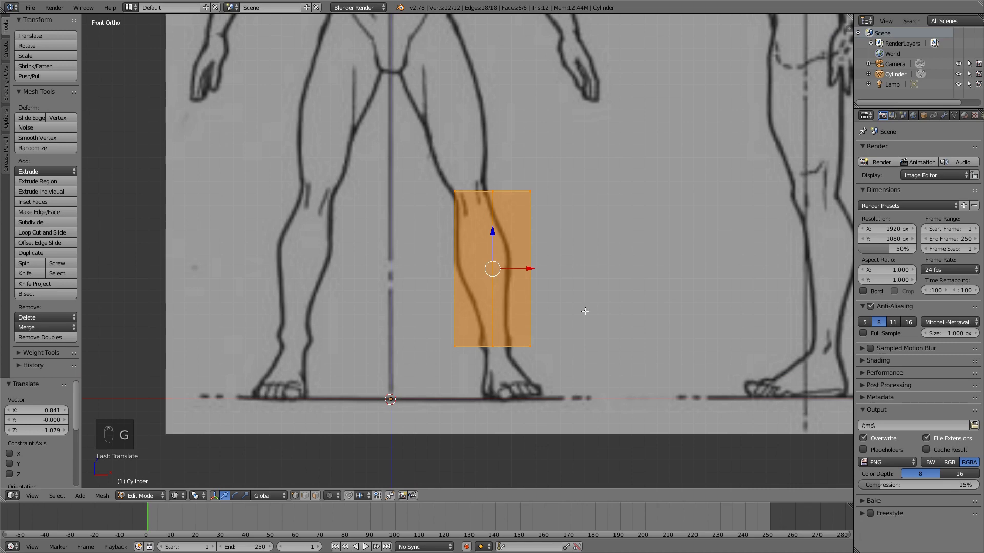
{"action": "scroll", "coordinate": [594, 277], "scroll_direction": "up", "scroll_amount": 1}
{"action": "scroll", "coordinate": [610, 271], "scroll_direction": "up", "scroll_amount": 1}
{"action": "middle_click_drag", "start_coordinate": [603, 255], "coordinate": [557, 215], "text": "shift"}
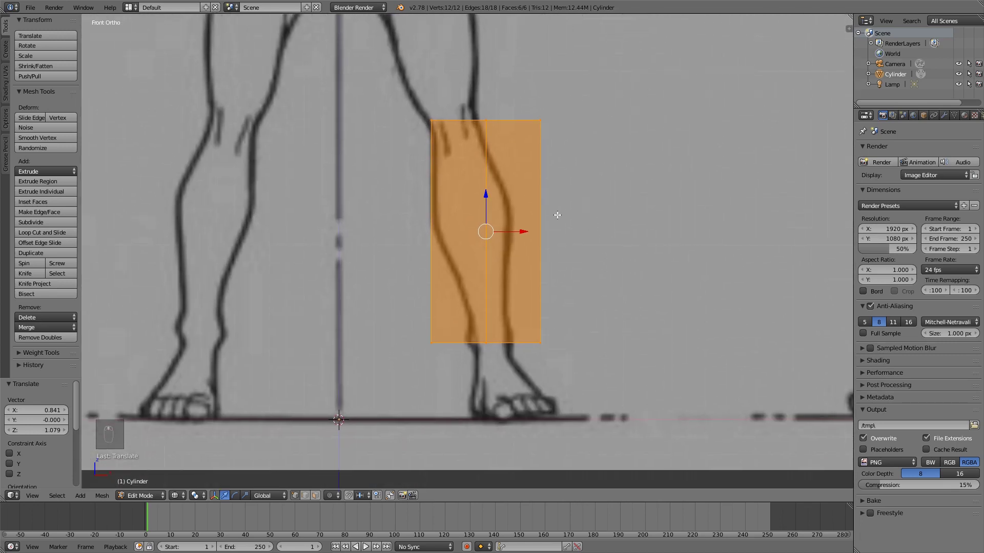
{"action": "key", "text": "r"}
{"action": "left_click", "coordinate": [635, 128]}
{"action": "key", "text": "g"}
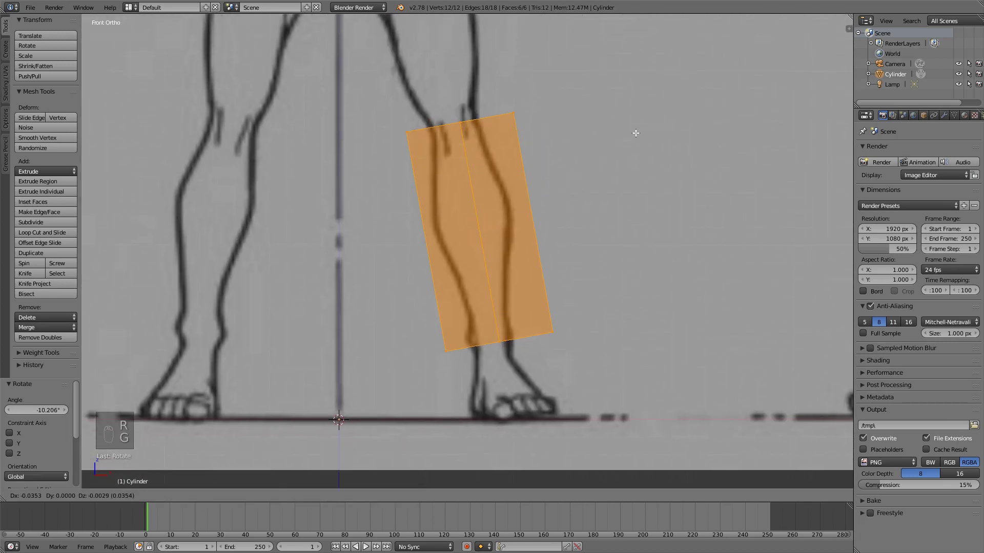
{"action": "left_click", "coordinate": [628, 135]}
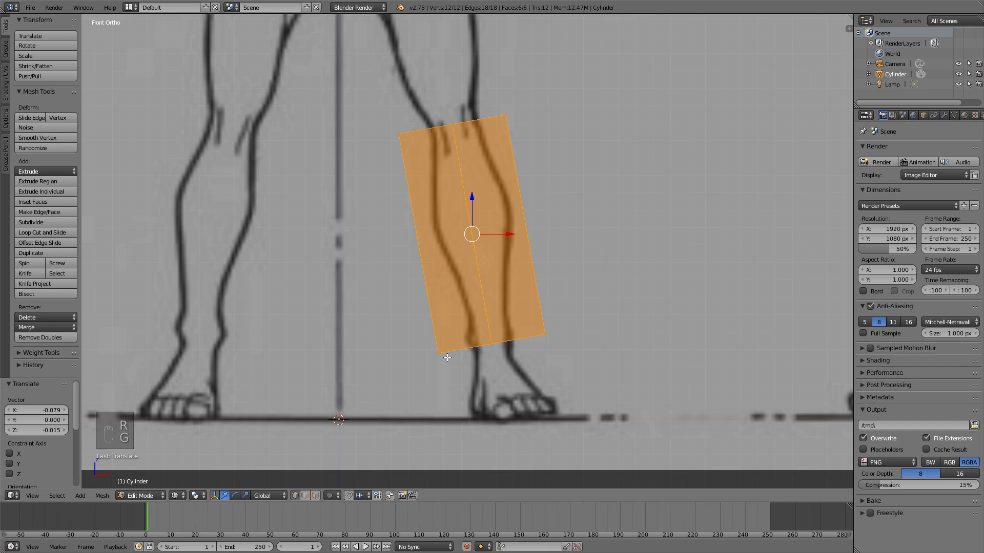
- Select only the cylinder's bottom ring of vertices and scale it down to the ankle's width
{"action": "middle_click_drag", "start_coordinate": [565, 324], "coordinate": [554, 281], "text": "shift"}
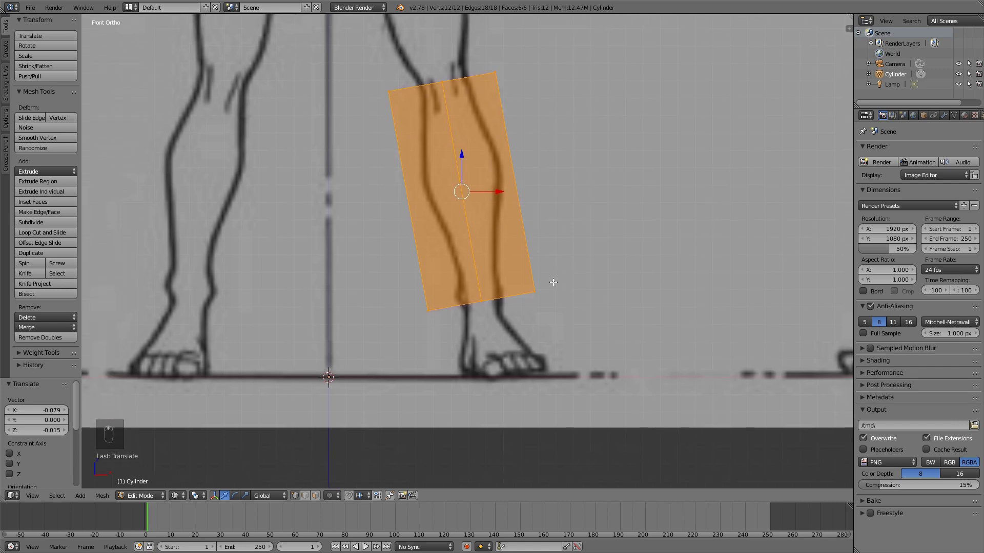
{"action": "scroll", "coordinate": [554, 282], "scroll_direction": "up", "scroll_amount": 1}
{"action": "key", "text": "a"}
{"action": "key", "text": "b"}
{"action": "left_click_drag", "start_coordinate": [346, 232], "coordinate": [666, 365]}
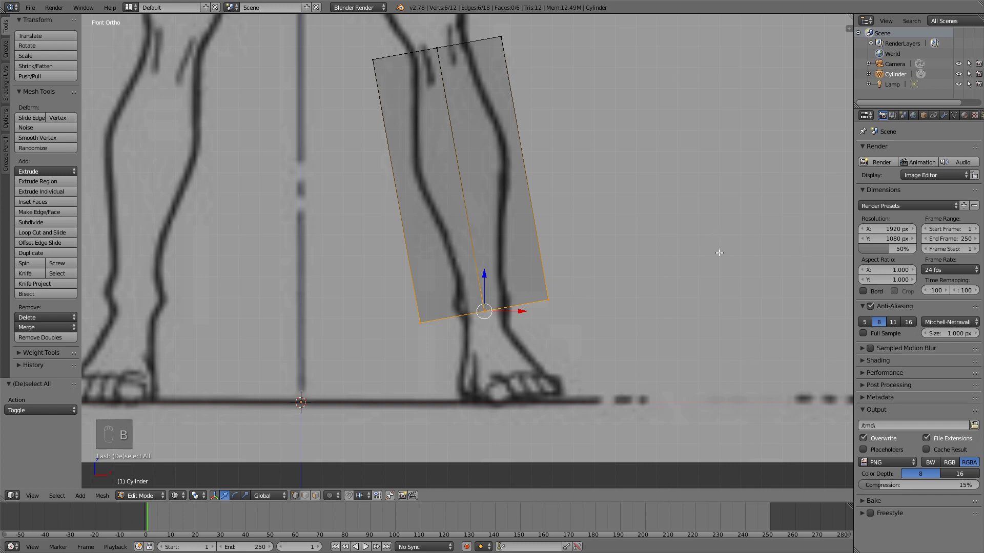
{"action": "key", "text": "s"}
{"action": "left_click", "coordinate": [528, 256]}
- Select only the cylinder's top ring of vertices, scale it down towards the knee's width and shift it about 0.03 in X
{"action": "middle_click_drag", "start_coordinate": [535, 127], "coordinate": [539, 235], "text": "shift"}
{"action": "key", "text": "a"}
{"action": "key", "text": "b"}
{"action": "left_click_drag", "start_coordinate": [349, 96], "coordinate": [574, 190]}
{"action": "key", "text": "s"}
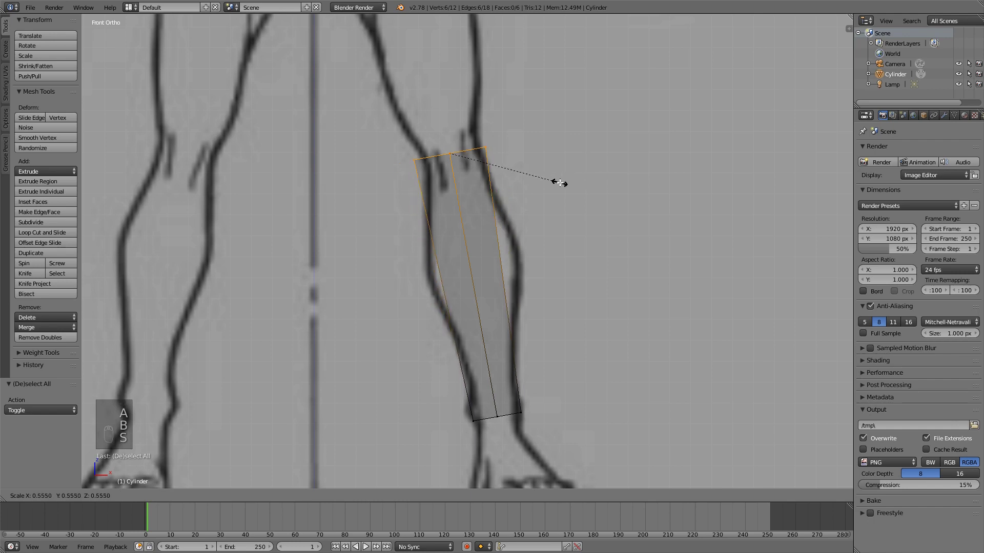
{"action": "left_click", "coordinate": [534, 183]}
{"action": "key", "text": "g"}
{"action": "left_click", "coordinate": [534, 185]}
- Shrink the top ring further by a factor of about 0.91, recentre it between the knee outlines and deselect everything
{"action": "key", "text": "s"}
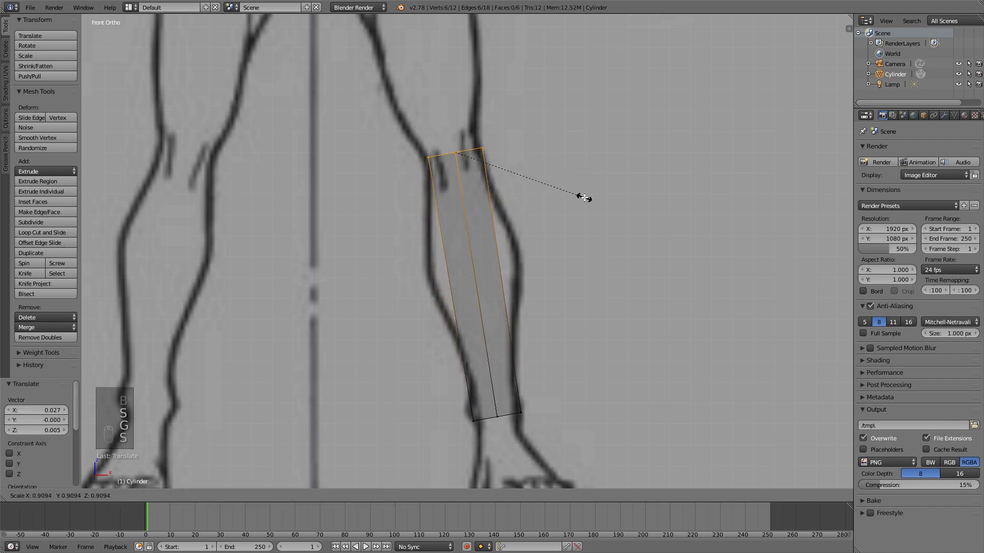
{"action": "left_click", "coordinate": [580, 199]}
{"action": "key", "text": "g"}
{"action": "left_click", "coordinate": [573, 202]}
{"action": "key", "text": "a"}
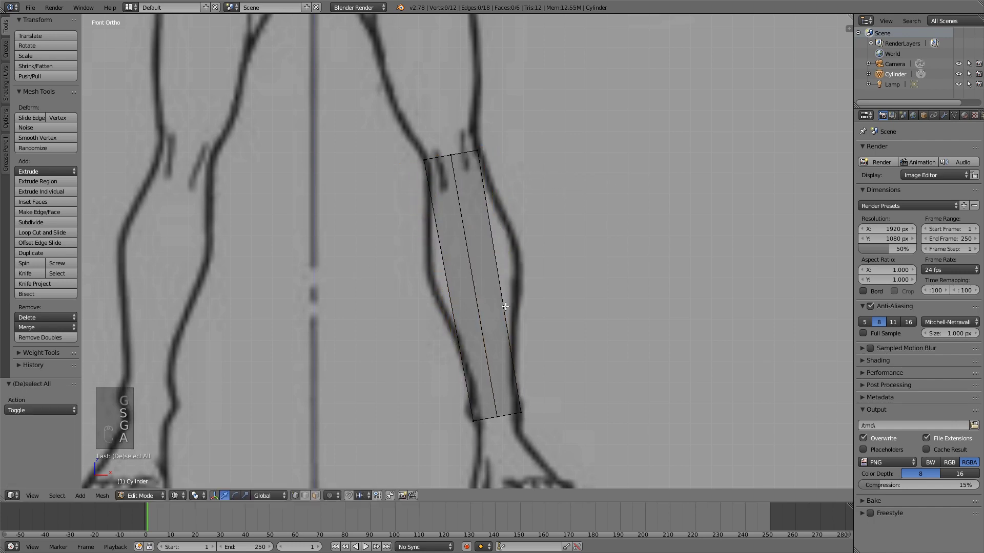
- Add a loop cut slid up to the calf, scale it up by about 1.664 to the calf's width and deselect everything
{"action": "middle_click_drag", "start_coordinate": [579, 292], "coordinate": [574, 256], "text": "shift"}
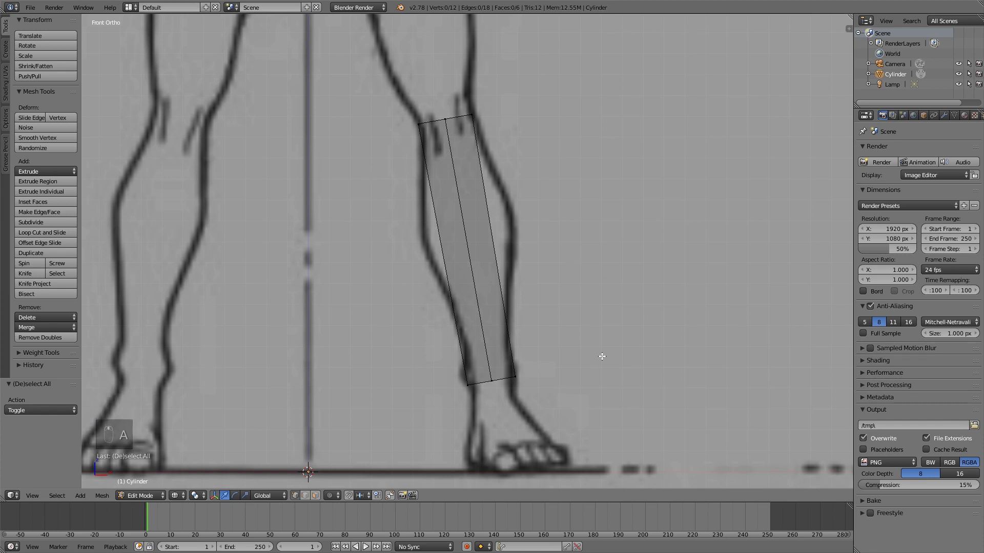
{"action": "key", "text": "ctrl+r"}
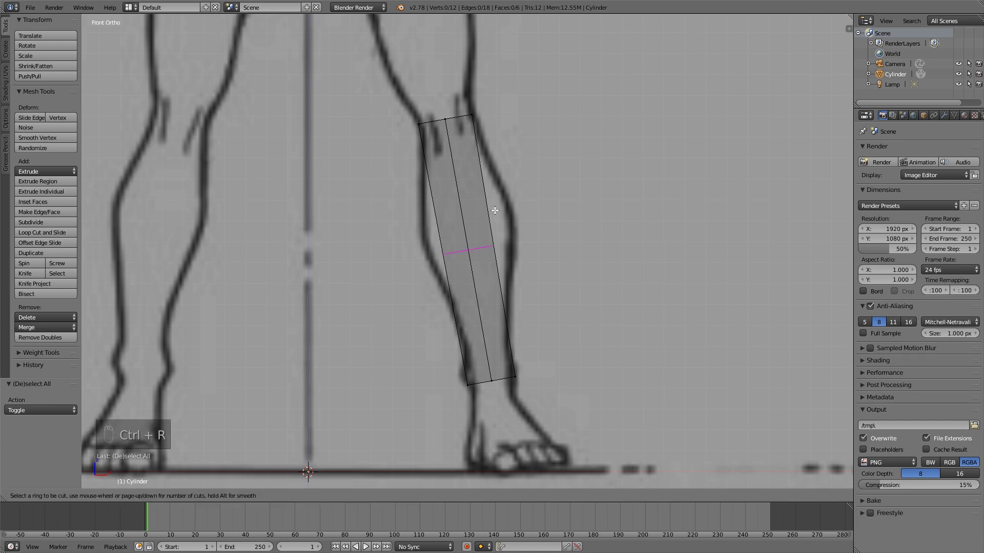
{"action": "left_click", "coordinate": [494, 208]}
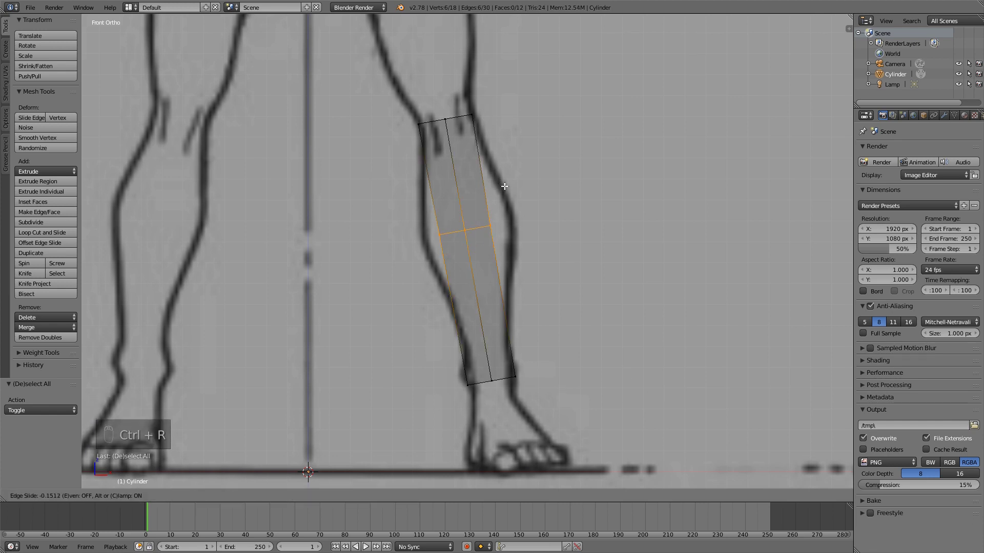
{"action": "left_click", "coordinate": [503, 187]}
{"action": "key", "text": "s"}
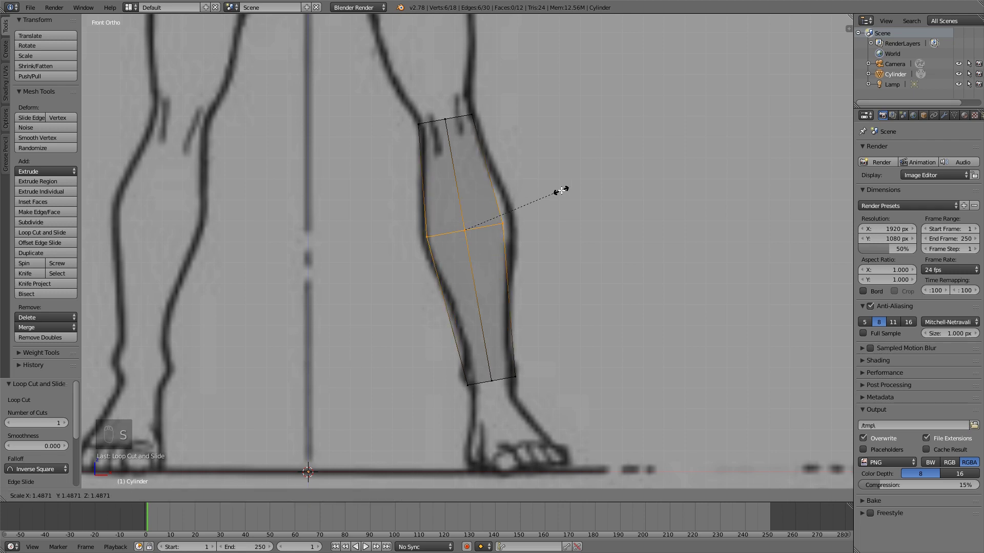
{"action": "left_click", "coordinate": [574, 189]}
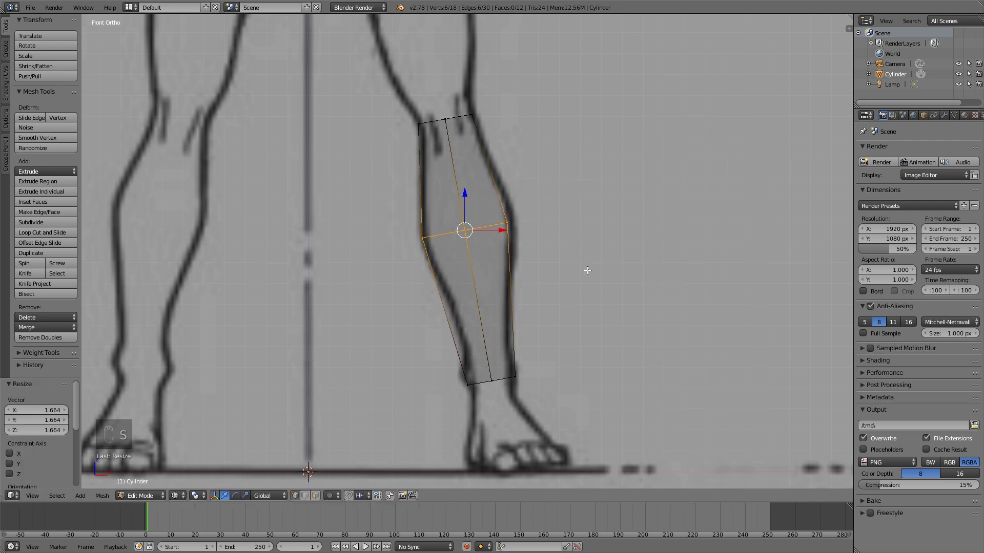
{"action": "key", "text": "a"}
- Add a second loop cut on the lower shin, slid towards the ankle, scale it down to the leg outline and deselect everything
{"action": "key", "text": "ctrl+r"}
{"action": "left_click", "coordinate": [485, 332]}
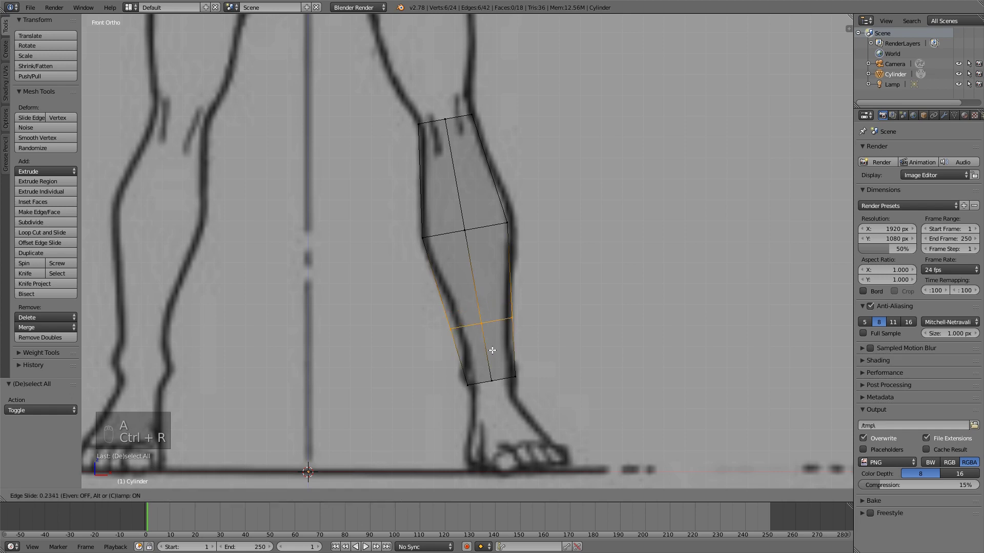
{"action": "left_click", "coordinate": [494, 355]}
{"action": "key", "text": "s"}
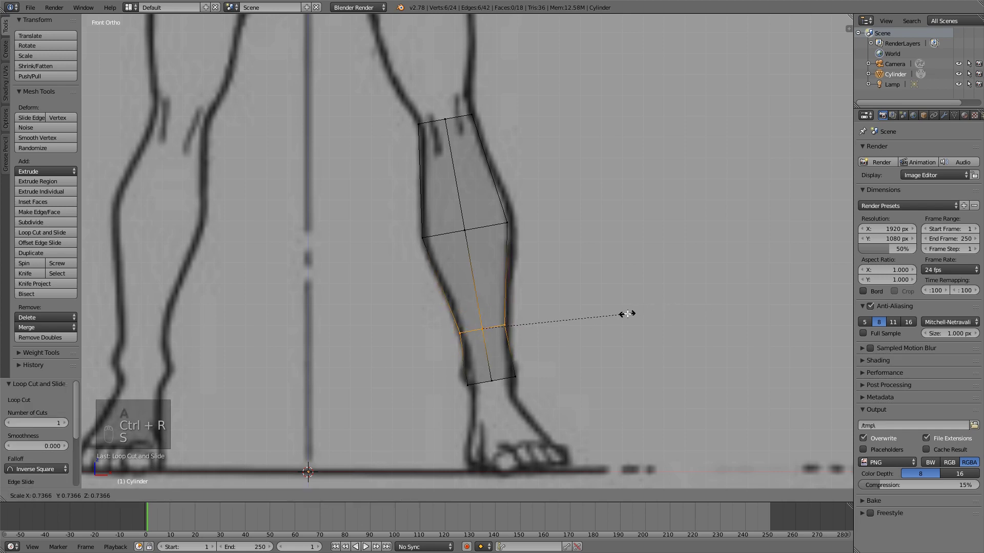
{"action": "left_click", "coordinate": [530, 331]}
{"action": "key", "text": "a"}
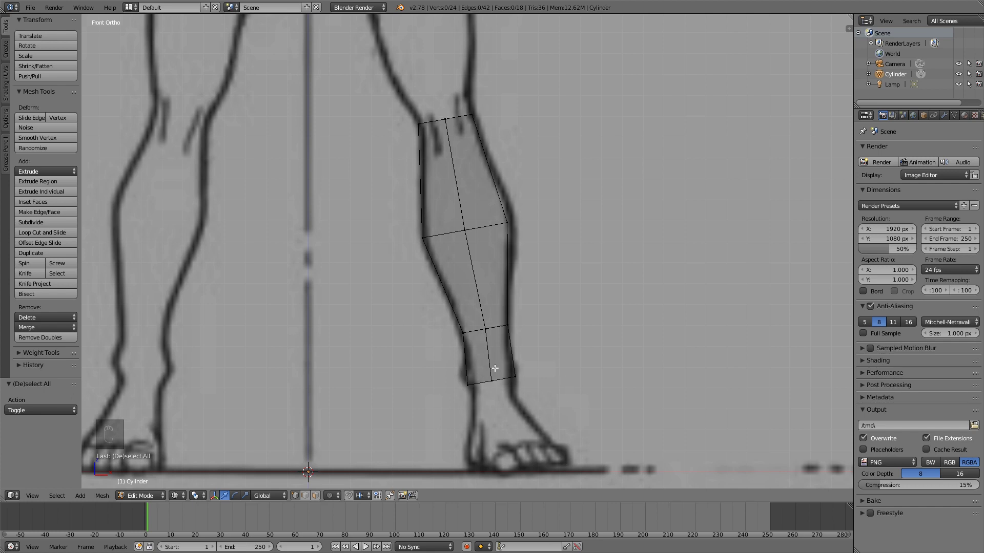
- Select the bottom ring, lower it to the ankle joint, scale it down by a factor of about 0.788 and deselect everything
{"action": "scroll", "coordinate": [638, 292], "scroll_direction": "down", "scroll_amount": 3, "text": "shift"}
{"action": "key", "text": "z"}
{"action": "key", "text": "z"}
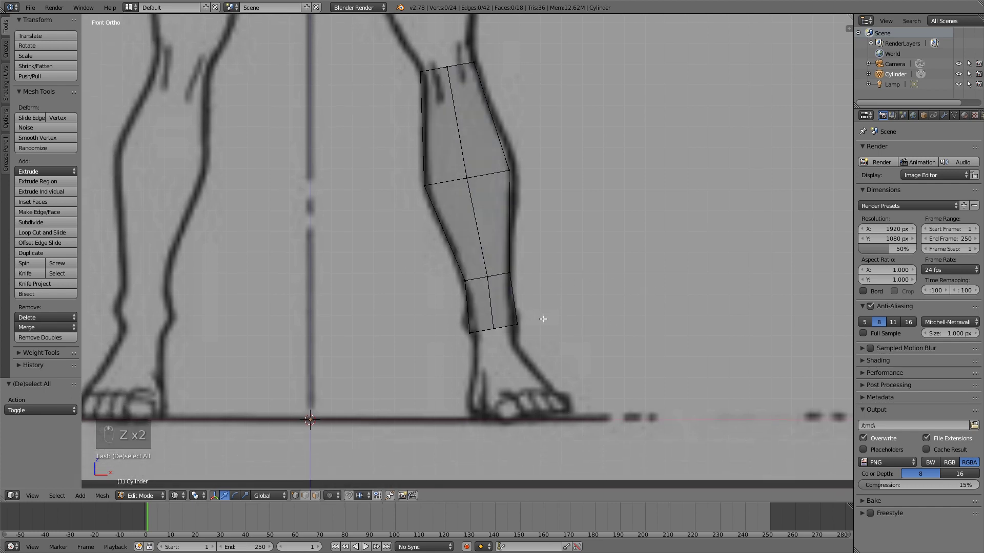
{"action": "key", "text": "b"}
{"action": "mouse_move", "coordinate": [403, 288]}
{"action": "left_mouse_down"}
{"action": "mouse_move", "coordinate": [435, 310]}
{"action": "mouse_move", "coordinate": [573, 353]}
{"action": "left_mouse_up"}
{"action": "left_click_drag", "start_coordinate": [499, 296], "coordinate": [495, 314]}
{"action": "key", "text": "s"}
{"action": "left_click", "coordinate": [569, 320]}
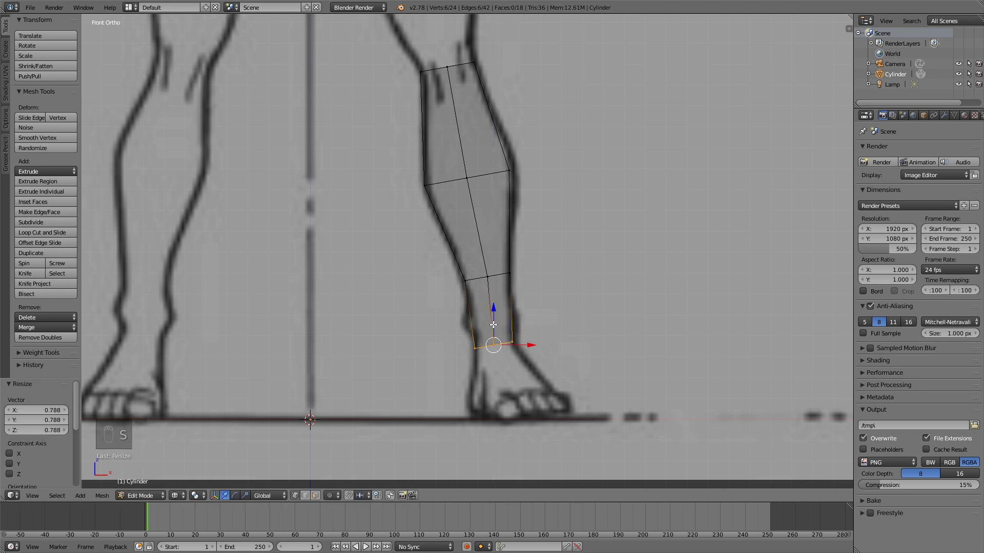
{"action": "key", "text": "a"}
- In the right side view, shift the top ring about 0.096 in Y and widen it along Y to the knee's depth
{"action": "scroll", "coordinate": [533, 249], "scroll_direction": "up", "scroll_amount": 2, "text": "shift"}
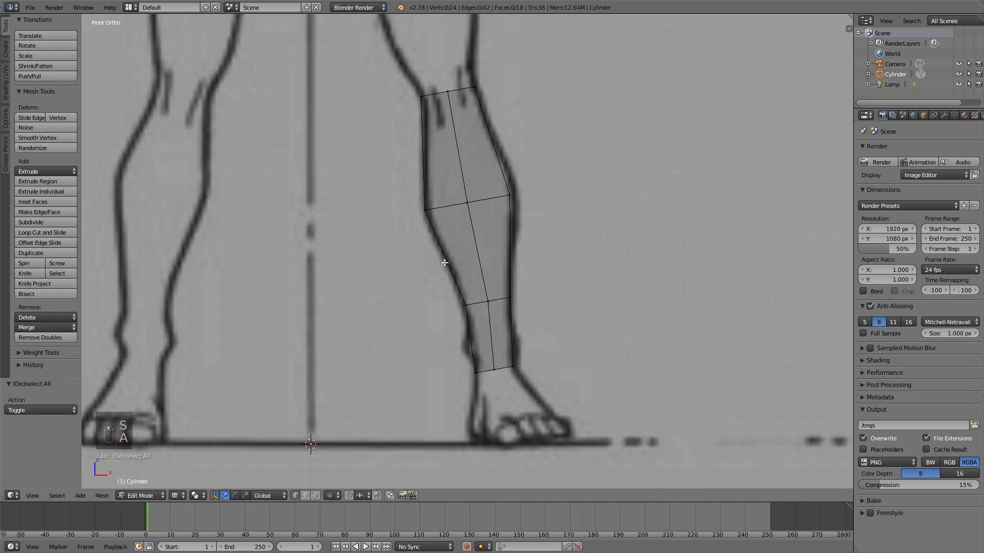
{"action": "key", "text": "KP_3"}
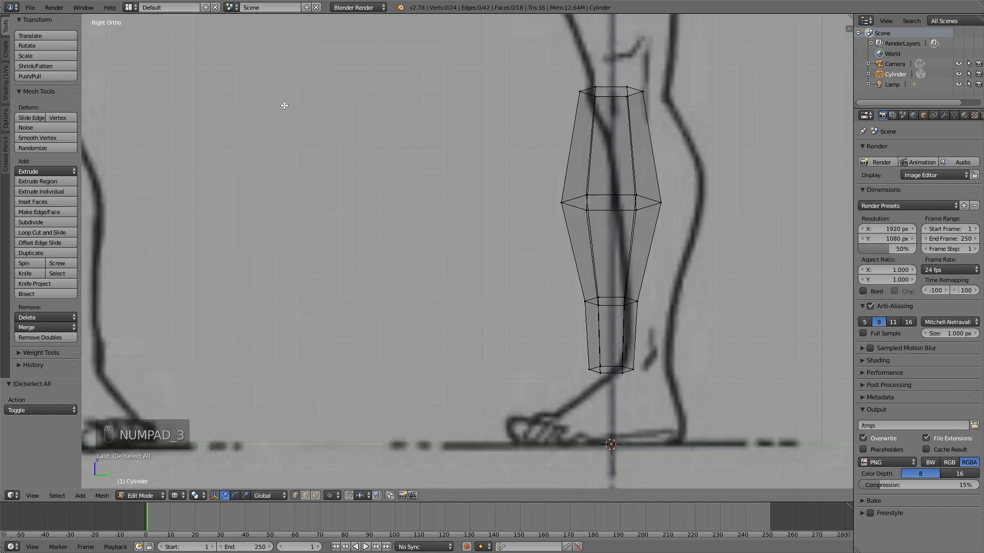
{"action": "middle_click_drag", "start_coordinate": [629, 284], "coordinate": [506, 253], "text": "shift"}
{"action": "middle_click_drag", "start_coordinate": [574, 199], "coordinate": [573, 236], "text": "shift"}
{"action": "middle_click_drag", "start_coordinate": [505, 131], "coordinate": [510, 179], "text": "shift"}
{"action": "right_click", "coordinate": [495, 151], "text": "alt"}
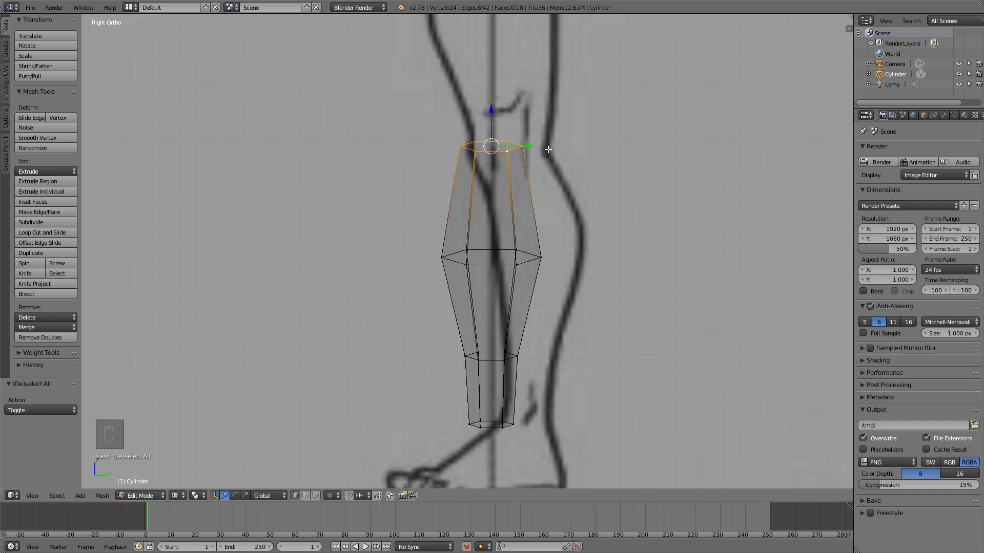
{"action": "left_click_drag", "start_coordinate": [515, 143], "coordinate": [542, 141]}
{"action": "key", "text": "s"}
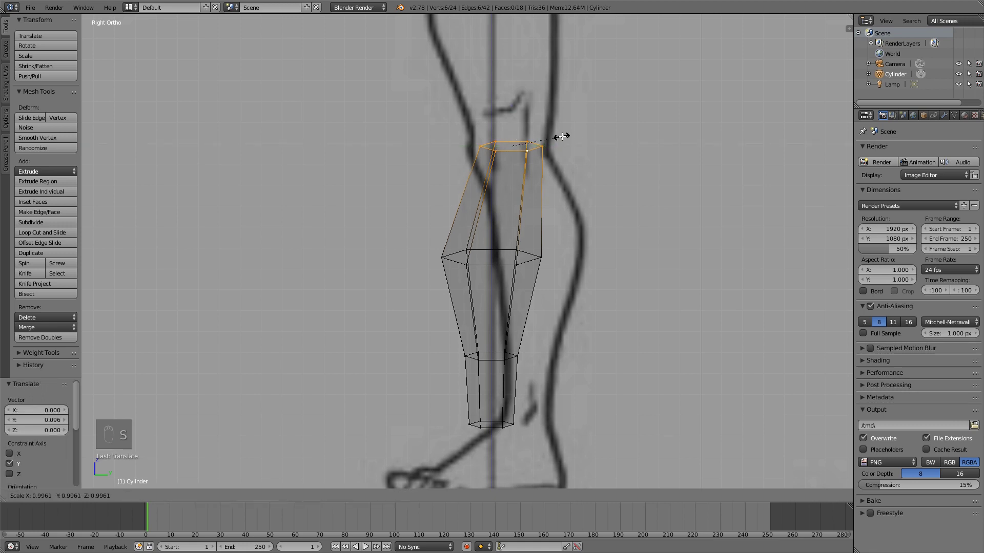
{"action": "key", "text": "y"}
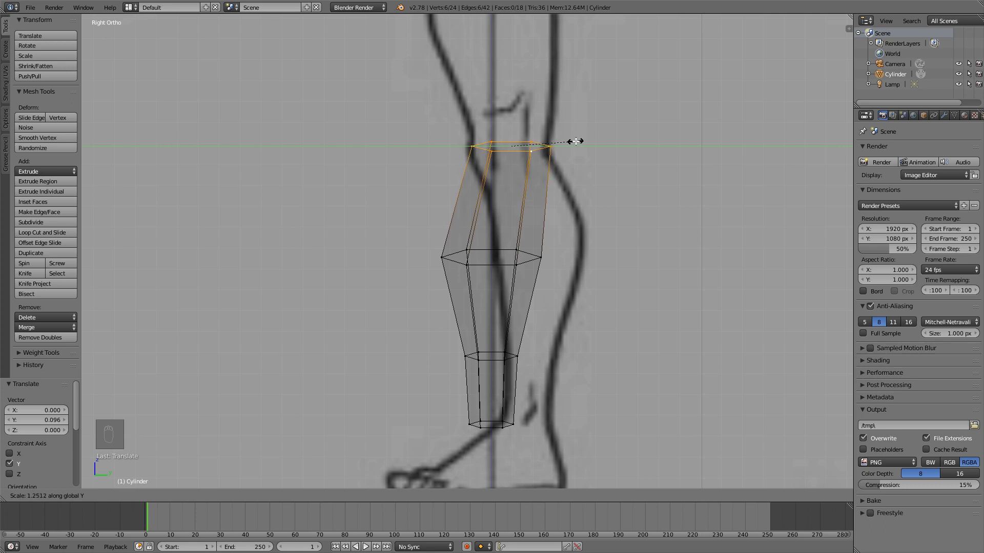
{"action": "left_click", "coordinate": [575, 142]}
{"action": "key", "text": "a"}
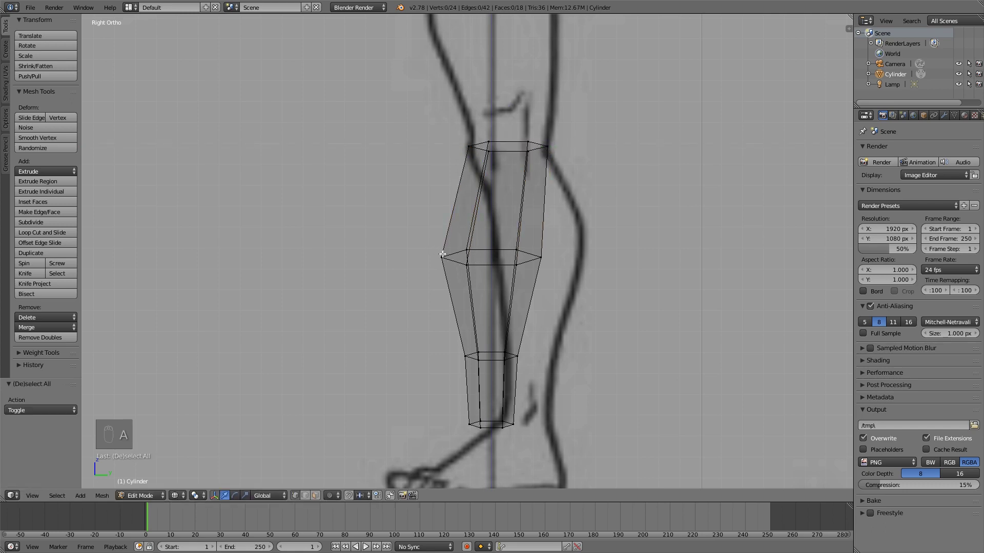
- Move the front vertices of the calf and lower shin rings about 0.042 in Y, and the calf's front vertex slightly further
{"action": "right_click", "coordinate": [442, 256]}
{"action": "right_click", "coordinate": [465, 356], "text": "shift"}
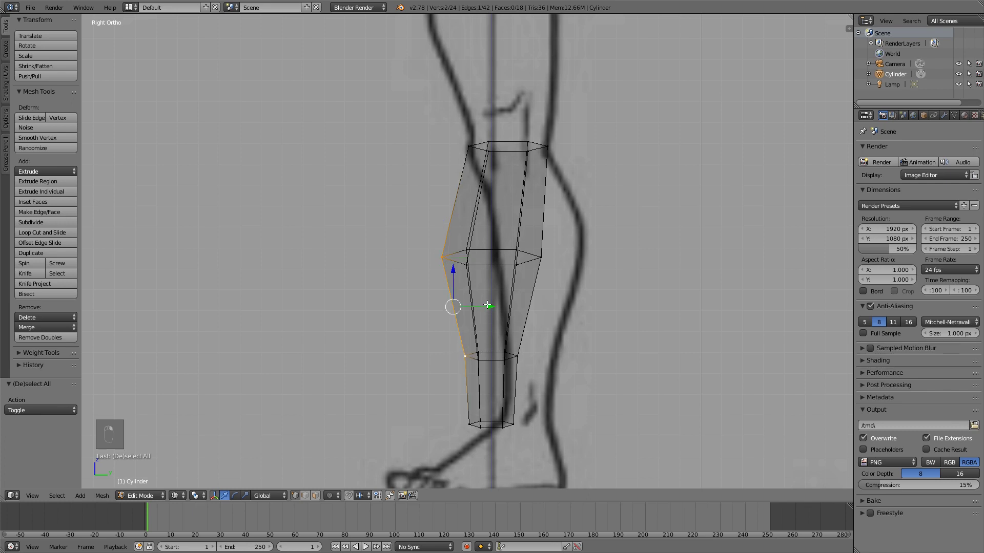
{"action": "left_click_drag", "start_coordinate": [487, 305], "coordinate": [496, 301]}
{"action": "right_click", "coordinate": [451, 258]}
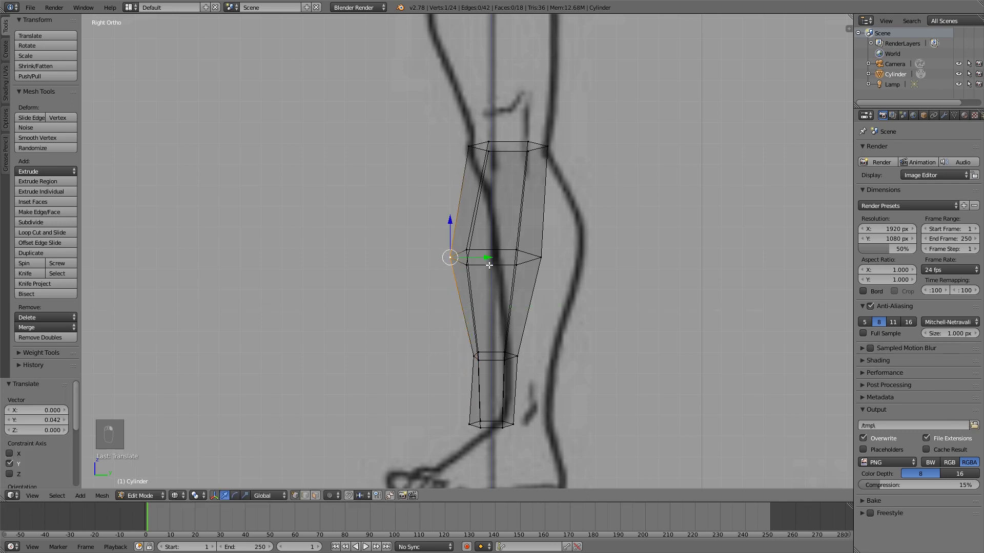
{"action": "mouse_move", "coordinate": [489, 264]}
{"action": "left_mouse_down"}
{"action": "mouse_move", "coordinate": [507, 265]}
{"action": "mouse_move", "coordinate": [498, 264]}
{"action": "left_mouse_up"}
{"action": "key", "text": "a"}
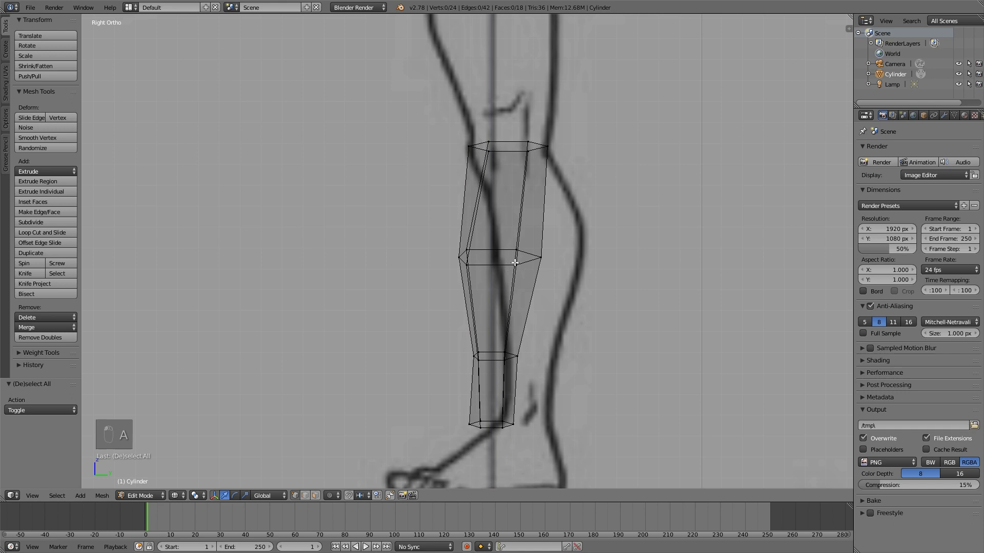
- Shift the calf ring about 0.176 and the lower shin ring about 0.159 in Y to fit the side outline
{"action": "right_click", "coordinate": [492, 270], "text": "alt"}
{"action": "left_click_drag", "start_coordinate": [527, 257], "coordinate": [569, 272]}
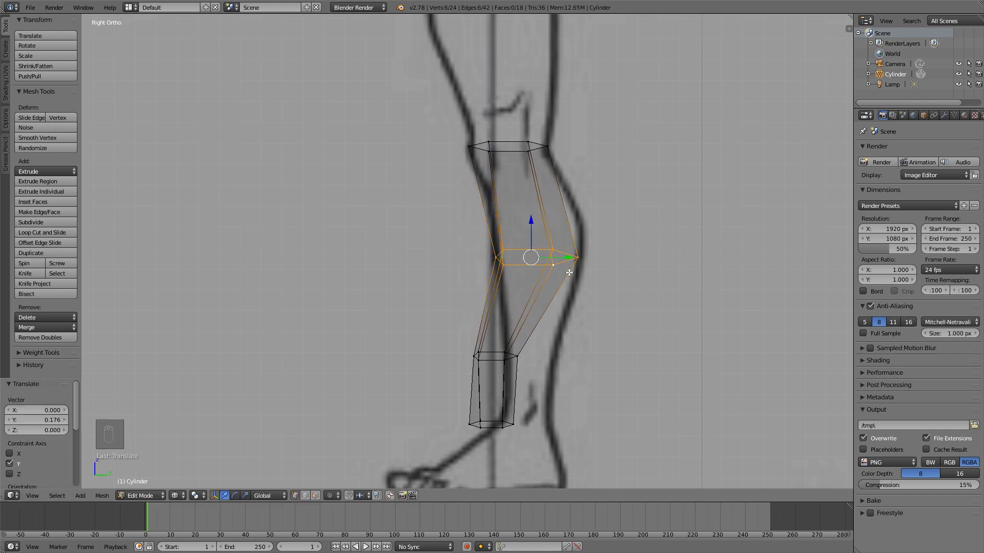
{"action": "right_click", "coordinate": [496, 359], "text": "alt"}
{"action": "left_click_drag", "start_coordinate": [531, 357], "coordinate": [560, 358]}
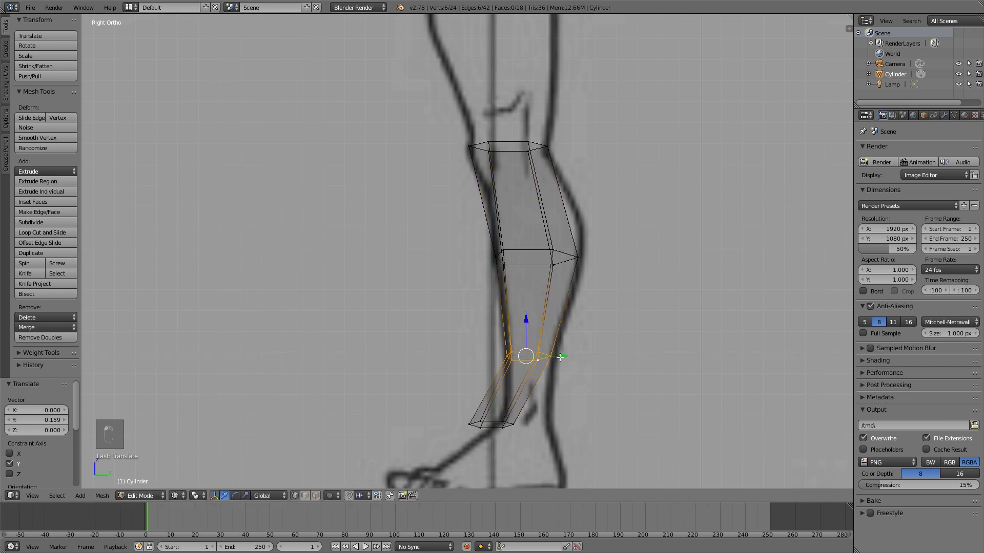
{"action": "key", "text": "a"}
- Shift the bottom ring back along Y between the side view's ankle outlines and deselect everything
{"action": "right_click", "coordinate": [495, 428], "text": "alt"}
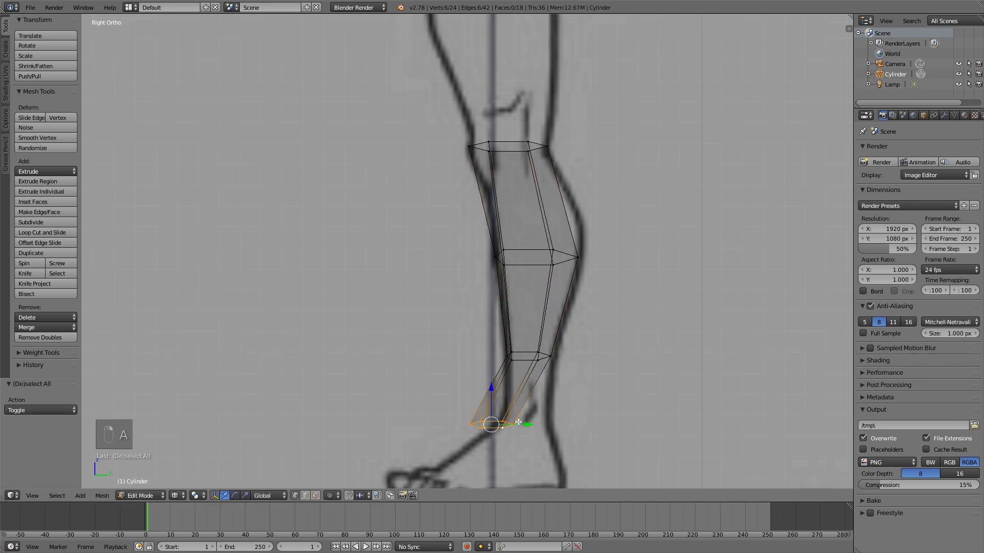
{"action": "left_click_drag", "start_coordinate": [519, 422], "coordinate": [559, 421]}
{"action": "key", "text": "a"}
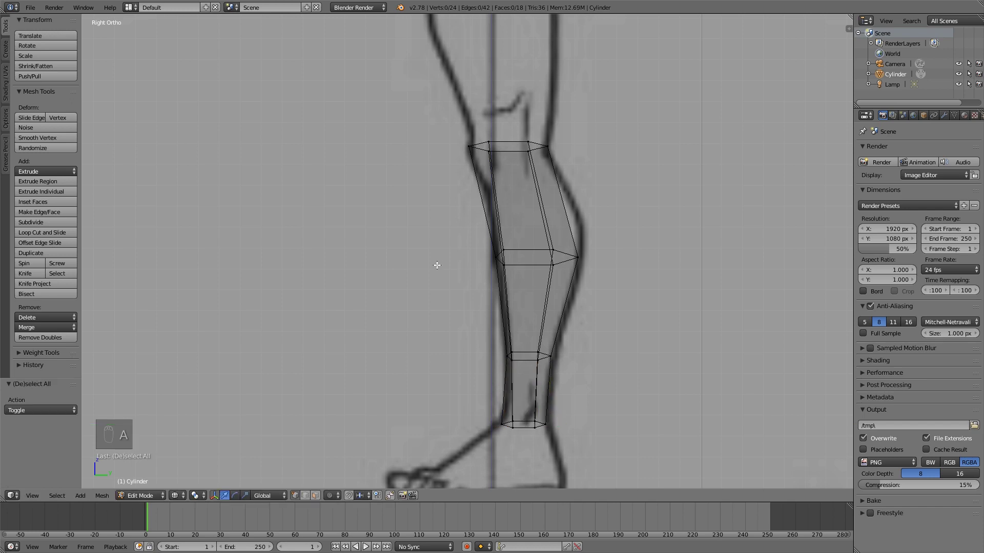
- Raise the calf ring about 0.012 in Z and rotate it so its back edge tilts upward, leaving everything deselected
{"action": "middle_click_drag", "start_coordinate": [521, 332], "coordinate": [492, 260], "text": "shift"}
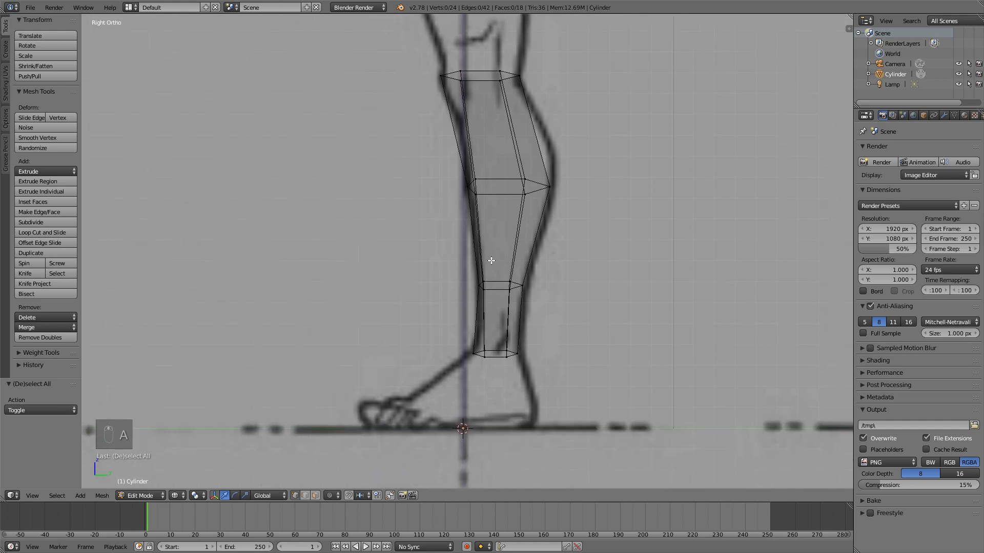
{"action": "right_click", "coordinate": [508, 198], "text": "alt"}
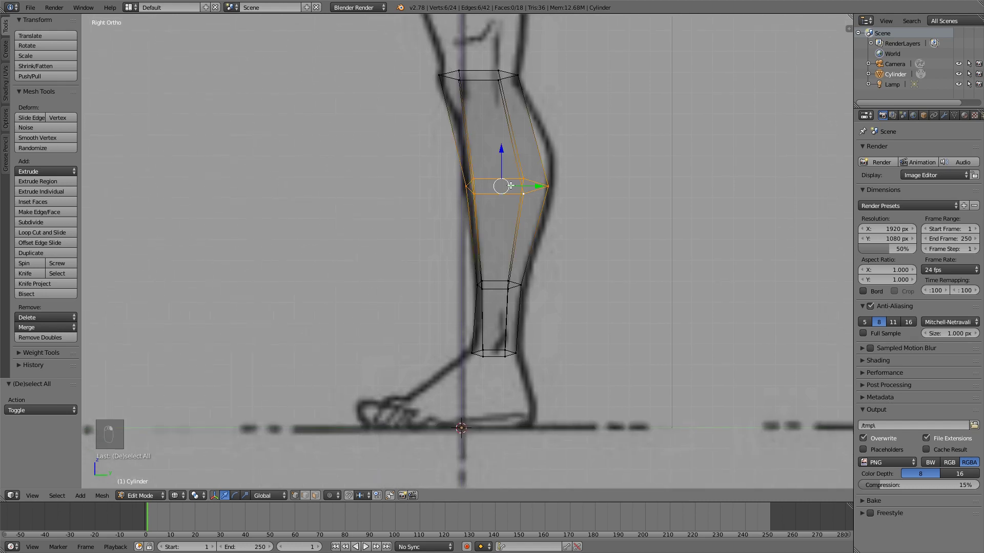
{"action": "key", "text": "g"}
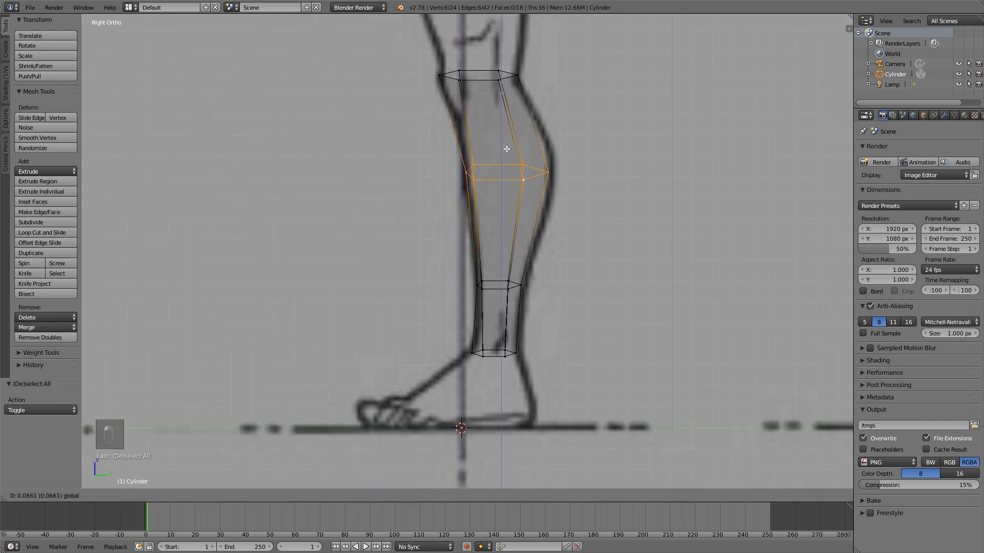
{"action": "left_click", "coordinate": [512, 162]}
{"action": "key", "text": "r"}
{"action": "left_click", "coordinate": [506, 154]}
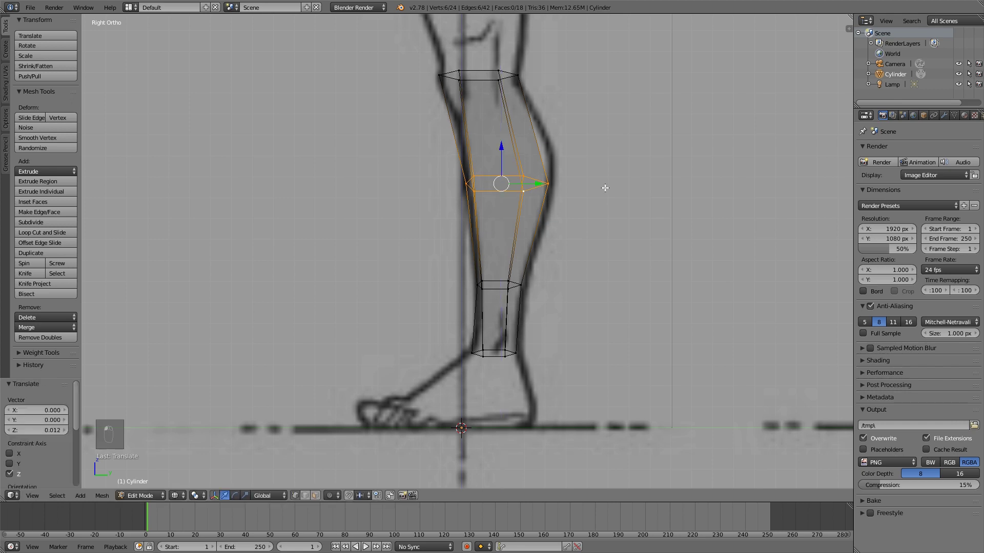
{"action": "key", "text": "r"}
{"action": "left_click", "coordinate": [603, 165]}
{"action": "key", "text": "a"}
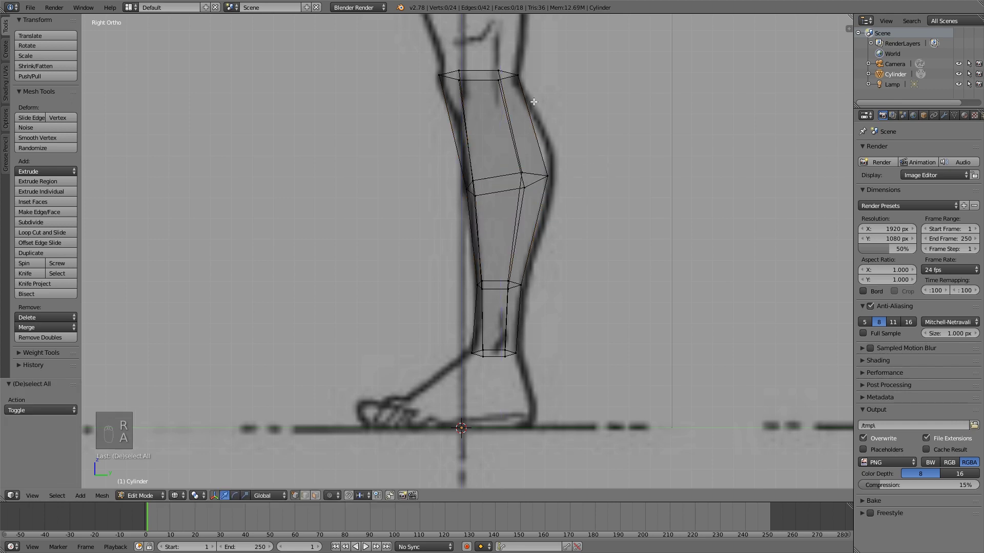
- In solid shading, move the calf ring's two vertices flanking the front about 0.052 in Y and scale them by about 0.91
{"action": "scroll", "coordinate": [542, 272], "scroll_direction": "down", "scroll_amount": 1}
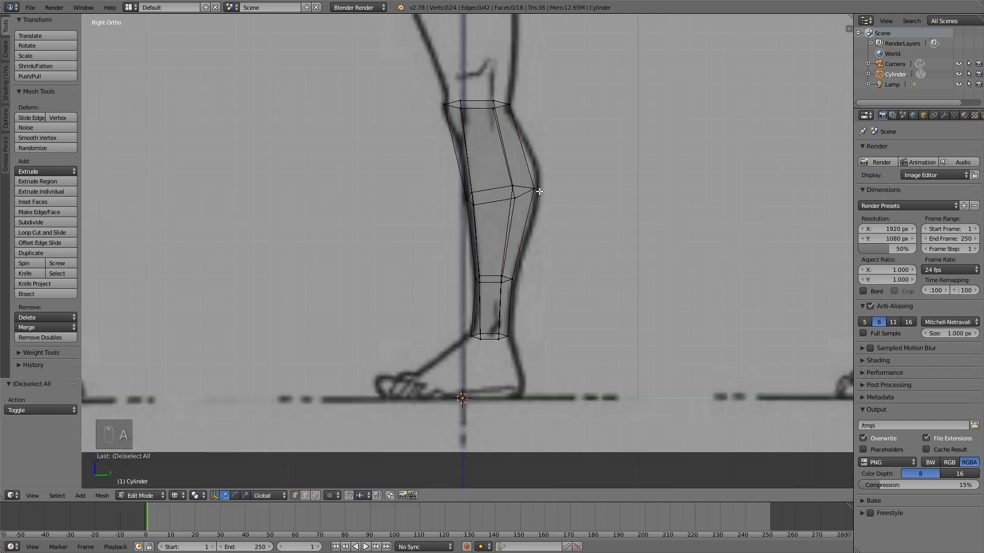
{"action": "key", "text": "z"}
{"action": "mouse_move", "coordinate": [643, 207]}
{"action": "middle_mouse_down"}
{"action": "mouse_move", "coordinate": [533, 208]}
{"action": "mouse_move", "coordinate": [658, 171]}
{"action": "mouse_move", "coordinate": [768, 169]}
{"action": "mouse_move", "coordinate": [537, 202]}
{"action": "mouse_move", "coordinate": [696, 178]}
{"action": "mouse_move", "coordinate": [501, 217]}
{"action": "mouse_move", "coordinate": [528, 249]}
{"action": "middle_mouse_up"}
{"action": "right_click", "coordinate": [494, 219]}
{"action": "right_click", "coordinate": [462, 225], "text": "shift"}
{"action": "key", "text": "g"}
{"action": "key", "text": "y"}
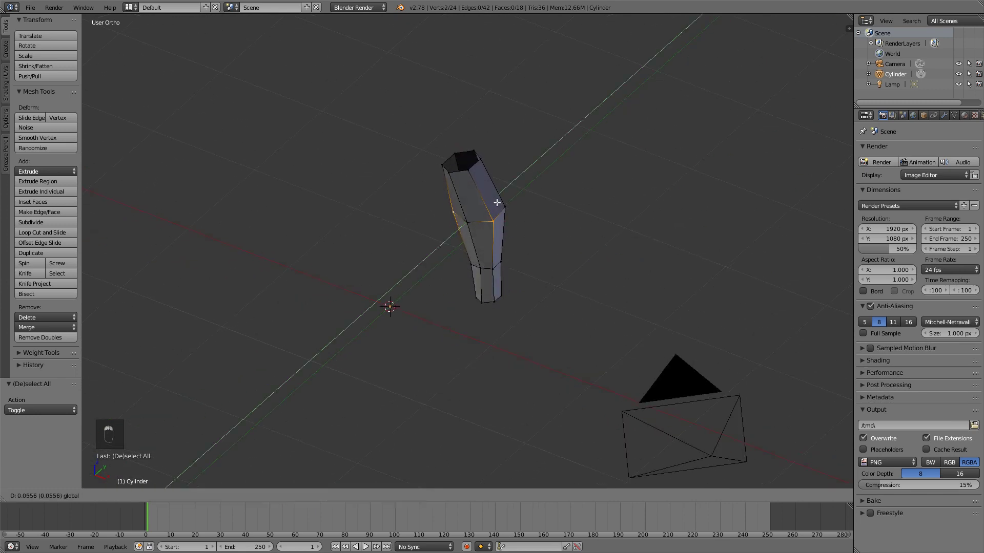
{"action": "left_click_drag", "start_coordinate": [497, 203], "coordinate": [497, 204]}
{"action": "key", "text": "s"}
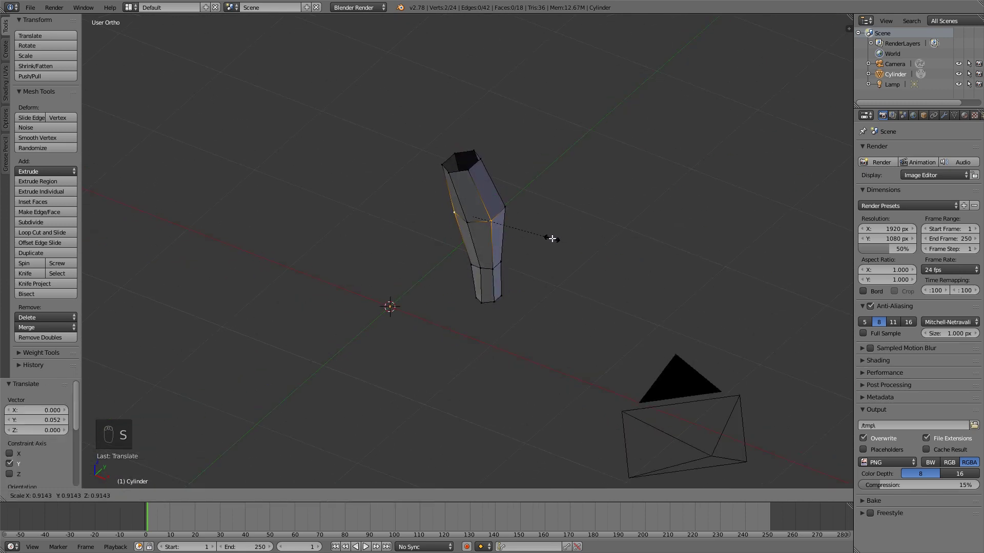
{"action": "left_click", "coordinate": [552, 238]}
{"action": "key", "text": "a"}
- Connect two opposite vertices, one front and one back, across the lower leg's open top with an edge
{"action": "middle_click_drag", "start_coordinate": [549, 238], "coordinate": [443, 164]}
{"action": "key", "text": "KP_1"}
{"action": "scroll", "coordinate": [479, 178], "scroll_direction": "up", "scroll_amount": 3}
{"action": "scroll", "coordinate": [445, 160], "scroll_direction": "up", "scroll_amount": 2}
{"action": "middle_click_drag", "start_coordinate": [438, 110], "coordinate": [454, 186], "text": "shift"}
{"action": "middle_click_drag", "start_coordinate": [538, 222], "coordinate": [563, 205]}
{"action": "scroll", "coordinate": [447, 193], "scroll_direction": "up", "scroll_amount": 2}
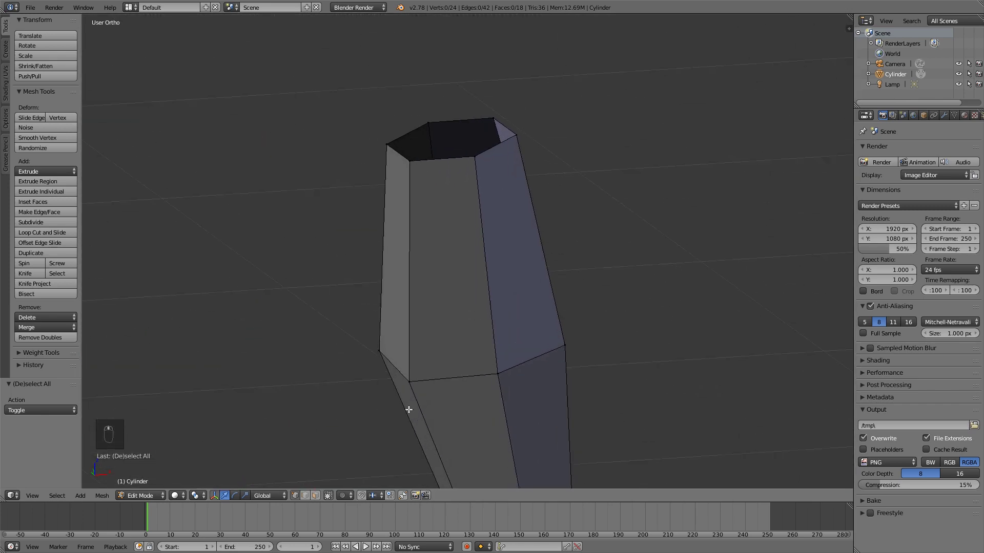
{"action": "right_click", "coordinate": [475, 163]}
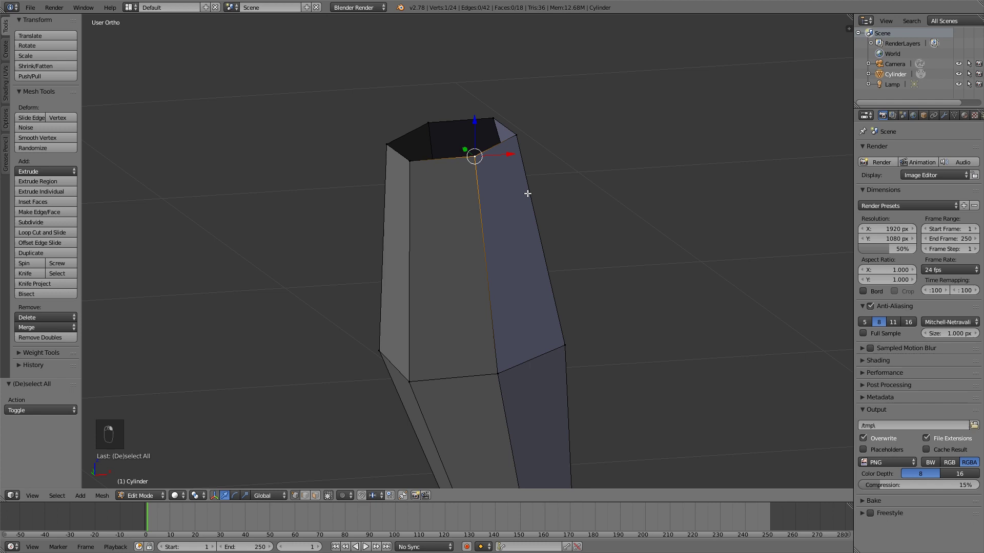
{"action": "right_click", "coordinate": [429, 121], "text": "shift"}
{"action": "key", "text": "f"}
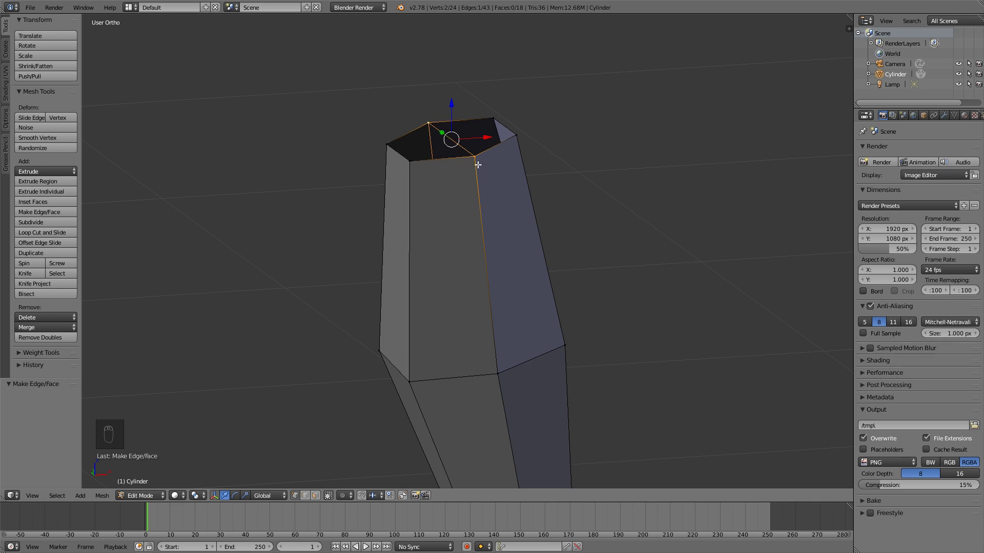
- Fill both halves of the leg's top opening with faces and deselect everything in the front view
{"action": "right_click", "coordinate": [442, 161], "text": "alt"}
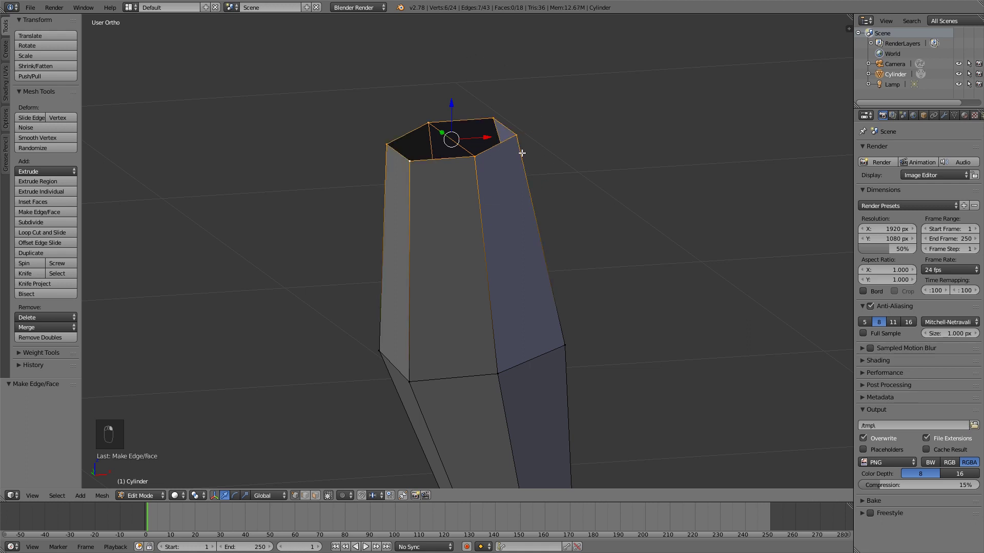
{"action": "key", "text": "f"}
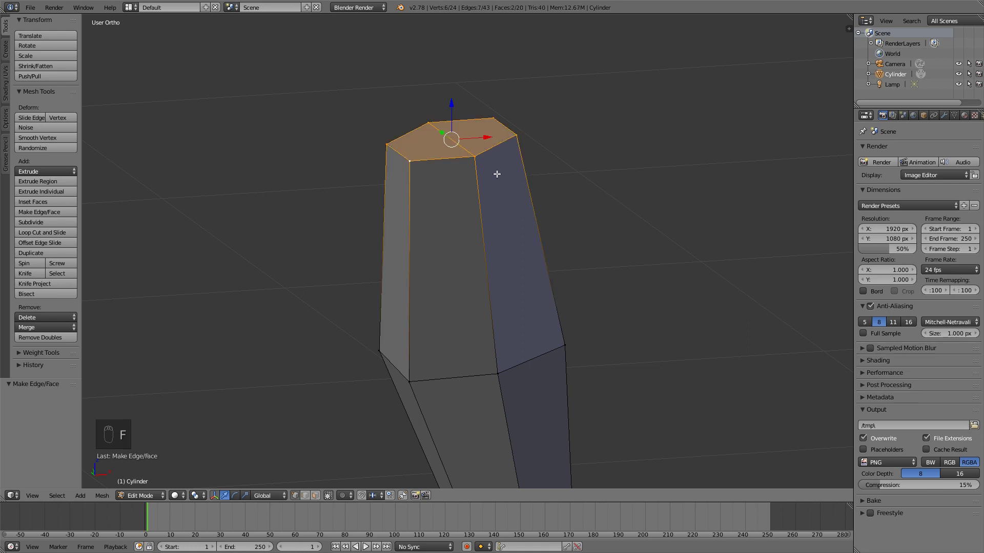
{"action": "key", "text": "KP_1"}
{"action": "key", "text": "a"}
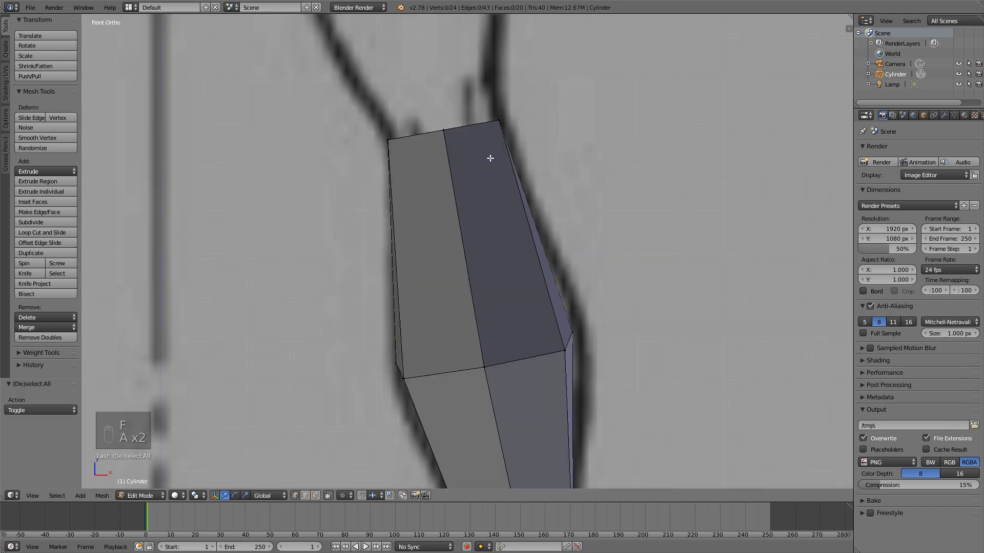
- In front wireframe view, raise the top cap's two middle vertices to form a peak and return to solid shading with nothing selected
{"action": "middle_click_drag", "start_coordinate": [477, 155], "coordinate": [543, 247], "text": "shift"}
{"action": "key", "text": "z"}
{"action": "key", "text": "b"}
{"action": "left_click_drag", "start_coordinate": [489, 202], "coordinate": [531, 238]}
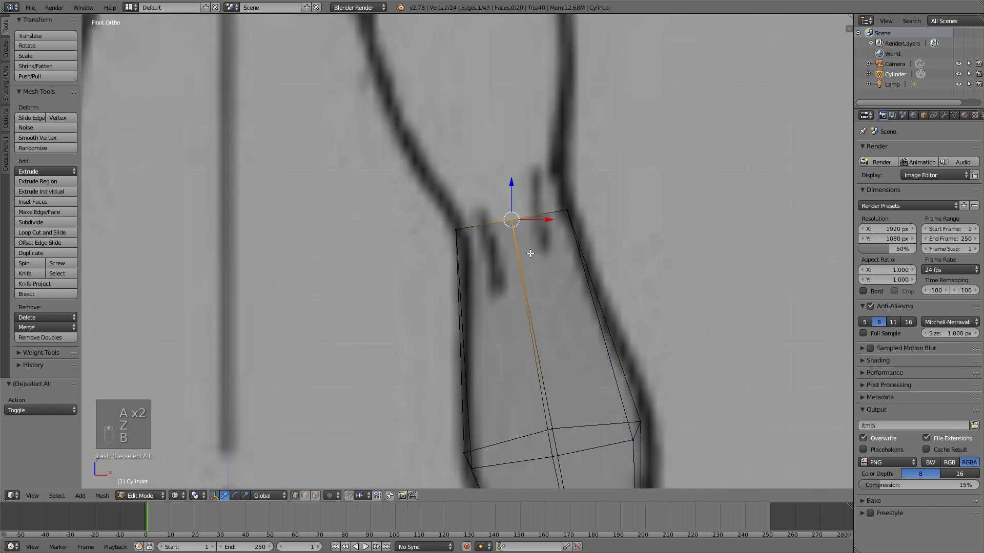
{"action": "key", "text": "g"}
{"action": "left_click", "coordinate": [523, 230]}
{"action": "key", "text": "a"}
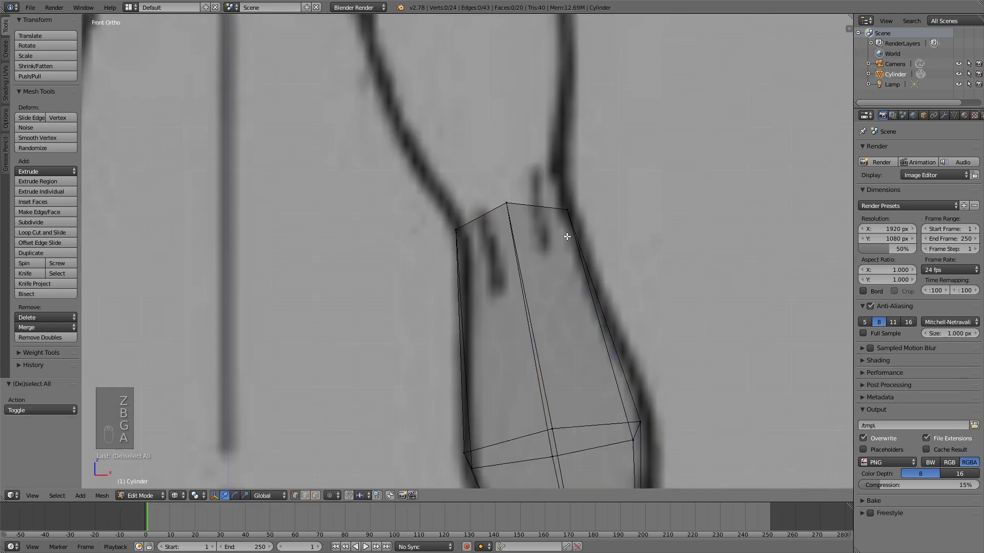
{"action": "key", "text": "z"}
{"action": "scroll", "coordinate": [599, 249], "scroll_direction": "down", "scroll_amount": 3}
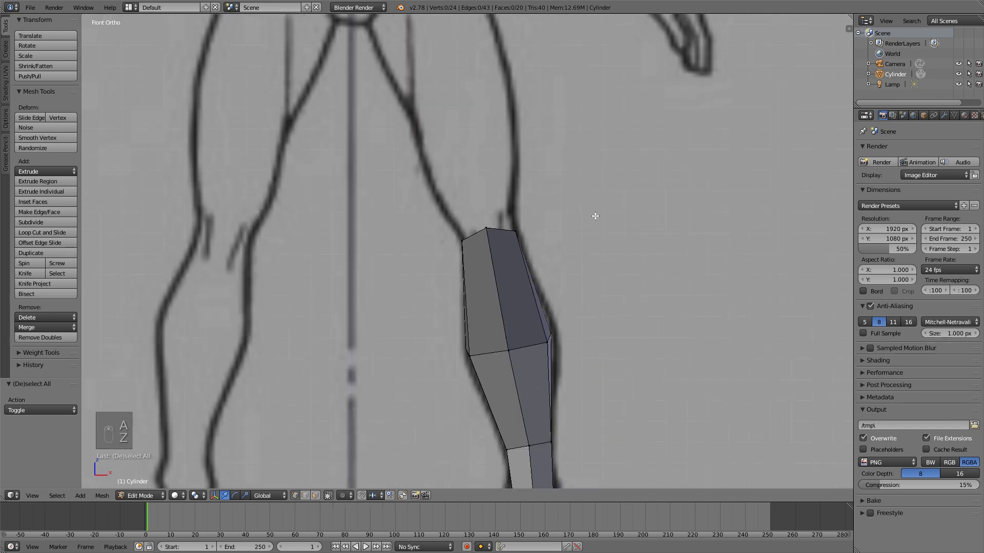
- Inspect the peaked top cap from an angle and the ankle opening in the front view's wireframe
{"action": "middle_click_drag", "start_coordinate": [594, 215], "coordinate": [569, 257]}
{"action": "middle_click_drag", "start_coordinate": [478, 213], "coordinate": [514, 244]}
{"action": "scroll", "coordinate": [607, 285], "scroll_direction": "up", "scroll_amount": 4}
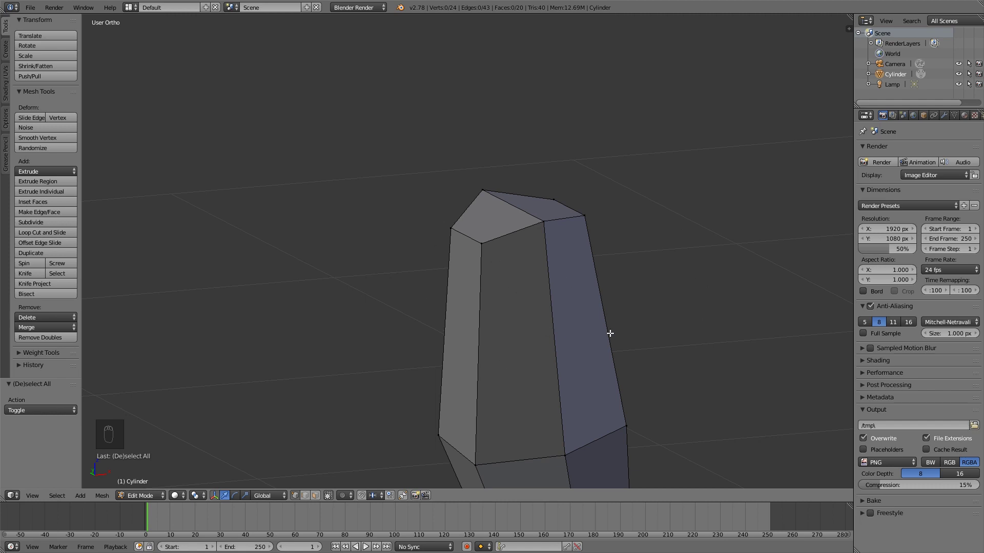
{"action": "scroll", "coordinate": [566, 235], "scroll_direction": "up", "scroll_amount": 4}
{"action": "key", "text": "KP_1"}
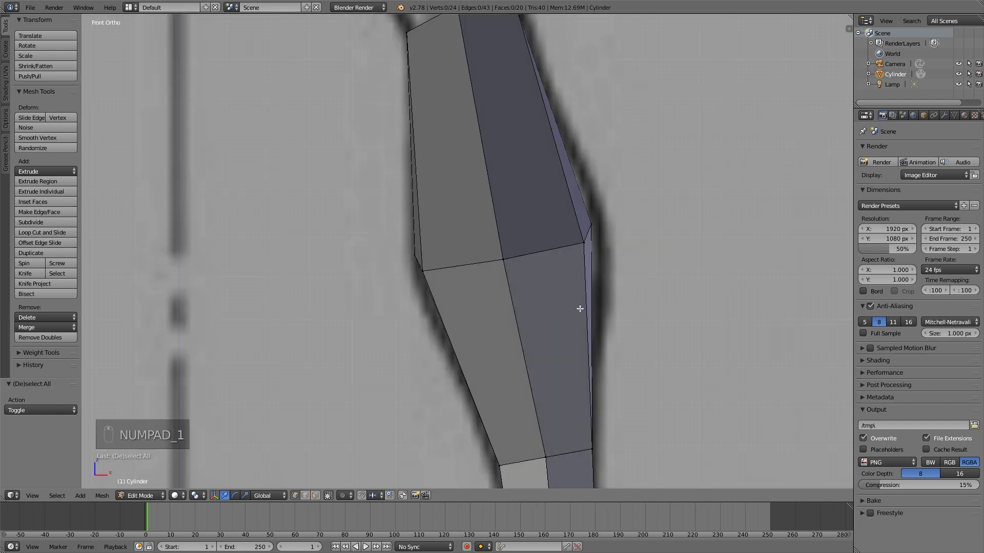
{"action": "scroll", "coordinate": [580, 309], "scroll_direction": "down", "scroll_amount": 3}
{"action": "scroll", "coordinate": [589, 215], "scroll_direction": "up", "scroll_amount": 2}
{"action": "key", "text": "z"}
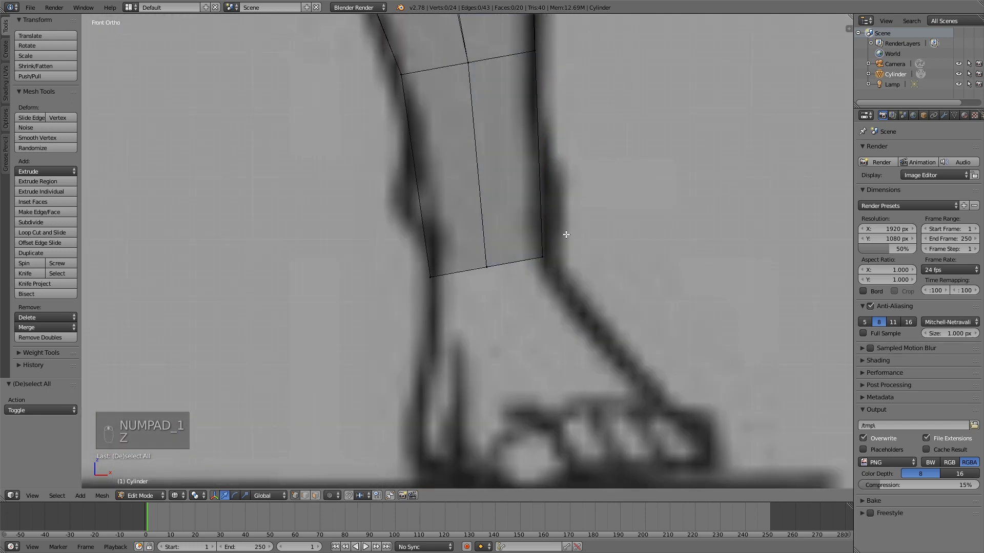
{"action": "scroll", "coordinate": [566, 235], "scroll_direction": "up", "scroll_amount": 2}
{"action": "key", "text": "b"}
{"action": "left_click_drag", "start_coordinate": [343, 224], "coordinate": [736, 347]}
{"action": "key", "text": "a"}
{"action": "key", "text": "b"}
{"action": "left_click_drag", "start_coordinate": [467, 254], "coordinate": [576, 317]}
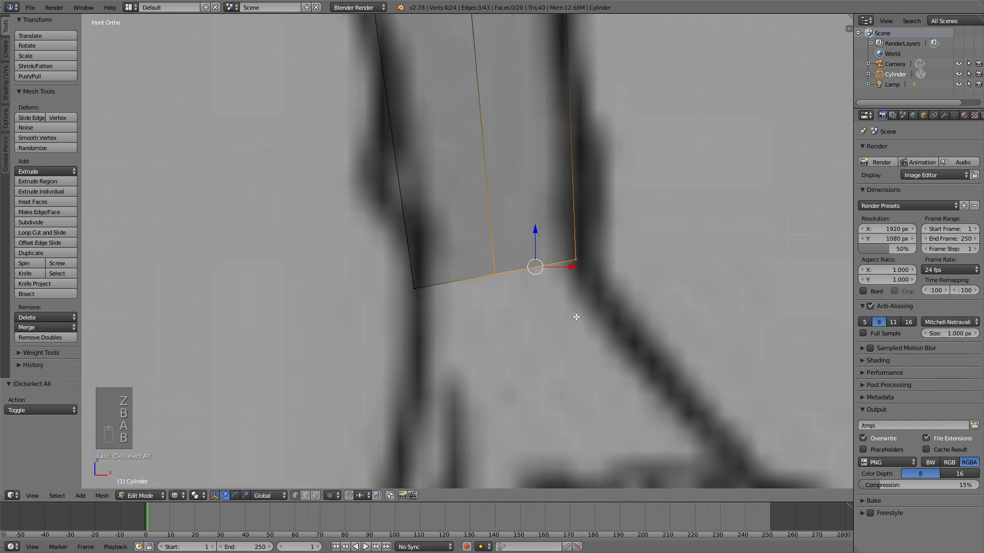
{"action": "key", "text": "a"}
- Connect the front and back middle vertices across the ankle opening with an edge
{"action": "key", "text": "b"}
{"action": "left_click_drag", "start_coordinate": [474, 237], "coordinate": [518, 295]}
{"action": "middle_click_drag", "start_coordinate": [517, 295], "coordinate": [566, 338]}
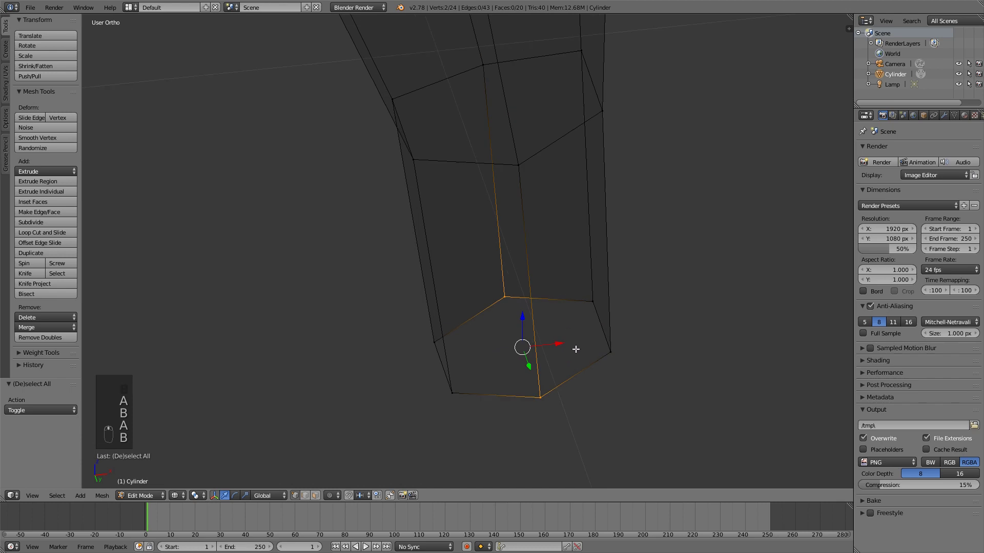
{"action": "key", "text": "f"}
- Fill both halves of the ankle opening with faces and deselect everything in the front view
{"action": "key", "text": "a"}
{"action": "key", "text": "a"}
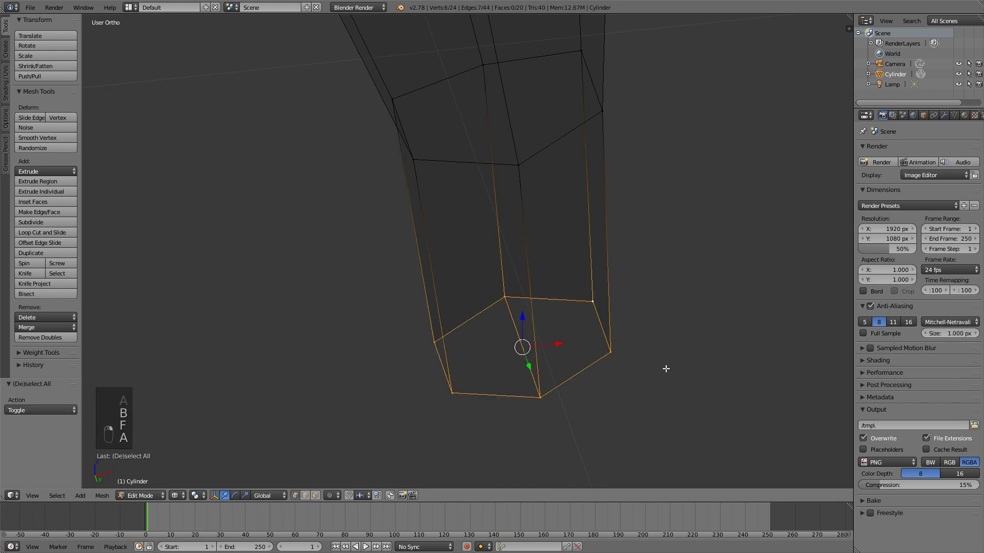
{"action": "key", "text": "f"}
{"action": "key", "text": "a"}
{"action": "key", "text": "KP_1"}
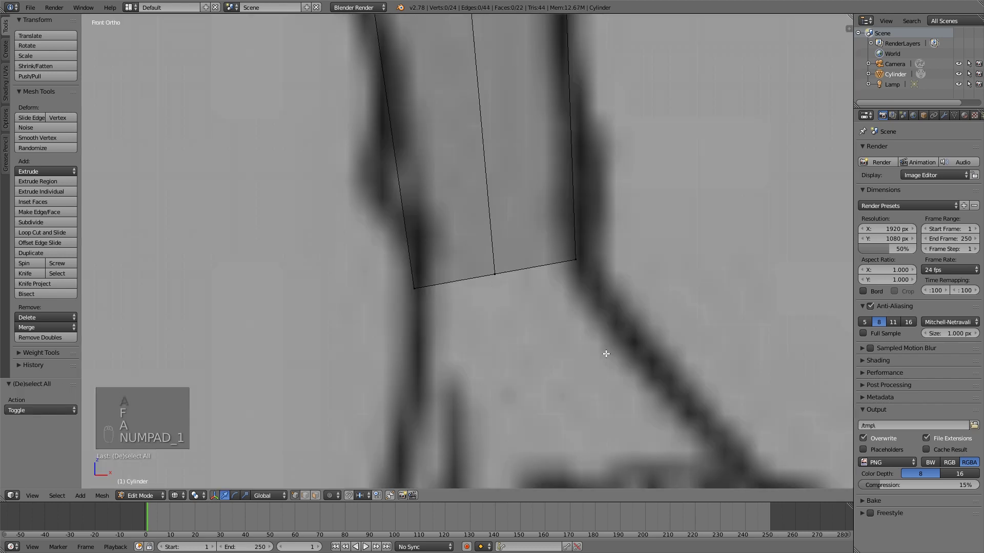
- Raise the ankle cap's inner and outer side vertices above its middle pair, leaving everything deselected in solid shading
{"action": "key", "text": "z"}
{"action": "key", "text": "z"}
{"action": "key", "text": "b"}
{"action": "left_click_drag", "start_coordinate": [375, 235], "coordinate": [444, 317]}
{"action": "key", "text": "b"}
{"action": "left_click_drag", "start_coordinate": [557, 252], "coordinate": [610, 295]}
{"action": "left_click_drag", "start_coordinate": [494, 240], "coordinate": [513, 205]}
{"action": "key", "text": "a"}
{"action": "key", "text": "z"}
- Duplicate the whole lower leg mesh up onto the thigh, offset -0.264 in X and 1.376 in Z
{"action": "scroll", "coordinate": [608, 246], "scroll_direction": "down", "scroll_amount": 7}
{"action": "scroll", "coordinate": [593, 200], "scroll_direction": "down", "scroll_amount": 4}
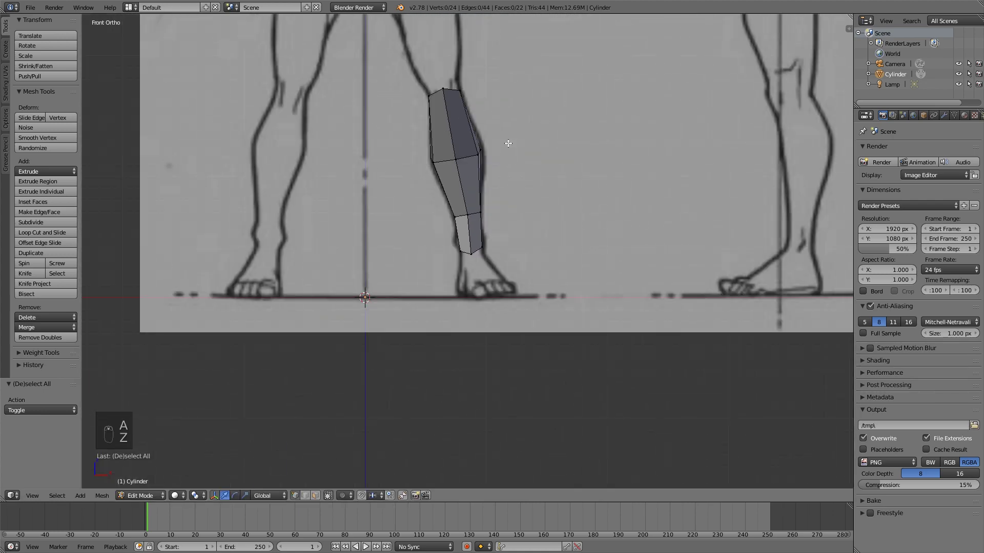
{"action": "scroll", "coordinate": [654, 185], "scroll_direction": "up", "scroll_amount": 4}
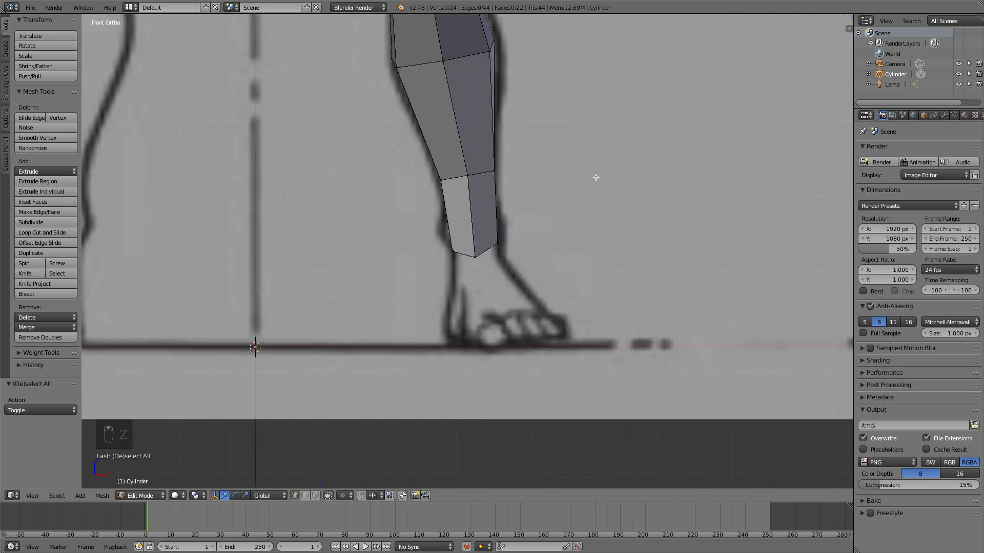
{"action": "scroll", "coordinate": [595, 177], "scroll_direction": "down", "scroll_amount": 5}
{"action": "middle_click_drag", "start_coordinate": [437, 116], "coordinate": [469, 220], "text": "shift"}
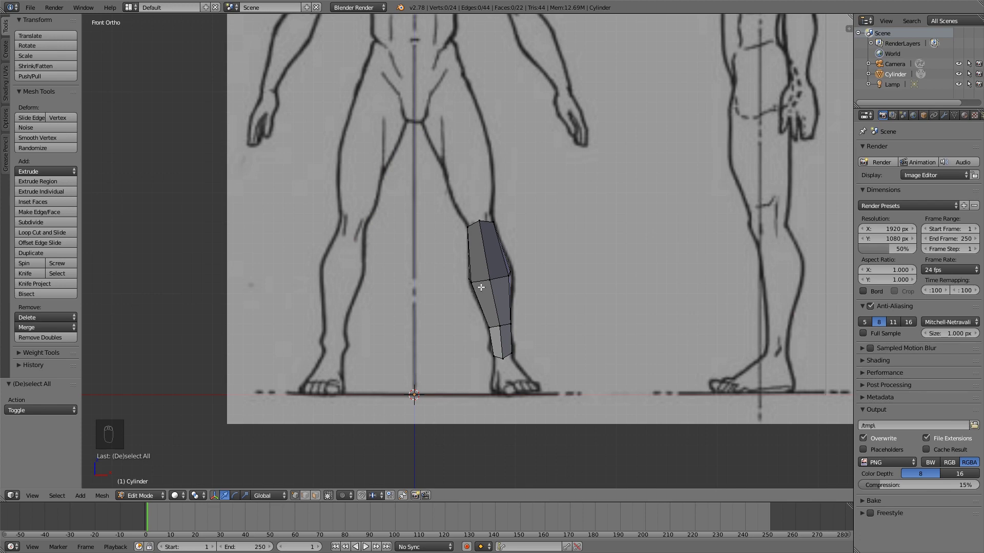
{"action": "key", "text": "l"}
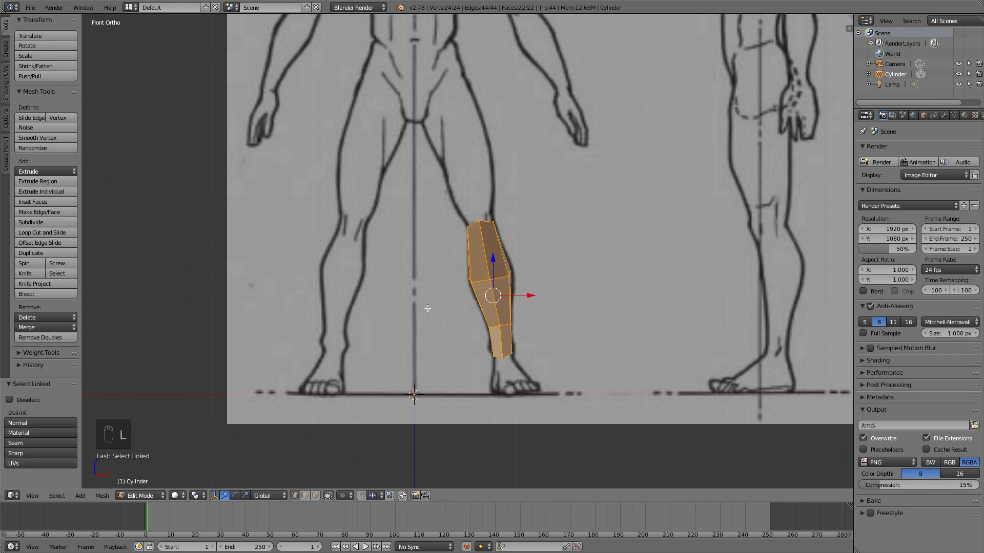
{"action": "key", "text": "shift+d"}
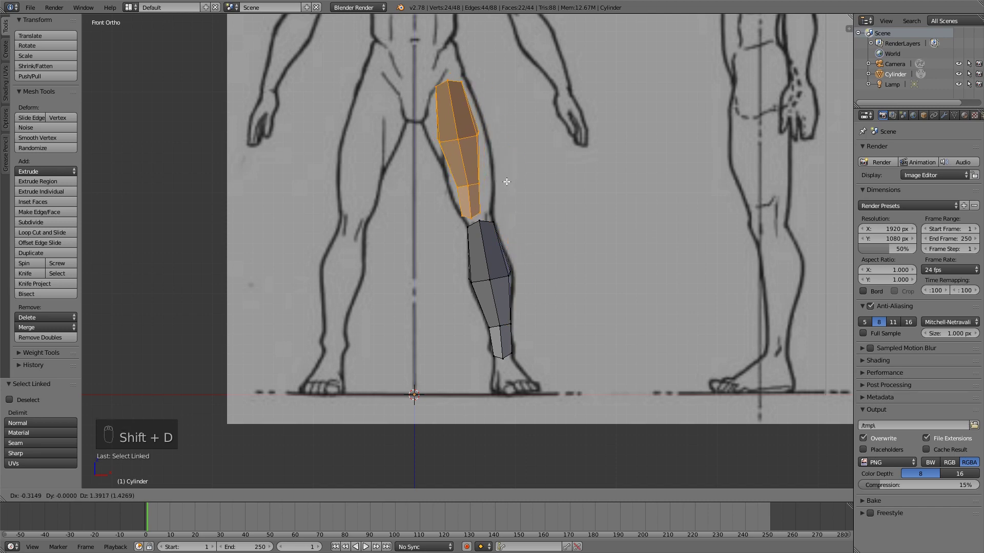
{"action": "left_click", "coordinate": [516, 182]}
- Scale the thigh copy by 1.464 in X, shift it about -0.045 in X, and deselect everything
{"action": "scroll", "coordinate": [564, 198], "scroll_direction": "up", "scroll_amount": 5}
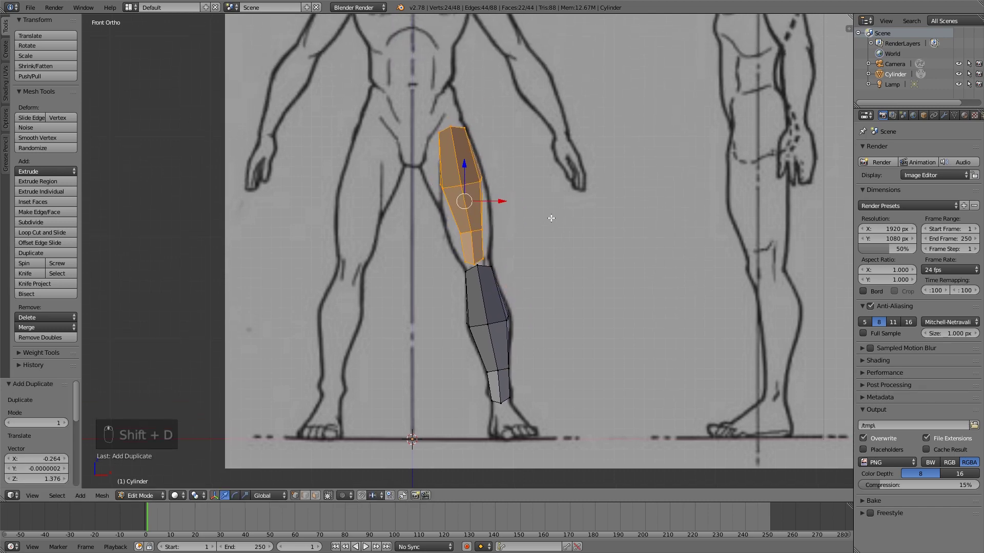
{"action": "middle_click_drag", "start_coordinate": [513, 181], "coordinate": [535, 226], "text": "shift"}
{"action": "middle_click_drag", "start_coordinate": [531, 154], "coordinate": [523, 194], "text": "shift"}
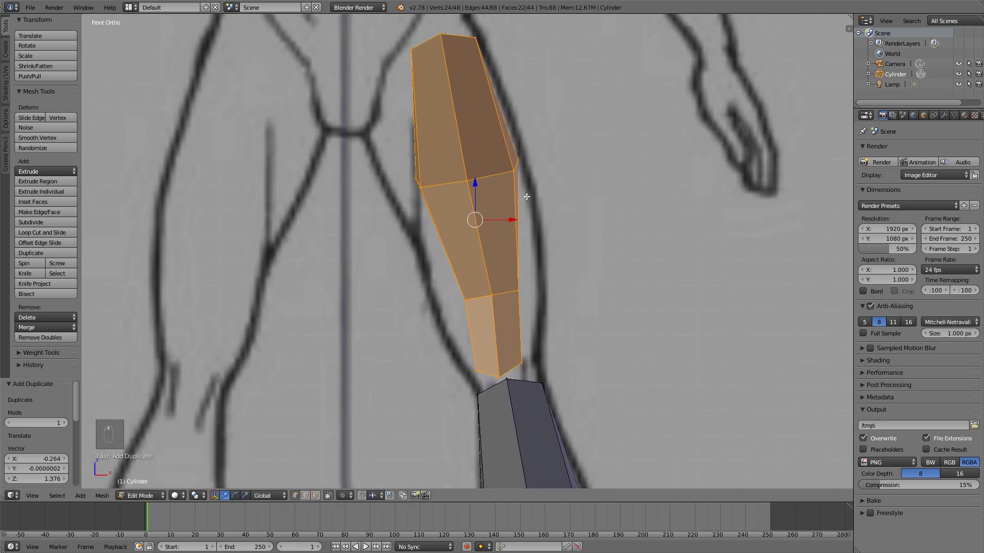
{"action": "key", "text": "s"}
{"action": "key", "text": "x"}
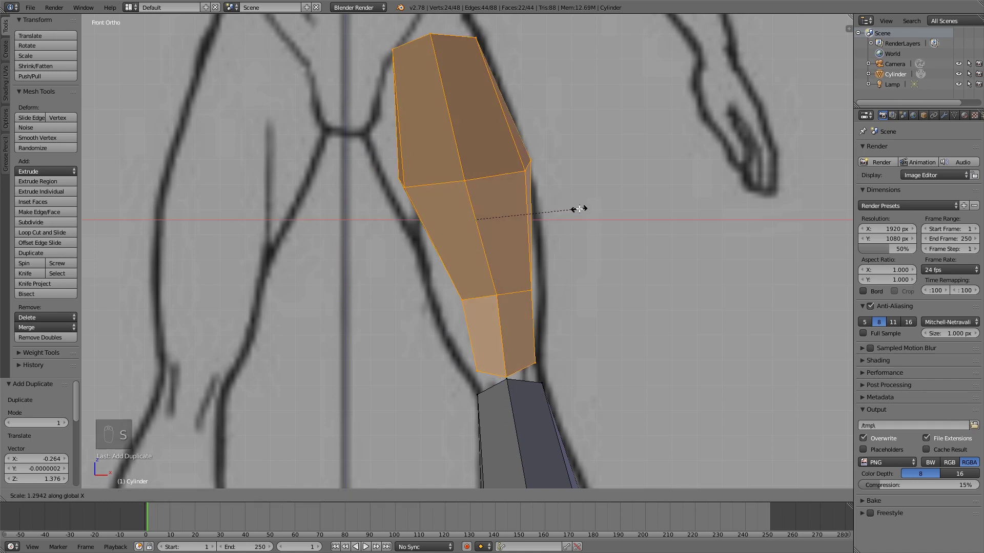
{"action": "left_click", "coordinate": [584, 207]}
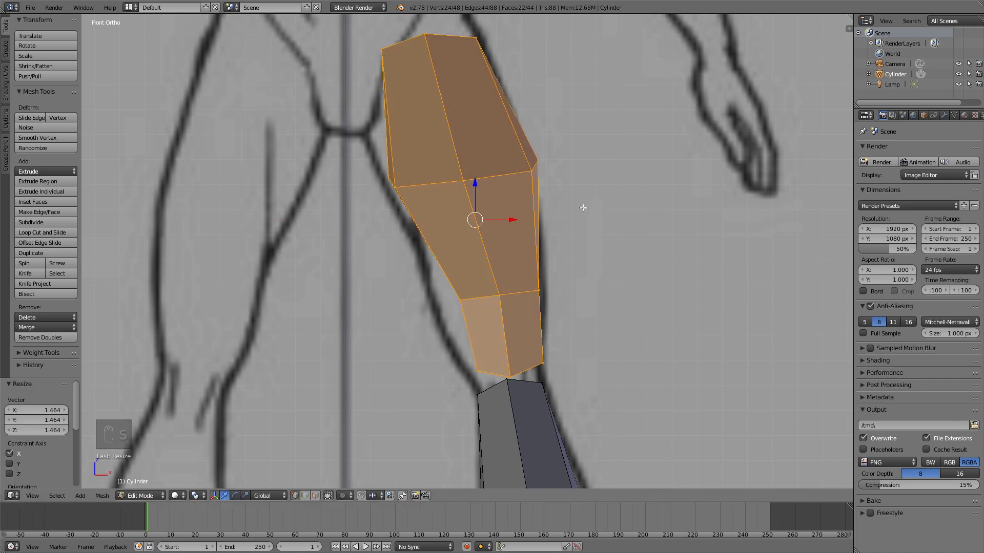
{"action": "key", "text": "g"}
{"action": "key", "text": "x"}
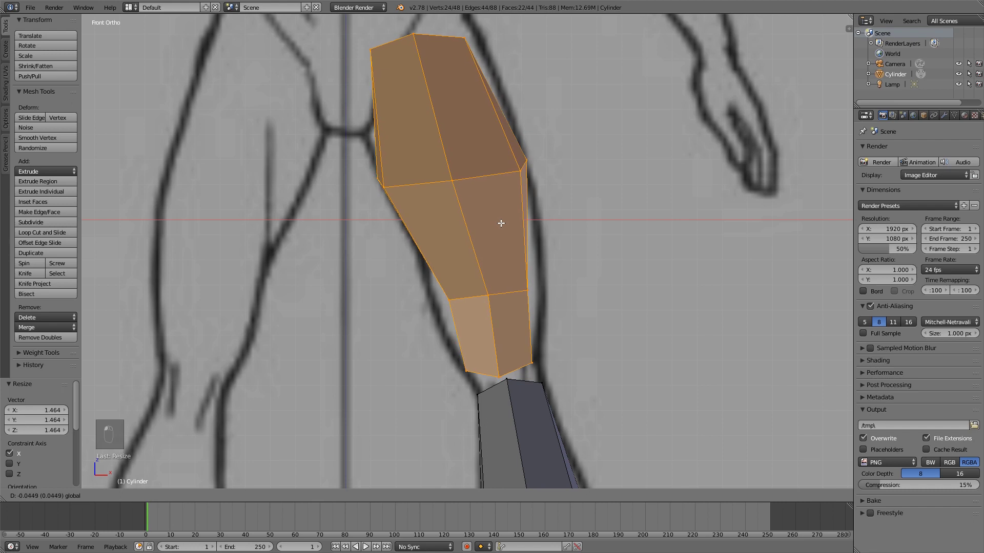
{"action": "left_click", "coordinate": [502, 222]}
{"action": "key", "text": "a"}
- Widen the thigh's ring above the knee by about 1.38 in X to reach the front outline
{"action": "right_click", "coordinate": [508, 290], "text": "alt"}
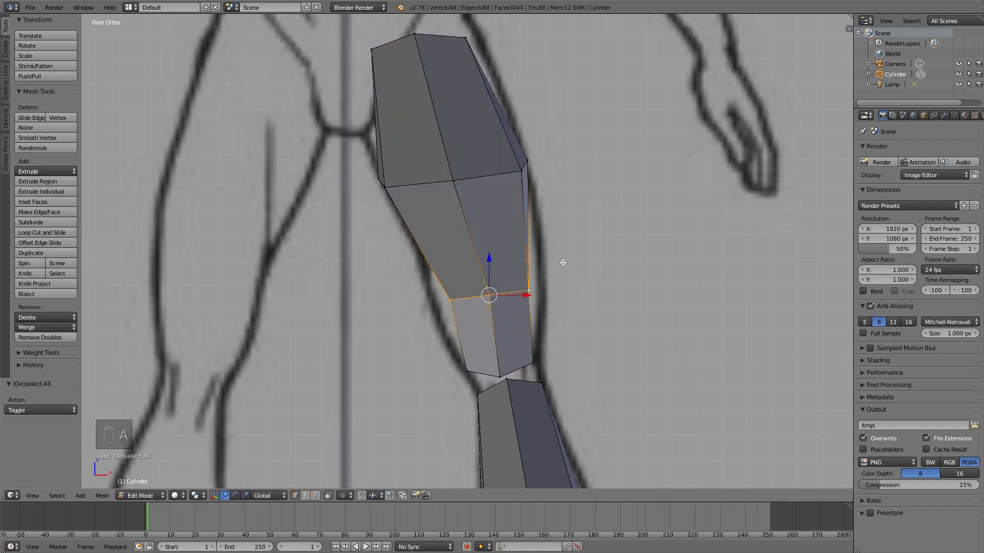
{"action": "key", "text": "s"}
{"action": "key", "text": "x"}
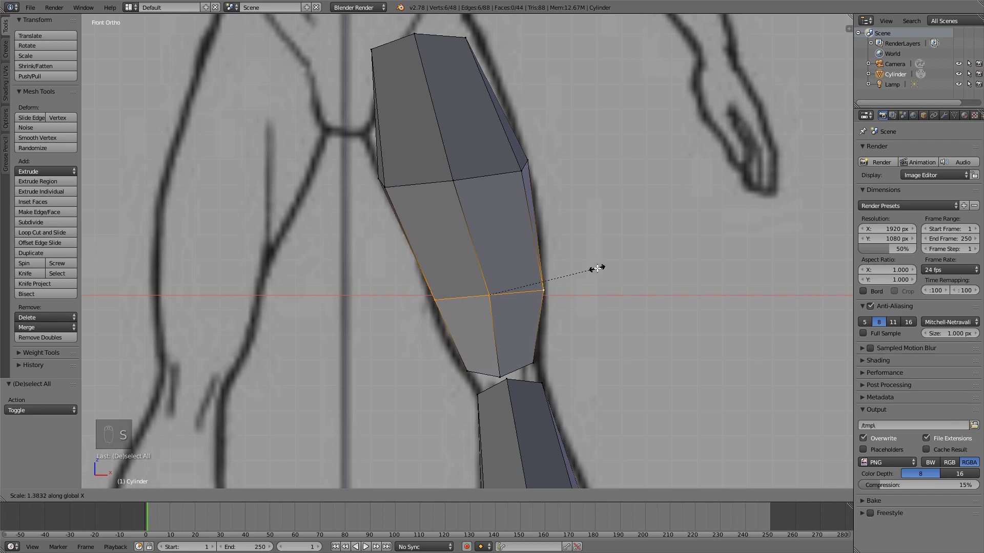
{"action": "left_click", "coordinate": [600, 268]}
{"action": "key", "text": "a"}
- In side wireframe view, move the thigh's ring above the knee -0.162 in Y and scale it by 1.76 in Y
{"action": "middle_click_drag", "start_coordinate": [401, 106], "coordinate": [433, 151], "text": "shift"}
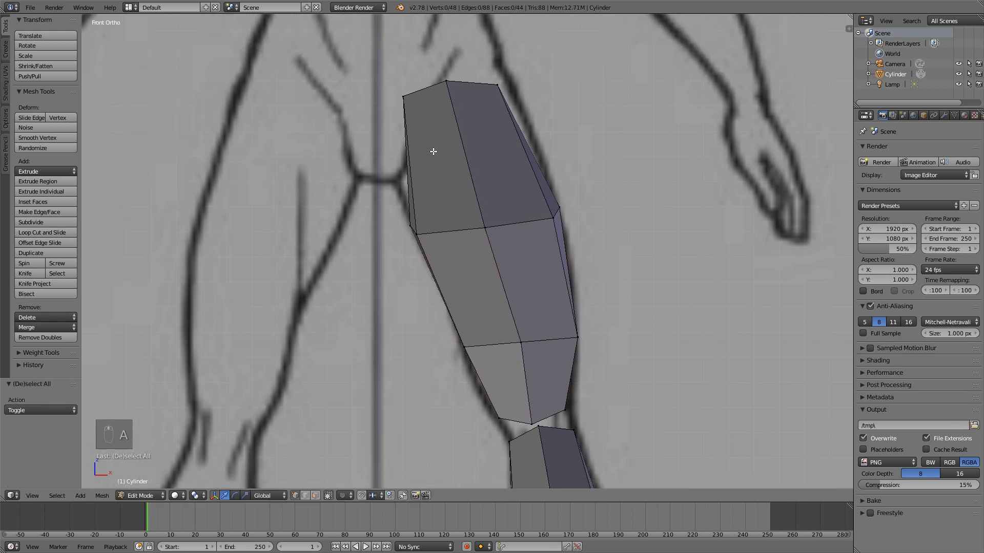
{"action": "scroll", "coordinate": [473, 195], "scroll_direction": "down", "scroll_amount": 2}
{"action": "mouse_move", "coordinate": [541, 289]}
{"action": "middle_mouse_down"}
{"action": "mouse_move", "coordinate": [511, 259]}
{"action": "mouse_move", "coordinate": [523, 258]}
{"action": "middle_mouse_up"}
{"action": "key", "text": "KP_3"}
{"action": "scroll", "coordinate": [509, 153], "scroll_direction": "up", "scroll_amount": 2}
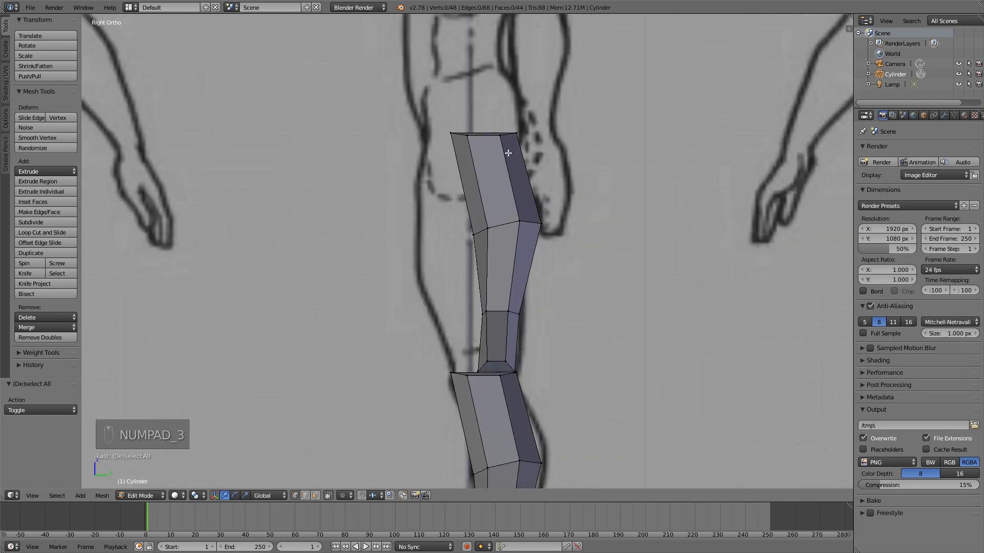
{"action": "middle_click_drag", "start_coordinate": [551, 301], "coordinate": [582, 245], "text": "shift"}
{"action": "scroll", "coordinate": [586, 233], "scroll_direction": "up", "scroll_amount": 1}
{"action": "key", "text": "z"}
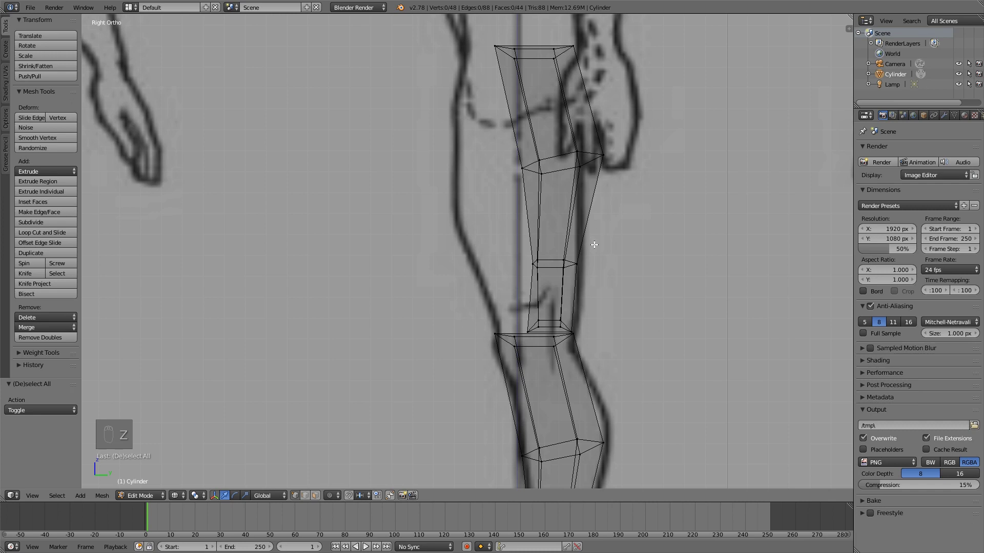
{"action": "middle_click_drag", "start_coordinate": [636, 235], "coordinate": [544, 244], "text": "shift"}
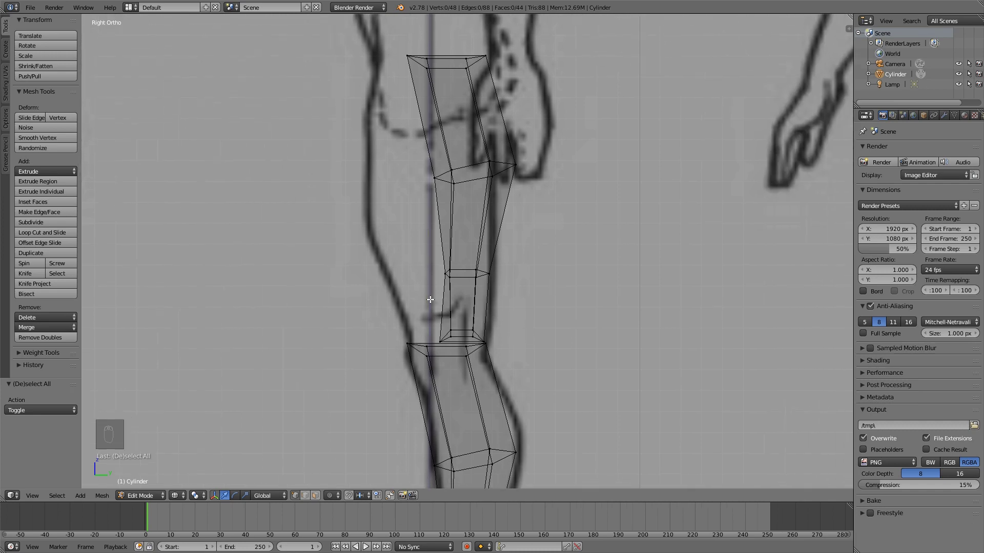
{"action": "right_click", "coordinate": [464, 275], "text": "alt"}
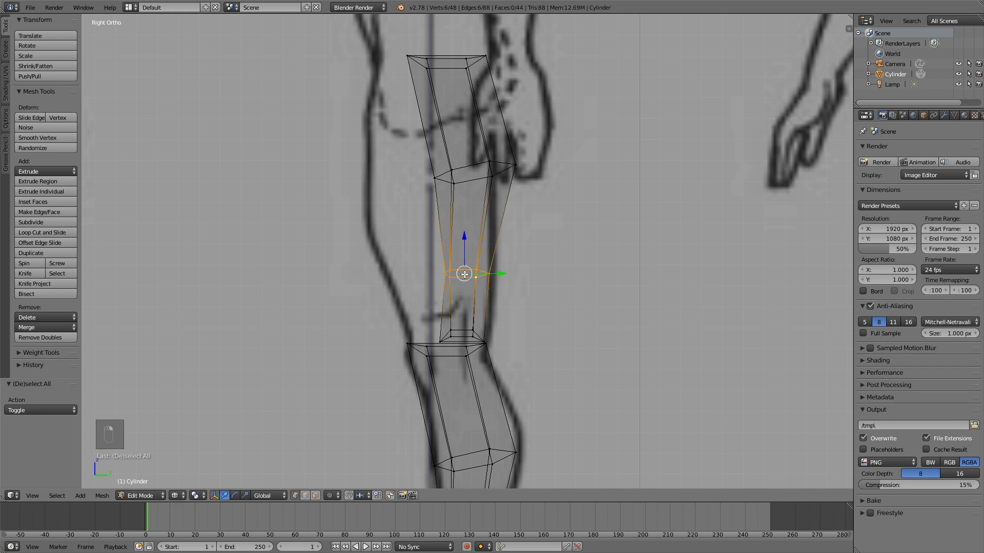
{"action": "left_click_drag", "start_coordinate": [494, 272], "coordinate": [460, 273]}
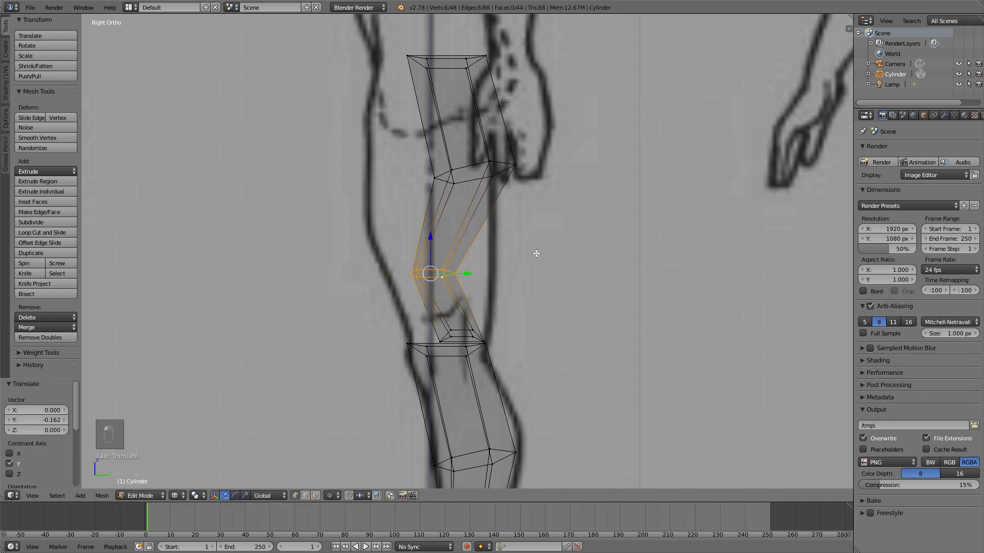
{"action": "key", "text": "s"}
{"action": "left_click", "coordinate": [620, 254]}
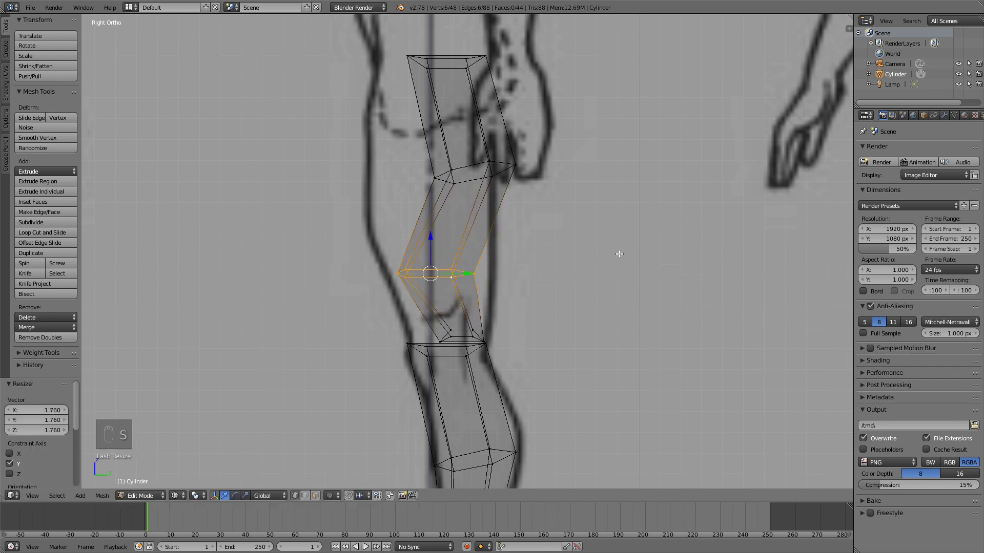
- Shift the thigh's ring above the knee 0.039 in Y and widen it in Y to reach both side outlines
{"action": "right_click", "coordinate": [401, 274]}
{"action": "key", "text": "a"}
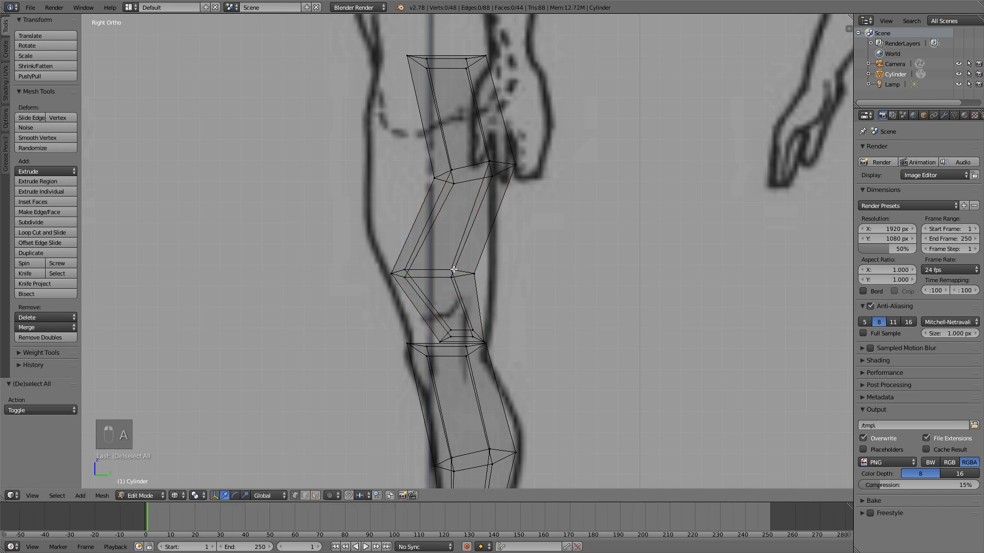
{"action": "right_click", "coordinate": [453, 270], "text": "alt"}
{"action": "left_click_drag", "start_coordinate": [461, 275], "coordinate": [461, 276]}
{"action": "left_click", "coordinate": [461, 276]}
{"action": "key", "text": "s"}
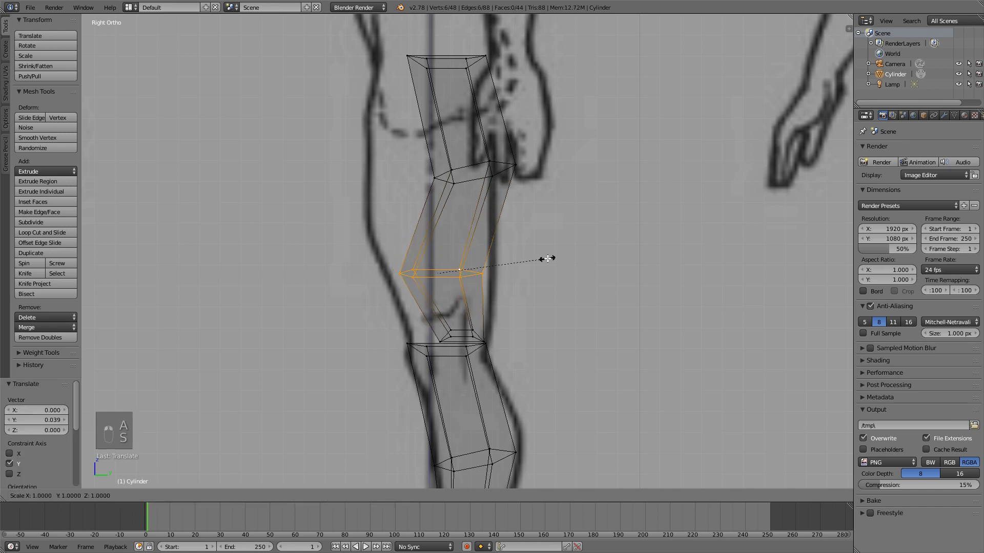
{"action": "left_click", "coordinate": [570, 255]}
{"action": "left_click_drag", "start_coordinate": [473, 274], "coordinate": [469, 273]}
{"action": "key", "text": "a"}
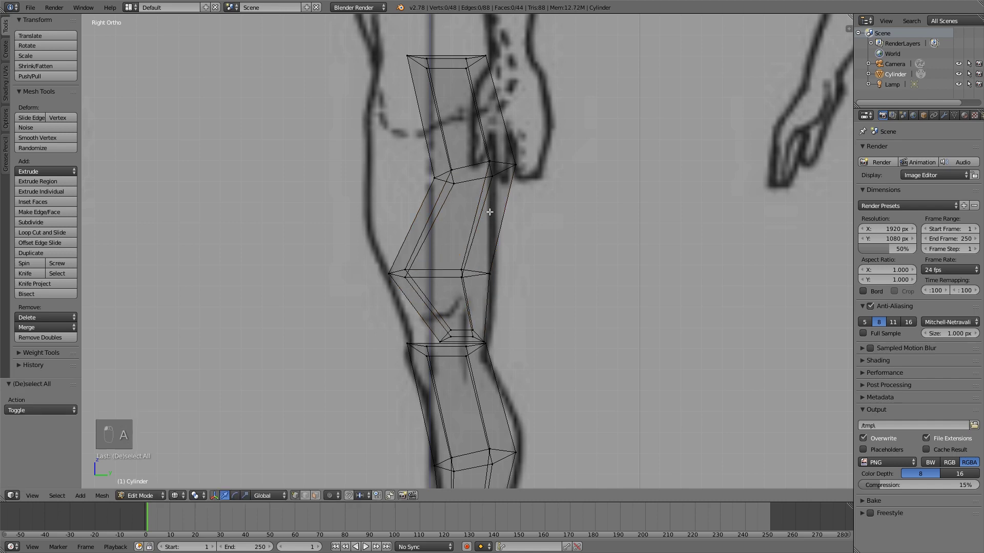
- Move the thigh's middle ring -0.216 in Y and scale it by 1.497 in Y to match the side outline
{"action": "right_click", "coordinate": [467, 180], "text": "alt"}
{"action": "left_click_drag", "start_coordinate": [509, 177], "coordinate": [463, 168]}
{"action": "key", "text": "s"}
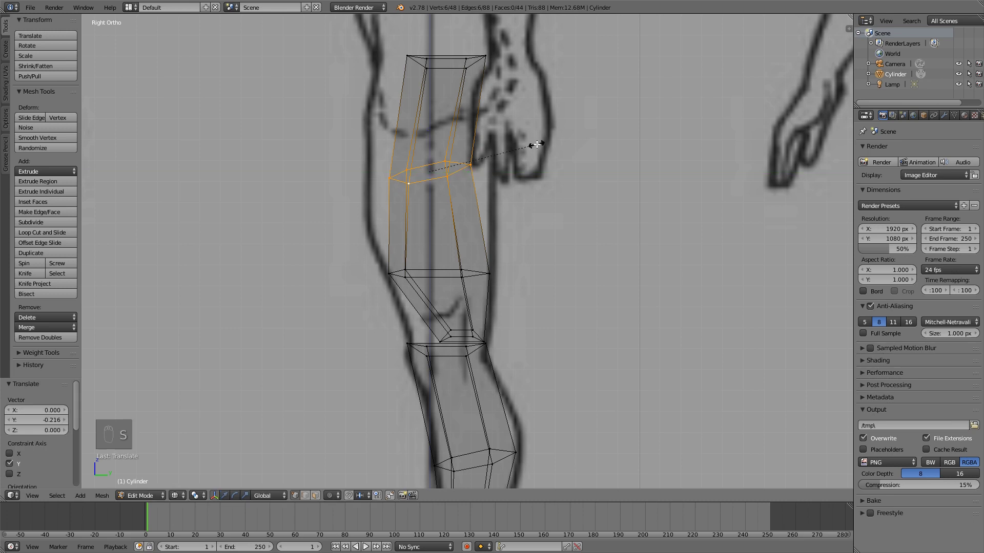
{"action": "key", "text": "y"}
{"action": "left_click", "coordinate": [595, 161]}
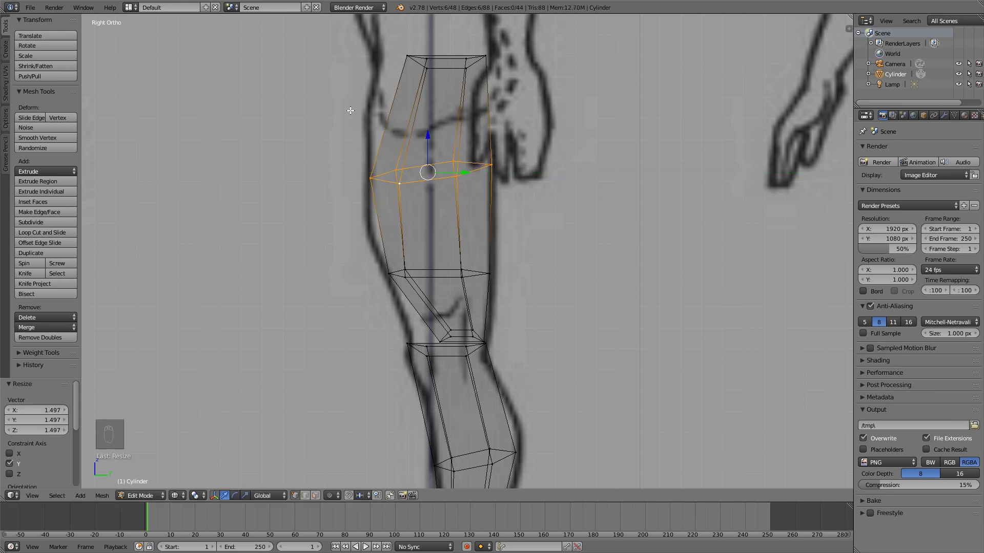
- Move the thigh's top end -0.056 in Y and scale it by 1.316 in Y to fit the hip outline
{"action": "middle_click_drag", "start_coordinate": [506, 110], "coordinate": [537, 220], "text": "shift"}
{"action": "key", "text": "a"}
{"action": "key", "text": "b"}
{"action": "left_click_drag", "start_coordinate": [421, 157], "coordinate": [497, 179]}
{"action": "key", "text": "g"}
{"action": "key", "text": "y"}
{"action": "key", "text": "s"}
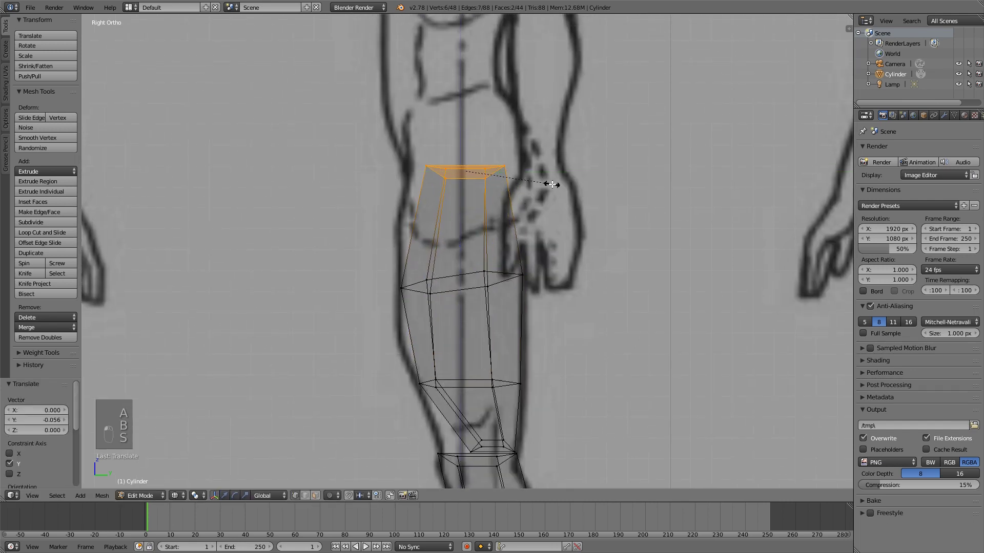
{"action": "key", "text": "y"}
{"action": "left_click", "coordinate": [583, 186]}
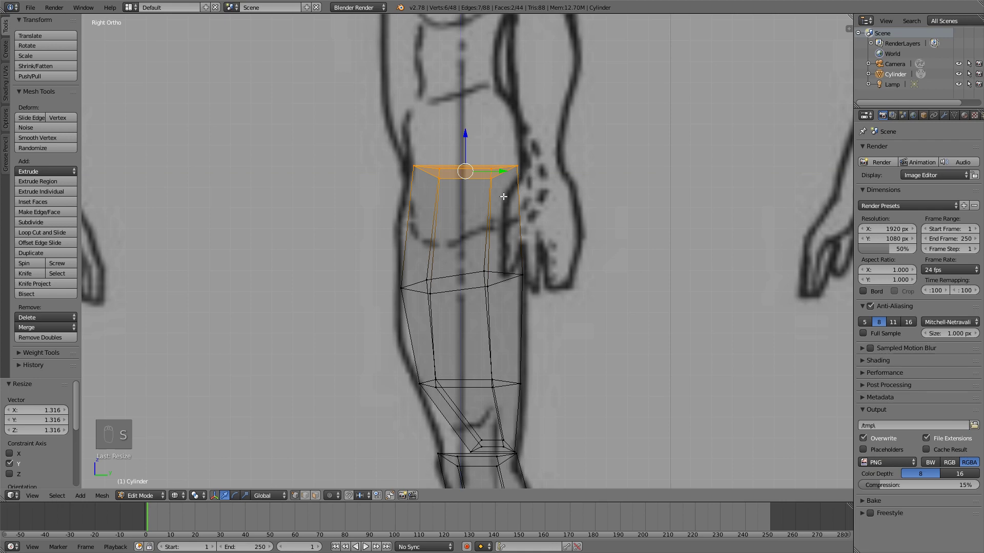
- Move the thigh's lower end at the knee -0.074 in Y and scale it by about 1.704 in Y to match the lower leg's top
{"action": "middle_click_drag", "start_coordinate": [552, 236], "coordinate": [552, 111], "text": "shift"}
{"action": "key", "text": "a"}
{"action": "key", "text": "b"}
{"action": "left_click_drag", "start_coordinate": [464, 301], "coordinate": [515, 336]}
{"action": "scroll", "coordinate": [610, 352], "scroll_direction": "up", "scroll_amount": 3}
{"action": "middle_click_drag", "start_coordinate": [636, 417], "coordinate": [578, 268], "text": "shift"}
{"action": "scroll", "coordinate": [559, 290], "scroll_direction": "up", "scroll_amount": 4}
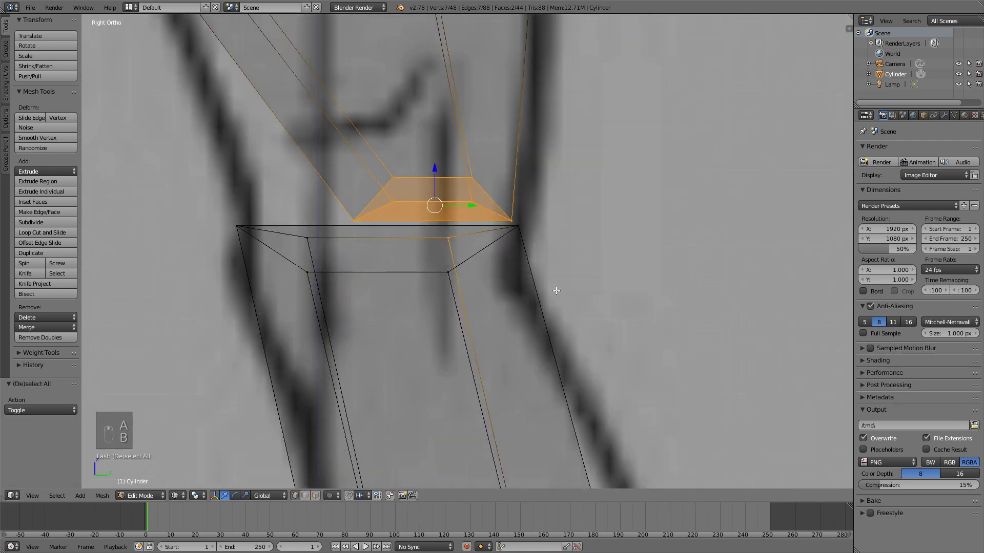
{"action": "key", "text": "b"}
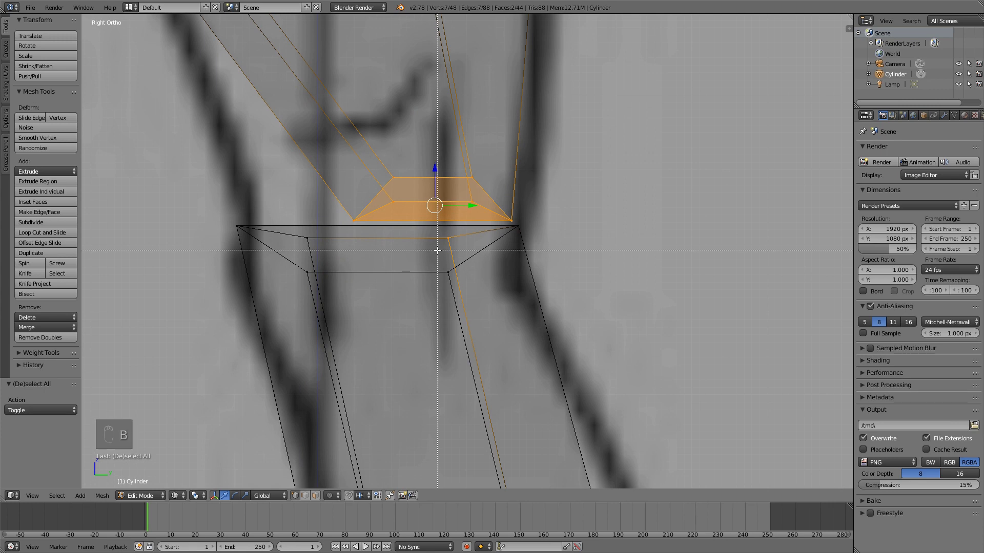
{"action": "middle_click_drag", "start_coordinate": [430, 279], "coordinate": [489, 224]}
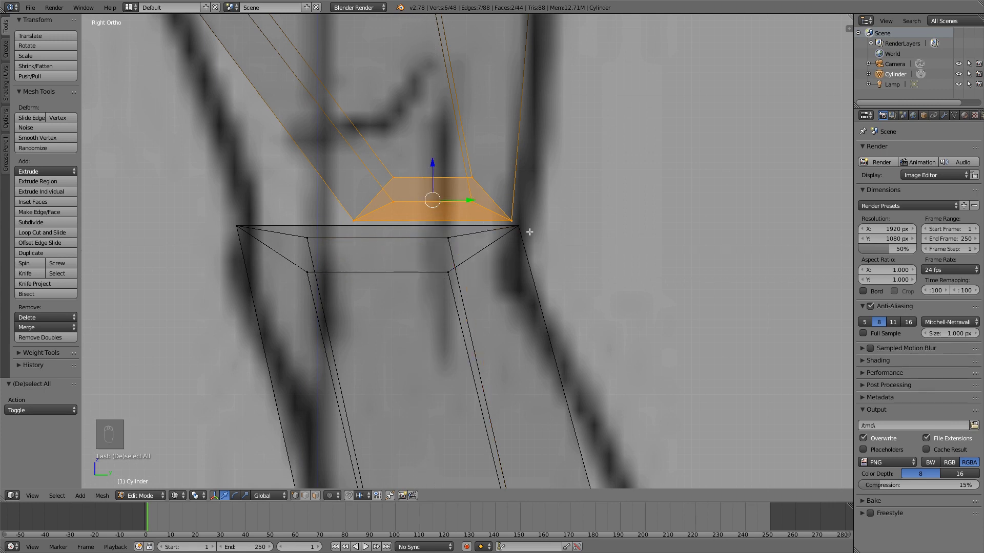
{"action": "scroll", "coordinate": [477, 166], "scroll_direction": "down", "scroll_amount": 2}
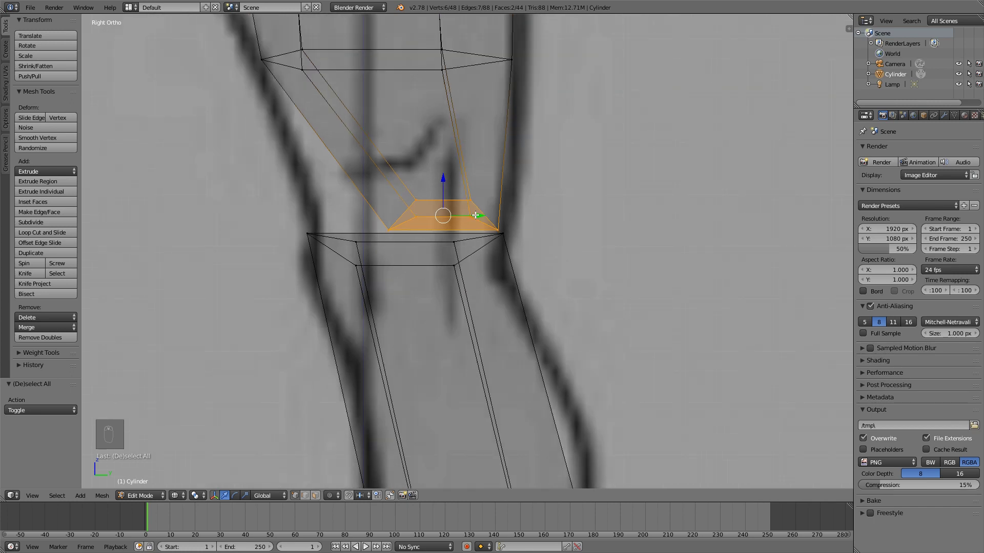
{"action": "left_click_drag", "start_coordinate": [476, 215], "coordinate": [461, 216]}
{"action": "key", "text": "s"}
{"action": "key", "text": "y"}
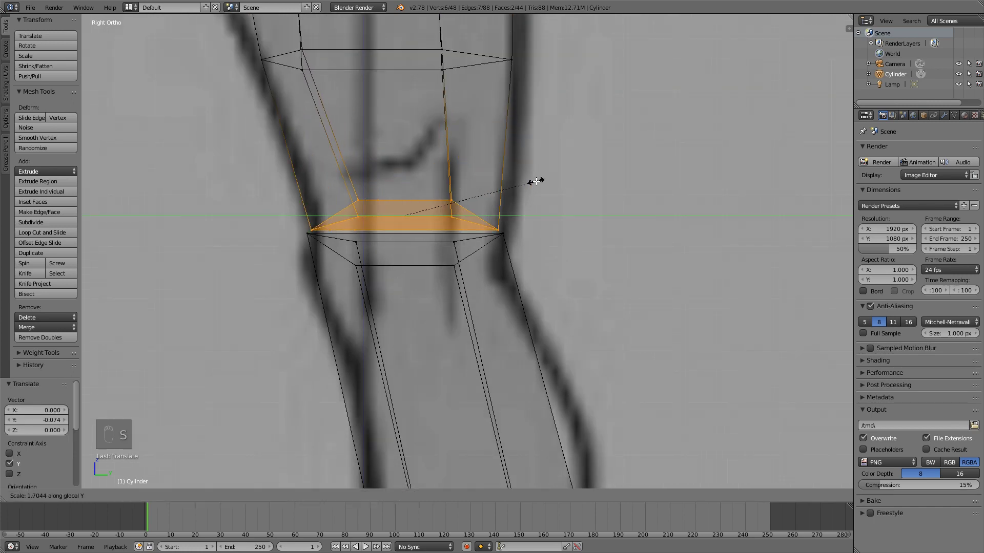
{"action": "left_click", "coordinate": [535, 181]}
{"action": "key", "text": "a"}
- Inspect the whole leg from the side and from an angled view in solid shading
{"action": "scroll", "coordinate": [443, 178], "scroll_direction": "down", "scroll_amount": 4}
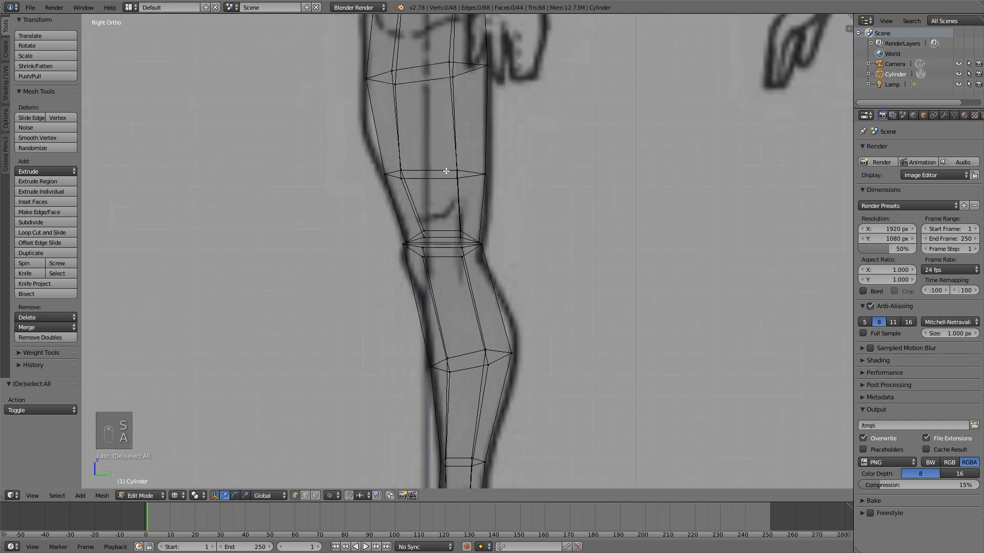
{"action": "scroll", "coordinate": [451, 225], "scroll_direction": "up", "scroll_amount": 1}
{"action": "scroll", "coordinate": [444, 226], "scroll_direction": "down", "scroll_amount": 5}
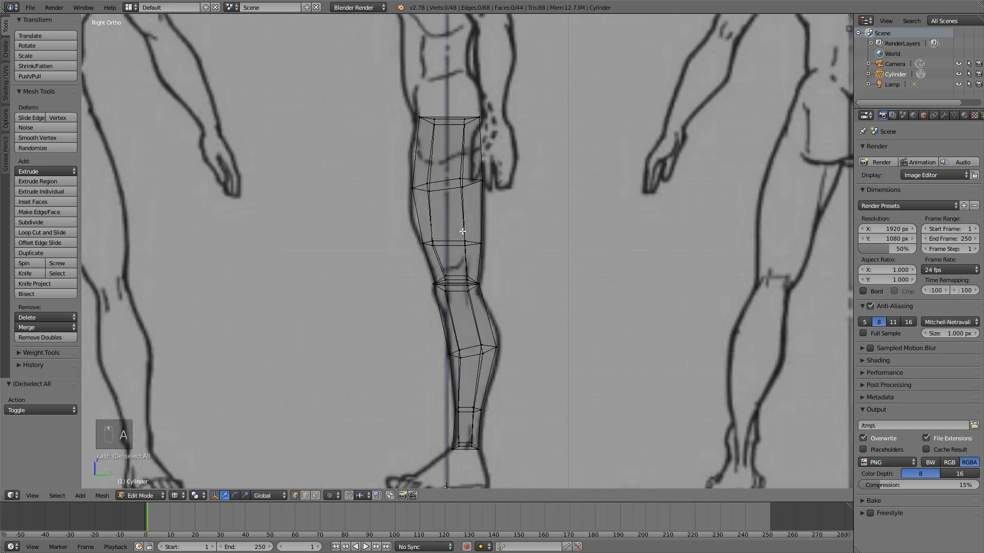
{"action": "mouse_move", "coordinate": [397, 240]}
{"action": "middle_mouse_down"}
{"action": "mouse_move", "coordinate": [637, 276]}
{"action": "mouse_move", "coordinate": [586, 296]}
{"action": "mouse_move", "coordinate": [435, 292]}
{"action": "mouse_move", "coordinate": [313, 261]}
{"action": "mouse_move", "coordinate": [557, 274]}
{"action": "middle_mouse_up"}
{"action": "key", "text": "z"}
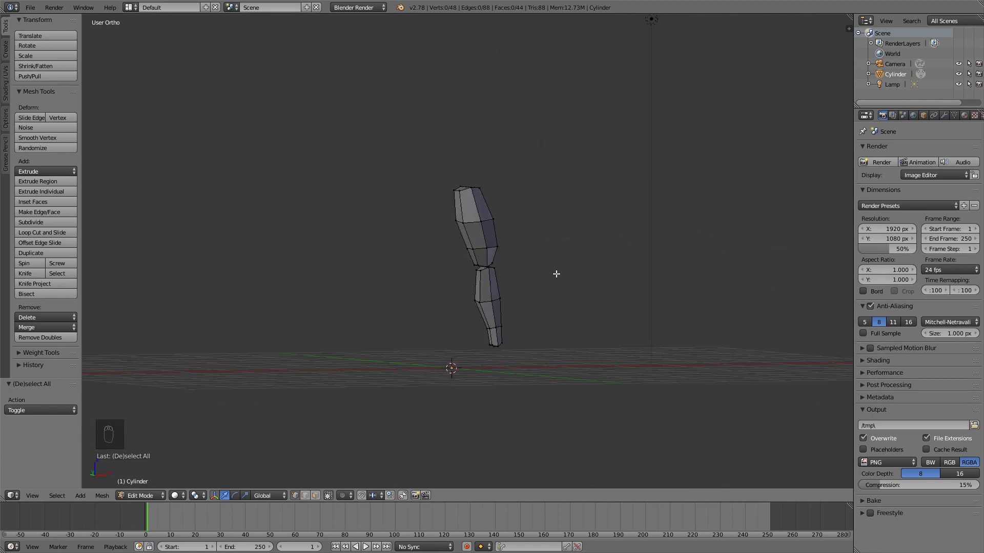
- In front view, add a cube to the mesh and scale it to 0.111 for the foot
{"action": "key", "text": "KP_1"}
{"action": "scroll", "coordinate": [552, 245], "scroll_direction": "up", "scroll_amount": 1}
{"action": "middle_click_drag", "start_coordinate": [560, 369], "coordinate": [557, 296], "text": "shift"}
{"action": "scroll", "coordinate": [415, 160], "scroll_direction": "up", "scroll_amount": 4}
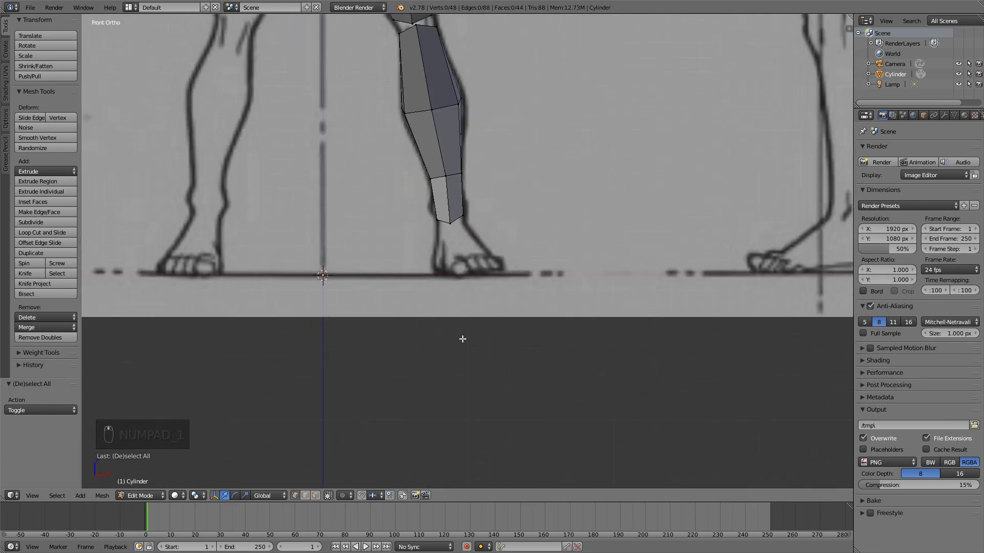
{"action": "scroll", "coordinate": [493, 271], "scroll_direction": "up", "scroll_amount": 1}
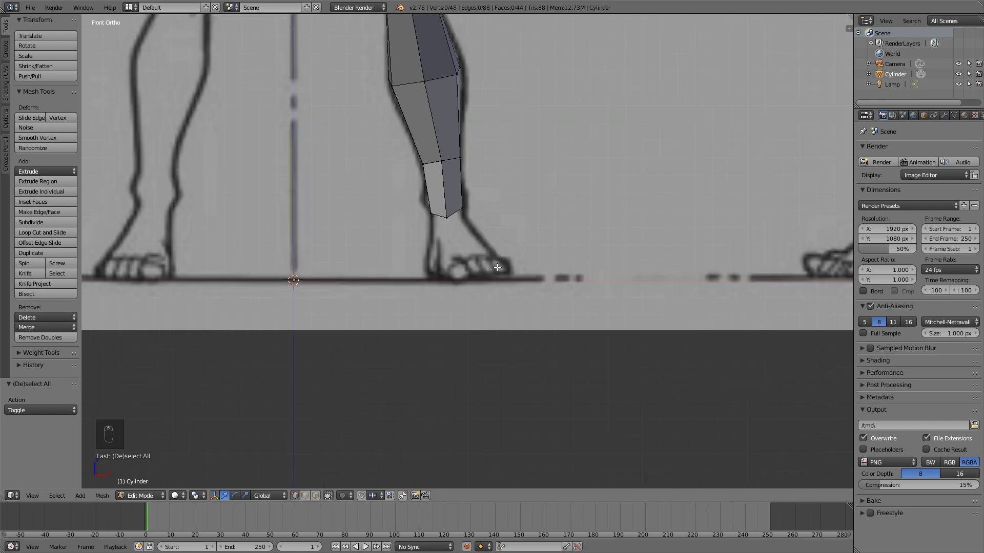
{"action": "key", "text": "shift+a"}
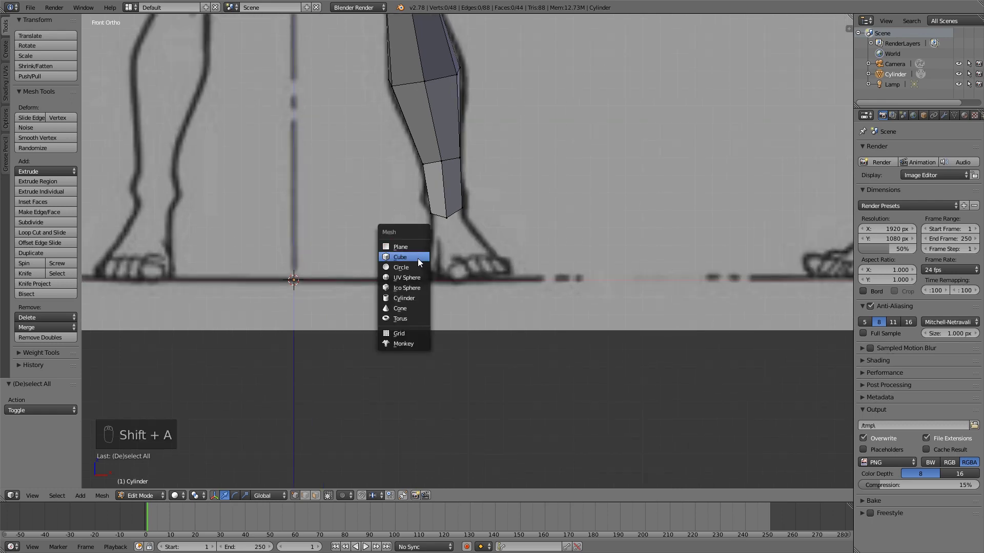
{"action": "left_click", "coordinate": [417, 258]}
{"action": "key", "text": "s"}
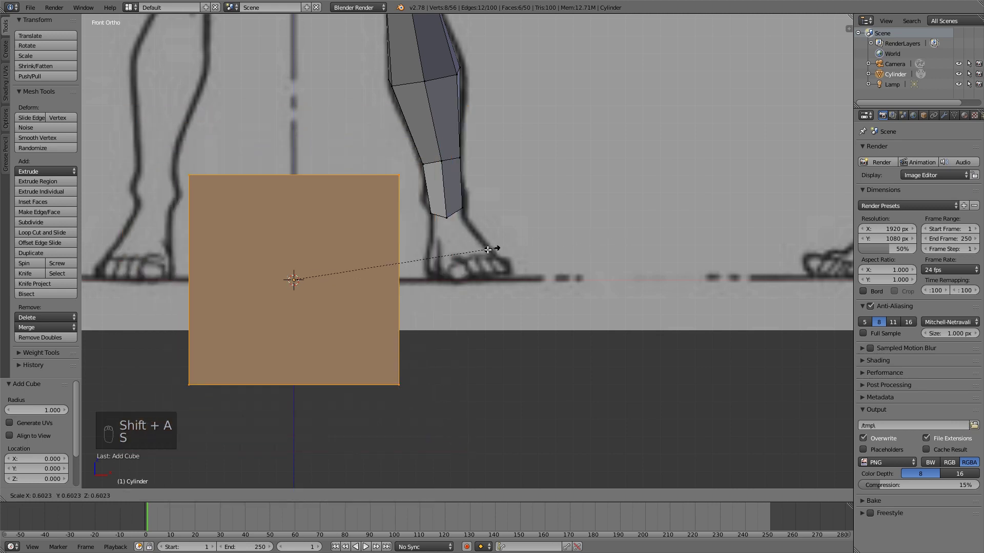
{"action": "left_click", "coordinate": [333, 270]}
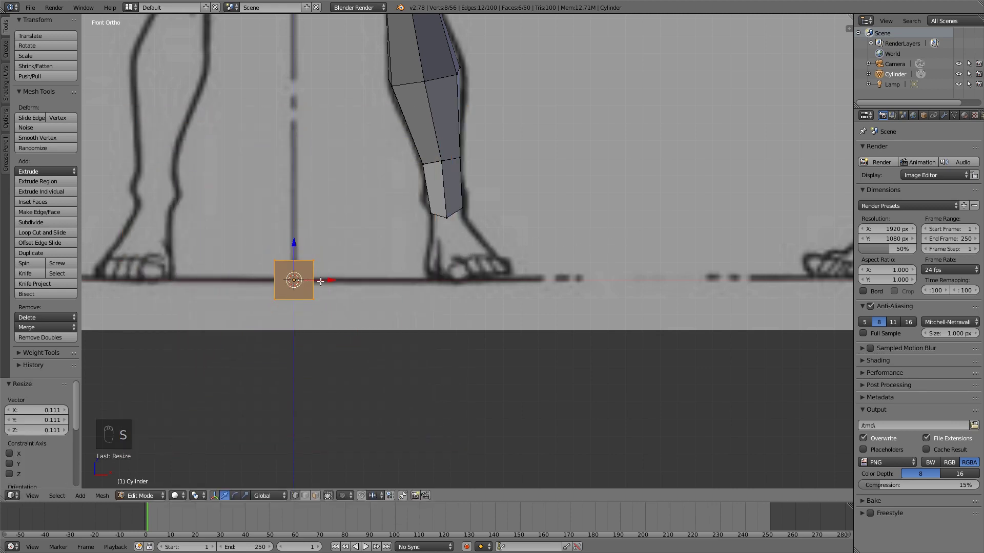
- Position the cube over the front-view foot, raised 0.115 in Z, and move it 0.215 in Y to the heel in side wireframe view
{"action": "left_click_drag", "start_coordinate": [328, 280], "coordinate": [475, 224]}
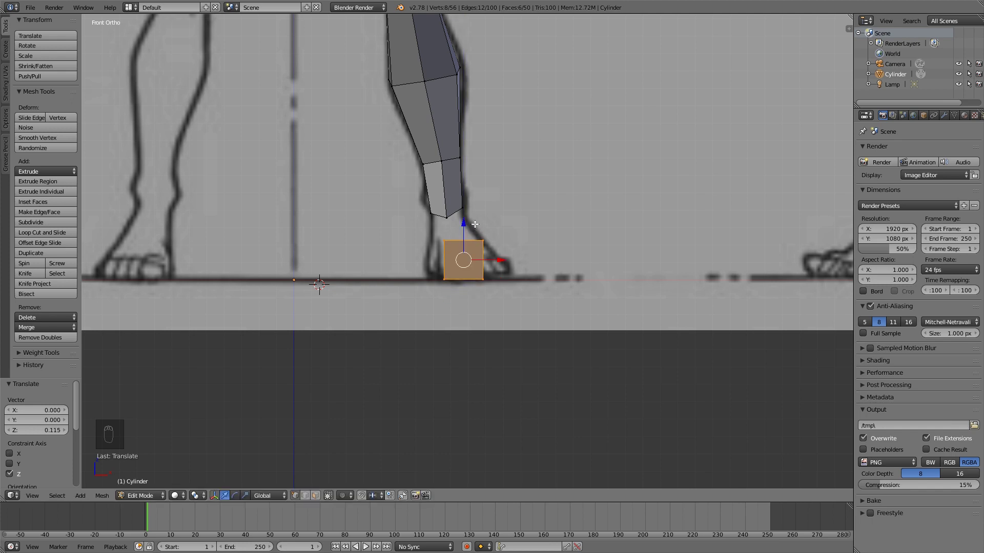
{"action": "key", "text": "KP_3"}
{"action": "middle_click_drag", "start_coordinate": [498, 254], "coordinate": [520, 242], "text": "shift"}
{"action": "left_click", "coordinate": [78, 495]}
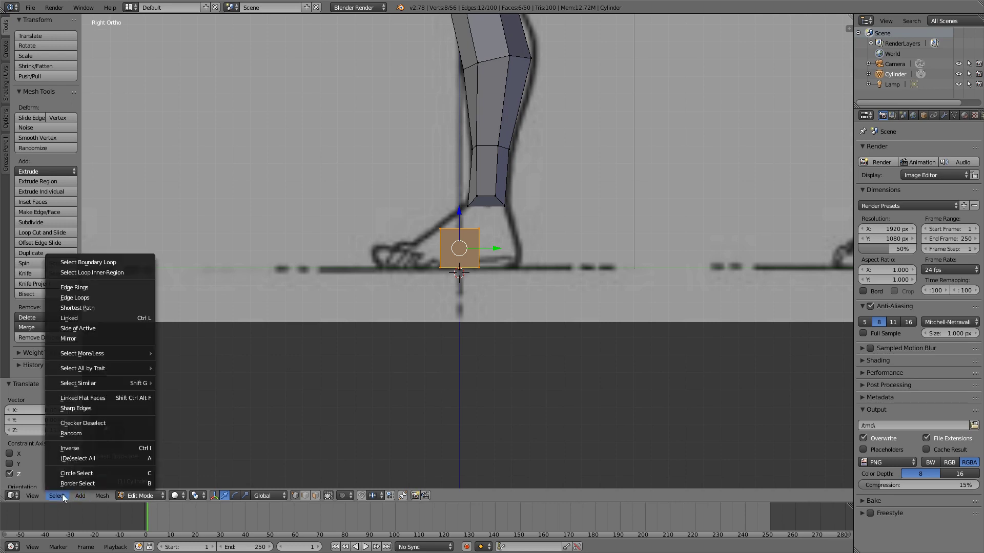
{"action": "scroll", "coordinate": [515, 257], "scroll_direction": "up", "scroll_amount": 5}
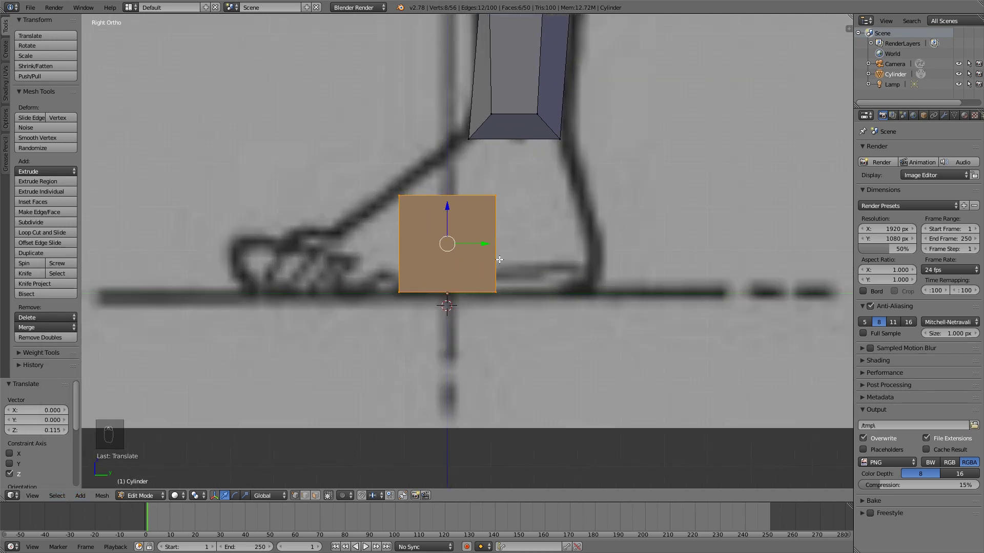
{"action": "key", "text": "a"}
{"action": "key", "text": "b"}
{"action": "key", "text": "z"}
{"action": "key", "text": "b"}
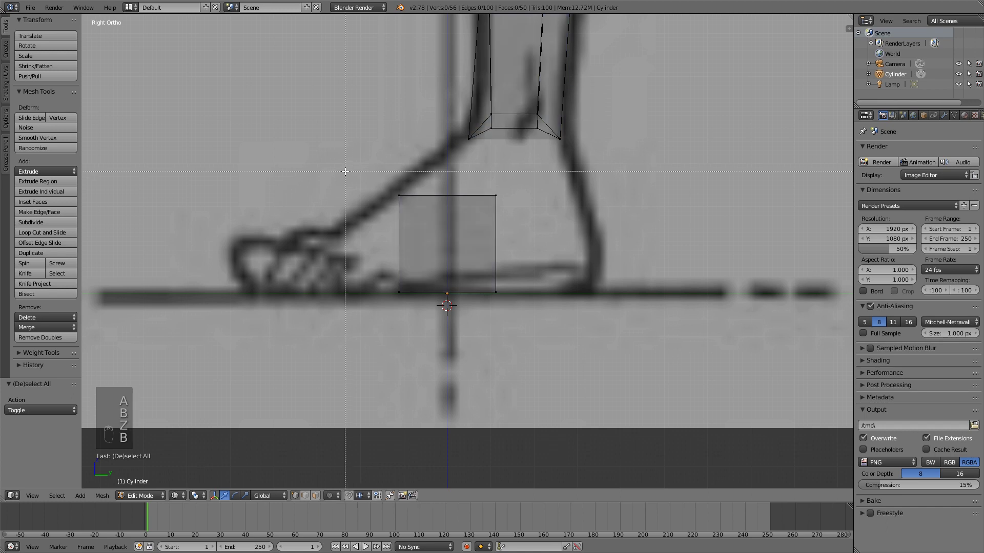
{"action": "left_click_drag", "start_coordinate": [344, 165], "coordinate": [530, 308]}
{"action": "left_click_drag", "start_coordinate": [478, 249], "coordinate": [572, 248]}
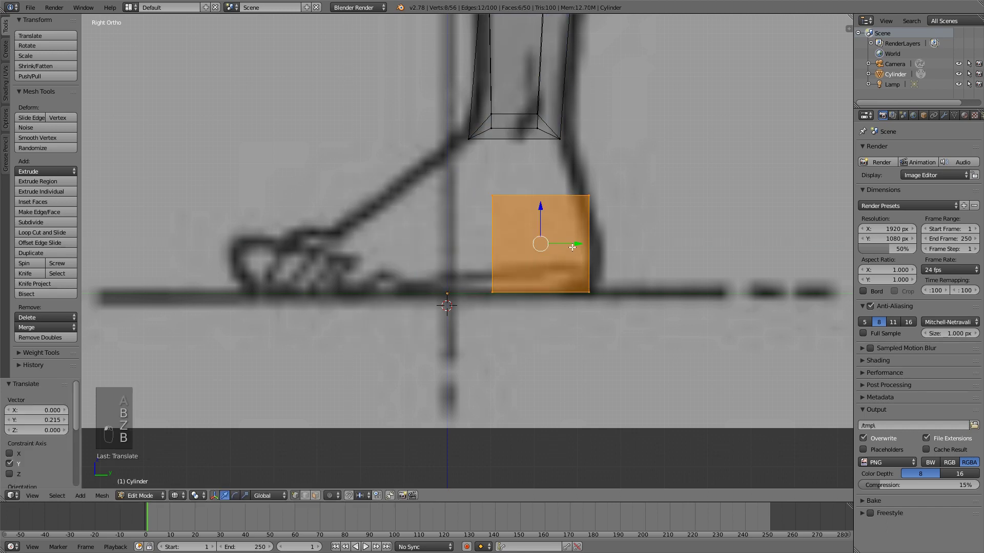
- Move the foot cube's front face -0.115 in Y and raise its top face to just below the ankle
{"action": "key", "text": "a"}
{"action": "key", "text": "b"}
{"action": "left_click_drag", "start_coordinate": [477, 178], "coordinate": [542, 311]}
{"action": "left_click_drag", "start_coordinate": [530, 244], "coordinate": [469, 231]}
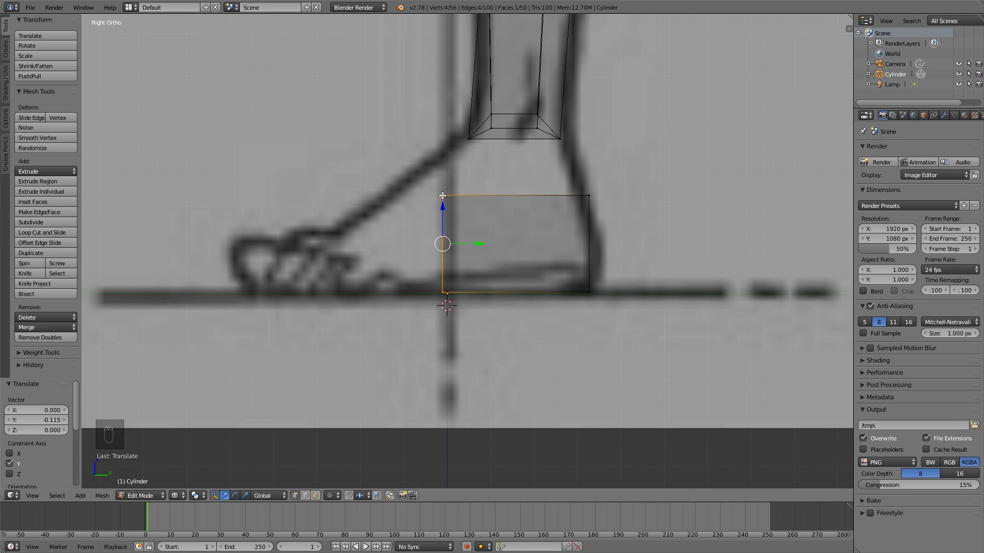
{"action": "key", "text": "a"}
{"action": "key", "text": "a"}
{"action": "left_click_drag", "start_coordinate": [520, 170], "coordinate": [519, 119]}
{"action": "key", "text": "a"}
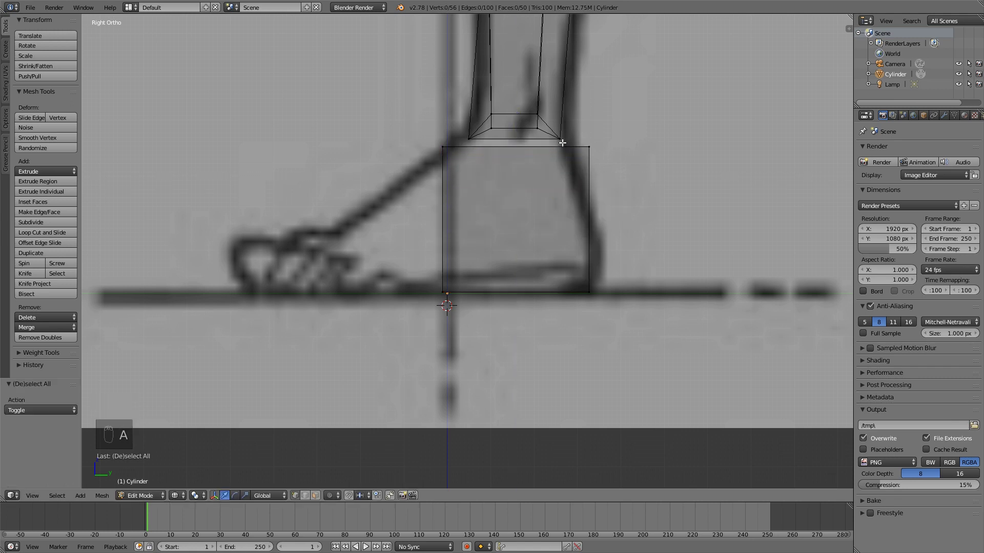
- Taper the foot block's top by moving its rear edge in to the ankle outline and its front edge 0.037 in Y
{"action": "right_click", "coordinate": [589, 147]}
{"action": "left_click_drag", "start_coordinate": [617, 149], "coordinate": [588, 148]}
{"action": "key", "text": "a"}
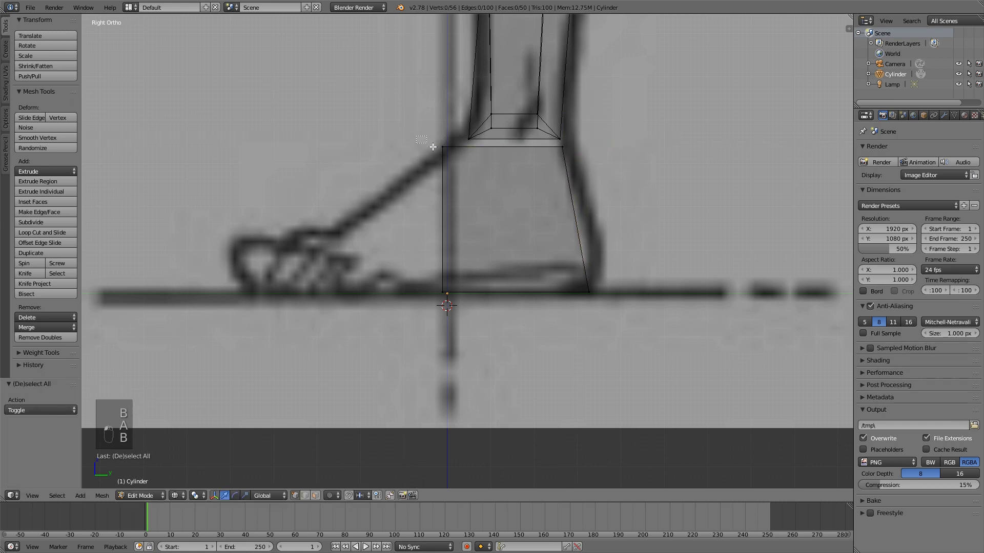
{"action": "right_click", "coordinate": [444, 147]}
{"action": "key", "text": "g"}
{"action": "key", "text": "y"}
{"action": "left_click_drag", "start_coordinate": [487, 145], "coordinate": [486, 145]}
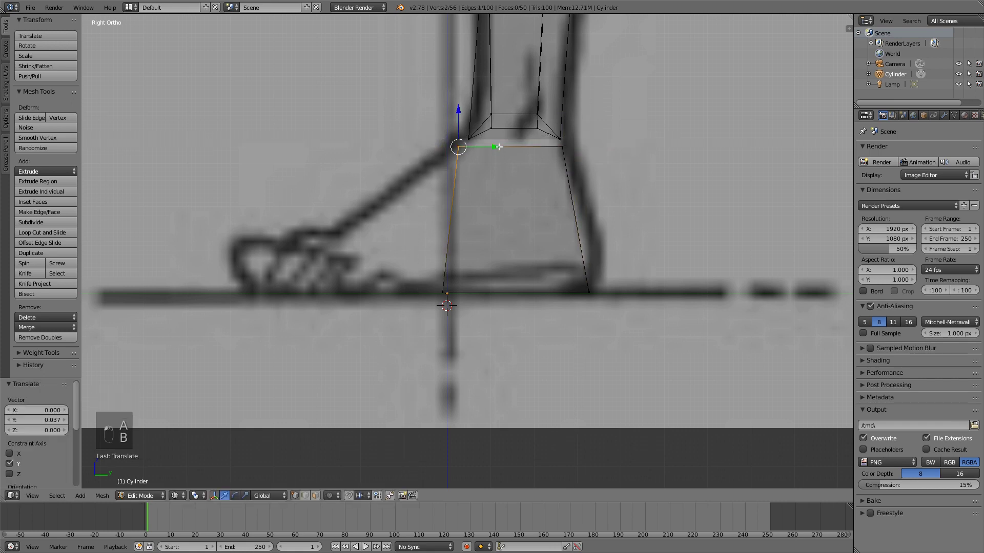
{"action": "key", "text": "a"}
{"action": "key", "text": "b"}
{"action": "left_click_drag", "start_coordinate": [574, 264], "coordinate": [606, 300]}
{"action": "key", "text": "a"}
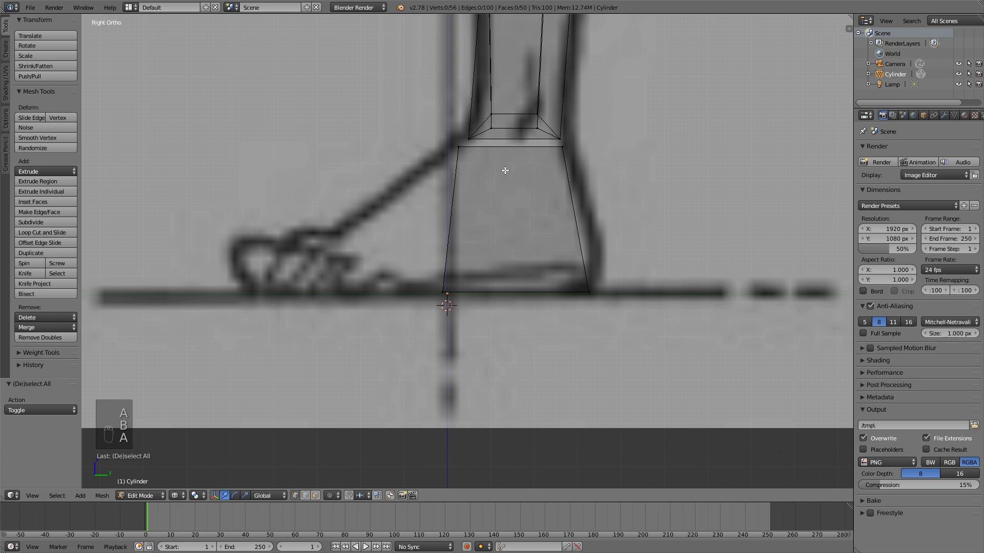
- Extrude the foot block's front face about 0.26 toward the toes and reposition the new face with its base on the ground line
{"action": "key", "text": "b"}
{"action": "left_click_drag", "start_coordinate": [428, 131], "coordinate": [470, 314]}
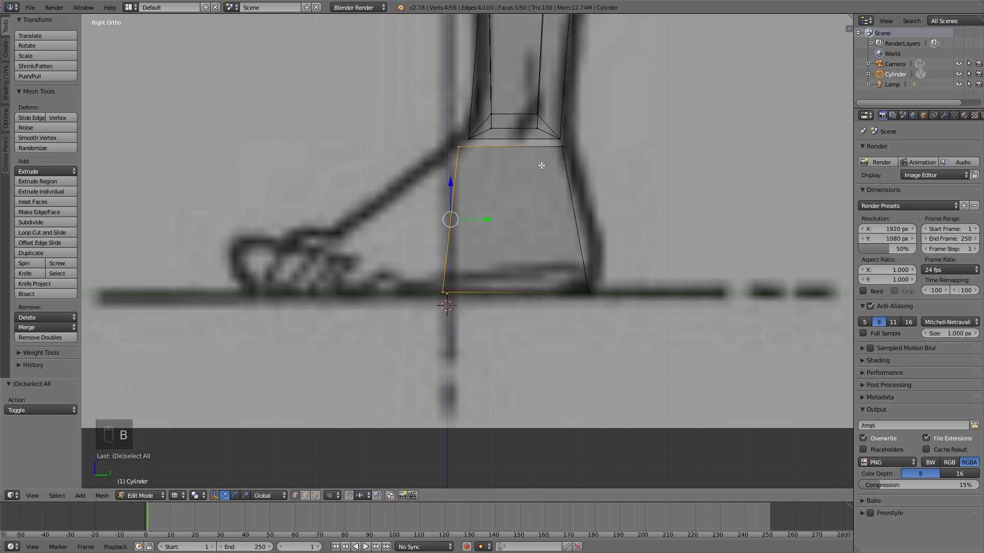
{"action": "key", "text": "e"}
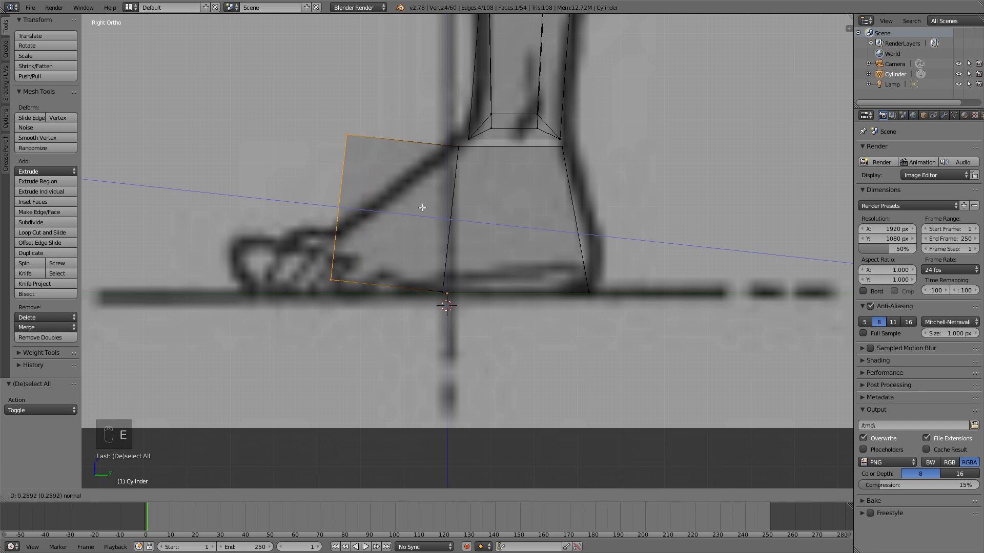
{"action": "left_click", "coordinate": [422, 207]}
{"action": "left_click_drag", "start_coordinate": [332, 178], "coordinate": [336, 194]}
{"action": "left_click_drag", "start_coordinate": [366, 222], "coordinate": [370, 196]}
- Lower the extruded face's top edge 0.129 in Z and nudge it forward and down along the instep outline
{"action": "key", "text": "a"}
{"action": "key", "text": "b"}
{"action": "left_click_drag", "start_coordinate": [354, 123], "coordinate": [404, 165]}
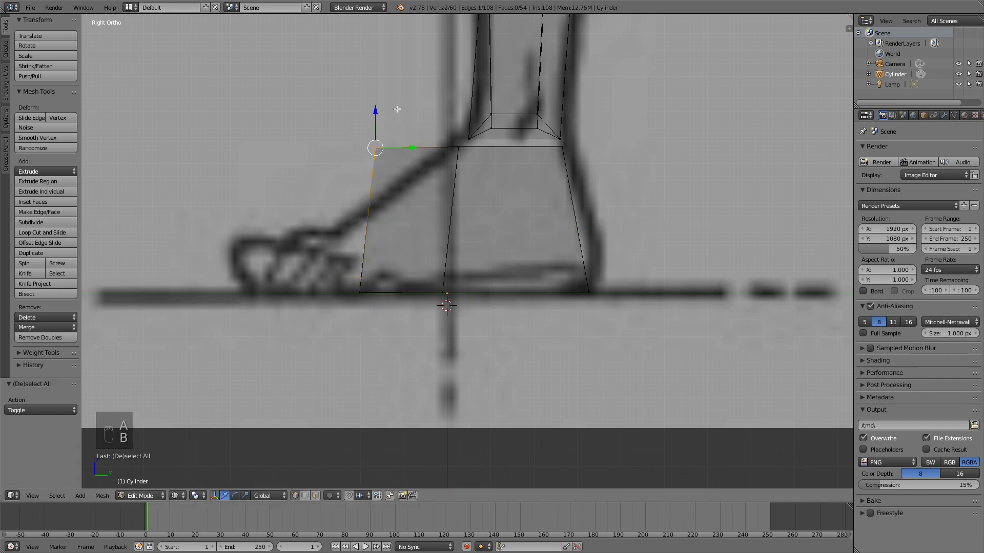
{"action": "left_click_drag", "start_coordinate": [377, 108], "coordinate": [362, 163]}
{"action": "key", "text": "g"}
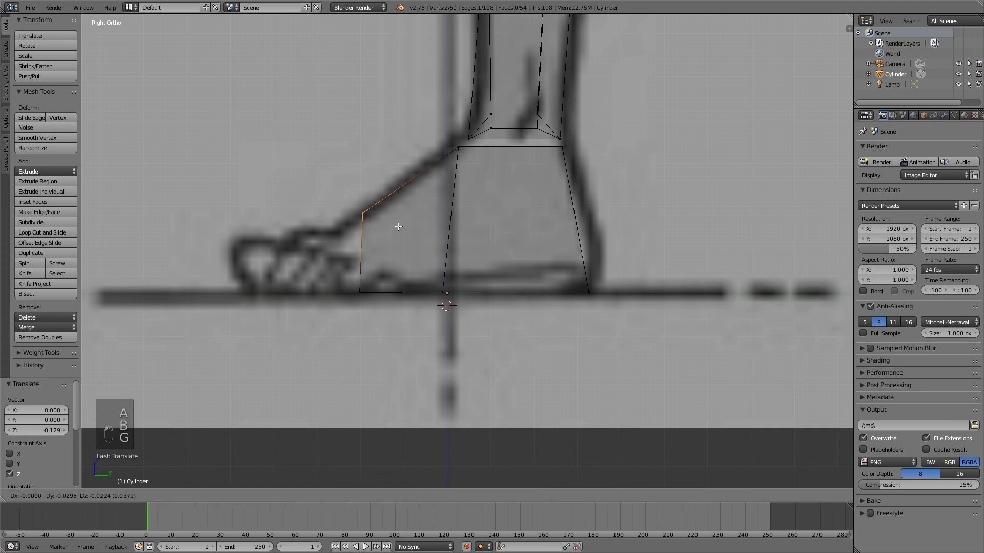
{"action": "left_click", "coordinate": [390, 238]}
- Extrude the foot's front face and move it -0.263 in Y to reach the toe tip outline
{"action": "key", "text": "a"}
{"action": "key", "text": "b"}
{"action": "left_click_drag", "start_coordinate": [323, 199], "coordinate": [419, 383]}
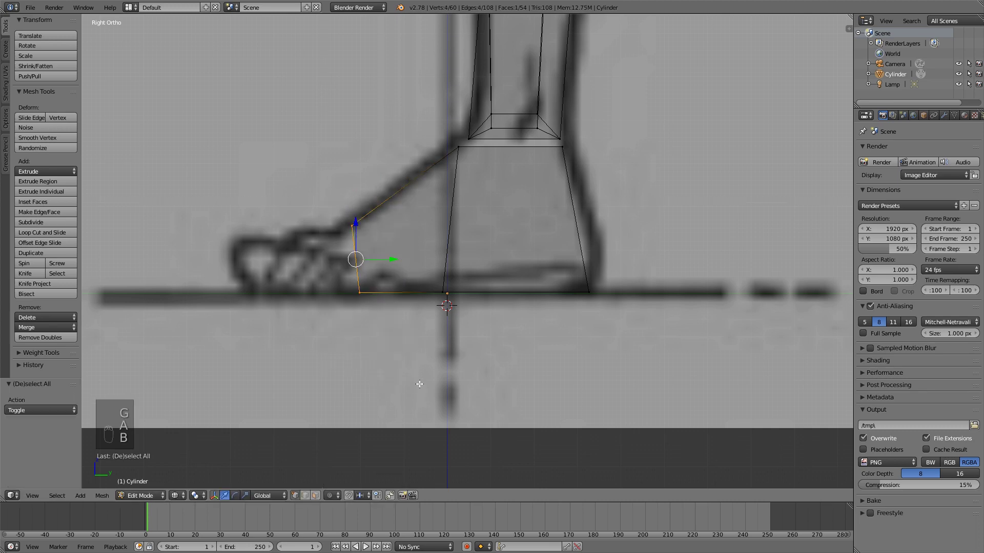
{"action": "key", "text": "e"}
{"action": "right_click", "coordinate": [428, 276]}
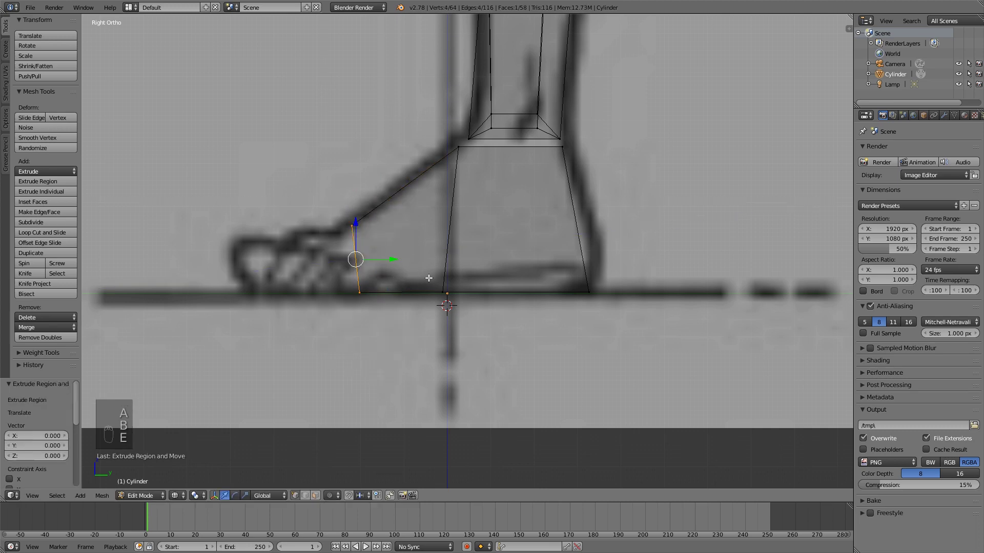
{"action": "left_click_drag", "start_coordinate": [392, 261], "coordinate": [277, 275]}
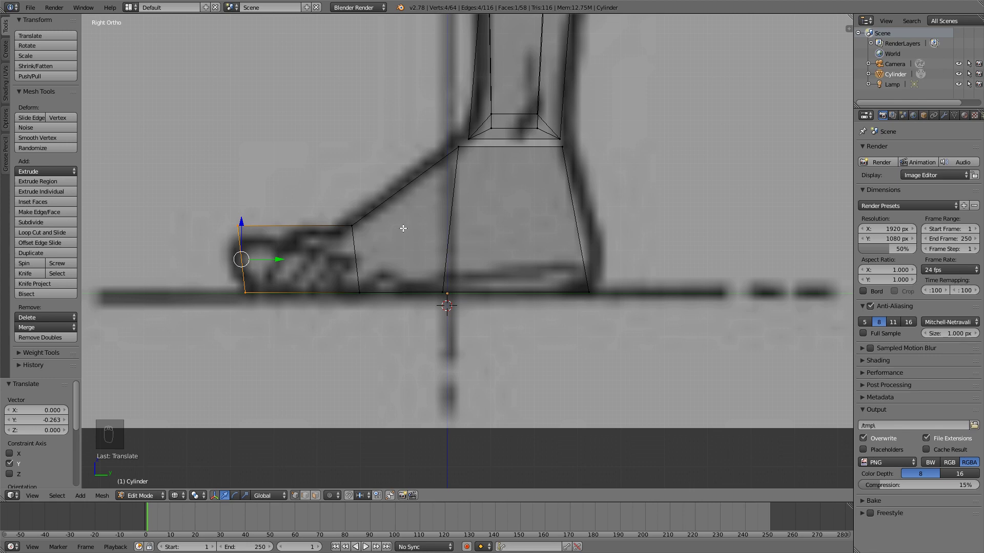
- Widen the foot block in the front view by moving its outer side outward in X over the toes
{"action": "key", "text": "KP_1"}
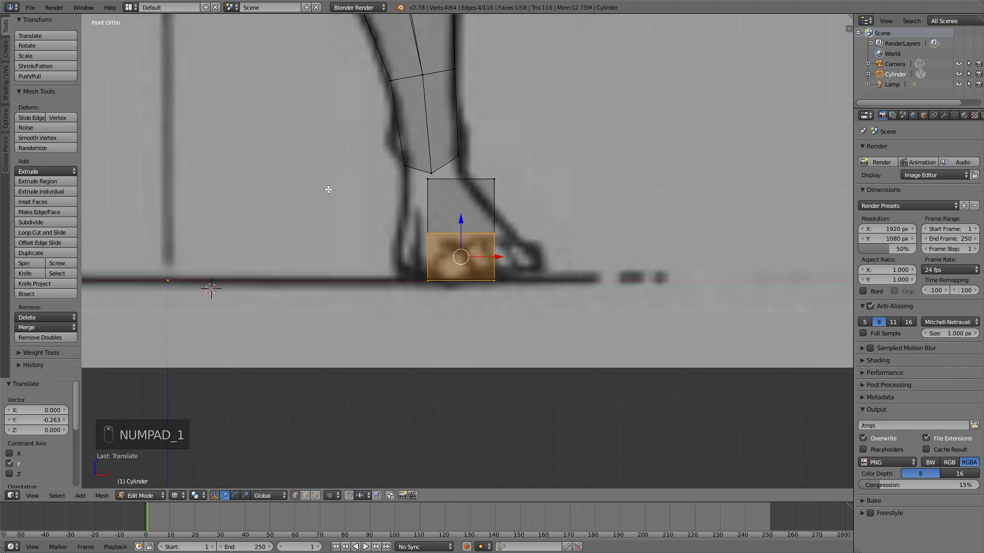
{"action": "key", "text": "a"}
{"action": "key", "text": "a"}
{"action": "key", "text": "b"}
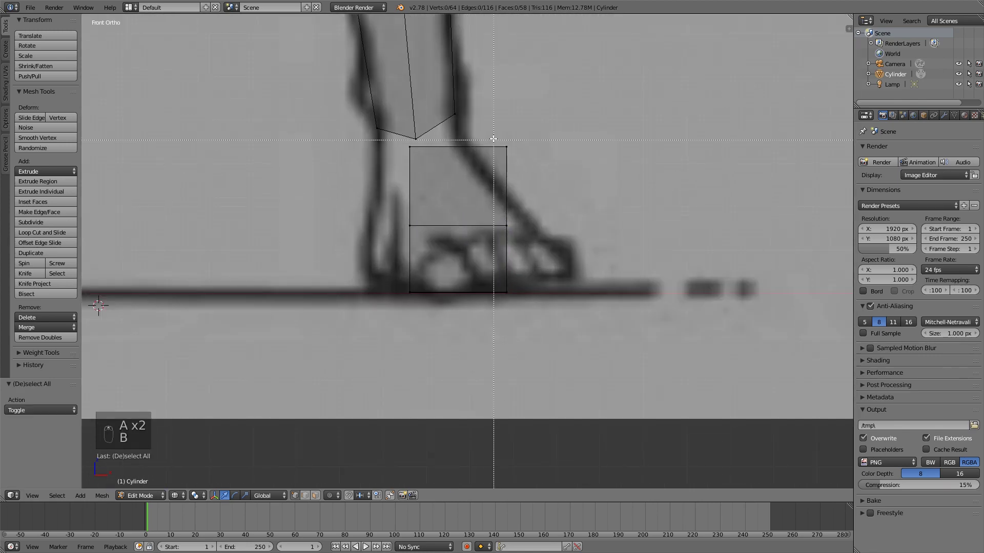
{"action": "left_click_drag", "start_coordinate": [492, 139], "coordinate": [574, 309]}
{"action": "left_click_drag", "start_coordinate": [538, 239], "coordinate": [573, 238]}
{"action": "key", "text": "a"}
{"action": "key", "text": "a"}
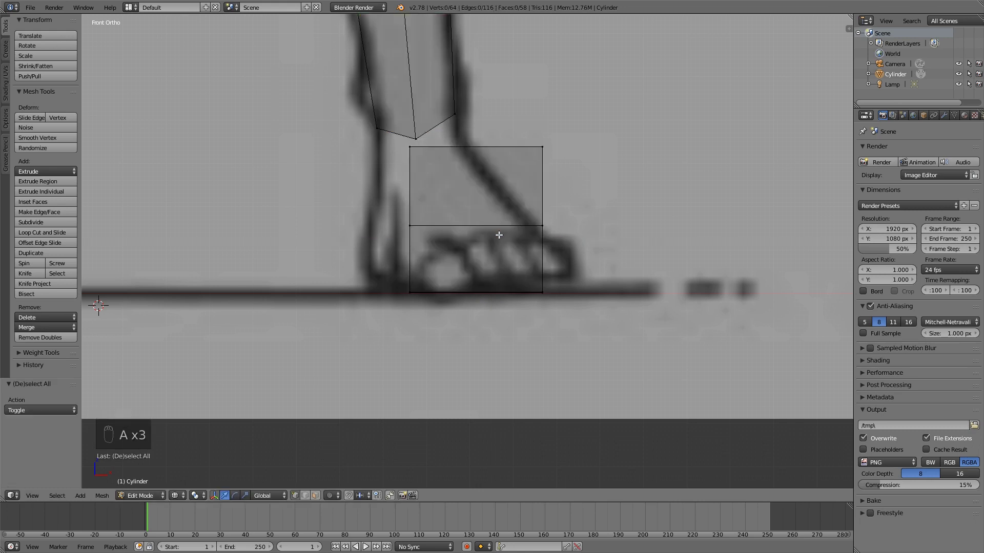
- Rotate the whole foot block -17.203° in the top view so its toes point outward
{"action": "key", "text": "KP_7"}
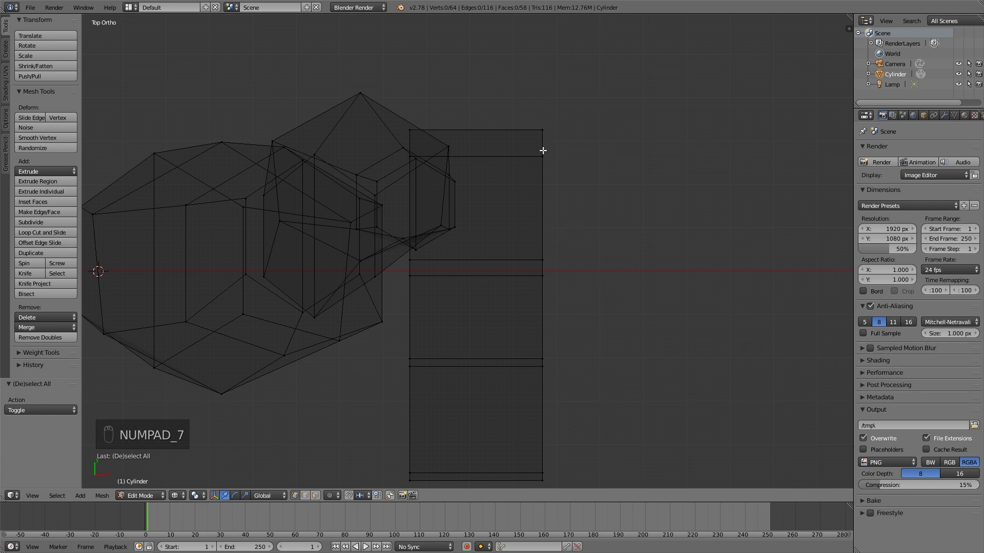
{"action": "key", "text": "l"}
{"action": "middle_click_drag", "start_coordinate": [474, 290], "coordinate": [603, 250], "text": "shift"}
{"action": "key", "text": "r"}
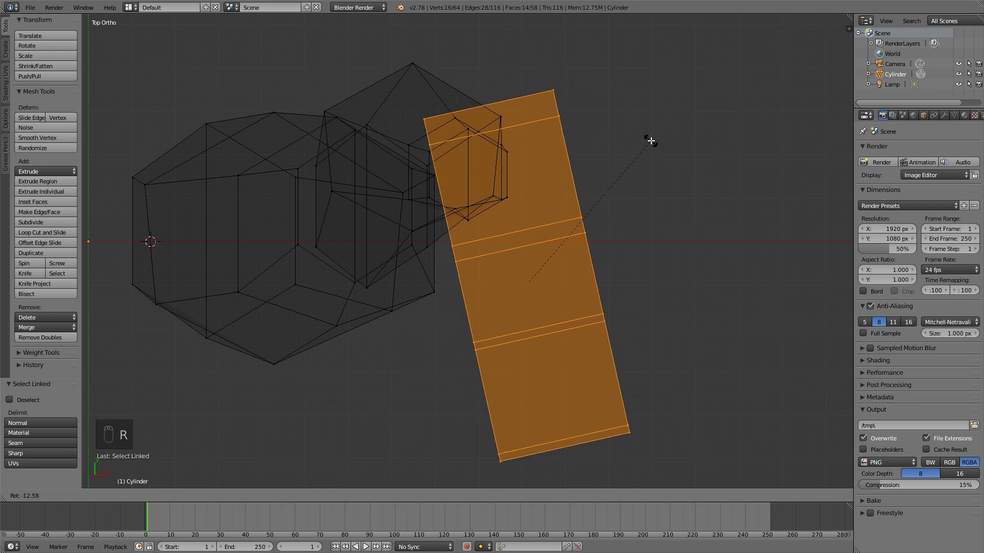
{"action": "left_click", "coordinate": [654, 111]}
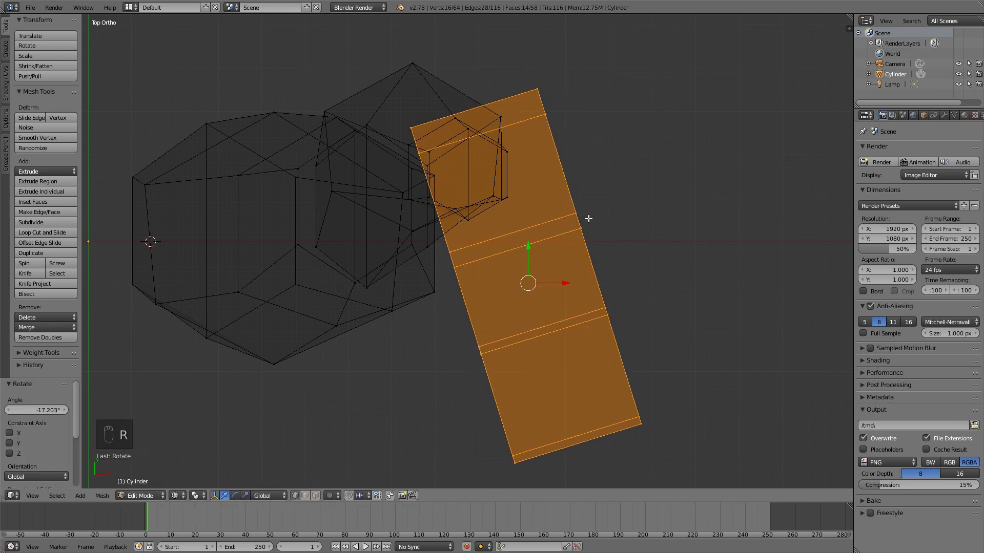
{"action": "middle_click_drag", "start_coordinate": [589, 268], "coordinate": [516, 215]}
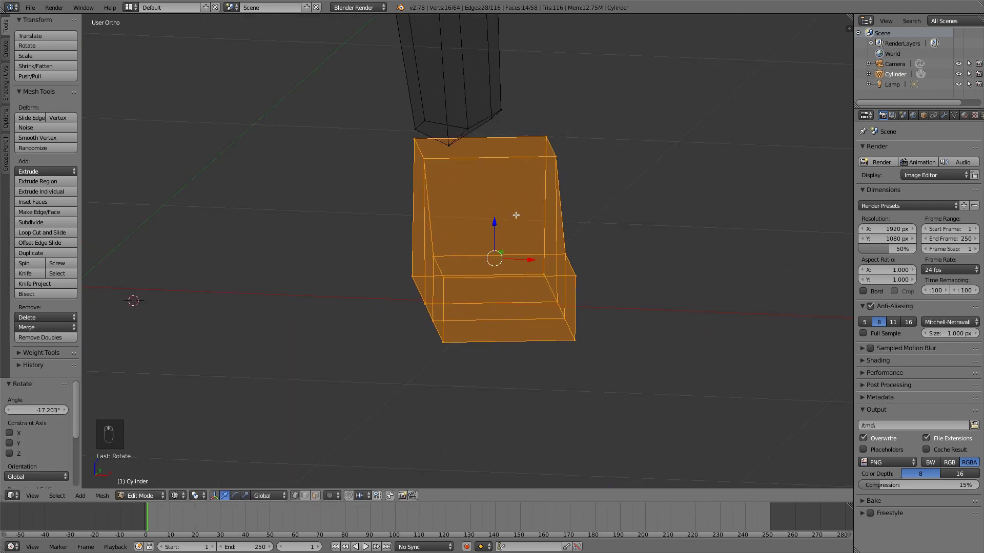
{"action": "key", "text": "KP_1"}
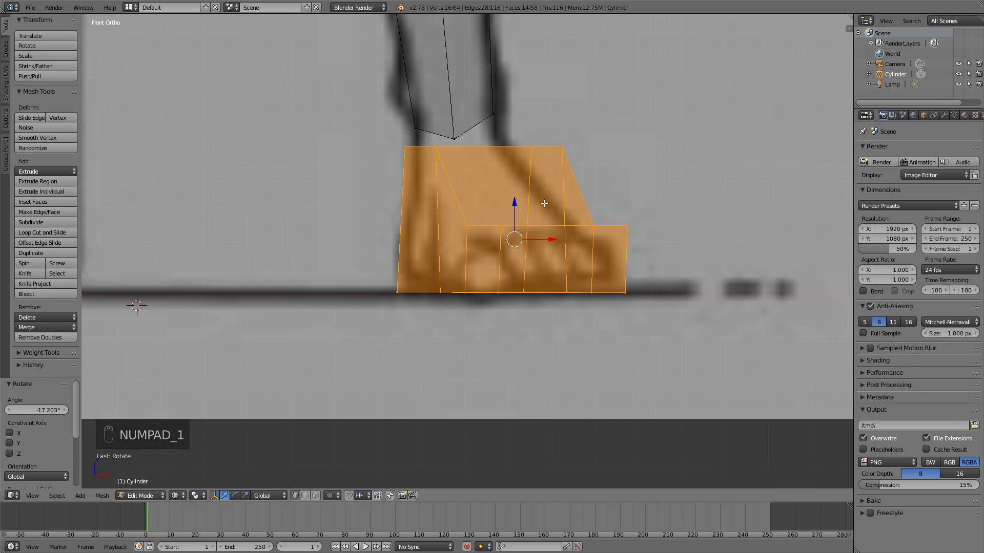
- Switch to solid shading and examine the rotated foot against the leg from several angles
{"action": "key", "text": "KP_7"}
{"action": "key", "text": "z"}
{"action": "key", "text": "a"}
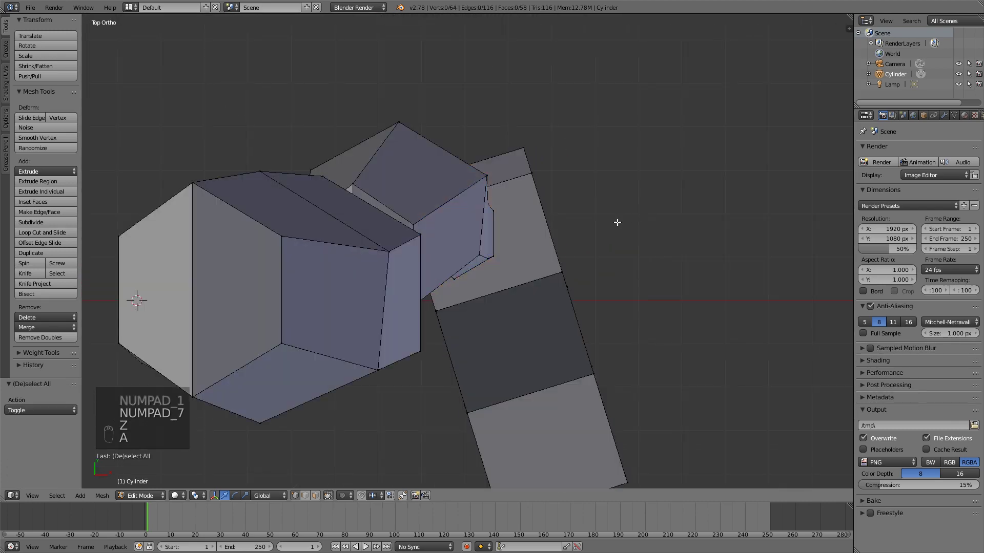
{"action": "key", "text": "z"}
{"action": "key", "text": "z"}
{"action": "middle_click_drag", "start_coordinate": [577, 397], "coordinate": [518, 248]}
{"action": "scroll", "coordinate": [547, 268], "scroll_direction": "down", "scroll_amount": 3}
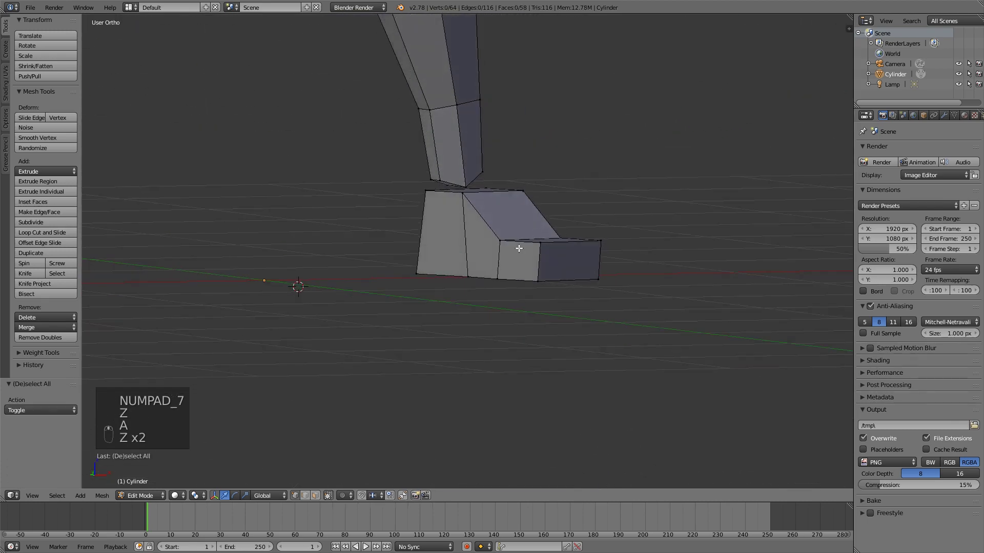
{"action": "scroll", "coordinate": [518, 248], "scroll_direction": "down", "scroll_amount": 3}
{"action": "middle_click_drag", "start_coordinate": [517, 213], "coordinate": [470, 235]}
{"action": "scroll", "coordinate": [520, 220], "scroll_direction": "down", "scroll_amount": 6}
{"action": "scroll", "coordinate": [470, 234], "scroll_direction": "up", "scroll_amount": 3}
{"action": "scroll", "coordinate": [470, 235], "scroll_direction": "up", "scroll_amount": 5}
{"action": "mouse_move", "coordinate": [472, 274]}
{"action": "middle_mouse_down"}
{"action": "mouse_move", "coordinate": [472, 248]}
{"action": "mouse_move", "coordinate": [513, 249]}
{"action": "mouse_move", "coordinate": [488, 268]}
{"action": "middle_mouse_up"}
- Add a centred lengthwise loop cut over the foot and a horizontal loop cut around its mid-height
{"action": "key", "text": "ctrl+r"}
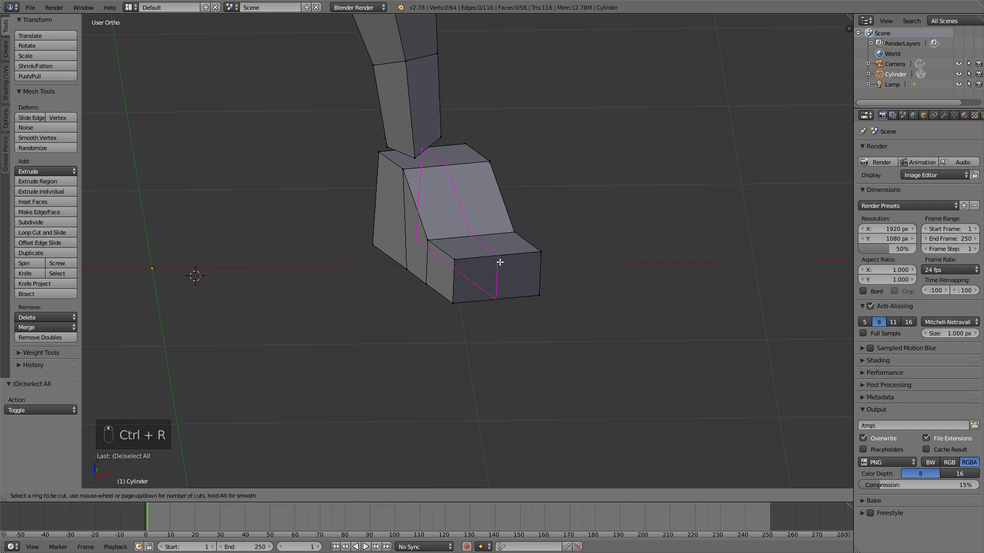
{"action": "left_click", "coordinate": [498, 266]}
{"action": "key", "text": "ctrl+r"}
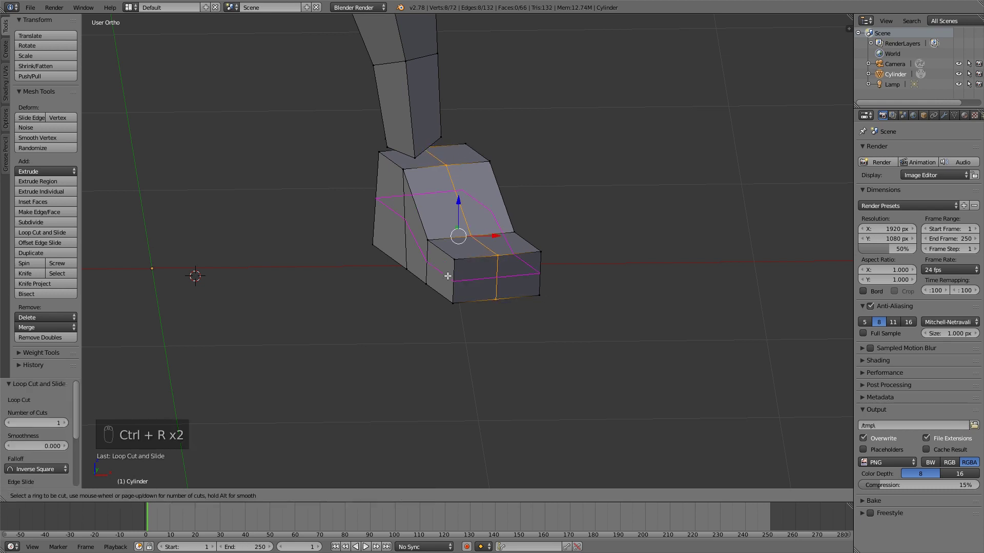
{"action": "key", "text": "ctrl+r"}
{"action": "left_click", "coordinate": [469, 279]}
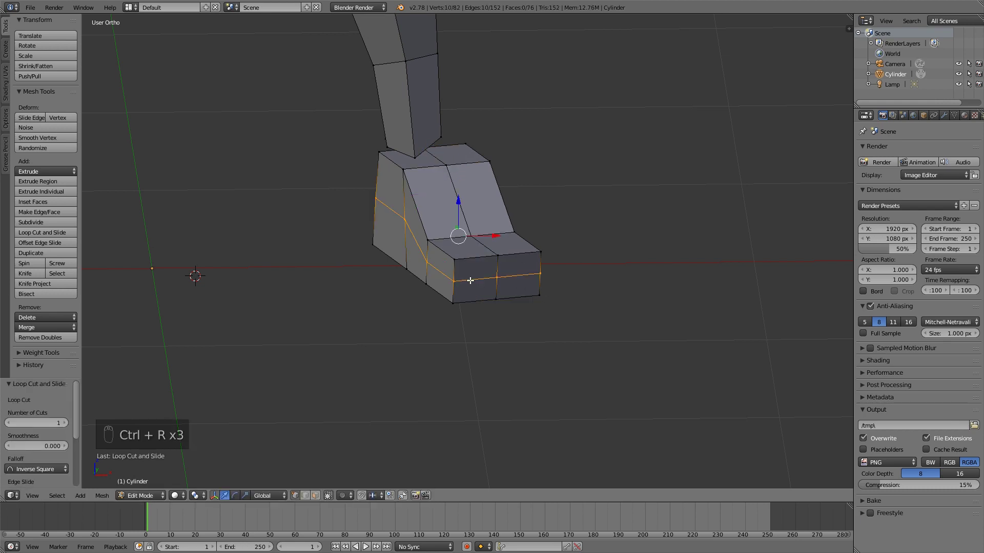
- Scale the foot's lengthwise centre loop by 1.172 along Y to round out the toe and heel
{"action": "key", "text": "a"}
{"action": "right_click", "coordinate": [462, 198], "text": "alt"}
{"action": "mouse_move", "coordinate": [462, 197]}
{"action": "middle_mouse_down"}
{"action": "mouse_move", "coordinate": [476, 194]}
{"action": "mouse_move", "coordinate": [466, 197]}
{"action": "middle_mouse_up"}
{"action": "key", "text": "s"}
{"action": "key", "text": "y"}
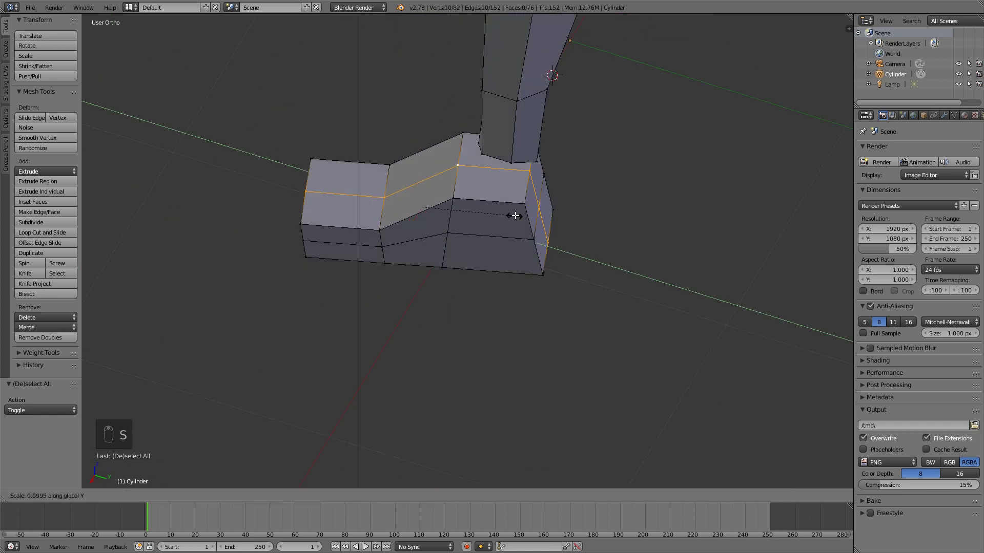
{"action": "left_click", "coordinate": [531, 212]}
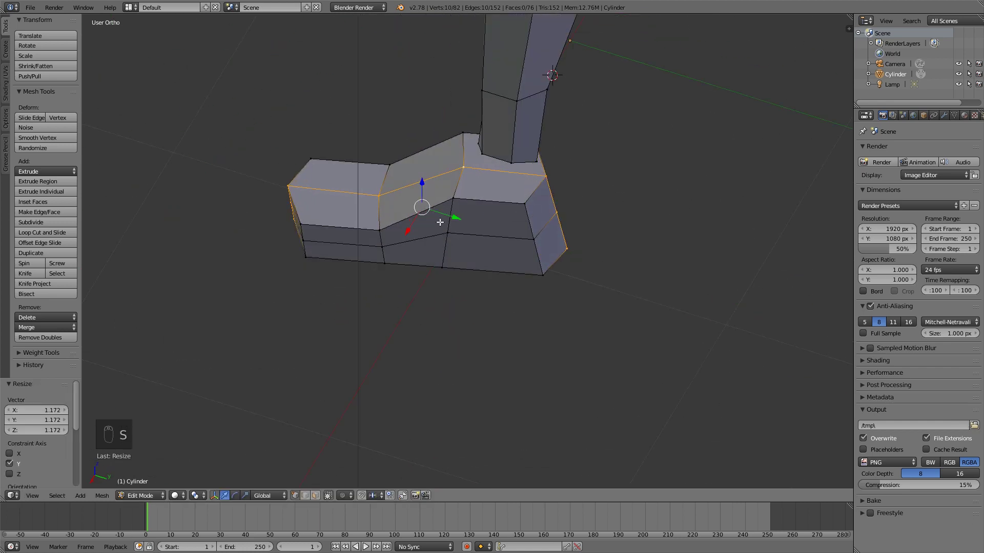
{"action": "key", "text": "a"}
- Nudge the middle vertex on the front edge of the foot's top face toward the toes
{"action": "middle_click_drag", "start_coordinate": [531, 211], "coordinate": [410, 226]}
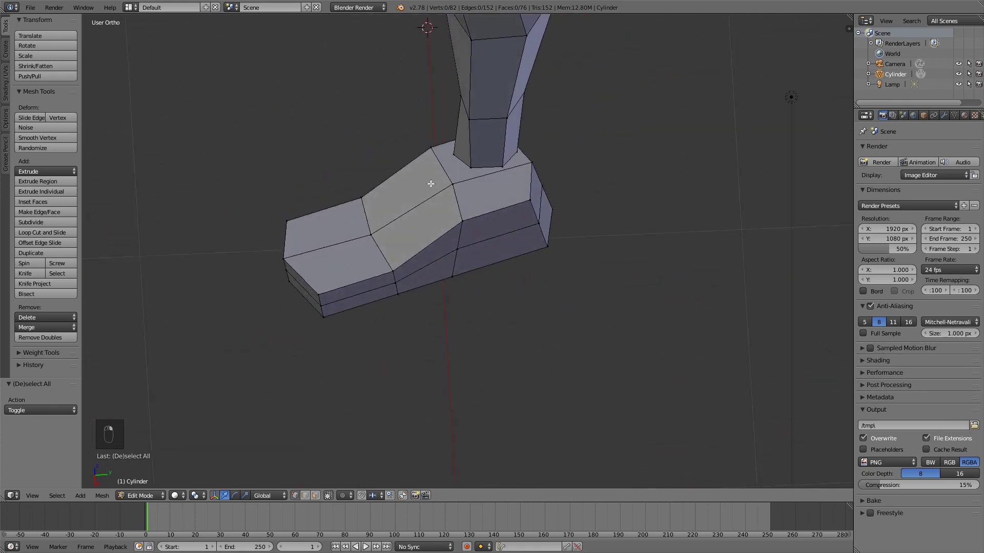
{"action": "left_click_drag", "start_coordinate": [482, 184], "coordinate": [469, 198]}
{"action": "key", "text": "a"}
- Select the six vertices of the foot's ankle-side top faces and scale them uniformly by 0.651
{"action": "right_click", "coordinate": [462, 220]}
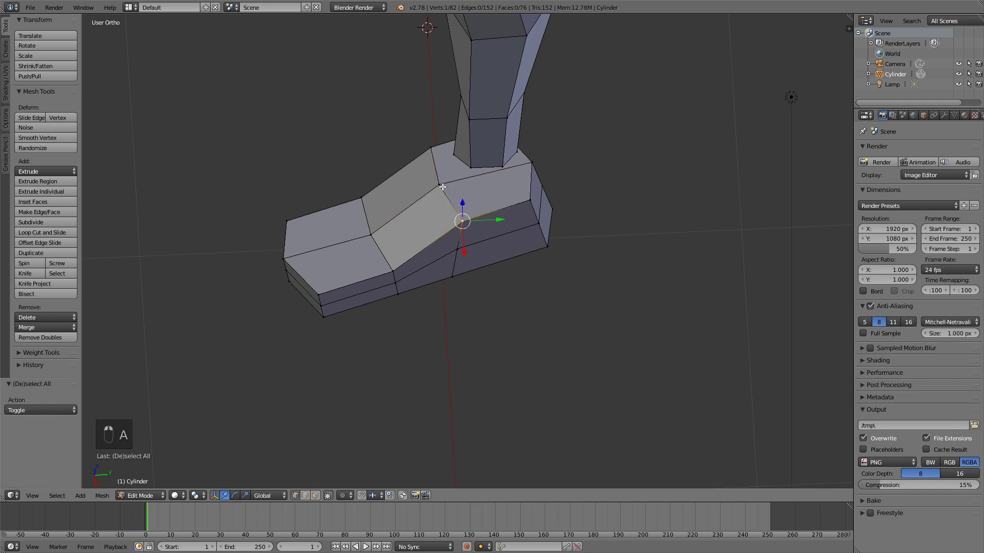
{"action": "right_click", "coordinate": [441, 186], "text": "shift"}
{"action": "right_click", "coordinate": [432, 150], "text": "shift"}
{"action": "middle_click_drag", "start_coordinate": [561, 227], "coordinate": [481, 224]}
{"action": "right_click", "coordinate": [528, 228], "text": "shift"}
{"action": "right_click", "coordinate": [556, 187], "text": "shift"}
{"action": "middle_click_drag", "start_coordinate": [609, 179], "coordinate": [526, 223]}
{"action": "right_click", "coordinate": [568, 234]}
{"action": "right_click", "coordinate": [527, 232]}
{"action": "right_click", "coordinate": [484, 236], "text": "shift"}
{"action": "right_click", "coordinate": [446, 193], "text": "shift"}
{"action": "right_click", "coordinate": [480, 169], "text": "shift"}
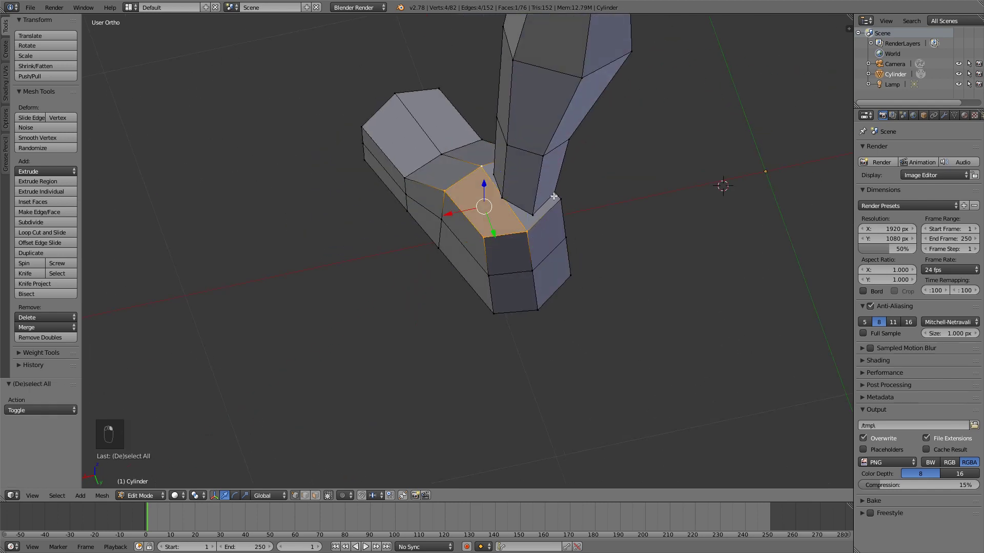
{"action": "middle_click_drag", "start_coordinate": [297, 204], "coordinate": [436, 180]}
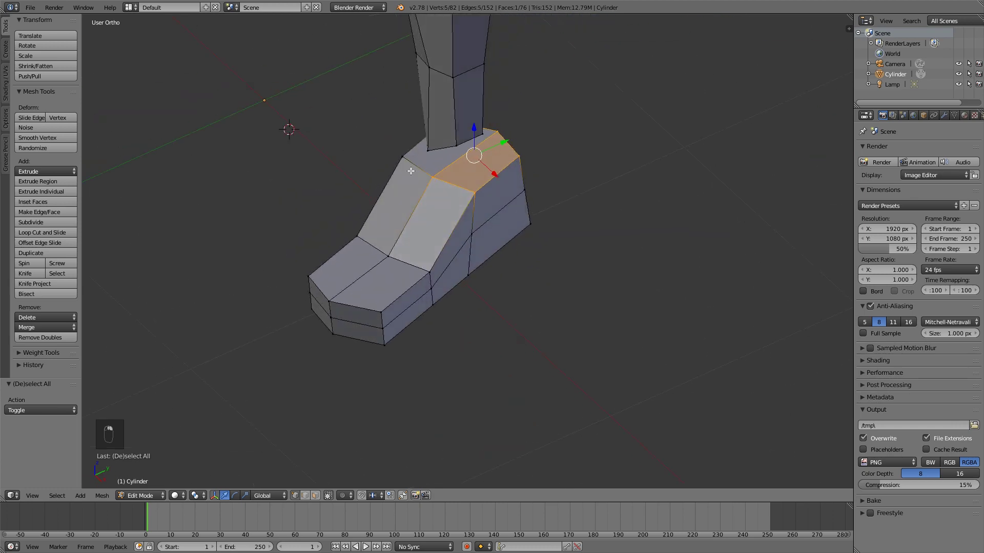
{"action": "right_click", "coordinate": [414, 160], "text": "shift"}
{"action": "middle_click_drag", "start_coordinate": [640, 184], "coordinate": [590, 176]}
{"action": "key", "text": "s"}
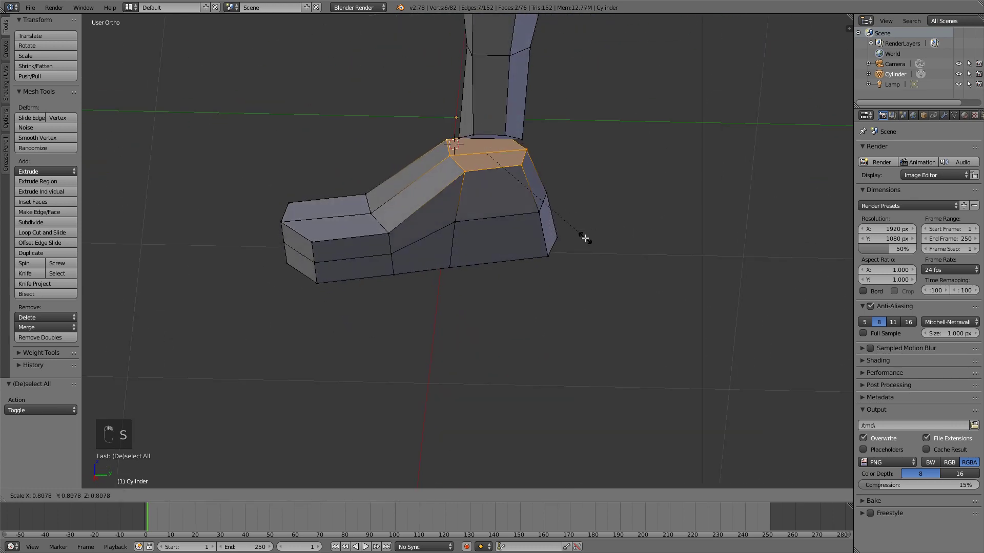
{"action": "left_click", "coordinate": [557, 230]}
- Align the foot's ankle-side top faces under the leg in X, shift them 0.012 in Y, and enlarge them by about 1.035
{"action": "key", "text": "KP_1"}
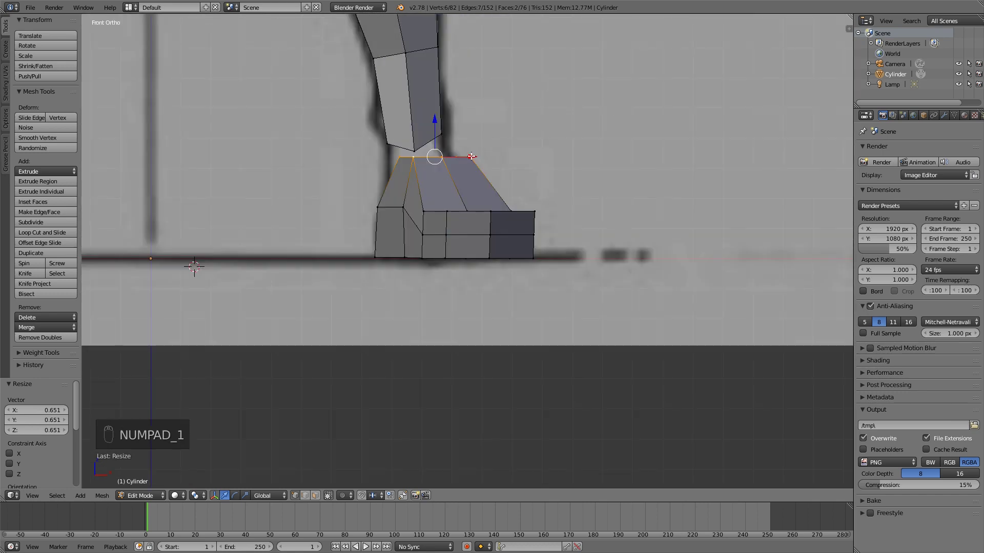
{"action": "left_click_drag", "start_coordinate": [471, 156], "coordinate": [522, 156]}
{"action": "key", "text": "KP_3"}
{"action": "key", "text": "s"}
{"action": "left_click", "coordinate": [548, 179]}
{"action": "key", "text": "s"}
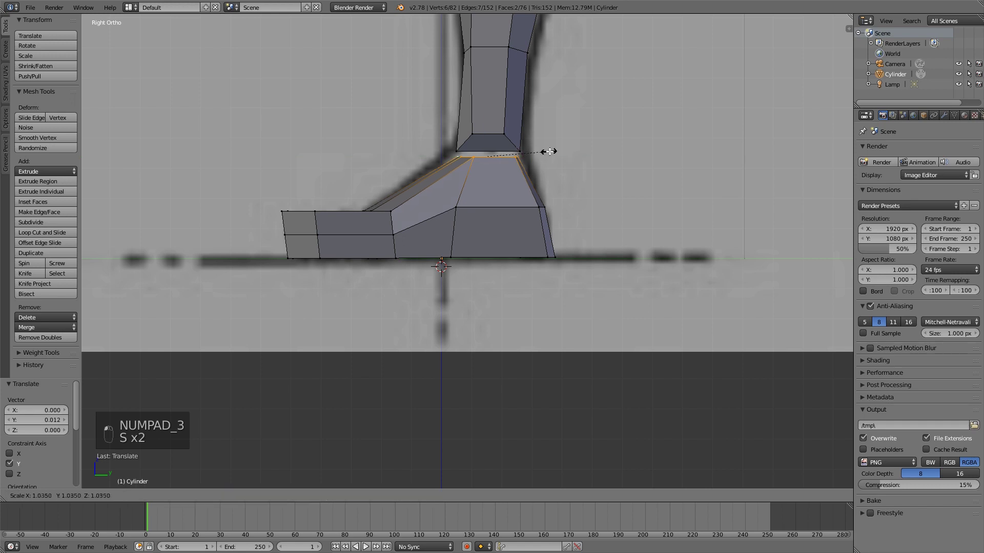
{"action": "left_click", "coordinate": [549, 151]}
- Lower the four outer corner vertices of the foot's ankle-side top in Z, below its centre line
{"action": "key", "text": "a"}
{"action": "middle_click_drag", "start_coordinate": [548, 149], "coordinate": [562, 167]}
{"action": "right_click", "coordinate": [468, 121]}
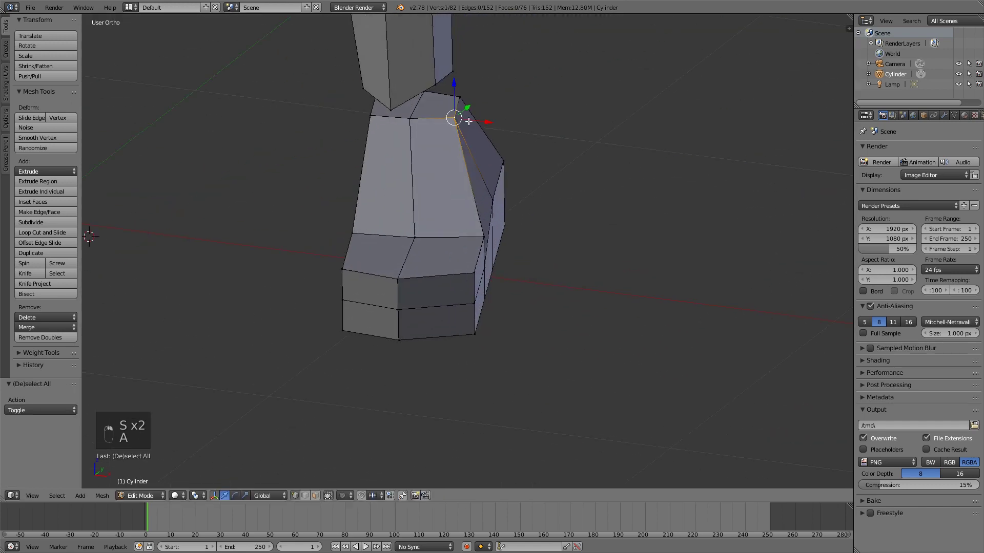
{"action": "right_click", "coordinate": [478, 97]}
{"action": "right_click", "coordinate": [457, 122]}
{"action": "right_click", "coordinate": [460, 96], "text": "shift"}
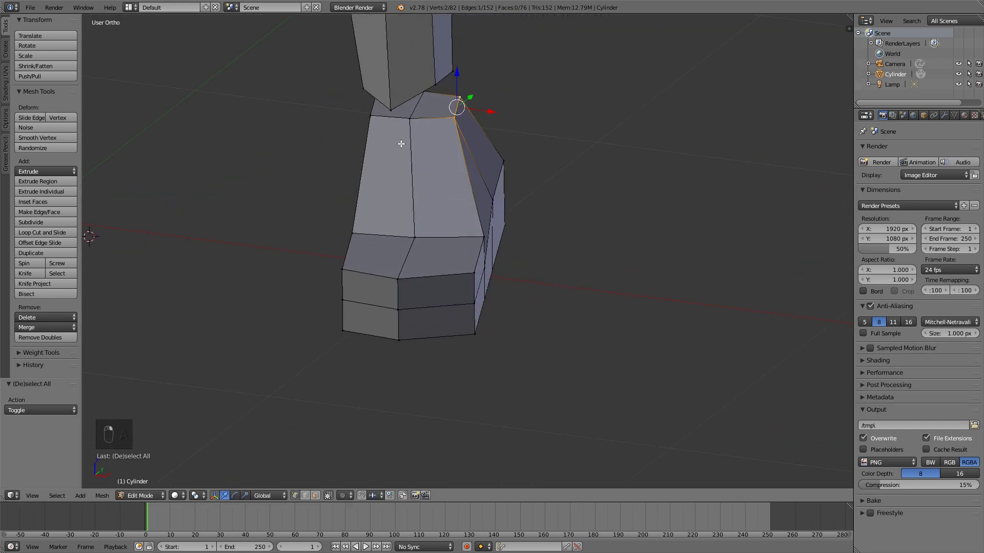
{"action": "mouse_move", "coordinate": [401, 144]}
{"action": "middle_mouse_down"}
{"action": "mouse_move", "coordinate": [448, 176]}
{"action": "mouse_move", "coordinate": [408, 147]}
{"action": "middle_mouse_up"}
{"action": "right_click", "coordinate": [408, 147], "text": "shift"}
{"action": "right_click", "coordinate": [466, 147]}
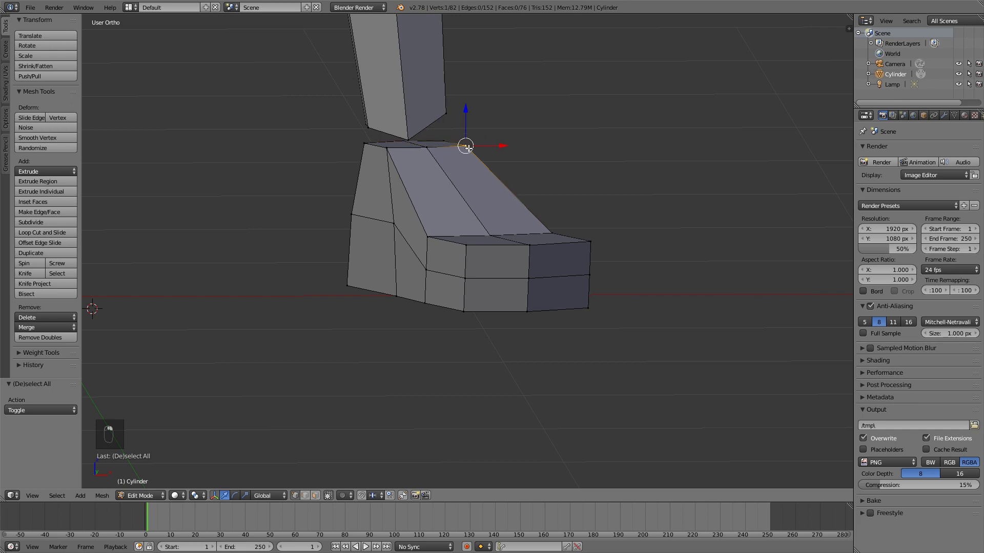
{"action": "right_click", "coordinate": [387, 148], "text": "shift"}
{"action": "right_click", "coordinate": [364, 143], "text": "shift"}
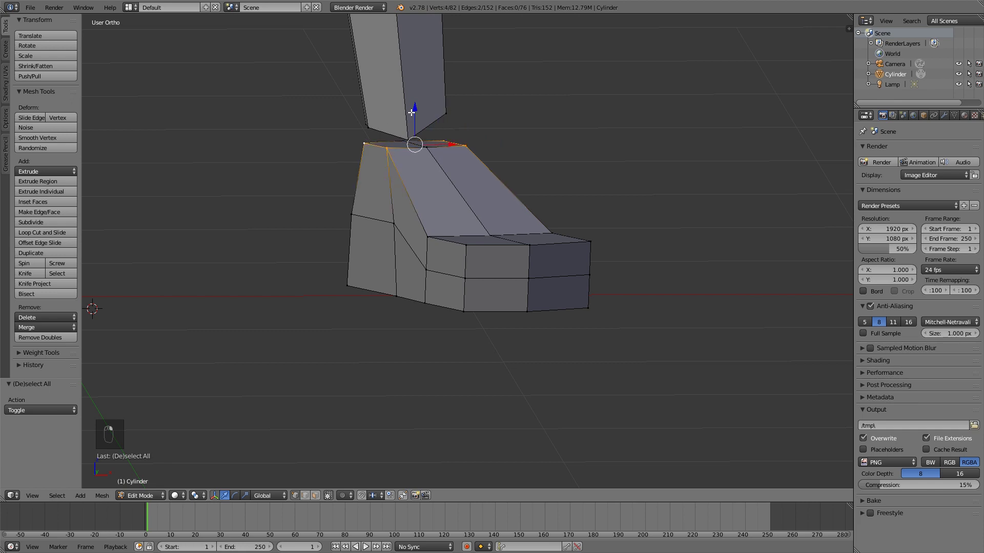
{"action": "key", "text": "a"}
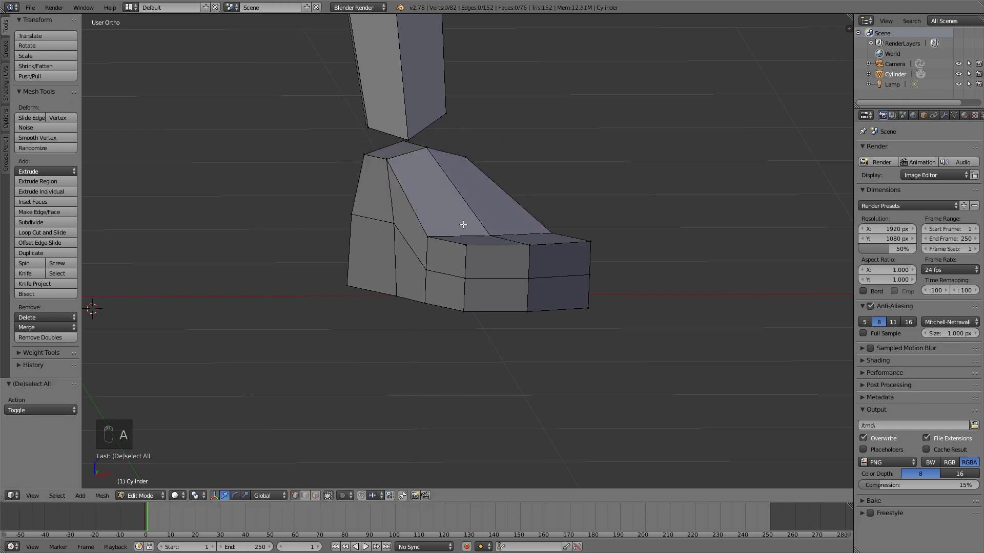
{"action": "middle_click_drag", "start_coordinate": [463, 225], "coordinate": [483, 238]}
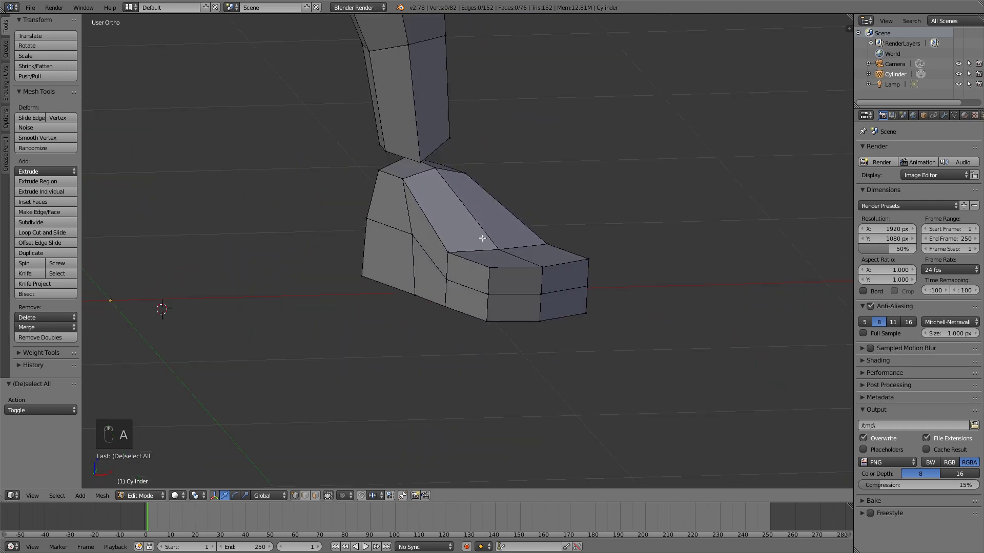
{"action": "right_click", "coordinate": [509, 289], "text": "alt"}
{"action": "middle_click_drag", "start_coordinate": [552, 249], "coordinate": [422, 260]}
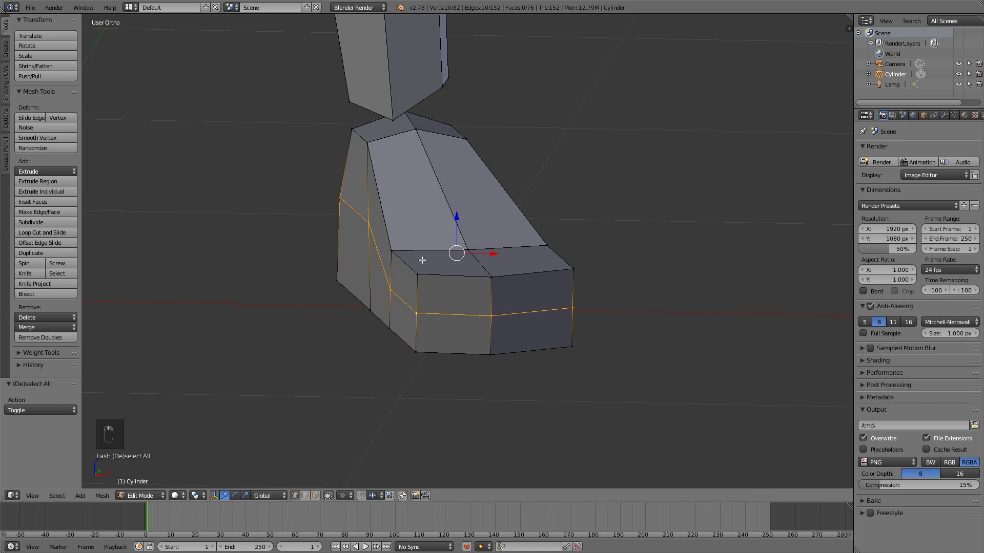
{"action": "key", "text": "a"}
- Select the six vertices of the two upper toe faces and scale them by 0.859 along X
{"action": "right_click", "coordinate": [418, 275]}
{"action": "right_click", "coordinate": [393, 252], "text": "shift"}
{"action": "right_click", "coordinate": [493, 281], "text": "shift"}
{"action": "right_click", "coordinate": [469, 250], "text": "shift"}
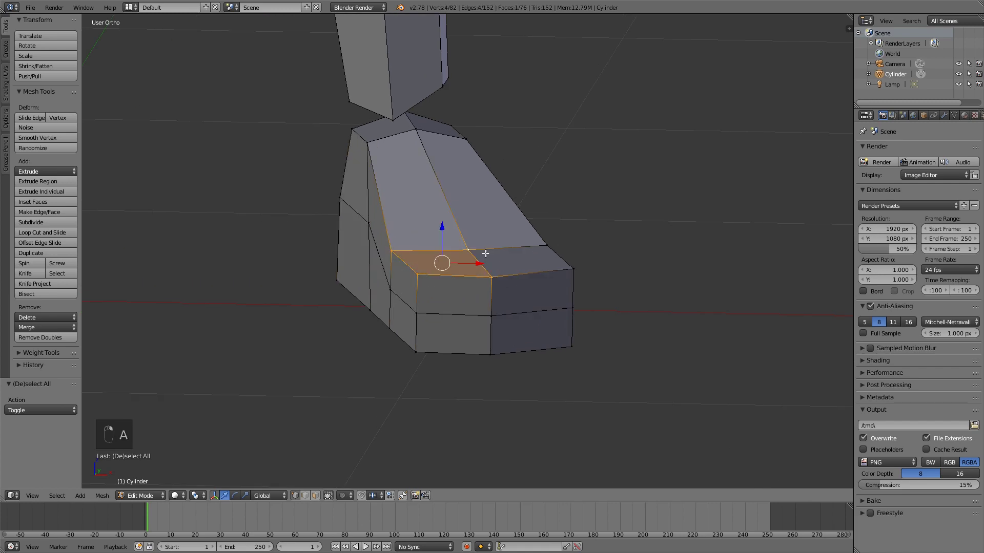
{"action": "right_click", "coordinate": [546, 247], "text": "shift"}
{"action": "right_click", "coordinate": [556, 261], "text": "shift"}
{"action": "right_click", "coordinate": [572, 268], "text": "shift"}
{"action": "right_click", "coordinate": [547, 246], "text": "shift"}
{"action": "middle_click_drag", "start_coordinate": [545, 234], "coordinate": [580, 217]}
{"action": "key", "text": "s"}
{"action": "left_click", "coordinate": [571, 275]}
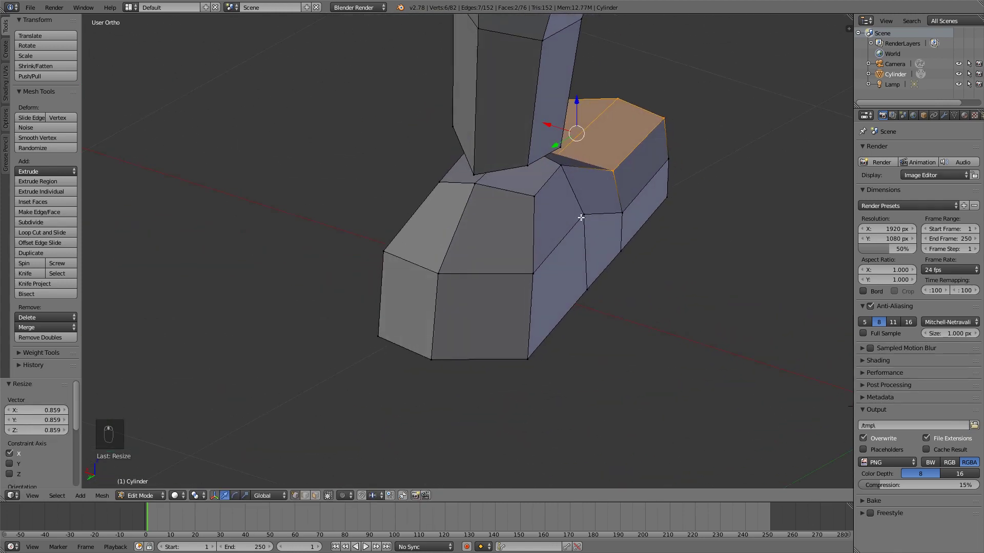
- Move the mid-height vertex on the foot's inner side, below the ankle front, -0.049 in X
{"action": "right_click", "coordinate": [581, 217]}
{"action": "left_click_drag", "start_coordinate": [558, 206], "coordinate": [579, 212]}
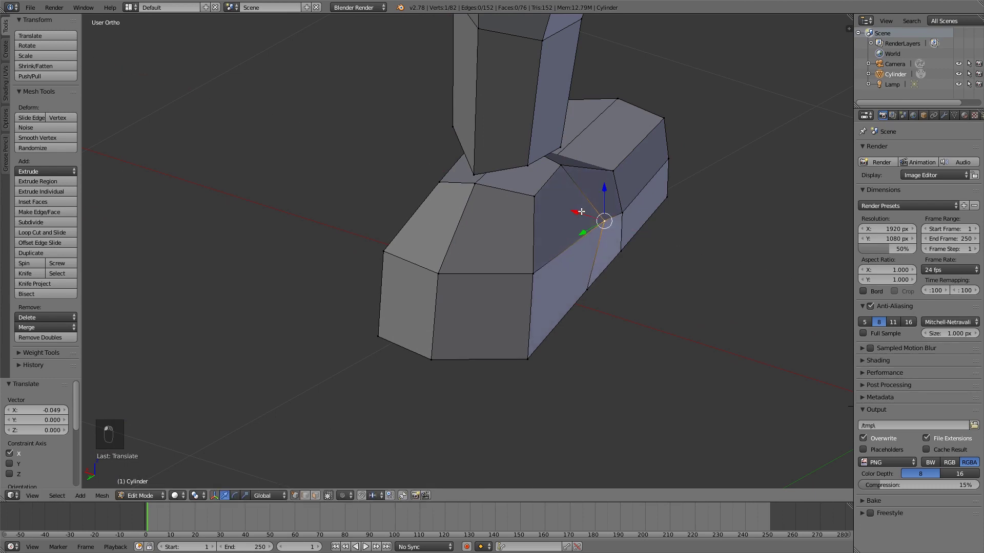
- Move the mid-height vertex on the foot's outer side, below the ankle front, slightly outward along X
{"action": "key", "text": "a"}
{"action": "middle_click_drag", "start_coordinate": [512, 254], "coordinate": [606, 242]}
{"action": "right_click", "coordinate": [526, 239]}
{"action": "middle_click_drag", "start_coordinate": [471, 248], "coordinate": [449, 251]}
{"action": "right_click", "coordinate": [391, 208]}
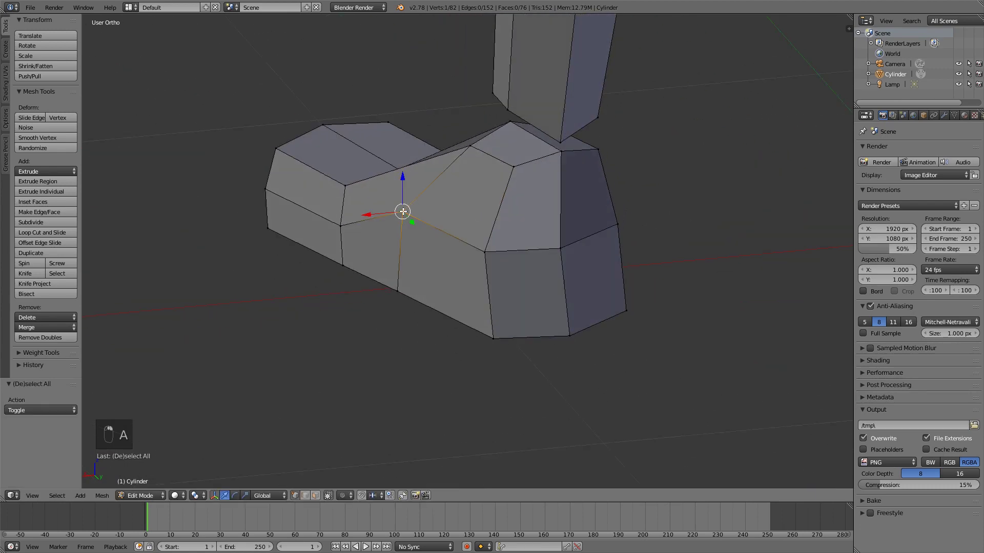
{"action": "left_click_drag", "start_coordinate": [376, 212], "coordinate": [370, 219]}
- Move the mid-height vertex on the foot's inner side, below the ankle front, 0.033 in X
{"action": "key", "text": "a"}
{"action": "middle_click_drag", "start_coordinate": [405, 226], "coordinate": [586, 226]}
{"action": "scroll", "coordinate": [586, 226], "scroll_direction": "down", "scroll_amount": 3}
{"action": "middle_click_drag", "start_coordinate": [461, 232], "coordinate": [466, 256]}
{"action": "scroll", "coordinate": [576, 239], "scroll_direction": "down", "scroll_amount": 2}
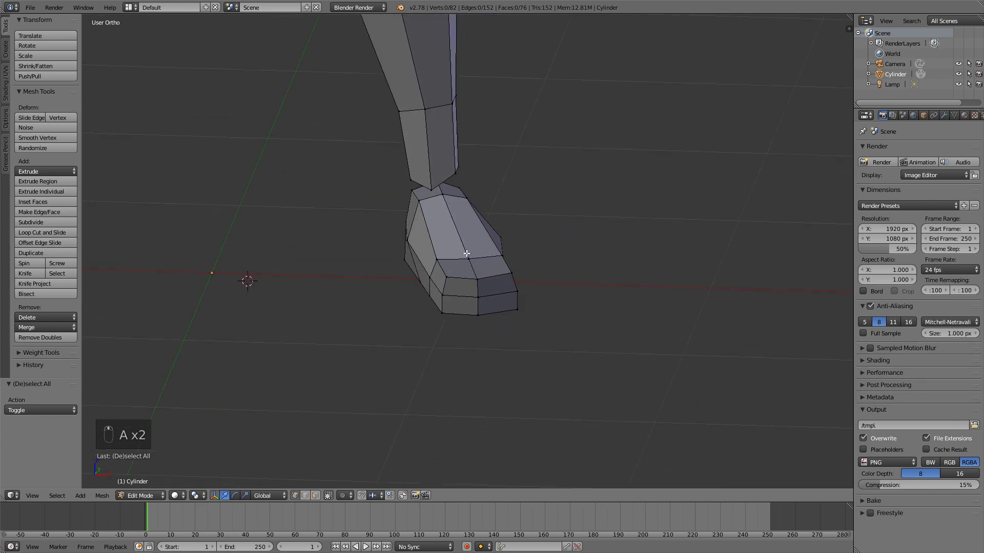
{"action": "left_click_drag", "start_coordinate": [431, 242], "coordinate": [464, 241]}
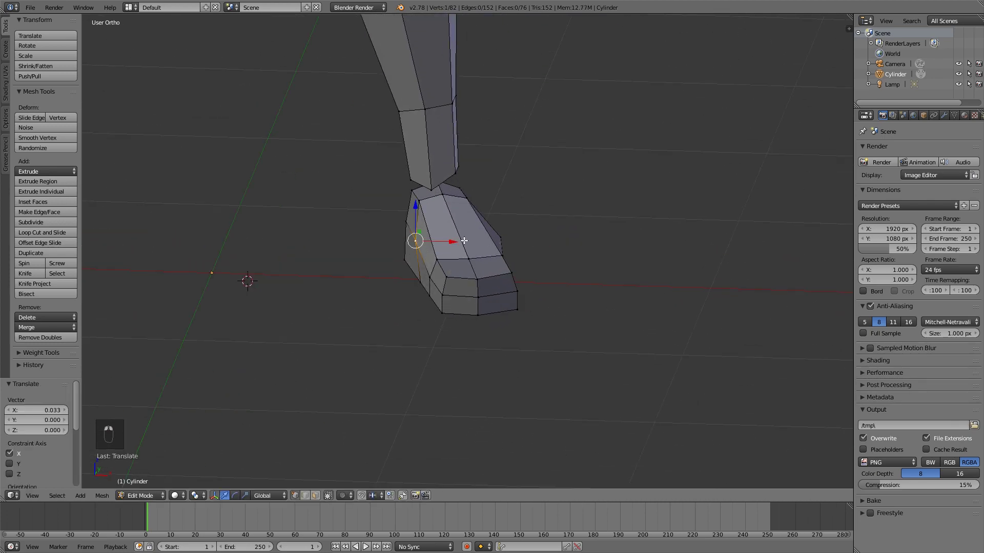
- Narrow the heel by scaling down its two outer mid-height corner vertices as a pair and its two outer bottom corner vertices as another
{"action": "key", "text": "a"}
{"action": "middle_click_drag", "start_coordinate": [523, 237], "coordinate": [521, 281]}
{"action": "key", "text": "a"}
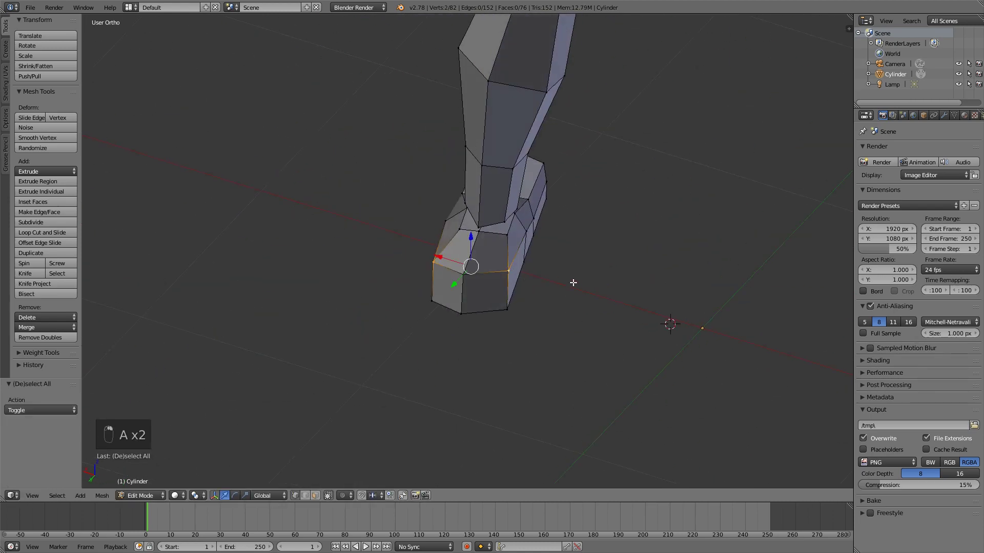
{"action": "key", "text": "s"}
{"action": "key", "text": "a"}
{"action": "right_click", "coordinate": [502, 313]}
{"action": "right_click", "coordinate": [433, 312], "text": "shift"}
{"action": "key", "text": "s"}
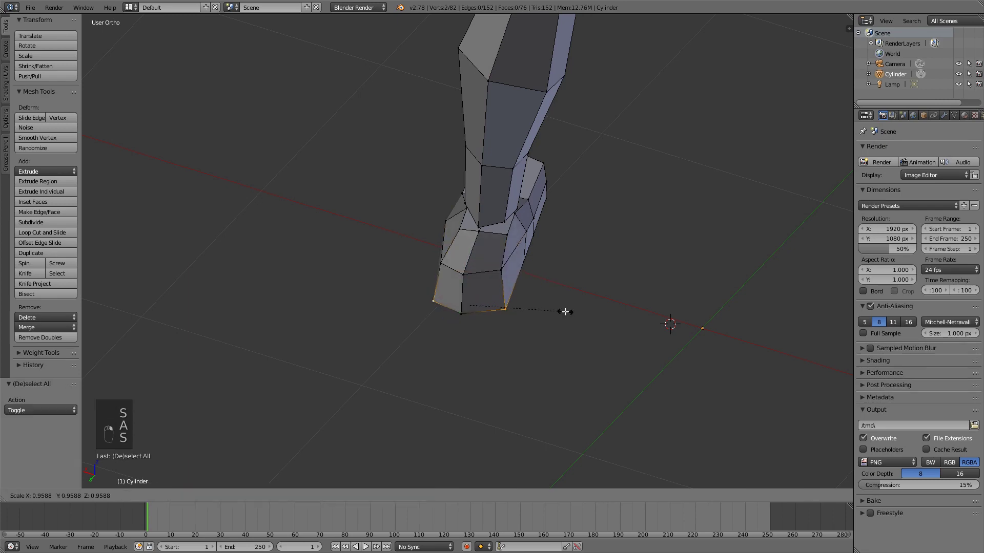
{"action": "left_click", "coordinate": [542, 313]}
- Fine-tune the foot's side vertices, pulling the outer mid-height one below the ankle slightly inward along X
{"action": "key", "text": "a"}
{"action": "middle_click_drag", "start_coordinate": [471, 270], "coordinate": [468, 212]}
{"action": "left_click_drag", "start_coordinate": [505, 205], "coordinate": [508, 207]}
{"action": "key", "text": "a"}
{"action": "middle_click_drag", "start_coordinate": [532, 259], "coordinate": [512, 213]}
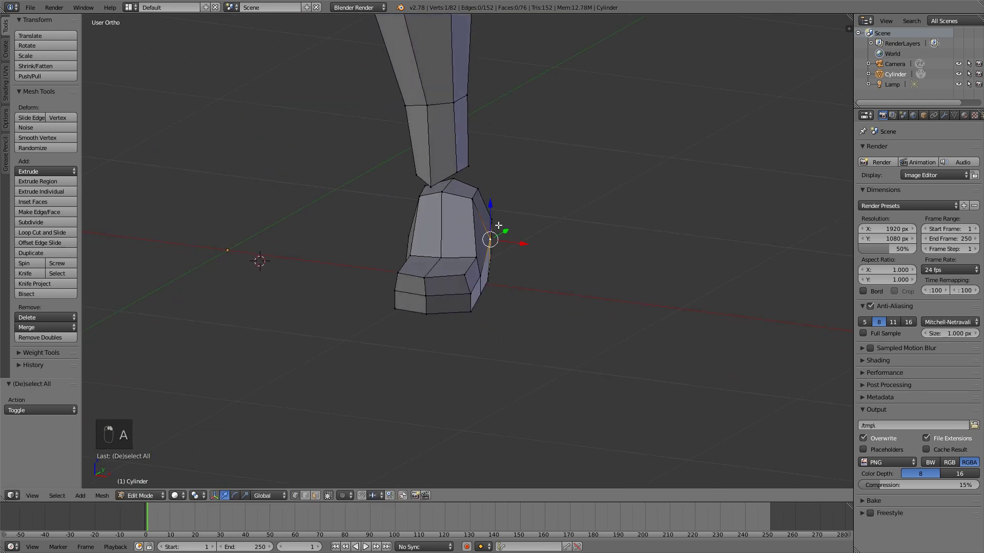
{"action": "left_click_drag", "start_coordinate": [526, 235], "coordinate": [518, 235]}
- Select the six vertices of the two upper toe faces and scale them uniformly by 0.897
{"action": "key", "text": "a"}
{"action": "middle_click_drag", "start_coordinate": [518, 235], "coordinate": [456, 333]}
{"action": "right_click", "coordinate": [413, 331], "text": "shift"}
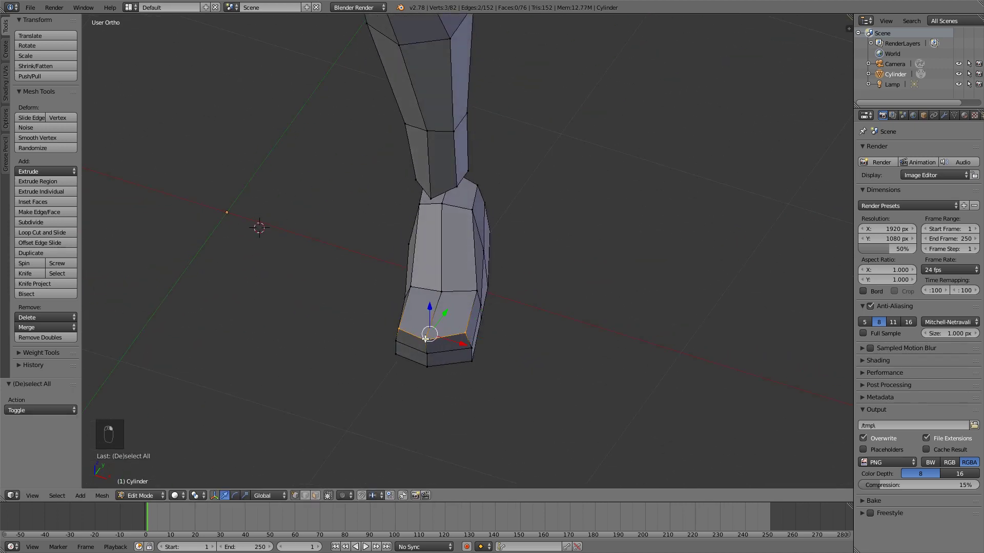
{"action": "right_click", "coordinate": [435, 292], "text": "shift"}
{"action": "right_click", "coordinate": [411, 288], "text": "shift"}
{"action": "right_click", "coordinate": [474, 290], "text": "shift"}
{"action": "key", "text": "s"}
{"action": "left_click", "coordinate": [525, 311]}
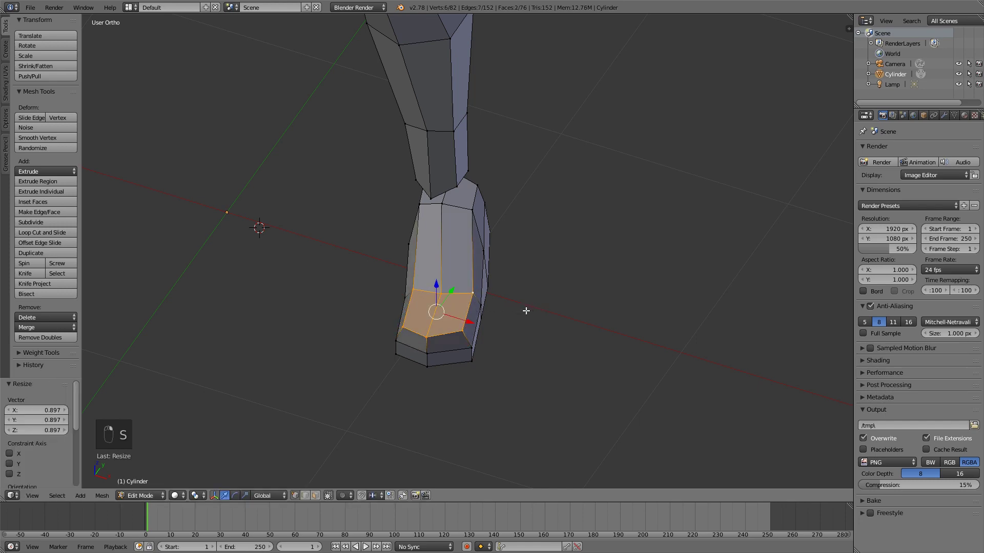
{"action": "key", "text": "a"}
- Rip the mesh along the vertical edge loop between toes and instep, and shift the toe block's ripped edge -0.018 in Y
{"action": "middle_click_drag", "start_coordinate": [525, 311], "coordinate": [574, 294]}
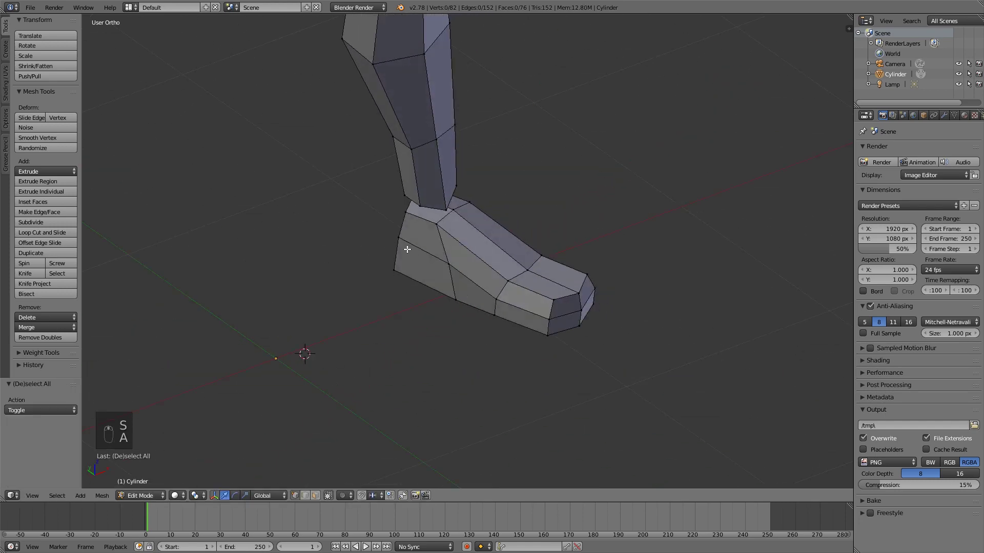
{"action": "key", "text": "KP_3"}
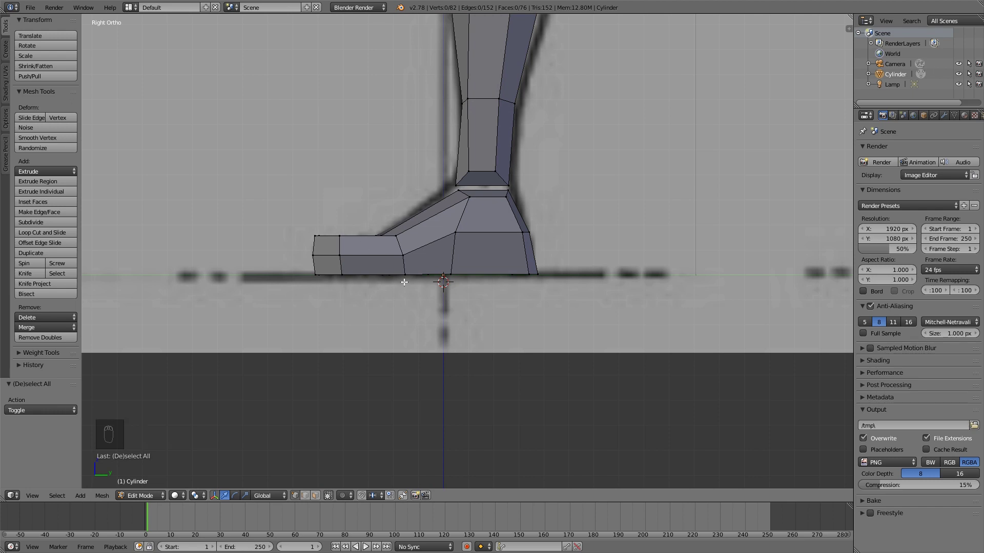
{"action": "scroll", "coordinate": [405, 282], "scroll_direction": "up", "scroll_amount": 4}
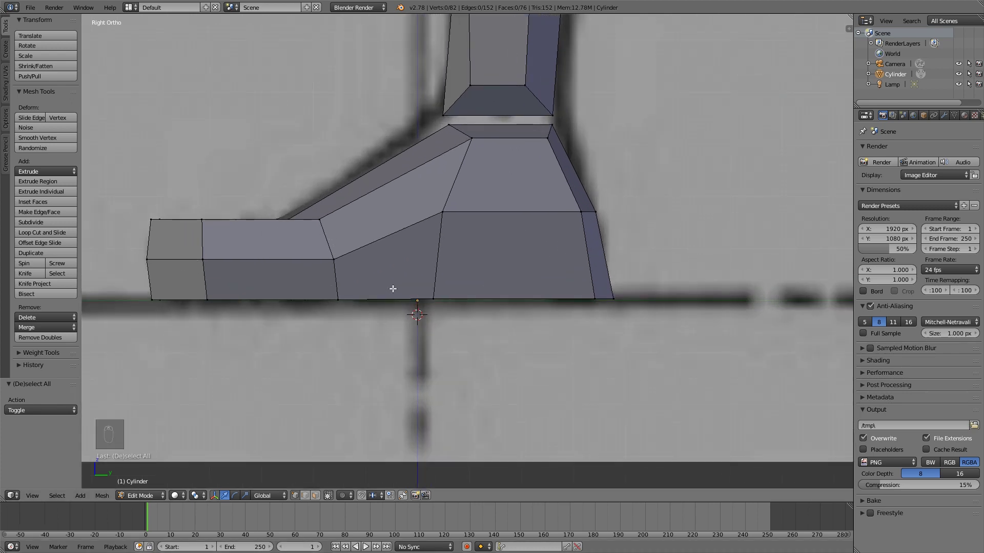
{"action": "middle_click_drag", "start_coordinate": [391, 287], "coordinate": [509, 315], "text": "shift"}
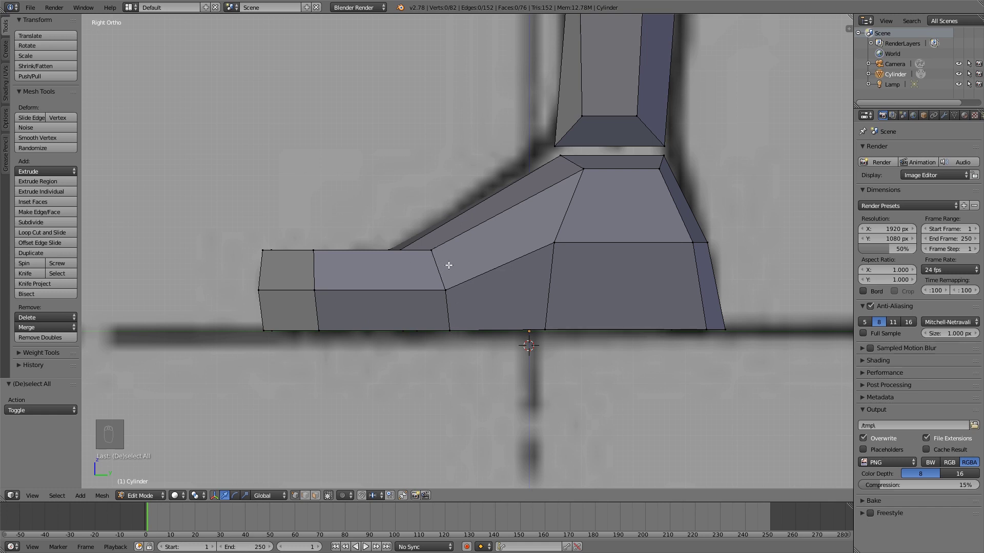
{"action": "right_click", "coordinate": [498, 276], "text": "alt"}
{"action": "key", "text": "z"}
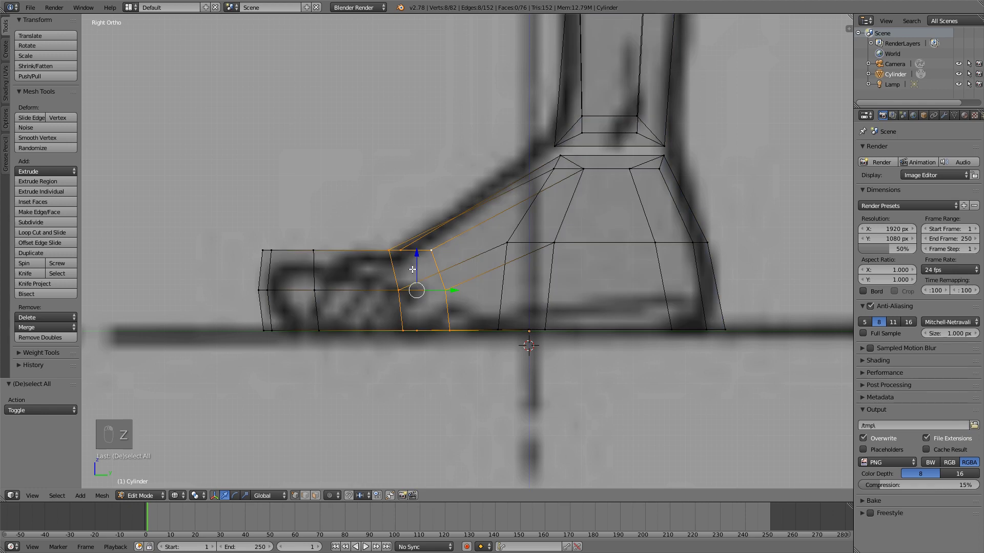
{"action": "middle_click_drag", "start_coordinate": [412, 268], "coordinate": [516, 272]}
{"action": "middle_click_drag", "start_coordinate": [571, 288], "coordinate": [453, 290]}
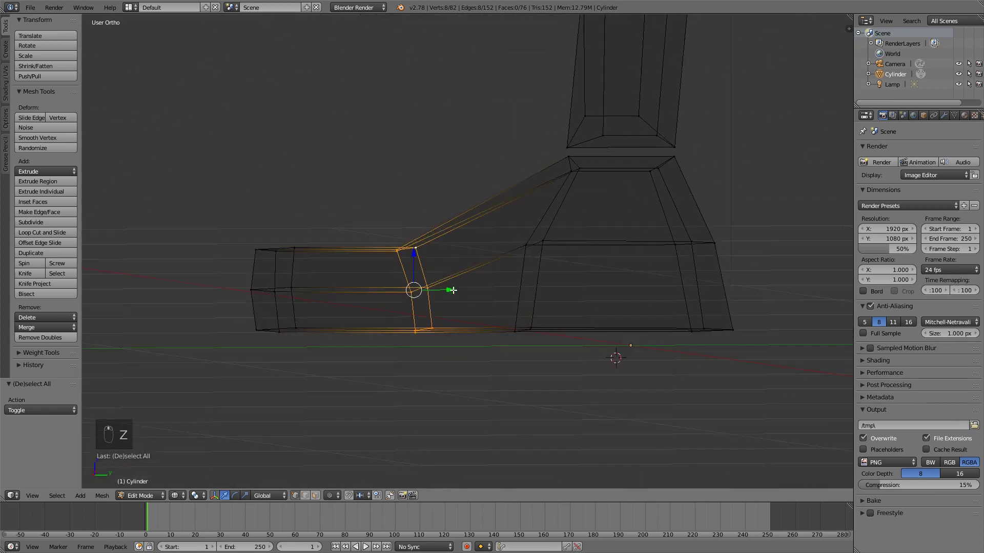
{"action": "key", "text": "KP_3"}
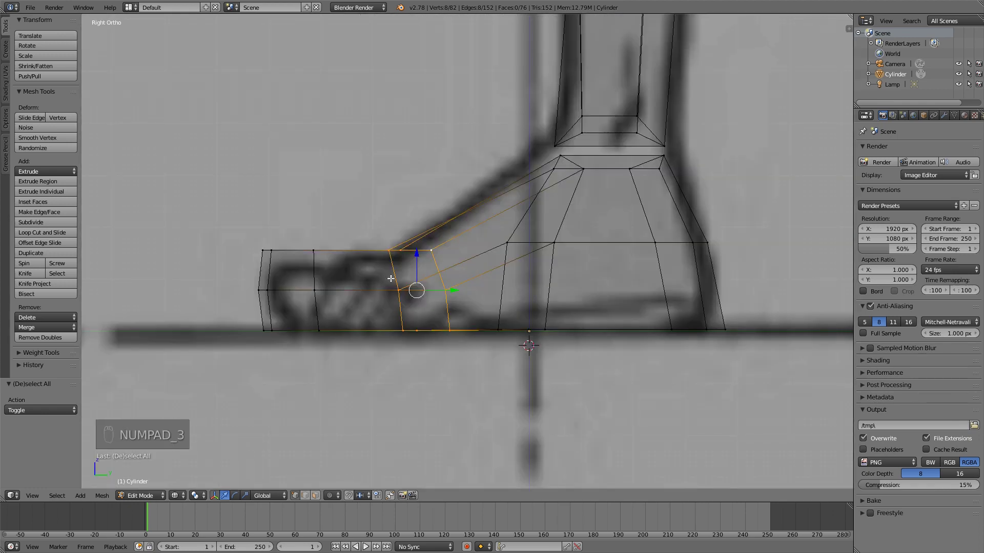
{"action": "key", "text": "v"}
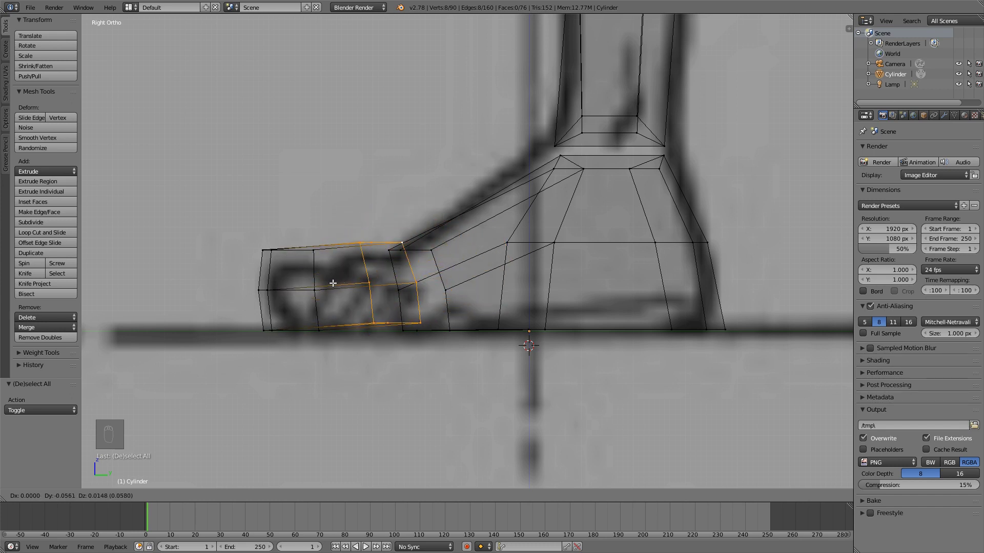
{"action": "right_click", "coordinate": [407, 278]}
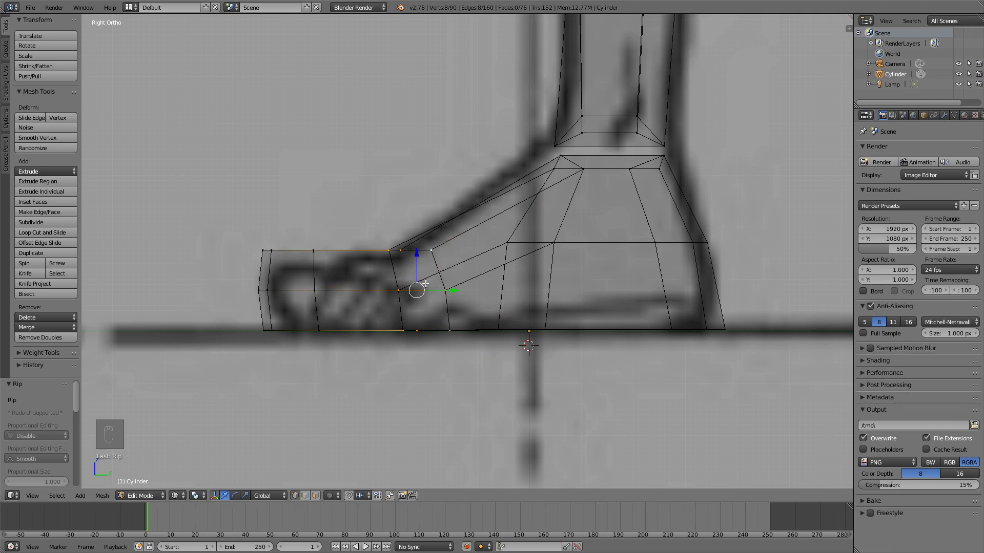
{"action": "left_click_drag", "start_coordinate": [452, 291], "coordinate": [444, 292]}
- Close the toe block's open end by joining two opposite rim vertices with an edge and filling the loop with faces
{"action": "middle_click_drag", "start_coordinate": [445, 220], "coordinate": [404, 269]}
{"action": "right_click", "coordinate": [396, 275]}
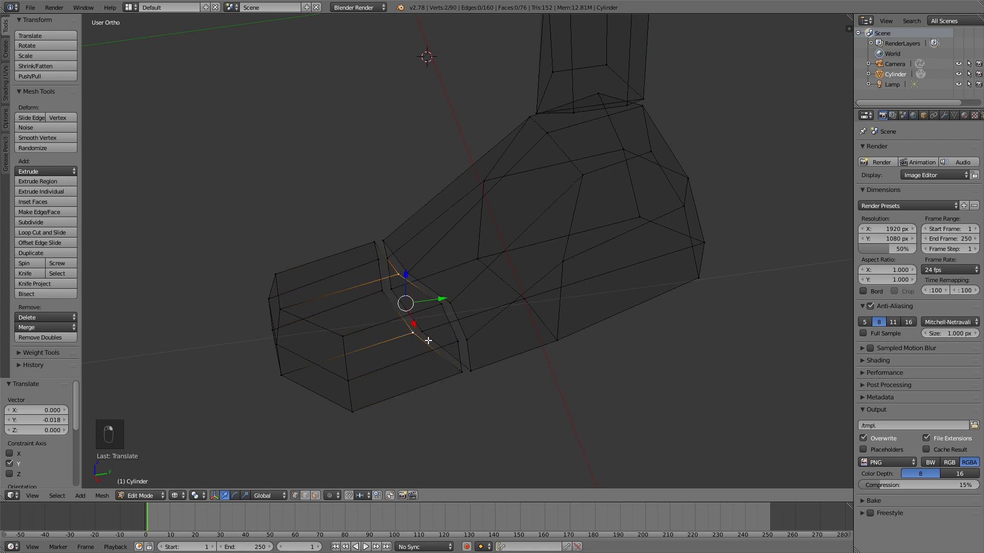
{"action": "key", "text": "f"}
{"action": "key", "text": "a"}
{"action": "right_click", "coordinate": [411, 340], "text": "alt"}
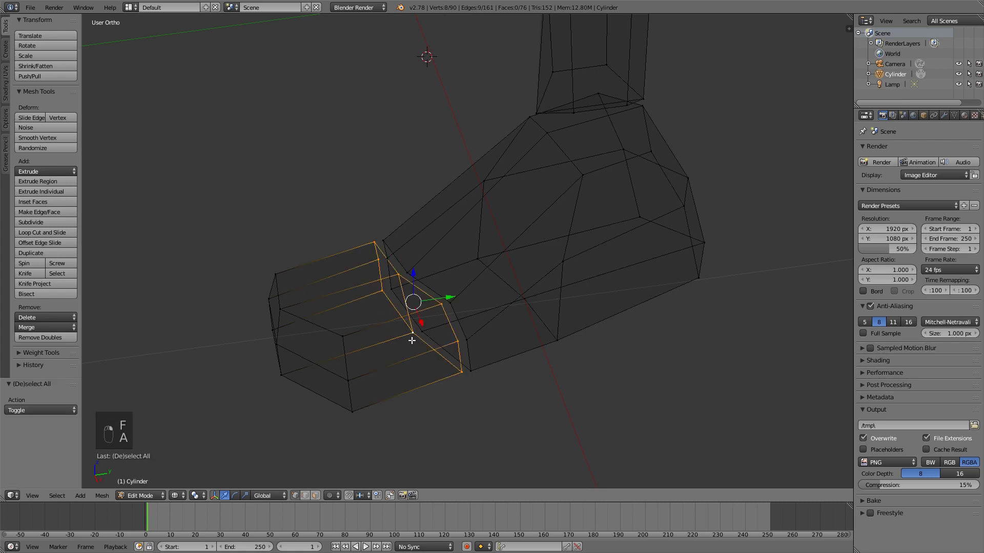
{"action": "key", "text": "f"}
{"action": "key", "text": "a"}
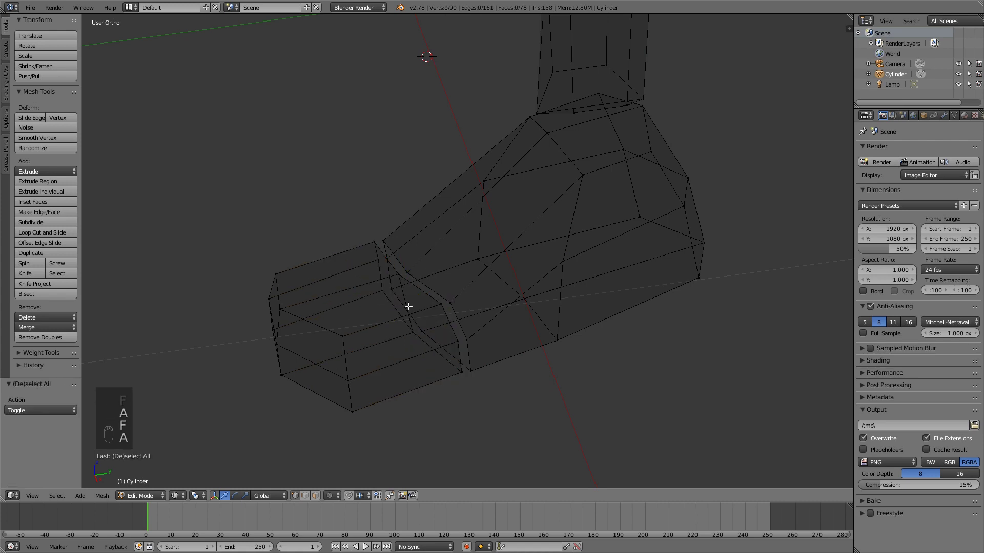
- Close the open front of the main foot with a dividing edge and two faces, and return to solid shading
{"action": "right_click", "coordinate": [409, 267]}
{"action": "key", "text": "f"}
{"action": "key", "text": "a"}
{"action": "right_click", "coordinate": [437, 294], "text": "alt"}
{"action": "key", "text": "f"}
{"action": "key", "text": "a"}
{"action": "key", "text": "z"}
{"action": "mouse_move", "coordinate": [487, 263]}
{"action": "middle_mouse_down"}
{"action": "mouse_move", "coordinate": [516, 325]}
{"action": "mouse_move", "coordinate": [448, 309]}
{"action": "mouse_move", "coordinate": [435, 286]}
{"action": "mouse_move", "coordinate": [509, 259]}
{"action": "mouse_move", "coordinate": [530, 266]}
{"action": "middle_mouse_up"}
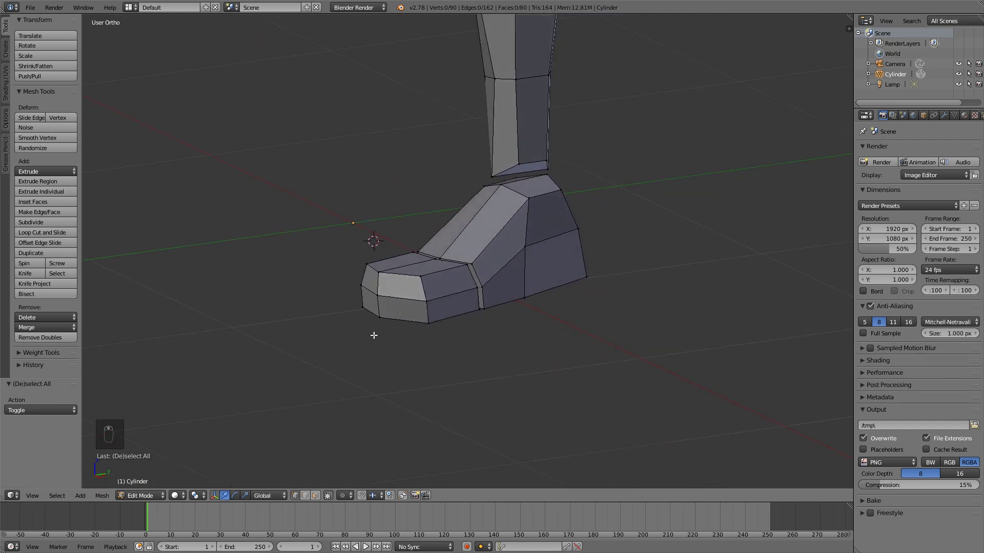
- Try tilting the separate toe block upward in side view and moving it -0.092 in Y and 0.088 in Z, and undo both changes
{"action": "middle_click_drag", "start_coordinate": [437, 275], "coordinate": [401, 283]}
{"action": "key", "text": "l"}
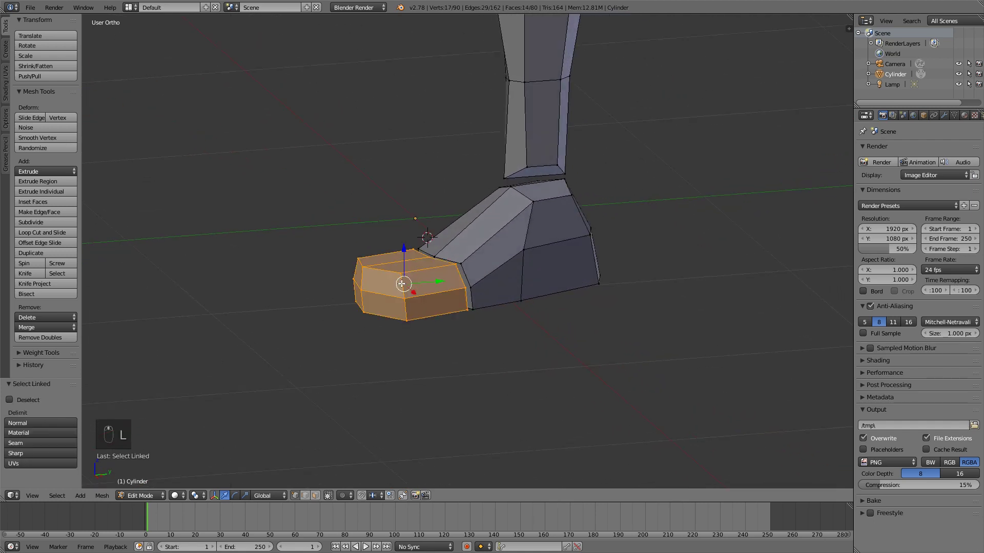
{"action": "key", "text": "KP_3"}
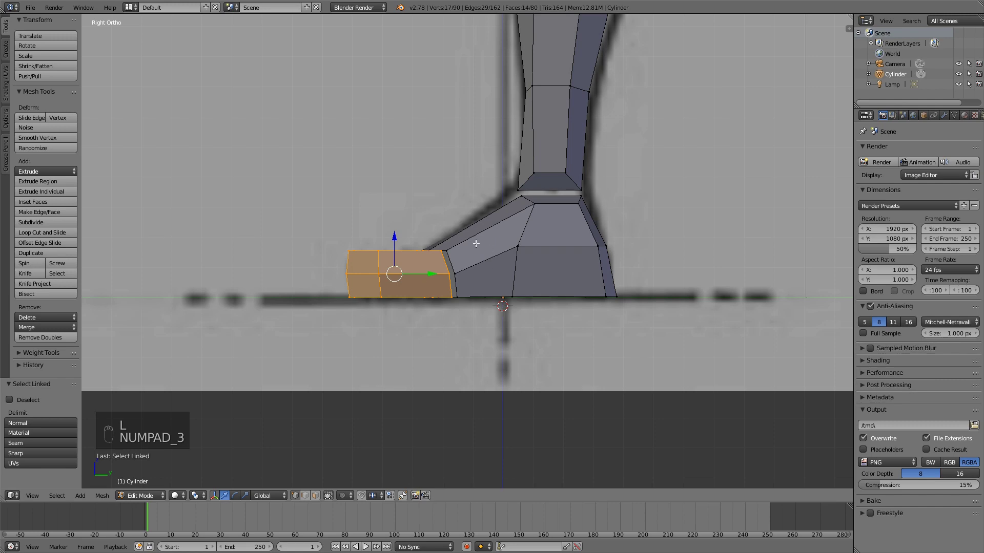
{"action": "key", "text": "r"}
{"action": "left_click", "coordinate": [461, 278]}
{"action": "key", "text": "g"}
{"action": "left_click", "coordinate": [451, 282]}
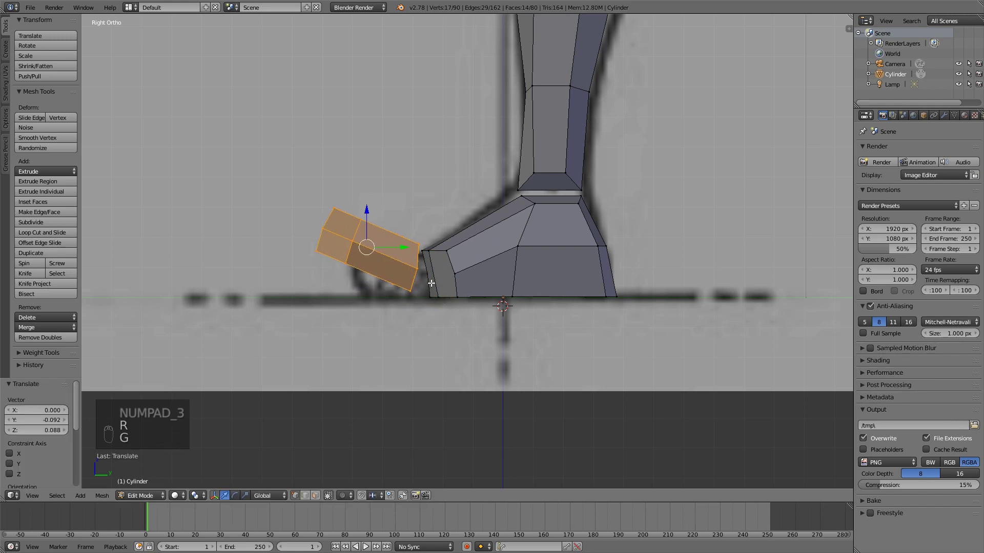
{"action": "mouse_move", "coordinate": [431, 283]}
{"action": "middle_mouse_down"}
{"action": "mouse_move", "coordinate": [485, 306]}
{"action": "mouse_move", "coordinate": [428, 297]}
{"action": "middle_mouse_up"}
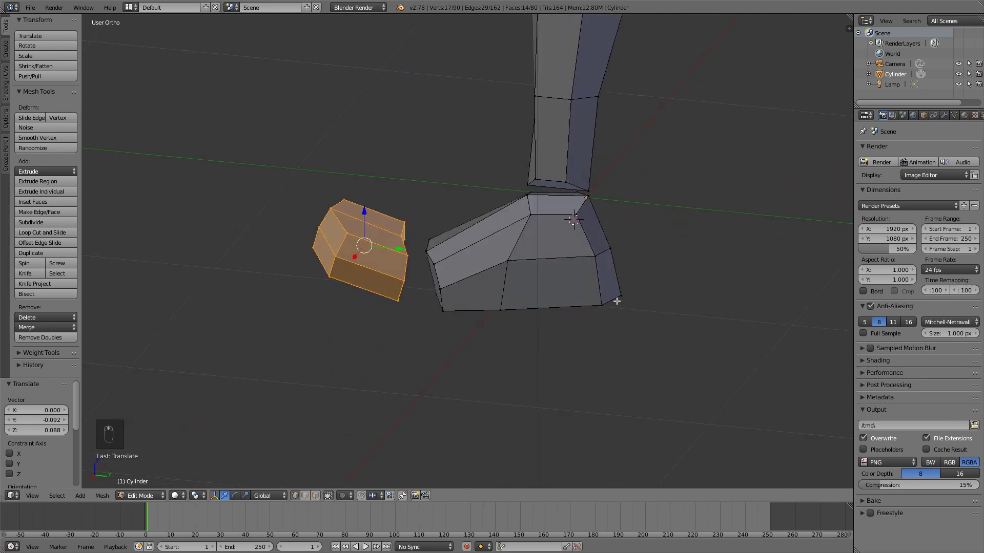
{"action": "key", "text": "ctrl+z"}
{"action": "key", "text": "ctrl+z"}
{"action": "scroll", "coordinate": [586, 276], "scroll_direction": "down", "scroll_amount": 3}
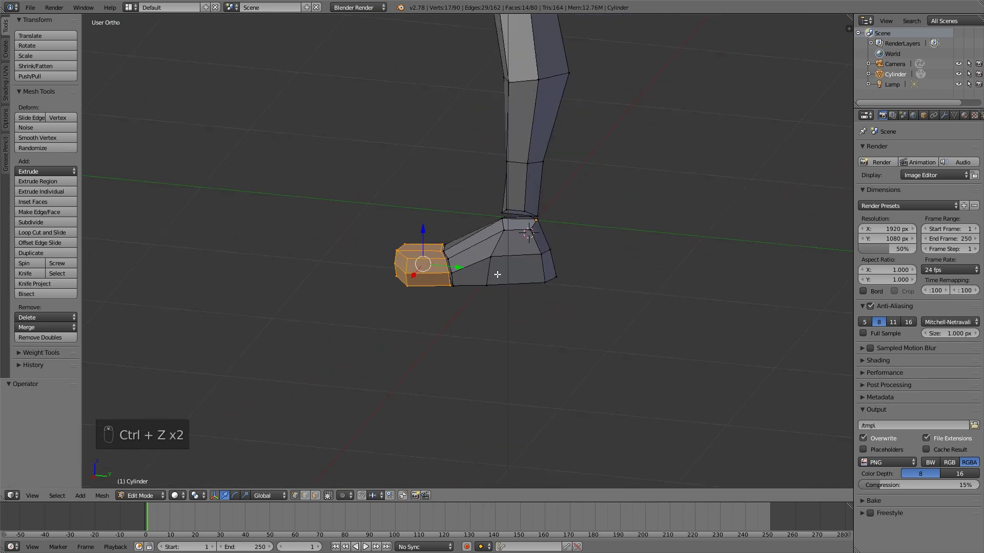
{"action": "key", "text": "a"}
- Add a Mirror modifier to the leg and foot mesh, using the front view for comparison with the reference figure
{"action": "middle_click_drag", "start_coordinate": [455, 231], "coordinate": [493, 253]}
{"action": "scroll", "coordinate": [507, 224], "scroll_direction": "down", "scroll_amount": 6}
{"action": "key", "text": "KP_1"}
{"action": "key", "text": "KP_0"}
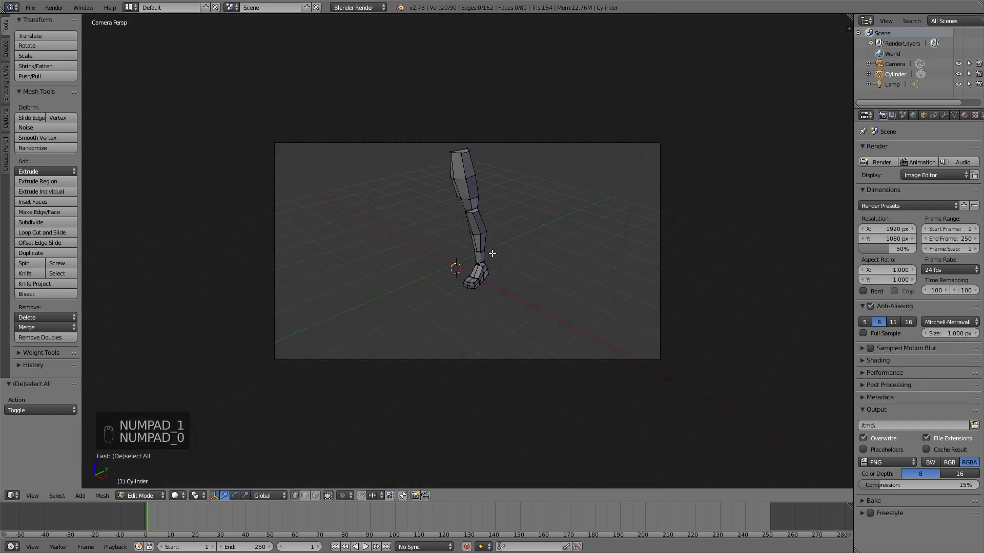
{"action": "key", "text": "KP_1"}
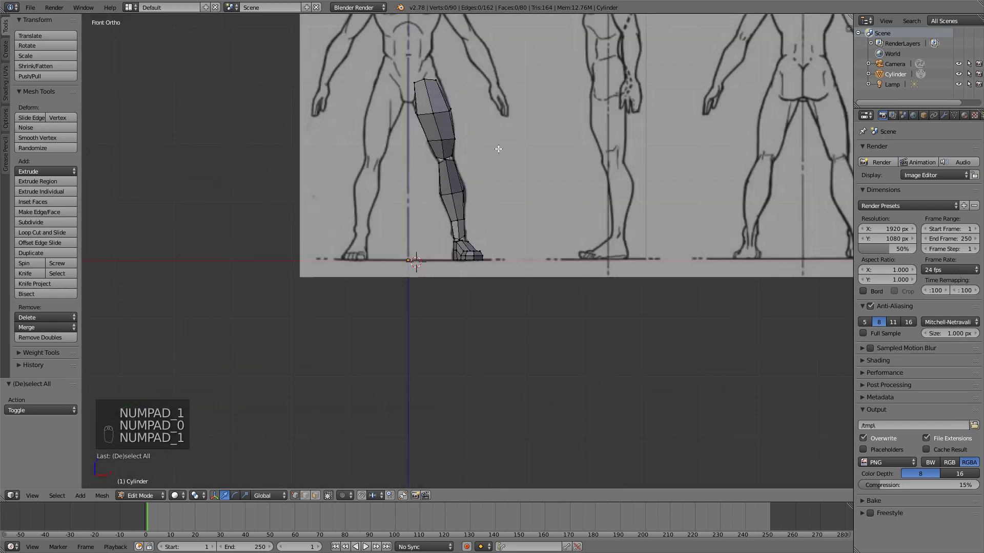
{"action": "middle_click_drag", "start_coordinate": [440, 125], "coordinate": [477, 262], "text": "shift"}
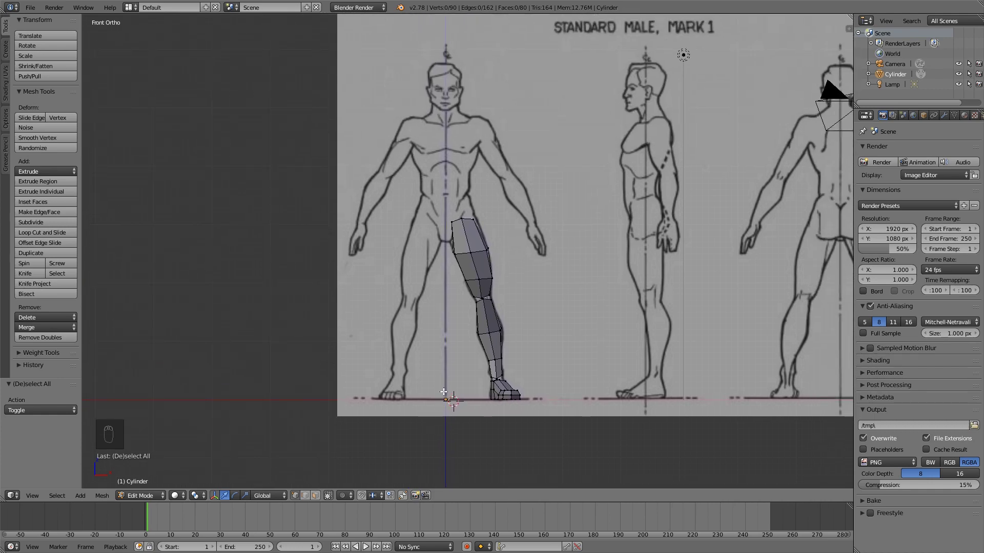
{"action": "left_click", "coordinate": [942, 115]}
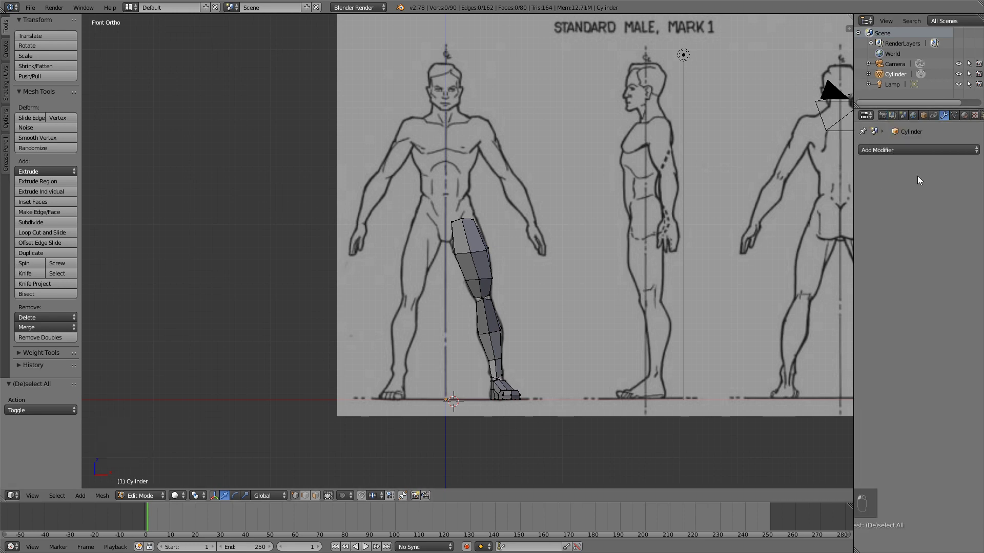
{"action": "left_click", "coordinate": [951, 150]}
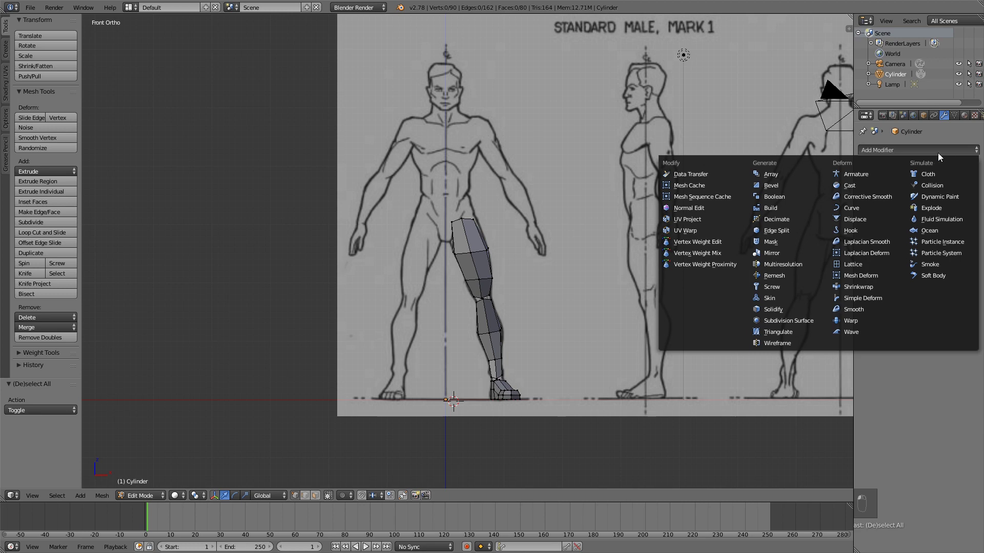
{"action": "left_click", "coordinate": [789, 253]}
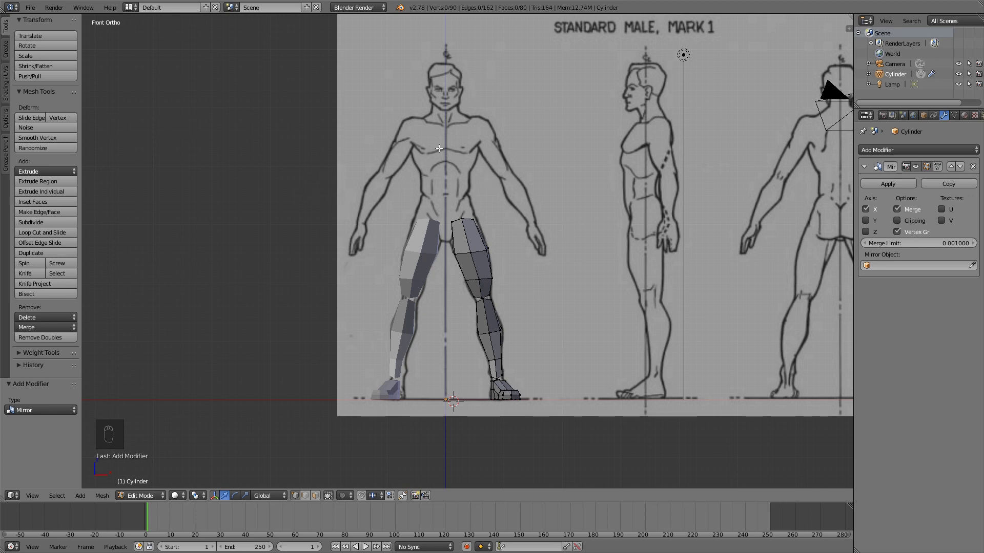
- Check the mirrored legs against the front reference and in perspective, and switch from Edit Mode to Object Mode
{"action": "scroll", "coordinate": [650, 177], "scroll_direction": "up", "scroll_amount": 2}
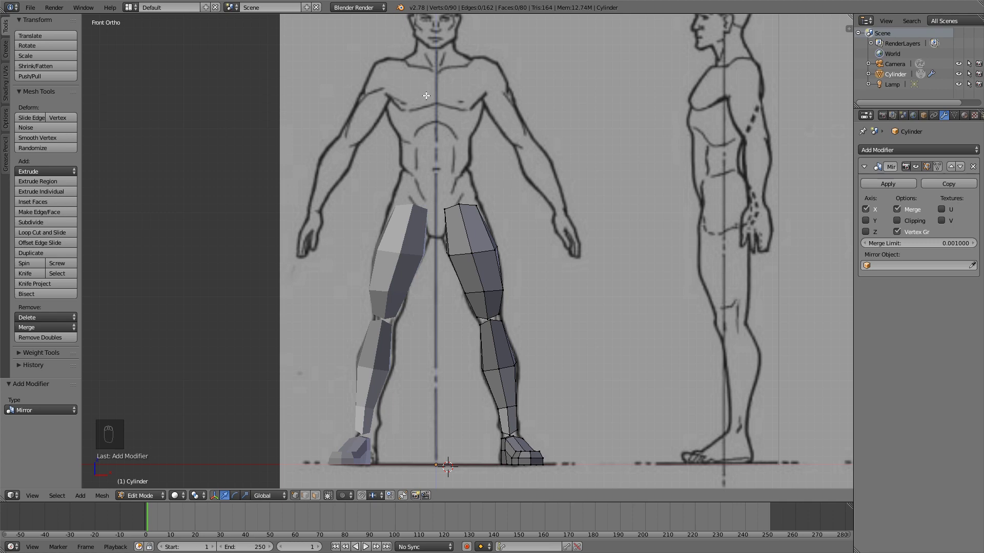
{"action": "middle_click_drag", "start_coordinate": [470, 79], "coordinate": [492, 130], "text": "shift"}
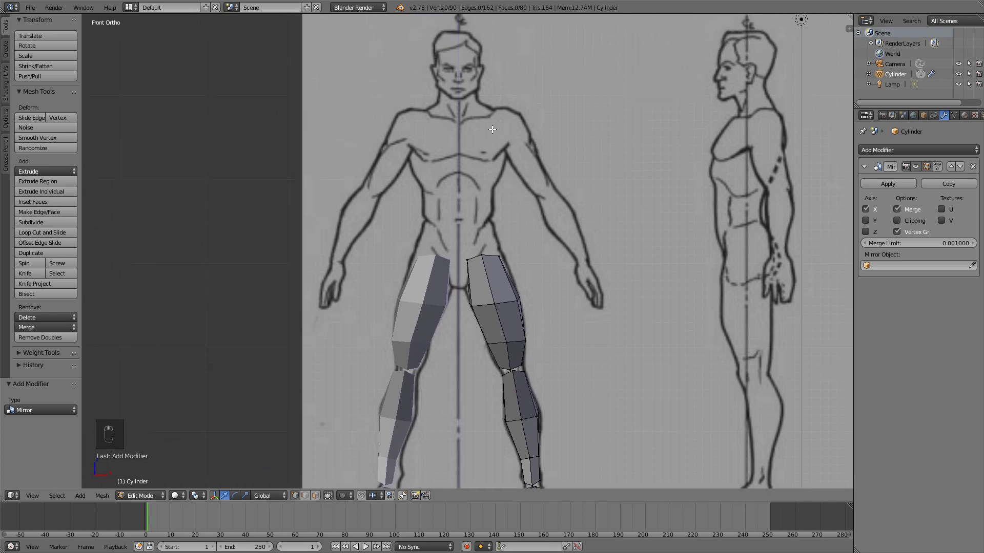
{"action": "scroll", "coordinate": [495, 241], "scroll_direction": "down", "scroll_amount": 3}
{"action": "middle_click_drag", "start_coordinate": [494, 241], "coordinate": [542, 238]}
{"action": "key", "text": "Tab"}
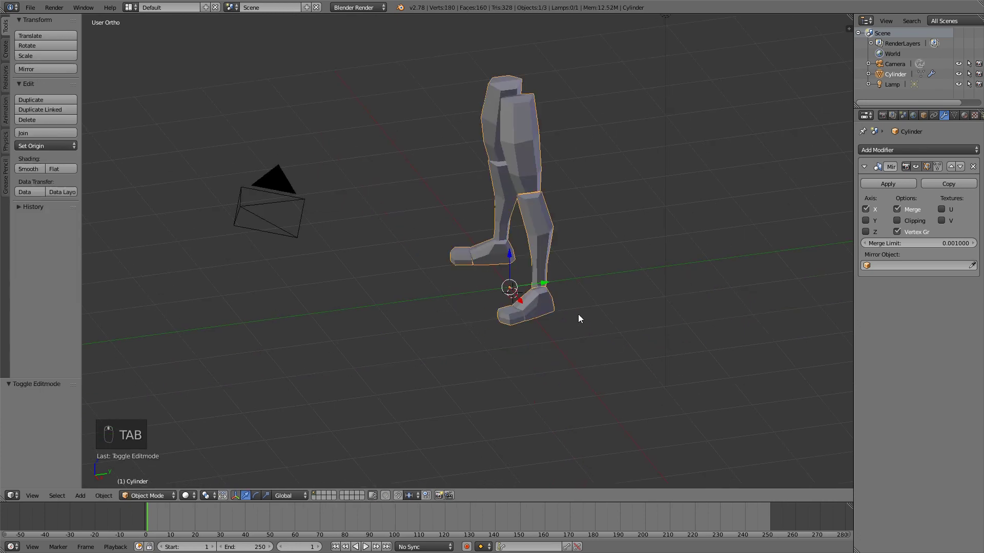
- Clear the selection, show the full figure in front view, and snap the 3D cursor to the scene centre
{"action": "key", "text": "a"}
{"action": "key", "text": "a"}
{"action": "middle_click_drag", "start_coordinate": [578, 319], "coordinate": [540, 300]}
{"action": "key", "text": "KP_1"}
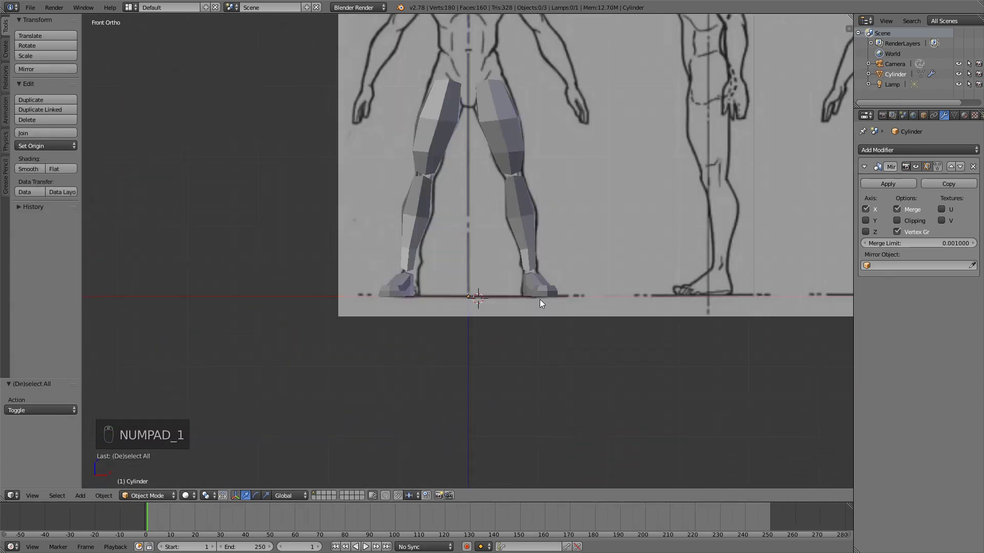
{"action": "middle_click_drag", "start_coordinate": [545, 217], "coordinate": [536, 332], "text": "shift"}
{"action": "middle_click_drag", "start_coordinate": [457, 72], "coordinate": [427, 133], "text": "shift"}
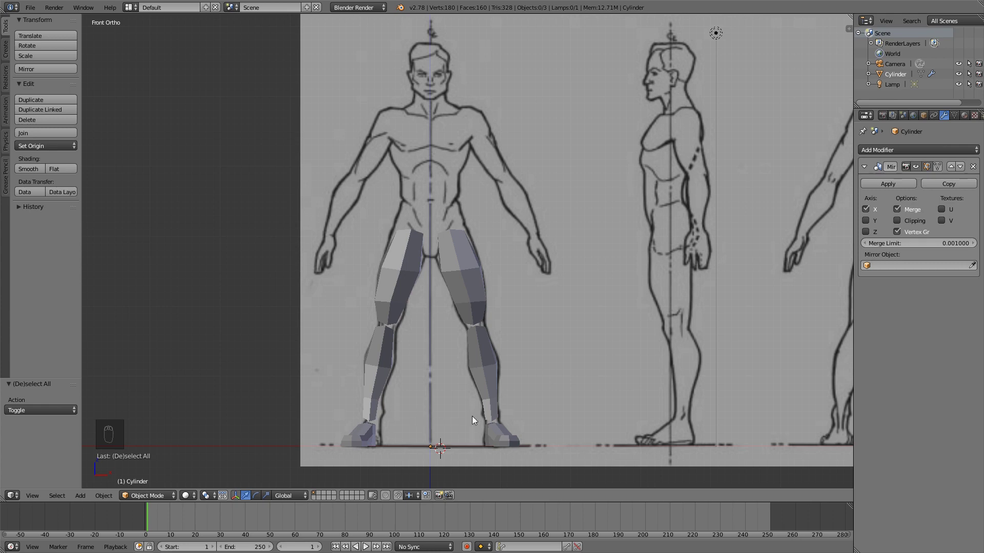
{"action": "middle_click_drag", "start_coordinate": [472, 419], "coordinate": [477, 388], "text": "shift"}
{"action": "key", "text": "shift+s"}
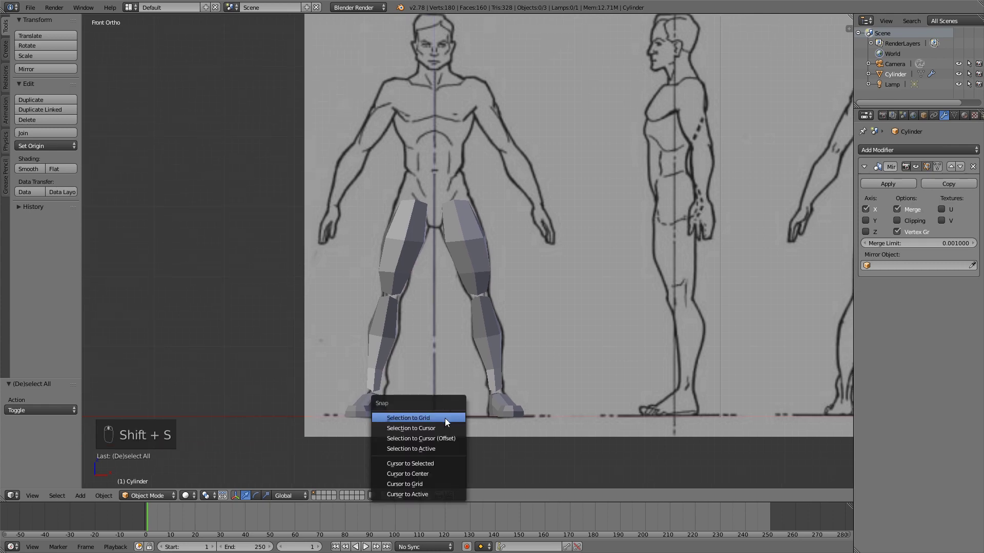
{"action": "left_click", "coordinate": [432, 477]}
- Try adding a six-sided cylinder as a separate object at the cursor, and delete it
{"action": "key", "text": "shift+a"}
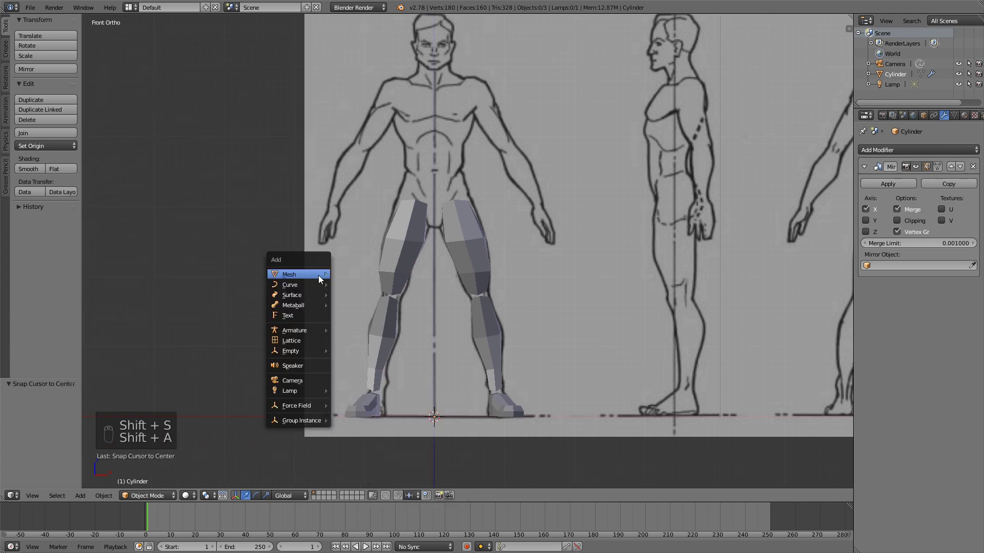
{"action": "mouse_move", "coordinate": [318, 275]}
{"action": "left_click", "coordinate": [373, 328]}
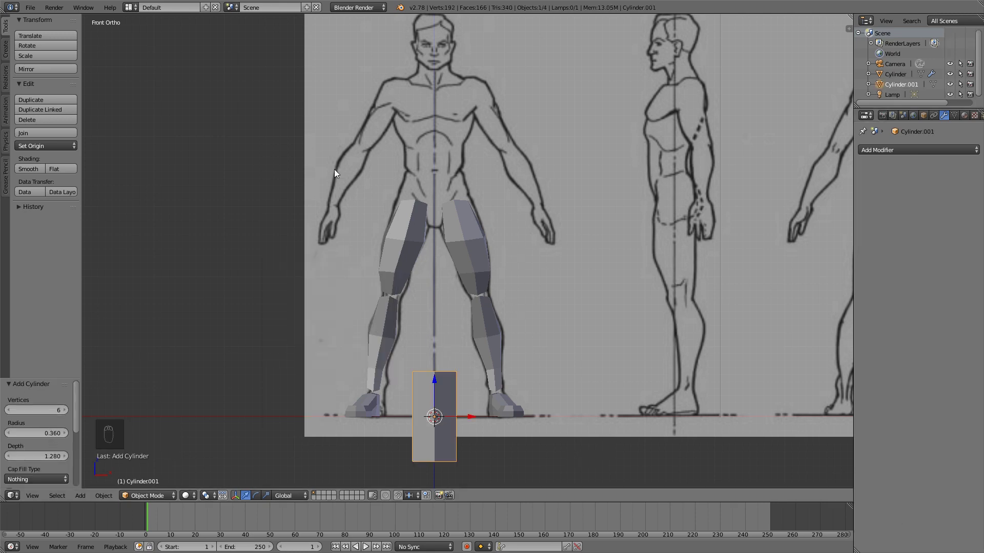
{"action": "key", "text": "x"}
{"action": "left_click", "coordinate": [503, 238]}
- Add an open six-sided cylinder of radius 0.360 and depth 1.280 inside the leg mesh in Edit Mode
{"action": "right_click", "coordinate": [476, 239]}
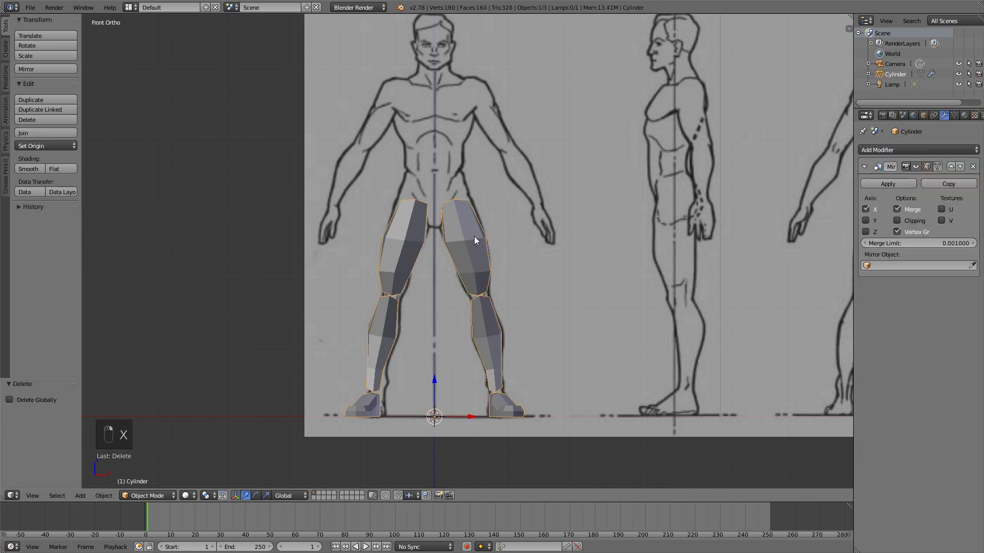
{"action": "key", "text": "Tab"}
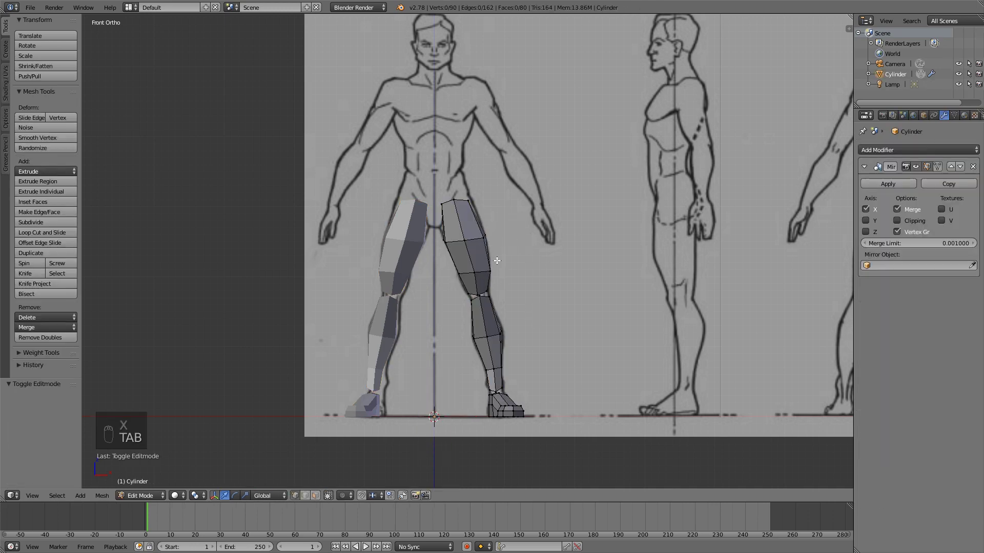
{"action": "key", "text": "shift+a"}
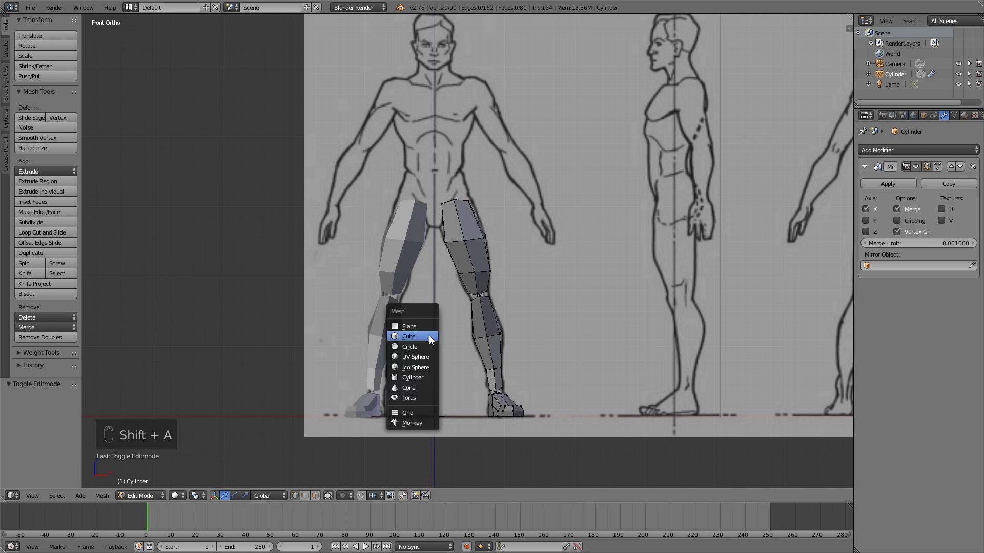
{"action": "left_click", "coordinate": [423, 377]}
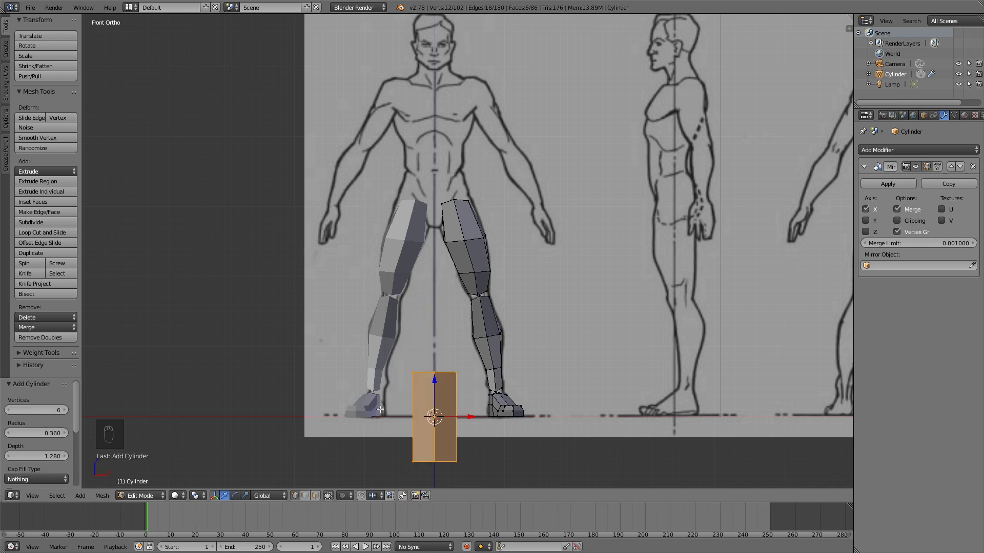
- Move the new cylinder up beside the reference torso and enable Clipping on the Mirror modifier
{"action": "key", "text": "g"}
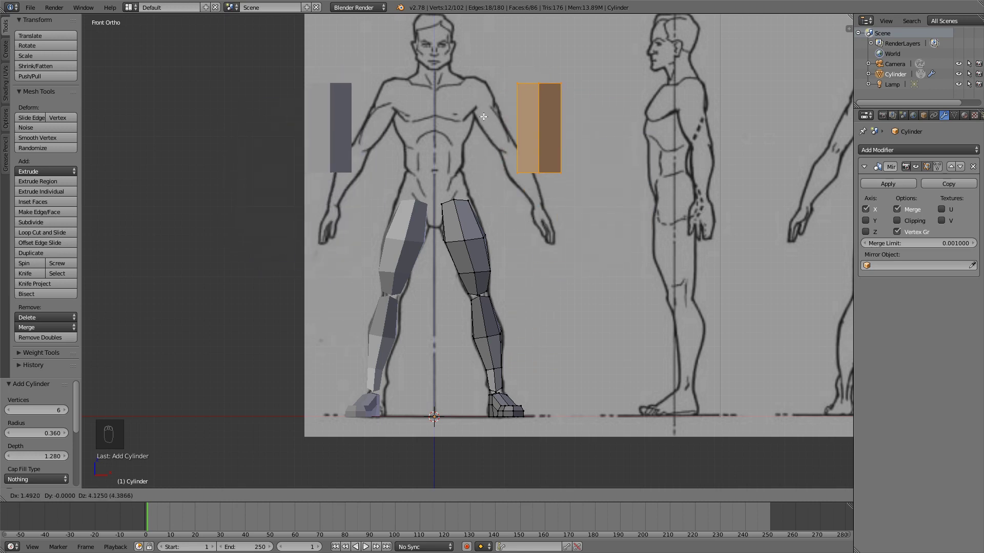
{"action": "left_click", "coordinate": [477, 117]}
{"action": "middle_click_drag", "start_coordinate": [556, 99], "coordinate": [544, 167], "text": "shift"}
- Try deleting the cylinder's inner-side vertices in solid shading, and undo the deletion
{"action": "key", "text": "a"}
{"action": "key", "text": "b"}
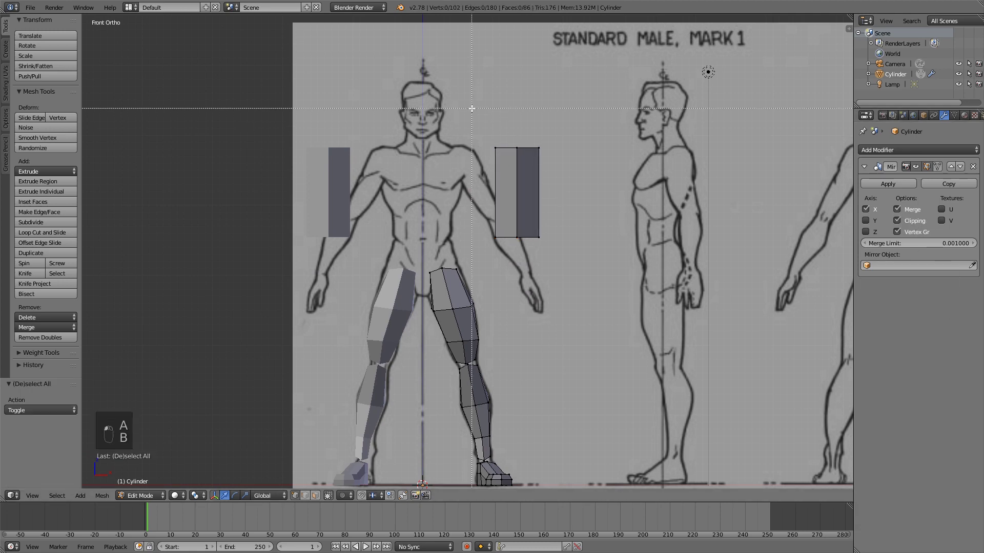
{"action": "left_click_drag", "start_coordinate": [478, 122], "coordinate": [500, 260]}
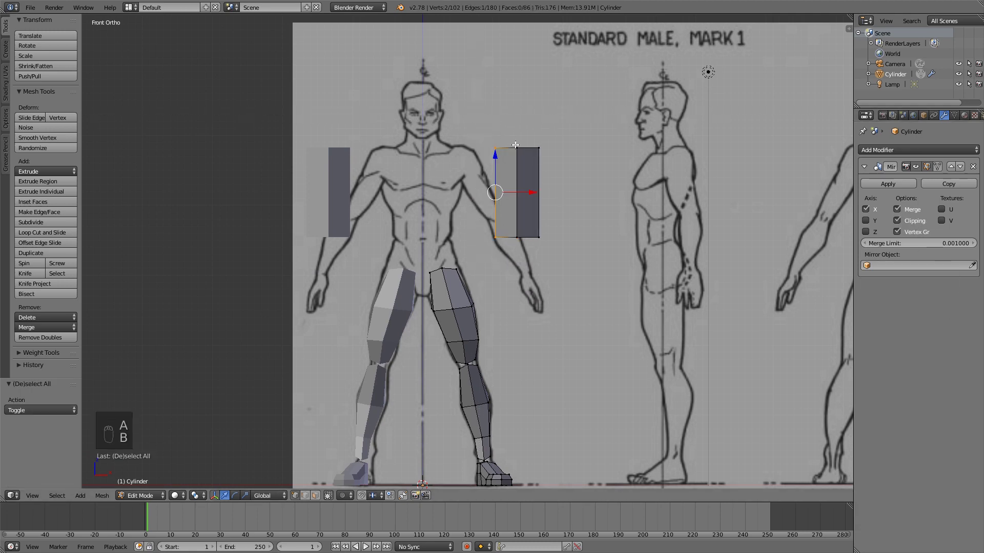
{"action": "key", "text": "x"}
{"action": "left_click", "coordinate": [451, 140]}
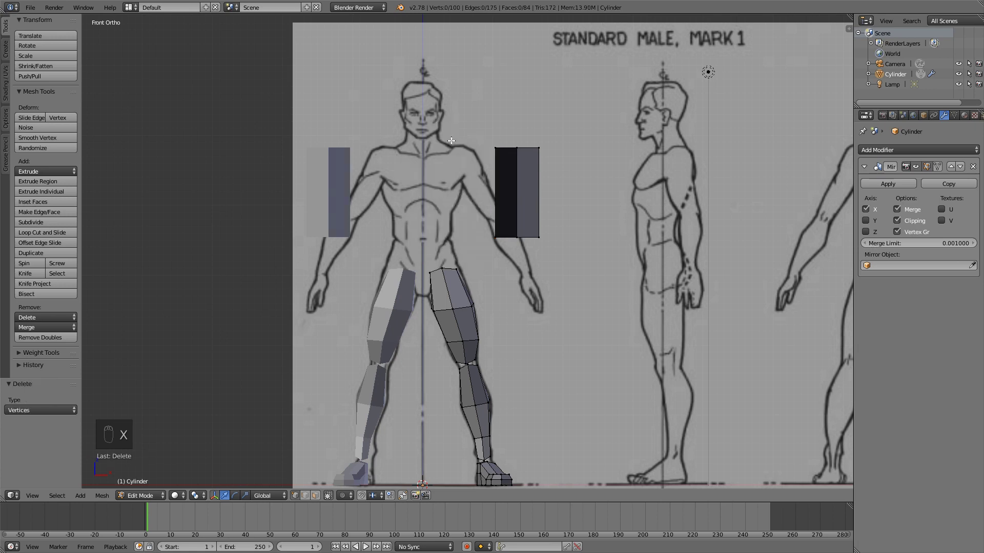
{"action": "key", "text": "b"}
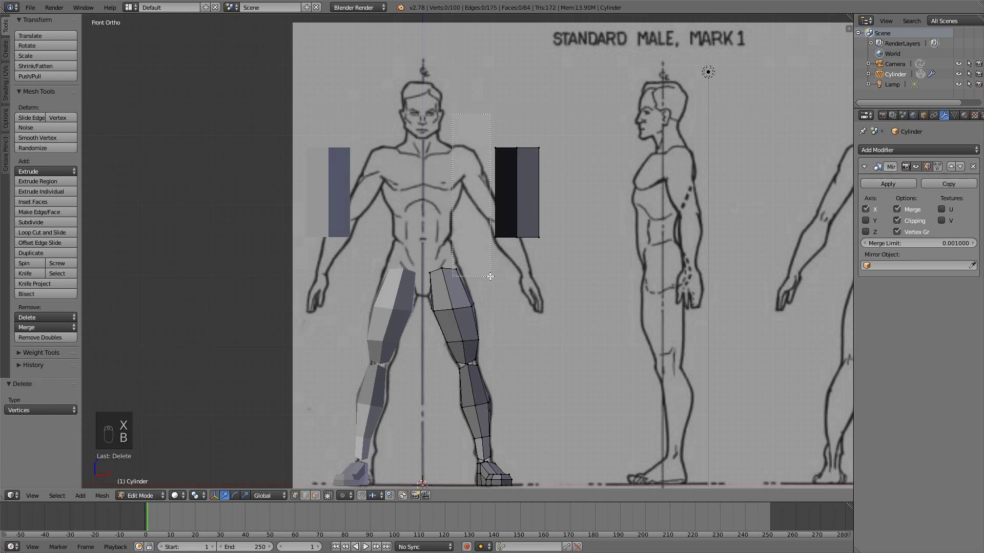
{"action": "left_click_drag", "start_coordinate": [486, 144], "coordinate": [498, 263]}
{"action": "key", "text": "x"}
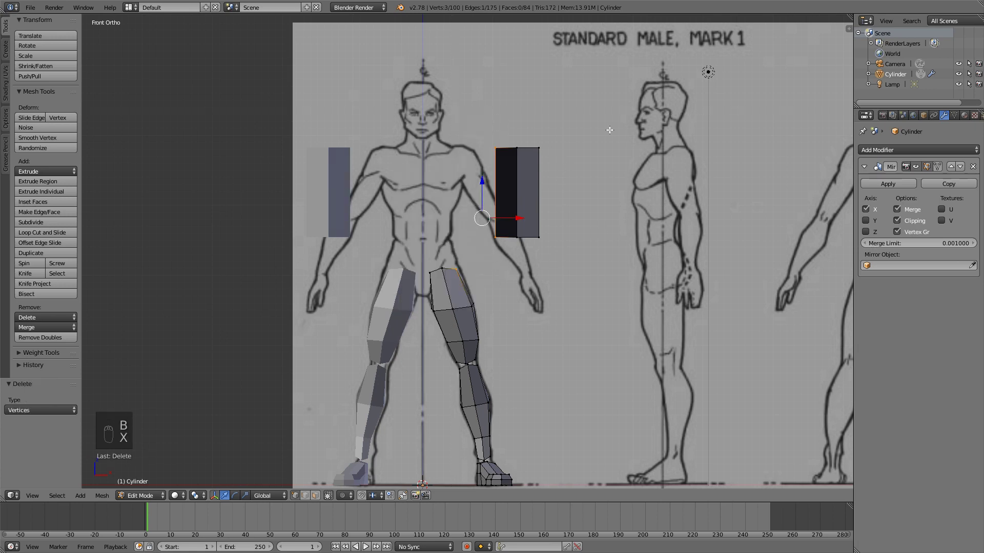
{"action": "key", "text": "ctrl+z"}
{"action": "key", "text": "ctrl+z"}
{"action": "key", "text": "ctrl+z"}
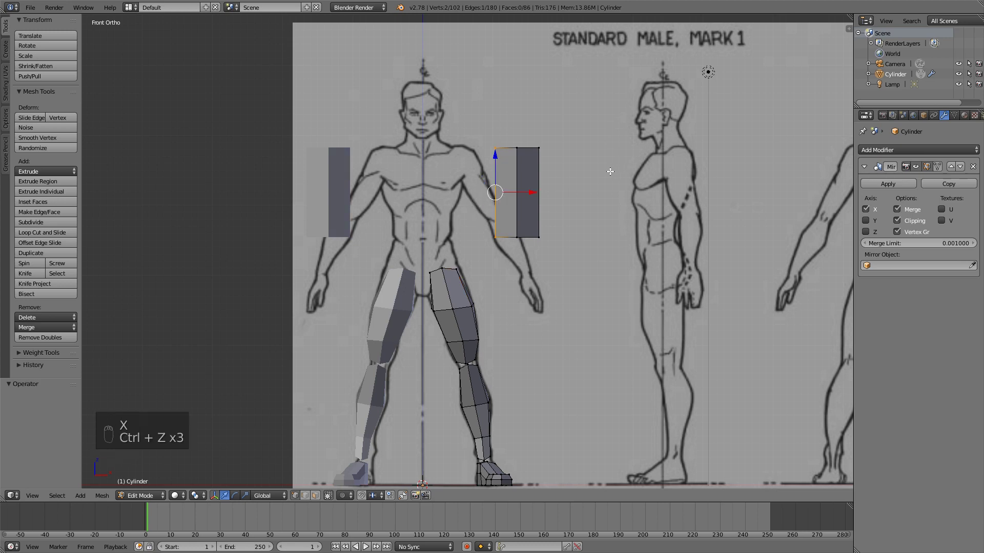
- In wireframe display, delete all the front and back vertices on the cylinder's side nearest the body
{"action": "key", "text": "a"}
{"action": "key", "text": "z"}
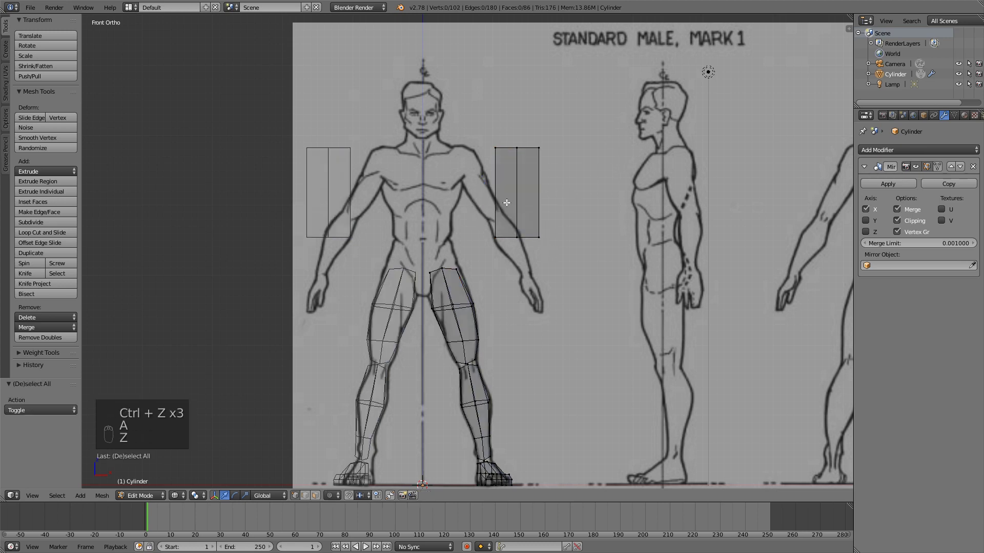
{"action": "key", "text": "b"}
{"action": "left_click_drag", "start_coordinate": [486, 138], "coordinate": [513, 245]}
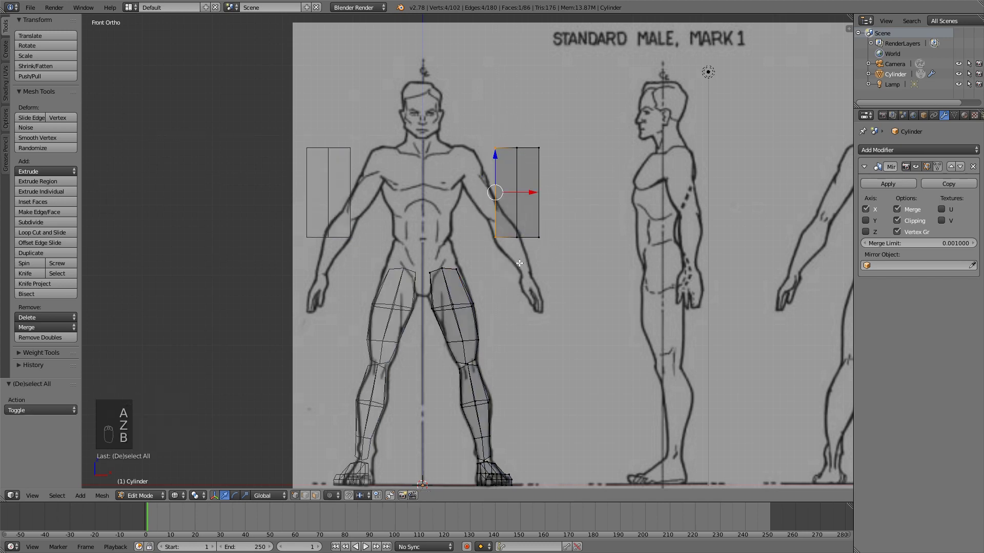
{"action": "key", "text": "x"}
{"action": "left_click", "coordinate": [597, 184]}
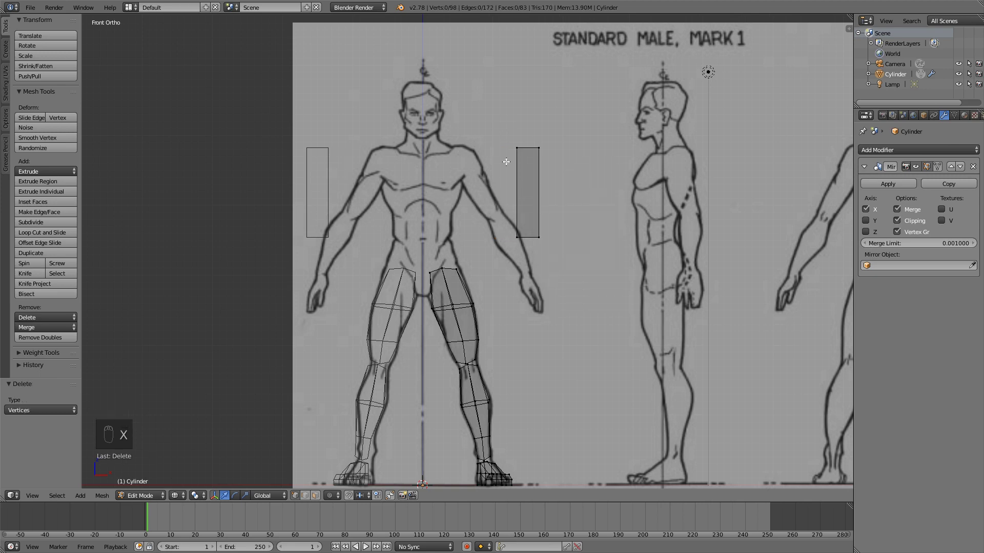
- Move the remaining half cylinder -1.402 along X so its open side meets the torso's centre line
{"action": "middle_click_drag", "start_coordinate": [483, 137], "coordinate": [540, 158], "text": "shift"}
{"action": "scroll", "coordinate": [537, 173], "scroll_direction": "up", "scroll_amount": 2}
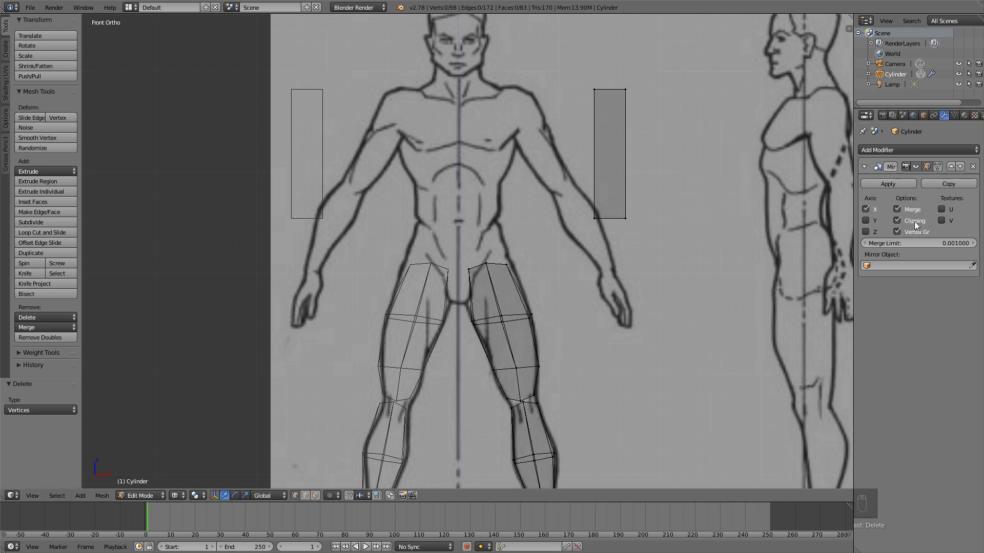
{"action": "key", "text": "n"}
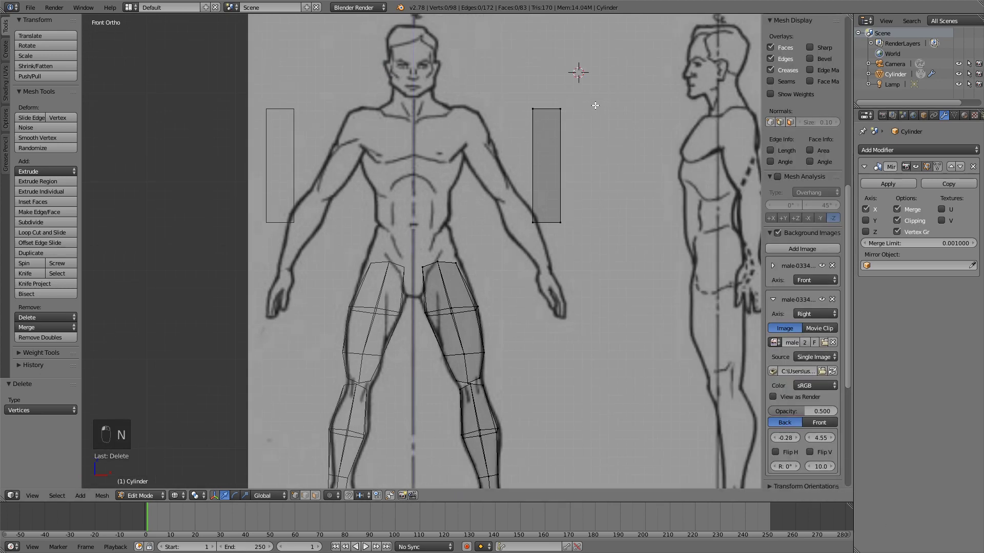
{"action": "key", "text": "n"}
{"action": "key", "text": "b"}
{"action": "left_click_drag", "start_coordinate": [571, 65], "coordinate": [661, 262]}
{"action": "left_click_drag", "start_coordinate": [643, 152], "coordinate": [507, 153]}
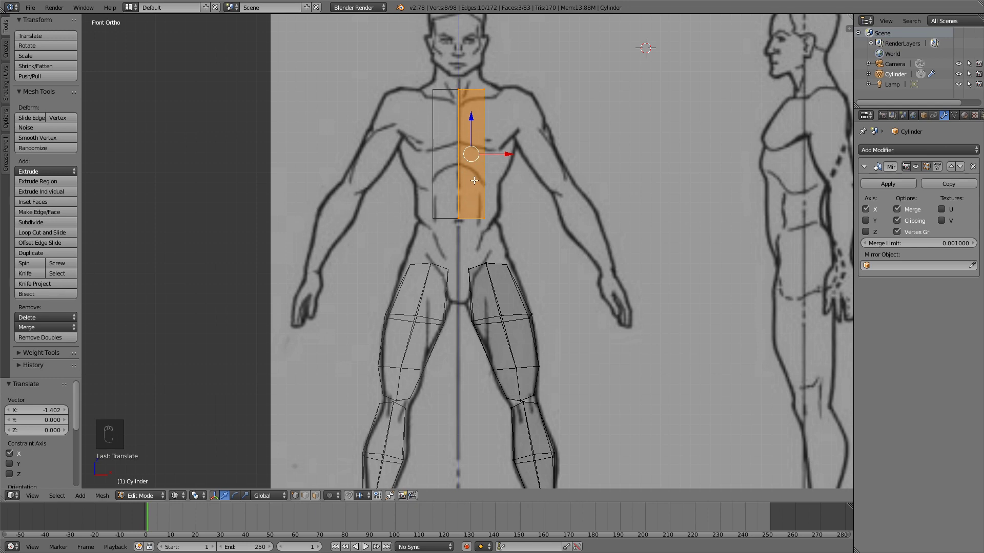
- Try moving the whole linked half torso block away from the centre line to test the clipping, and cancel the move
{"action": "scroll", "coordinate": [467, 173], "scroll_direction": "up", "scroll_amount": 3}
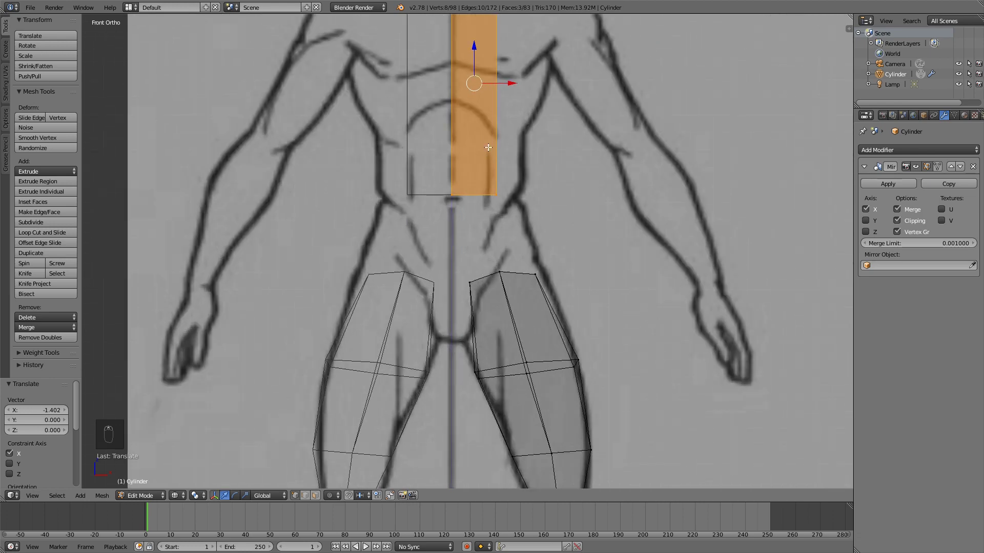
{"action": "key", "text": "a"}
{"action": "key", "text": "z"}
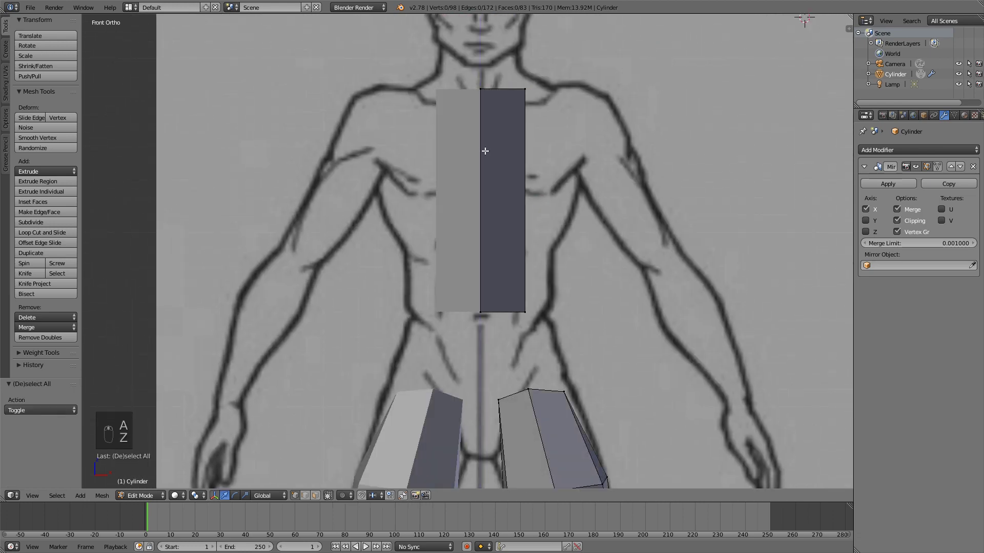
{"action": "scroll", "coordinate": [474, 124], "scroll_direction": "down", "scroll_amount": 2}
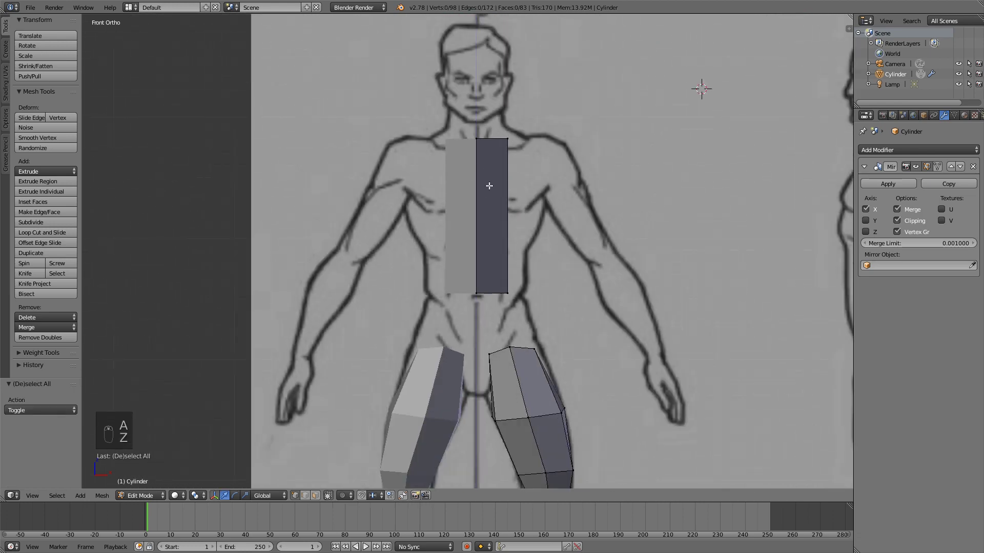
{"action": "key", "text": "b"}
{"action": "key", "text": "l"}
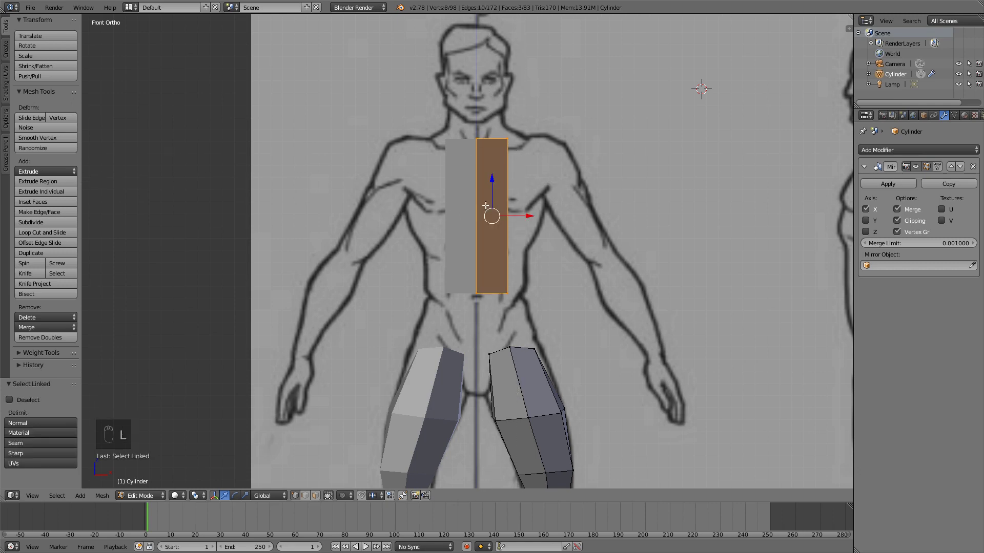
{"action": "key", "text": "g"}
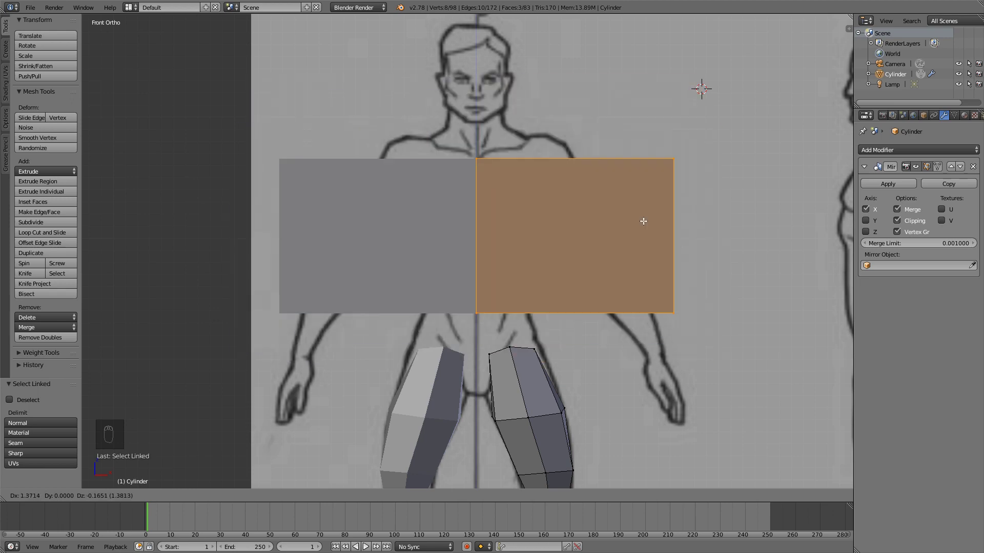
{"action": "key", "text": "Escape"}
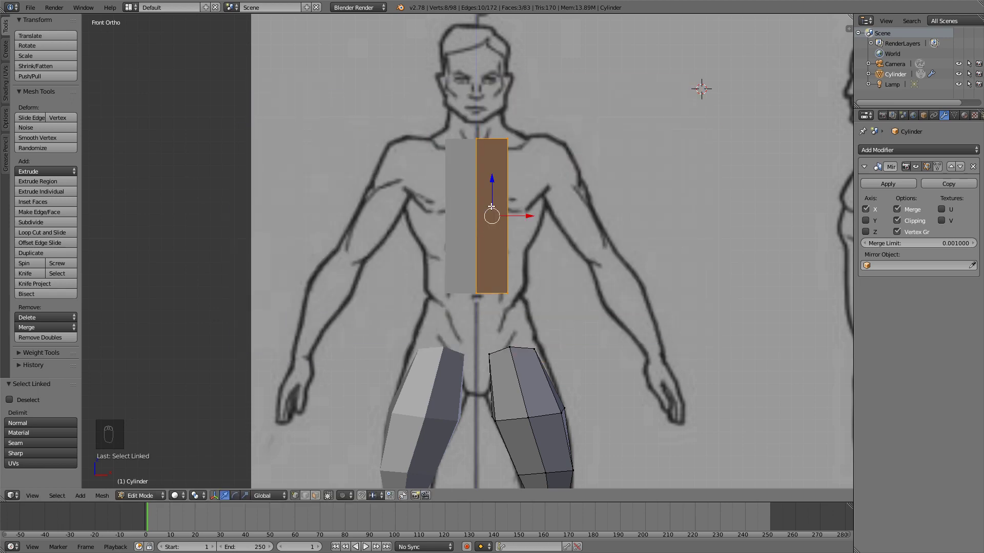
- Lower the bottom vertices of the half torso block by 0.440 along Z to the tops of the thighs
{"action": "middle_click_drag", "start_coordinate": [492, 233], "coordinate": [496, 198], "text": "shift"}
{"action": "key", "text": "z"}
{"action": "key", "text": "a"}
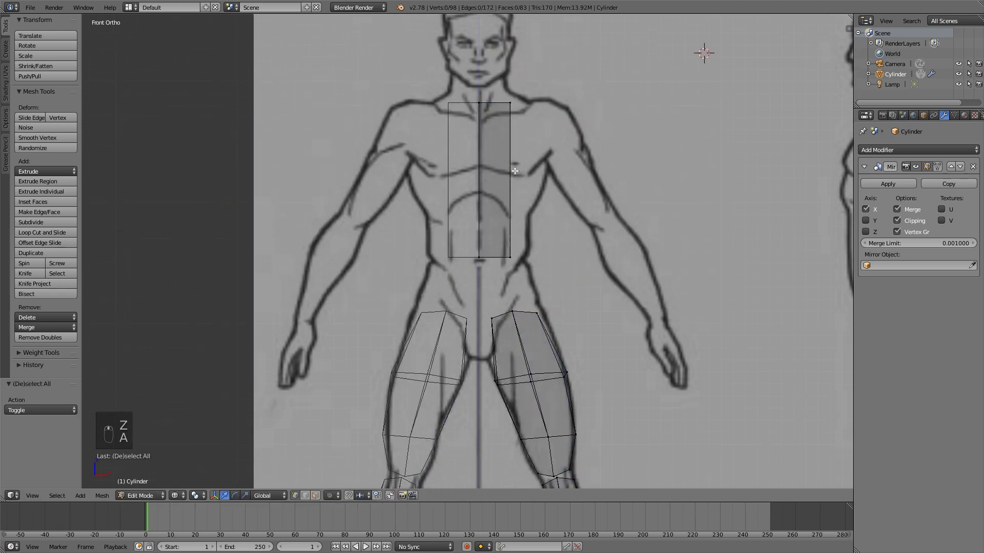
{"action": "key", "text": "b"}
{"action": "left_click_drag", "start_coordinate": [450, 210], "coordinate": [529, 272]}
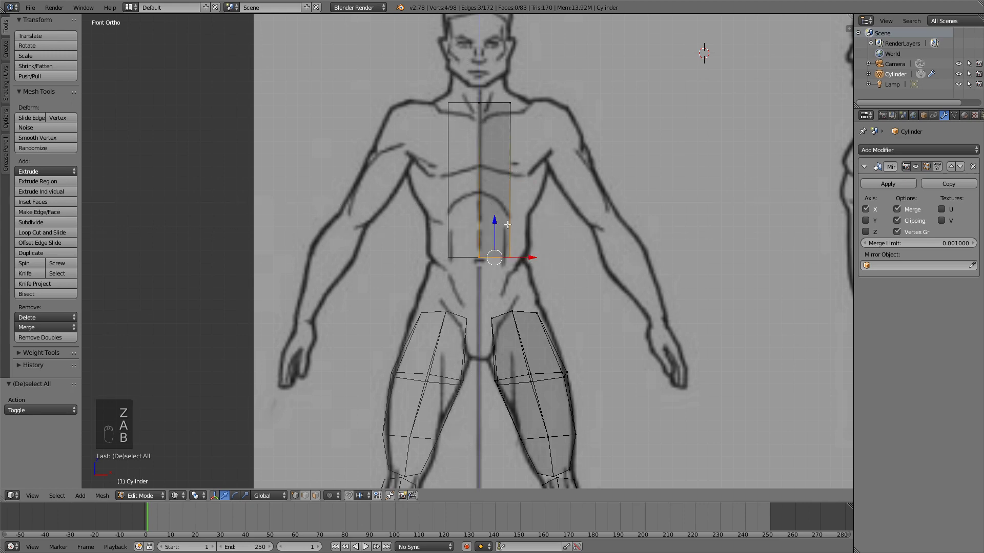
{"action": "left_click_drag", "start_coordinate": [507, 224], "coordinate": [510, 288]}
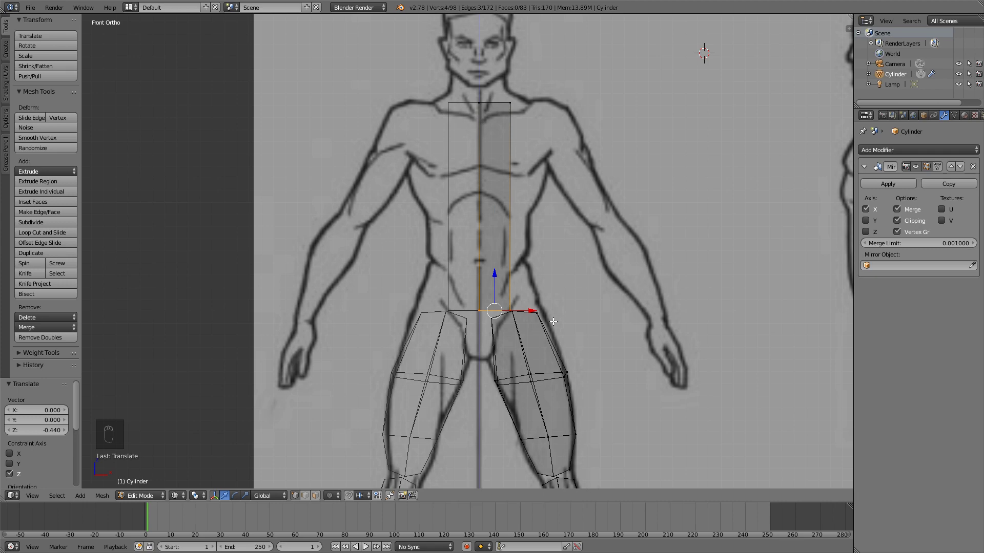
- Raise the top vertices of the half torso block by 0.034 along Z to the base of the neck
{"action": "middle_click_drag", "start_coordinate": [593, 271], "coordinate": [589, 227], "text": "shift"}
{"action": "middle_click_drag", "start_coordinate": [504, 94], "coordinate": [507, 153], "text": "shift"}
{"action": "key", "text": "a"}
{"action": "key", "text": "b"}
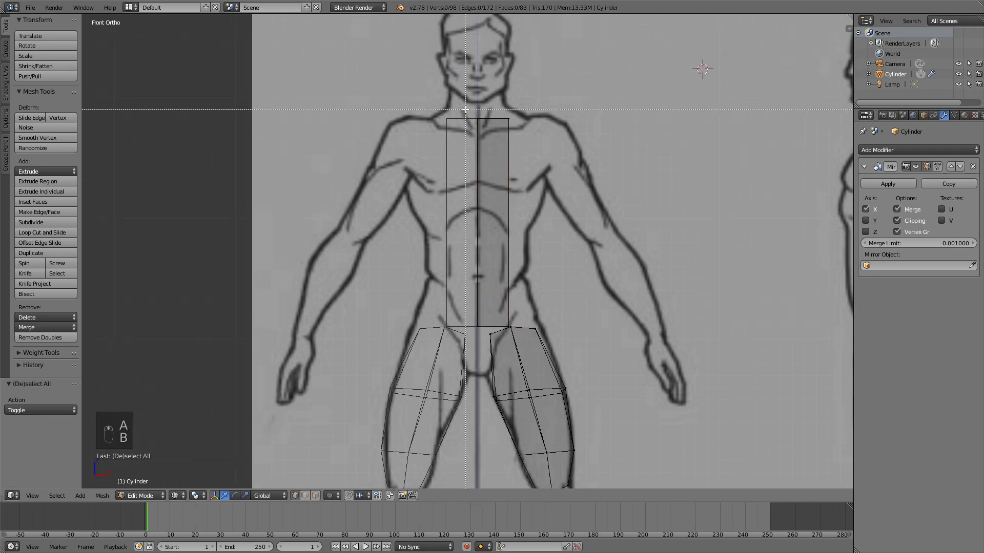
{"action": "right_click", "coordinate": [484, 123]}
{"action": "key", "text": "b"}
{"action": "left_click_drag", "start_coordinate": [453, 105], "coordinate": [532, 150]}
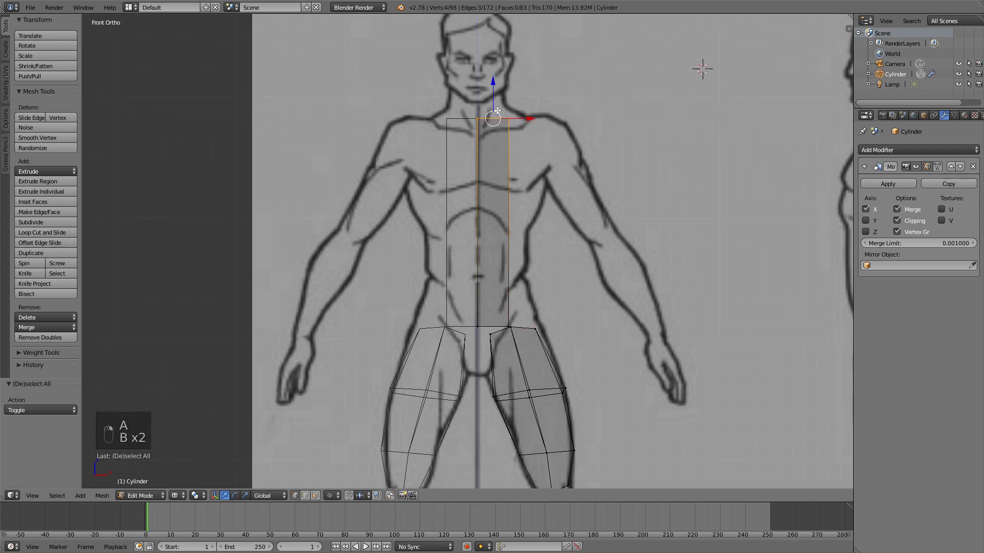
{"action": "mouse_move", "coordinate": [495, 88]}
{"action": "left_mouse_down"}
{"action": "mouse_move", "coordinate": [503, 81]}
{"action": "mouse_move", "coordinate": [507, 98]}
{"action": "left_mouse_up"}
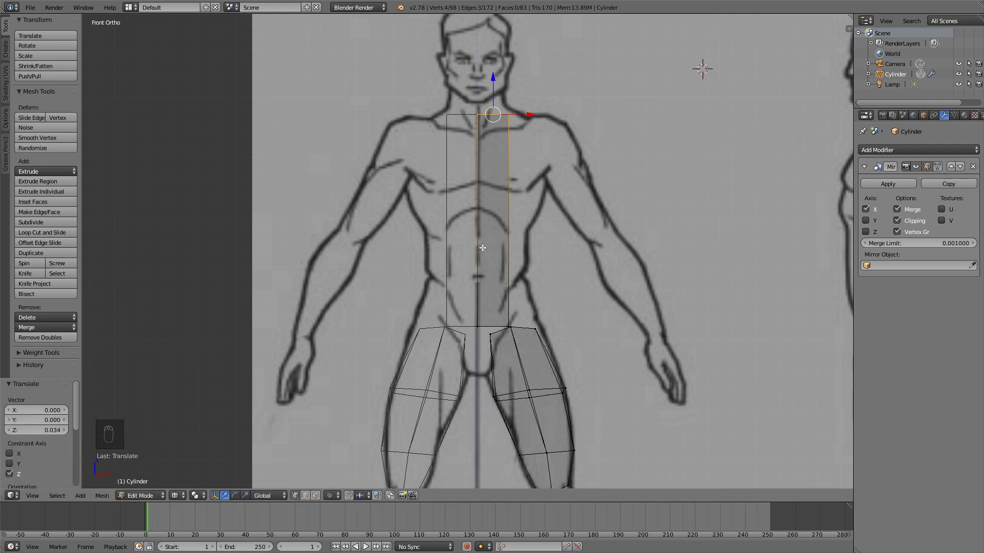
{"action": "middle_click_drag", "start_coordinate": [482, 247], "coordinate": [449, 185], "text": "shift"}
{"action": "scroll", "coordinate": [573, 225], "scroll_direction": "up", "scroll_amount": 1}
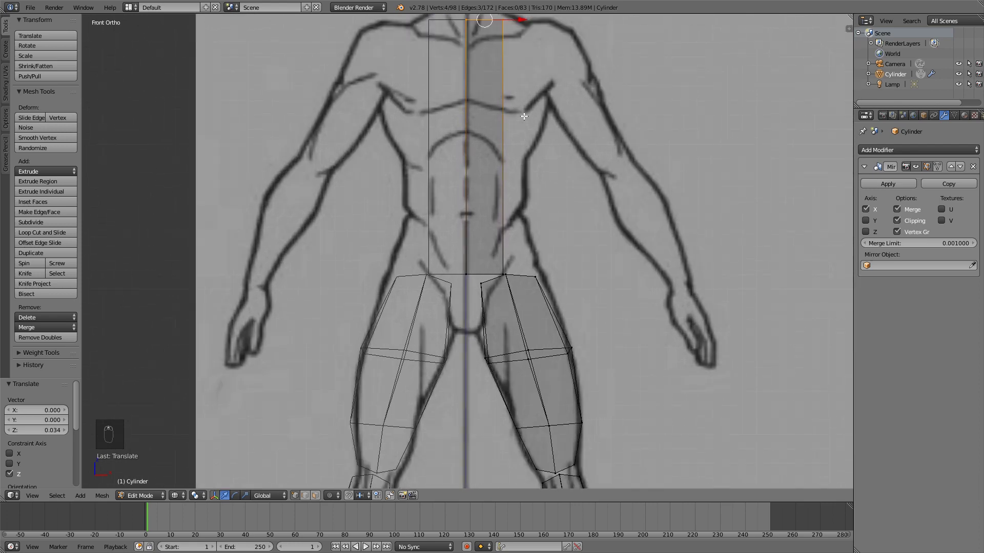
- Move the bottom outer vertices of the half torso outward and up to the hip outline in the front view
{"action": "middle_click_drag", "start_coordinate": [539, 83], "coordinate": [545, 159], "text": "shift"}
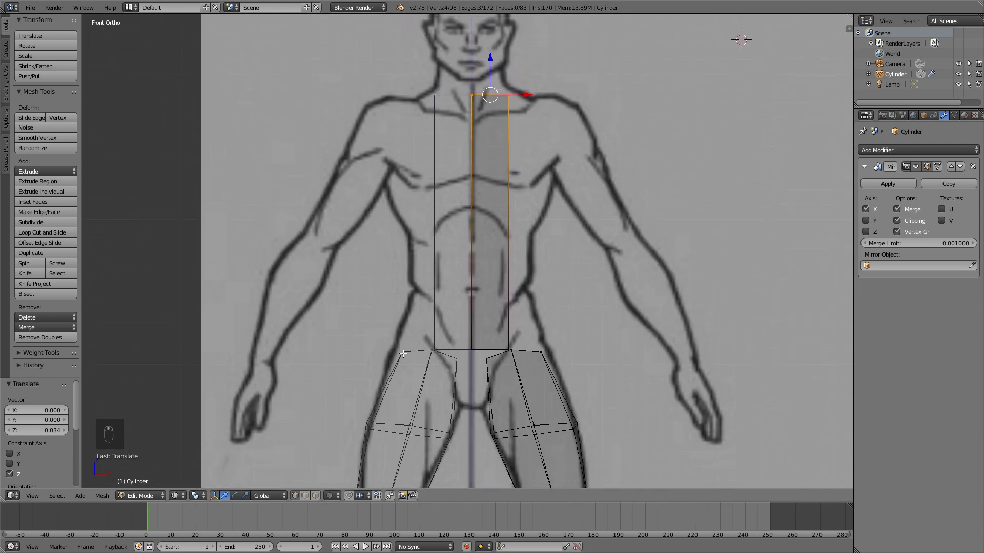
{"action": "key", "text": "a"}
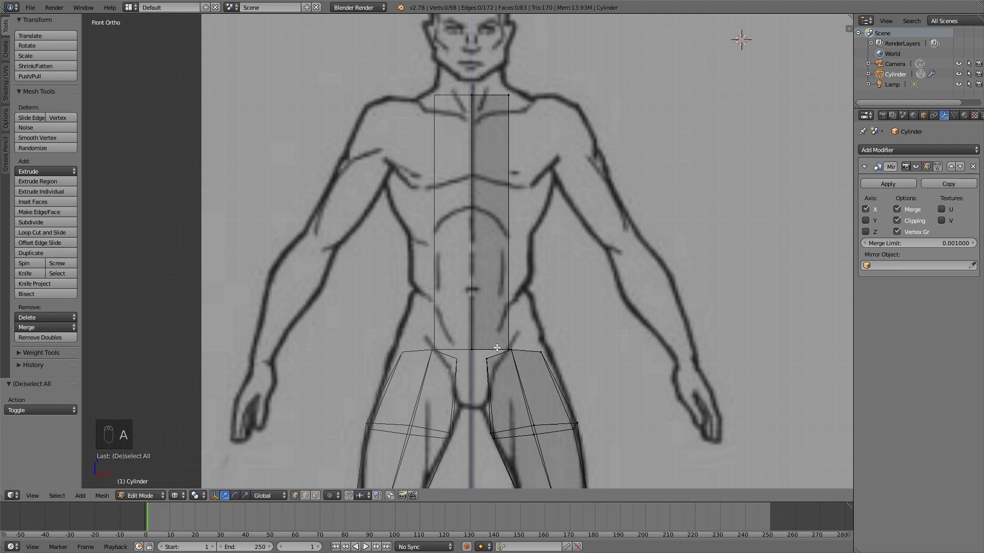
{"action": "key", "text": "b"}
{"action": "left_click_drag", "start_coordinate": [502, 339], "coordinate": [515, 371]}
{"action": "key", "text": "g"}
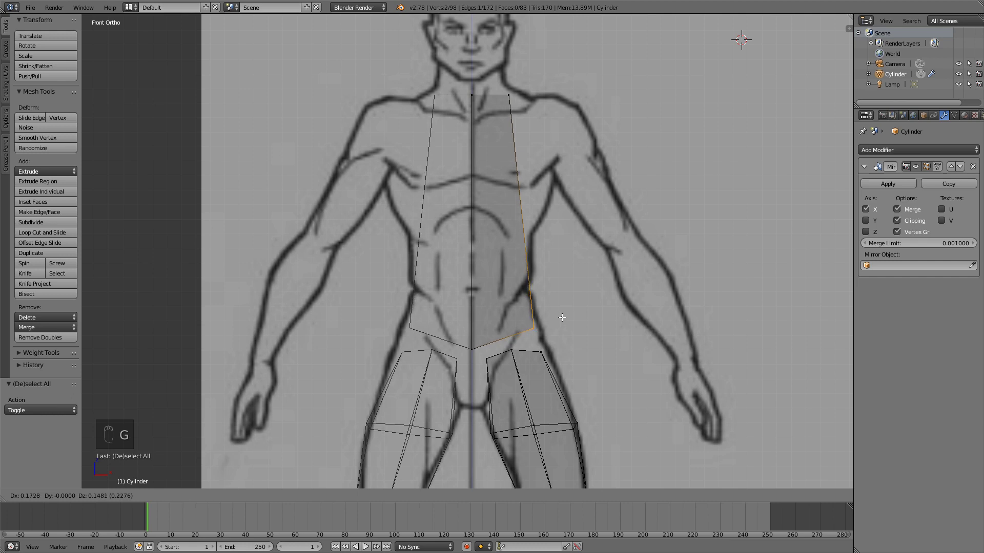
{"action": "left_click", "coordinate": [563, 316]}
- Move the top outer vertices of the half torso outward to the shoulder outline in the front view
{"action": "key", "text": "a"}
{"action": "key", "text": "b"}
{"action": "left_click_drag", "start_coordinate": [499, 84], "coordinate": [523, 102]}
{"action": "key", "text": "g"}
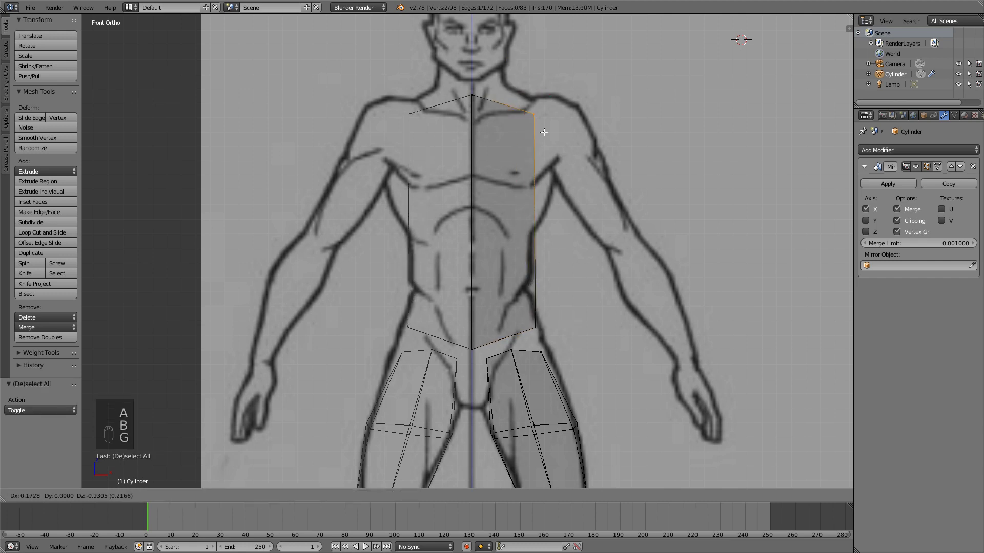
{"action": "left_click", "coordinate": [567, 115]}
{"action": "key", "text": "a"}
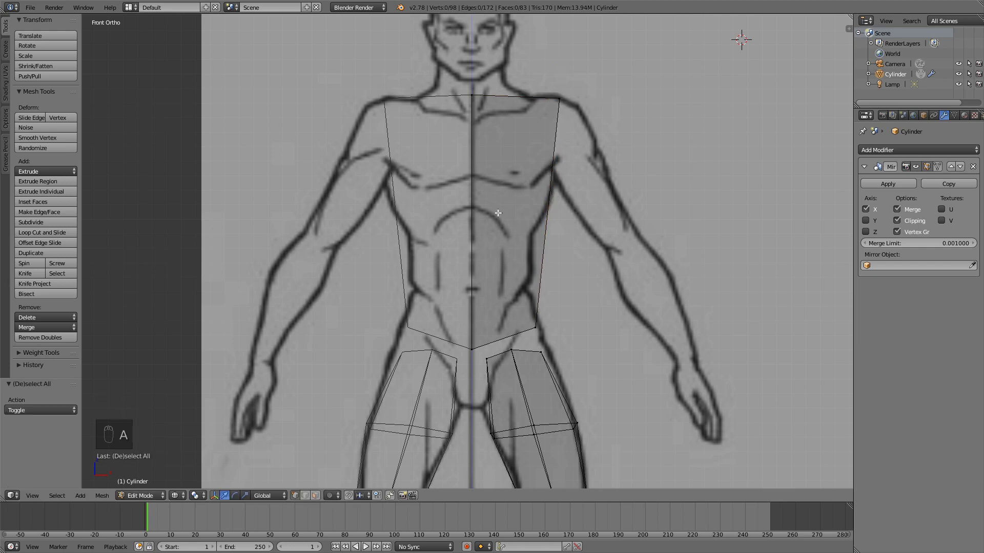
- Add a loop cut across the torso, slid about 0.20 down to the waist, and move its outer vertices -0.078 along X
{"action": "key", "text": "ctrl+r"}
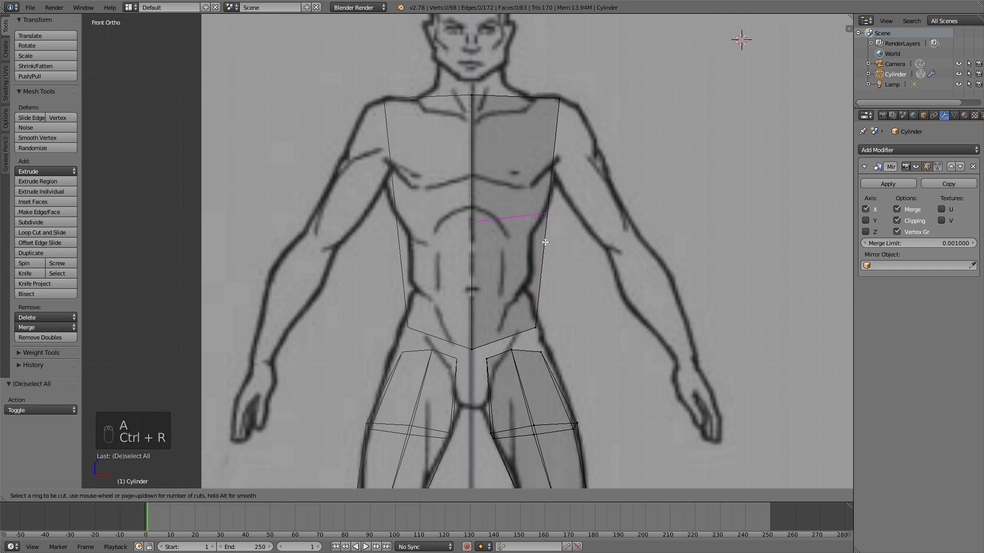
{"action": "left_click", "coordinate": [544, 240]}
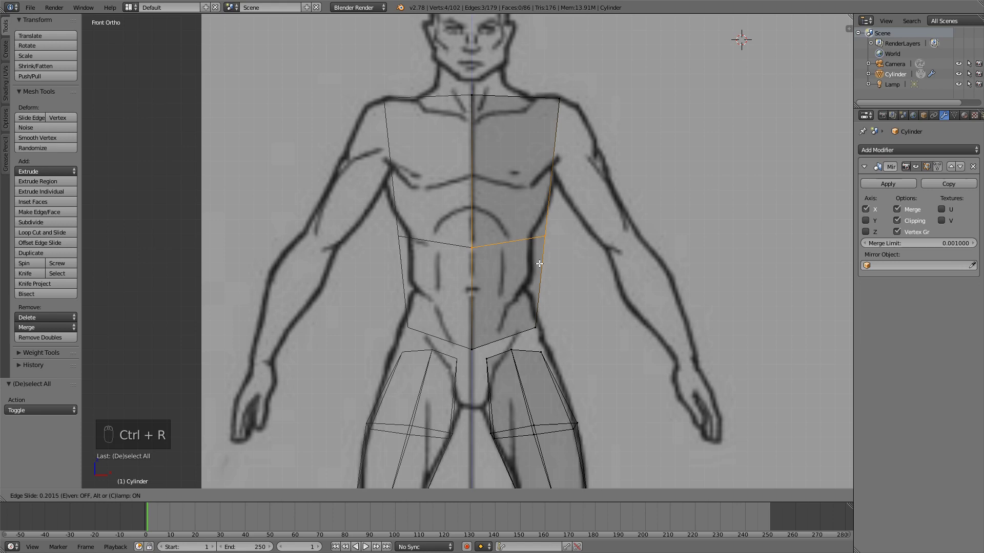
{"action": "left_click", "coordinate": [539, 263]}
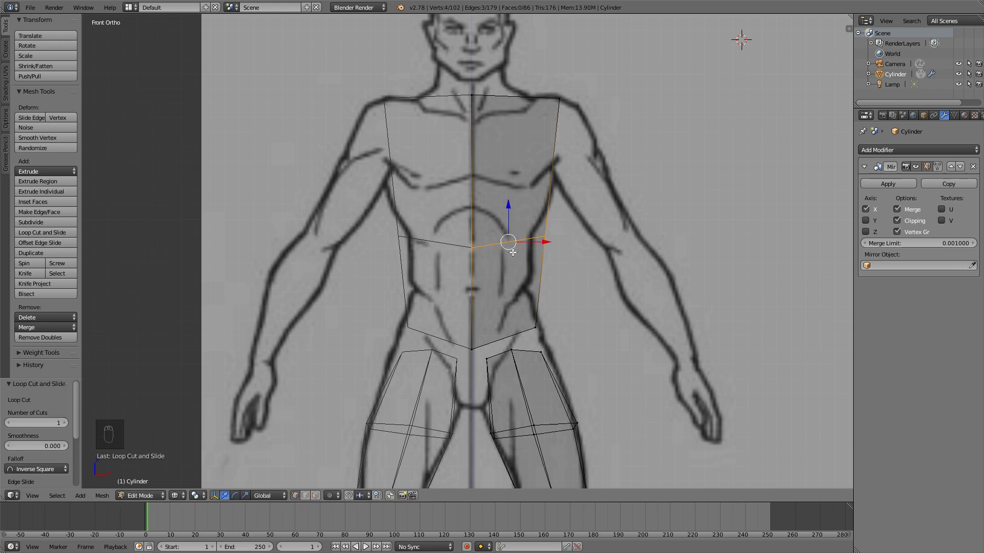
{"action": "key", "text": "a"}
{"action": "key", "text": "b"}
{"action": "left_click_drag", "start_coordinate": [530, 228], "coordinate": [571, 235]}
{"action": "left_click", "coordinate": [586, 232]}
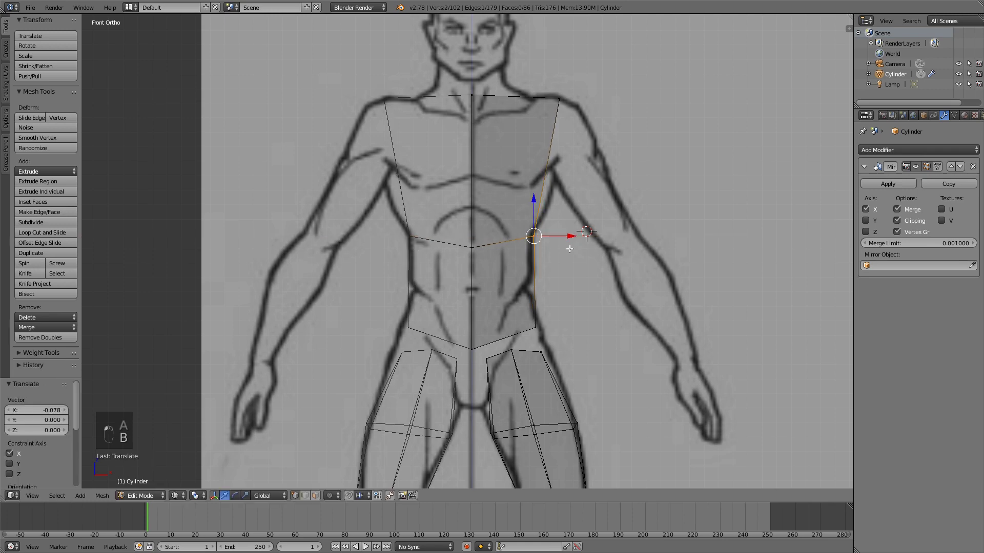
{"action": "key", "text": "a"}
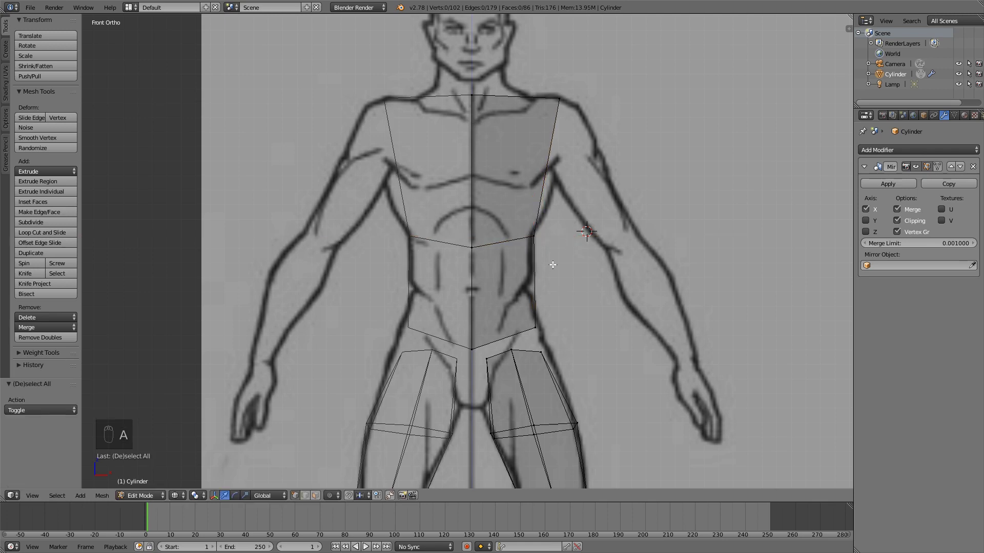
- Add a loop cut across the chest below the pectorals and move its outer vertices 0.078 along X to the armpit
{"action": "key", "text": "ctrl+r"}
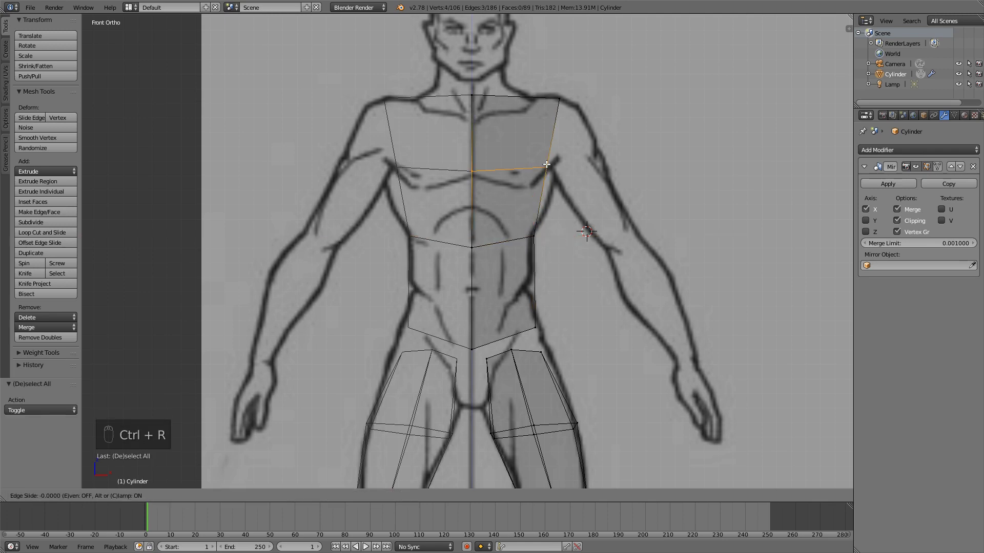
{"action": "left_click", "coordinate": [550, 163]}
{"action": "left_click", "coordinate": [551, 179]}
{"action": "key", "text": "a"}
{"action": "key", "text": "b"}
{"action": "left_click_drag", "start_coordinate": [535, 172], "coordinate": [576, 180]}
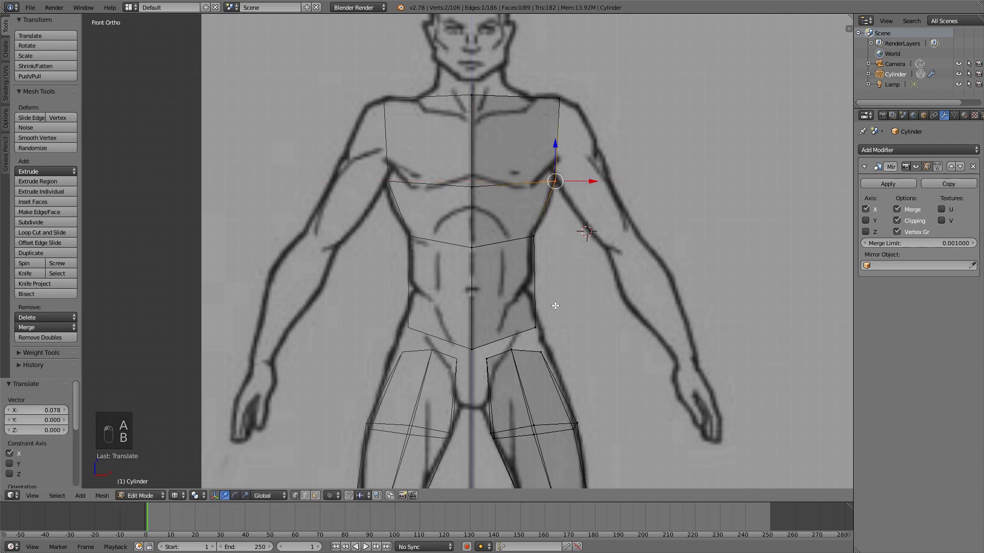
{"action": "key", "text": "a"}
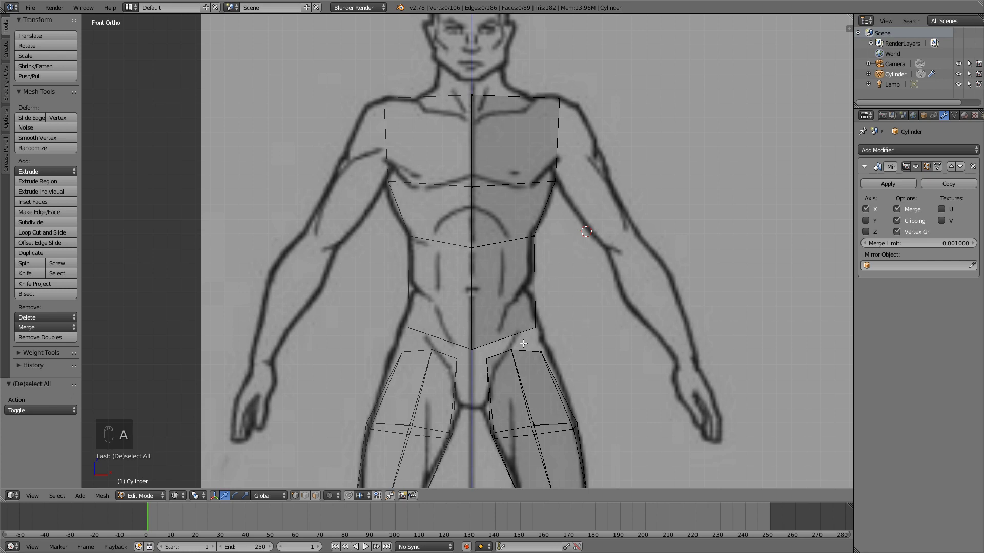
- Move the bottom outer vertices of the half torso -0.081 along X toward the centre line
{"action": "key", "text": "ctrl+r"}
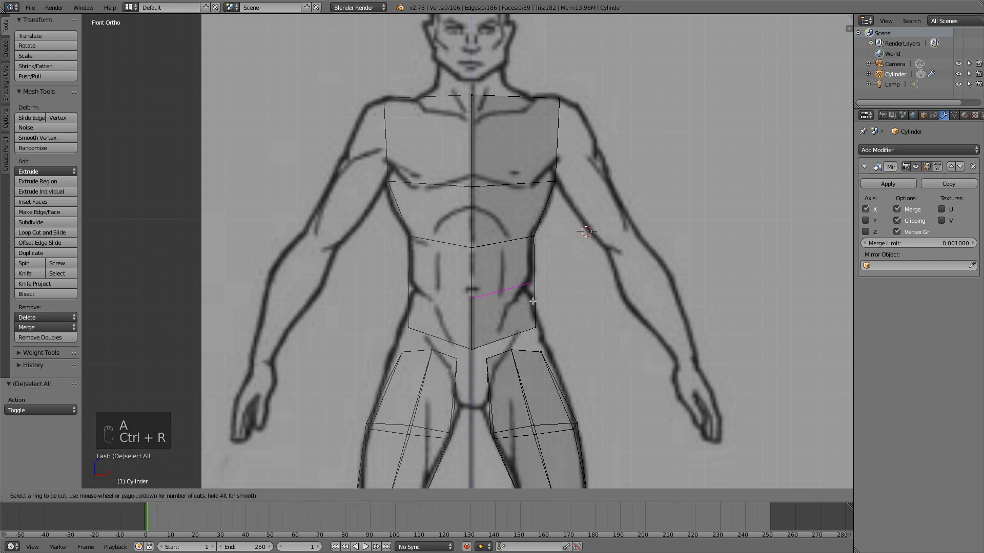
{"action": "right_click", "coordinate": [597, 354]}
{"action": "key", "text": "b"}
{"action": "left_click_drag", "start_coordinate": [519, 309], "coordinate": [556, 326]}
- Add a centred loop cut between the waist and the bottom edge and fit its outer vertices to the body outline along X
{"action": "key", "text": "ctrl+r"}
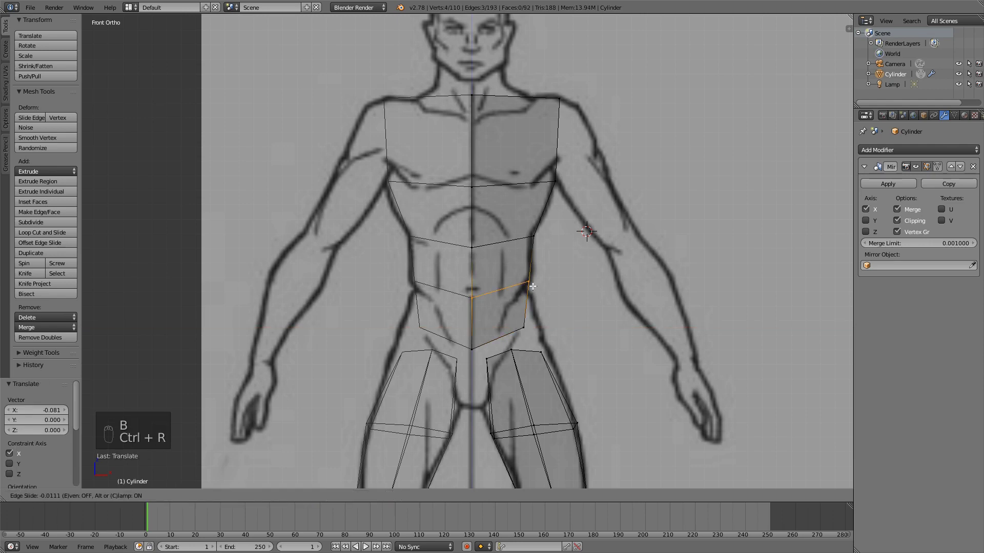
{"action": "left_click", "coordinate": [529, 285]}
{"action": "right_click", "coordinate": [528, 285]}
{"action": "key", "text": "a"}
{"action": "key", "text": "b"}
{"action": "left_click_drag", "start_coordinate": [516, 272], "coordinate": [566, 288]}
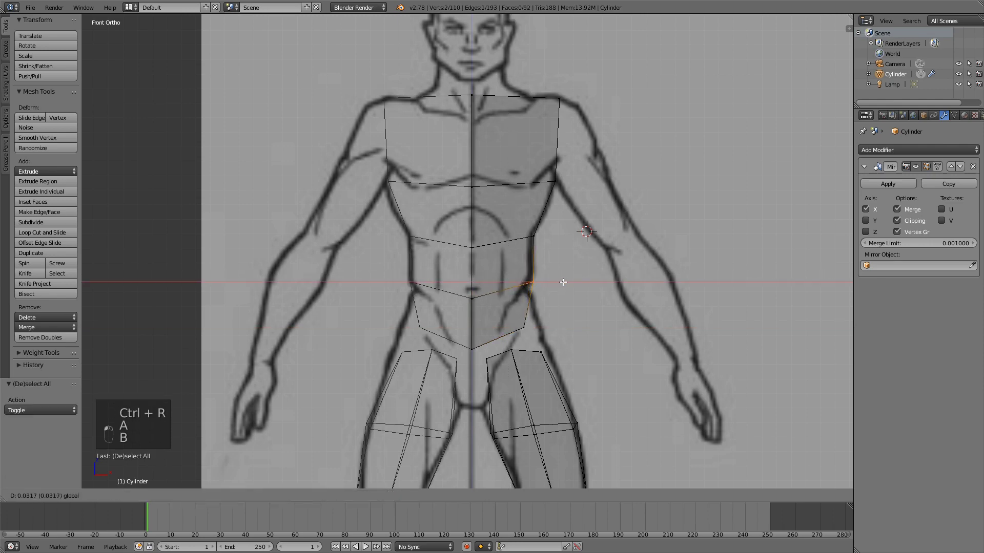
{"action": "left_click_drag", "start_coordinate": [562, 282], "coordinate": [559, 281]}
- Move the torso's bottom outer vertices 0.004 along X and lower the bottom centre and outer vertices toward the crotch
{"action": "key", "text": "a"}
{"action": "key", "text": "b"}
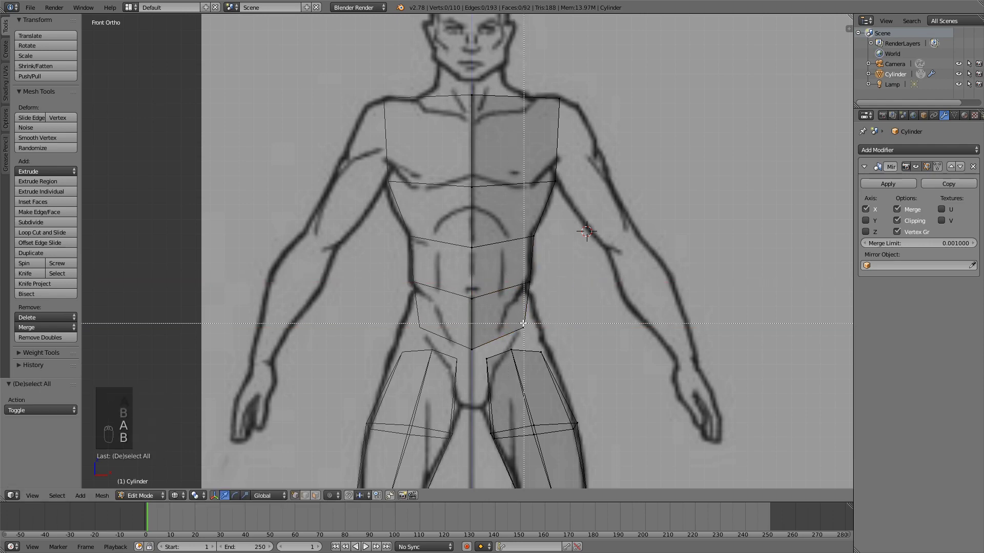
{"action": "mouse_move", "coordinate": [514, 319]}
{"action": "left_mouse_down"}
{"action": "mouse_move", "coordinate": [542, 337]}
{"action": "mouse_move", "coordinate": [555, 327]}
{"action": "left_mouse_up"}
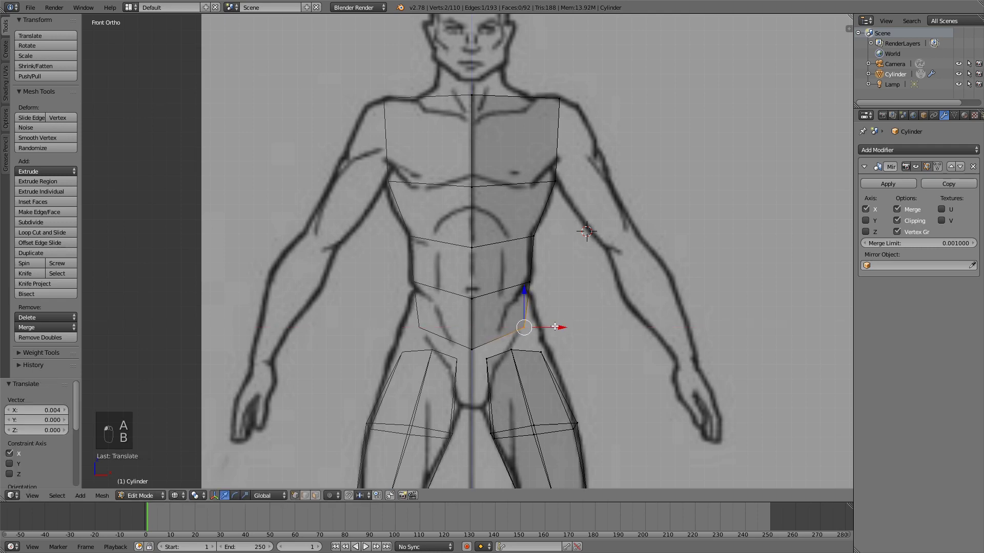
{"action": "key", "text": "a"}
{"action": "key", "text": "b"}
{"action": "left_click_drag", "start_coordinate": [460, 330], "coordinate": [480, 365]}
{"action": "key", "text": "b"}
{"action": "mouse_move", "coordinate": [506, 312]}
{"action": "left_mouse_down"}
{"action": "mouse_move", "coordinate": [542, 340]}
{"action": "mouse_move", "coordinate": [499, 325]}
{"action": "left_mouse_up"}
{"action": "key", "text": "a"}
- In the right side view, shift the torso's top vertices backward along Y and scale them to 0.631 to fit the neck base
{"action": "middle_click_drag", "start_coordinate": [520, 188], "coordinate": [515, 231], "text": "shift"}
{"action": "key", "text": "KP_3"}
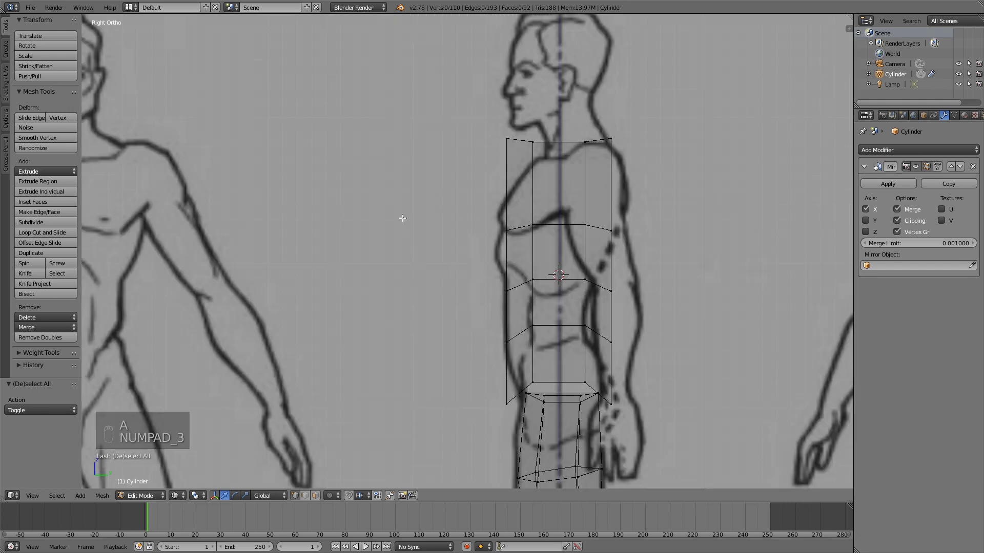
{"action": "middle_click_drag", "start_coordinate": [601, 176], "coordinate": [549, 180], "text": "shift"}
{"action": "scroll", "coordinate": [542, 180], "scroll_direction": "up", "scroll_amount": 1}
{"action": "key", "text": "b"}
{"action": "left_click_drag", "start_coordinate": [403, 95], "coordinate": [599, 154]}
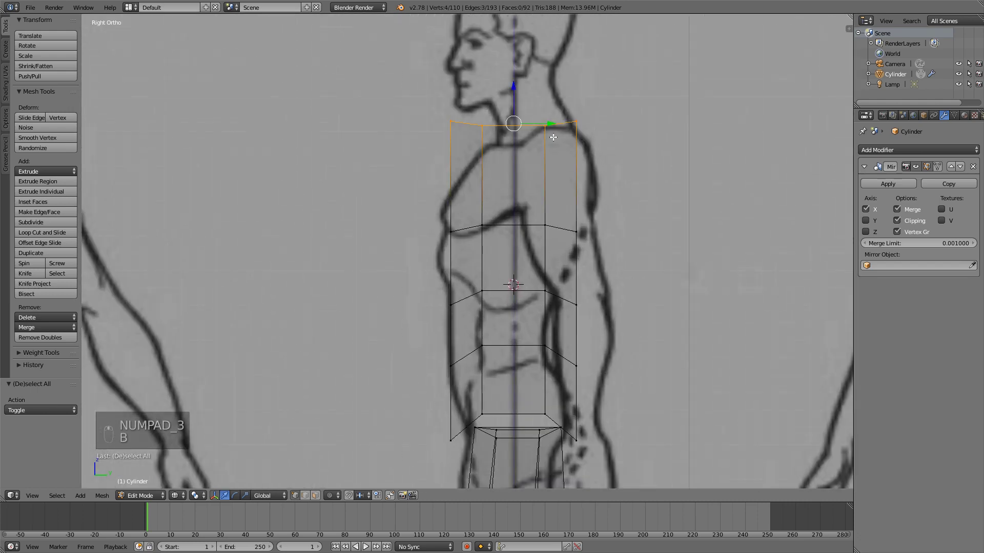
{"action": "left_click_drag", "start_coordinate": [547, 125], "coordinate": [577, 124]}
{"action": "key", "text": "s"}
{"action": "left_click", "coordinate": [552, 119]}
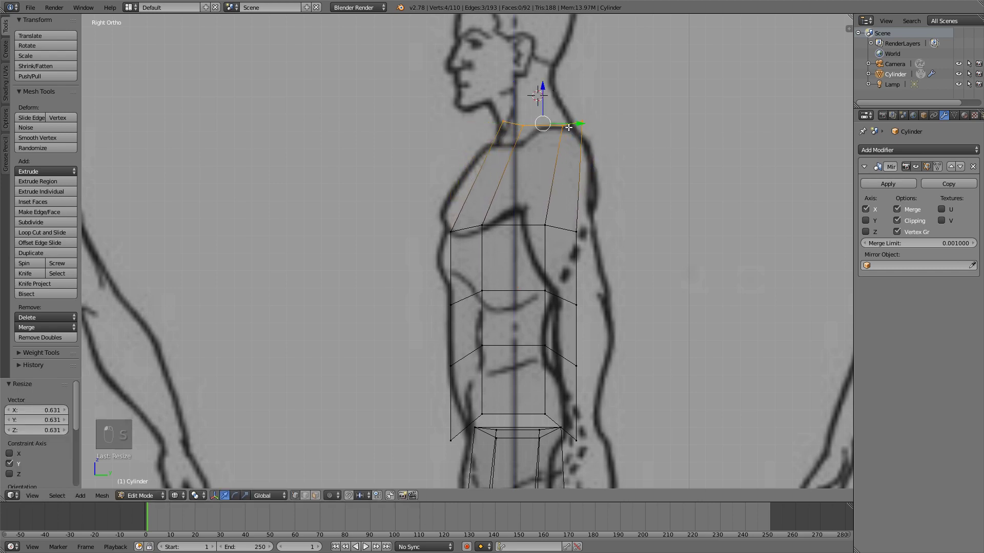
{"action": "key", "text": "a"}
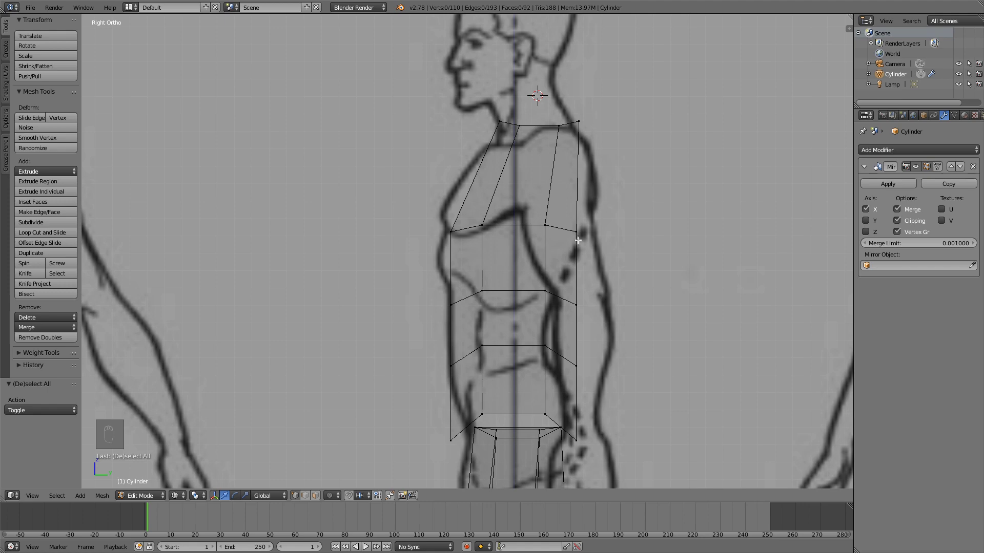
{"action": "key", "text": "a"}
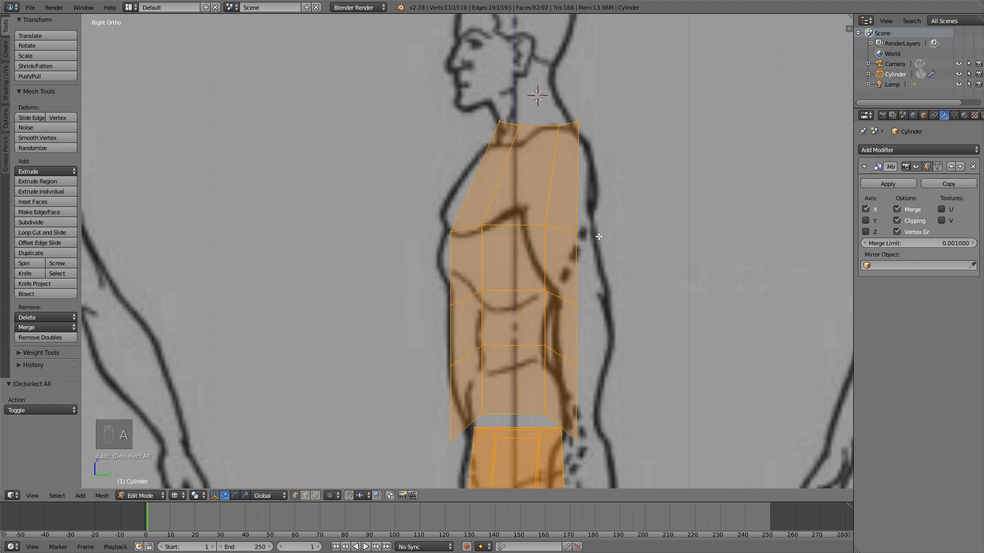
{"action": "key", "text": "b"}
{"action": "key", "text": "a"}
{"action": "key", "text": "b"}
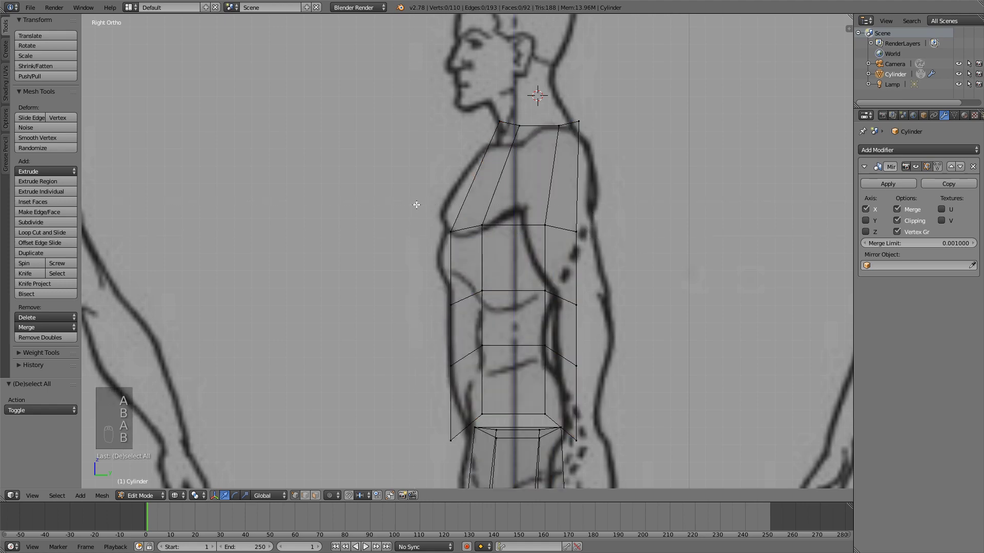
{"action": "left_click_drag", "start_coordinate": [416, 205], "coordinate": [598, 243]}
{"action": "key", "text": "a"}
- Fit the chest row's rear vertex to the back outline and move its rear side vertex 0.056 along Y and 0.047 along Z
{"action": "right_click", "coordinate": [581, 226]}
{"action": "key", "text": "g"}
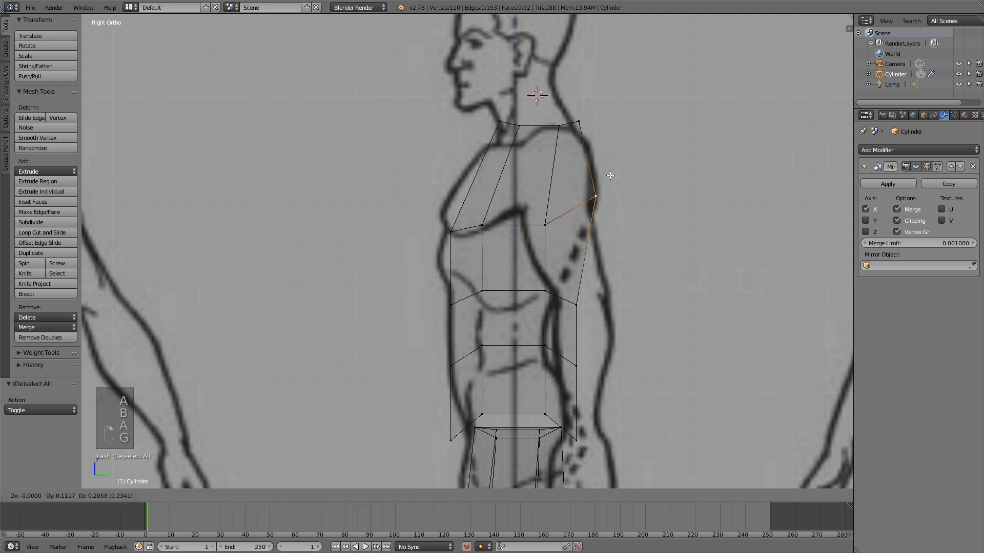
{"action": "left_click", "coordinate": [596, 200]}
{"action": "key", "text": "a"}
{"action": "right_click", "coordinate": [548, 224]}
{"action": "key", "text": "g"}
{"action": "left_click", "coordinate": [556, 214]}
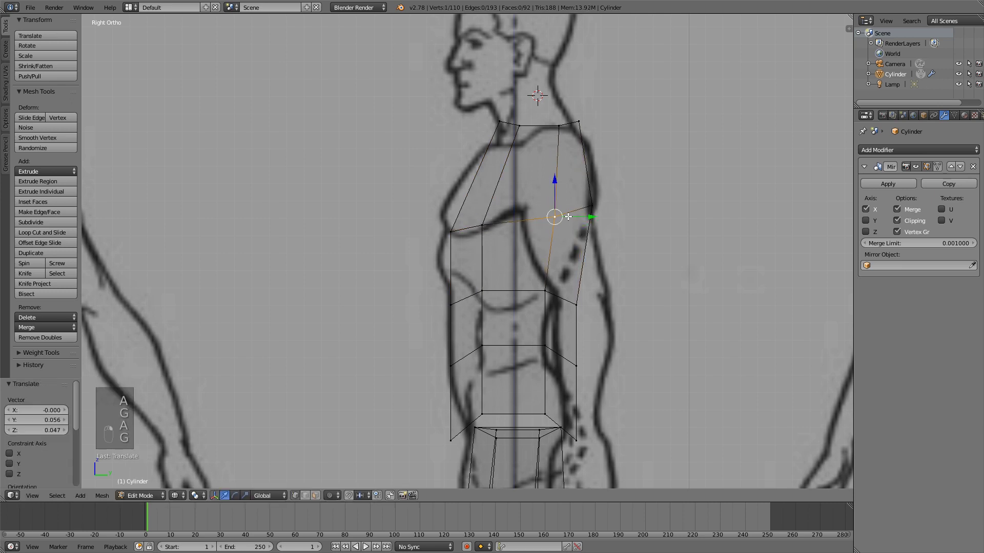
- Move the chest row's front vertex -0.062 along Y and 0.073 along Z, and its front side vertex 0.038 along Y
{"action": "key", "text": "a"}
{"action": "right_click", "coordinate": [451, 231]}
{"action": "key", "text": "g"}
{"action": "left_click", "coordinate": [441, 221]}
{"action": "right_click", "coordinate": [481, 231]}
{"action": "key", "text": "g"}
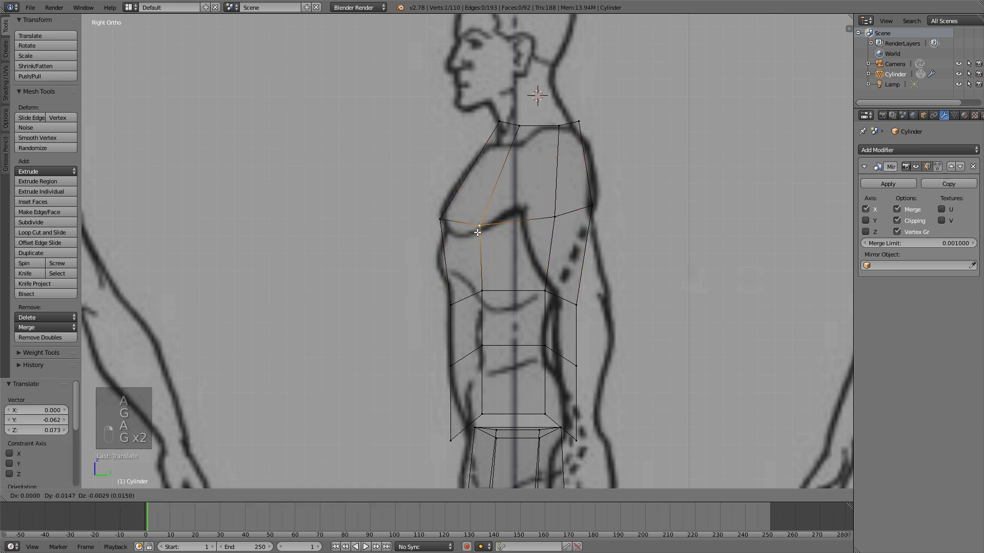
{"action": "left_click", "coordinate": [481, 233]}
{"action": "key", "text": "g"}
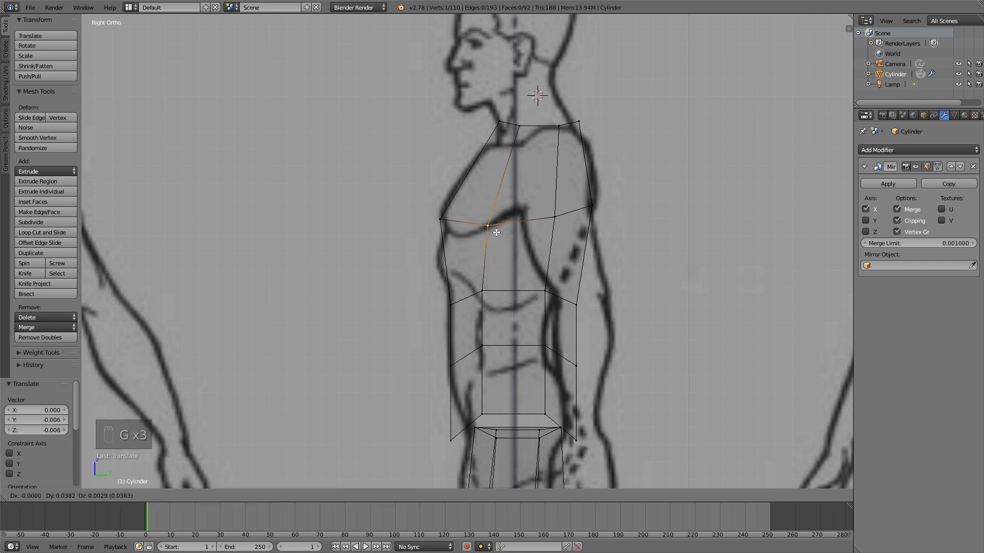
{"action": "left_click", "coordinate": [497, 233]}
- Slide the waist row's rear vertex inward by 0.676 and move its rear side vertex -0.041 along Y and -0.032 along Z
{"action": "middle_click_drag", "start_coordinate": [563, 318], "coordinate": [558, 268], "text": "shift"}
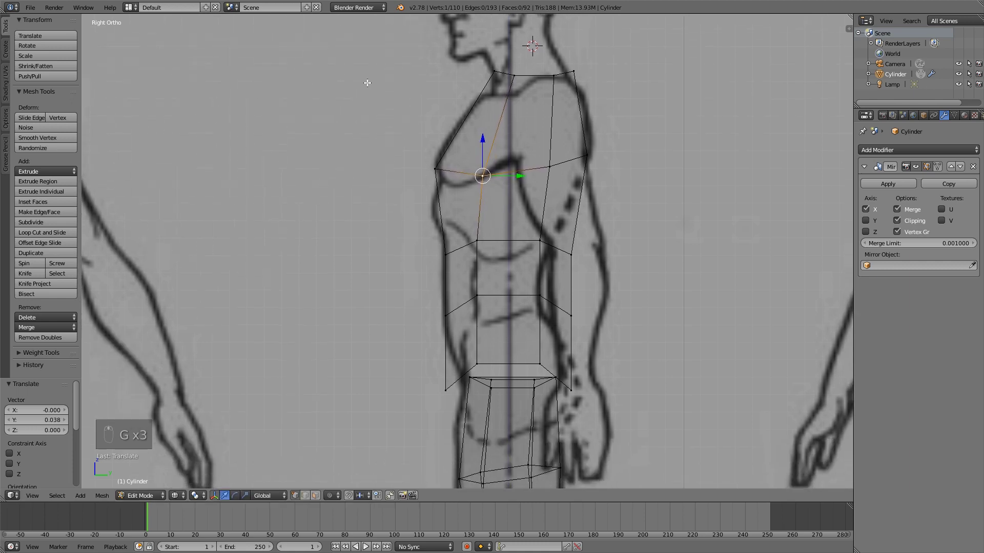
{"action": "right_click", "coordinate": [568, 254]}
{"action": "key", "text": "shift+v"}
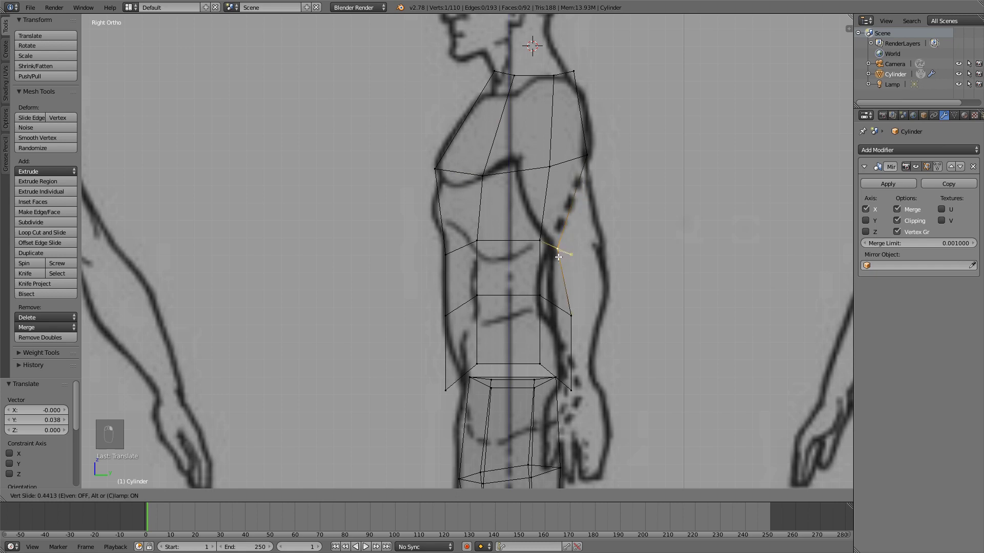
{"action": "left_click", "coordinate": [554, 250]}
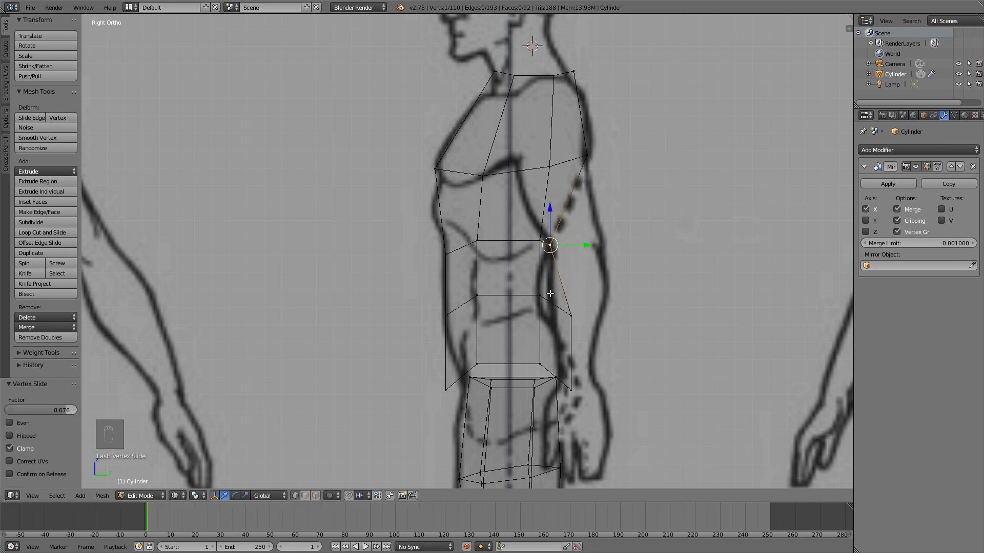
{"action": "right_click", "coordinate": [532, 260]}
{"action": "key", "text": "g"}
{"action": "left_click", "coordinate": [526, 266]}
- Move the rear side vertex of the row below the waist -0.041 along Y and 0.006 along Z, and scale both side vertices to about 0.8
{"action": "right_click", "coordinate": [541, 301]}
{"action": "key", "text": "g"}
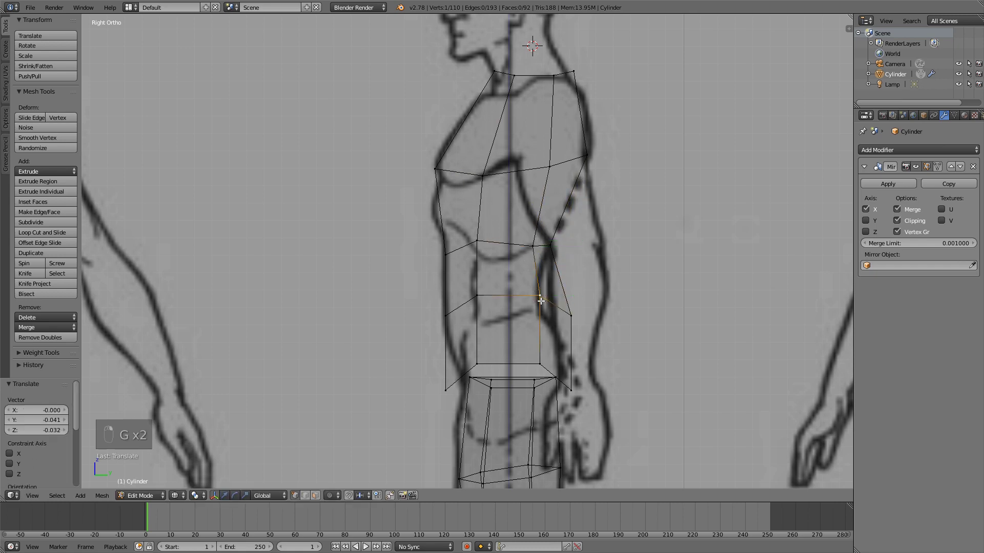
{"action": "left_click", "coordinate": [534, 299]}
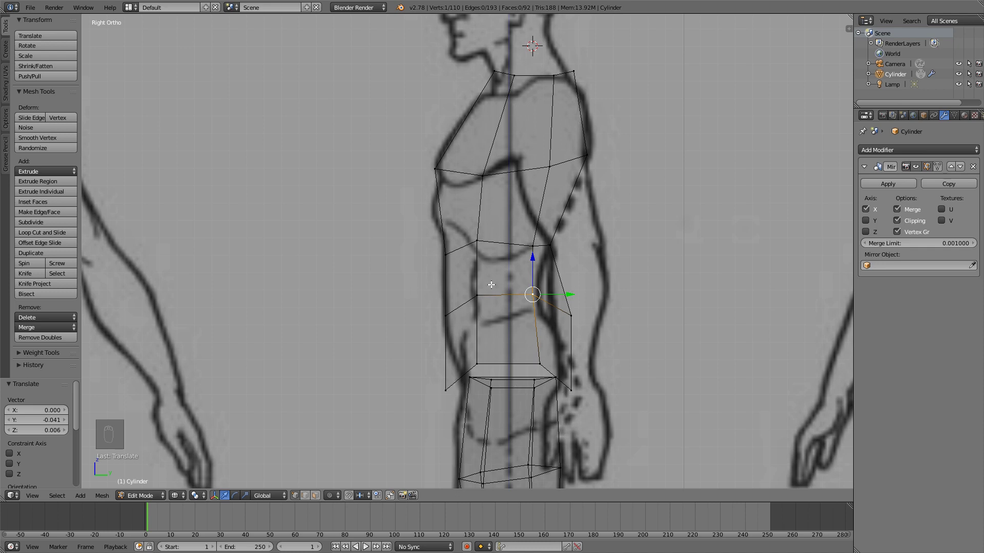
{"action": "right_click", "coordinate": [477, 295]}
{"action": "right_click", "coordinate": [531, 296], "text": "shift"}
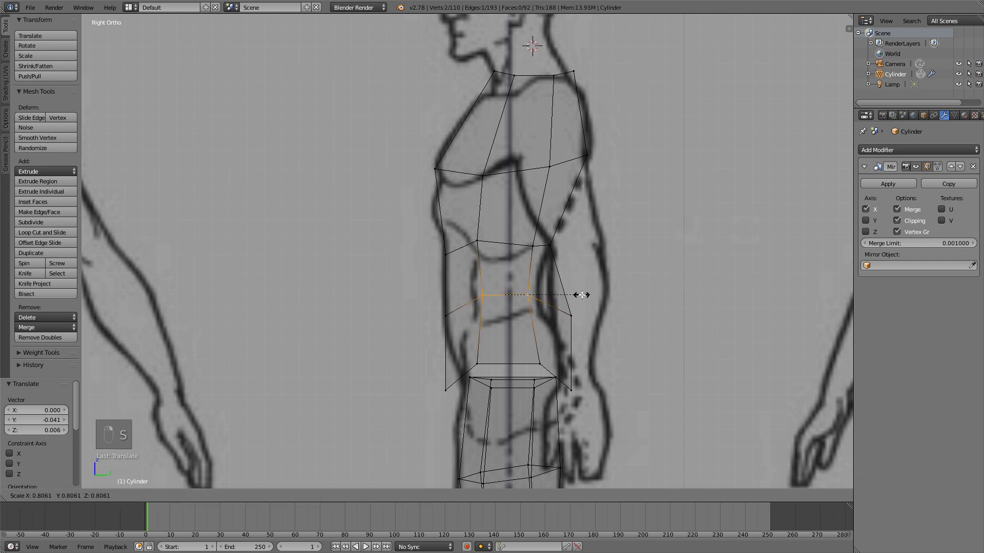
{"action": "key", "text": "a"}
- Fit the torso's bottom row to the hips, moving its front side vertex 0.062 along Y and 0.029 along Z, and its rear side vertex upward and inward
{"action": "right_click", "coordinate": [474, 356]}
{"action": "key", "text": "g"}
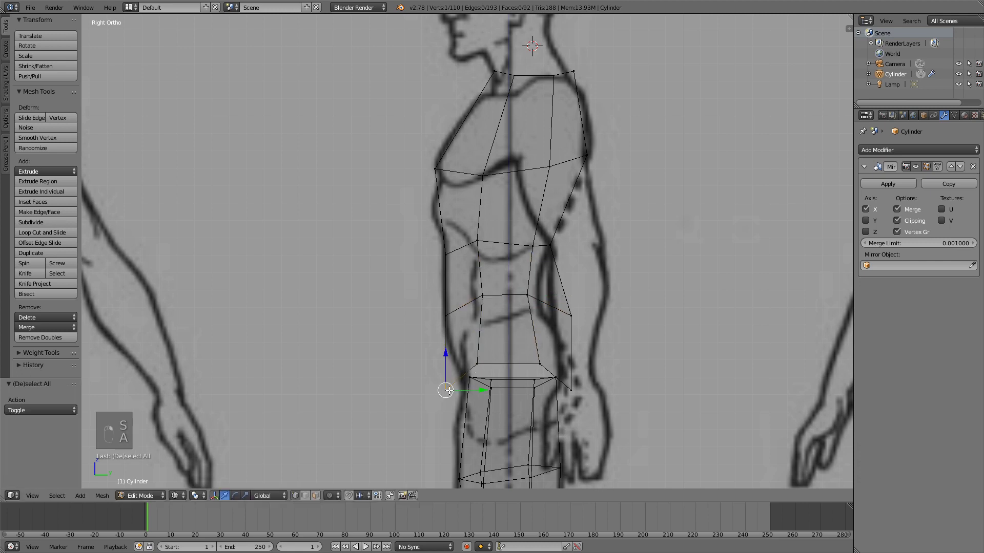
{"action": "left_click", "coordinate": [486, 368]}
{"action": "key", "text": "g"}
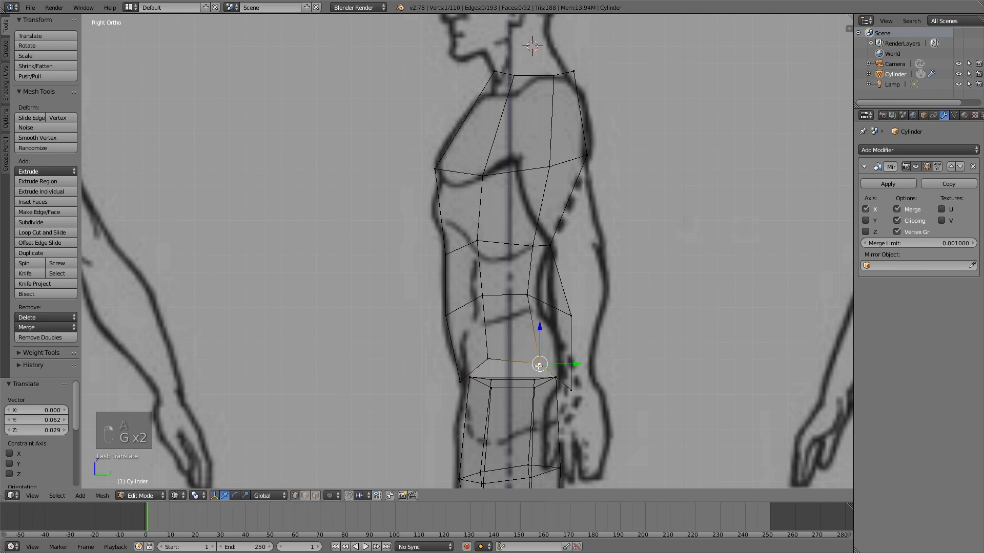
{"action": "left_click", "coordinate": [537, 362]}
{"action": "key", "text": "g"}
- Move the rear vertex of the row below the waist -0.168 along Y and 0.026 along Z onto the lower back outline
{"action": "left_click", "coordinate": [566, 314]}
{"action": "key", "text": "g"}
{"action": "left_click", "coordinate": [542, 309]}
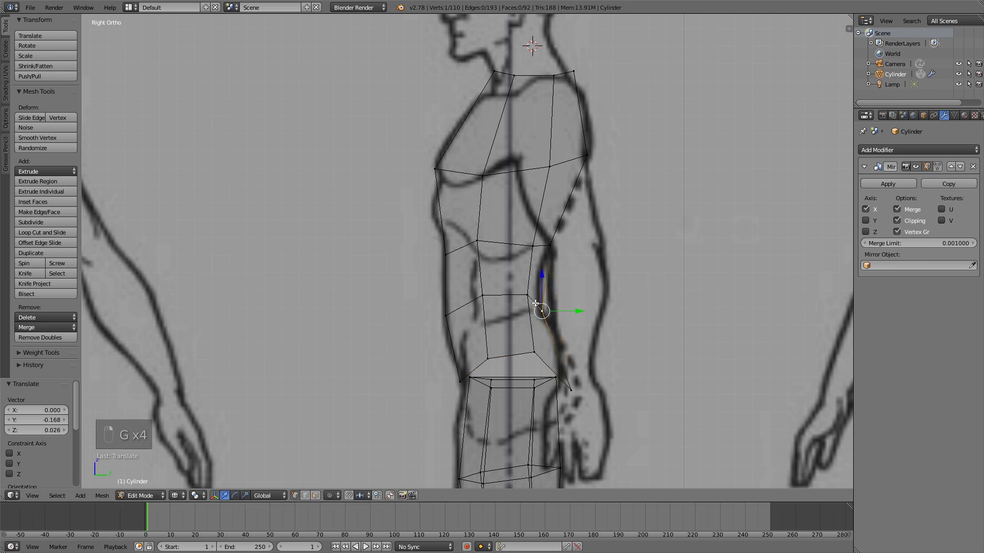
{"action": "right_click_drag", "start_coordinate": [541, 308], "coordinate": [568, 332]}
{"action": "right_click", "coordinate": [567, 330]}
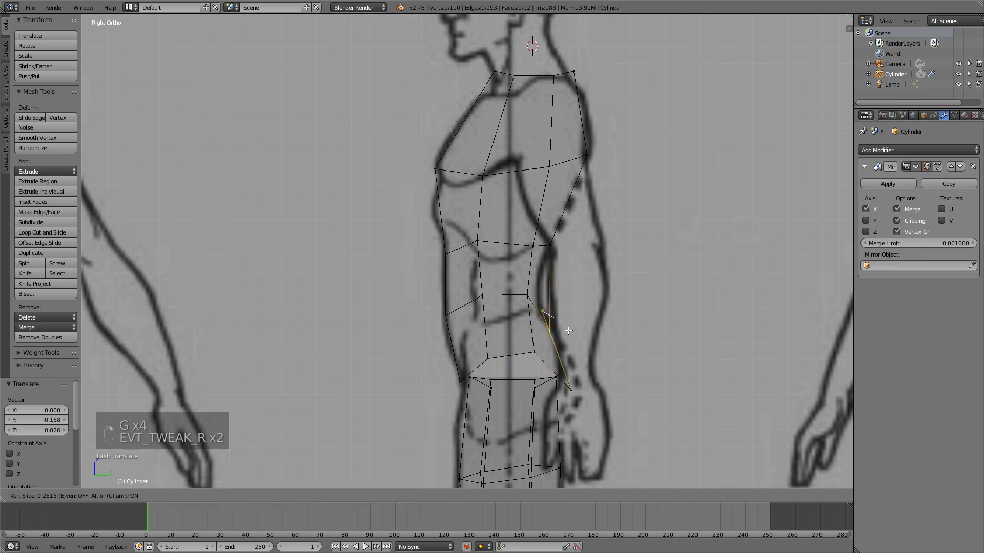
{"action": "right_click", "coordinate": [578, 332]}
- Lower both side vertices of the row below the waist to align with its outer vertices, and nudge its rear vertex along the back outline
{"action": "right_click", "coordinate": [521, 292]}
{"action": "right_click", "coordinate": [489, 294], "text": "shift"}
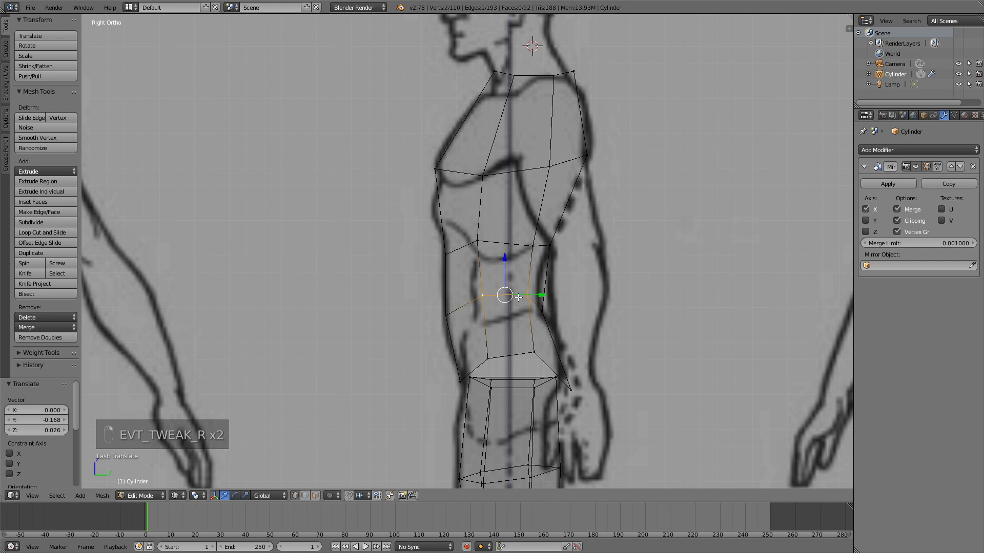
{"action": "key", "text": "g"}
{"action": "left_click", "coordinate": [493, 316]}
{"action": "key", "text": "a"}
{"action": "right_click", "coordinate": [547, 317]}
{"action": "key", "text": "g"}
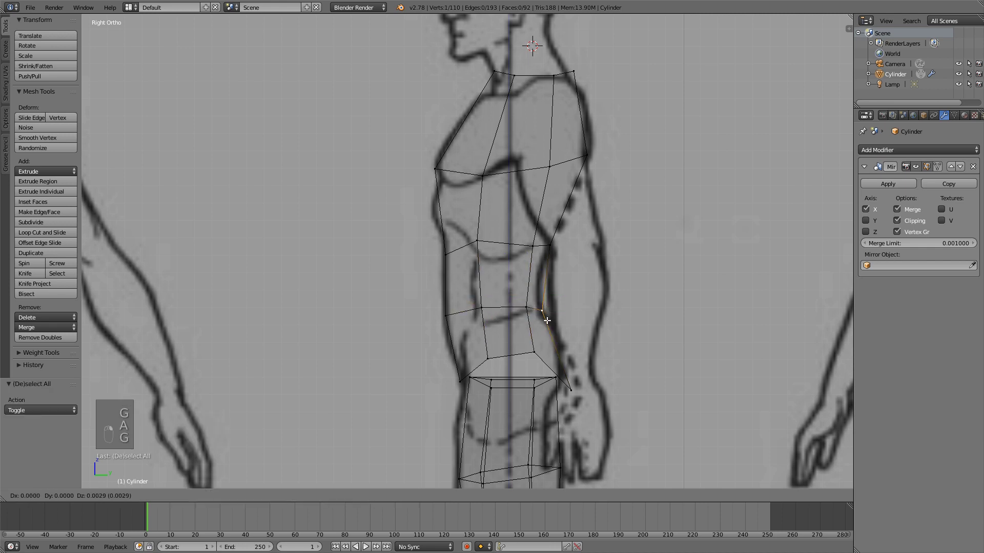
{"action": "left_click", "coordinate": [547, 321]}
- Move the torso's bottom rear vertex upward and slightly inward onto the buttock outline
{"action": "key", "text": "a"}
{"action": "right_click", "coordinate": [570, 390]}
{"action": "key", "text": "g"}
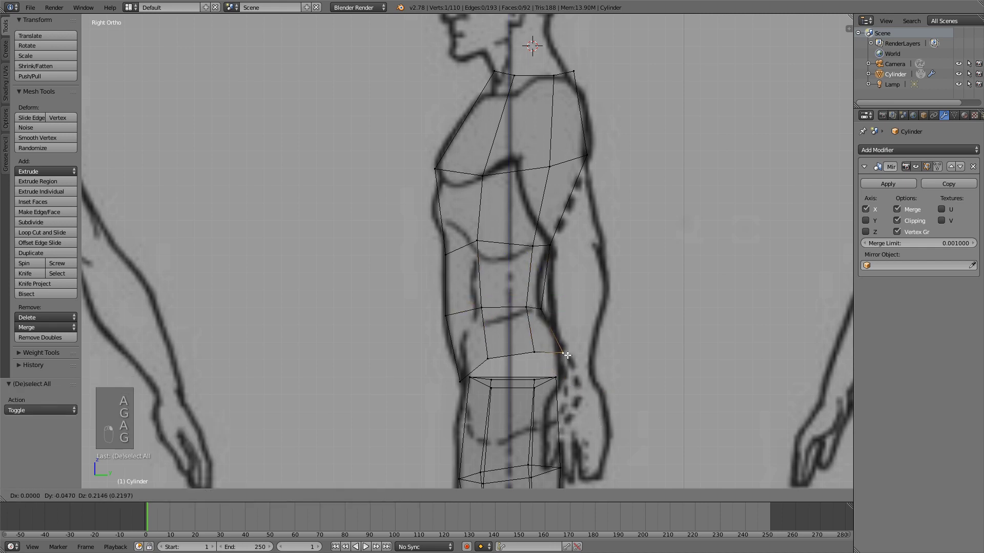
- Place the torso's rear hip vertex on the reference outline and fill the open bottom of the torso with a face
{"action": "left_click", "coordinate": [568, 360]}
{"action": "key", "text": "a"}
{"action": "right_click", "coordinate": [454, 386]}
{"action": "right_click", "coordinate": [573, 369], "text": "shift"}
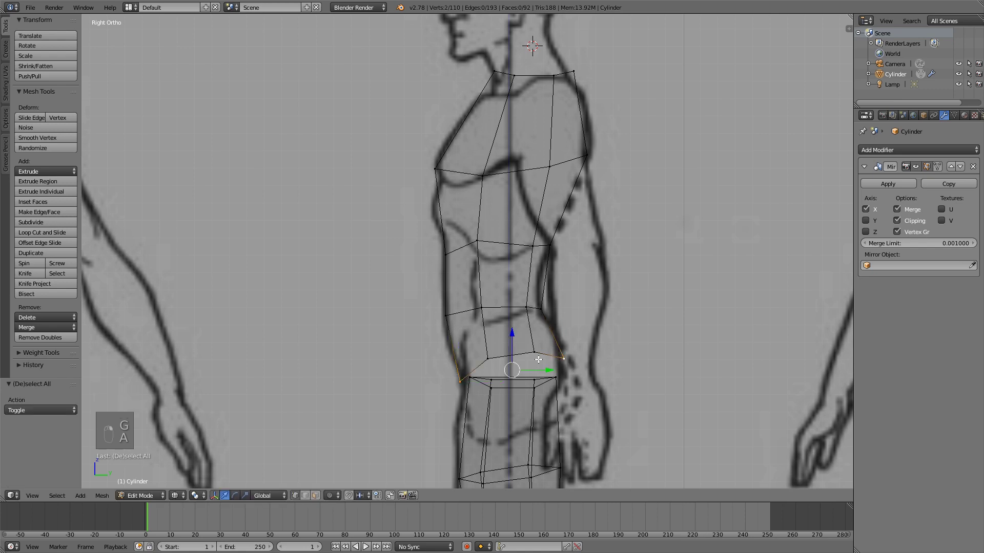
{"action": "right_click", "coordinate": [537, 359], "text": "shift"}
{"action": "right_click", "coordinate": [491, 350], "text": "shift"}
{"action": "key", "text": "f"}
{"action": "key", "text": "a"}
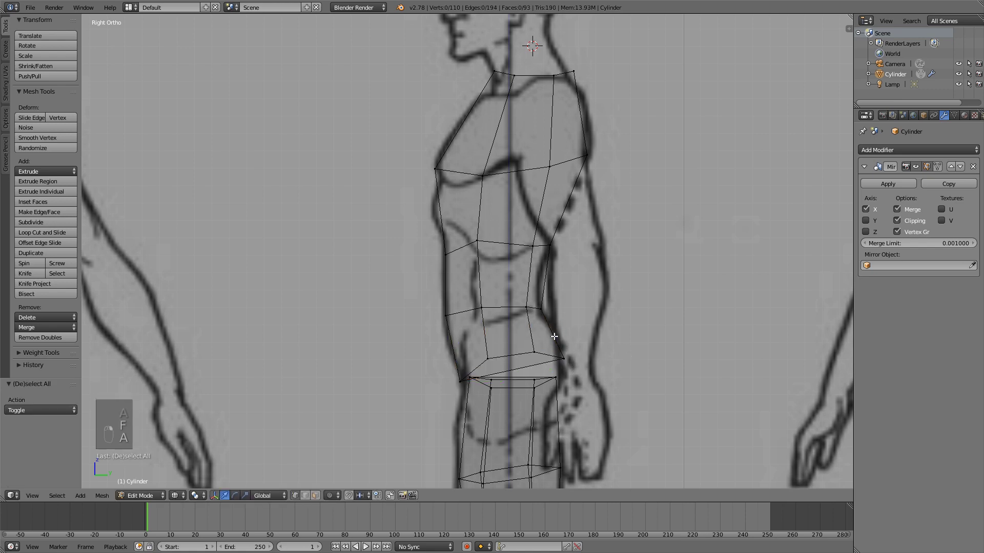
- Fill the open neck end of the torso with a face using its four top vertices
{"action": "middle_click_drag", "start_coordinate": [546, 106], "coordinate": [519, 247], "text": "shift"}
{"action": "key", "text": "b"}
{"action": "left_click_drag", "start_coordinate": [450, 197], "coordinate": [614, 243]}
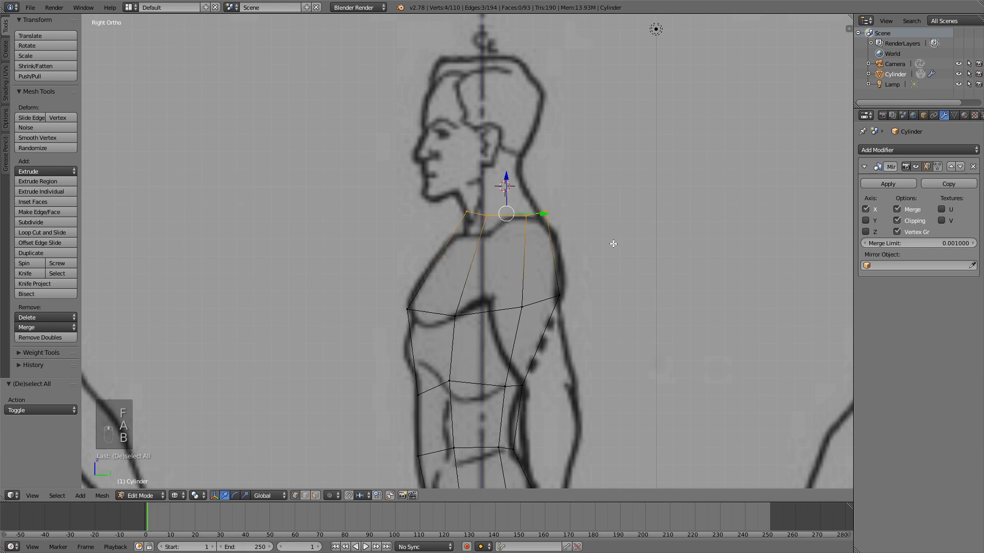
{"action": "key", "text": "f"}
{"action": "key", "text": "a"}
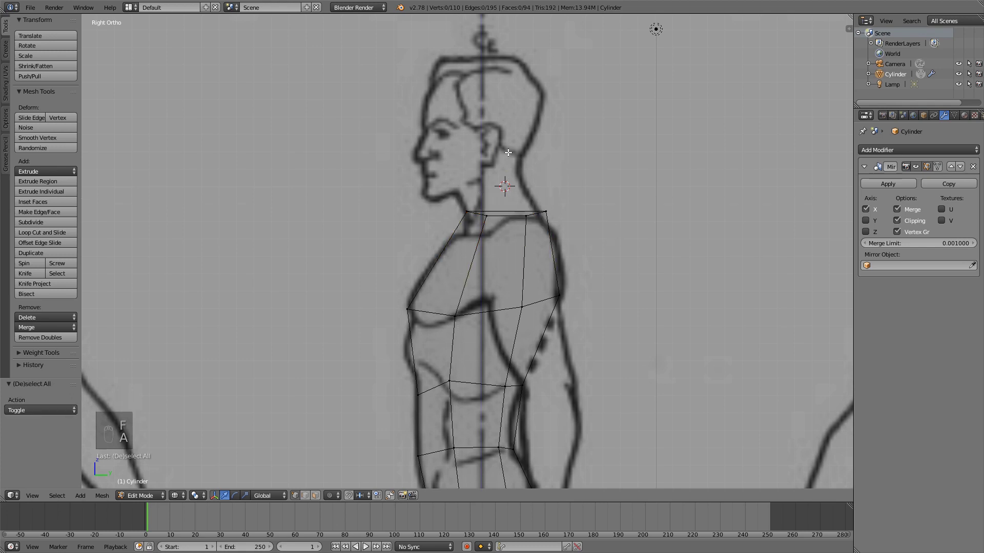
- Lower the two side vertices of the under-chest loop slightly and raise that loop's front vertex 0.061 along Z
{"action": "scroll", "coordinate": [507, 152], "scroll_direction": "down", "scroll_amount": 5}
{"action": "mouse_move", "coordinate": [598, 94]}
{"action": "middle_mouse_down"}
{"action": "mouse_move", "coordinate": [608, 202]}
{"action": "mouse_move", "coordinate": [709, 243]}
{"action": "mouse_move", "coordinate": [696, 208]}
{"action": "mouse_move", "coordinate": [509, 188]}
{"action": "middle_mouse_up"}
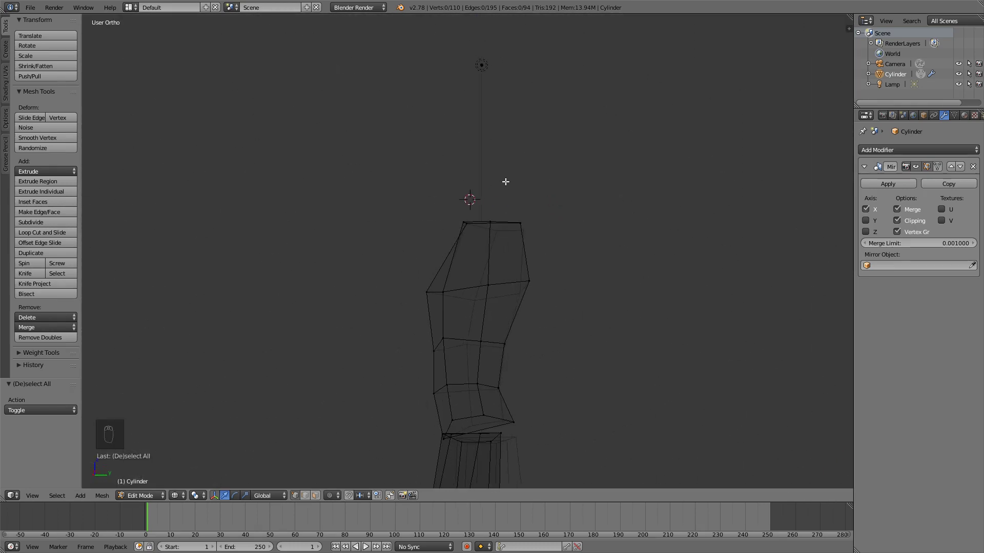
{"action": "key", "text": "KP_3"}
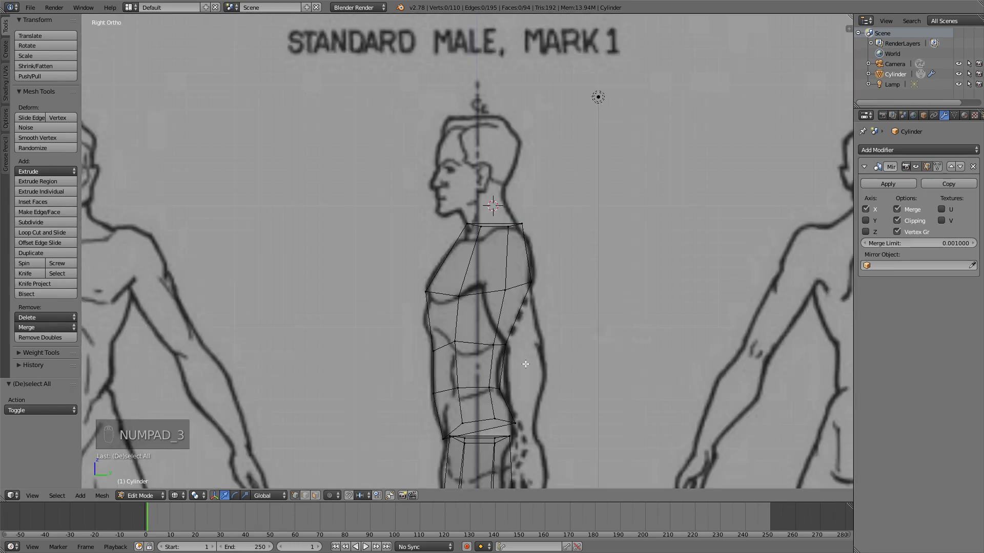
{"action": "scroll", "coordinate": [526, 364], "scroll_direction": "up", "scroll_amount": 5}
{"action": "key", "text": "b"}
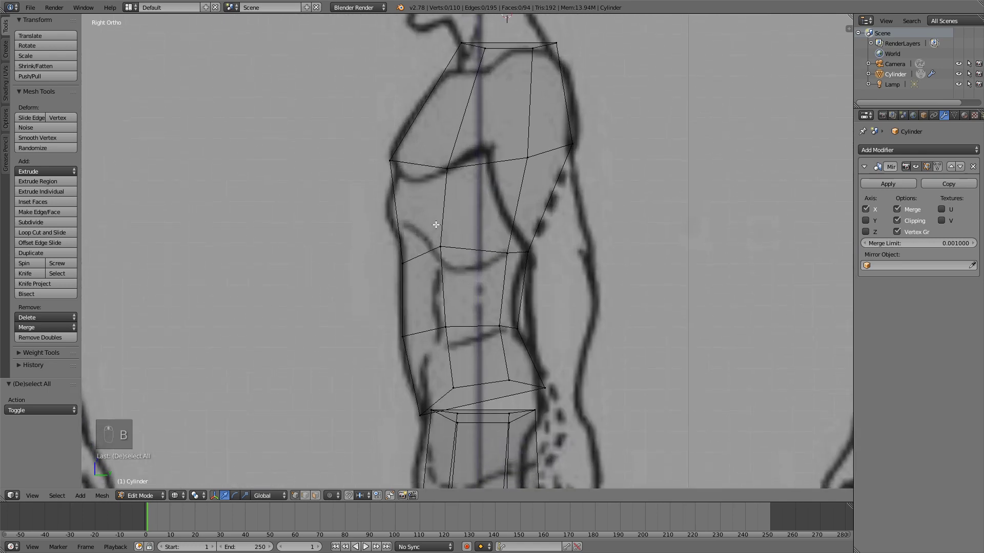
{"action": "left_click_drag", "start_coordinate": [436, 224], "coordinate": [515, 264]}
{"action": "left_click_drag", "start_coordinate": [474, 211], "coordinate": [475, 225]}
{"action": "key", "text": "a"}
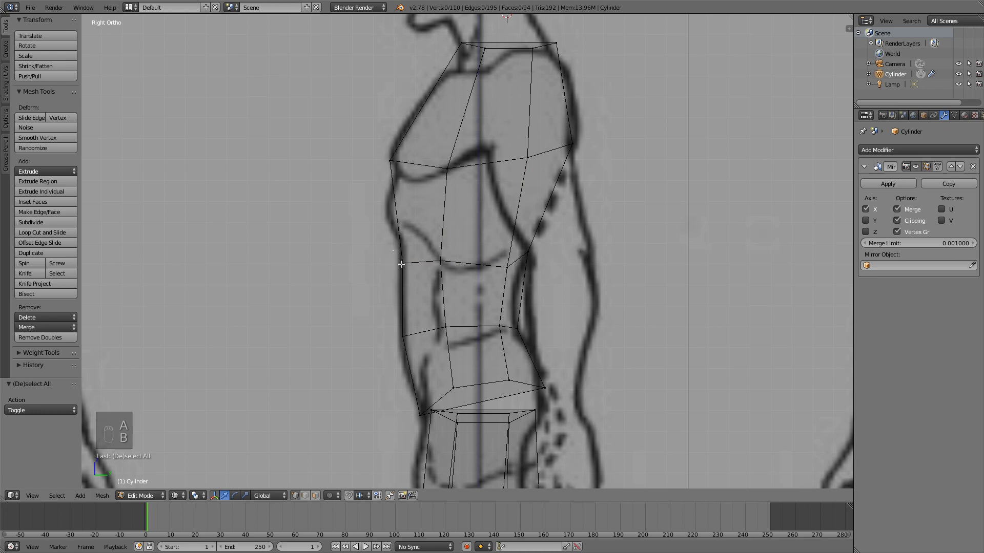
{"action": "right_click", "coordinate": [404, 260]}
{"action": "left_click_drag", "start_coordinate": [407, 239], "coordinate": [407, 227]}
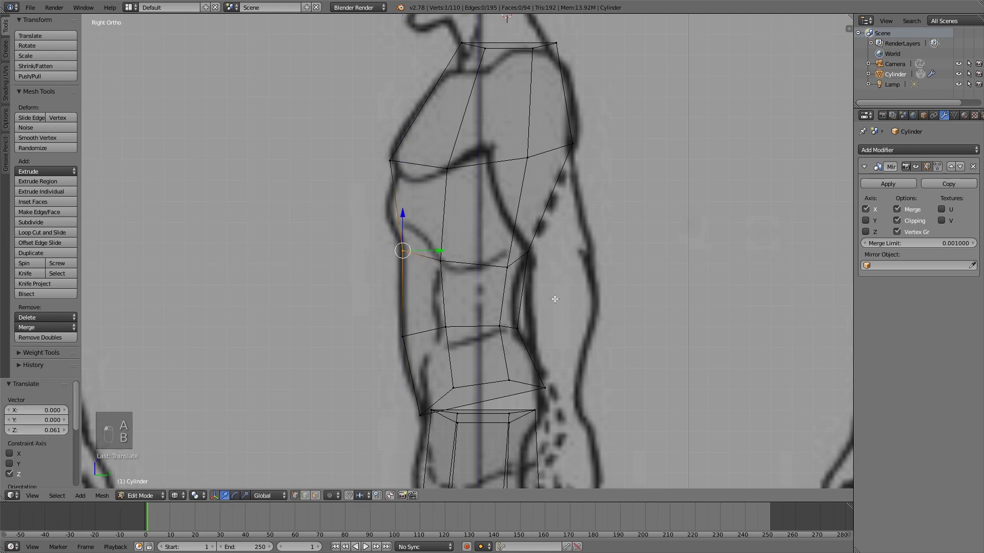
{"action": "key", "text": "a"}
- Rip the under-chest edge loop and lower the separated abdomen edge to leave a narrow gap below the chest
{"action": "right_click", "coordinate": [477, 265], "text": "alt"}
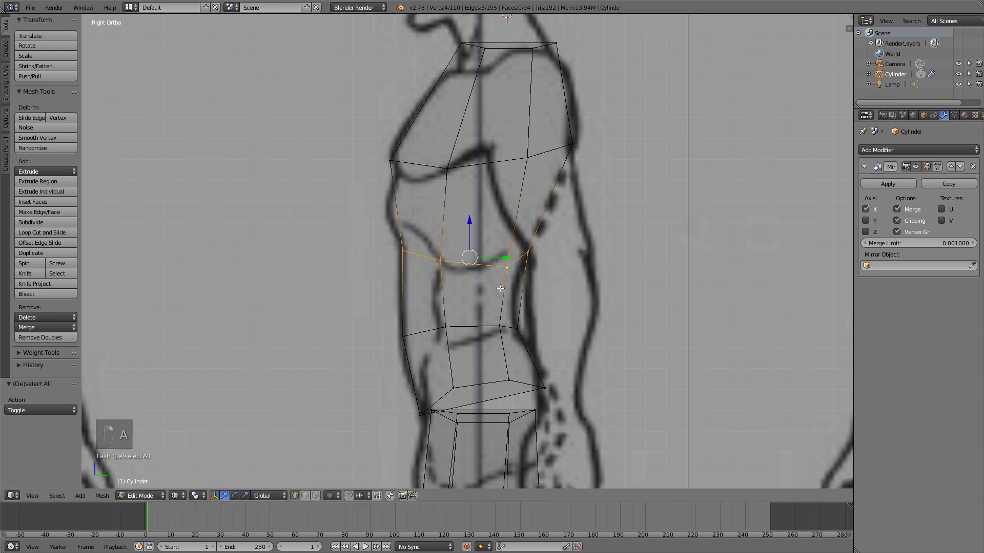
{"action": "key", "text": "v"}
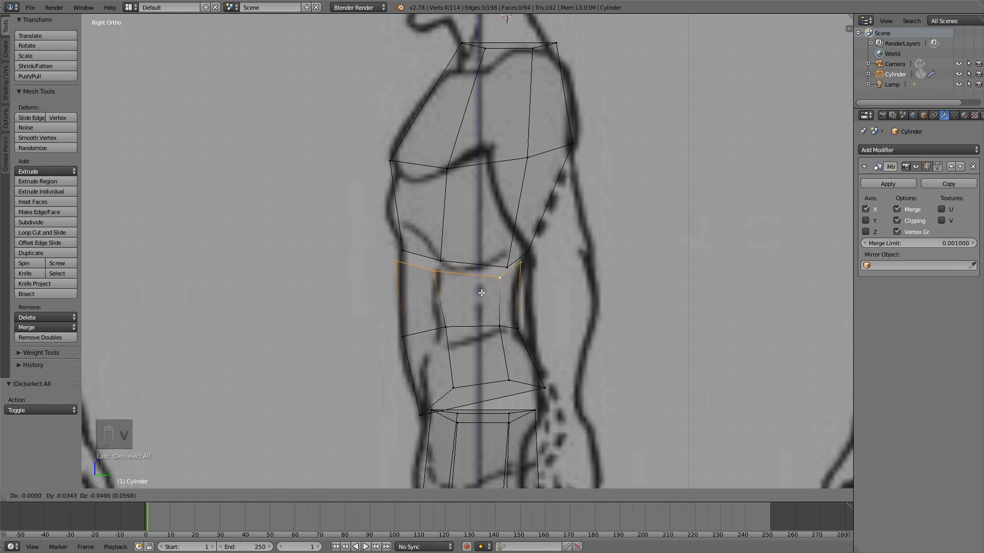
{"action": "left_click", "coordinate": [476, 292]}
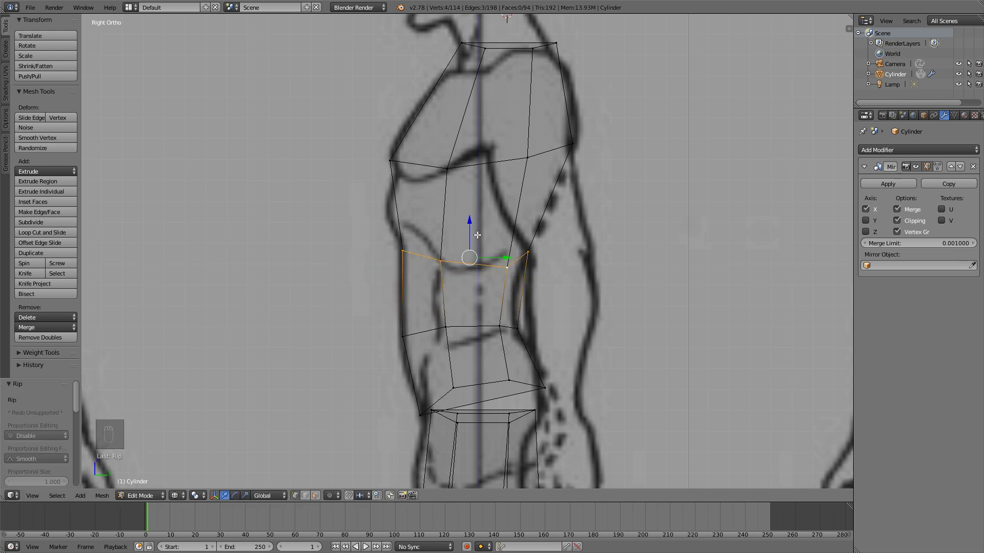
{"action": "left_click_drag", "start_coordinate": [470, 223], "coordinate": [475, 234]}
{"action": "key", "text": "a"}
- Cap the top of the abdomen section and the bottom of the chest section with faces at the ripped gap
{"action": "scroll", "coordinate": [480, 290], "scroll_direction": "up", "scroll_amount": 1}
{"action": "right_click", "coordinate": [389, 262]}
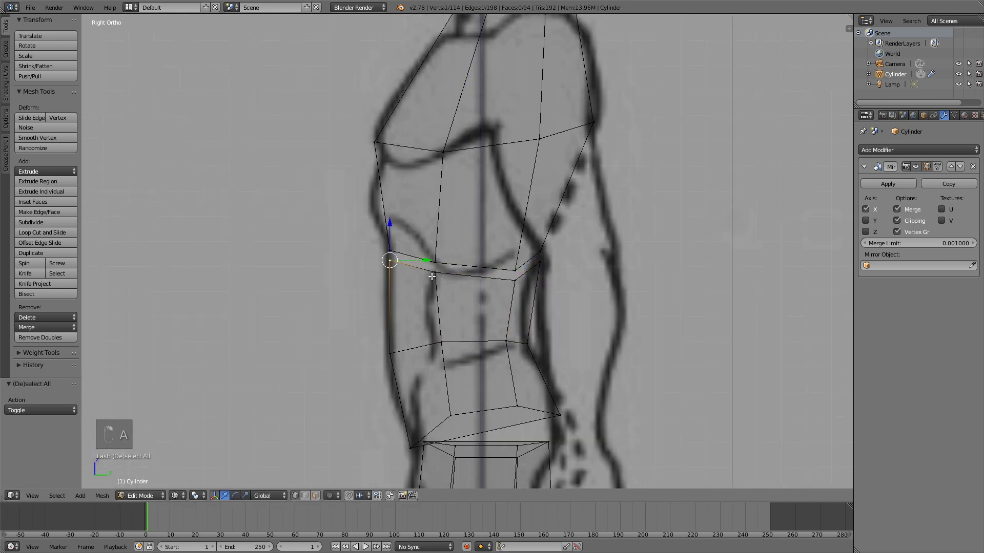
{"action": "right_click", "coordinate": [434, 273], "text": "shift"}
{"action": "right_click", "coordinate": [515, 280], "text": "shift"}
{"action": "right_click", "coordinate": [539, 263], "text": "shift"}
{"action": "key", "text": "f"}
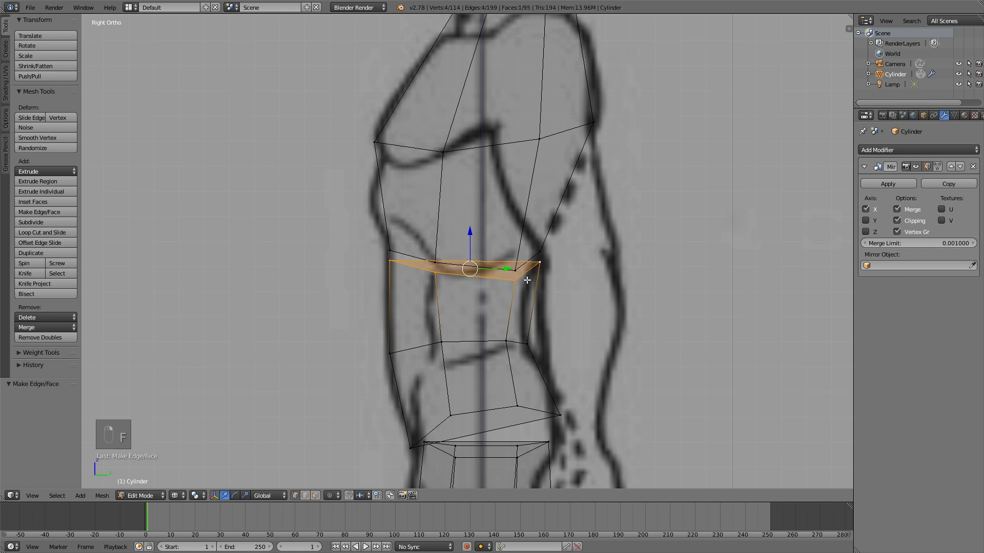
{"action": "key", "text": "a"}
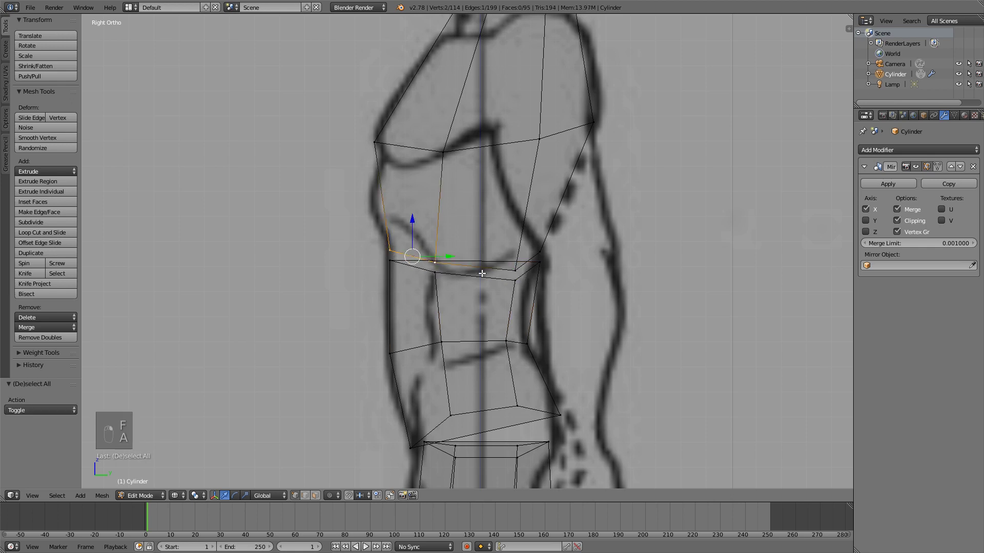
{"action": "key", "text": "f"}
{"action": "key", "text": "a"}
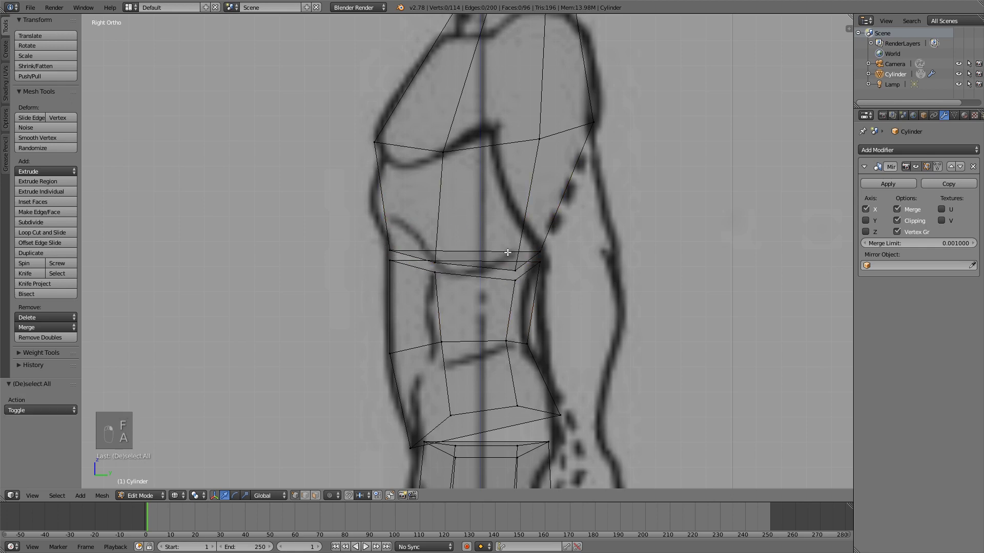
- Raise the mid-chest loop's forward side vertex and move its front vertex 0.042 in Y and 0.135 in Z onto the chest outline
{"action": "key", "text": "z"}
{"action": "mouse_move", "coordinate": [446, 230]}
{"action": "middle_mouse_down"}
{"action": "mouse_move", "coordinate": [591, 236]}
{"action": "mouse_move", "coordinate": [472, 248]}
{"action": "mouse_move", "coordinate": [512, 228]}
{"action": "mouse_move", "coordinate": [611, 229]}
{"action": "mouse_move", "coordinate": [563, 231]}
{"action": "middle_mouse_up"}
{"action": "key", "text": "KP_3"}
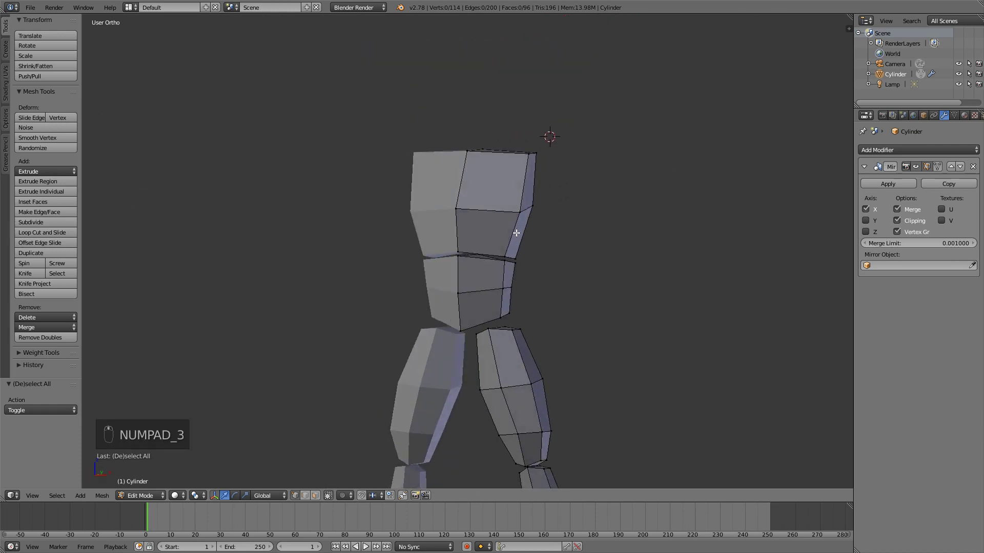
{"action": "middle_click_drag", "start_coordinate": [461, 231], "coordinate": [478, 284], "text": "shift"}
{"action": "scroll", "coordinate": [500, 263], "scroll_direction": "up", "scroll_amount": 3}
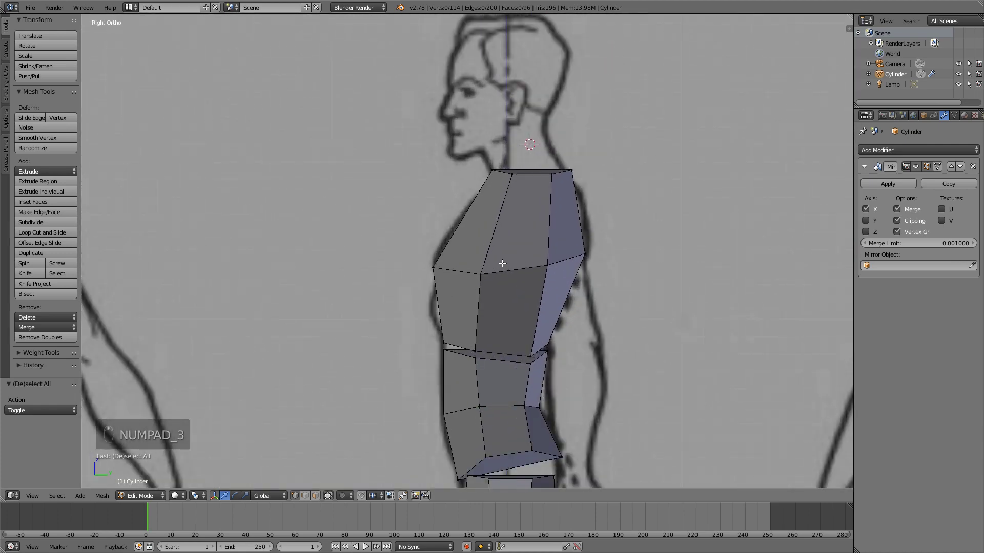
{"action": "key", "text": "z"}
{"action": "scroll", "coordinate": [494, 264], "scroll_direction": "down", "scroll_amount": 2}
{"action": "right_click", "coordinate": [475, 266]}
{"action": "key", "text": "g"}
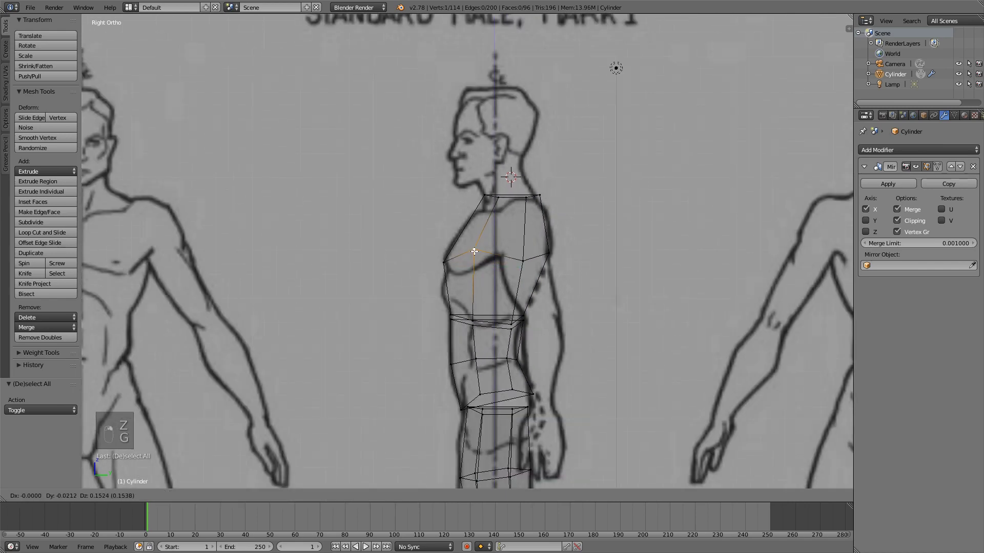
{"action": "left_click", "coordinate": [474, 251]}
{"action": "key", "text": "g"}
{"action": "left_click", "coordinate": [455, 247]}
{"action": "right_click", "coordinate": [475, 250]}
{"action": "key", "text": "g"}
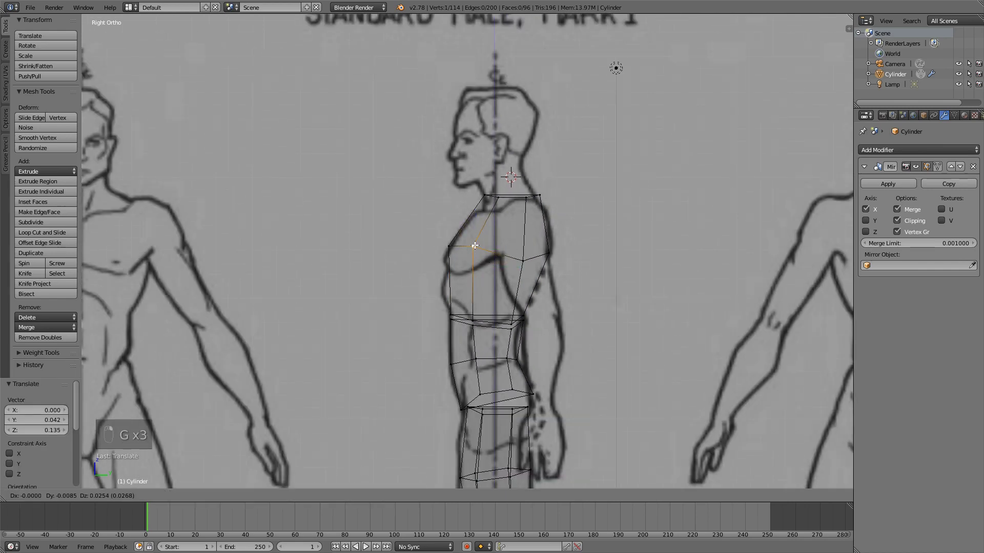
{"action": "left_click", "coordinate": [473, 246]}
{"action": "key", "text": "a"}
- Snap the 3D cursor to the scene center while working in the front view
{"action": "key", "text": "z"}
{"action": "scroll", "coordinate": [509, 267], "scroll_direction": "down", "scroll_amount": 1}
{"action": "middle_click_drag", "start_coordinate": [509, 267], "coordinate": [542, 257]}
{"action": "key", "text": "KP_1"}
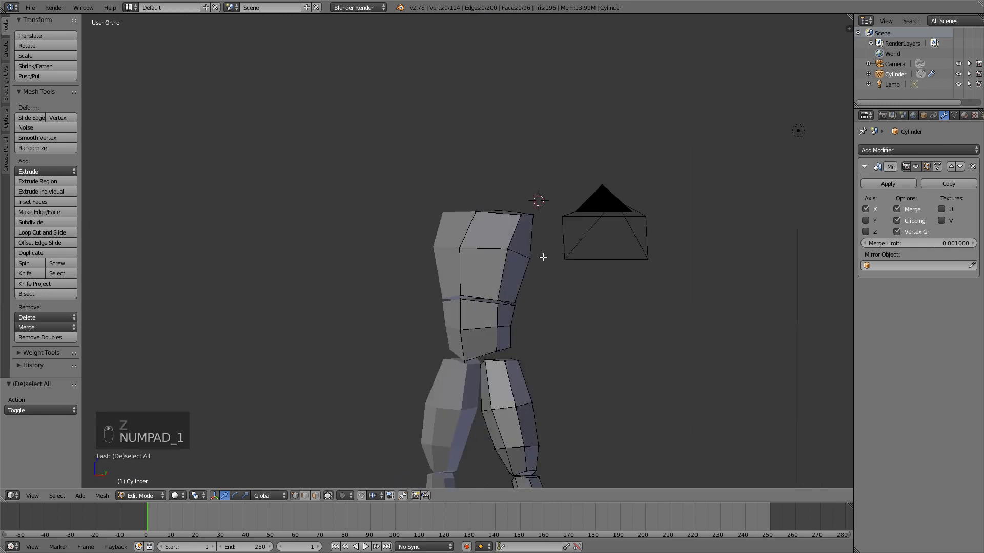
{"action": "scroll", "coordinate": [582, 233], "scroll_direction": "up", "scroll_amount": 2}
{"action": "middle_click_drag", "start_coordinate": [480, 118], "coordinate": [479, 155], "text": "shift"}
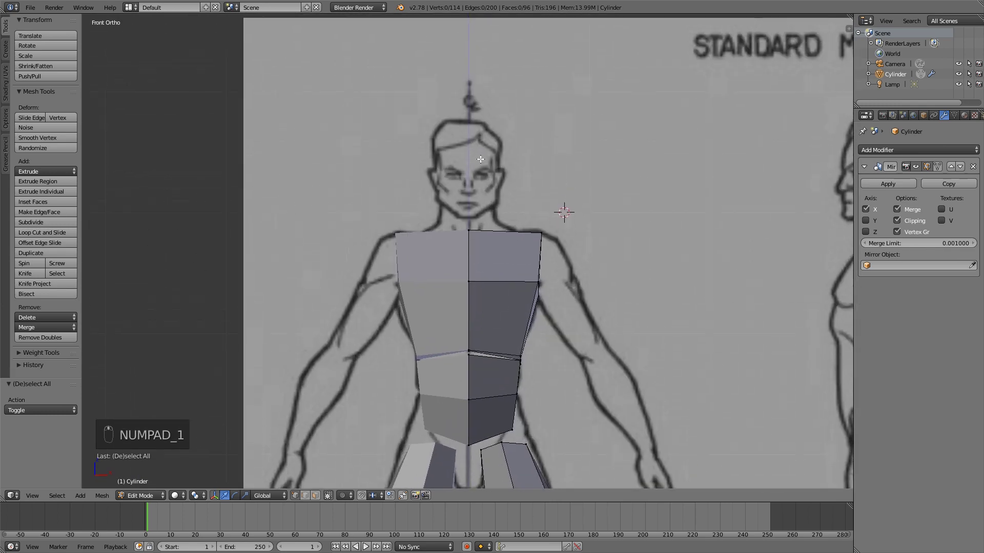
{"action": "scroll", "coordinate": [602, 337], "scroll_direction": "down", "scroll_amount": 4}
{"action": "middle_click_drag", "start_coordinate": [563, 269], "coordinate": [551, 159], "text": "shift"}
{"action": "key", "text": "shift+s"}
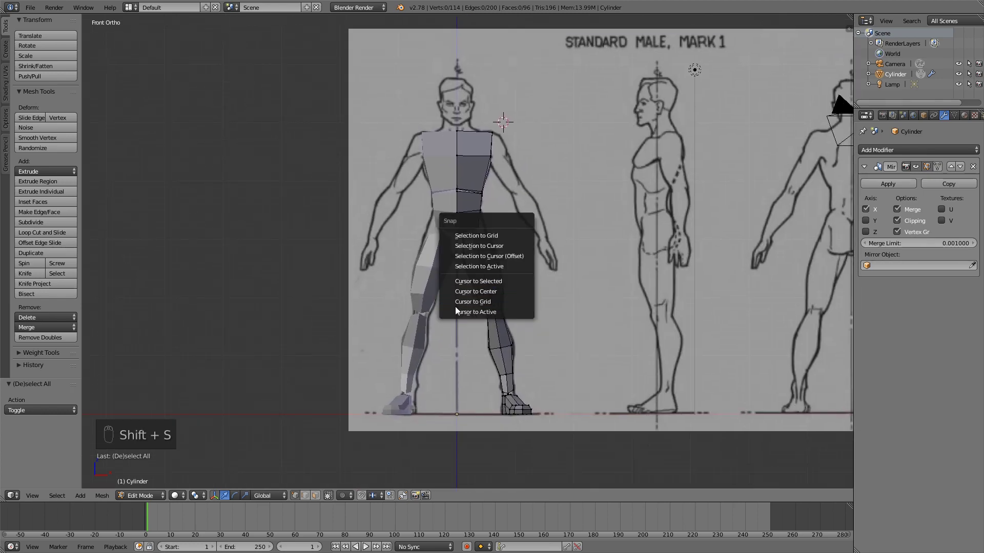
{"action": "left_click", "coordinate": [521, 291]}
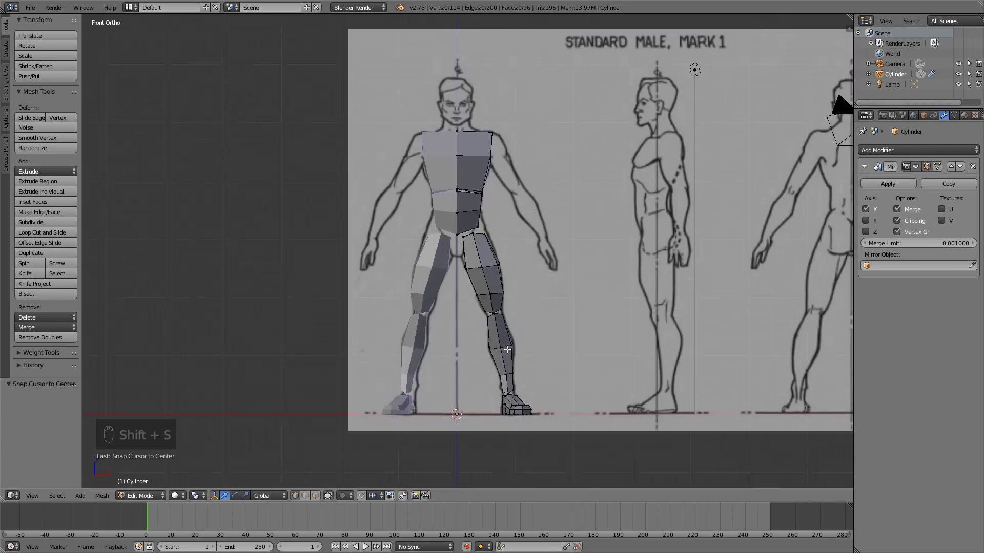
- Add a cylinder to the mesh and raise it 5.705 along Z to the reference head
{"action": "key", "text": "shift+a"}
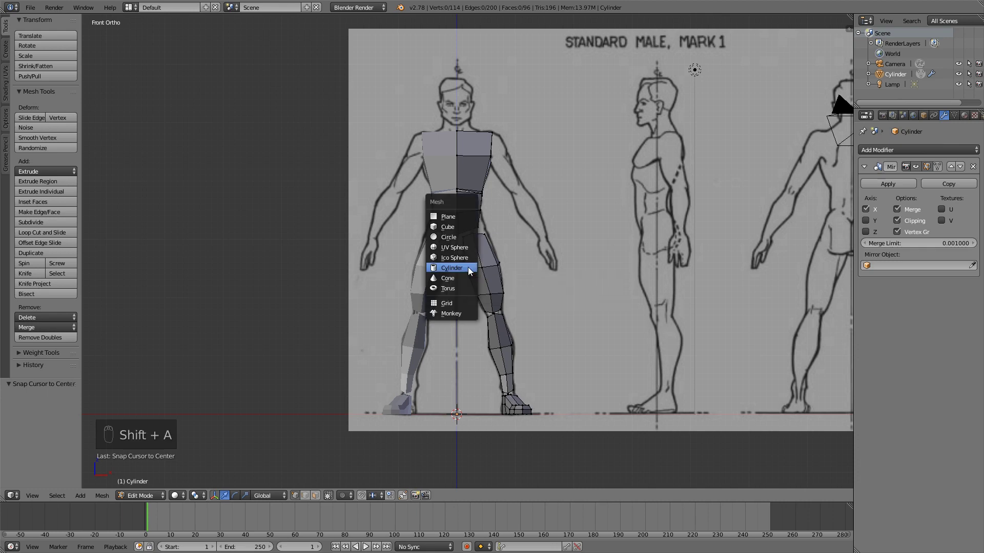
{"action": "left_click", "coordinate": [468, 267]}
{"action": "left_click_drag", "start_coordinate": [454, 385], "coordinate": [483, 52]}
{"action": "scroll", "coordinate": [512, 165], "scroll_direction": "up", "scroll_amount": 4}
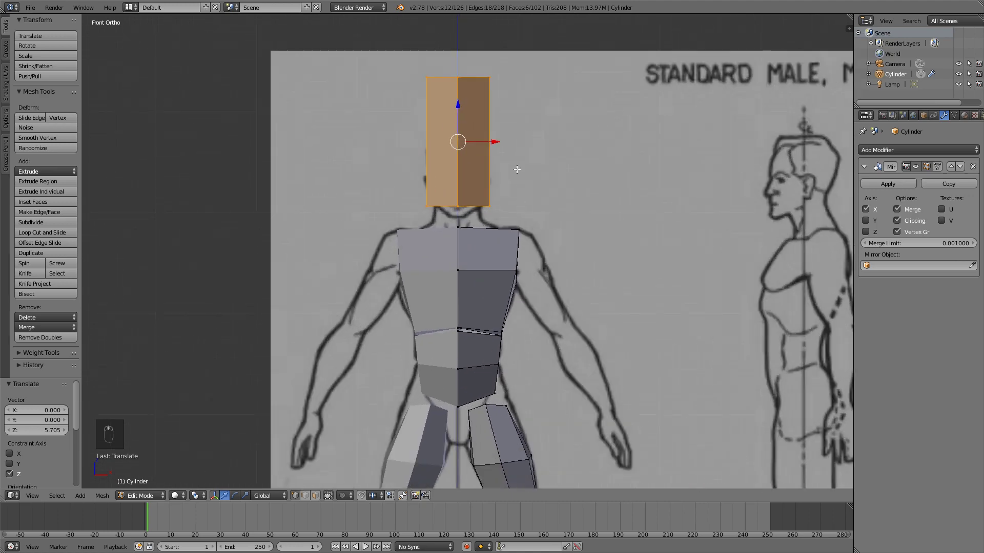
- Delete the vertices of the head cylinder on the negative X side, leaving the half that the Mirror modifier reflects
{"action": "key", "text": "z"}
{"action": "key", "text": "z"}
{"action": "scroll", "coordinate": [559, 205], "scroll_direction": "up", "scroll_amount": 2}
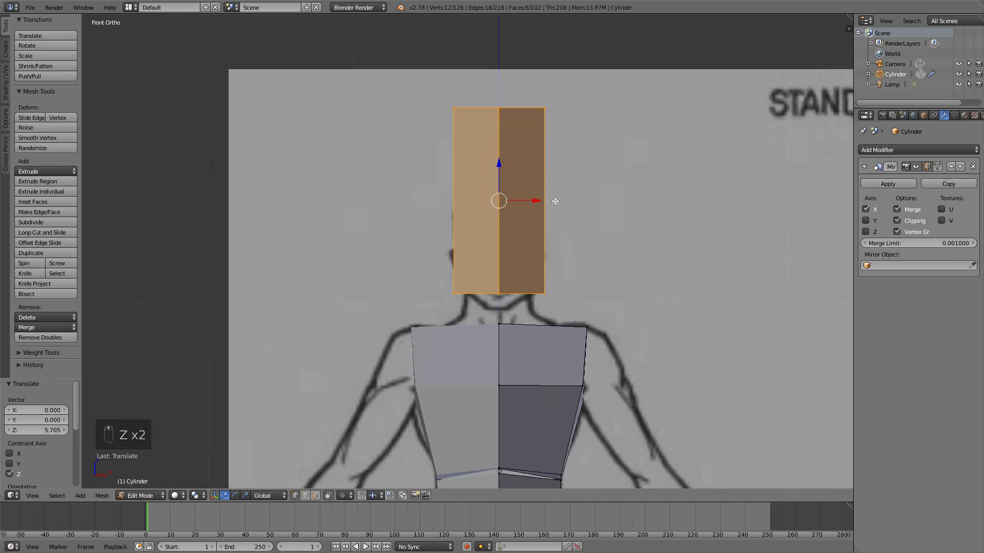
{"action": "key", "text": "x"}
{"action": "key", "text": "z"}
{"action": "key", "text": "a"}
{"action": "key", "text": "b"}
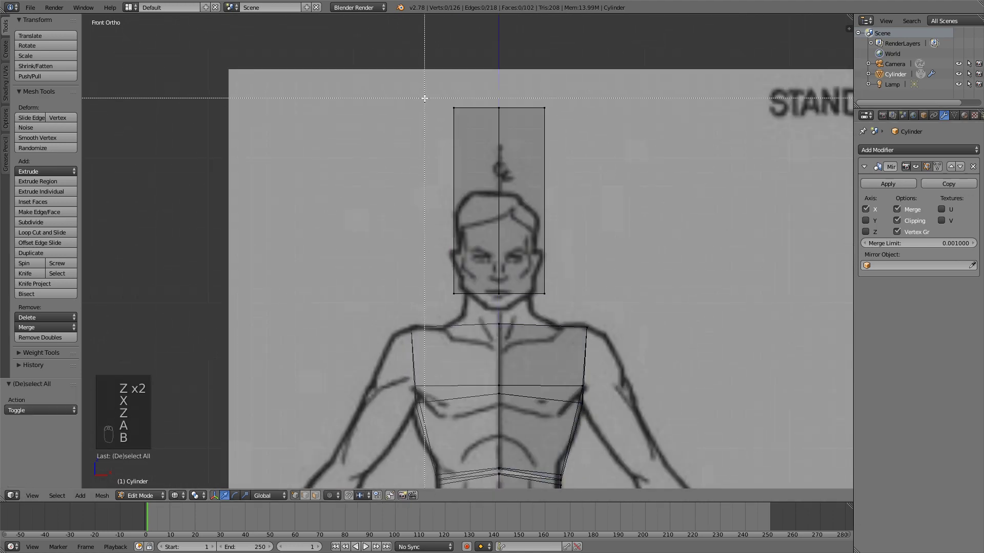
{"action": "left_click_drag", "start_coordinate": [424, 98], "coordinate": [474, 302]}
{"action": "key", "text": "x"}
{"action": "left_click", "coordinate": [479, 251]}
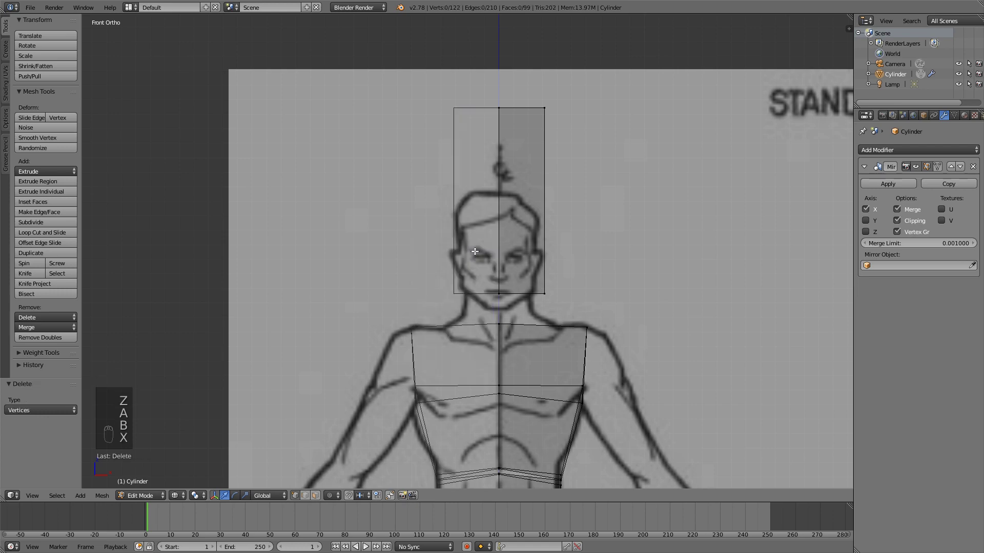
- Lower the head cylinder's top vertices to the crown of the reference head
{"action": "scroll", "coordinate": [605, 192], "scroll_direction": "up", "scroll_amount": 1}
{"action": "key", "text": "b"}
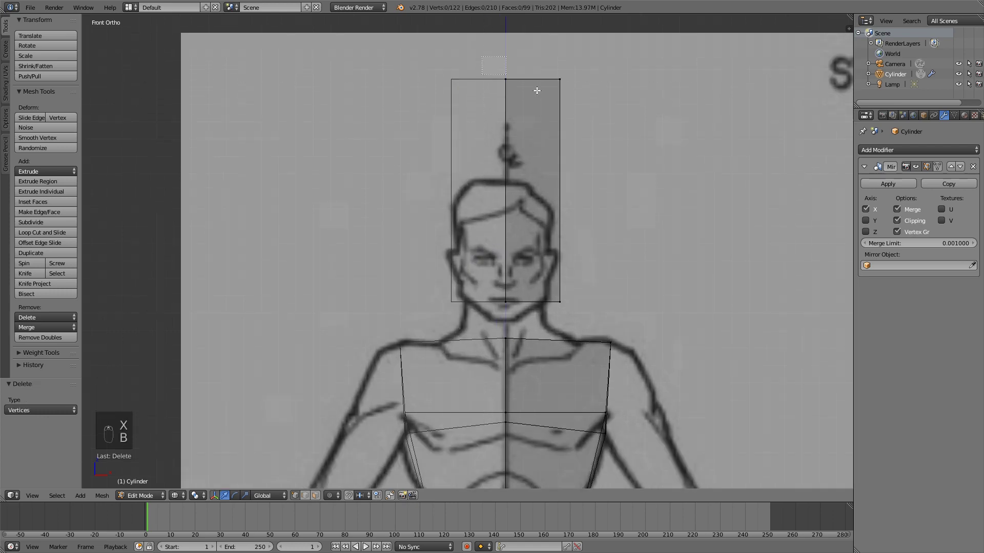
{"action": "left_click_drag", "start_coordinate": [487, 99], "coordinate": [557, 185]}
{"action": "key", "text": "a"}
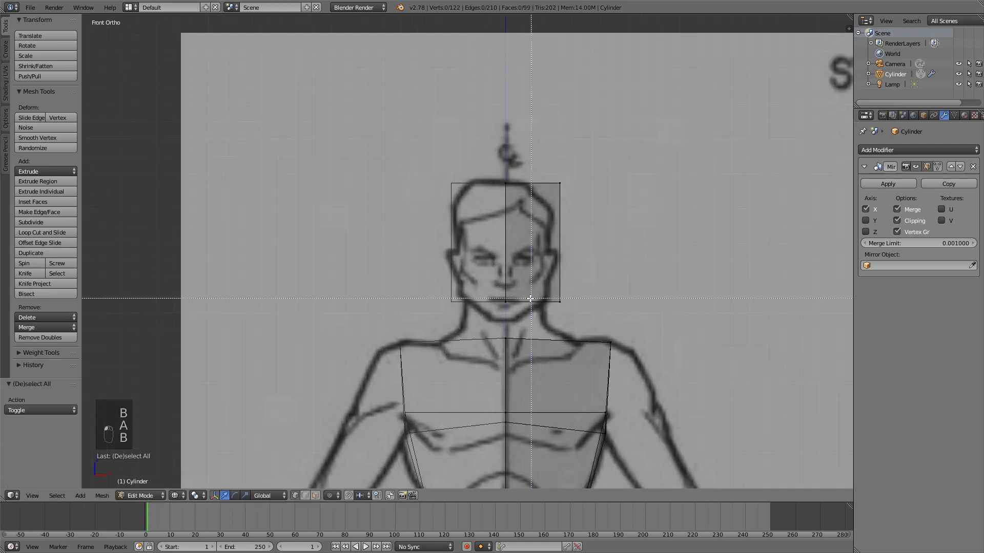
- Lower the head's bottom centre vertices to the chin and move the outer bottom vertices inward onto the jawline
{"action": "right_click", "coordinate": [505, 301]}
{"action": "left_click_drag", "start_coordinate": [506, 277], "coordinate": [585, 292]}
{"action": "key", "text": "a"}
{"action": "key", "text": "b"}
{"action": "key", "text": "g"}
{"action": "left_click", "coordinate": [571, 291]}
{"action": "key", "text": "a"}
- Move the head's upper outer vertices inward and down onto the side of the reference skull
{"action": "key", "text": "b"}
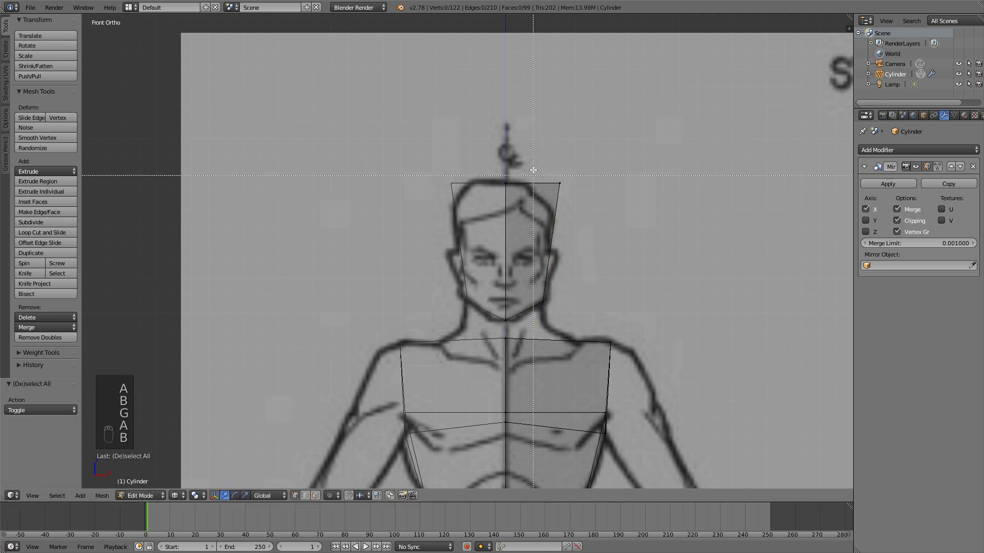
{"action": "left_click_drag", "start_coordinate": [533, 170], "coordinate": [597, 209]}
{"action": "key", "text": "g"}
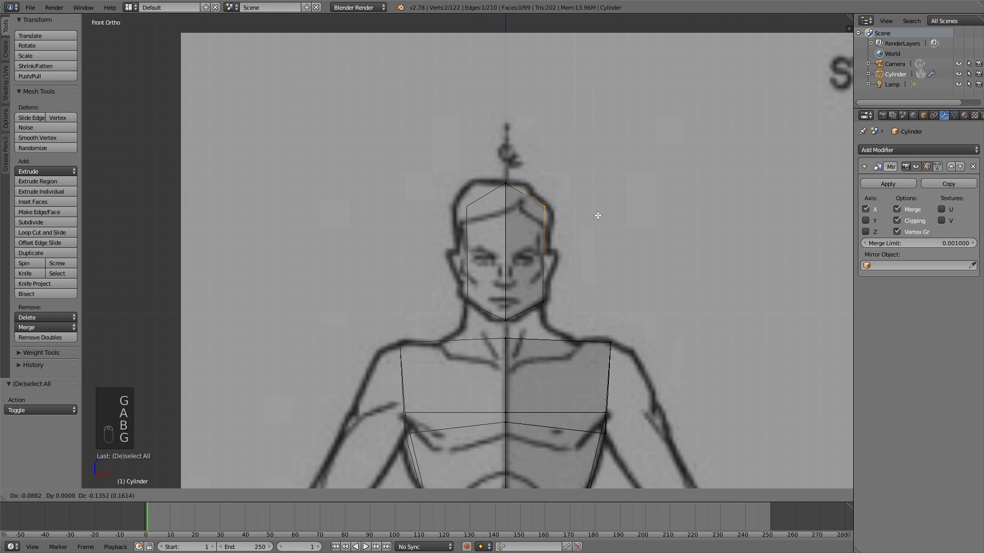
{"action": "left_click", "coordinate": [601, 215]}
{"action": "key", "text": "a"}
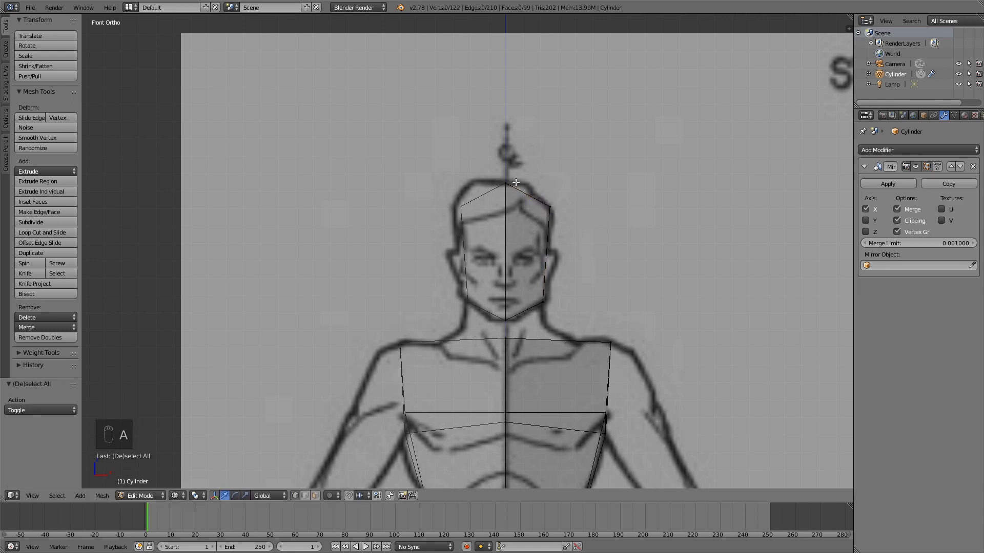
- Adjust the height of the head's top centre vertices to match the crown outline
{"action": "scroll", "coordinate": [515, 182], "scroll_direction": "up", "scroll_amount": 1}
{"action": "key", "text": "b"}
{"action": "left_click_drag", "start_coordinate": [482, 192], "coordinate": [512, 142]}
{"action": "key", "text": "a"}
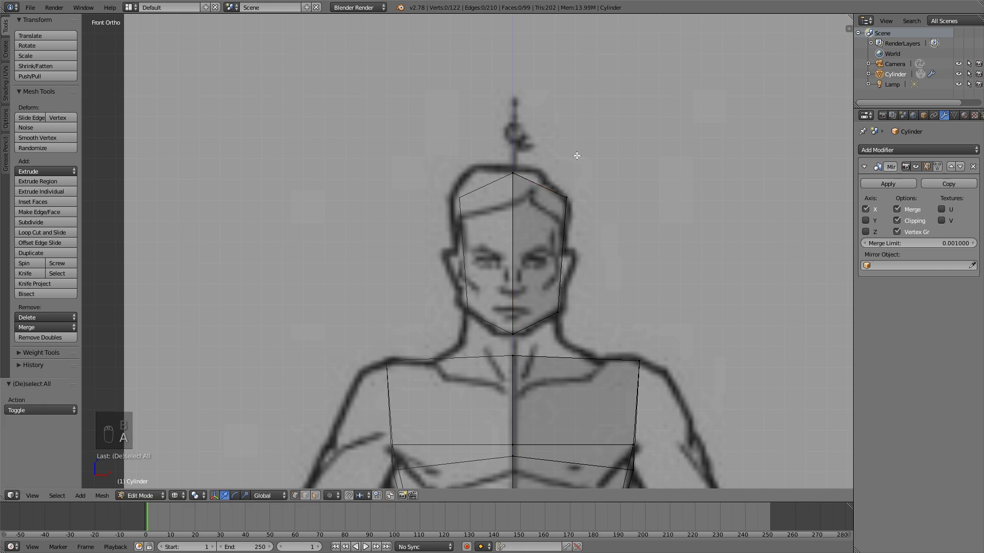
- Fill the open bottom of the head with a face across its four lower vertices in the right side view
{"action": "key", "text": "KP_3"}
{"action": "scroll", "coordinate": [577, 151], "scroll_direction": "up", "scroll_amount": 3}
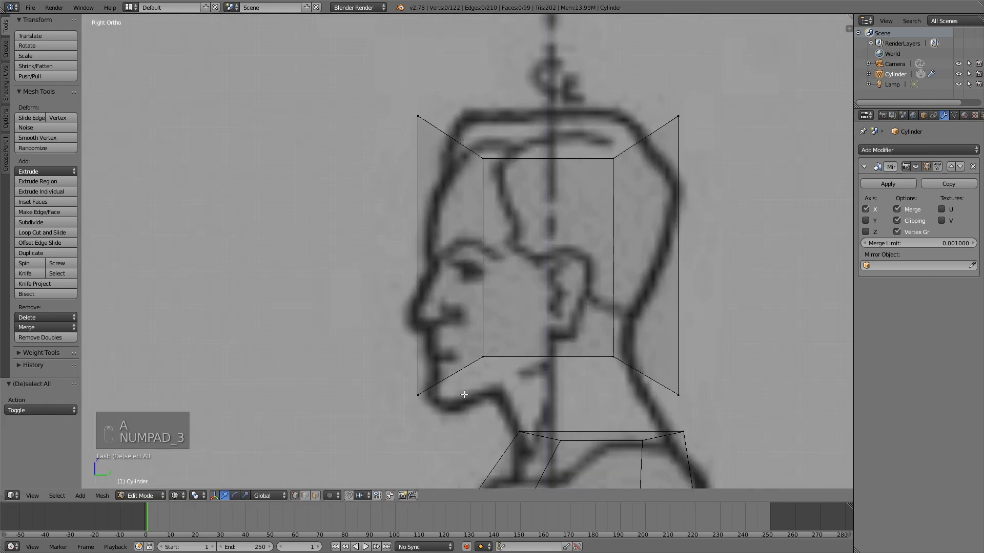
{"action": "right_click", "coordinate": [417, 395]}
{"action": "right_click", "coordinate": [678, 395], "text": "shift"}
{"action": "right_click", "coordinate": [613, 357], "text": "shift"}
{"action": "right_click", "coordinate": [482, 357], "text": "shift"}
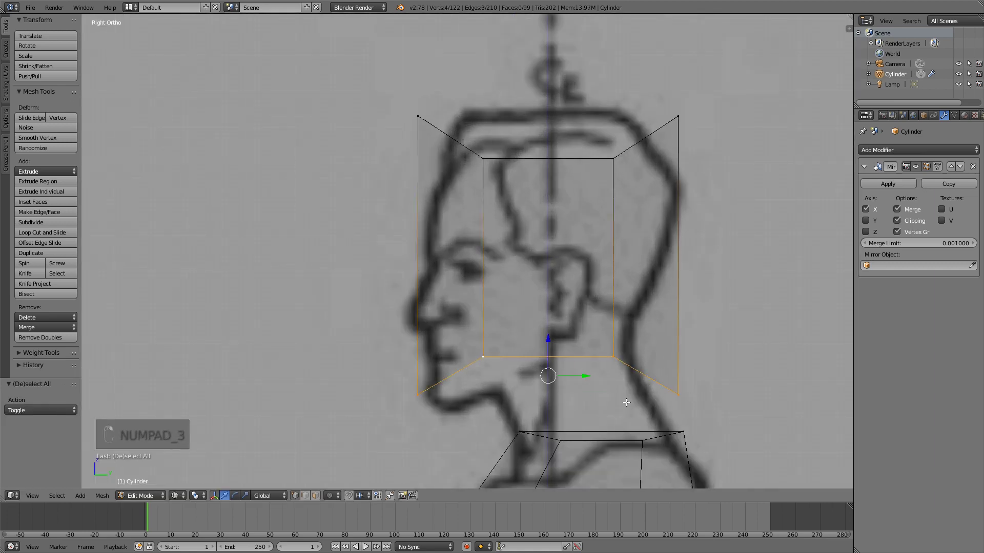
{"action": "key", "text": "f"}
{"action": "key", "text": "a"}
- Fill the open top of the head with a face across its four upper vertices
{"action": "key", "text": "b"}
{"action": "left_click_drag", "start_coordinate": [409, 103], "coordinate": [766, 177]}
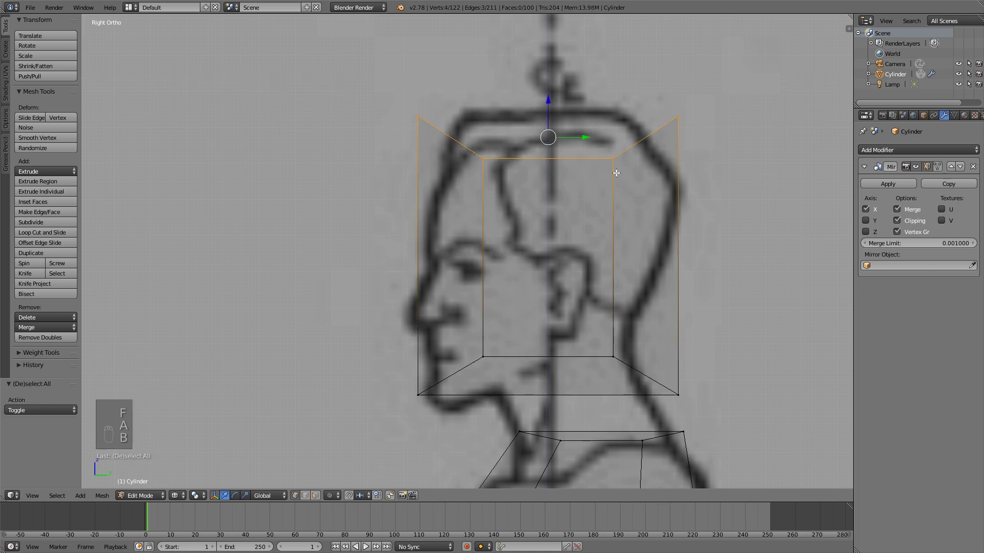
{"action": "key", "text": "f"}
{"action": "key", "text": "a"}
{"action": "key", "text": "a"}
{"action": "key", "text": "a"}
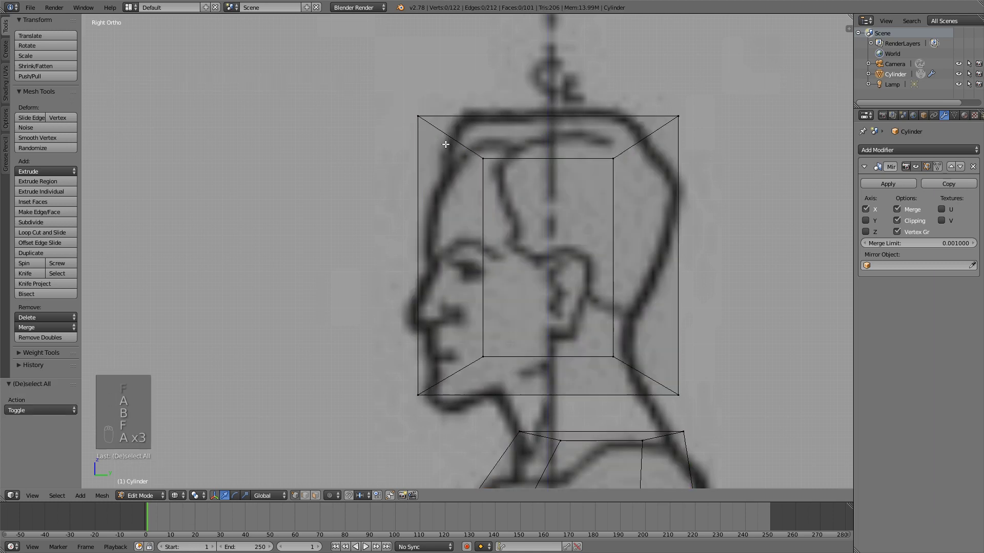
- Move the head's top front centre vertex back 0.105 and the top rear one forward along Y onto the crown's corners
{"action": "right_click", "coordinate": [417, 116]}
{"action": "left_click_drag", "start_coordinate": [468, 121], "coordinate": [506, 120]}
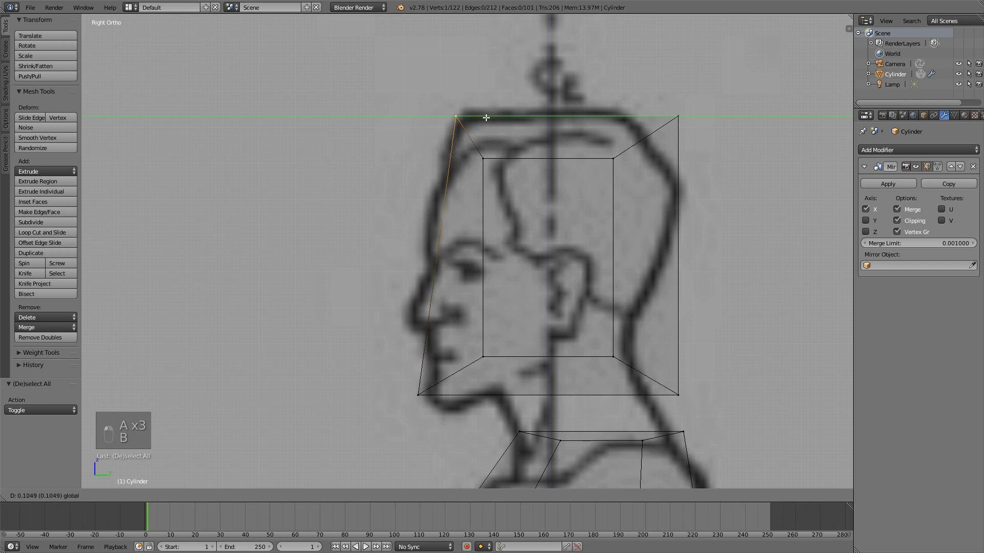
{"action": "right_click", "coordinate": [678, 116]}
{"action": "left_click_drag", "start_coordinate": [720, 112], "coordinate": [674, 113]}
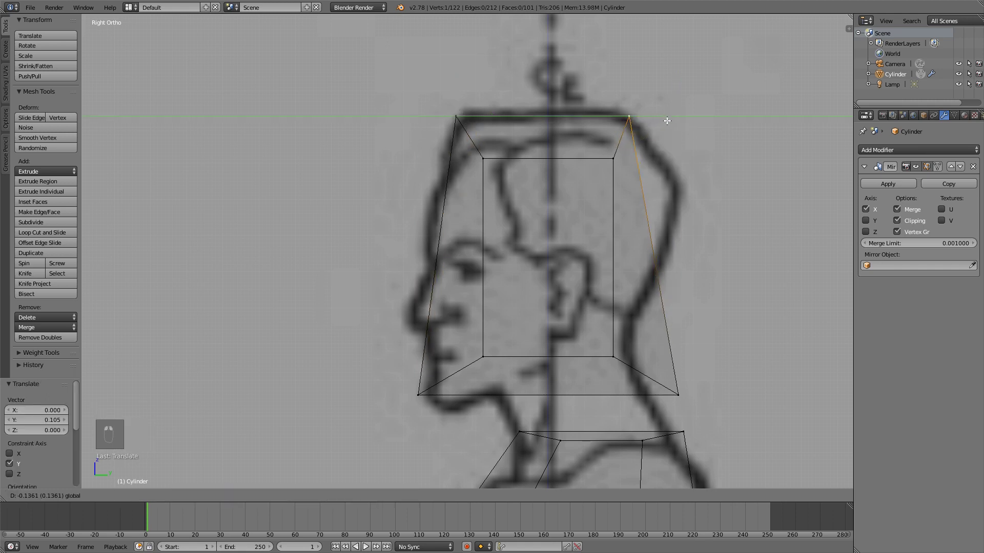
{"action": "key", "text": "a"}
- Move the head's lower front centre vertex onto the chin and fit the two lower rear vertices to the nape
{"action": "right_click", "coordinate": [438, 394]}
{"action": "key", "text": "g"}
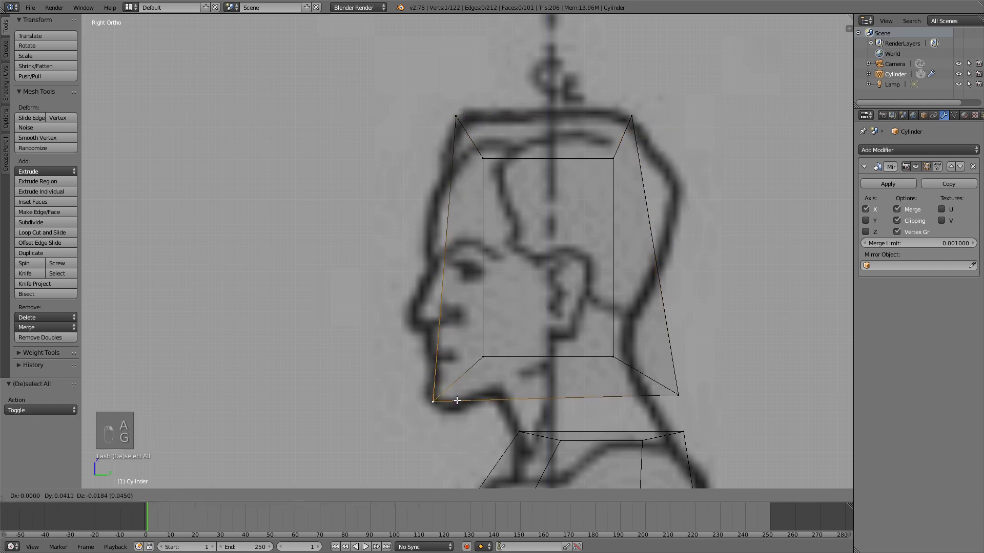
{"action": "left_click", "coordinate": [454, 402]}
{"action": "key", "text": "a"}
{"action": "right_click", "coordinate": [680, 397]}
{"action": "key", "text": "g"}
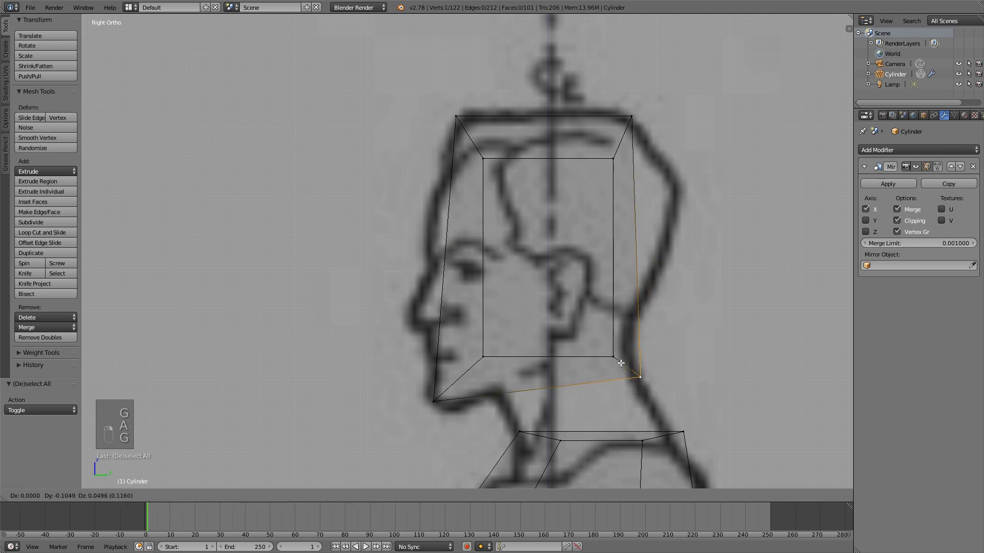
{"action": "left_click", "coordinate": [638, 371]}
{"action": "key", "text": "g"}
{"action": "left_click", "coordinate": [616, 300]}
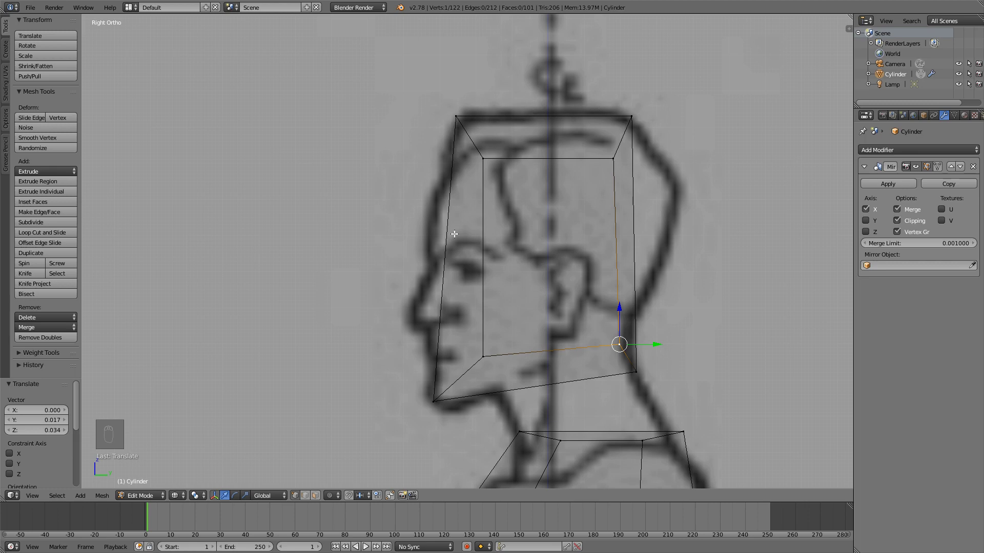
{"action": "middle_click_drag", "start_coordinate": [597, 276], "coordinate": [604, 227], "text": "shift"}
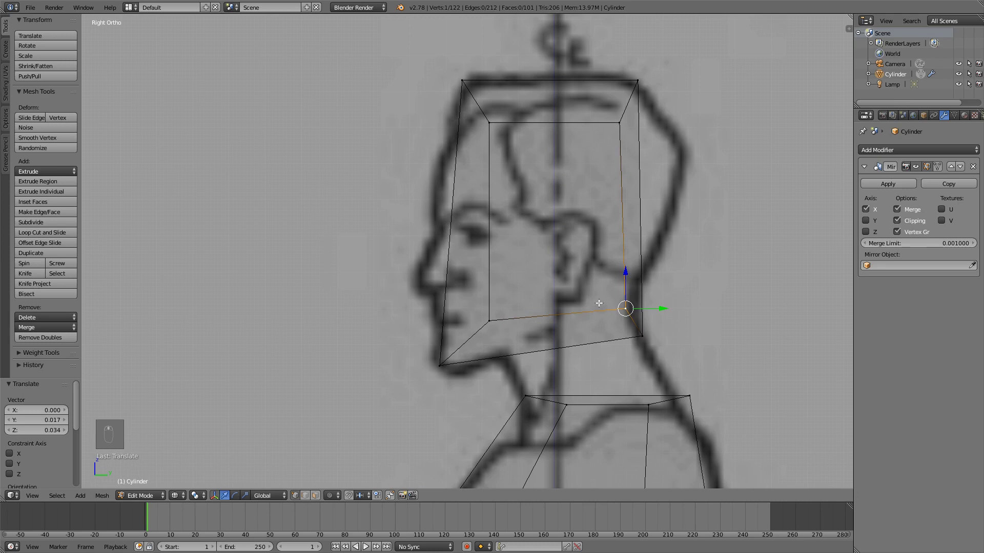
- Add one centred horizontal loop cut around the head at brow height
{"action": "key", "text": "a"}
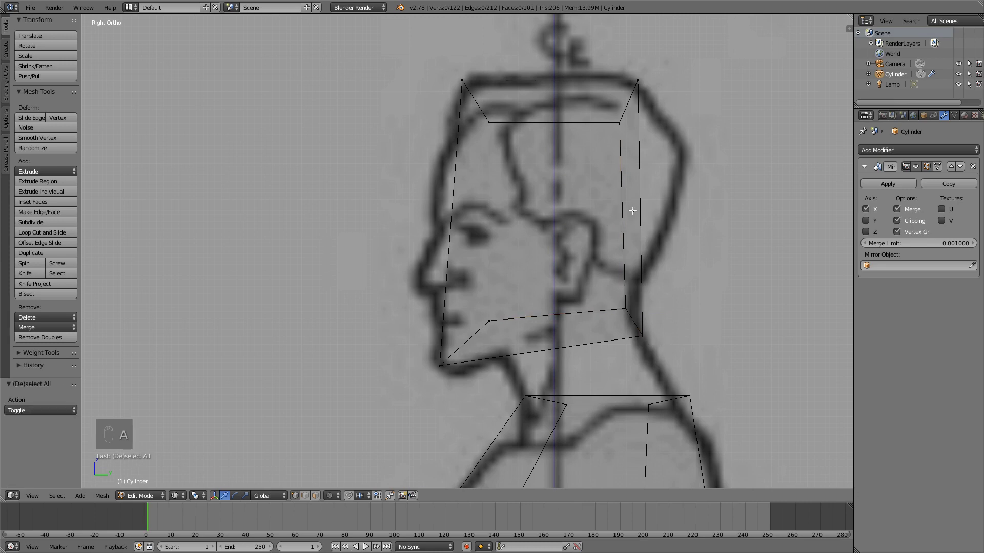
{"action": "key", "text": "ctrl+r"}
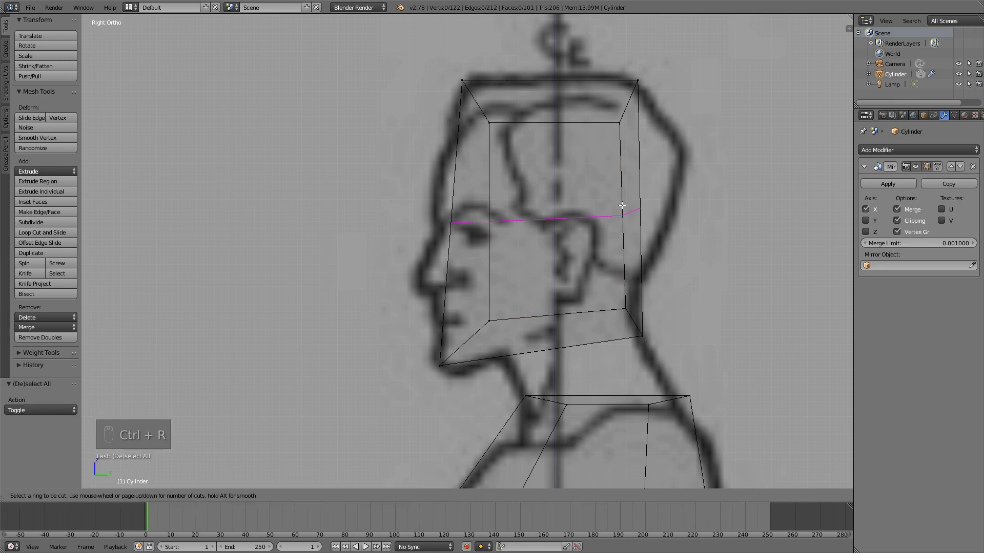
{"action": "left_click", "coordinate": [621, 205]}
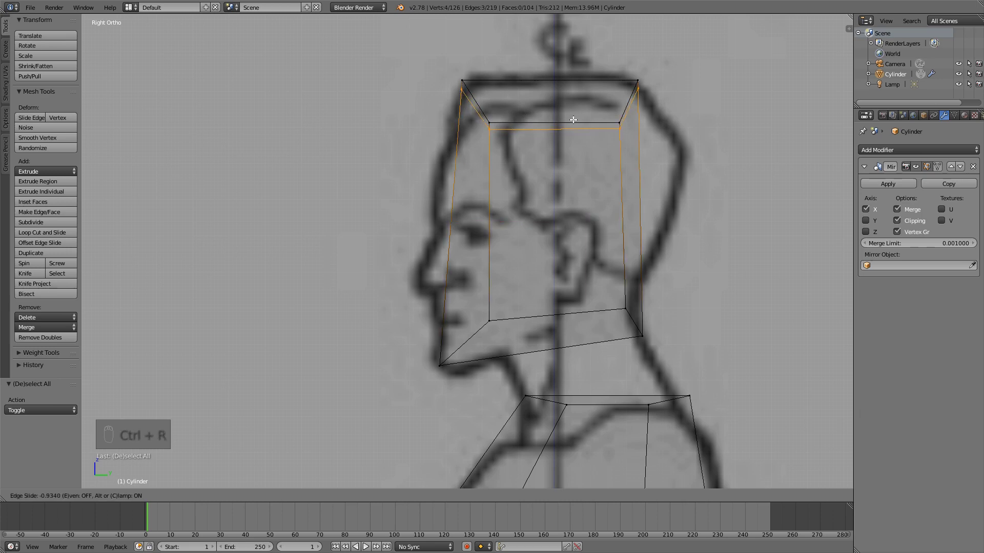
{"action": "right_click", "coordinate": [638, 224]}
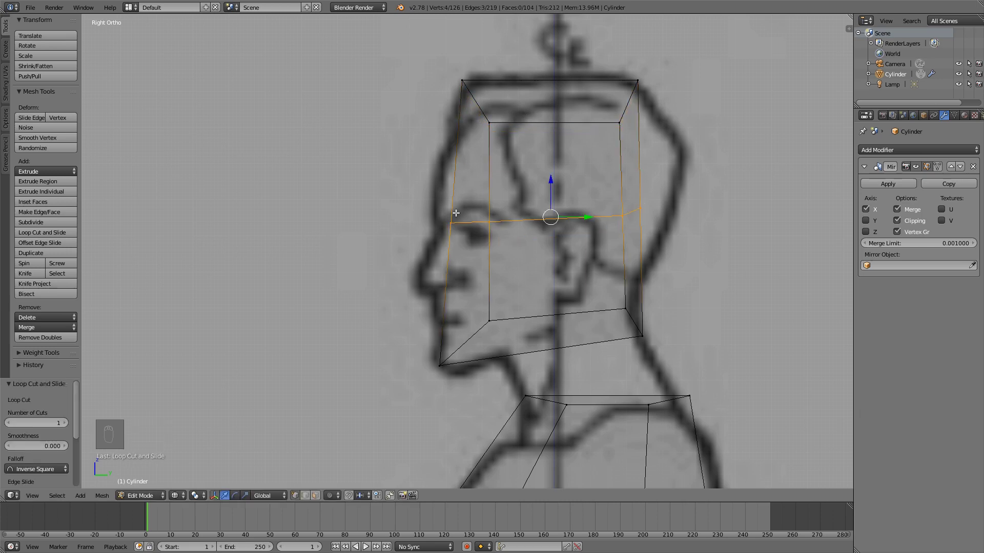
- Add one centred vertical loop cut through the head from the crown to the jaw
{"action": "key", "text": "ctrl+r"}
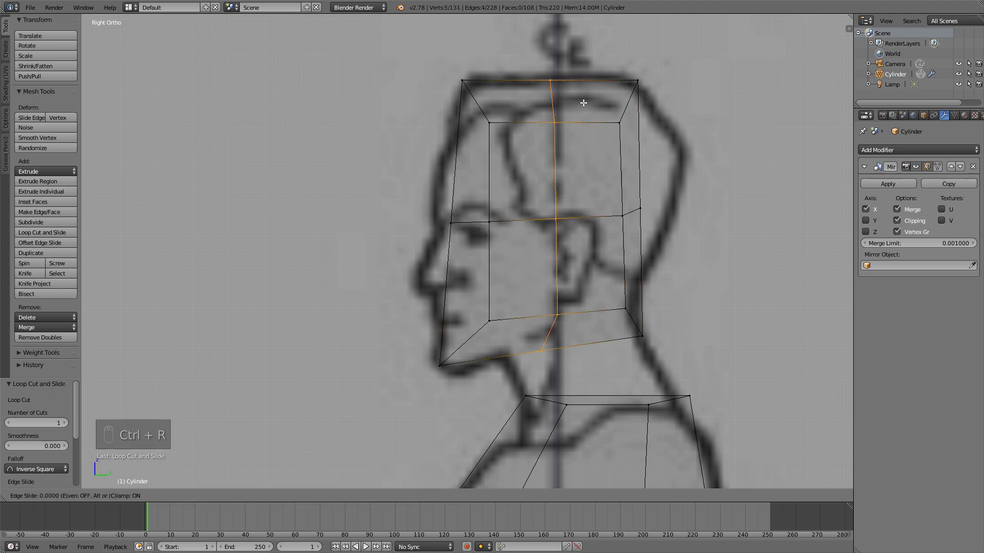
{"action": "left_click", "coordinate": [589, 84]}
{"action": "key", "text": "a"}
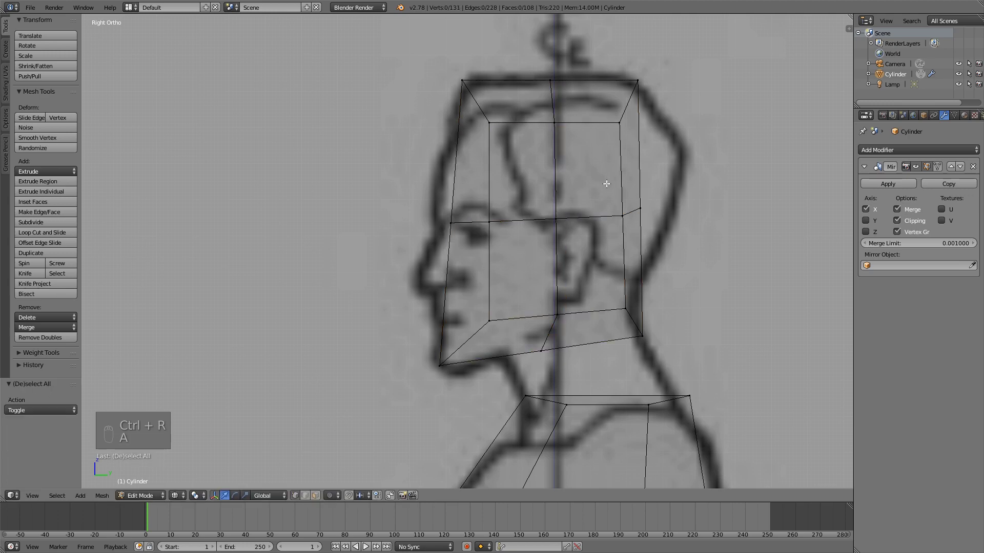
- Move the two middle rear vertices of the head backward and slightly up onto the back of the skull
{"action": "middle_click_drag", "start_coordinate": [552, 174], "coordinate": [534, 187], "text": "shift"}
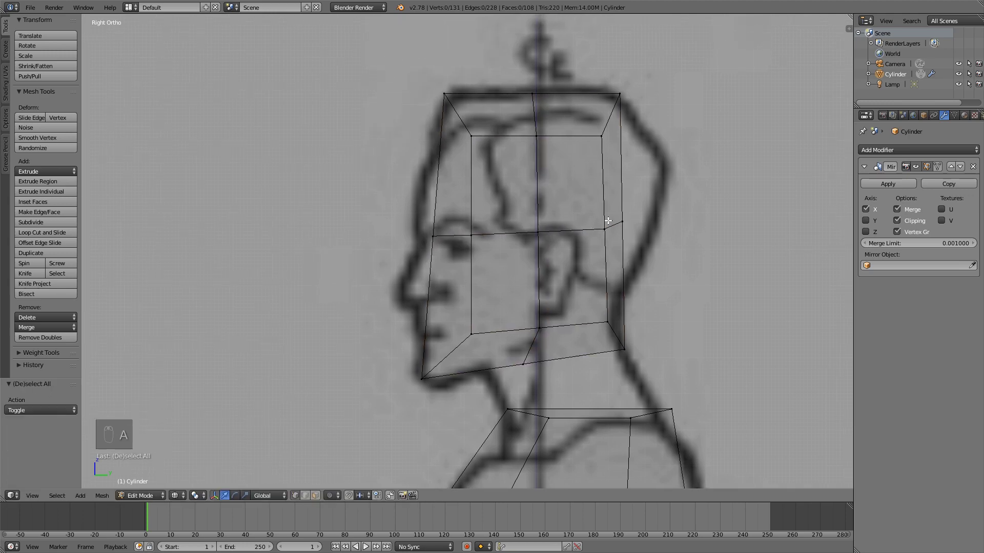
{"action": "key", "text": "b"}
{"action": "left_click_drag", "start_coordinate": [589, 210], "coordinate": [629, 236]}
{"action": "key", "text": "g"}
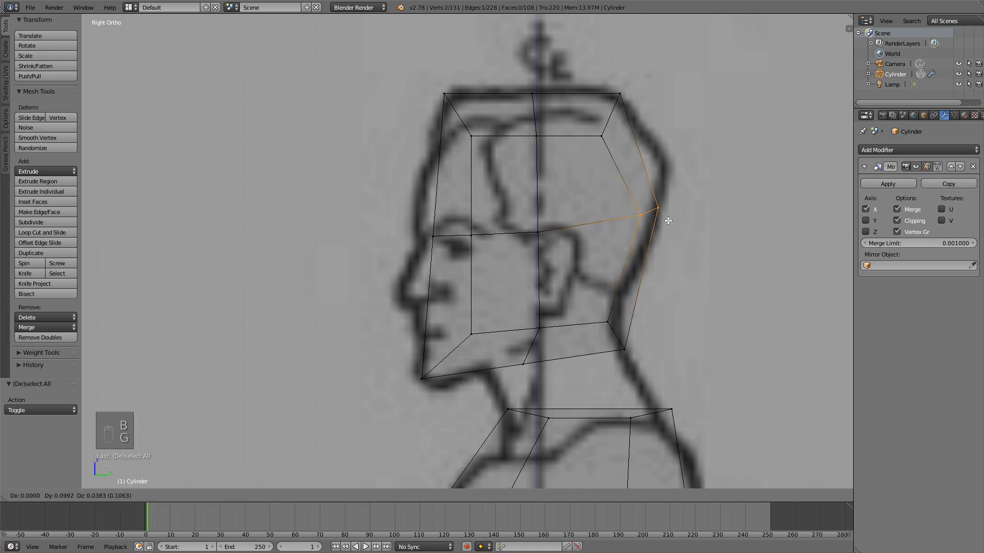
{"action": "left_click", "coordinate": [668, 220]}
{"action": "key", "text": "a"}
{"action": "key", "text": "b"}
{"action": "left_click_drag", "start_coordinate": [598, 307], "coordinate": [637, 345]}
{"action": "key", "text": "g"}
{"action": "right_click", "coordinate": [648, 325]}
{"action": "key", "text": "a"}
{"action": "key", "text": "b"}
{"action": "left_click_drag", "start_coordinate": [593, 300], "coordinate": [641, 347]}
{"action": "key", "text": "g"}
{"action": "right_click", "coordinate": [647, 333]}
- Move the head's two lower rear vertices up and slightly forward onto the nape outline
{"action": "key", "text": "b"}
{"action": "left_click_drag", "start_coordinate": [601, 309], "coordinate": [639, 362]}
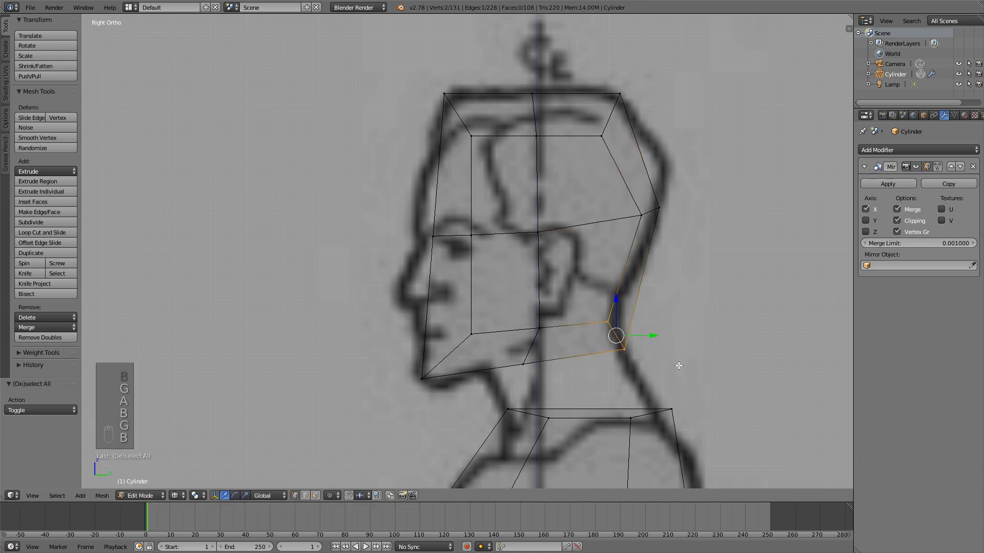
{"action": "key", "text": "g"}
{"action": "left_click", "coordinate": [672, 343]}
{"action": "key", "text": "a"}
- Move the head's two upper rear vertices down and slightly back to round the rear of the crown
{"action": "key", "text": "b"}
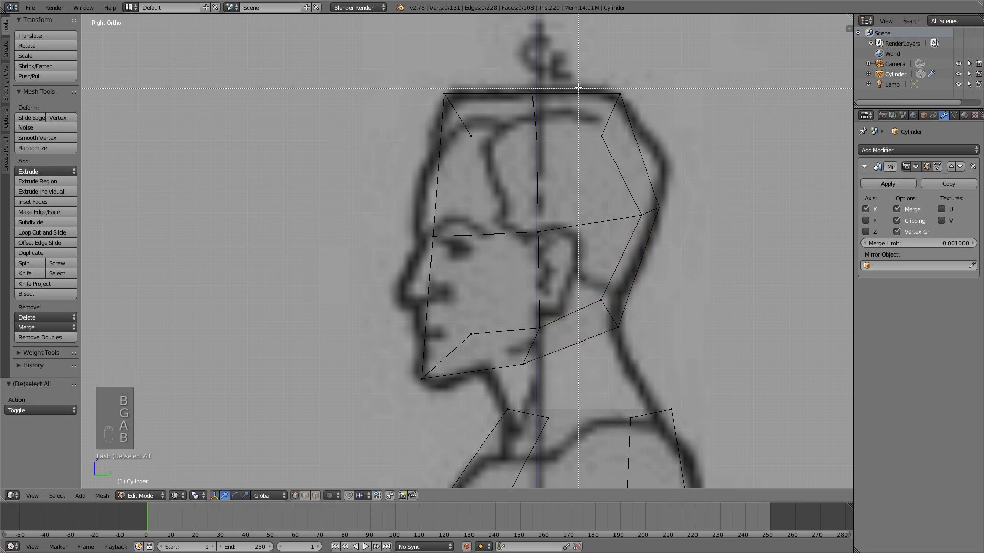
{"action": "left_click_drag", "start_coordinate": [579, 87], "coordinate": [643, 154]}
{"action": "key", "text": "a"}
{"action": "key", "text": "b"}
{"action": "key", "text": "g"}
{"action": "left_click", "coordinate": [644, 167]}
{"action": "key", "text": "a"}
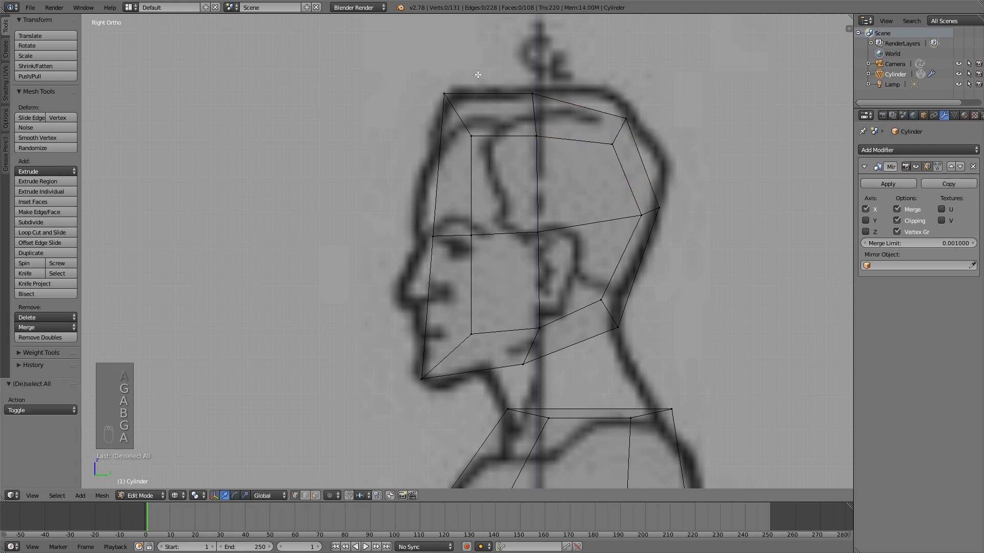
- Lower the head's two upper front vertices to round the transition from crown to forehead
{"action": "key", "text": "b"}
{"action": "left_click_drag", "start_coordinate": [432, 82], "coordinate": [484, 156]}
{"action": "key", "text": "g"}
{"action": "left_click", "coordinate": [493, 199]}
{"action": "key", "text": "a"}
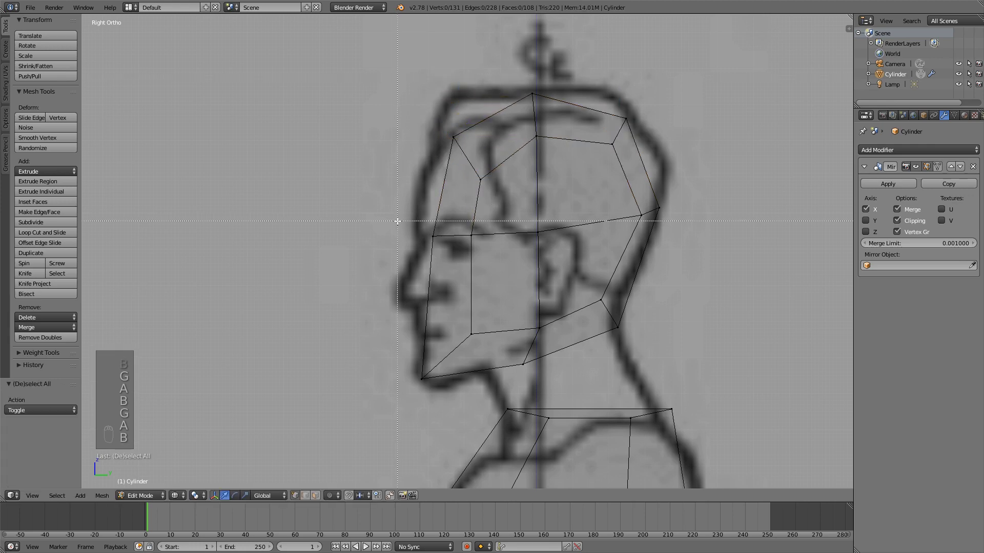
- Move the two middle front vertices of the head forward and down to the nose of the profile
{"action": "key", "text": "b"}
{"action": "left_click_drag", "start_coordinate": [410, 221], "coordinate": [487, 248]}
{"action": "key", "text": "g"}
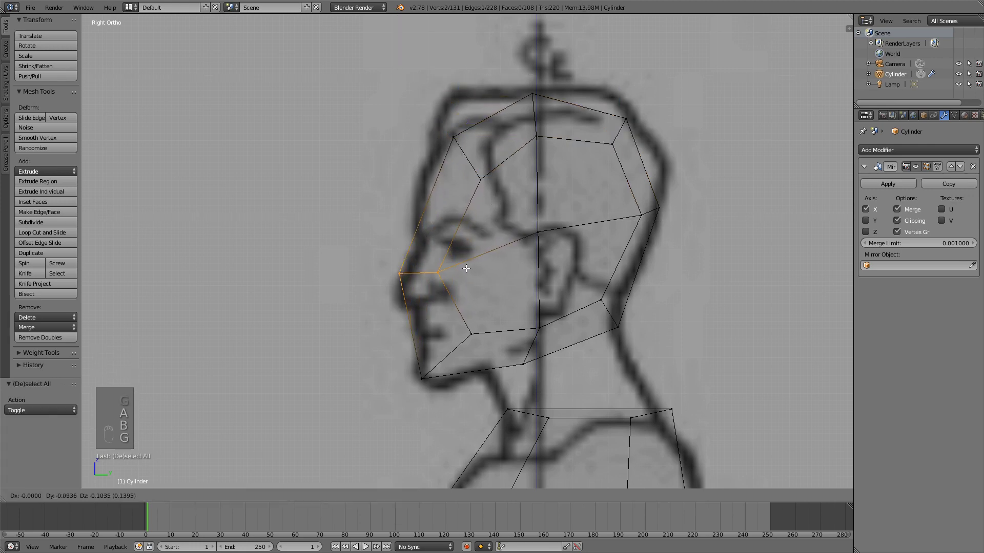
{"action": "left_click", "coordinate": [461, 264]}
{"action": "key", "text": "a"}
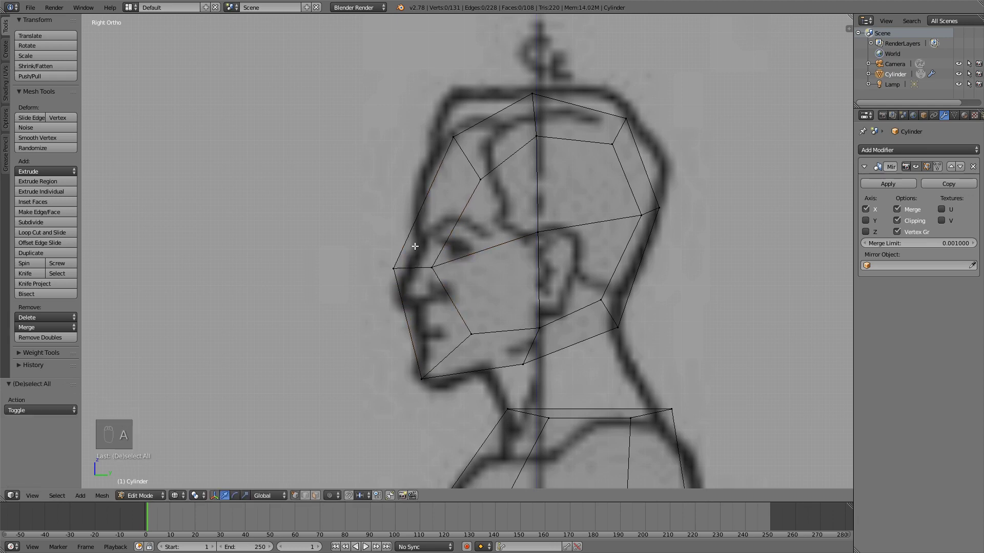
- Move the head's two upper front vertices forward onto the forehead outline
{"action": "right_click", "coordinate": [432, 268]}
{"action": "key", "text": "a"}
{"action": "key", "text": "b"}
{"action": "left_click_drag", "start_coordinate": [413, 121], "coordinate": [472, 160]}
{"action": "key", "text": "a"}
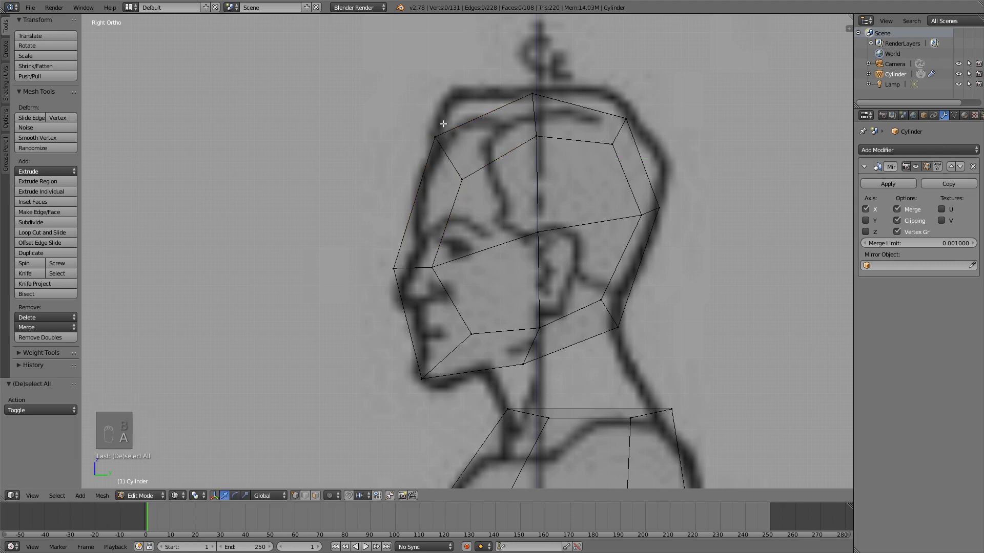
{"action": "key", "text": "a"}
{"action": "key", "text": "a"}
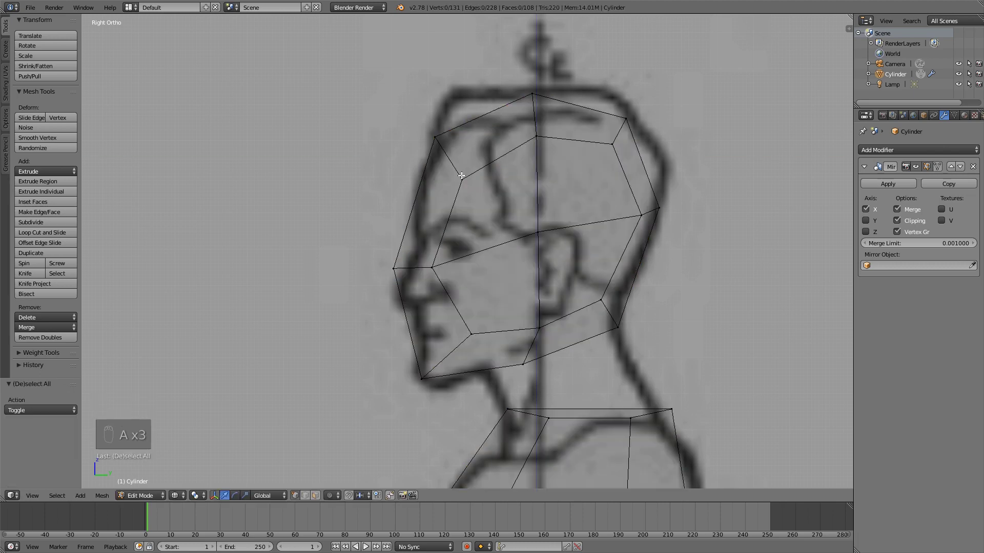
- Switch the viewport to solid shading and examine the head from an angled front view
{"action": "scroll", "coordinate": [585, 179], "scroll_direction": "down", "scroll_amount": 8}
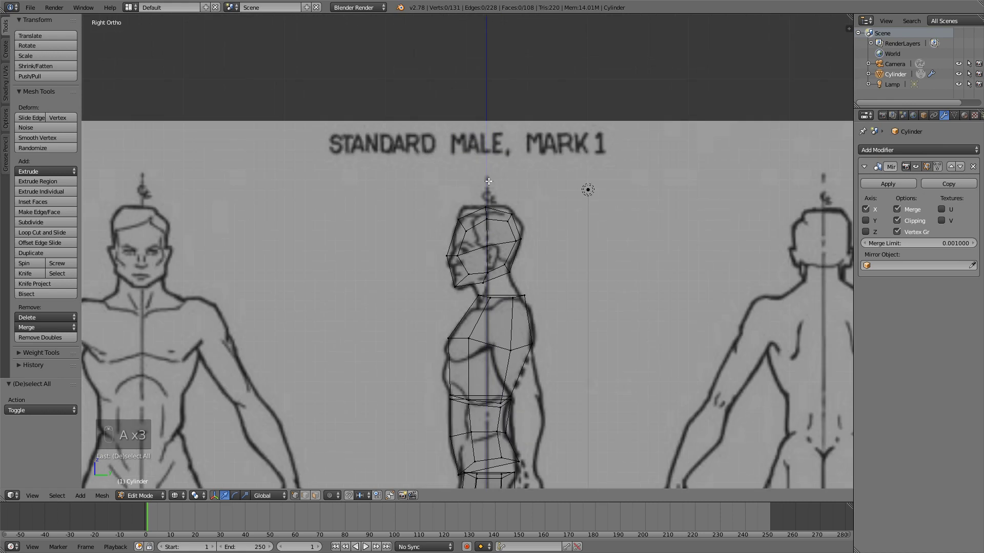
{"action": "middle_click_drag", "start_coordinate": [586, 191], "coordinate": [630, 204]}
{"action": "key", "text": "z"}
{"action": "middle_click_drag", "start_coordinate": [483, 192], "coordinate": [459, 203]}
{"action": "scroll", "coordinate": [604, 251], "scroll_direction": "up", "scroll_amount": 6}
{"action": "middle_click_drag", "start_coordinate": [513, 298], "coordinate": [637, 175]}
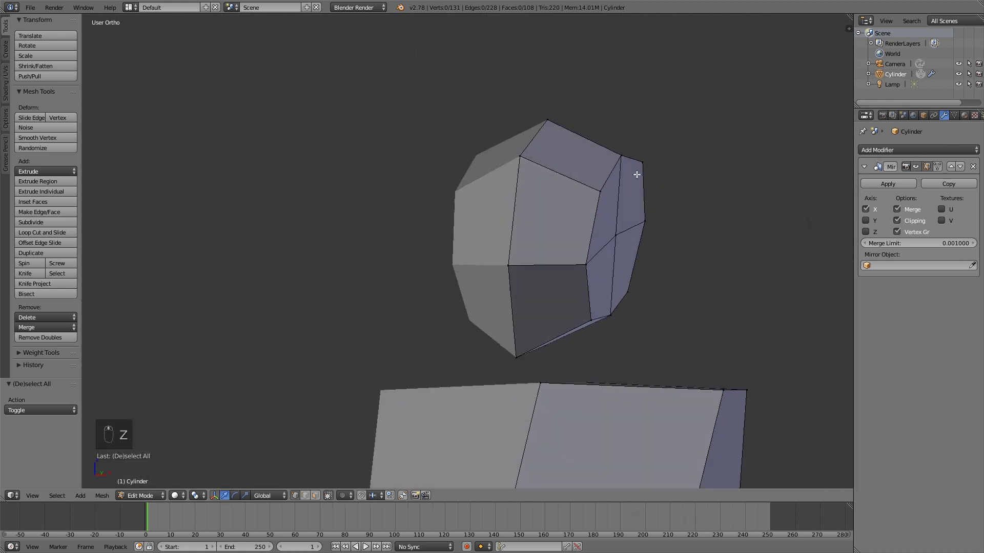
- Move the eight vertices bordering the side of the head inward along X, leaving the side's centre vertex in place
{"action": "right_click", "coordinate": [599, 229], "text": "alt"}
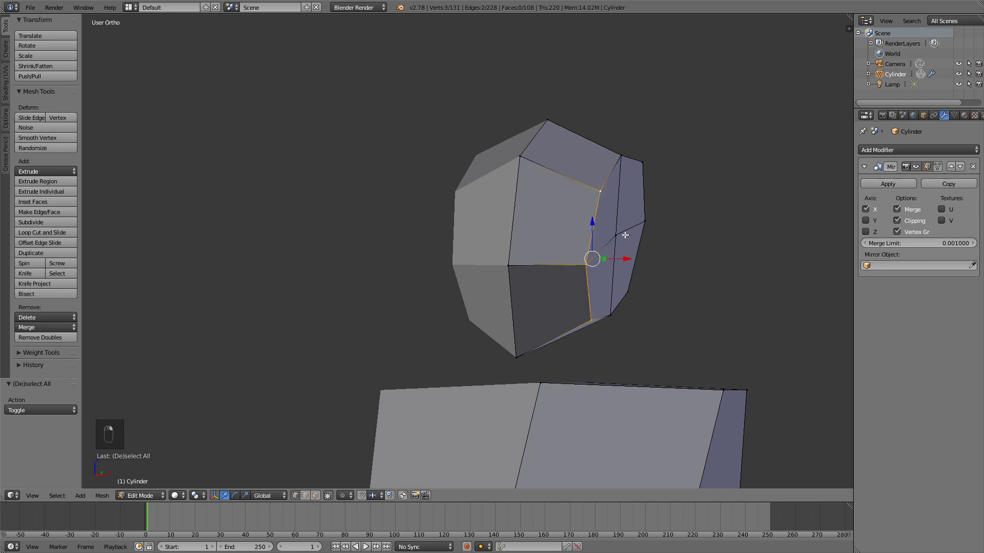
{"action": "right_click", "coordinate": [643, 190], "text": "alt+shift"}
{"action": "right_click", "coordinate": [622, 156], "text": "shift"}
{"action": "right_click", "coordinate": [617, 317], "text": "shift"}
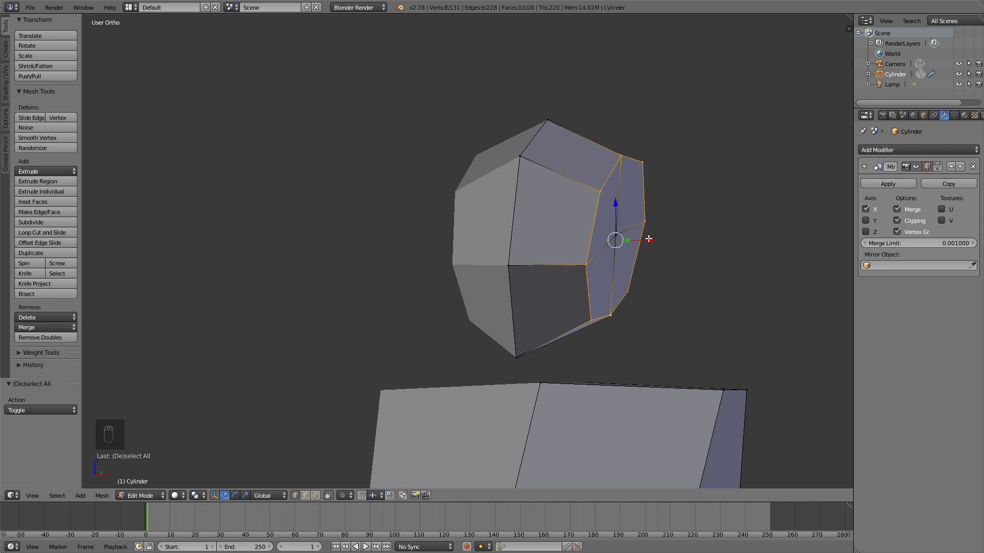
{"action": "left_click_drag", "start_coordinate": [648, 239], "coordinate": [637, 245]}
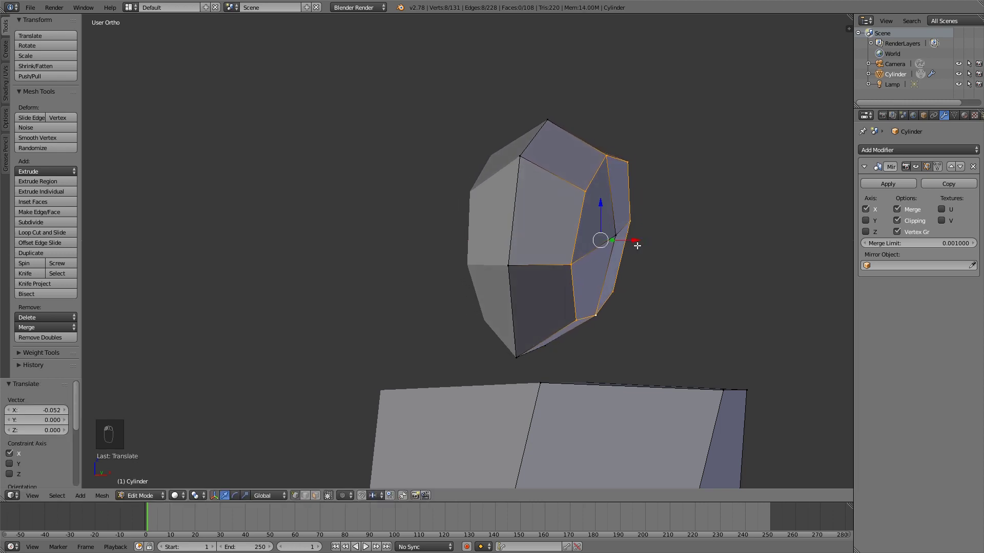
{"action": "middle_click_drag", "start_coordinate": [637, 245], "coordinate": [671, 228]}
{"action": "left_click", "coordinate": [623, 251]}
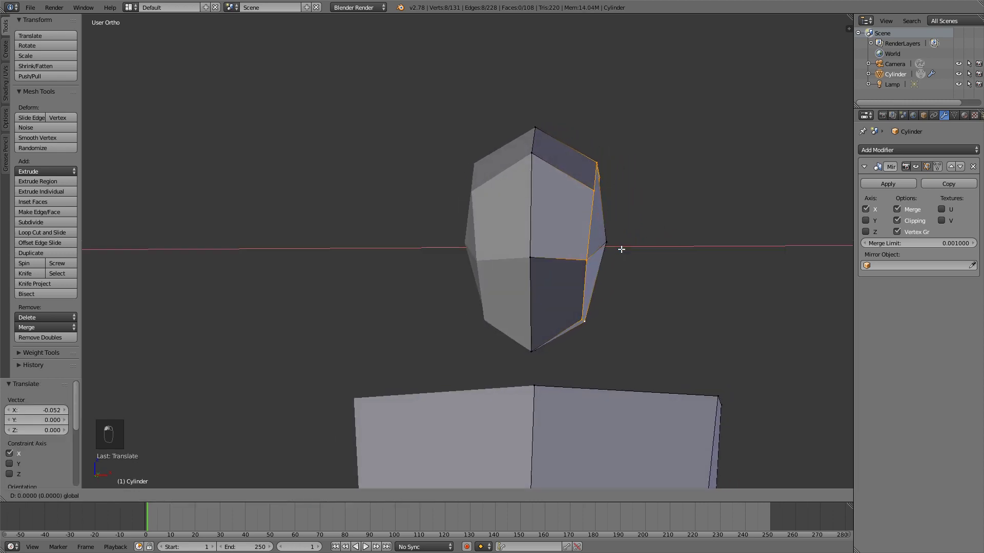
{"action": "key", "text": "a"}
- Scale the whole head up by a factor of 1.175 and shift its half slightly outward along X to the reference outline
{"action": "middle_click_drag", "start_coordinate": [619, 249], "coordinate": [595, 210]}
{"action": "scroll", "coordinate": [595, 211], "scroll_direction": "down", "scroll_amount": 7}
{"action": "middle_click_drag", "start_coordinate": [530, 275], "coordinate": [608, 165], "text": "shift"}
{"action": "scroll", "coordinate": [614, 152], "scroll_direction": "up", "scroll_amount": 1}
{"action": "scroll", "coordinate": [661, 156], "scroll_direction": "down", "scroll_amount": 2}
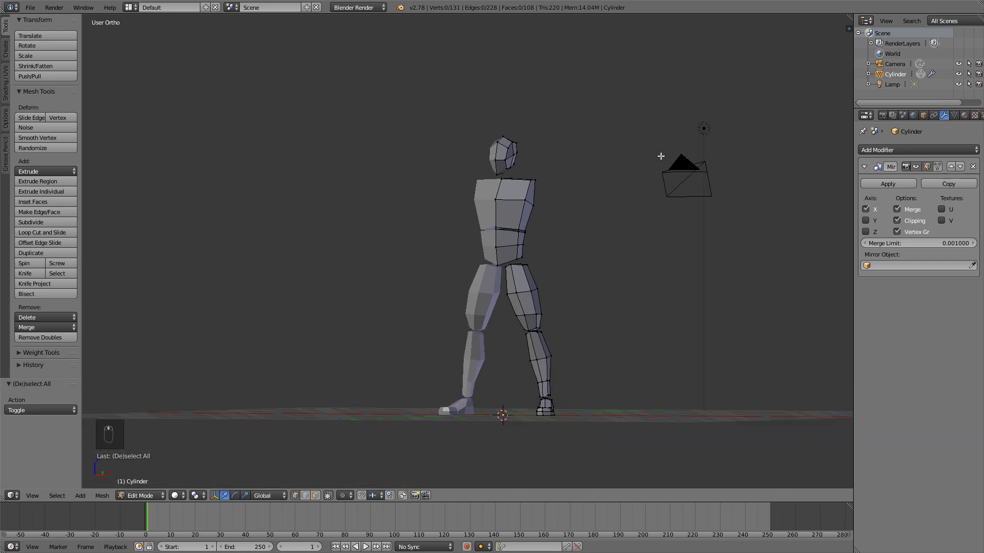
{"action": "key", "text": "l"}
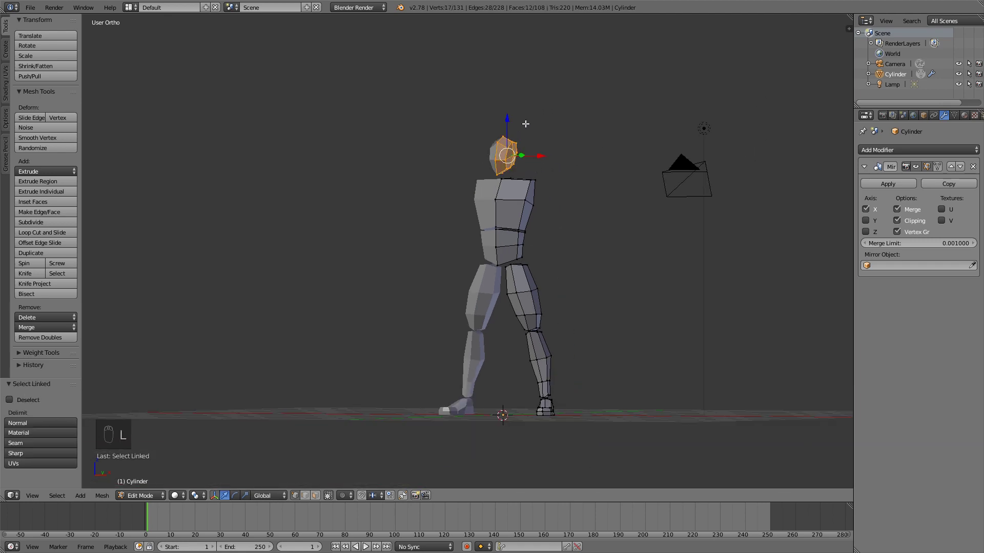
{"action": "scroll", "coordinate": [562, 128], "scroll_direction": "up", "scroll_amount": 2}
{"action": "middle_click_drag", "start_coordinate": [563, 102], "coordinate": [496, 153], "text": "shift"}
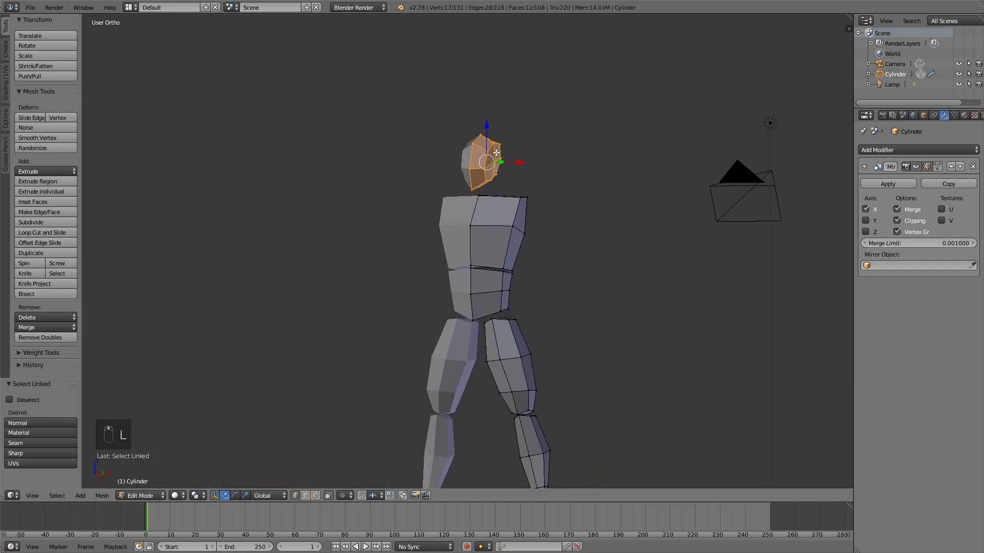
{"action": "key", "text": "KP_1"}
{"action": "scroll", "coordinate": [558, 139], "scroll_direction": "up", "scroll_amount": 2}
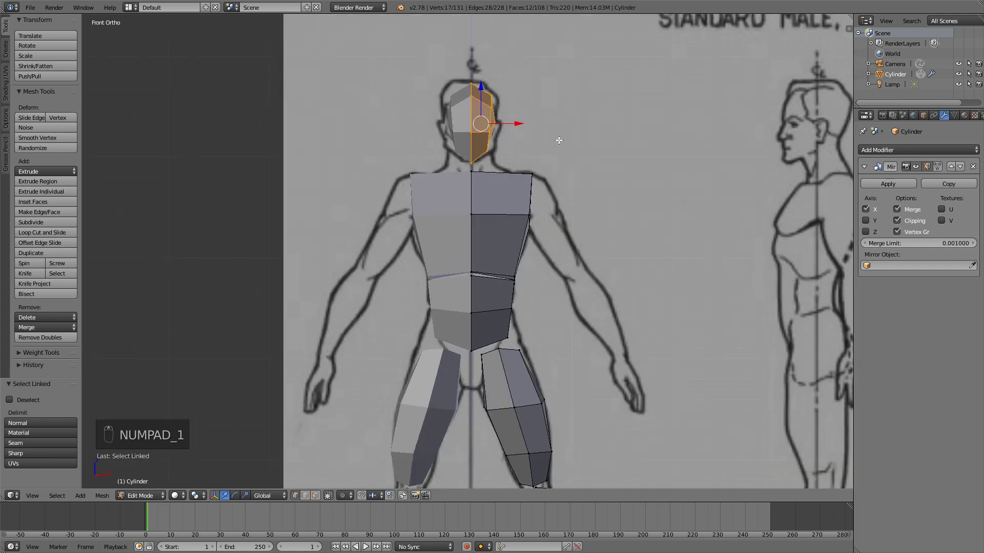
{"action": "middle_click_drag", "start_coordinate": [557, 138], "coordinate": [548, 197], "text": "shift"}
{"action": "scroll", "coordinate": [549, 198], "scroll_direction": "up", "scroll_amount": 2}
{"action": "key", "text": "s"}
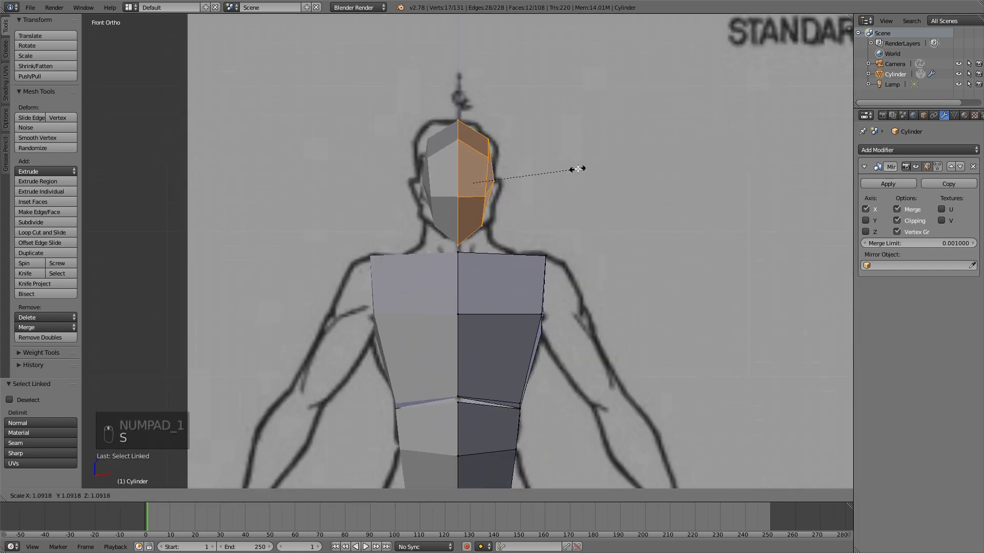
{"action": "left_click", "coordinate": [585, 166]}
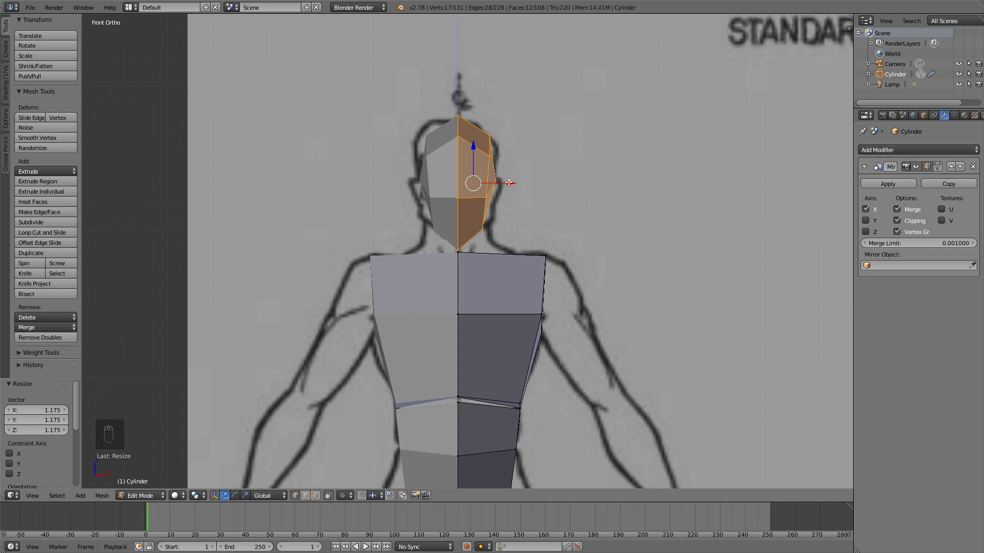
{"action": "left_click_drag", "start_coordinate": [510, 183], "coordinate": [514, 183]}
{"action": "key", "text": "a"}
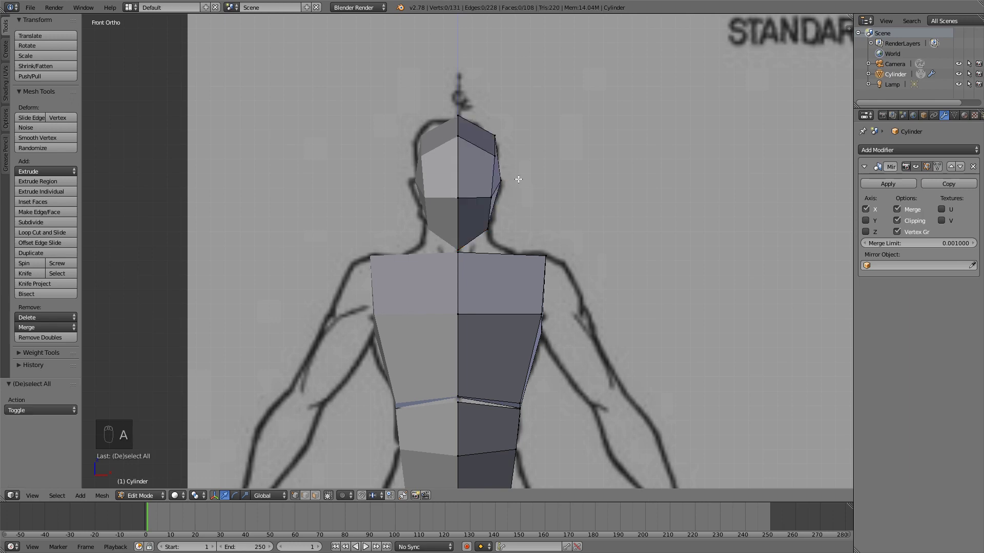
- Leave mesh editing and examine the full mirrored figure against the front reference drawing
{"action": "key", "text": "z"}
{"action": "key", "text": "z"}
{"action": "scroll", "coordinate": [533, 160], "scroll_direction": "down", "scroll_amount": 3}
{"action": "mouse_move", "coordinate": [552, 154]}
{"action": "middle_mouse_down"}
{"action": "mouse_move", "coordinate": [479, 174]}
{"action": "mouse_move", "coordinate": [591, 190]}
{"action": "mouse_move", "coordinate": [687, 189]}
{"action": "mouse_move", "coordinate": [597, 200]}
{"action": "mouse_move", "coordinate": [644, 169]}
{"action": "mouse_move", "coordinate": [620, 205]}
{"action": "mouse_move", "coordinate": [543, 196]}
{"action": "middle_mouse_up"}
{"action": "key", "text": "Tab"}
{"action": "scroll", "coordinate": [543, 190], "scroll_direction": "down", "scroll_amount": 3}
{"action": "key", "text": "a"}
{"action": "key", "text": "KP_1"}
{"action": "scroll", "coordinate": [550, 226], "scroll_direction": "up", "scroll_amount": 2}
{"action": "middle_click_drag", "start_coordinate": [534, 142], "coordinate": [606, 139], "text": "shift"}
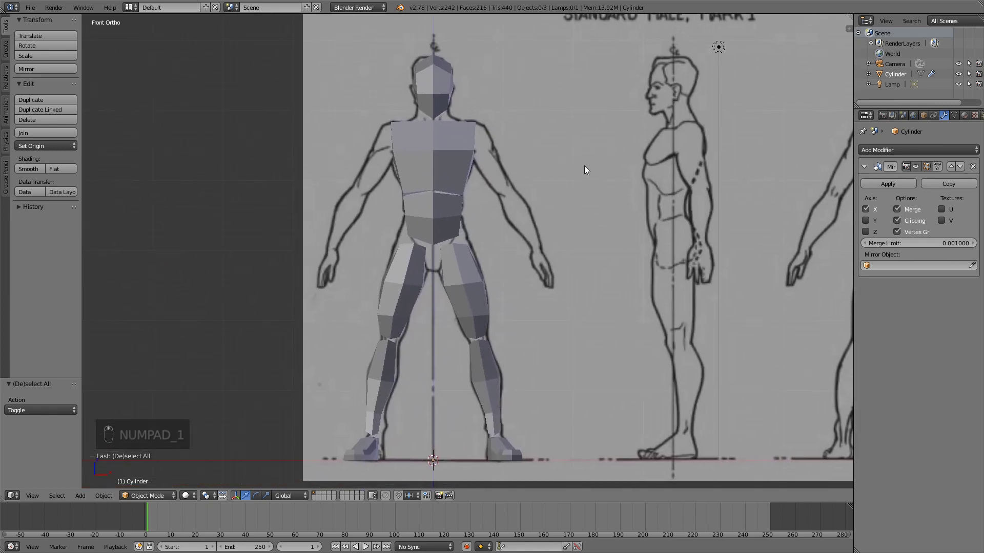
{"action": "middle_click_drag", "start_coordinate": [547, 142], "coordinate": [475, 175], "text": "shift"}
{"action": "scroll", "coordinate": [508, 165], "scroll_direction": "up", "scroll_amount": 2}
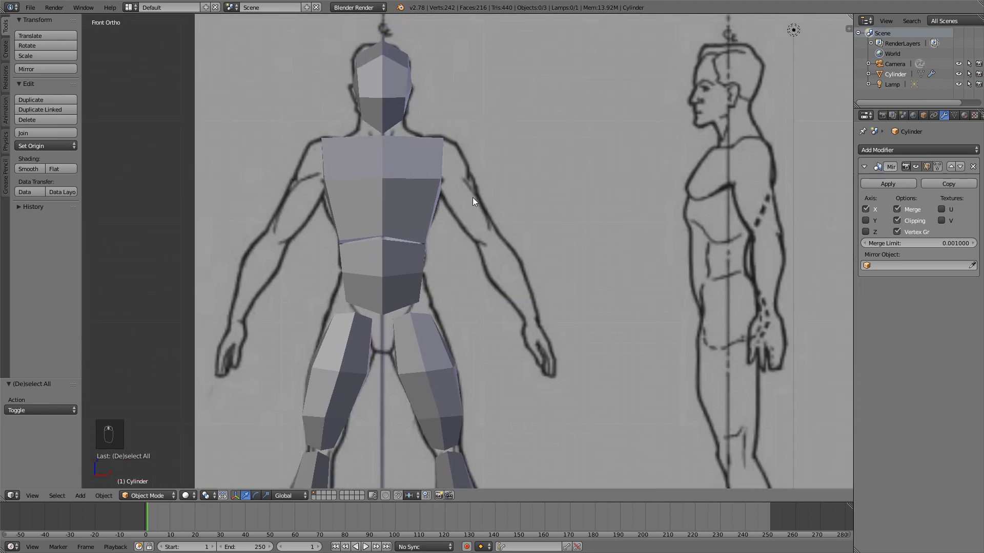
{"action": "scroll", "coordinate": [482, 214], "scroll_direction": "down", "scroll_amount": 3}
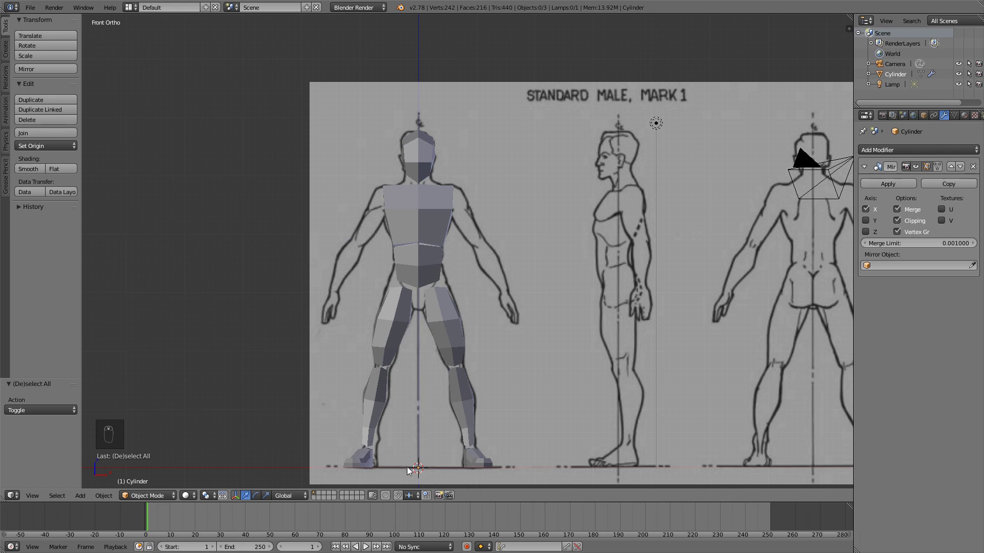
{"action": "scroll", "coordinate": [526, 189], "scroll_direction": "up", "scroll_amount": 3}
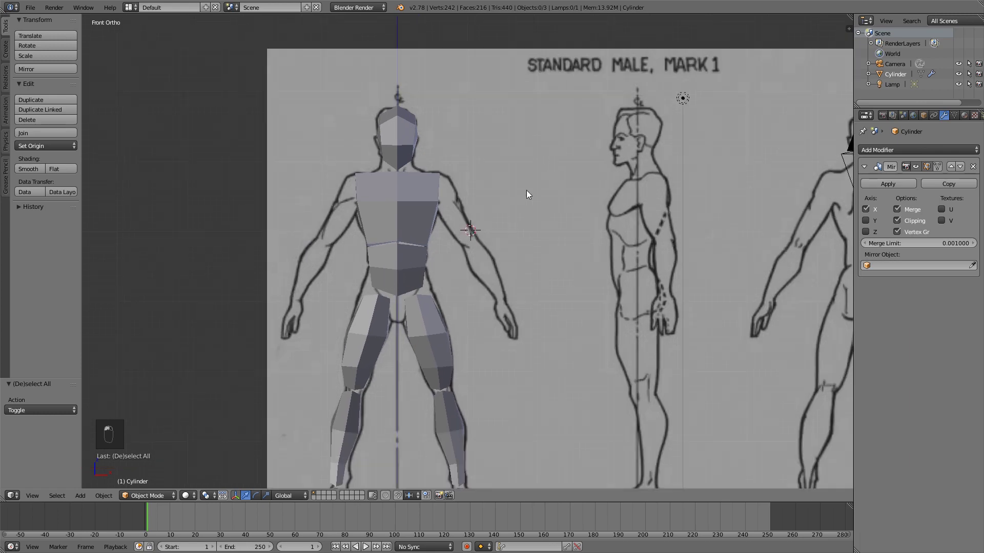
{"action": "key", "text": "shift+a"}
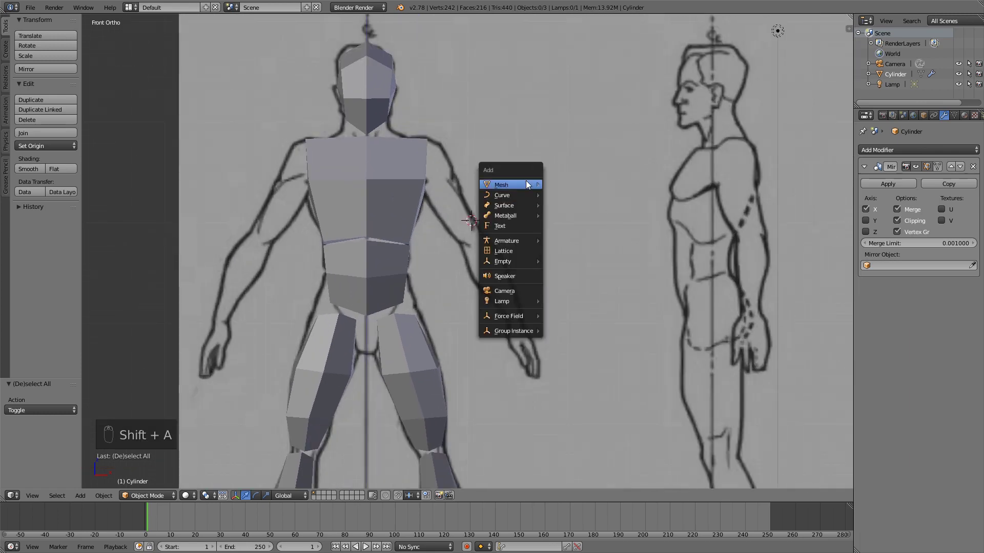
{"action": "mouse_move", "coordinate": [527, 183]}
{"action": "left_click", "coordinate": [555, 238]}
{"action": "scroll", "coordinate": [516, 201], "scroll_direction": "up", "scroll_amount": 2}
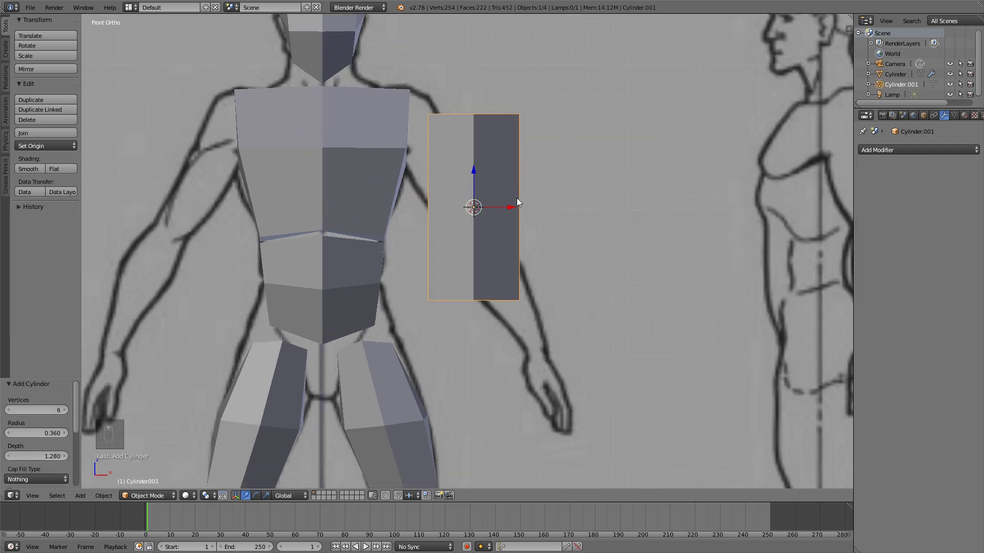
{"action": "scroll", "coordinate": [232, 309], "scroll_direction": "up", "scroll_amount": 2}
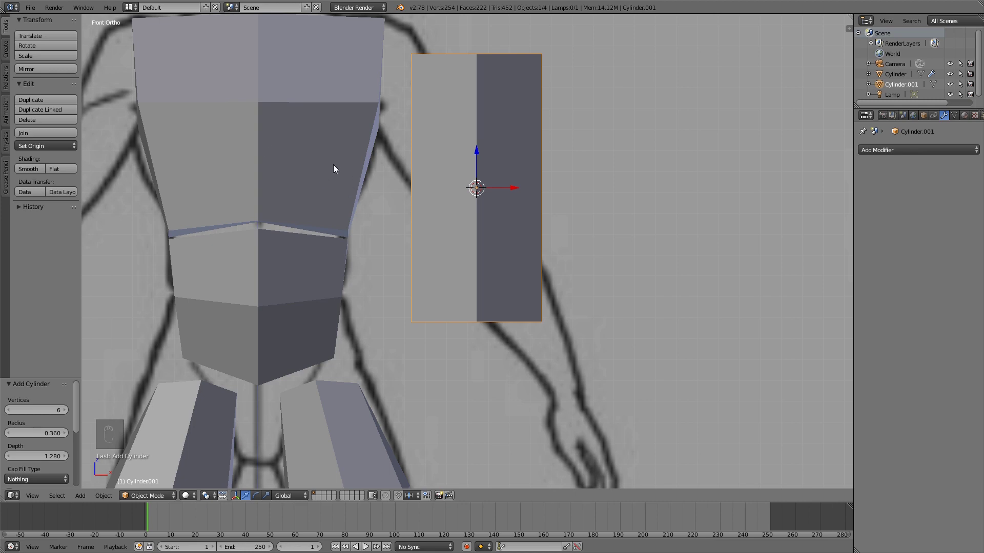
{"action": "middle_click_drag", "start_coordinate": [623, 317], "coordinate": [735, 364], "text": "shift"}
{"action": "scroll", "coordinate": [579, 228], "scroll_direction": "down", "scroll_amount": 4}
{"action": "right_click", "coordinate": [447, 216]}
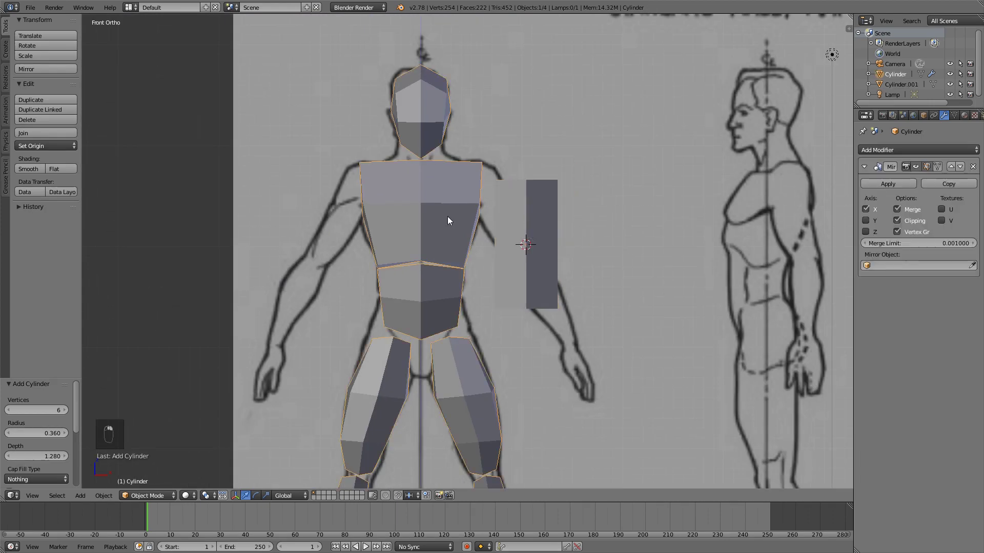
{"action": "right_click", "coordinate": [517, 209]}
{"action": "right_click", "coordinate": [422, 216]}
{"action": "right_click", "coordinate": [538, 254]}
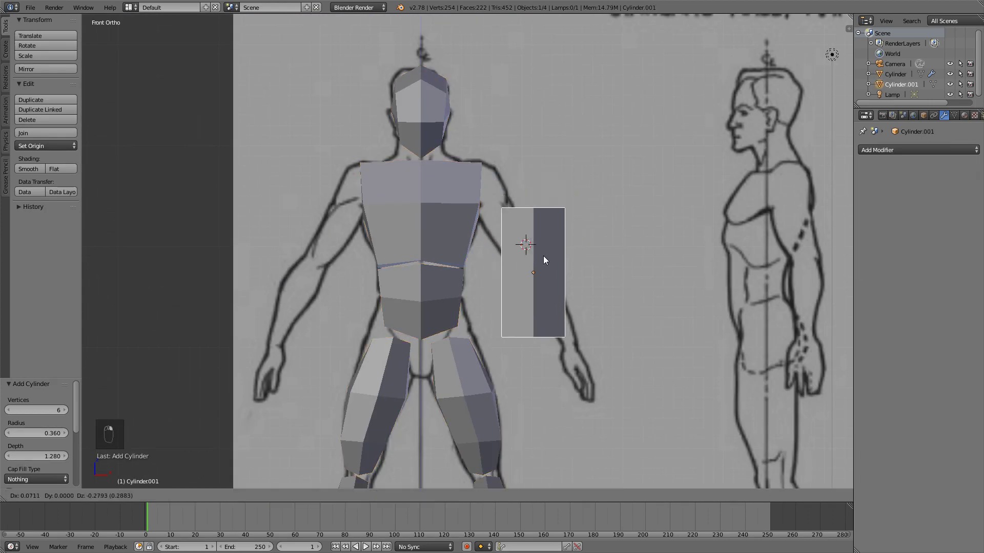
{"action": "key", "text": "x"}
{"action": "left_click", "coordinate": [687, 314]}
- Add an uncapped cylinder with 6 vertices, radius 0.360 and depth 1.280 inside the figure's mesh, at the 3D cursor on the arm
{"action": "right_click", "coordinate": [445, 220]}
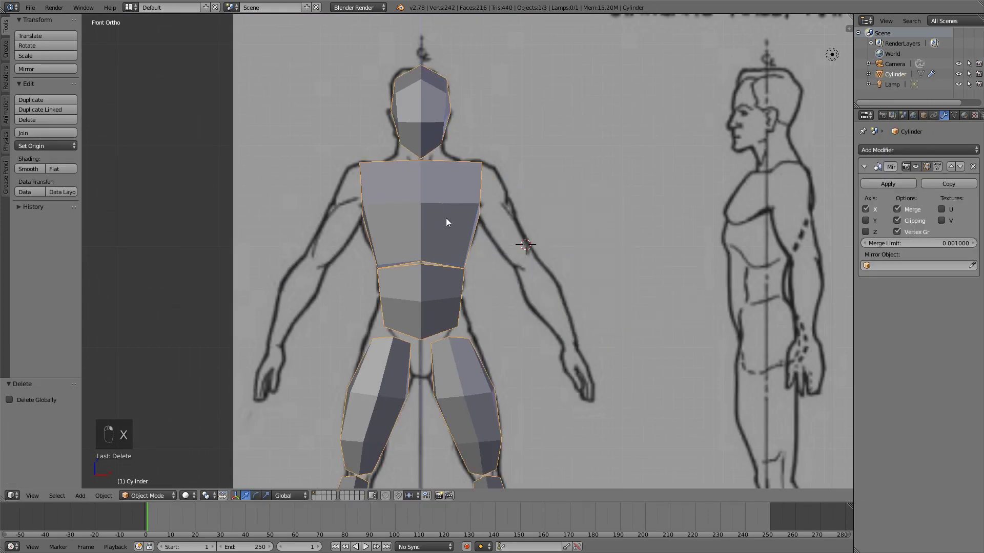
{"action": "key", "text": "Tab"}
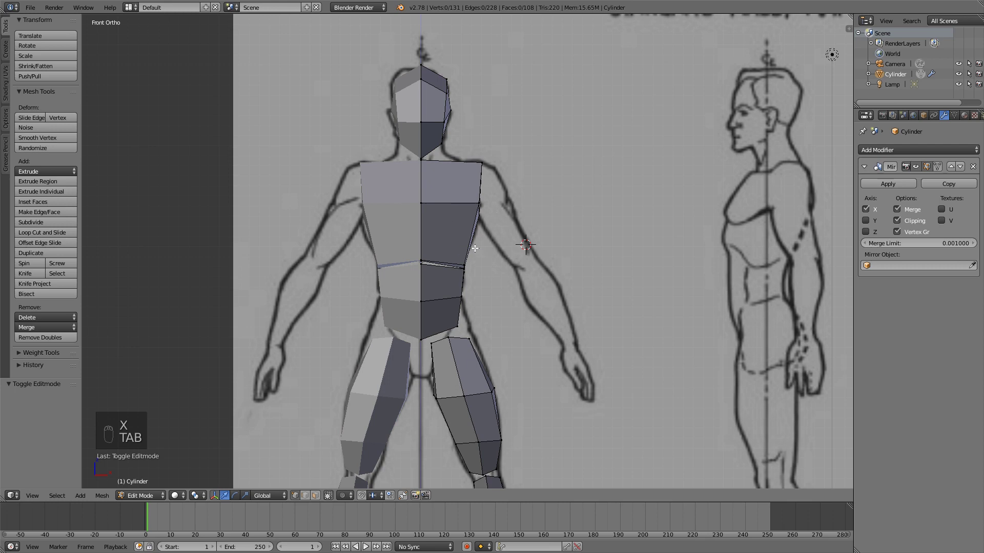
{"action": "key", "text": "shift+a"}
{"action": "left_click", "coordinate": [560, 276]}
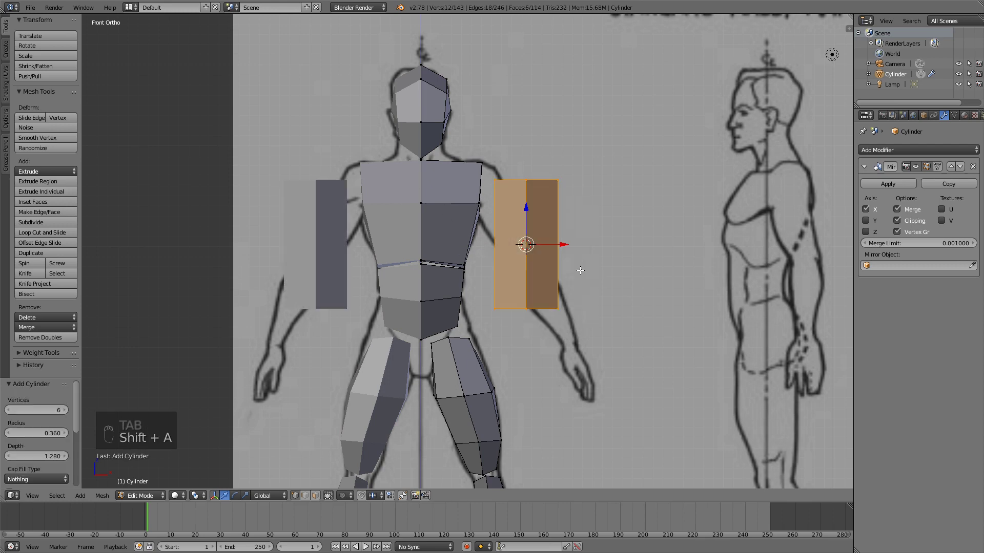
- Rotate the new cylinder by -32.47° in front view and move it down and outward over the reference forearm
{"action": "middle_click_drag", "start_coordinate": [445, 252], "coordinate": [417, 212], "text": "shift"}
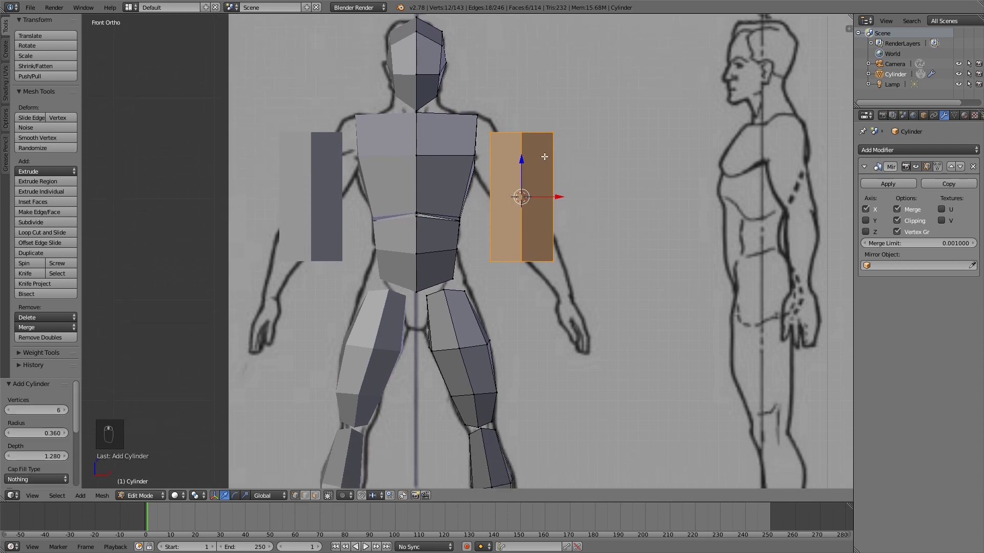
{"action": "scroll", "coordinate": [601, 150], "scroll_direction": "up", "scroll_amount": 3}
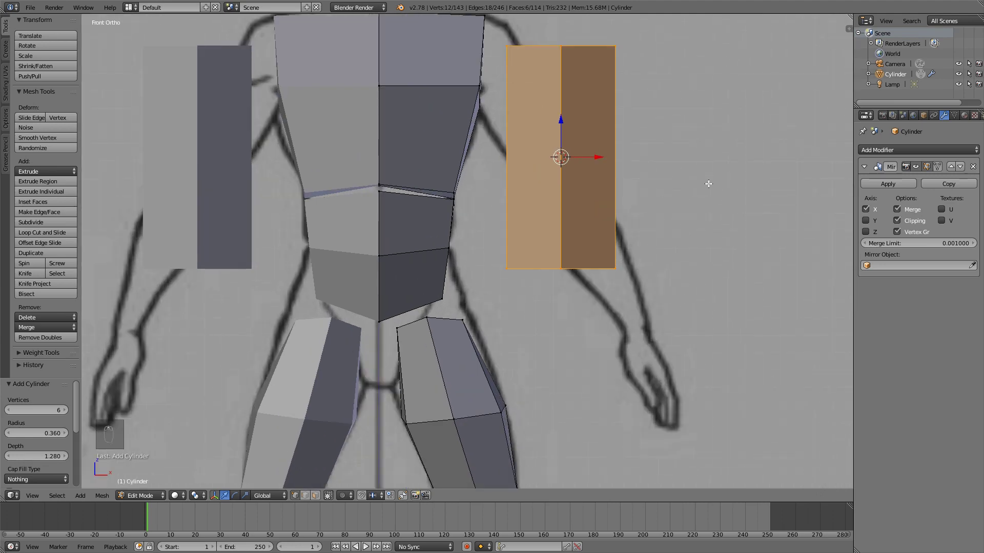
{"action": "middle_click_drag", "start_coordinate": [641, 88], "coordinate": [665, 215], "text": "shift"}
{"action": "key", "text": "r"}
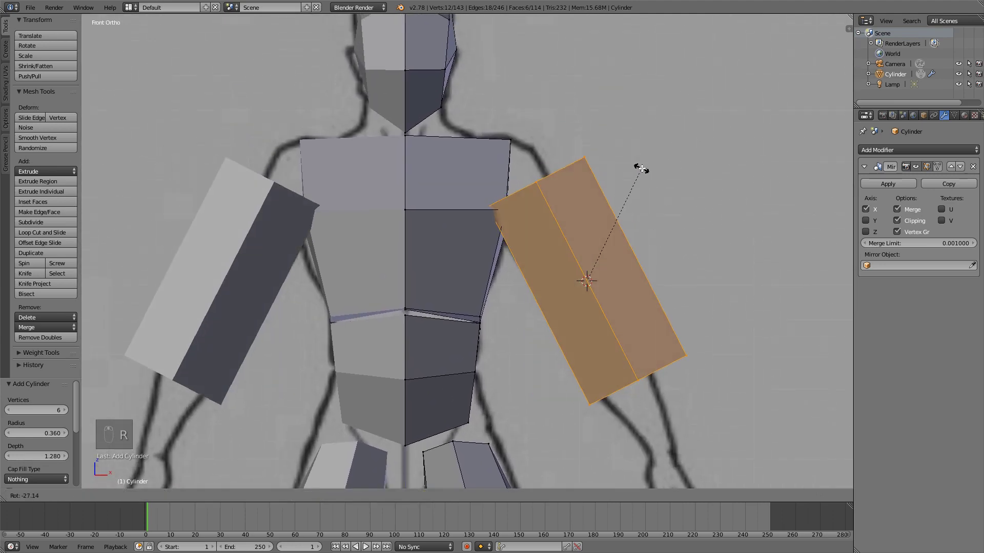
{"action": "left_click", "coordinate": [652, 173]}
{"action": "middle_click_drag", "start_coordinate": [679, 282], "coordinate": [606, 104], "text": "shift"}
{"action": "key", "text": "g"}
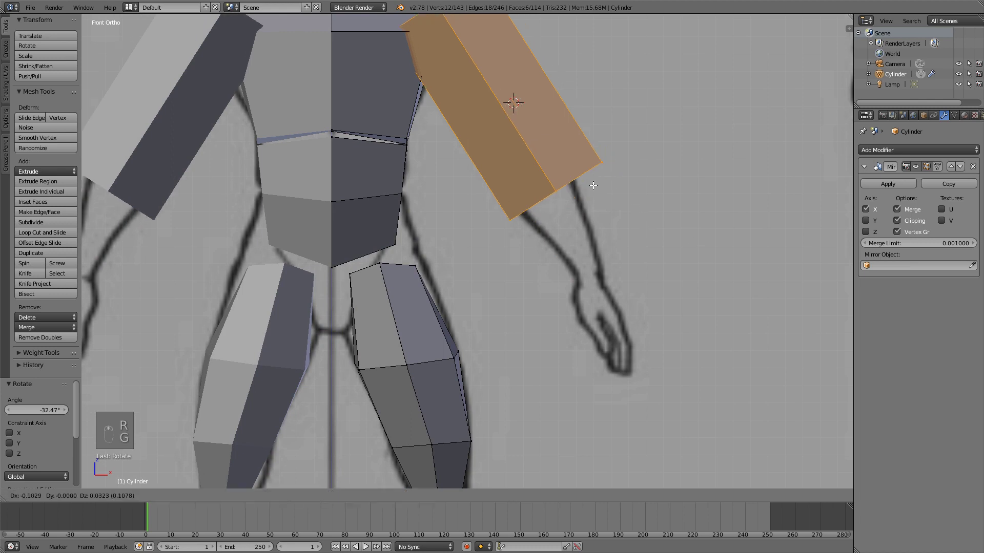
{"action": "left_click", "coordinate": [662, 284]}
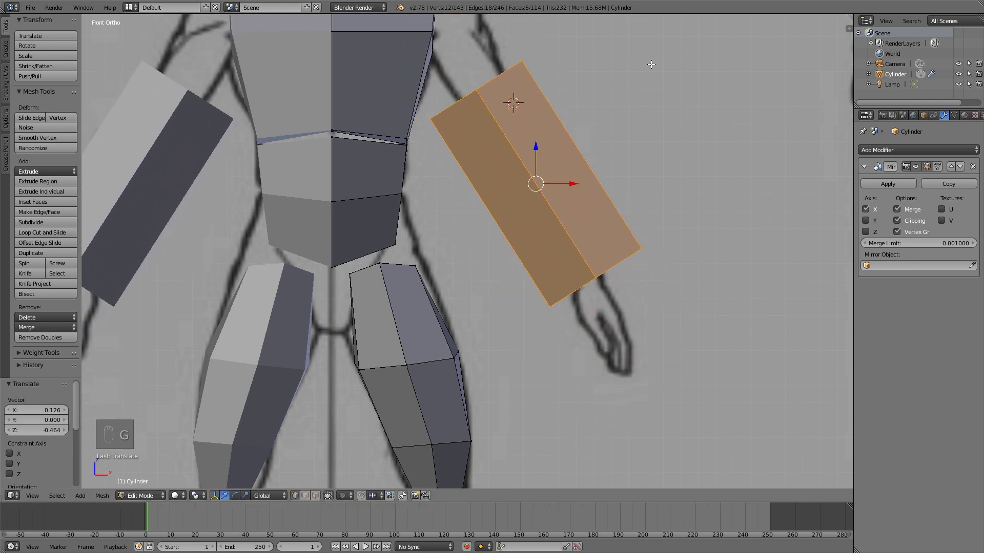
- Scale the forearm cylinder's lower end ring to 0.251 and position it on the wrist of the reference
{"action": "key", "text": "a"}
{"action": "key", "text": "b"}
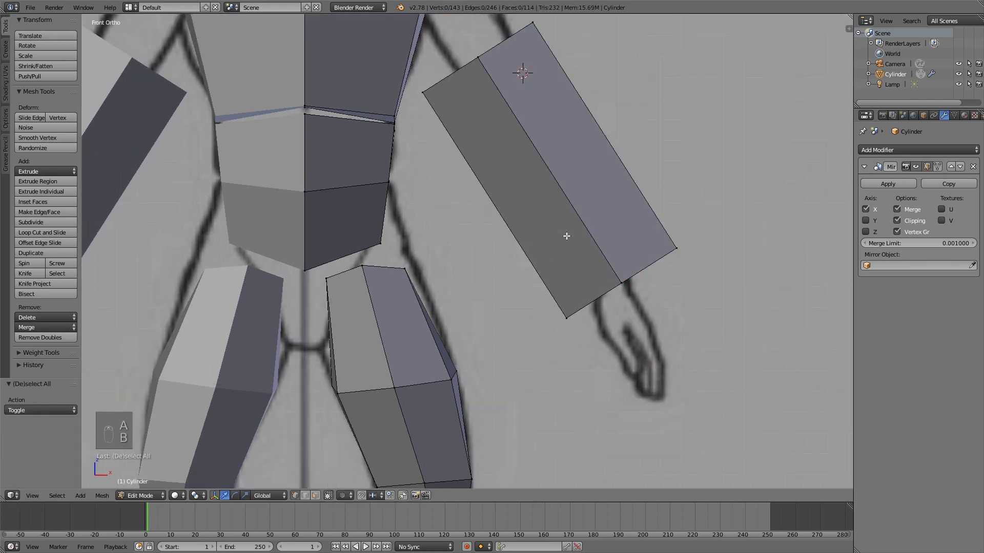
{"action": "key", "text": "z"}
{"action": "key", "text": "b"}
{"action": "left_click_drag", "start_coordinate": [470, 169], "coordinate": [743, 361]}
{"action": "key", "text": "s"}
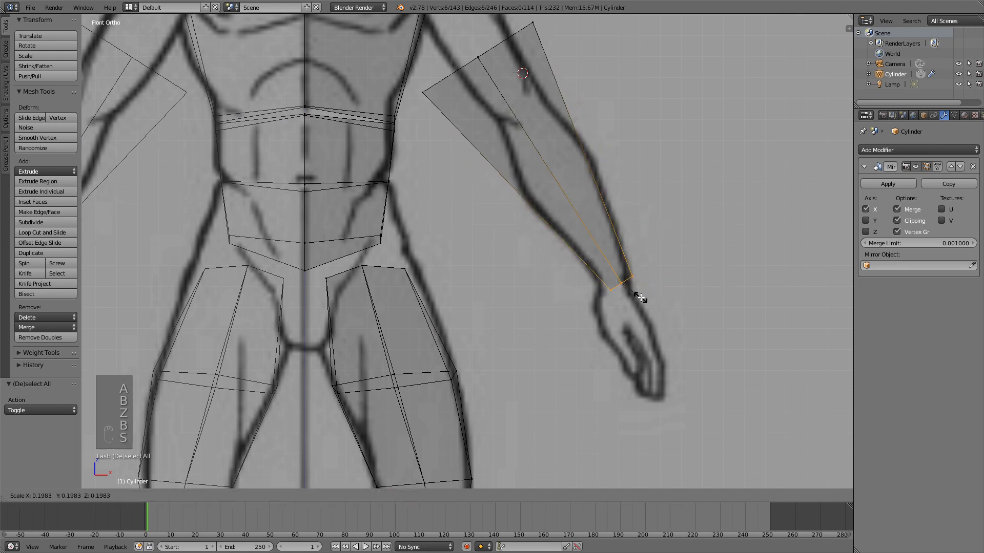
{"action": "left_click", "coordinate": [676, 275]}
{"action": "key", "text": "g"}
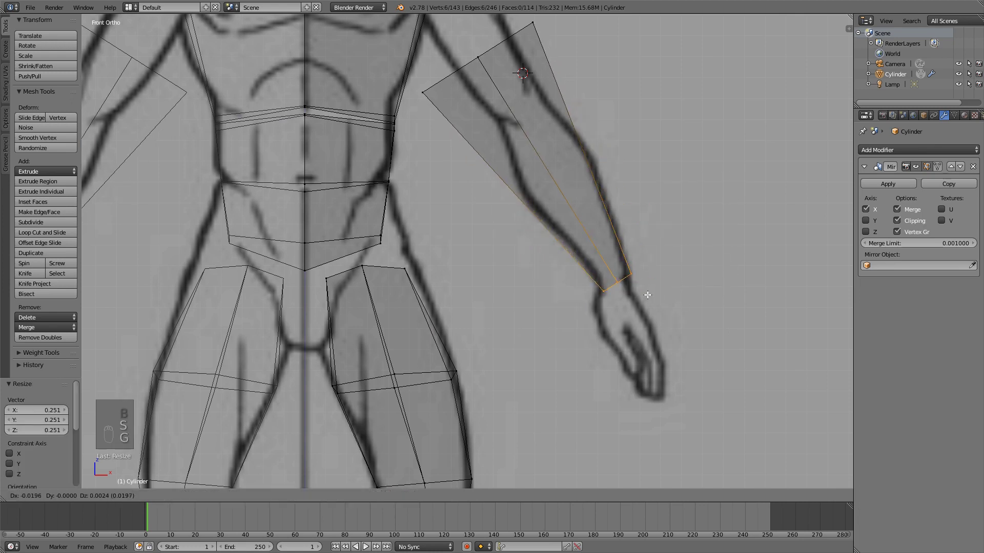
{"action": "left_click", "coordinate": [645, 293]}
- Move the forearm's upper end ring to the reference elbow and scale it down to about 0.4
{"action": "key", "text": "a"}
{"action": "middle_click_drag", "start_coordinate": [550, 100], "coordinate": [660, 206], "text": "shift"}
{"action": "right_click", "coordinate": [611, 148], "text": "alt"}
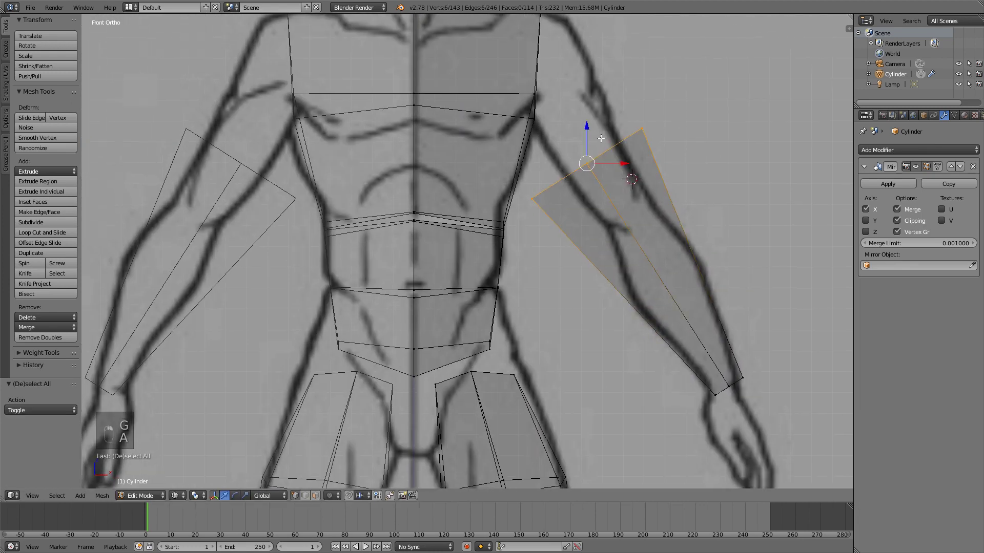
{"action": "key", "text": "g"}
{"action": "left_click", "coordinate": [640, 184]}
{"action": "key", "text": "s"}
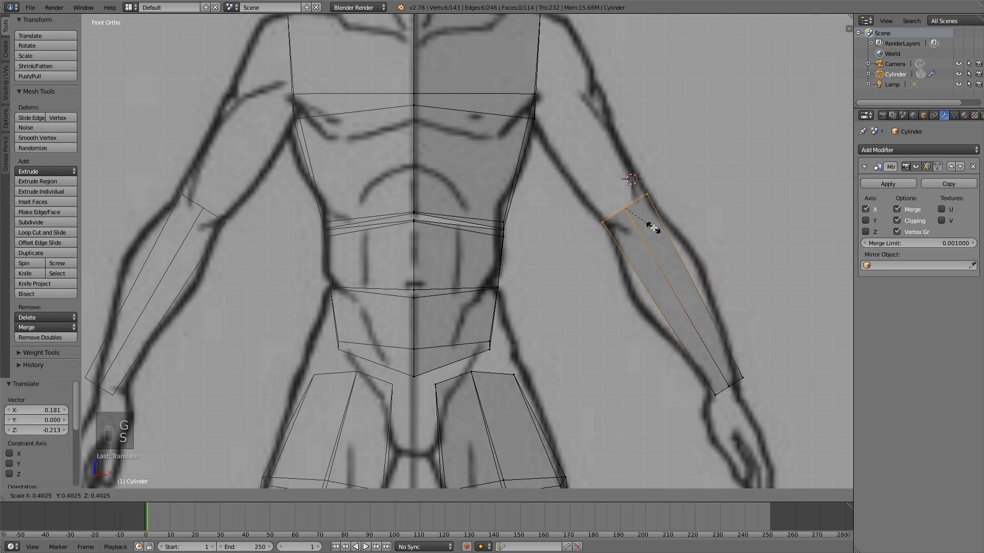
{"action": "left_click", "coordinate": [654, 225]}
- Cut one edge loop around the forearm slightly above its middle and scale it by 1.543 to the muscle outline
{"action": "key", "text": "a"}
{"action": "key", "text": "ctrl+r"}
{"action": "left_click", "coordinate": [687, 259]}
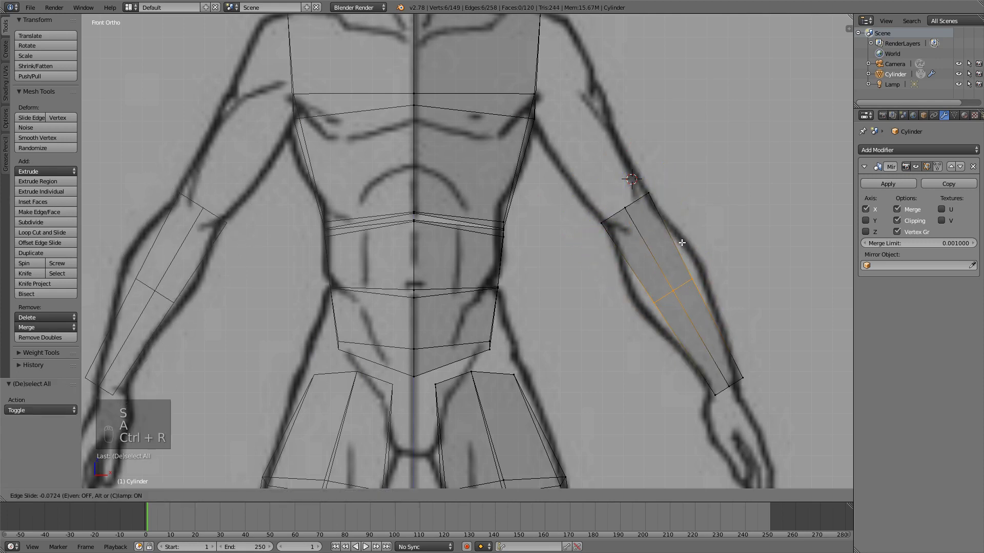
{"action": "left_click", "coordinate": [683, 231]}
{"action": "key", "text": "s"}
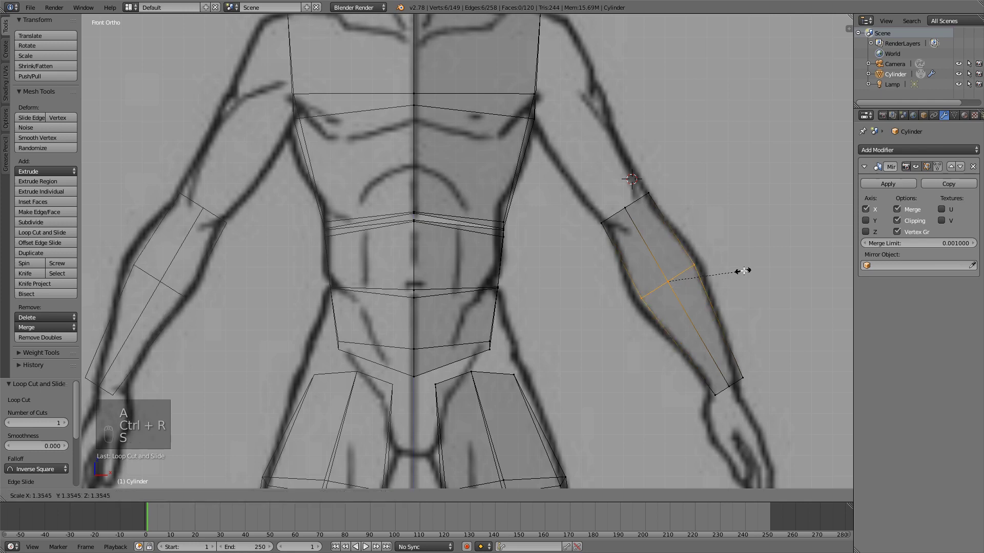
{"action": "left_click", "coordinate": [753, 267]}
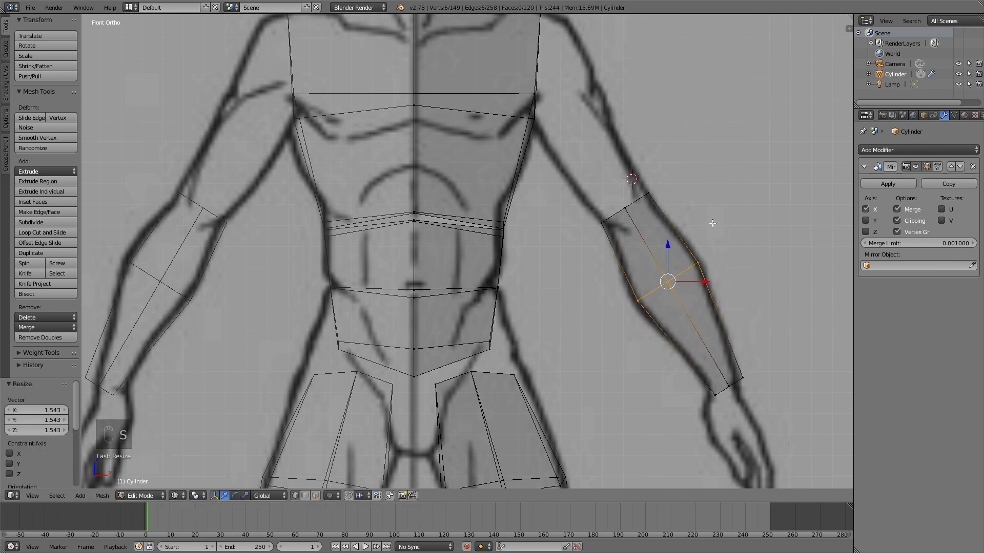
- In the right side view, move the whole forearm segment backward along Y onto the reference arm
{"action": "key", "text": "KP_3"}
{"action": "key", "text": "a"}
{"action": "key", "text": "a"}
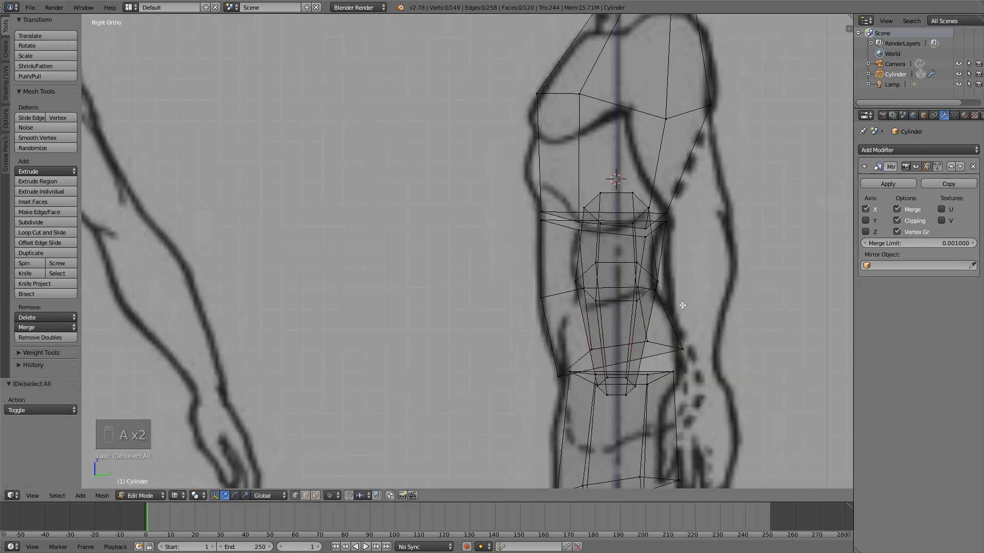
{"action": "middle_click_drag", "start_coordinate": [696, 303], "coordinate": [613, 229], "text": "shift"}
{"action": "key", "text": "l"}
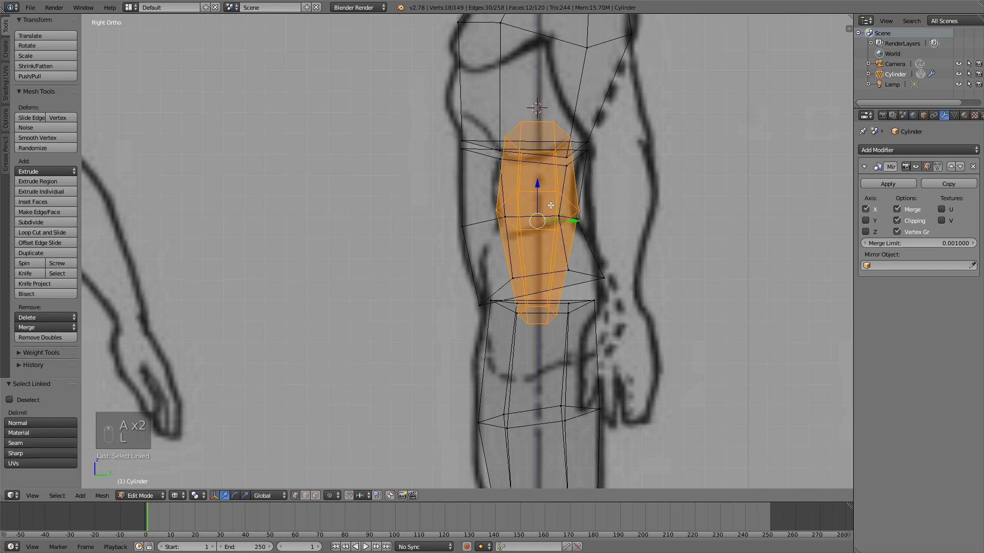
{"action": "left_click_drag", "start_coordinate": [564, 221], "coordinate": [644, 214]}
{"action": "key", "text": "a"}
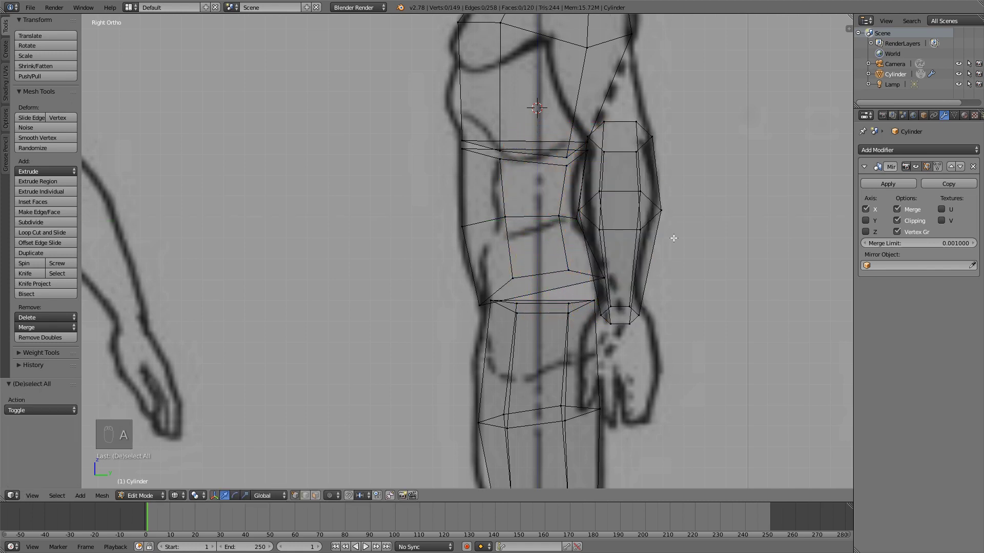
- Narrow the forearm along Y, scaling its middle loop by 0.815 and its elbow-end ring to about 0.8
{"action": "right_click", "coordinate": [633, 191], "text": "alt"}
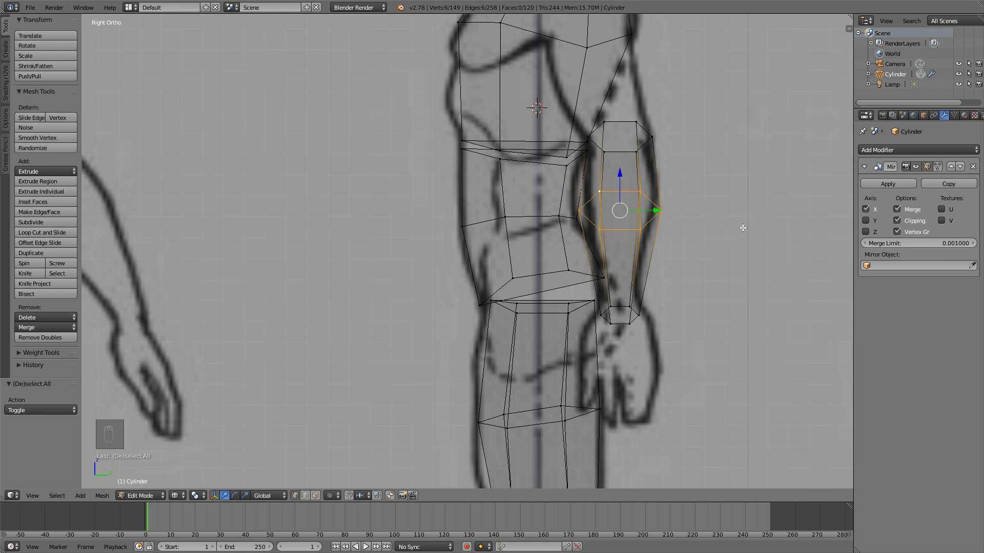
{"action": "key", "text": "s"}
{"action": "left_click", "coordinate": [720, 227]}
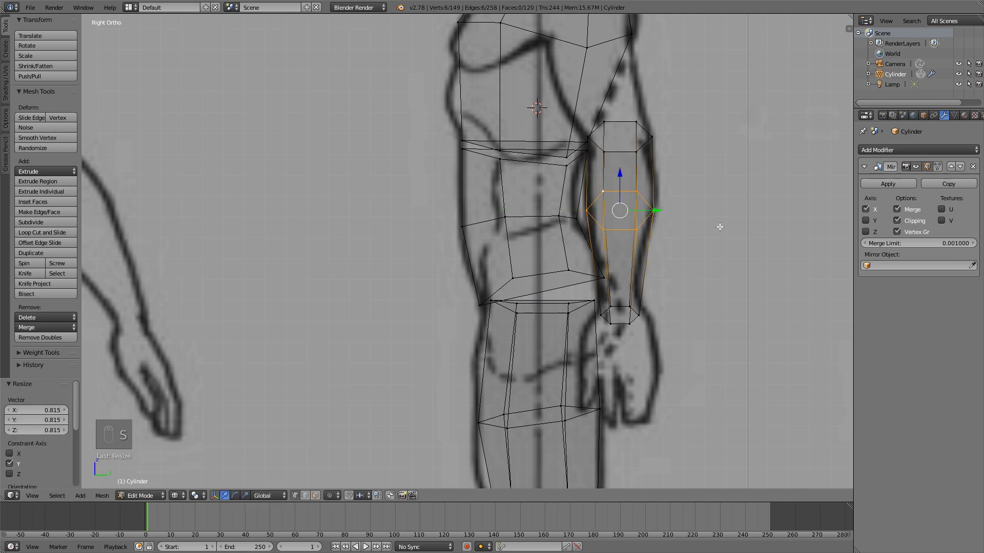
{"action": "key", "text": "a"}
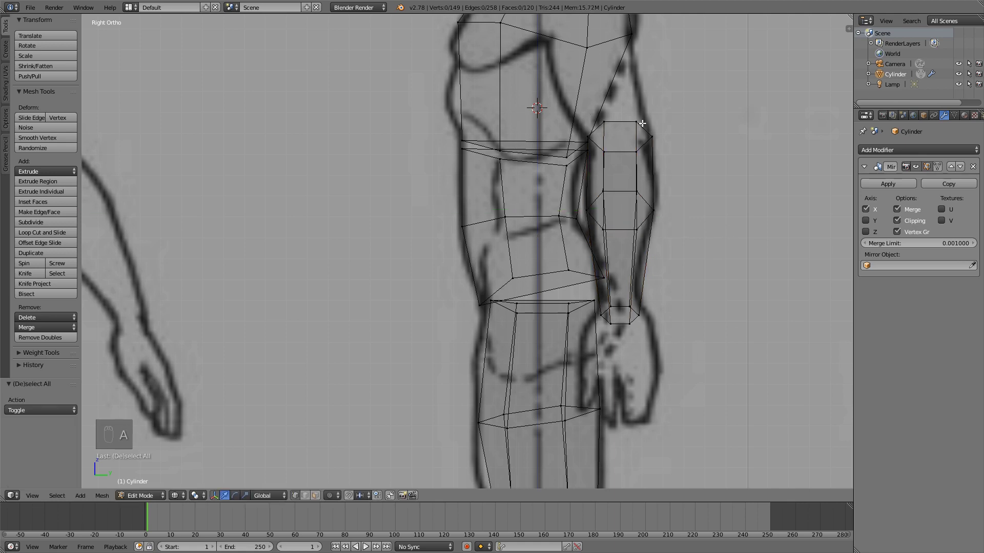
{"action": "right_click", "coordinate": [613, 127], "text": "alt"}
{"action": "key", "text": "s"}
{"action": "key", "text": "y"}
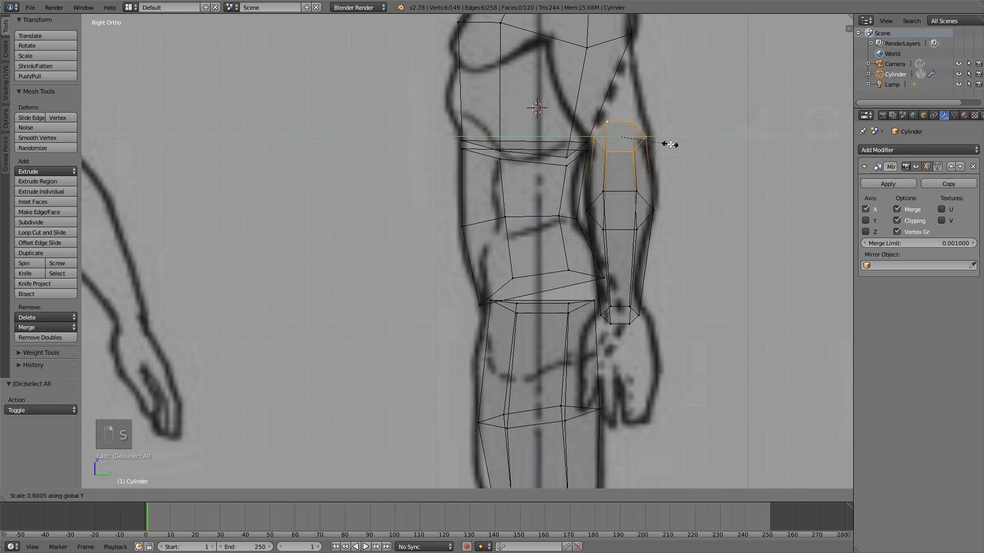
{"action": "left_click", "coordinate": [668, 146]}
{"action": "key", "text": "a"}
- Cap the forearm's open elbow end by joining two opposite ring vertices with an edge and filling faces
{"action": "scroll", "coordinate": [666, 178], "scroll_direction": "down", "scroll_amount": 3}
{"action": "middle_click_drag", "start_coordinate": [543, 166], "coordinate": [446, 129]}
{"action": "scroll", "coordinate": [650, 155], "scroll_direction": "up", "scroll_amount": 3}
{"action": "mouse_move", "coordinate": [445, 129]}
{"action": "middle_mouse_down"}
{"action": "mouse_move", "coordinate": [468, 167]}
{"action": "mouse_move", "coordinate": [479, 158]}
{"action": "mouse_move", "coordinate": [449, 124]}
{"action": "mouse_move", "coordinate": [455, 144]}
{"action": "middle_mouse_up"}
{"action": "right_click", "coordinate": [427, 110]}
{"action": "right_click", "coordinate": [411, 104], "text": "shift"}
{"action": "key", "text": "f"}
{"action": "key", "text": "f"}
{"action": "key", "text": "a"}
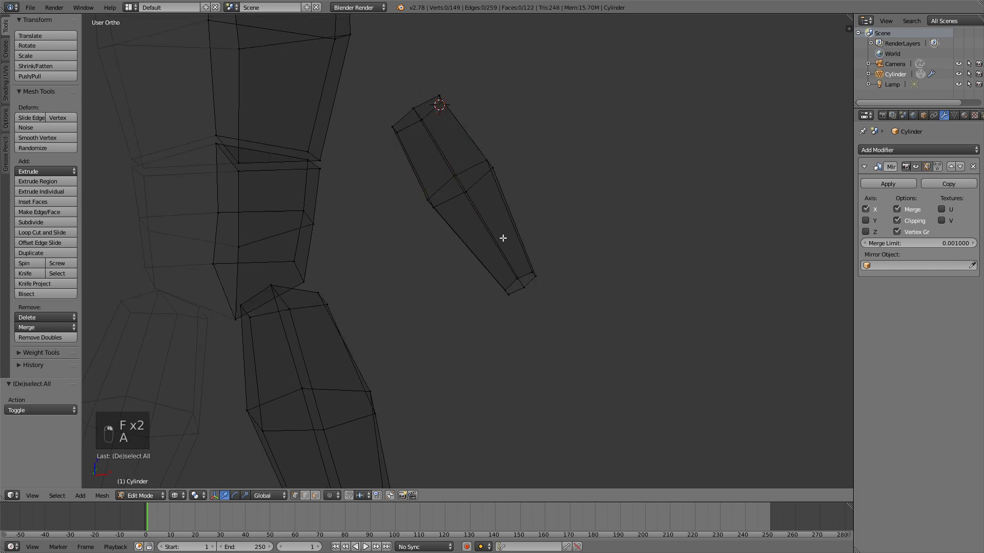
- Cap the forearm's open wrist end by joining two opposite ring vertices with an edge and filling the ring
{"action": "middle_click_drag", "start_coordinate": [504, 236], "coordinate": [532, 210]}
{"action": "right_click", "coordinate": [553, 299]}
{"action": "right_click", "coordinate": [572, 323], "text": "shift"}
{"action": "key", "text": "f"}
{"action": "key", "text": "a"}
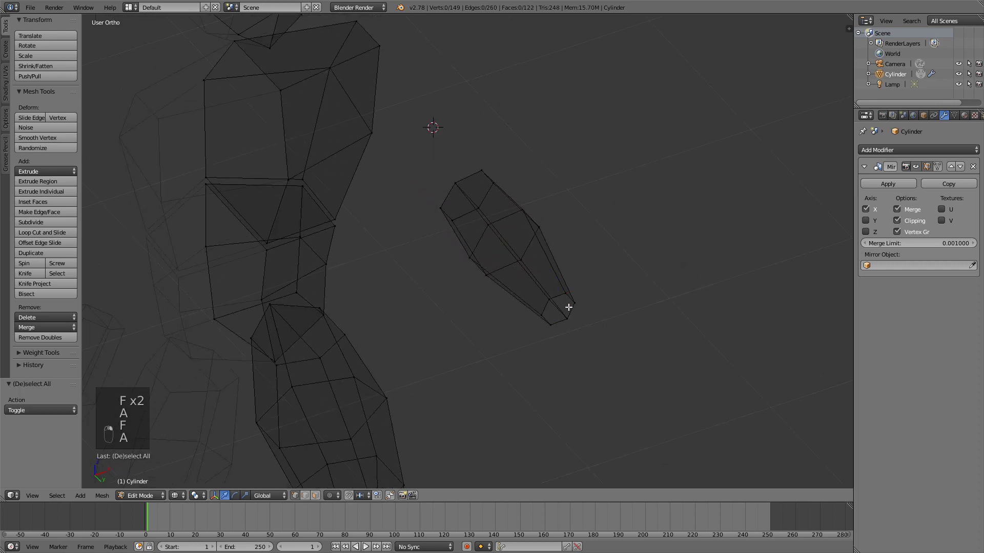
{"action": "right_click", "coordinate": [582, 295], "text": "alt"}
{"action": "key", "text": "f"}
{"action": "key", "text": "a"}
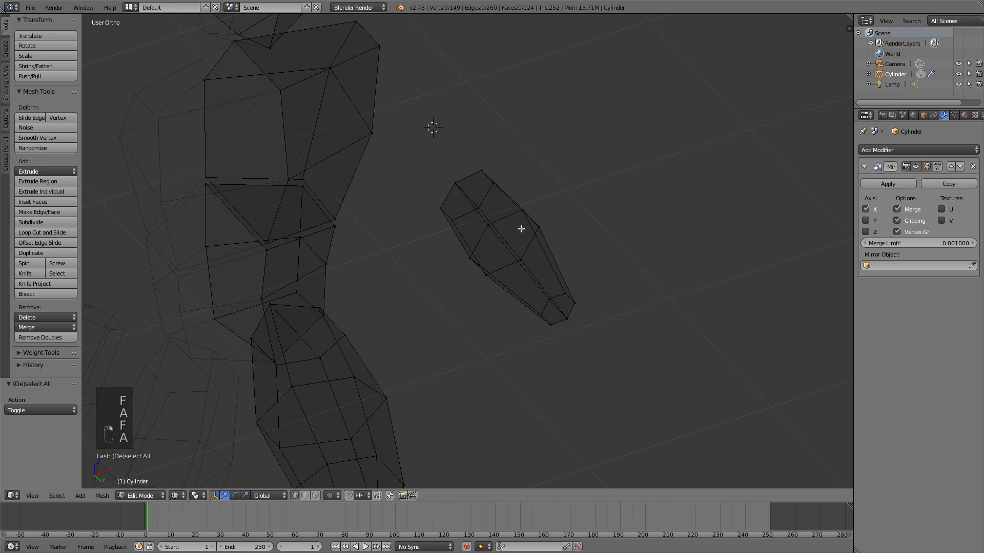
- In the front view, move the wrist end's central vertex pair slightly outward and down, and reposition all the wrist vertices on the reference
{"action": "key", "text": "KP_1"}
{"action": "key", "text": "b"}
{"action": "left_click_drag", "start_coordinate": [526, 292], "coordinate": [543, 317]}
{"action": "key", "text": "g"}
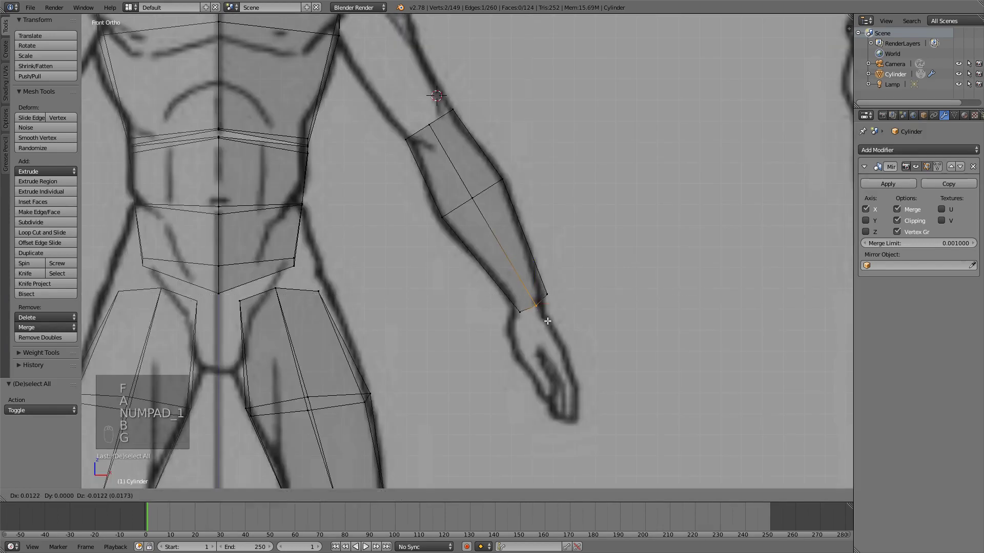
{"action": "left_click", "coordinate": [547, 321]}
{"action": "key", "text": "a"}
{"action": "key", "text": "b"}
{"action": "left_click_drag", "start_coordinate": [496, 277], "coordinate": [591, 331]}
{"action": "key", "text": "g"}
{"action": "left_click", "coordinate": [583, 327]}
- Move the inner and outer vertex pairs of the forearm's wrist end onto the reference wrist outline
{"action": "key", "text": "a"}
{"action": "key", "text": "b"}
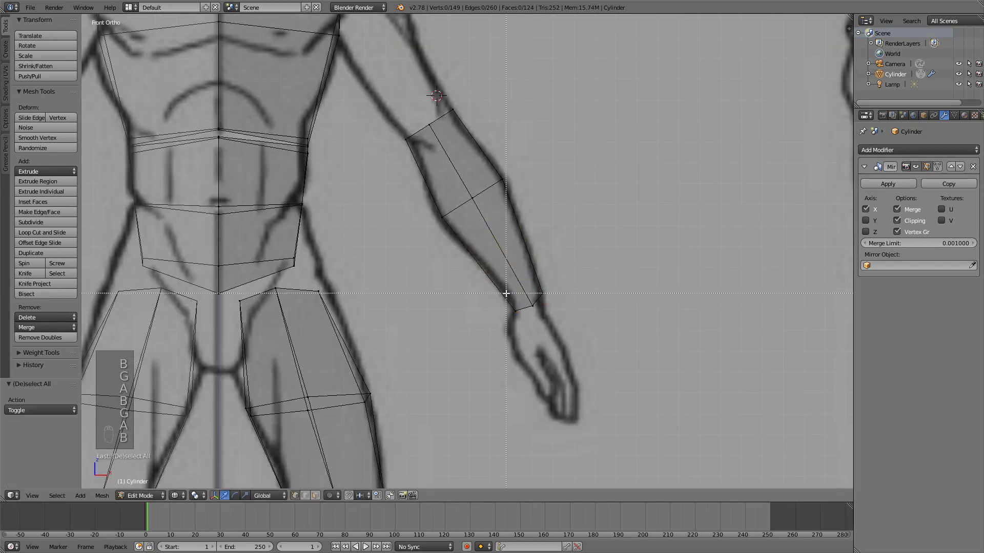
{"action": "left_click_drag", "start_coordinate": [506, 292], "coordinate": [522, 321]}
{"action": "key", "text": "g"}
{"action": "left_click", "coordinate": [522, 316]}
{"action": "key", "text": "a"}
{"action": "key", "text": "b"}
{"action": "left_click_drag", "start_coordinate": [532, 282], "coordinate": [551, 297]}
{"action": "key", "text": "g"}
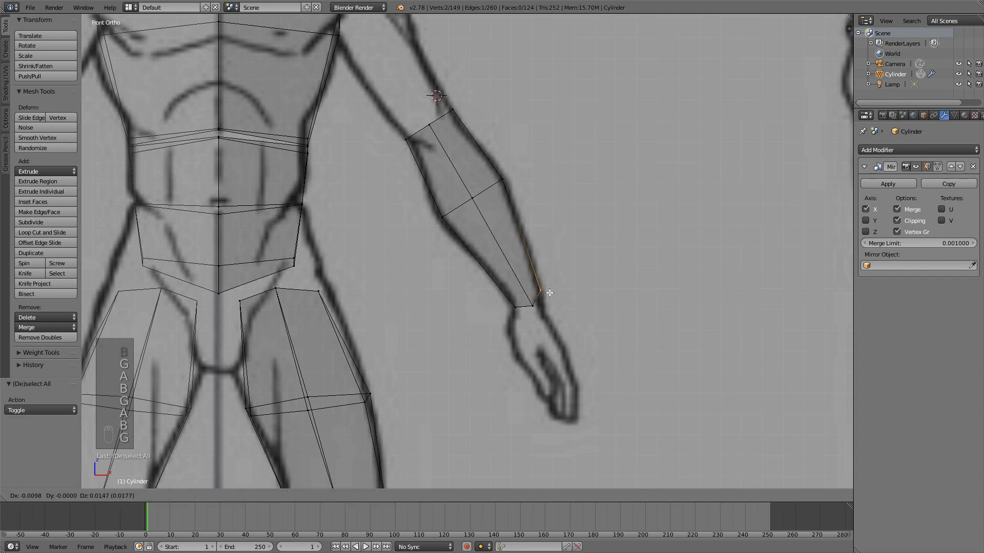
{"action": "left_click", "coordinate": [549, 294]}
- Move the elbow end's outer and inner vertex pairs down onto the reference elbow outline
{"action": "key", "text": "a"}
{"action": "key", "text": "b"}
{"action": "left_click_drag", "start_coordinate": [441, 100], "coordinate": [481, 134]}
{"action": "key", "text": "g"}
{"action": "left_click", "coordinate": [485, 148]}
{"action": "key", "text": "a"}
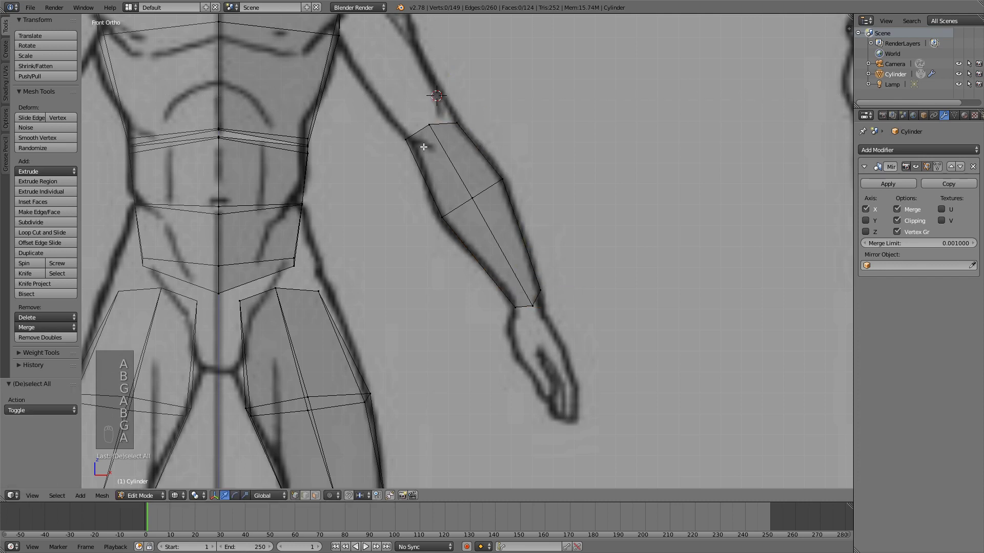
{"action": "key", "text": "b"}
{"action": "left_click_drag", "start_coordinate": [391, 126], "coordinate": [420, 155]}
{"action": "key", "text": "g"}
{"action": "left_click", "coordinate": [432, 163]}
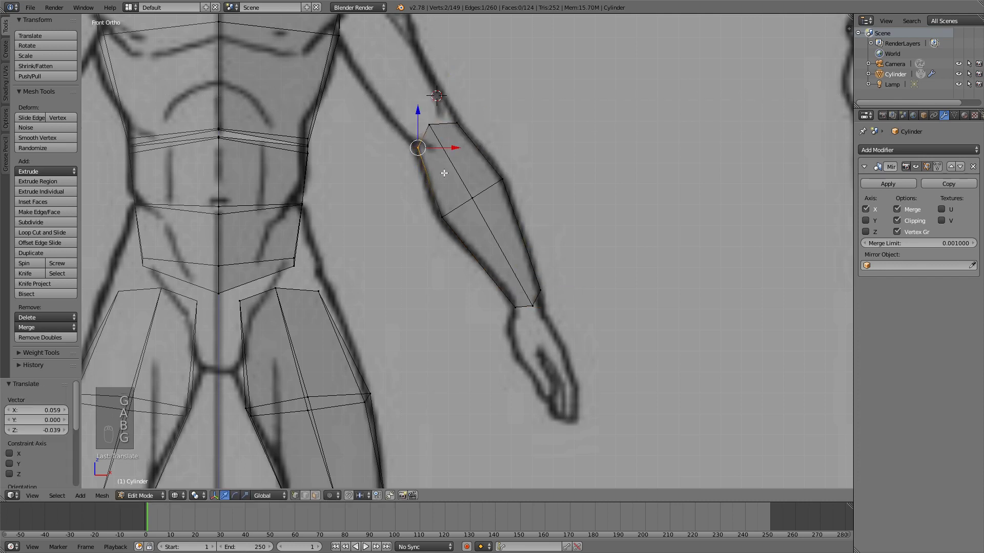
{"action": "key", "text": "a"}
- Duplicate the whole forearm segment and place the copy on the upper arm, offset by -0.475 in X and 0.857 in Z
{"action": "middle_click_drag", "start_coordinate": [504, 156], "coordinate": [637, 312], "text": "shift"}
{"action": "key", "text": "l"}
{"action": "key", "text": "l"}
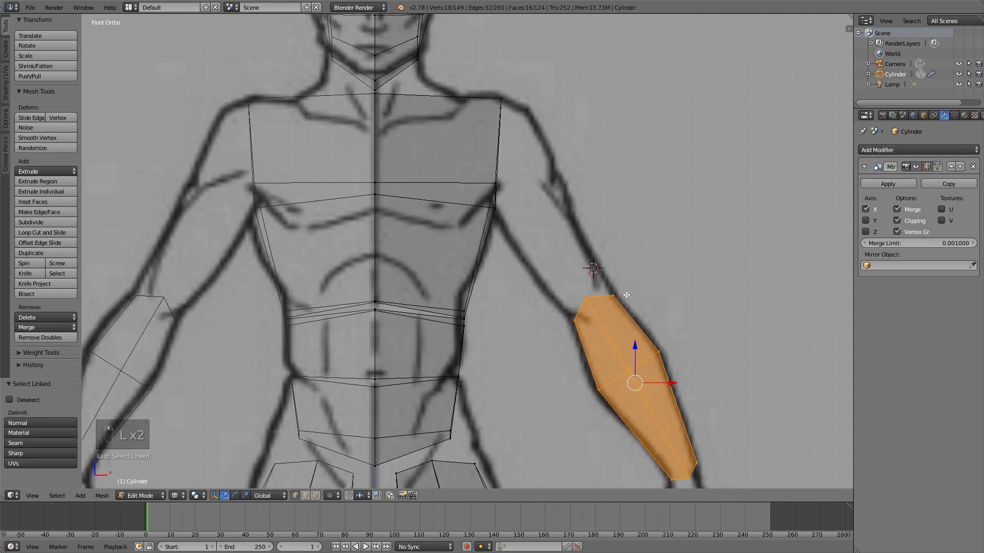
{"action": "key", "text": "shift+d"}
{"action": "left_click", "coordinate": [556, 137]}
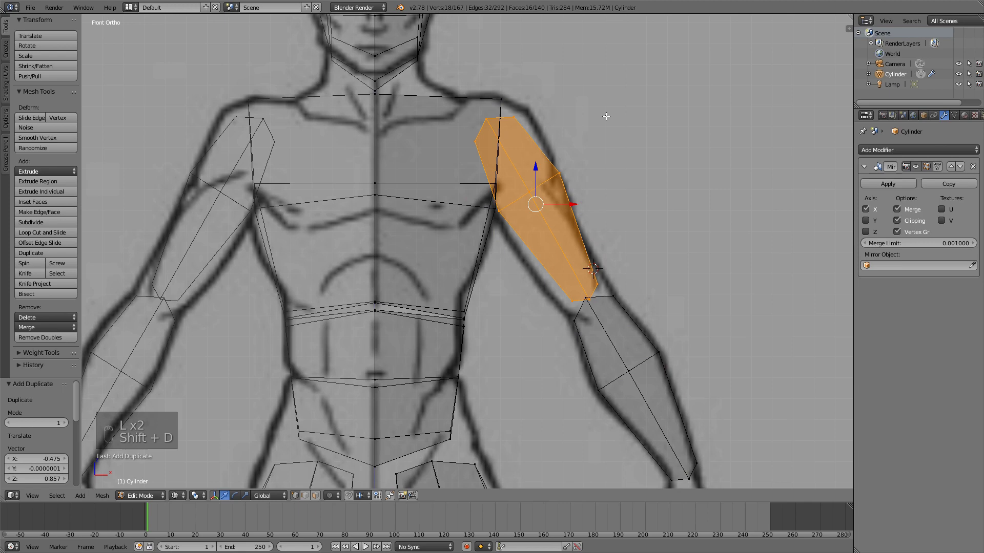
- In the right side view, rotate the upper arm copy by -7.878° and move it -0.125 in Y and 0.020 in Z
{"action": "key", "text": "KP_3"}
{"action": "middle_click_drag", "start_coordinate": [568, 149], "coordinate": [548, 195], "text": "shift"}
{"action": "scroll", "coordinate": [548, 196], "scroll_direction": "up", "scroll_amount": 3}
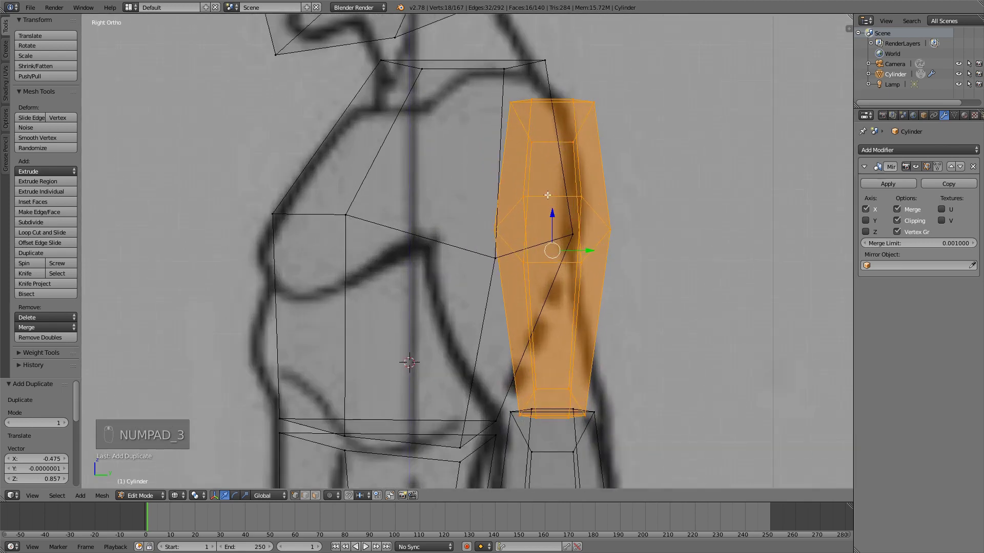
{"action": "key", "text": "r"}
{"action": "left_click", "coordinate": [621, 209]}
{"action": "key", "text": "g"}
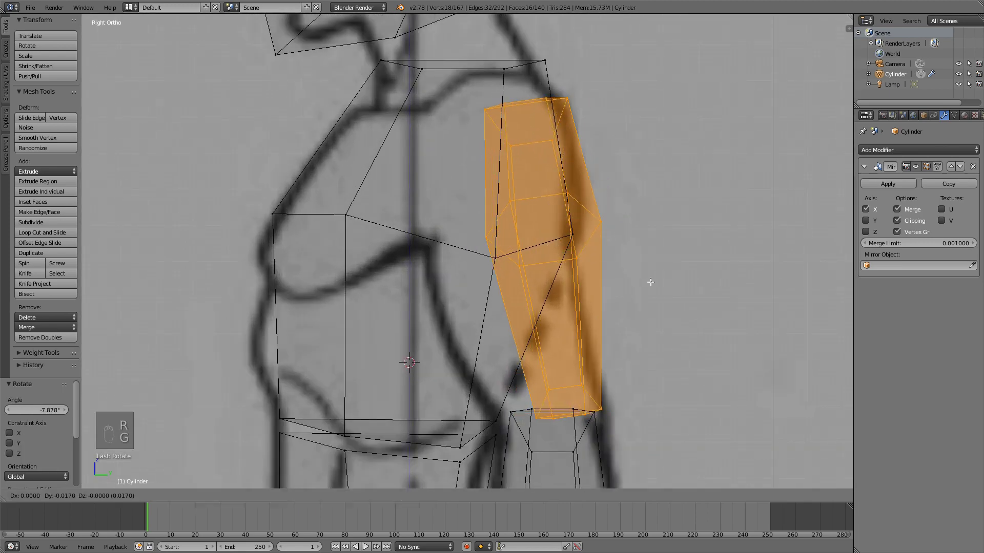
{"action": "left_click", "coordinate": [615, 275]}
- Scale the upper arm segment up along Y to widen it to the side reference
{"action": "key", "text": "s"}
{"action": "middle_click", "coordinate": [594, 233]}
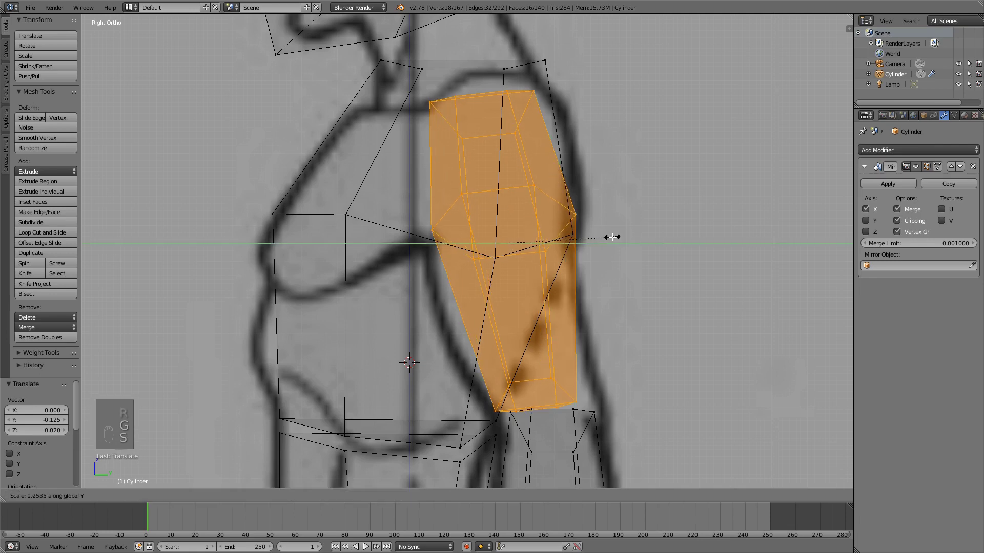
{"action": "left_click", "coordinate": [622, 235]}
{"action": "key", "text": "a"}
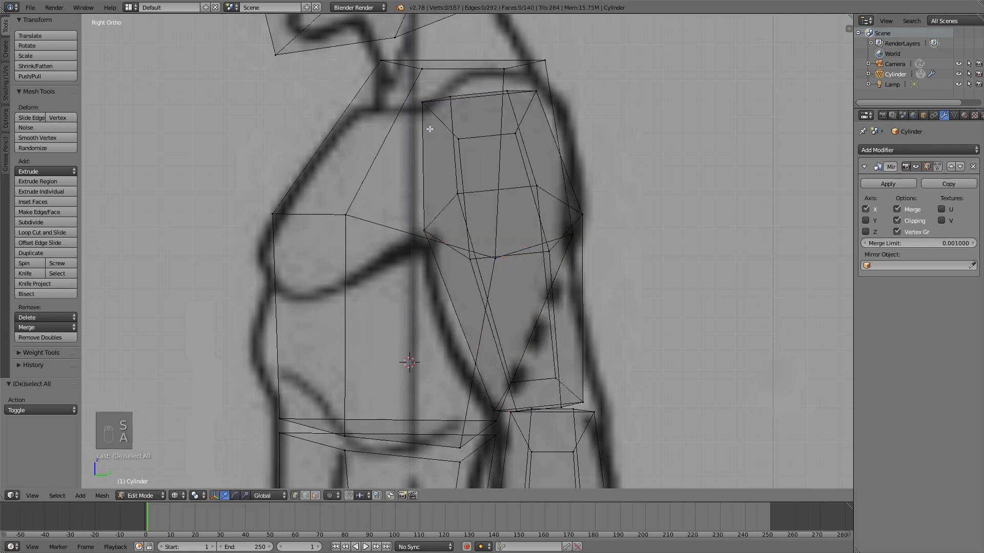
{"action": "key", "text": "a"}
{"action": "key", "text": "a"}
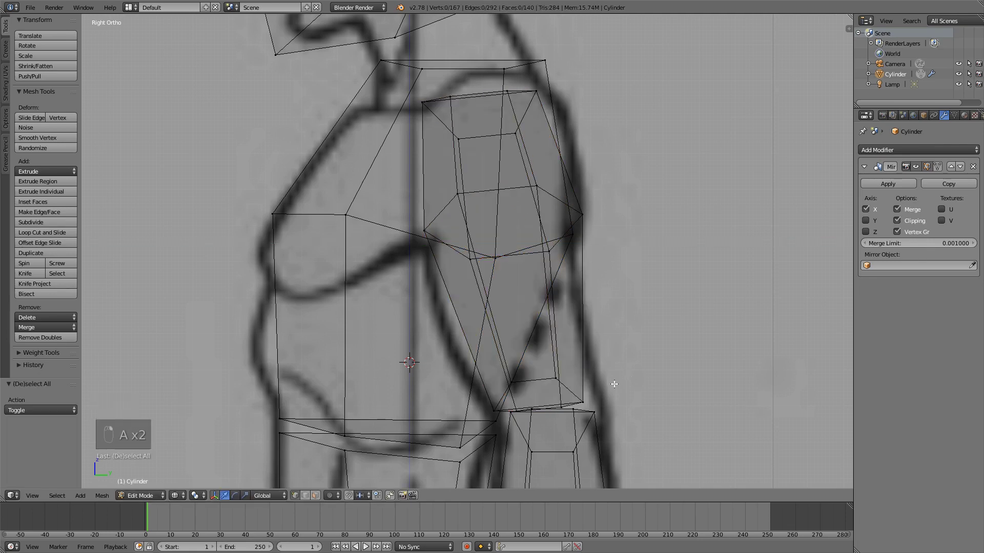
- Move the upper arm's elbow-end ring 0.034 along Y and scale it by 0.910 along Y to match the forearm
{"action": "right_click", "coordinate": [558, 388], "text": "alt"}
{"action": "right_click", "coordinate": [533, 376], "text": "alt"}
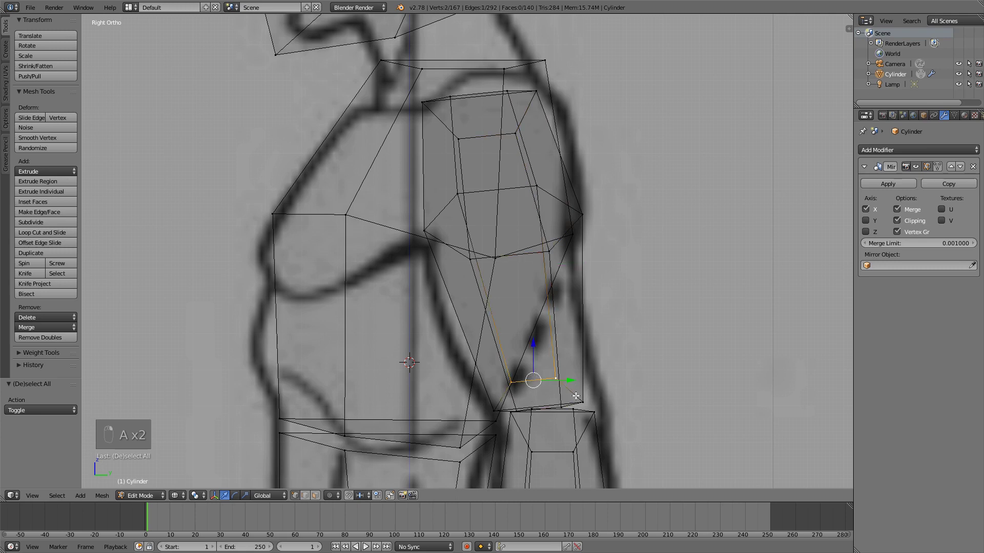
{"action": "key", "text": "a"}
{"action": "right_click", "coordinate": [581, 402]}
{"action": "right_click", "coordinate": [559, 405], "text": "shift"}
{"action": "right_click", "coordinate": [554, 377], "text": "shift"}
{"action": "right_click", "coordinate": [514, 383], "text": "shift"}
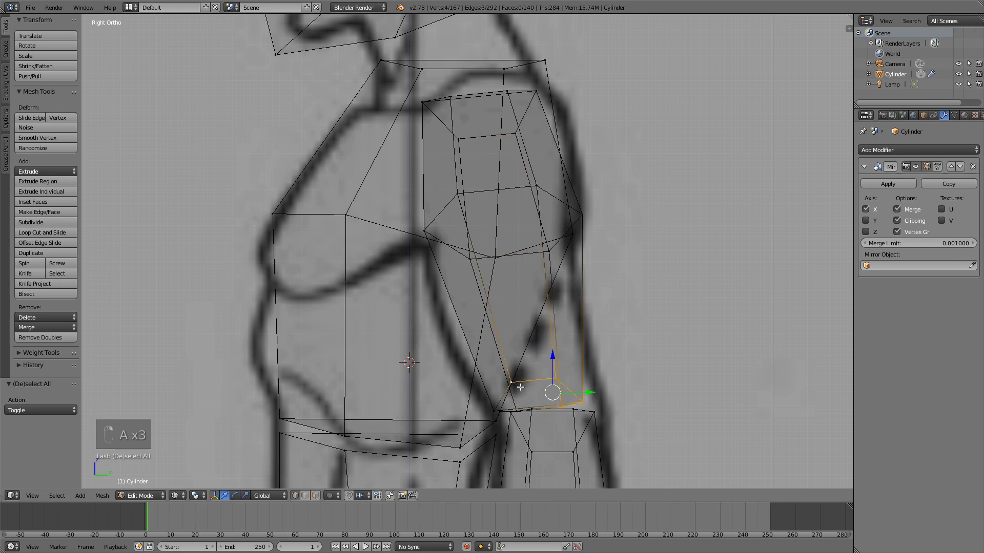
{"action": "right_click", "coordinate": [516, 413], "text": "shift"}
{"action": "right_click", "coordinate": [495, 411], "text": "shift"}
{"action": "left_click_drag", "start_coordinate": [565, 397], "coordinate": [593, 405]}
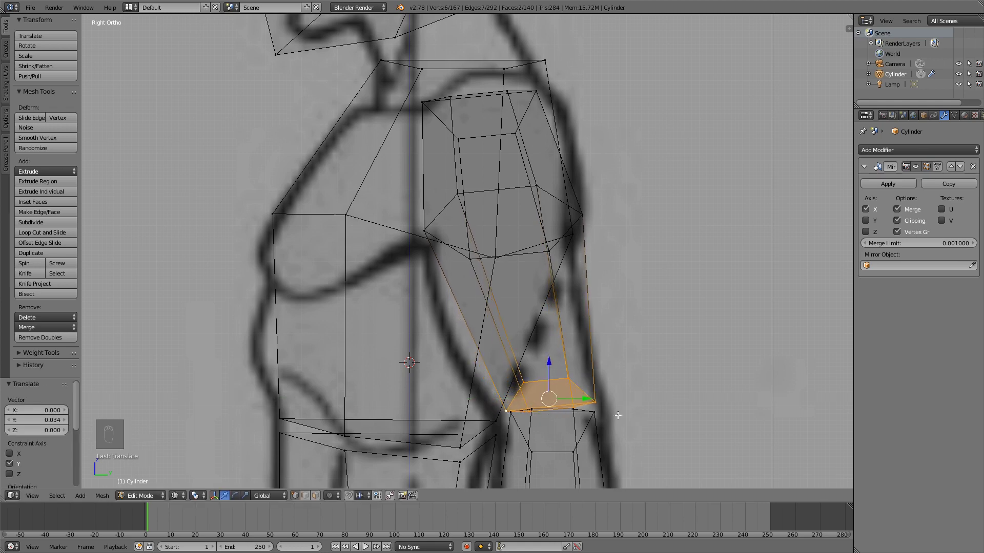
{"action": "key", "text": "s"}
{"action": "left_click", "coordinate": [613, 413]}
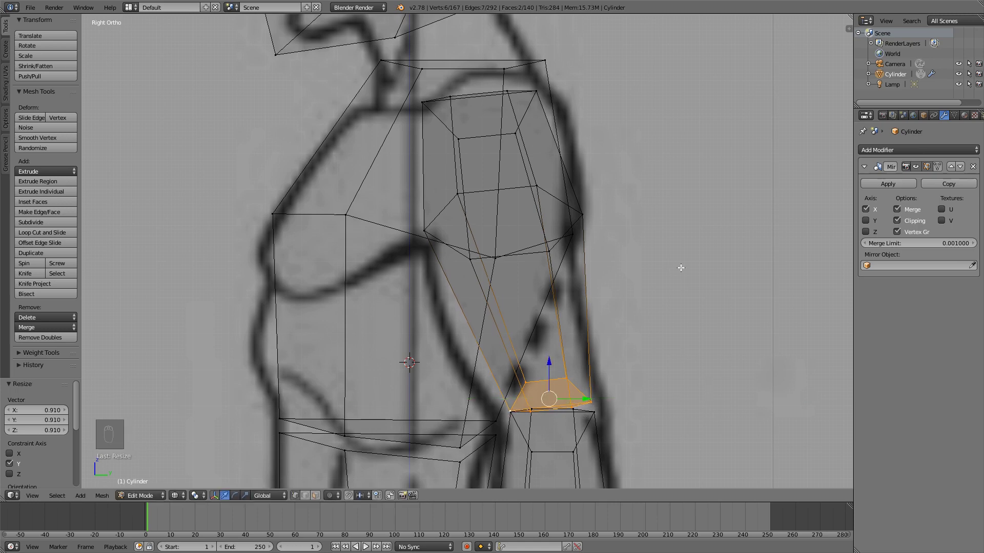
- Move the upper arm's middle edge loop about 0.03 forward along Y onto the reference outline
{"action": "middle_click_drag", "start_coordinate": [617, 275], "coordinate": [628, 243], "text": "shift"}
{"action": "key", "text": "a"}
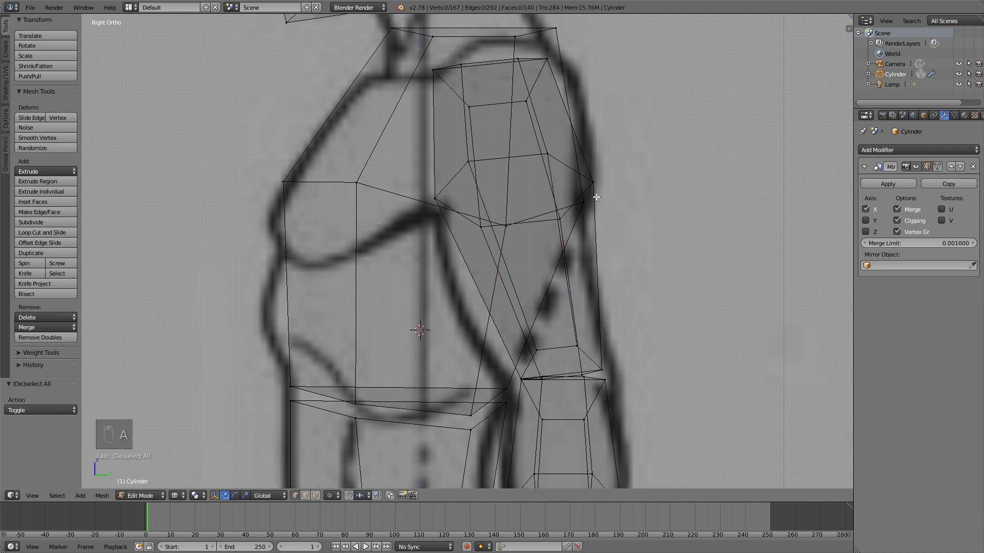
{"action": "right_click", "coordinate": [570, 166], "text": "alt"}
{"action": "key", "text": "g"}
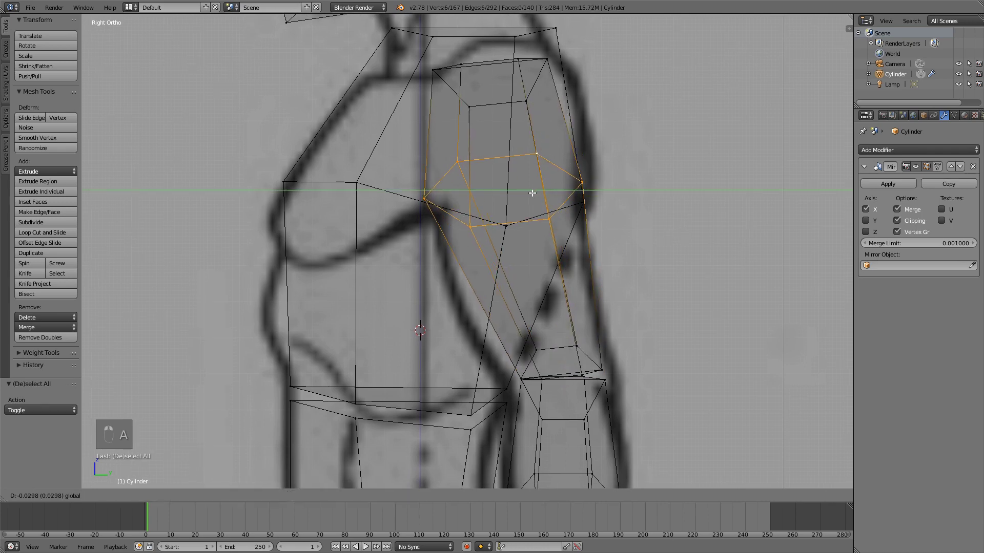
{"action": "left_click", "coordinate": [536, 197]}
{"action": "key", "text": "a"}
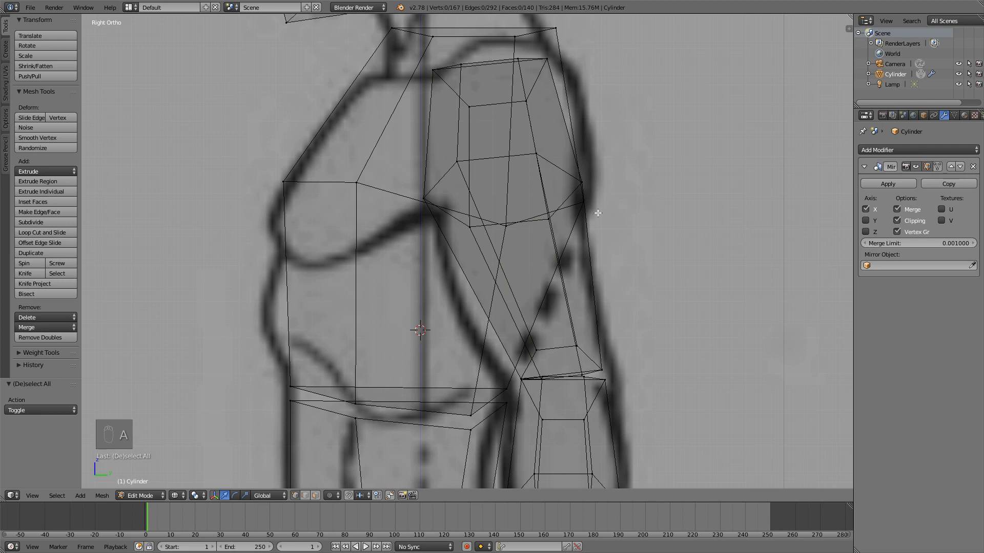
- Cut one edge loop around the lower half of the upper arm and move it -0.035 along Y
{"action": "key", "text": "ctrl+r"}
{"action": "left_click", "coordinate": [585, 277]}
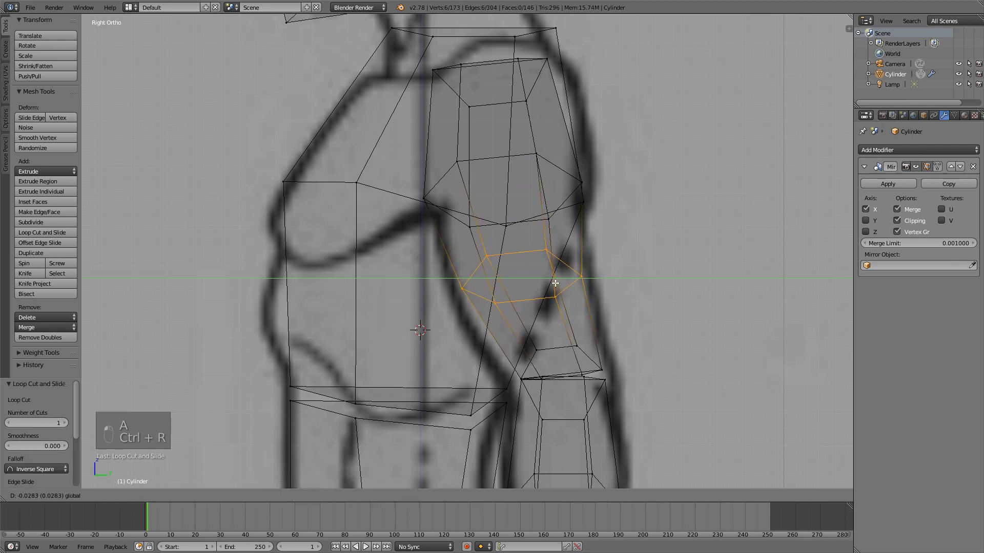
{"action": "left_click", "coordinate": [552, 283]}
- Scale the new upper arm loop up slightly and shift it -0.013 in Z and 0.009 in Y
{"action": "key", "text": "s"}
{"action": "key", "text": "s"}
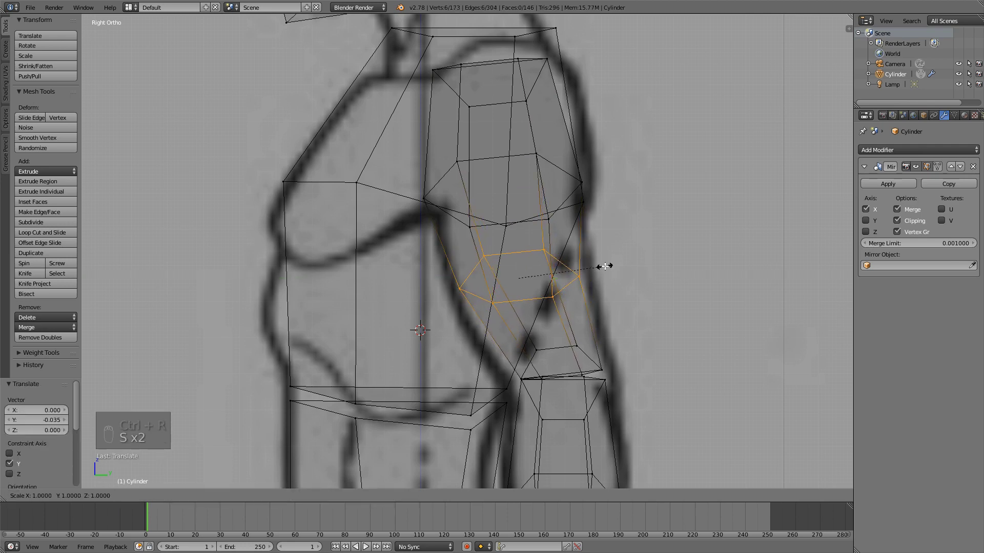
{"action": "left_click", "coordinate": [613, 272]}
{"action": "left_click_drag", "start_coordinate": [519, 248], "coordinate": [519, 253]}
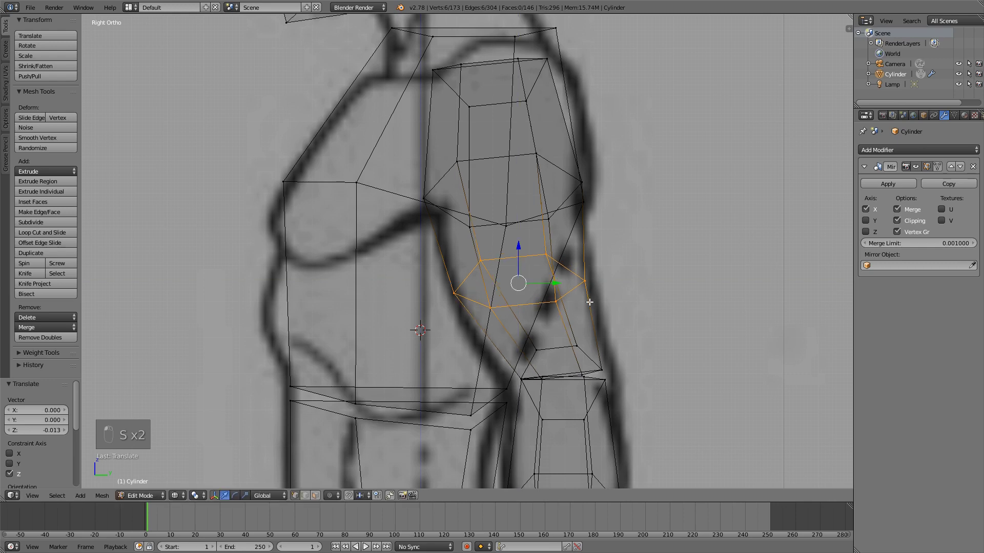
{"action": "left_click_drag", "start_coordinate": [550, 282], "coordinate": [553, 282]}
- In the front view, reposition the new upper arm loop between the reference arm outlines and scale it by 1.114
{"action": "key", "text": "KP_1"}
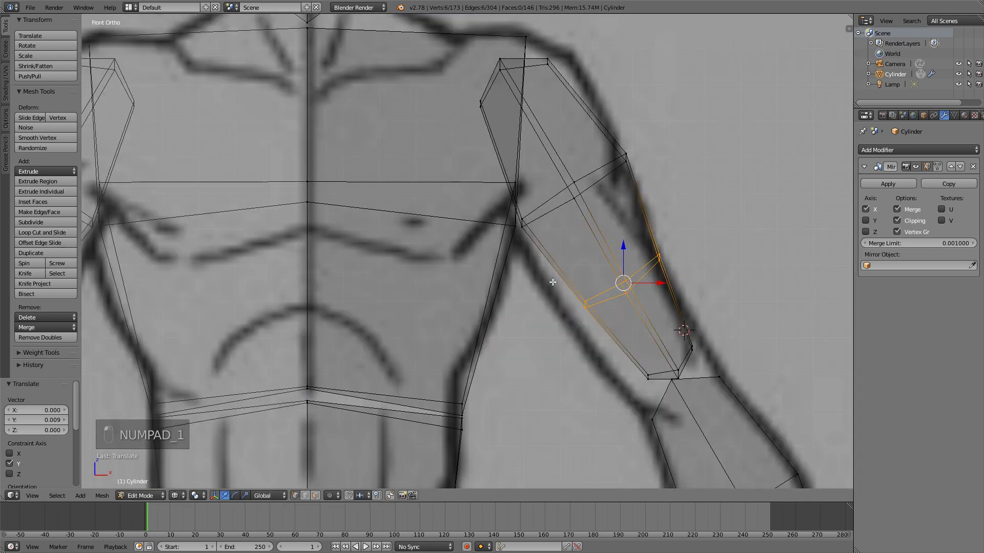
{"action": "key", "text": "g"}
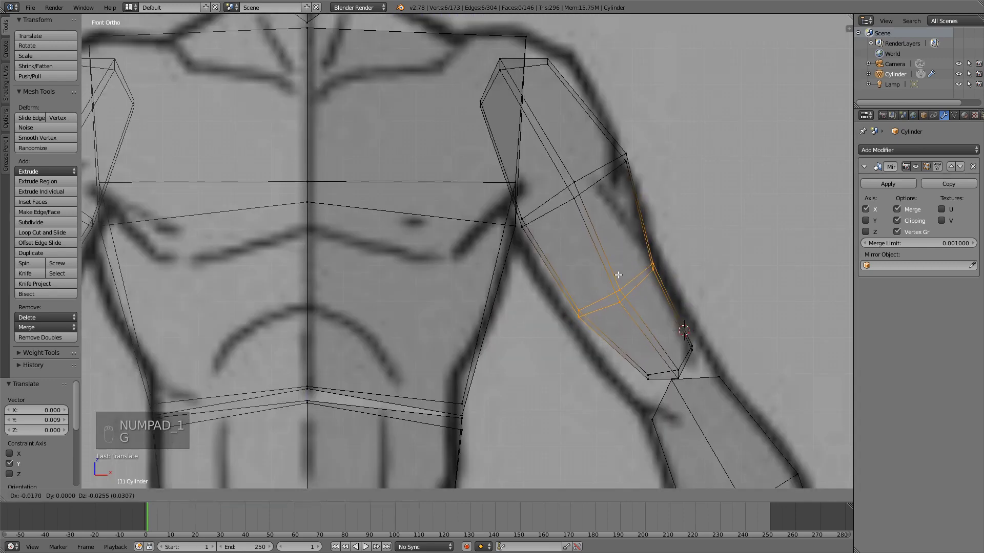
{"action": "left_click", "coordinate": [650, 271]}
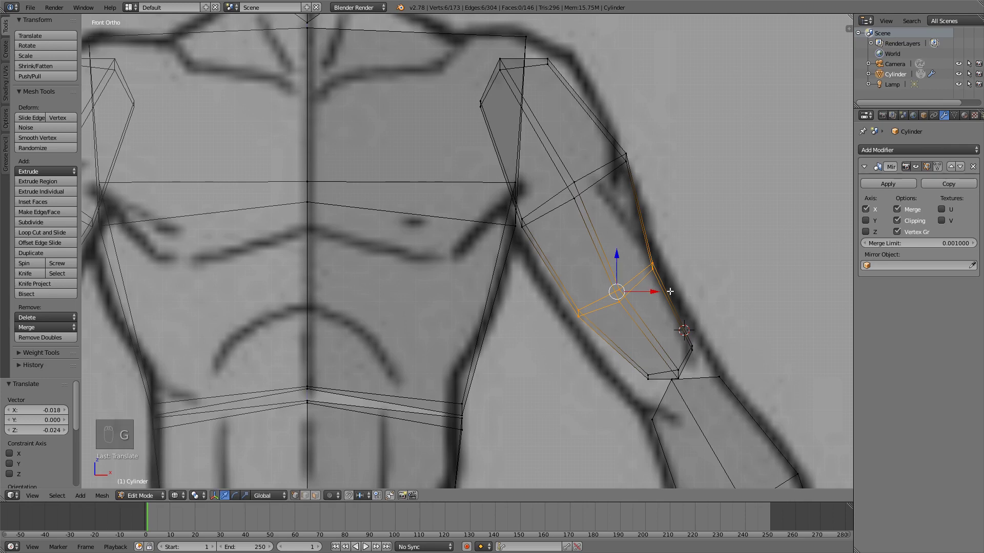
{"action": "key", "text": "g"}
{"action": "left_click", "coordinate": [644, 286]}
{"action": "key", "text": "g"}
{"action": "left_click", "coordinate": [660, 273]}
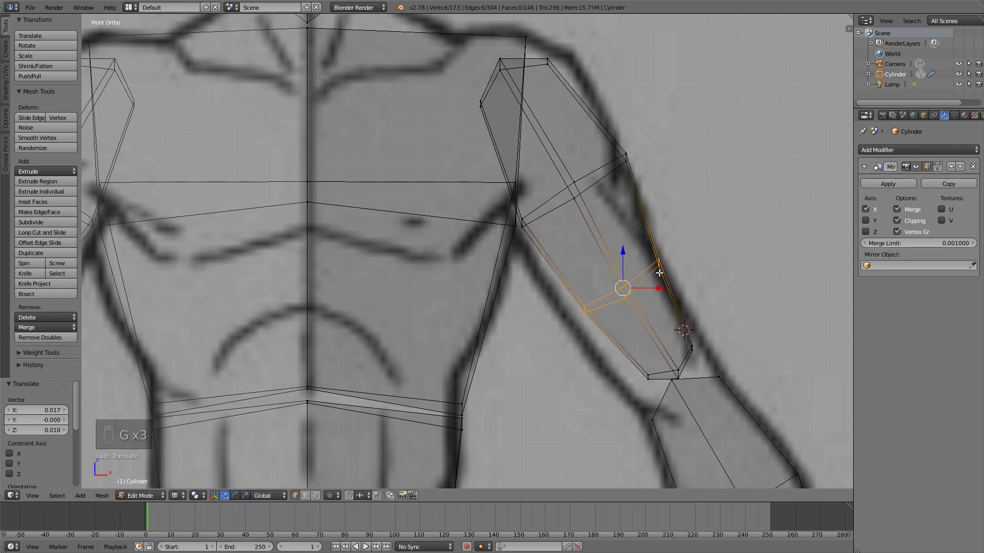
{"action": "key", "text": "s"}
{"action": "left_click", "coordinate": [693, 262]}
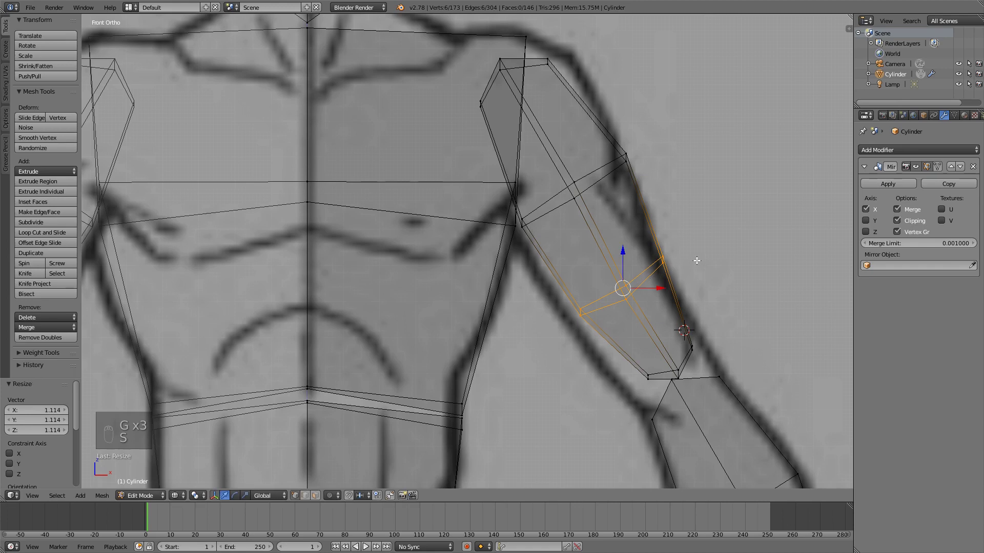
- Switch the viewport to solid shading and review the whole figure against the front reference
{"action": "scroll", "coordinate": [677, 297], "scroll_direction": "down", "scroll_amount": 6}
{"action": "key", "text": "a"}
{"action": "key", "text": "z"}
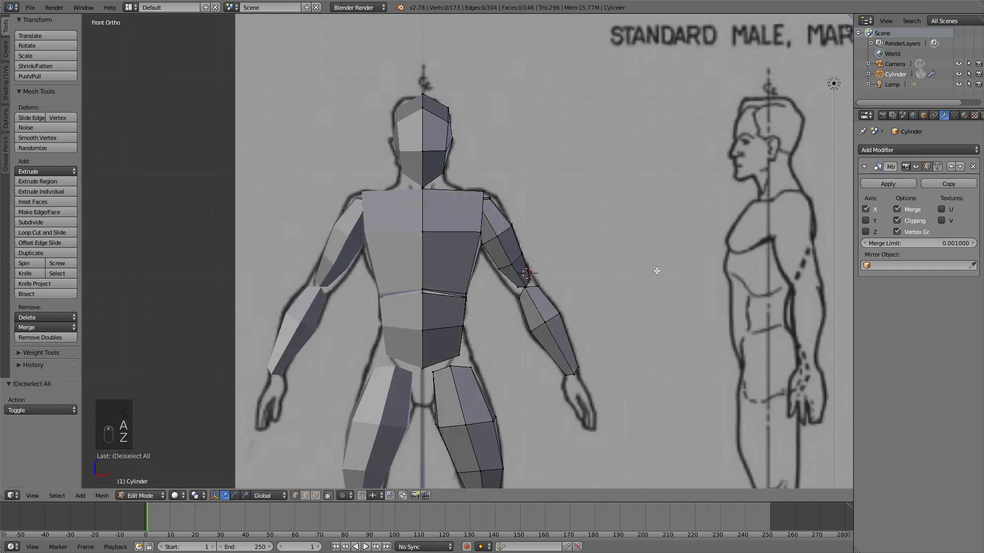
- In wireframe front view, move the torso's upper outer shoulder corner -0.131 in X and 0.005 in Z
{"action": "middle_click_drag", "start_coordinate": [564, 248], "coordinate": [587, 241]}
{"action": "key", "text": "KP_1"}
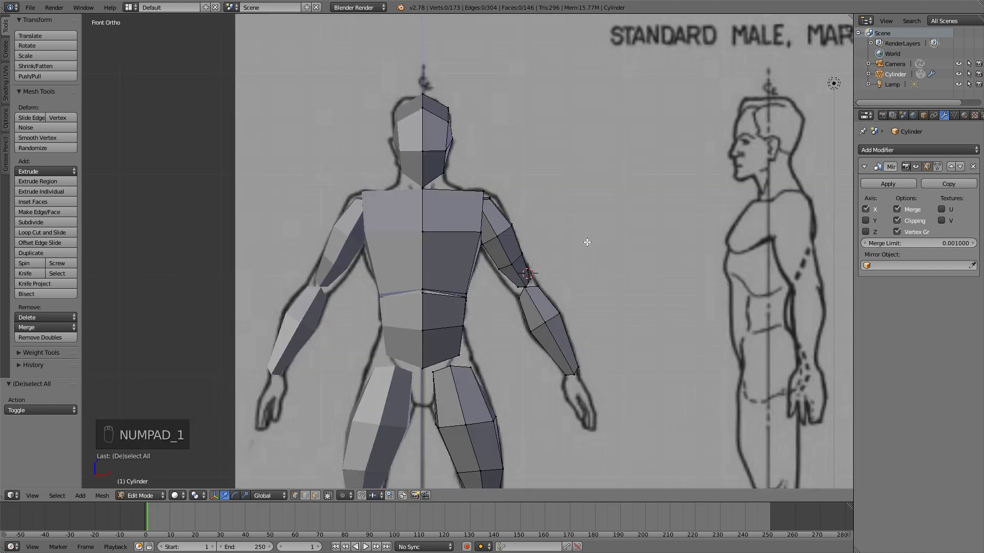
{"action": "scroll", "coordinate": [539, 215], "scroll_direction": "up", "scroll_amount": 3}
{"action": "scroll", "coordinate": [540, 216], "scroll_direction": "down", "scroll_amount": 3}
{"action": "key", "text": "z"}
{"action": "scroll", "coordinate": [543, 154], "scroll_direction": "up", "scroll_amount": 3}
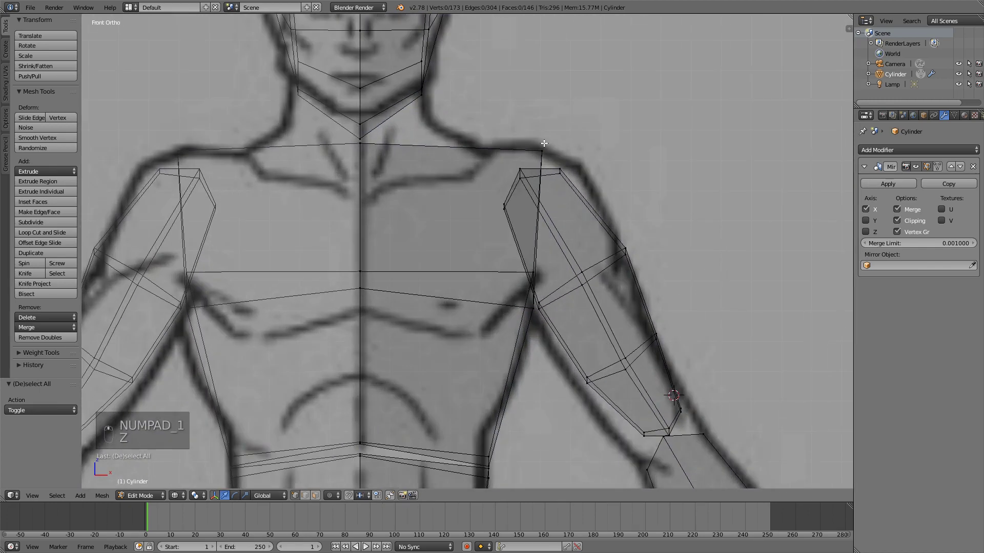
{"action": "right_click", "coordinate": [542, 151]}
{"action": "key", "text": "g"}
{"action": "left_click", "coordinate": [504, 152]}
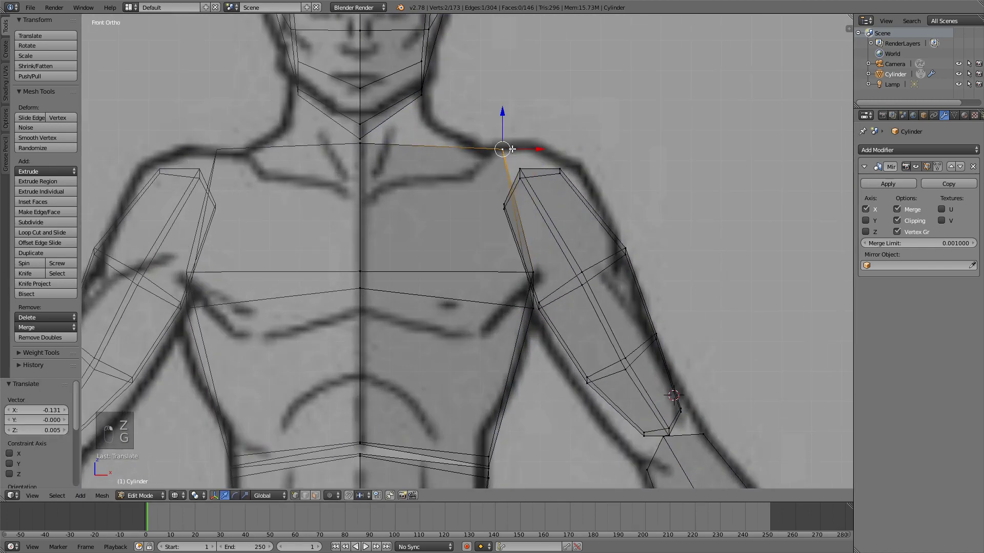
- Move the torso's upper armpit vertex -0.031 in X and -0.020 in Z, and pull the lower armpit vertex inward to match
{"action": "key", "text": "a"}
{"action": "key", "text": "b"}
{"action": "left_click_drag", "start_coordinate": [522, 275], "coordinate": [542, 265]}
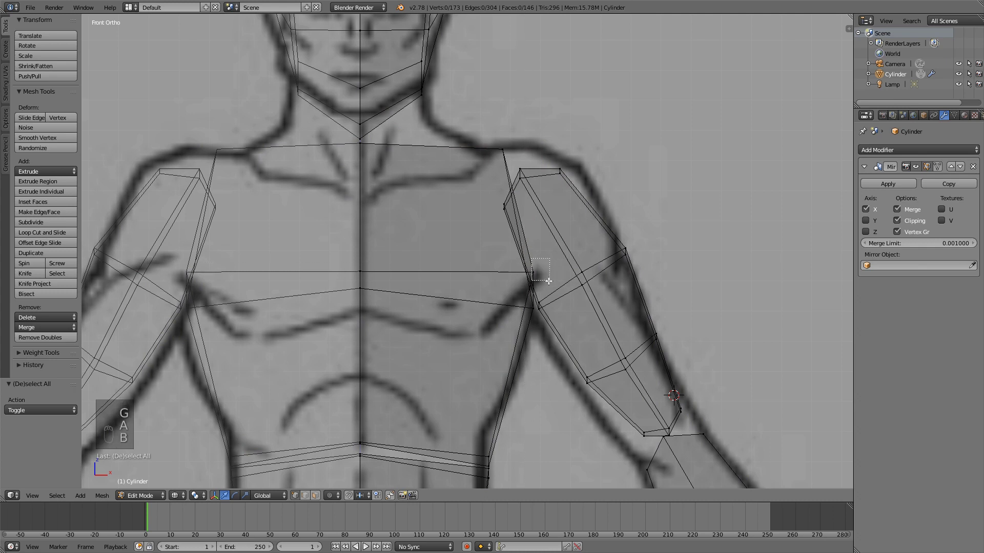
{"action": "key", "text": "g"}
{"action": "left_click", "coordinate": [531, 309]}
{"action": "key", "text": "g"}
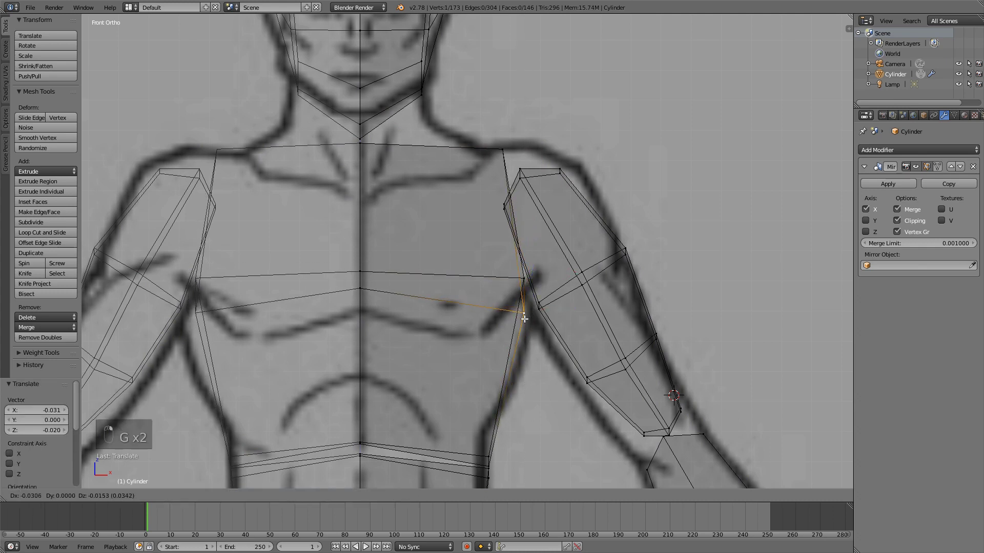
{"action": "left_click", "coordinate": [523, 318]}
- Shift the torso's upper shoulder corner by a further -0.019 in X and -0.003 in Z
{"action": "key", "text": "a"}
{"action": "key", "text": "b"}
{"action": "left_click_drag", "start_coordinate": [484, 140], "coordinate": [513, 167]}
{"action": "key", "text": "g"}
{"action": "left_click", "coordinate": [505, 171]}
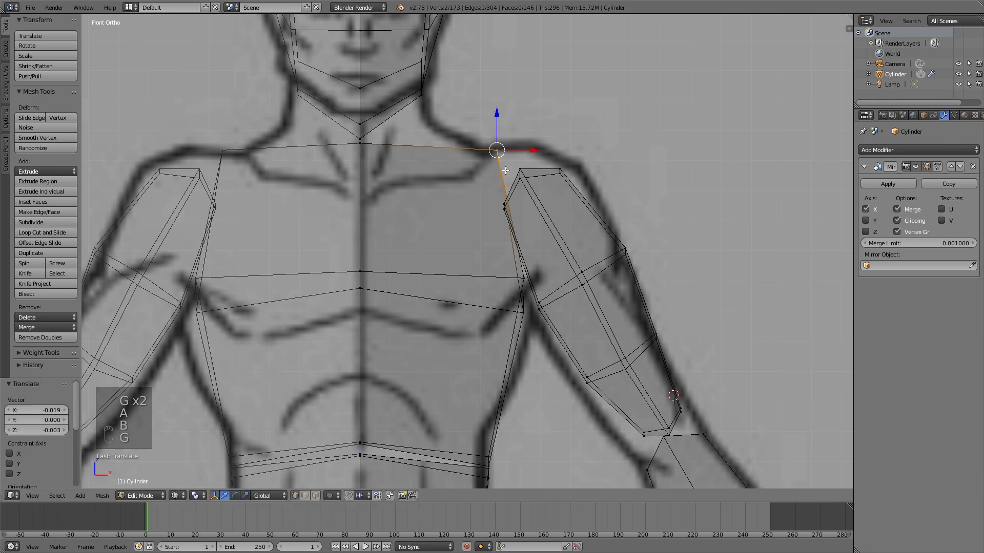
- Switch to solid shading and examine the torso, arms and legs, then the reference hands in front view
{"action": "key", "text": "a"}
{"action": "key", "text": "z"}
{"action": "scroll", "coordinate": [589, 180], "scroll_direction": "down", "scroll_amount": 6}
{"action": "mouse_move", "coordinate": [678, 276]}
{"action": "middle_mouse_down"}
{"action": "mouse_move", "coordinate": [509, 277]}
{"action": "mouse_move", "coordinate": [527, 294]}
{"action": "mouse_move", "coordinate": [666, 270]}
{"action": "middle_mouse_up"}
{"action": "middle_click_drag", "start_coordinate": [564, 278], "coordinate": [531, 154], "text": "shift"}
{"action": "middle_click_drag", "start_coordinate": [543, 164], "coordinate": [513, 212]}
{"action": "key", "text": "KP_1"}
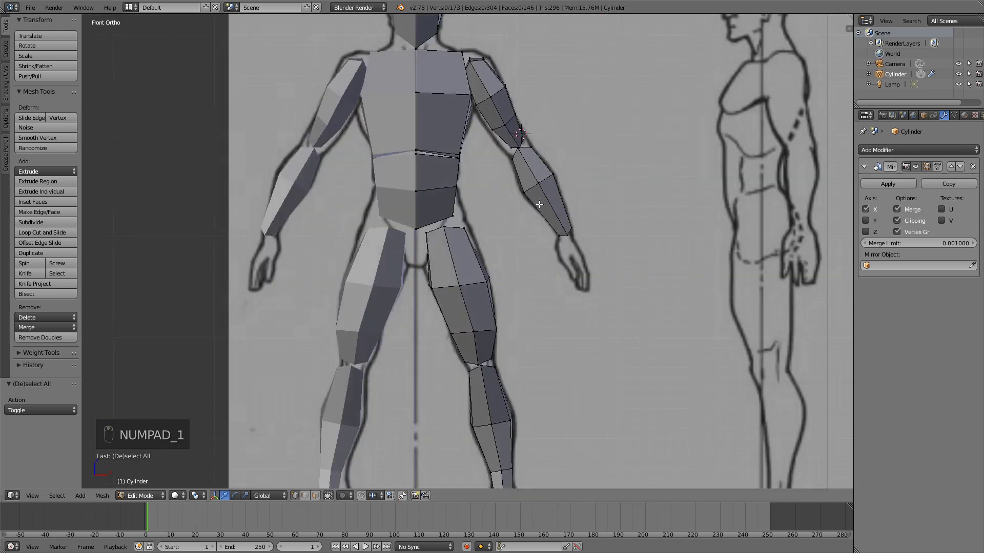
{"action": "middle_click_drag", "start_coordinate": [692, 305], "coordinate": [609, 282], "text": "shift"}
{"action": "scroll", "coordinate": [605, 279], "scroll_direction": "up", "scroll_amount": 3}
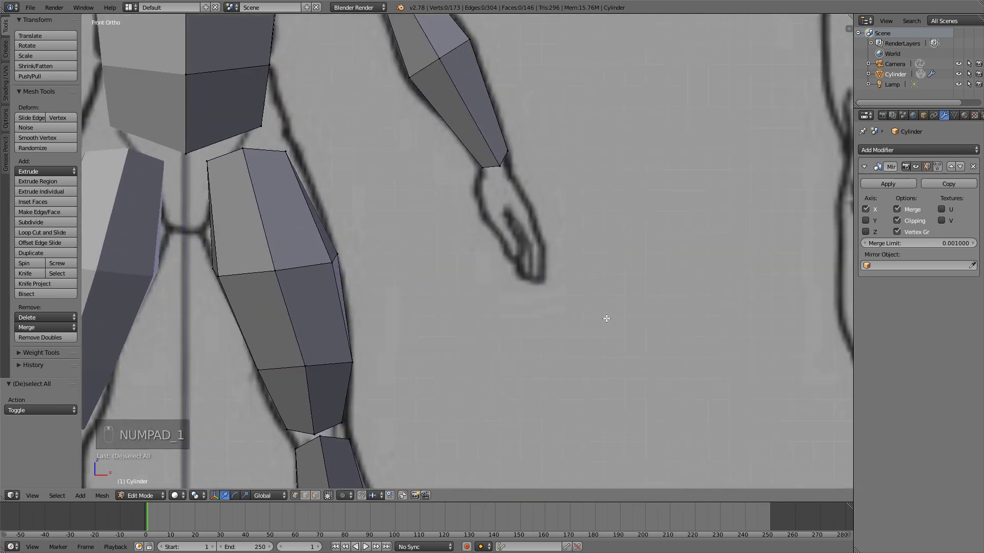
{"action": "scroll", "coordinate": [546, 231], "scroll_direction": "down", "scroll_amount": 1}
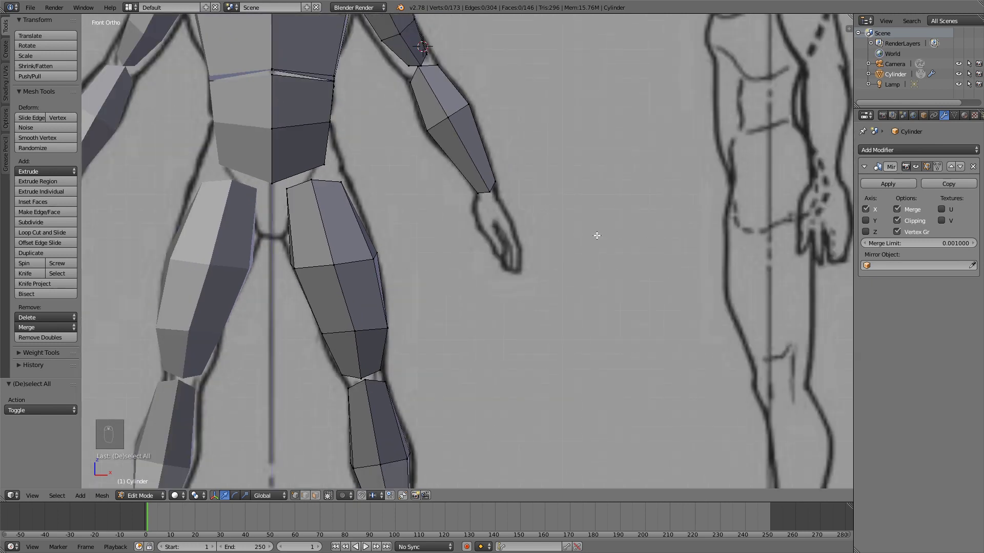
{"action": "middle_click_drag", "start_coordinate": [597, 235], "coordinate": [557, 225], "text": "shift"}
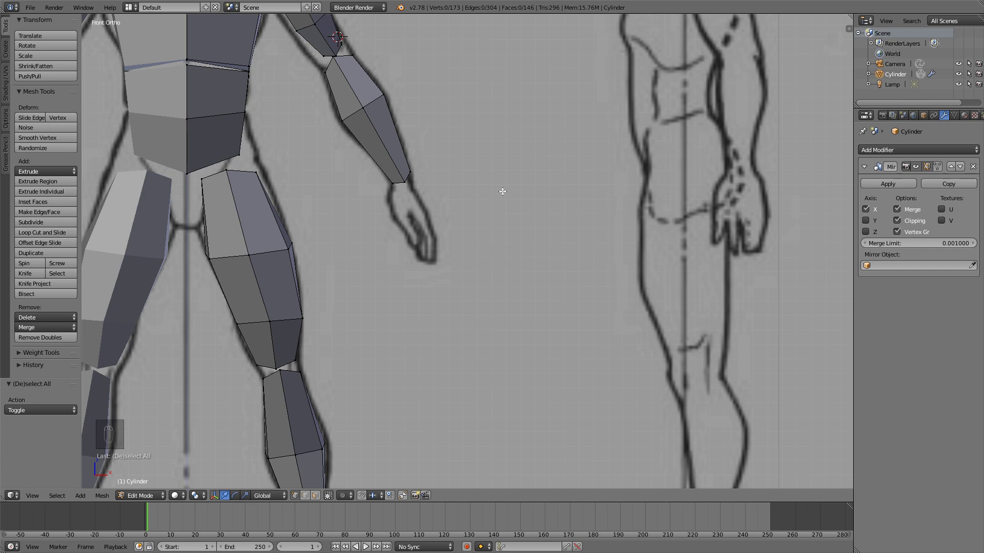
{"action": "scroll", "coordinate": [499, 203], "scroll_direction": "down", "scroll_amount": 2}
{"action": "scroll", "coordinate": [513, 237], "scroll_direction": "up", "scroll_amount": 2}
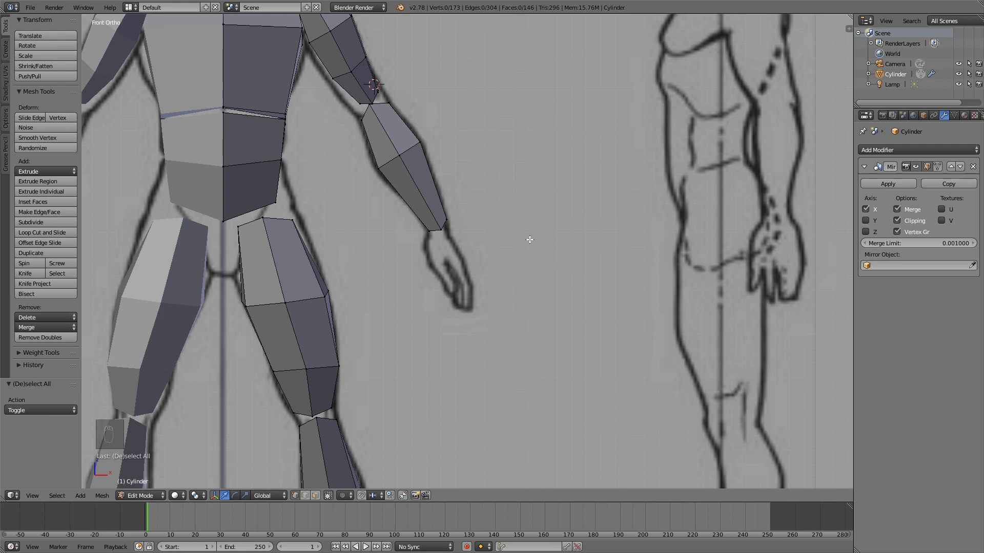
- Place the 3D cursor on the front reference hand, add a cube there and scale it to 0.107
{"action": "middle_click_drag", "start_coordinate": [576, 228], "coordinate": [531, 184], "text": "shift"}
{"action": "left_click", "coordinate": [401, 206]}
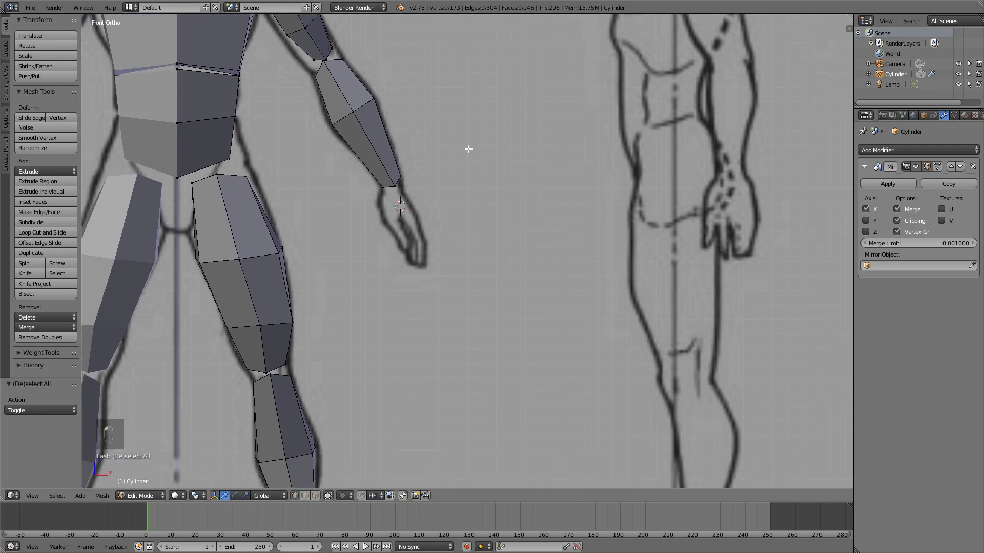
{"action": "middle_click_drag", "start_coordinate": [469, 149], "coordinate": [509, 162], "text": "shift"}
{"action": "key", "text": "shift+a"}
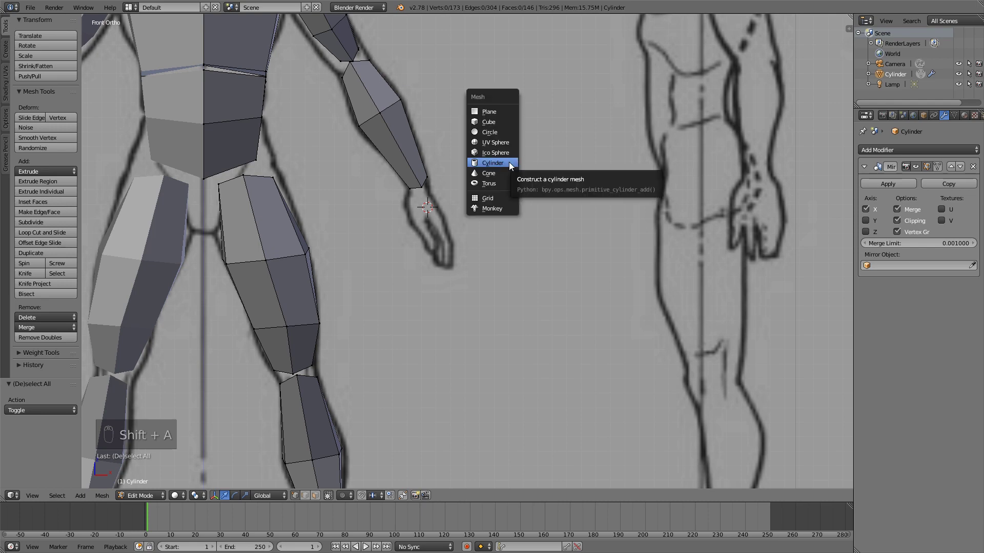
{"action": "left_click", "coordinate": [494, 118]}
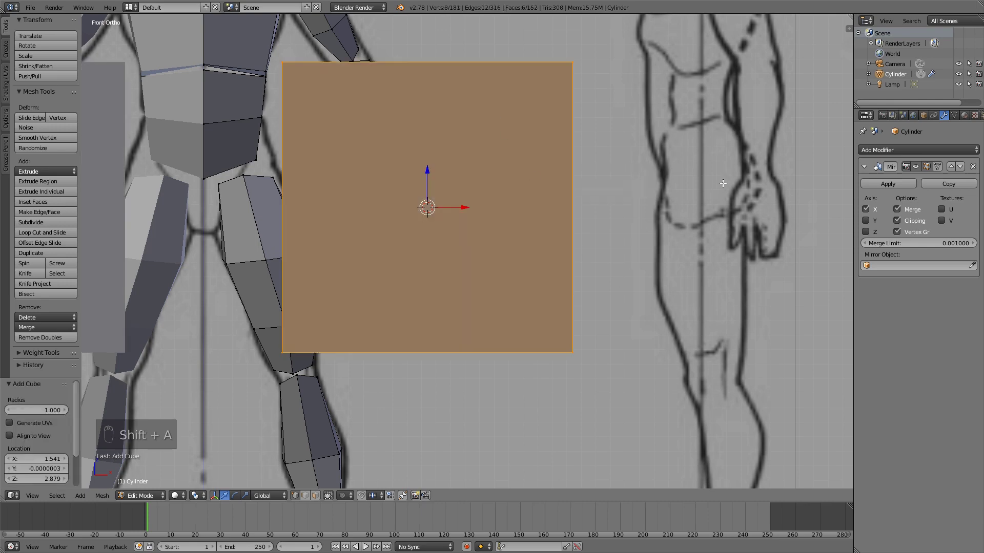
{"action": "key", "text": "s"}
{"action": "left_click", "coordinate": [482, 192]}
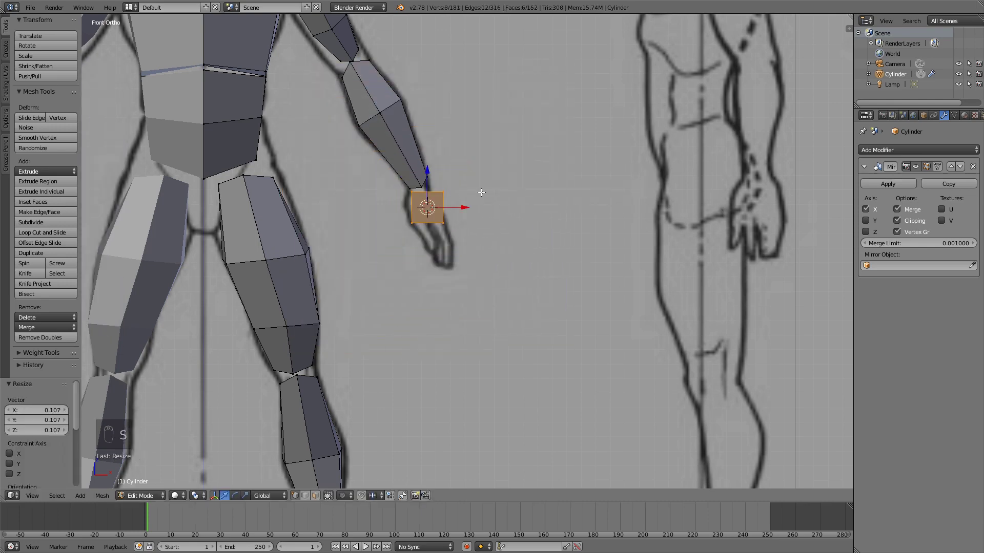
- Rotate the hand cube in the front view to follow the slant of the forearm and reference hand
{"action": "scroll", "coordinate": [481, 192], "scroll_direction": "up", "scroll_amount": 4}
{"action": "key", "text": "r"}
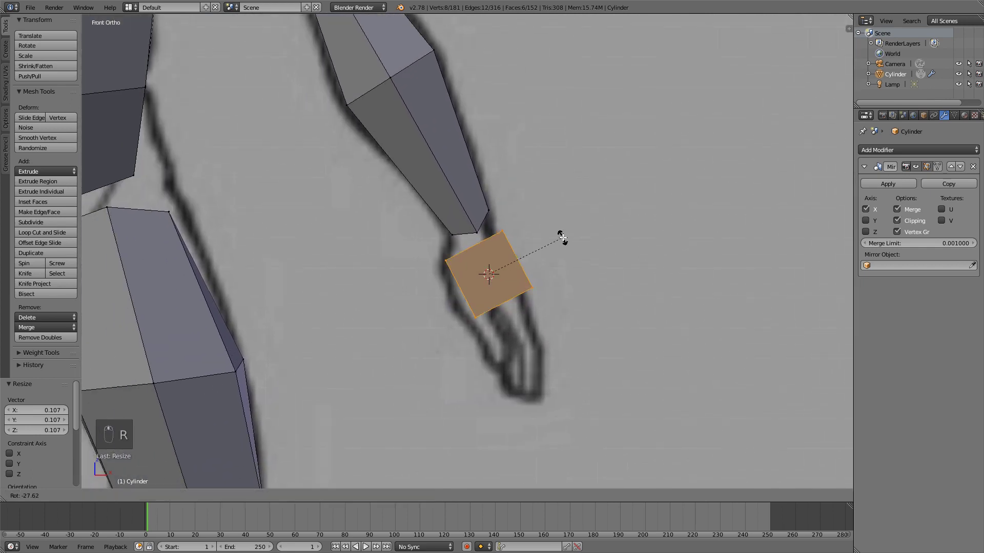
{"action": "left_click", "coordinate": [567, 241]}
{"action": "key", "text": "a"}
{"action": "scroll", "coordinate": [554, 271], "scroll_direction": "up", "scroll_amount": 2}
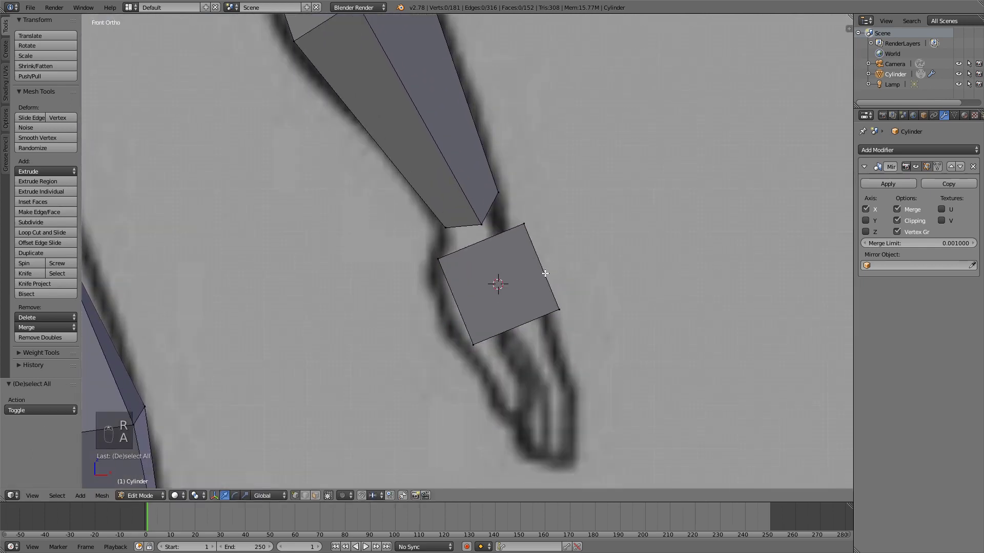
- Select the whole hand cube, scale it to about 0.64 and move it up just below the forearm's wrist end
{"action": "key", "text": "a"}
{"action": "key", "text": "a"}
{"action": "key", "text": "l"}
{"action": "key", "text": "s"}
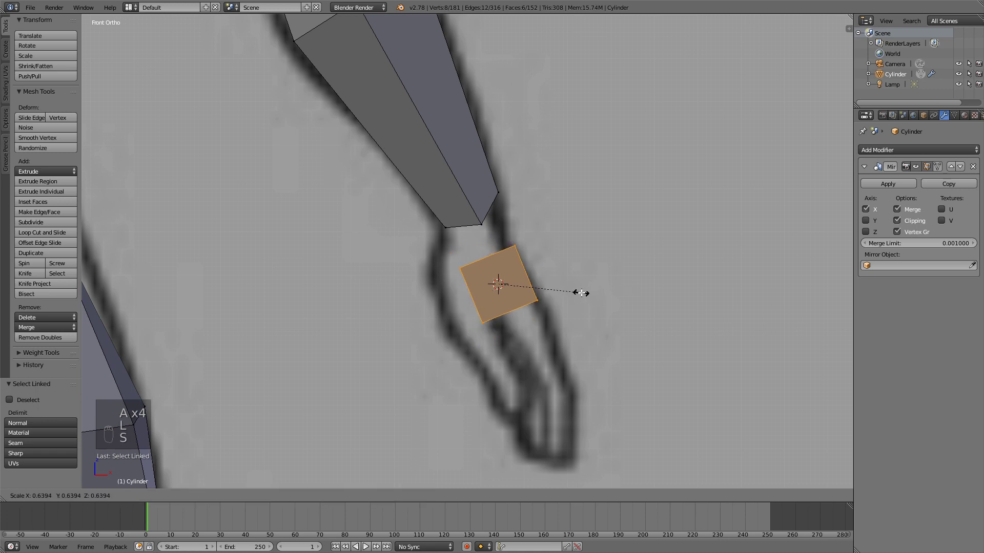
{"action": "left_click", "coordinate": [569, 292]}
{"action": "key", "text": "g"}
{"action": "left_click", "coordinate": [548, 275]}
{"action": "key", "text": "a"}
- Select the cube's lower vertices in wireframe and move them 0.076 in X and -0.103 in Z toward the knuckles
{"action": "key", "text": "b"}
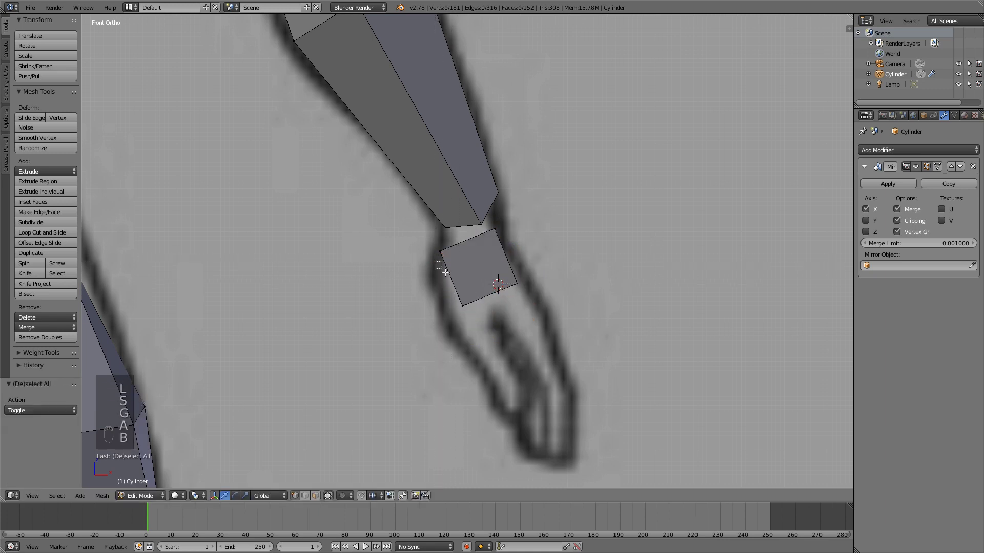
{"action": "left_click_drag", "start_coordinate": [435, 263], "coordinate": [541, 324]}
{"action": "key", "text": "g"}
{"action": "left_click", "coordinate": [535, 330]}
{"action": "key", "text": "z"}
{"action": "key", "text": "b"}
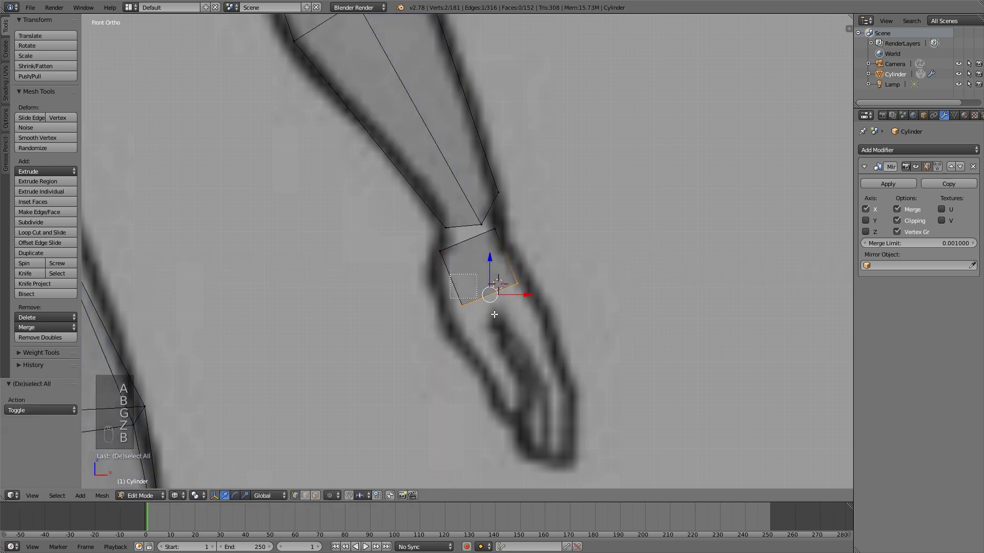
{"action": "key", "text": "g"}
{"action": "left_click", "coordinate": [548, 344]}
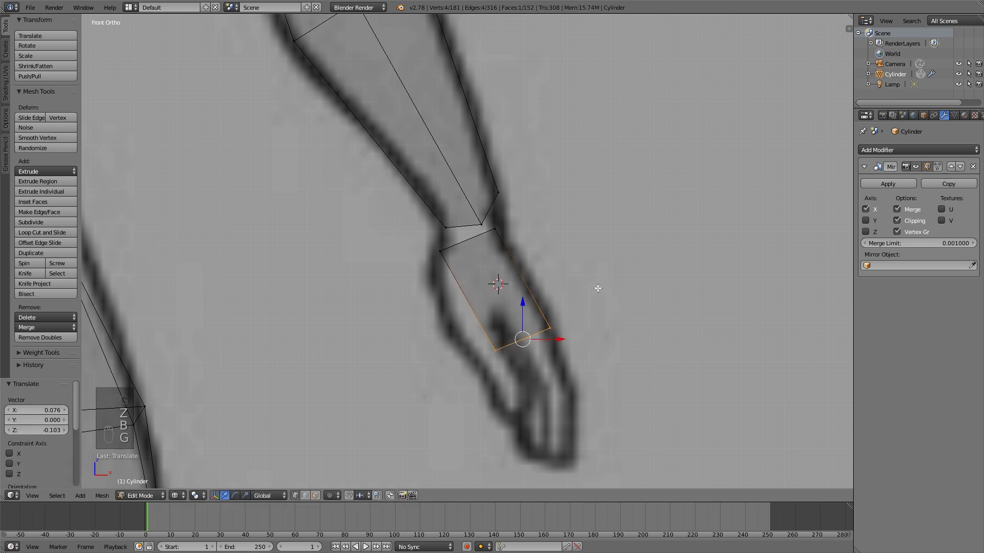
- Narrow the palm's lower end, shift it 0.020 in X and -0.007 in Z, and scale it again by about 0.90
{"action": "key", "text": "s"}
{"action": "left_click", "coordinate": [583, 308]}
{"action": "key", "text": "a"}
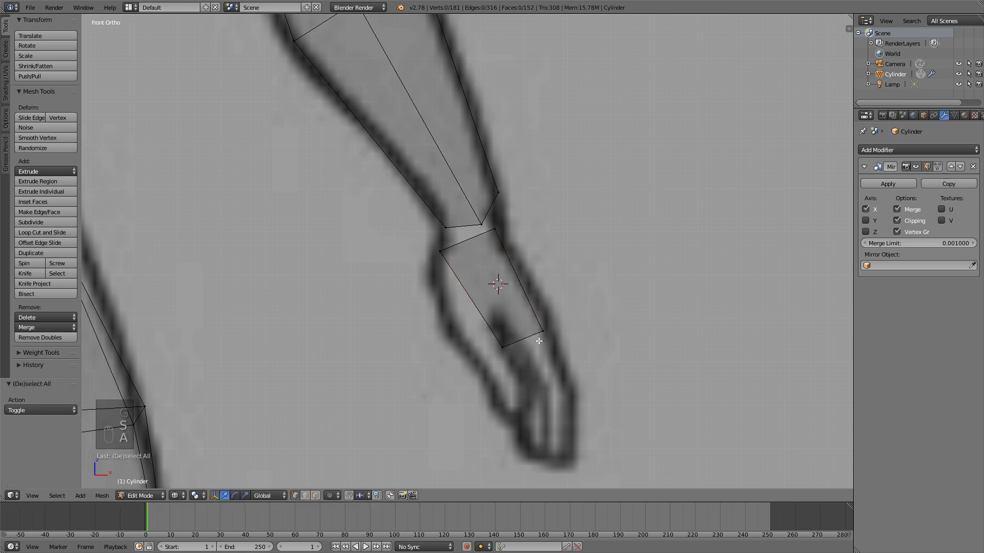
{"action": "key", "text": "b"}
{"action": "left_click_drag", "start_coordinate": [434, 225], "coordinate": [553, 354]}
{"action": "key", "text": "g"}
{"action": "left_click", "coordinate": [621, 358]}
{"action": "key", "text": "s"}
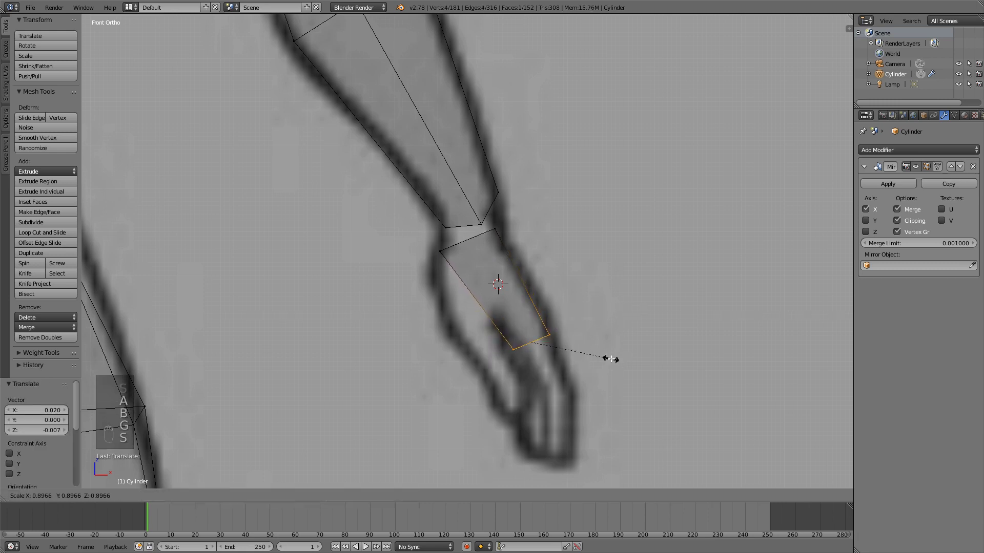
{"action": "left_click", "coordinate": [610, 359]}
{"action": "key", "text": "a"}
{"action": "key", "text": "a"}
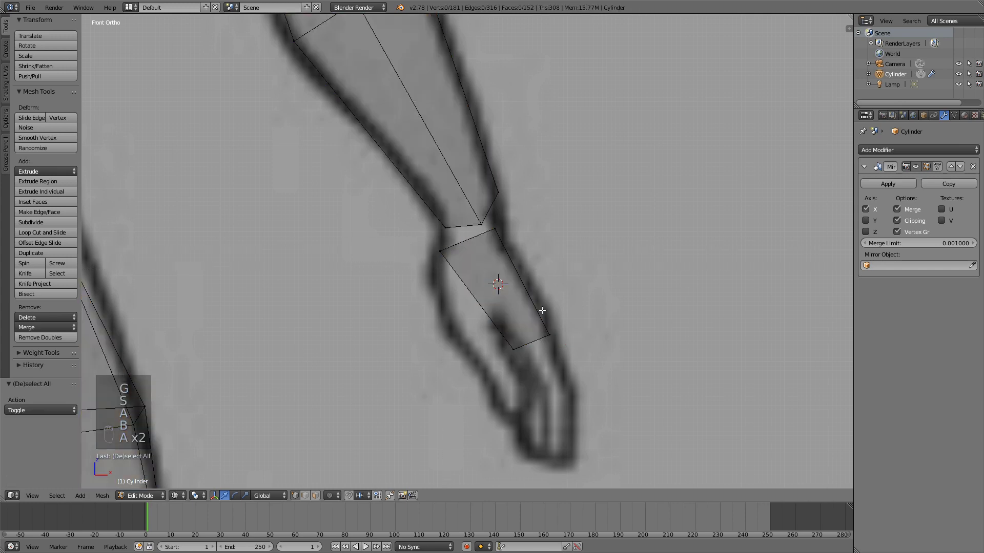
- Extrude the palm's lower face toward the fingertips, rotate the new end 41.369° and position it over the reference fingertips
{"action": "middle_click_drag", "start_coordinate": [593, 341], "coordinate": [584, 264], "text": "shift"}
{"action": "key", "text": "z"}
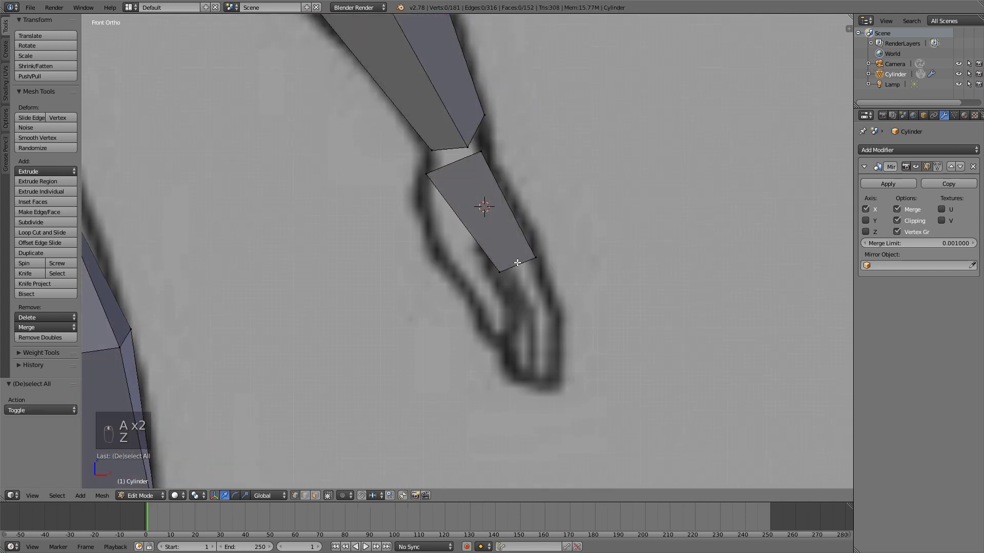
{"action": "key", "text": "z"}
{"action": "key", "text": "b"}
{"action": "left_click_drag", "start_coordinate": [451, 224], "coordinate": [573, 296]}
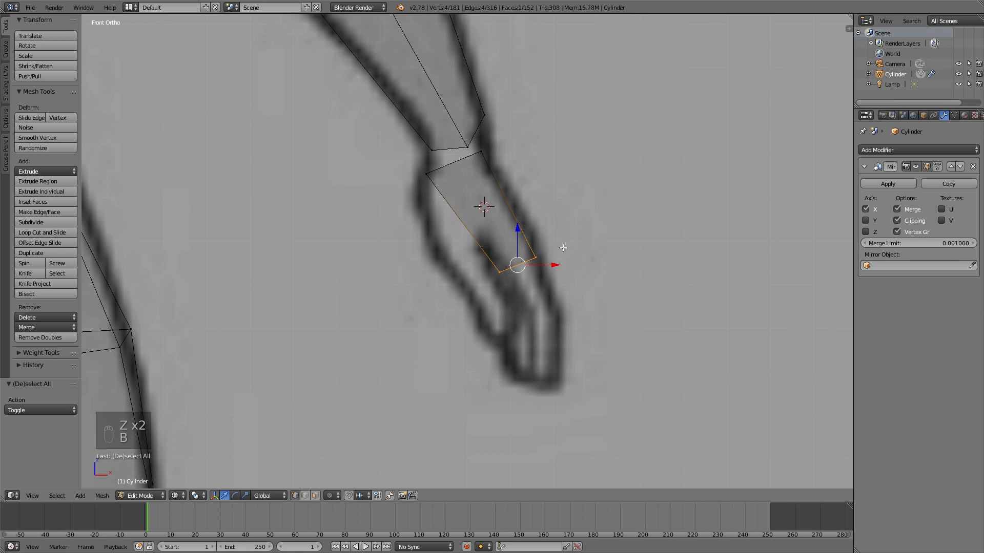
{"action": "key", "text": "e"}
{"action": "left_click", "coordinate": [589, 342]}
{"action": "key", "text": "r"}
{"action": "left_click", "coordinate": [641, 369]}
{"action": "key", "text": "g"}
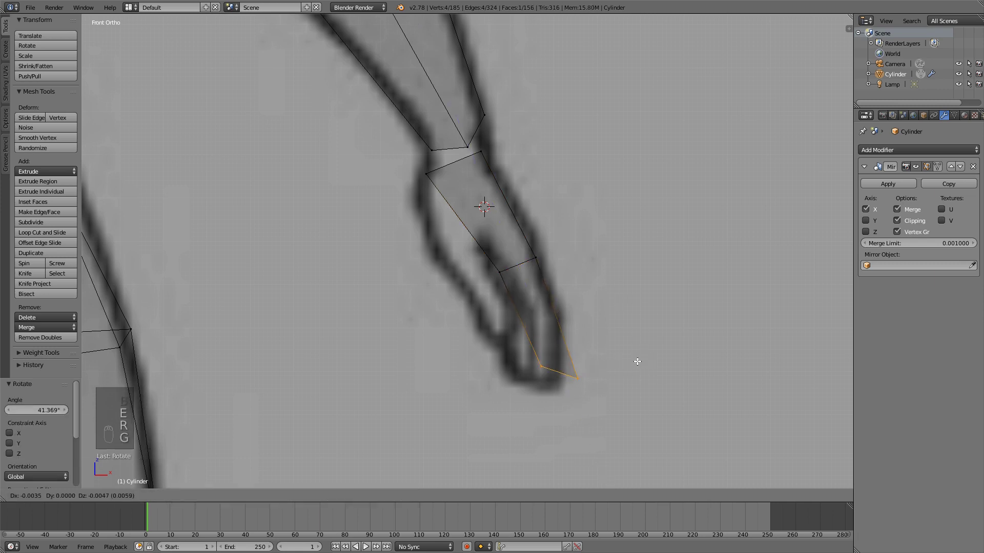
{"action": "left_click", "coordinate": [606, 364]}
{"action": "key", "text": "a"}
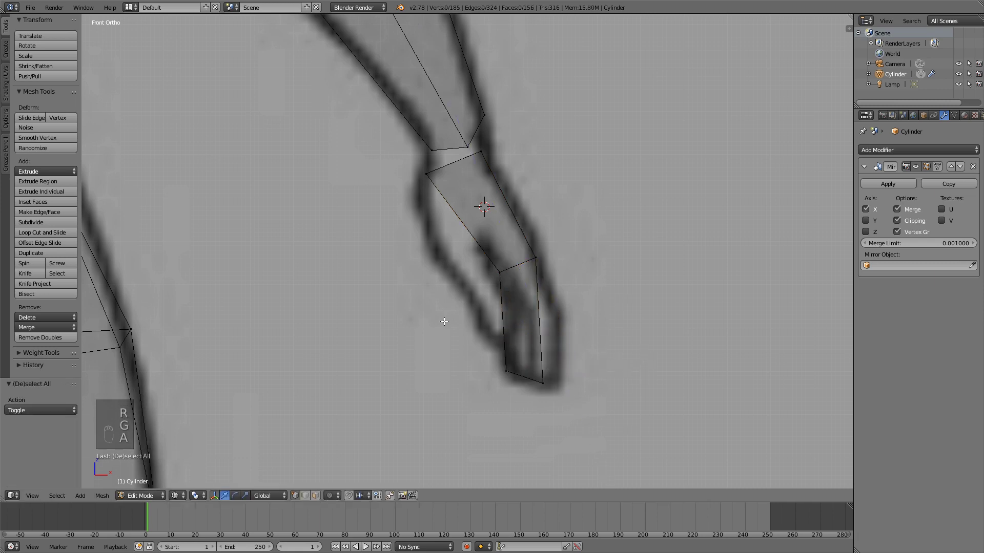
- In the right side view, select the linked hand mesh and move it along Y onto the reference hand below the wrist
{"action": "key", "text": "KP_3"}
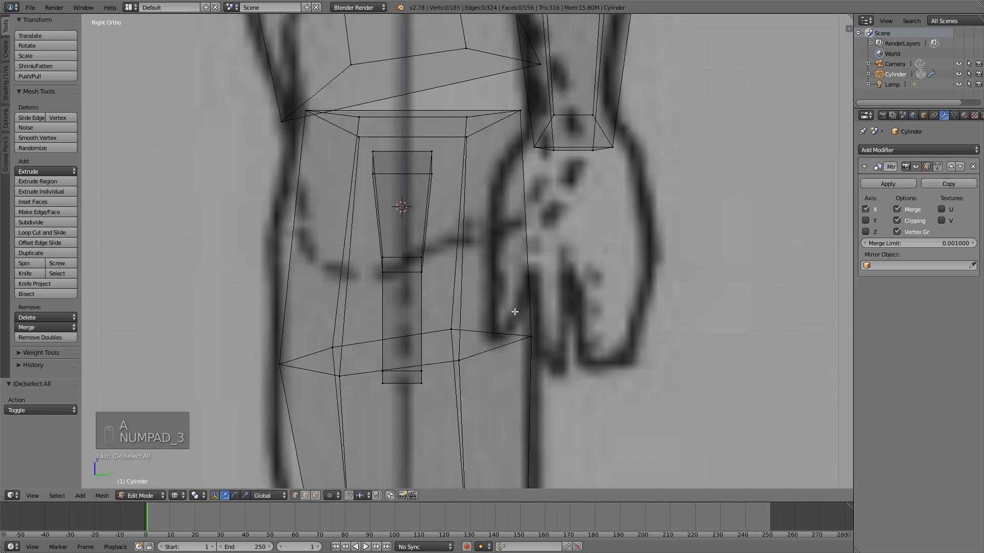
{"action": "scroll", "coordinate": [472, 295], "scroll_direction": "down", "scroll_amount": 3}
{"action": "scroll", "coordinate": [429, 255], "scroll_direction": "up", "scroll_amount": 3}
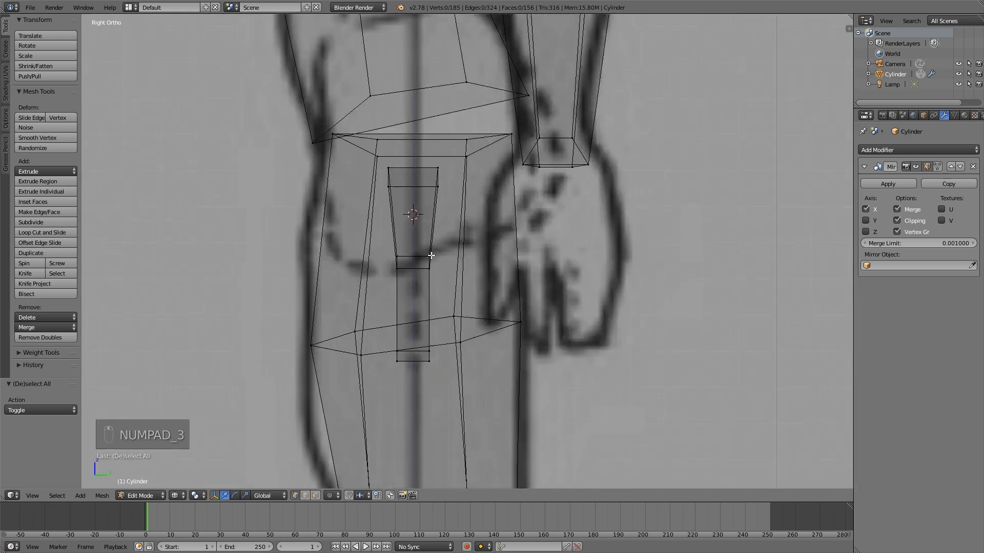
{"action": "key", "text": "l"}
{"action": "left_click_drag", "start_coordinate": [439, 273], "coordinate": [556, 284]}
{"action": "left_click_drag", "start_coordinate": [443, 269], "coordinate": [587, 268]}
{"action": "key", "text": "a"}
{"action": "key", "text": "a"}
- Widen the fingertip end along Y by moving its rear and front vertices out to the reference finger outlines
{"action": "key", "text": "b"}
{"action": "left_click_drag", "start_coordinate": [566, 338], "coordinate": [606, 364]}
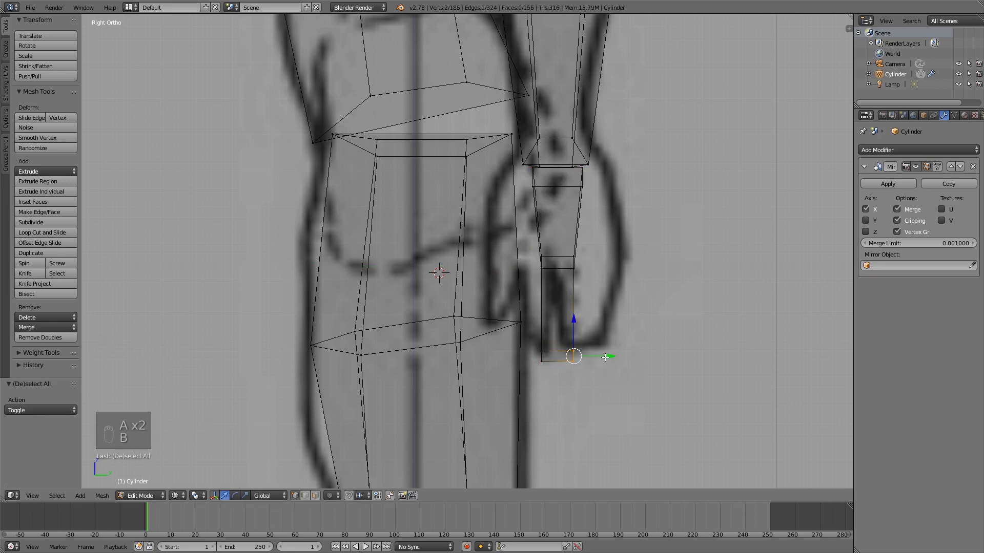
{"action": "left_click", "coordinate": [621, 362]}
{"action": "key", "text": "g"}
{"action": "key", "text": "y"}
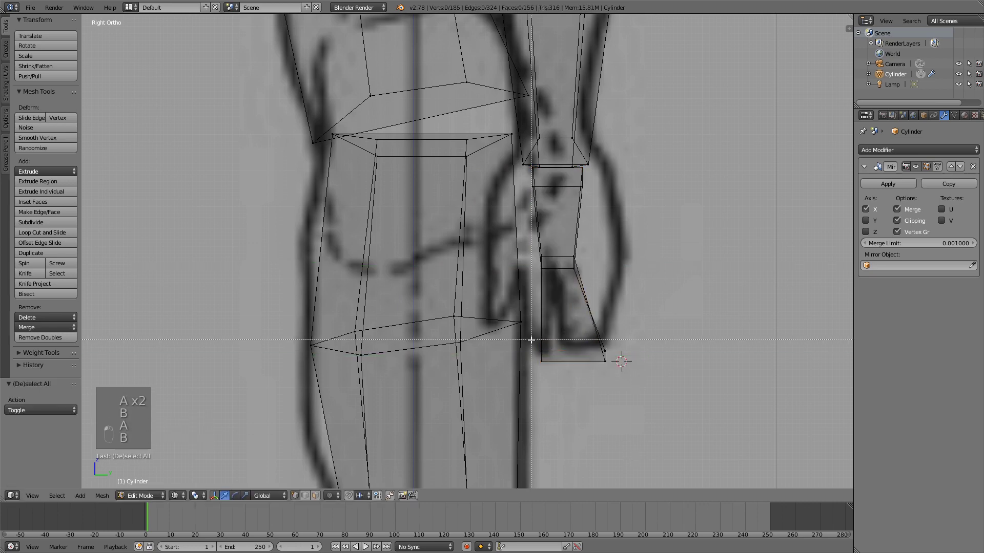
{"action": "left_click_drag", "start_coordinate": [550, 357], "coordinate": [552, 358]}
{"action": "key", "text": "a"}
- Widen the knuckle loop along Y by moving its front and rear vertices out to the reference hand outline
{"action": "key", "text": "b"}
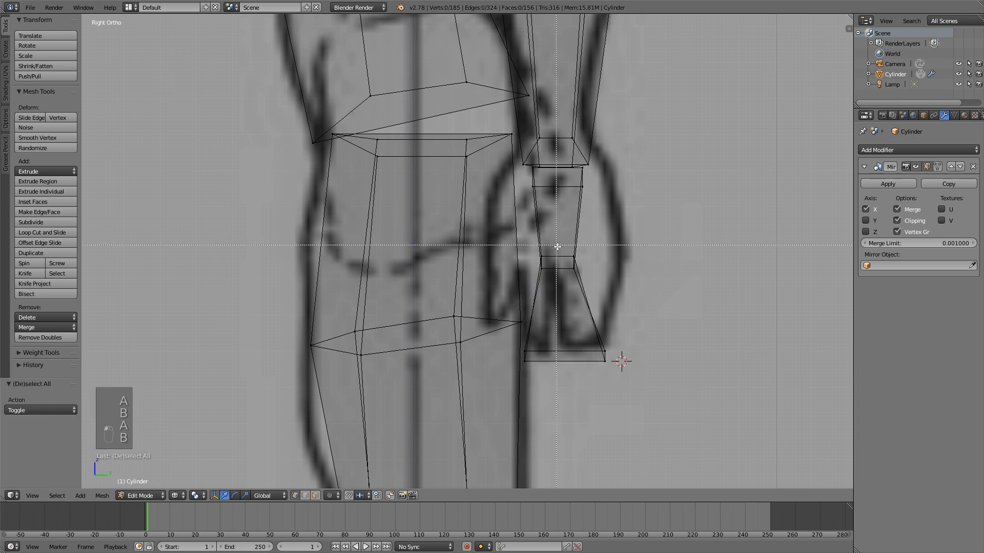
{"action": "left_click_drag", "start_coordinate": [557, 246], "coordinate": [544, 263]}
{"action": "key", "text": "a"}
{"action": "key", "text": "b"}
{"action": "key", "text": "a"}
{"action": "middle_click_drag", "start_coordinate": [586, 184], "coordinate": [589, 272], "text": "shift"}
- In the right side view, move the hand's rear wrist-end vertices outward along Y toward the reference hand outline
{"action": "key", "text": "b"}
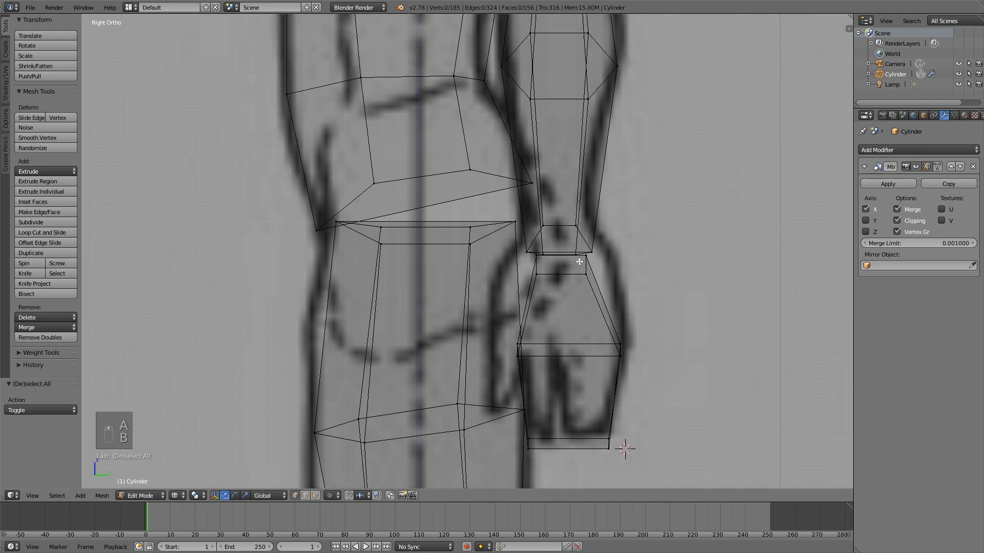
{"action": "key", "text": "b"}
{"action": "left_click_drag", "start_coordinate": [579, 249], "coordinate": [595, 290]}
{"action": "key", "text": "a"}
{"action": "key", "text": "b"}
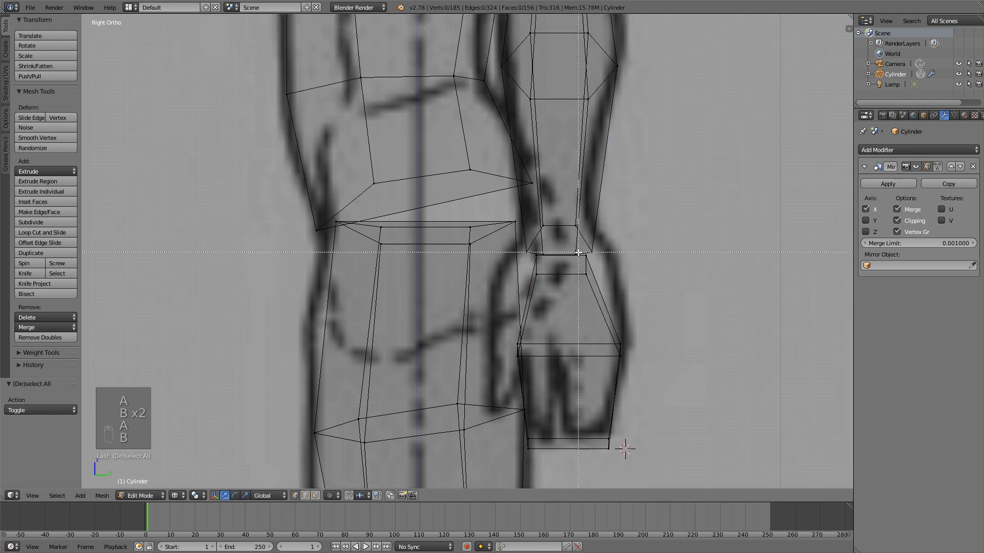
{"action": "left_click_drag", "start_coordinate": [577, 252], "coordinate": [594, 298]}
{"action": "left_click_drag", "start_coordinate": [612, 265], "coordinate": [634, 265]}
{"action": "key", "text": "a"}
- Widen the hand's wrist end by moving its front vertices -0.040 along Y
{"action": "key", "text": "b"}
{"action": "left_click", "coordinate": [530, 258]}
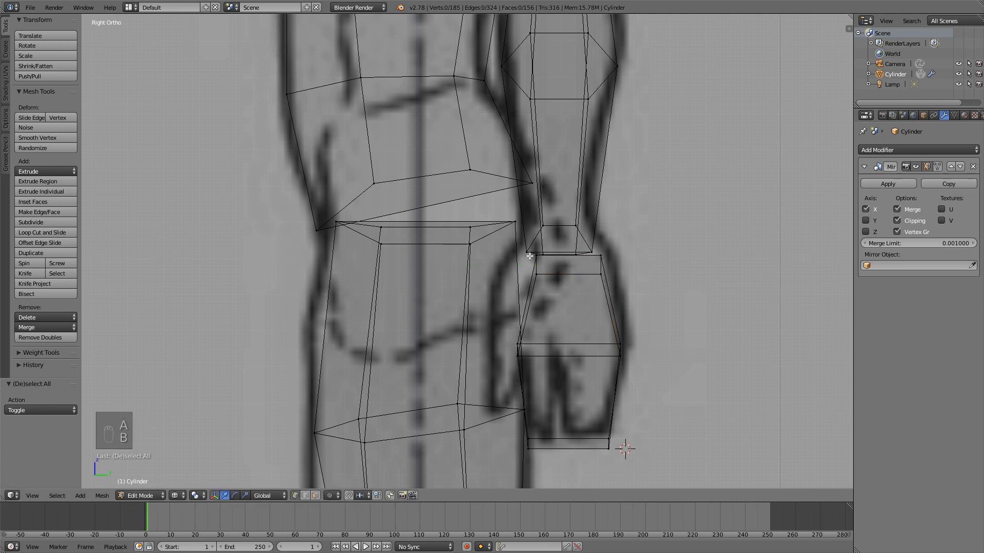
{"action": "key", "text": "b"}
{"action": "left_click_drag", "start_coordinate": [531, 251], "coordinate": [544, 297]}
{"action": "left_click_drag", "start_coordinate": [568, 264], "coordinate": [555, 266]}
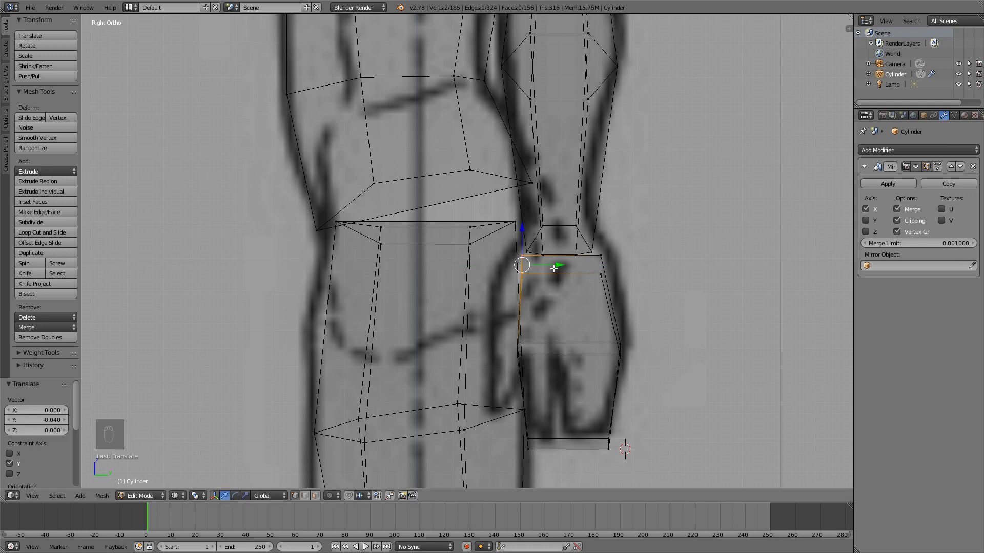
{"action": "key", "text": "a"}
{"action": "scroll", "coordinate": [625, 329], "scroll_direction": "down", "scroll_amount": 1}
{"action": "scroll", "coordinate": [612, 308], "scroll_direction": "down", "scroll_amount": 1}
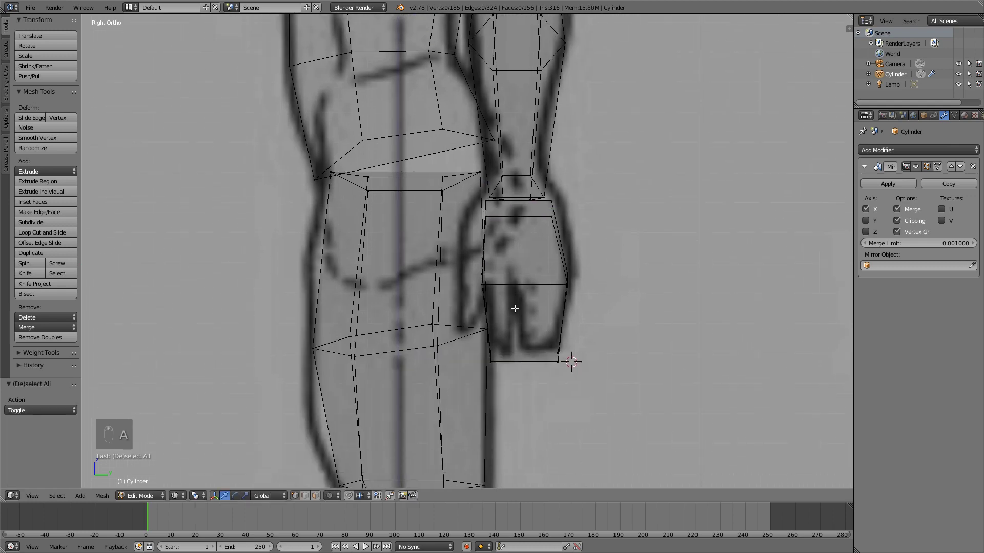
- In the front view, rip the knuckle edge loop and shift the ripped loop slightly to separate the fingers from the palm
{"action": "mouse_move", "coordinate": [514, 308]}
{"action": "middle_mouse_down"}
{"action": "mouse_move", "coordinate": [593, 279]}
{"action": "mouse_move", "coordinate": [378, 268]}
{"action": "mouse_move", "coordinate": [439, 297]}
{"action": "mouse_move", "coordinate": [577, 274]}
{"action": "mouse_move", "coordinate": [436, 208]}
{"action": "mouse_move", "coordinate": [617, 277]}
{"action": "mouse_move", "coordinate": [589, 270]}
{"action": "middle_mouse_up"}
{"action": "key", "text": "z"}
{"action": "key", "text": "KP_1"}
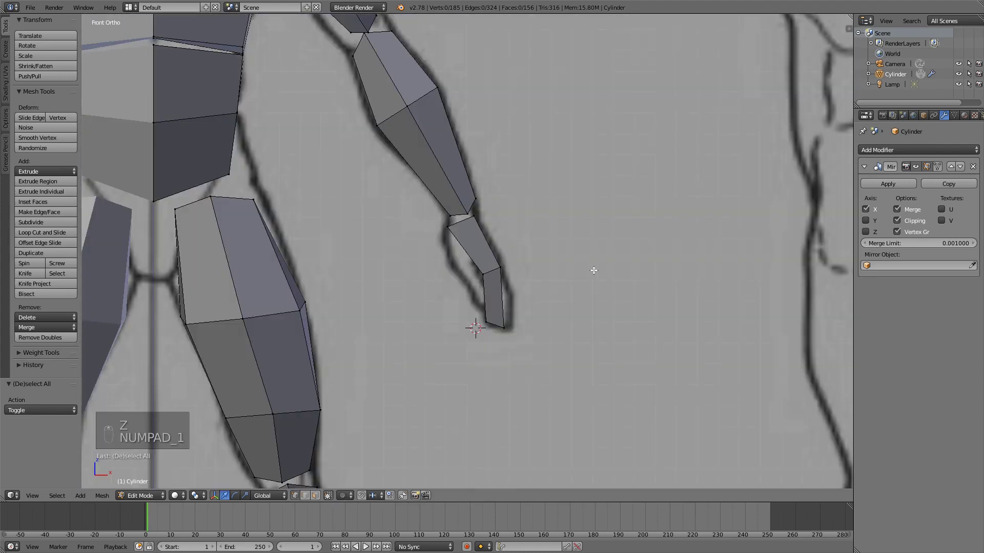
{"action": "scroll", "coordinate": [594, 270], "scroll_direction": "up", "scroll_amount": 5}
{"action": "right_click", "coordinate": [516, 311], "text": "alt"}
{"action": "key", "text": "v"}
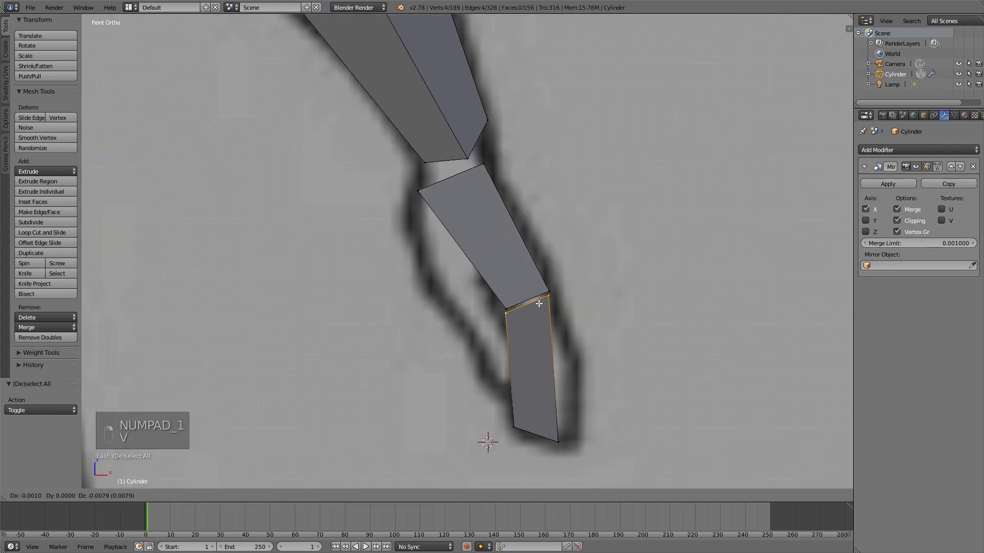
{"action": "left_click", "coordinate": [539, 303]}
{"action": "key", "text": "v"}
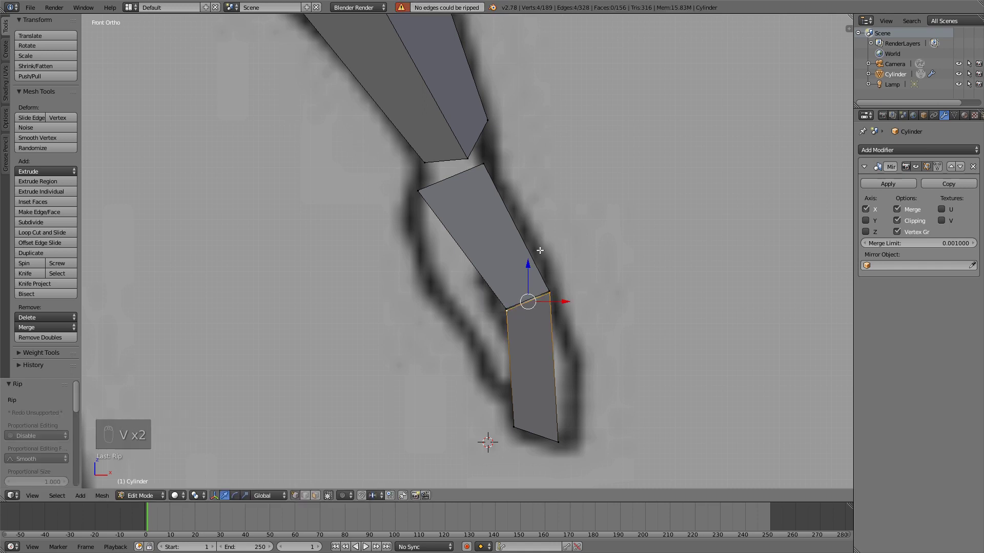
{"action": "key", "text": "g"}
{"action": "left_click", "coordinate": [564, 323]}
{"action": "key", "text": "a"}
{"action": "scroll", "coordinate": [564, 299], "scroll_direction": "up", "scroll_amount": 2}
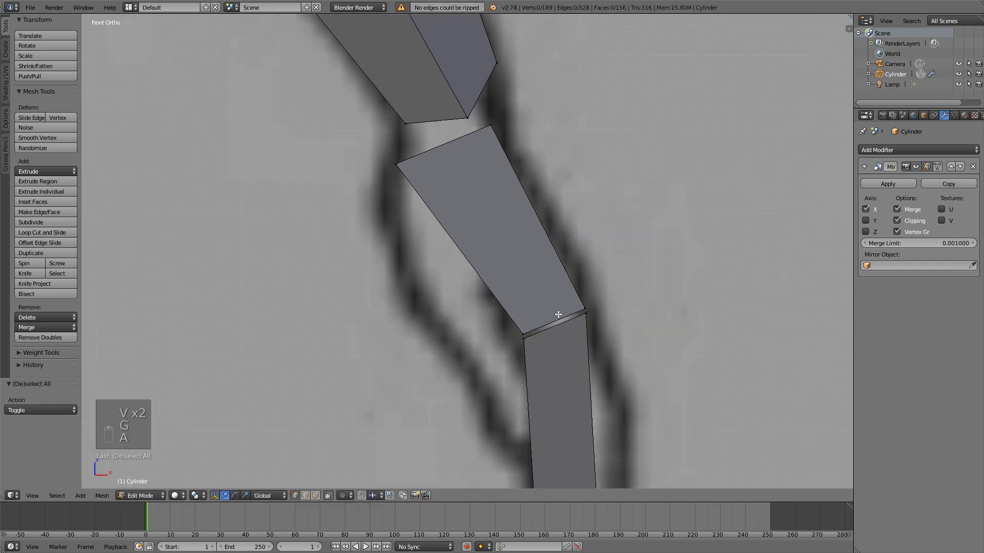
- Fill the open loops on both sides of the knuckle gap with faces to cap the palm and finger blocks
{"action": "right_click", "coordinate": [565, 331], "text": "alt"}
{"action": "key", "text": "f"}
{"action": "right_click", "coordinate": [566, 329], "text": "alt"}
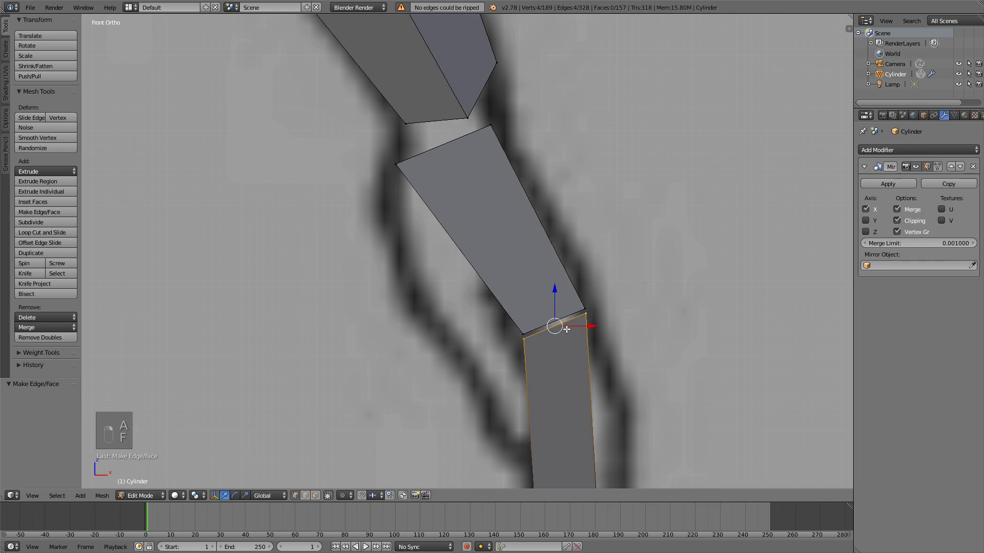
{"action": "key", "text": "f"}
{"action": "key", "text": "a"}
{"action": "scroll", "coordinate": [606, 287], "scroll_direction": "down", "scroll_amount": 2}
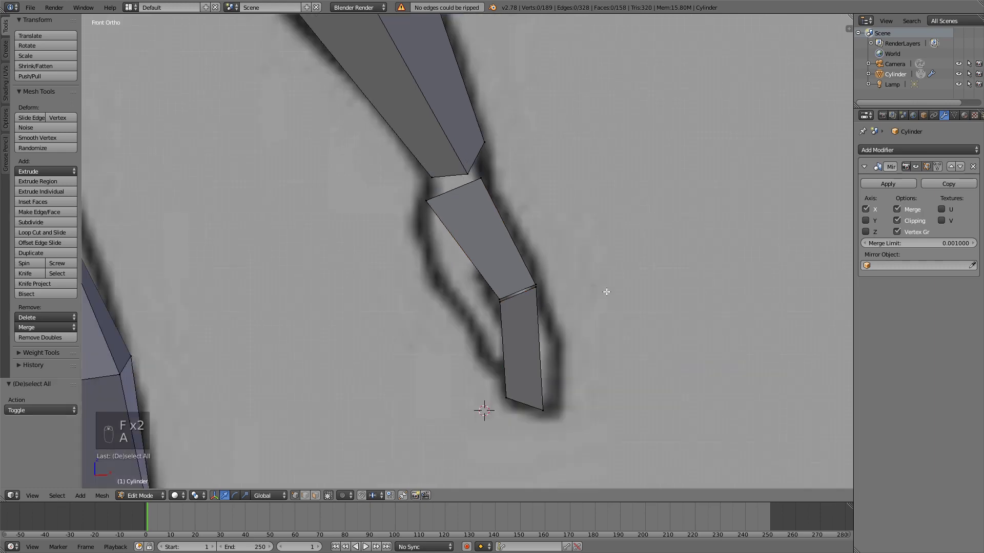
{"action": "mouse_move", "coordinate": [606, 287]}
{"action": "middle_mouse_down"}
{"action": "mouse_move", "coordinate": [541, 327]}
{"action": "mouse_move", "coordinate": [542, 300]}
{"action": "mouse_move", "coordinate": [549, 314]}
{"action": "mouse_move", "coordinate": [602, 289]}
{"action": "middle_mouse_up"}
{"action": "scroll", "coordinate": [601, 289], "scroll_direction": "down", "scroll_amount": 3}
- Duplicate the palm's front face, place the copy beside the hand toward the leg and move it -0.167 along Y
{"action": "key", "text": "KP_1"}
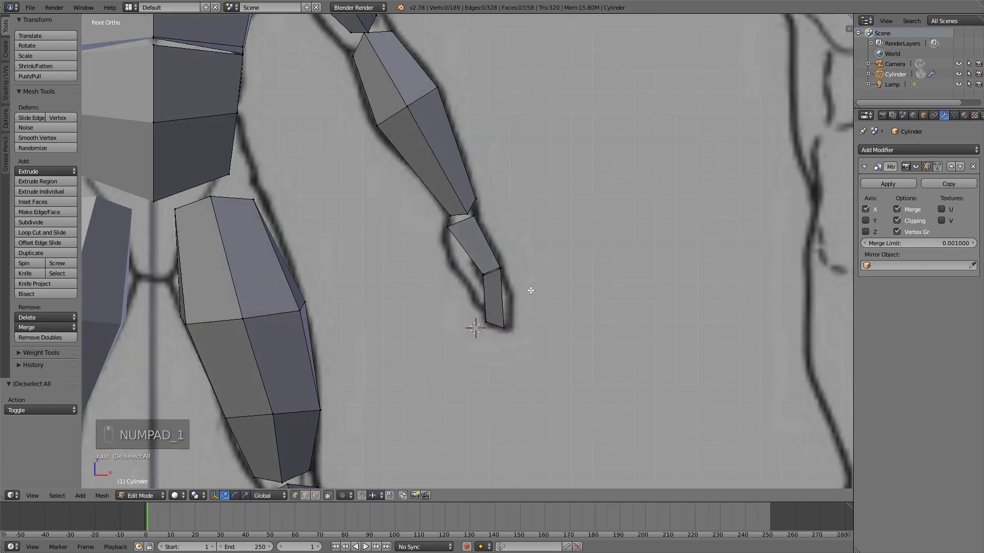
{"action": "key", "text": "KP_3"}
{"action": "key", "text": "KP_1"}
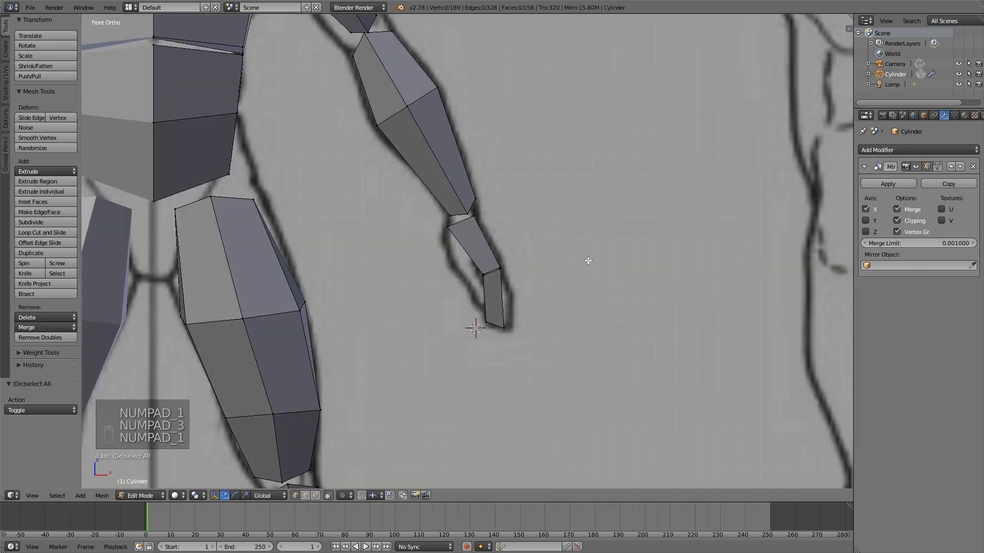
{"action": "scroll", "coordinate": [553, 275], "scroll_direction": "up", "scroll_amount": 2}
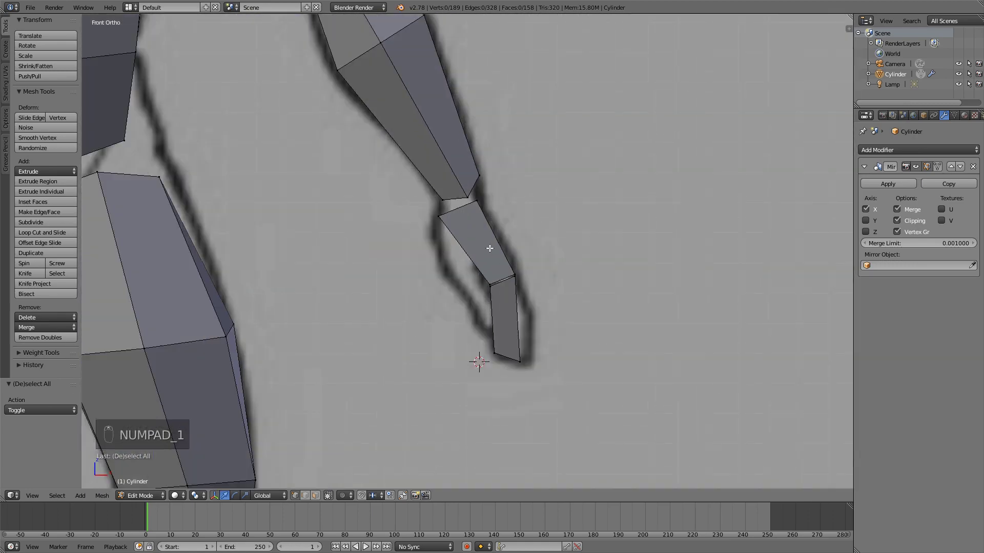
{"action": "key", "text": "ctrl+Tab"}
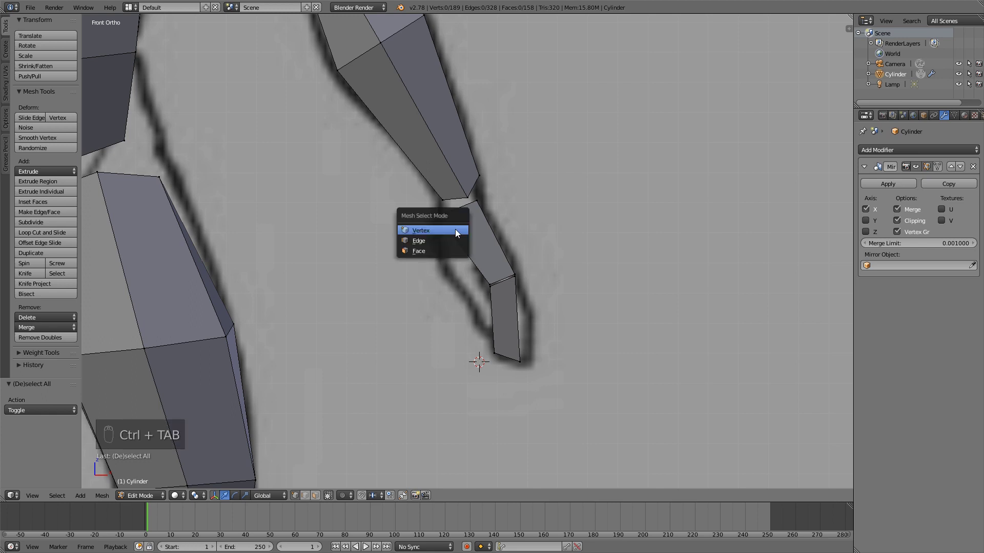
{"action": "left_click", "coordinate": [429, 248]}
{"action": "right_click", "coordinate": [480, 244]}
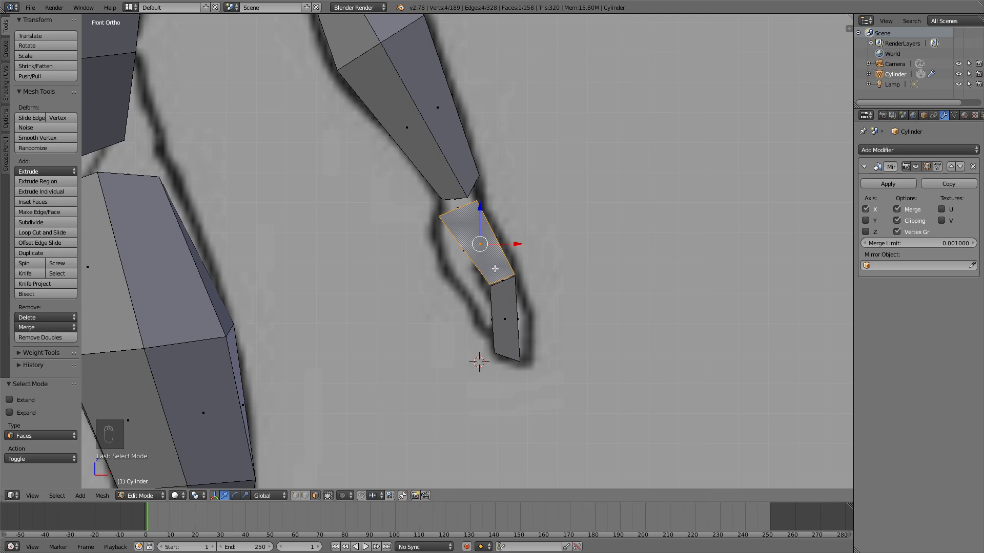
{"action": "key", "text": "shift+d"}
{"action": "left_click", "coordinate": [410, 315]}
{"action": "middle_click_drag", "start_coordinate": [429, 284], "coordinate": [486, 274]}
{"action": "left_click_drag", "start_coordinate": [490, 281], "coordinate": [441, 274]}
{"action": "middle_click_drag", "start_coordinate": [441, 274], "coordinate": [396, 298]}
{"action": "scroll", "coordinate": [451, 290], "scroll_direction": "up", "scroll_amount": 2}
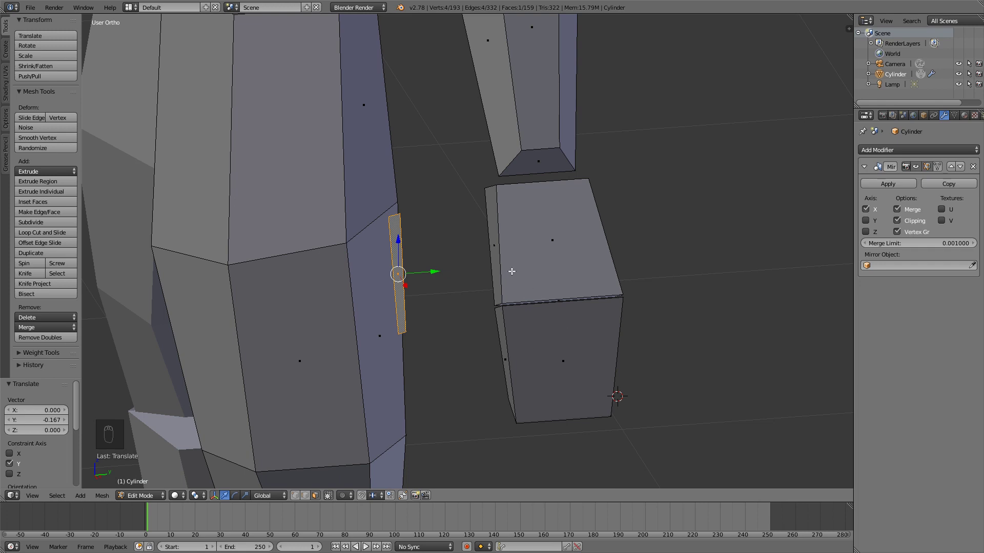
- Extrude the duplicated face by -0.071, then move the extruded face along negative Y past the original face to form a thumb block
{"action": "key", "text": "e"}
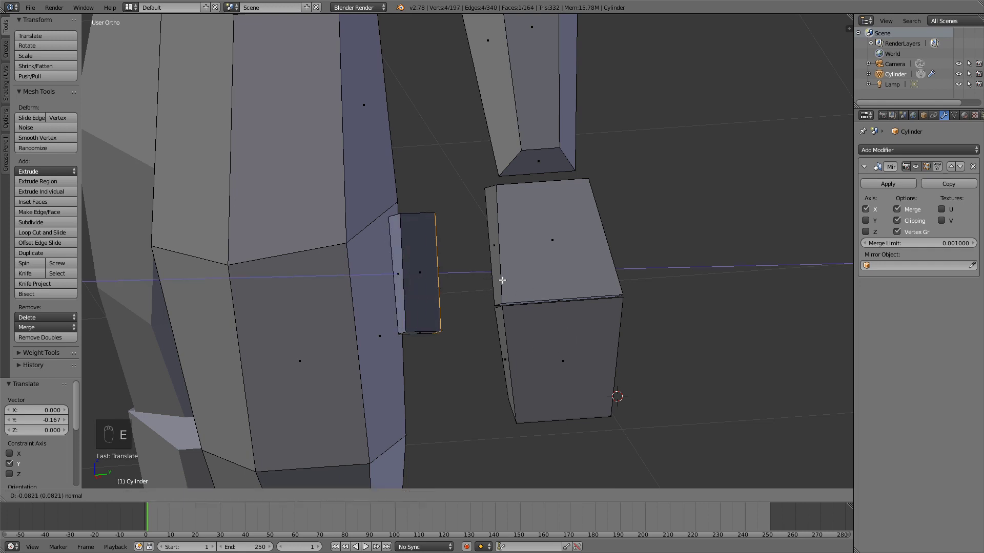
{"action": "left_click", "coordinate": [491, 274]}
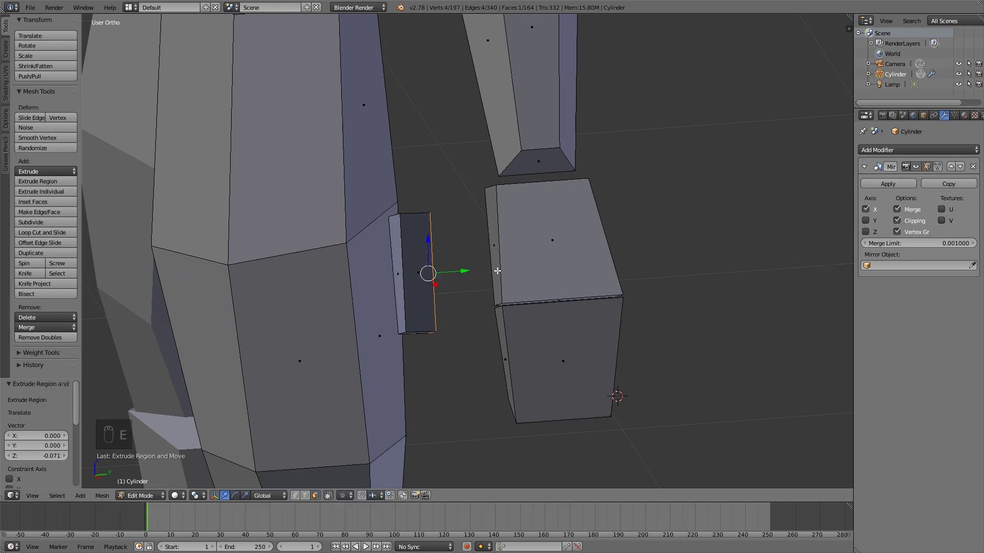
{"action": "middle_click_drag", "start_coordinate": [496, 270], "coordinate": [436, 314]}
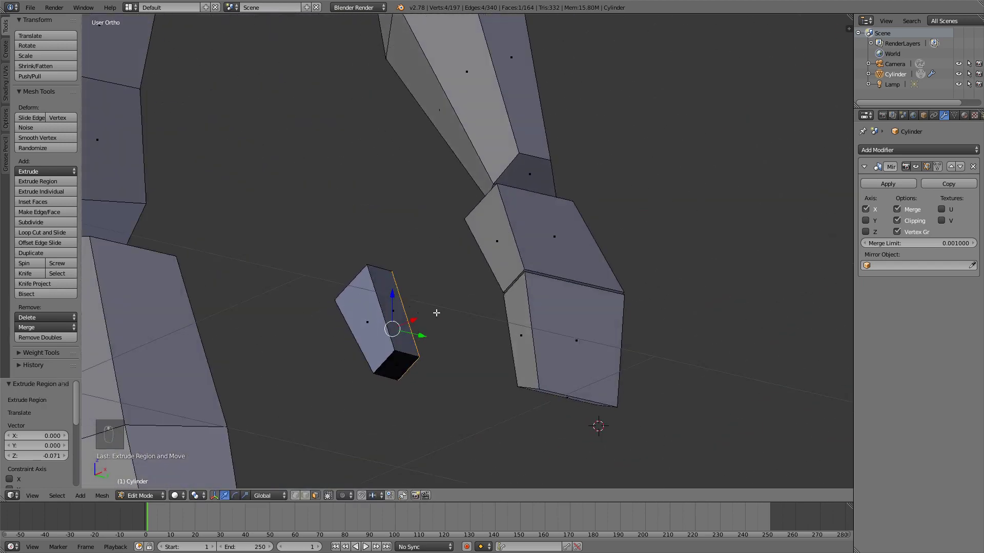
{"action": "left_click_drag", "start_coordinate": [425, 334], "coordinate": [370, 324]}
{"action": "middle_click_drag", "start_coordinate": [370, 324], "coordinate": [399, 291]}
{"action": "middle_click_drag", "start_coordinate": [323, 283], "coordinate": [369, 284]}
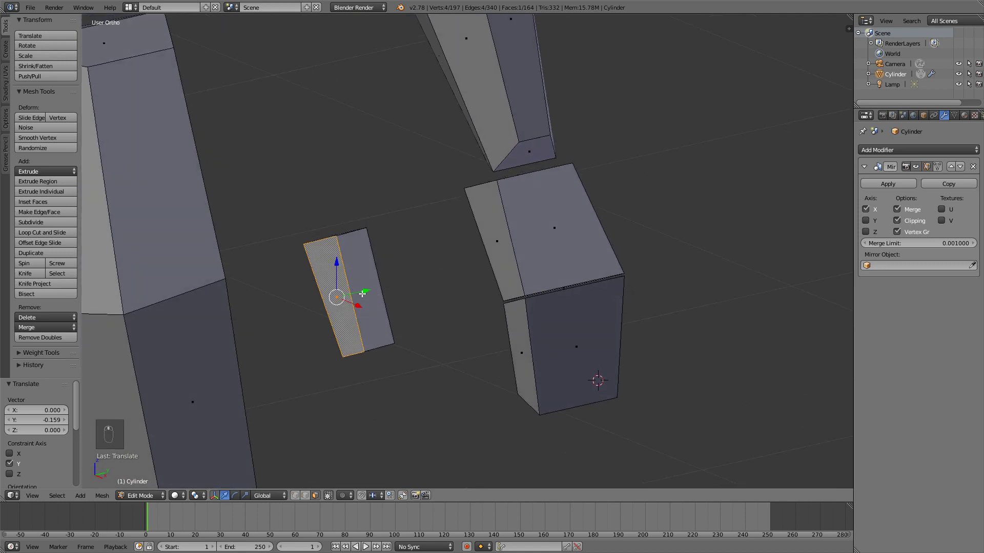
{"action": "left_click_drag", "start_coordinate": [362, 293], "coordinate": [431, 275]}
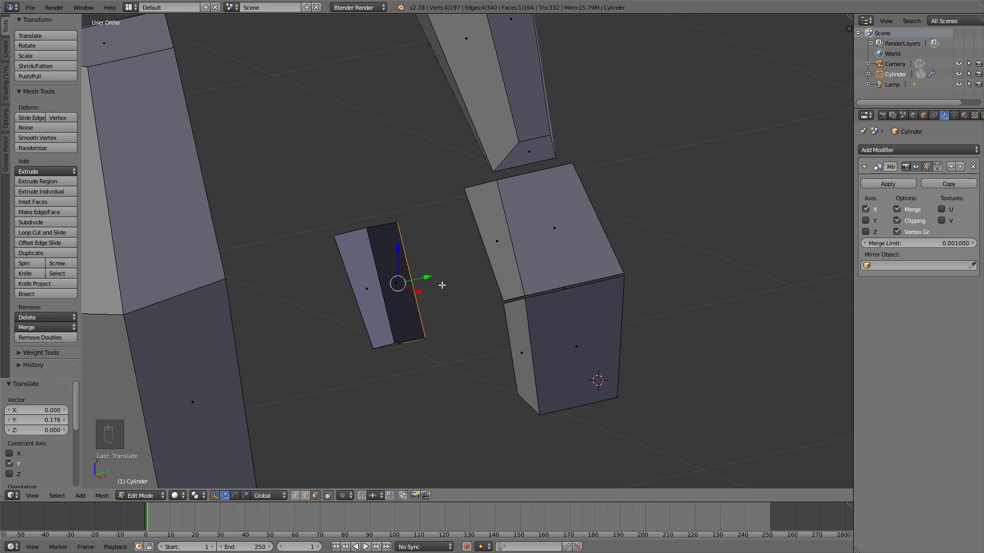
{"action": "left_click_drag", "start_coordinate": [420, 276], "coordinate": [364, 290]}
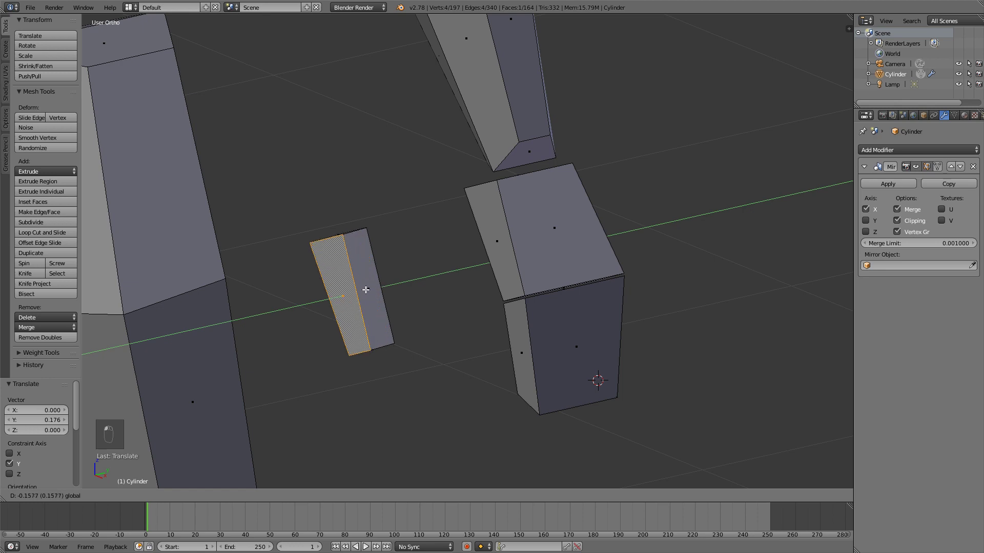
- Select the linked thumb block and, in the front view, move it 0.233 along X and 0.054 along Z onto the reference thumb
{"action": "key", "text": "a"}
{"action": "key", "text": "l"}
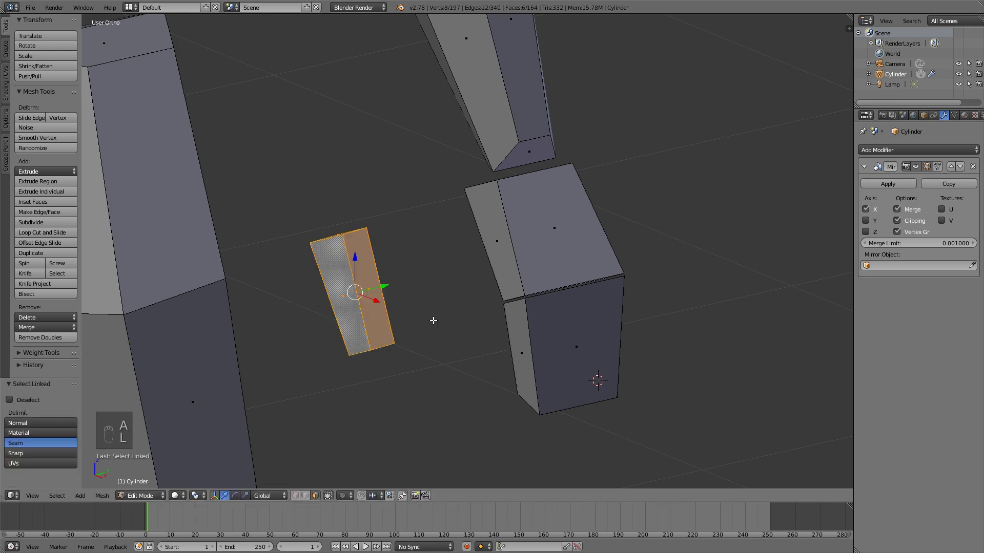
{"action": "key", "text": "KP_1"}
{"action": "key", "text": "g"}
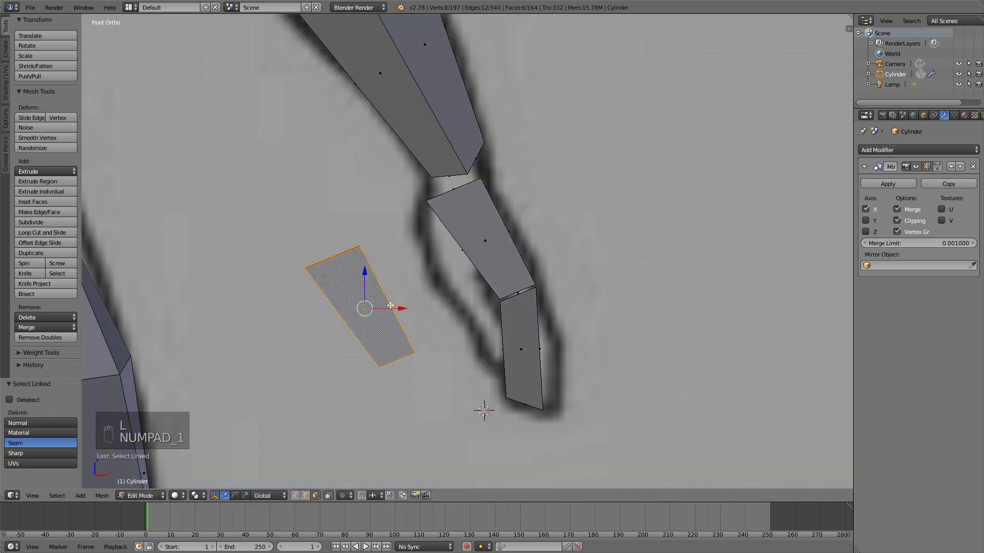
{"action": "left_click", "coordinate": [504, 306]}
{"action": "scroll", "coordinate": [532, 277], "scroll_direction": "up", "scroll_amount": 2}
{"action": "scroll", "coordinate": [533, 277], "scroll_direction": "up", "scroll_amount": 1}
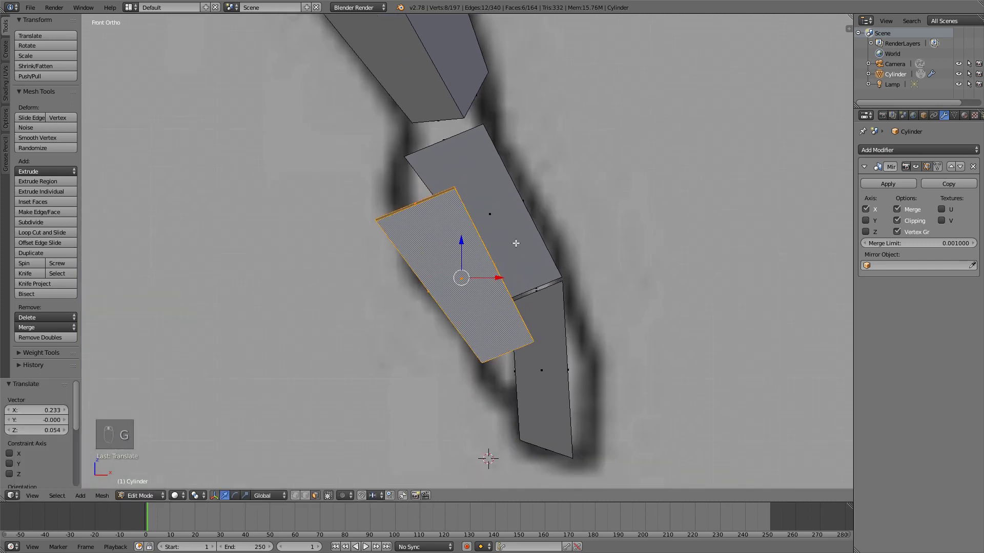
- Rotate the thumb block 13.135° and shift it to line up with the reference thumb outline
{"action": "key", "text": "z"}
{"action": "key", "text": "r"}
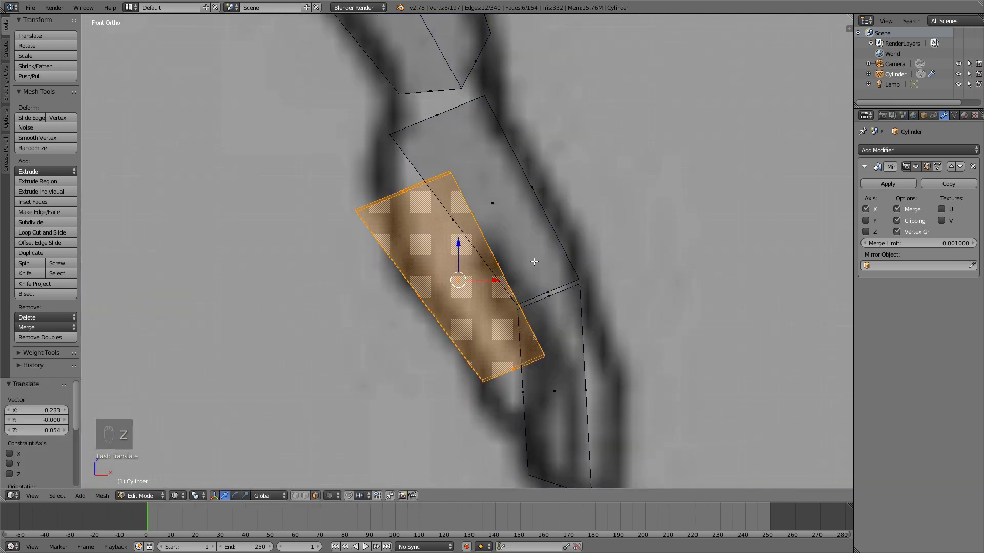
{"action": "right_click", "coordinate": [566, 241]}
{"action": "key", "text": "g"}
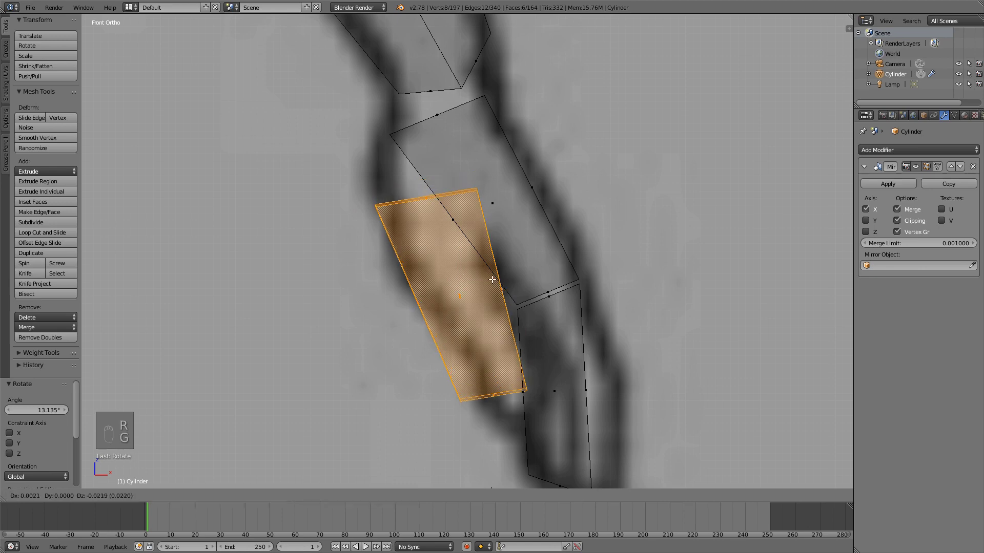
{"action": "left_click", "coordinate": [504, 279]}
{"action": "key", "text": "a"}
{"action": "key", "text": "z"}
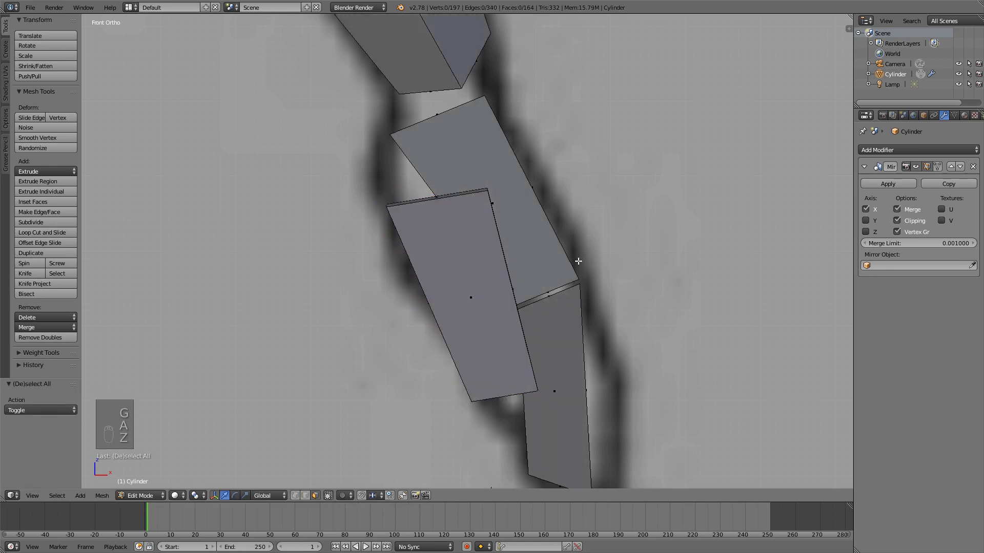
- Move the linked thumb block along Y until it sits against the front of the palm
{"action": "middle_click_drag", "start_coordinate": [577, 261], "coordinate": [443, 270]}
{"action": "key", "text": "l"}
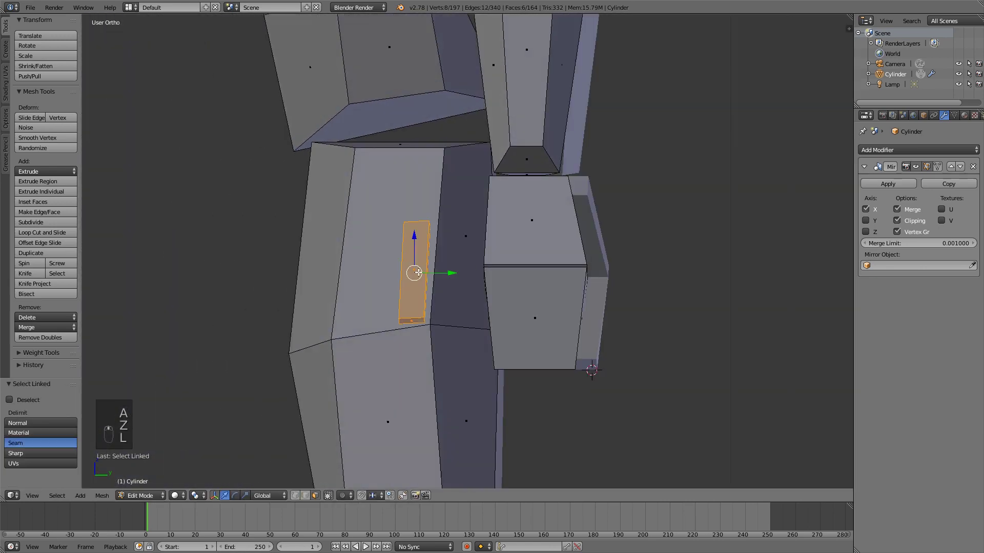
{"action": "key", "text": "g"}
{"action": "key", "text": "y"}
{"action": "left_click", "coordinate": [508, 272]}
{"action": "key", "text": "a"}
{"action": "middle_click_drag", "start_coordinate": [512, 272], "coordinate": [454, 241]}
- Switch to vertex selection and nudge the thumb block's upper corner vertex slightly inward
{"action": "key", "text": "ctrl+Tab"}
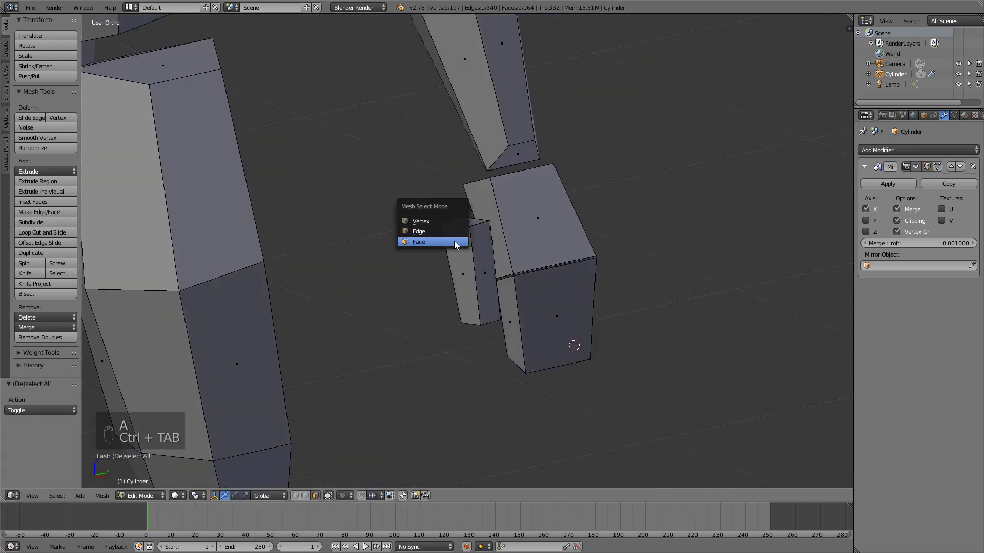
{"action": "key", "text": "ctrl+Tab"}
{"action": "left_click", "coordinate": [398, 203]}
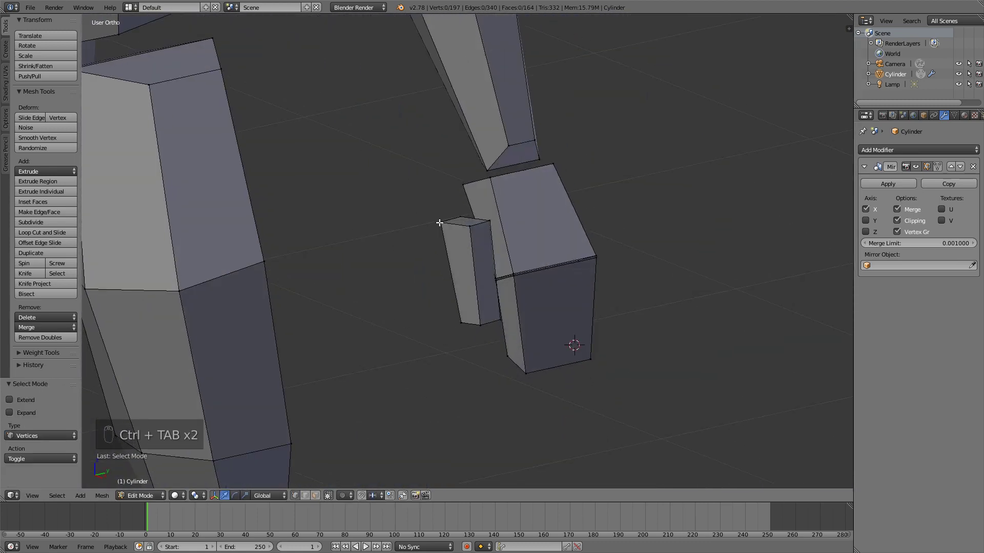
{"action": "right_click", "coordinate": [441, 222]}
{"action": "middle_click_drag", "start_coordinate": [441, 221], "coordinate": [526, 207]}
{"action": "left_click_drag", "start_coordinate": [462, 228], "coordinate": [471, 228]}
{"action": "key", "text": "a"}
{"action": "middle_click_drag", "start_coordinate": [473, 228], "coordinate": [395, 263]}
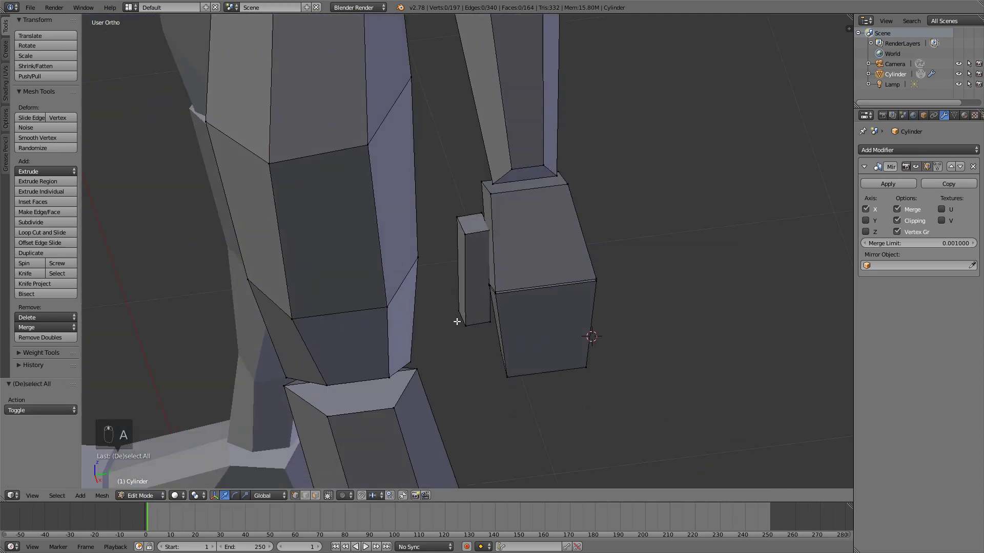
- Taper the thumb block's lower end by selecting its vertices in pairs and moving them slightly inward
{"action": "right_click", "coordinate": [462, 325]}
{"action": "right_click", "coordinate": [459, 313], "text": "shift"}
{"action": "left_click_drag", "start_coordinate": [495, 314], "coordinate": [502, 312]}
{"action": "key", "text": "a"}
{"action": "middle_click_drag", "start_coordinate": [503, 312], "coordinate": [533, 276]}
{"action": "right_click", "coordinate": [492, 309]}
{"action": "right_click", "coordinate": [500, 314], "text": "shift"}
{"action": "left_click_drag", "start_coordinate": [527, 304], "coordinate": [519, 309]}
{"action": "key", "text": "a"}
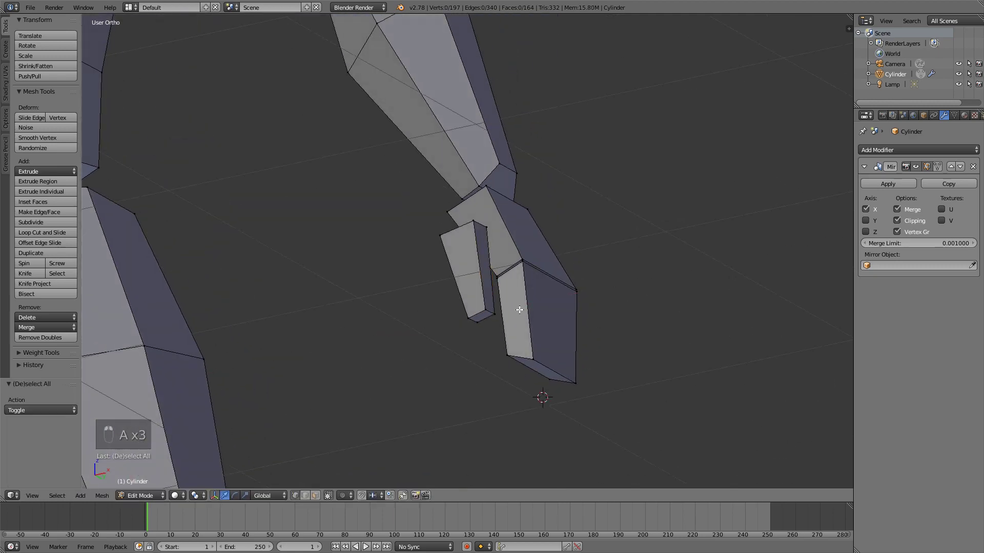
{"action": "middle_click_drag", "start_coordinate": [520, 310], "coordinate": [409, 304]}
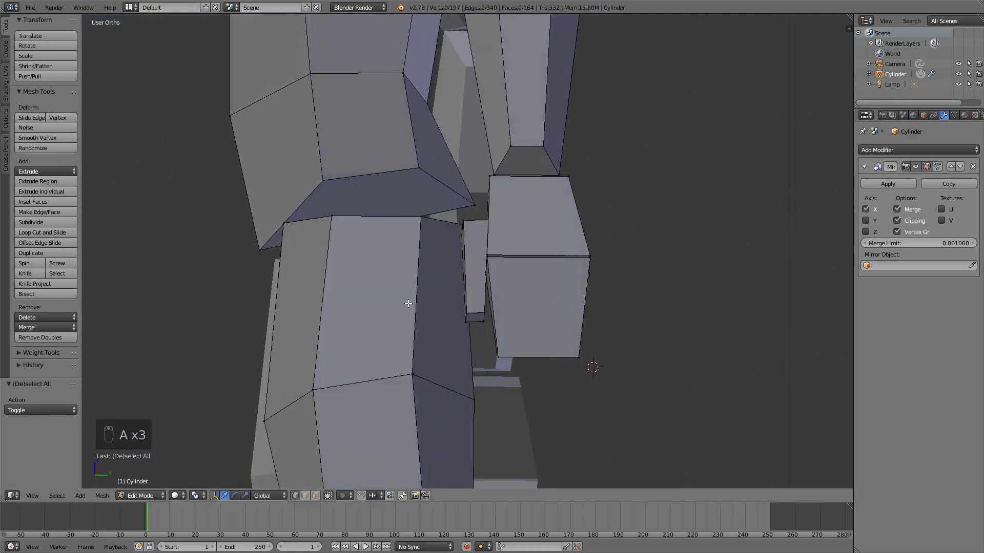
- Check the whole blocked-out figure against the front reference drawing, and in object mode from several angles
{"action": "scroll", "coordinate": [408, 304], "scroll_direction": "down", "scroll_amount": 12}
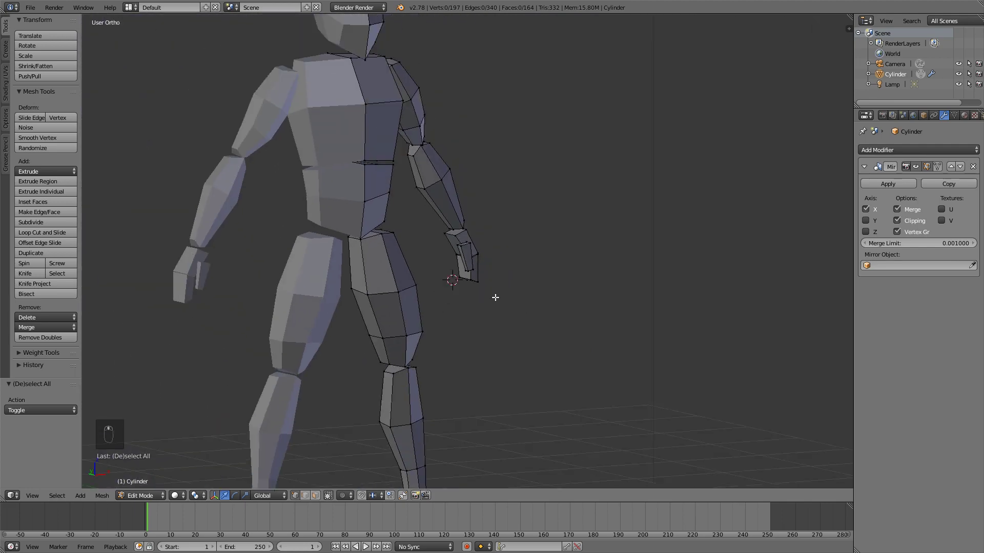
{"action": "key", "text": "KP_1"}
{"action": "key", "text": "KP_5"}
{"action": "key", "text": "KP_5"}
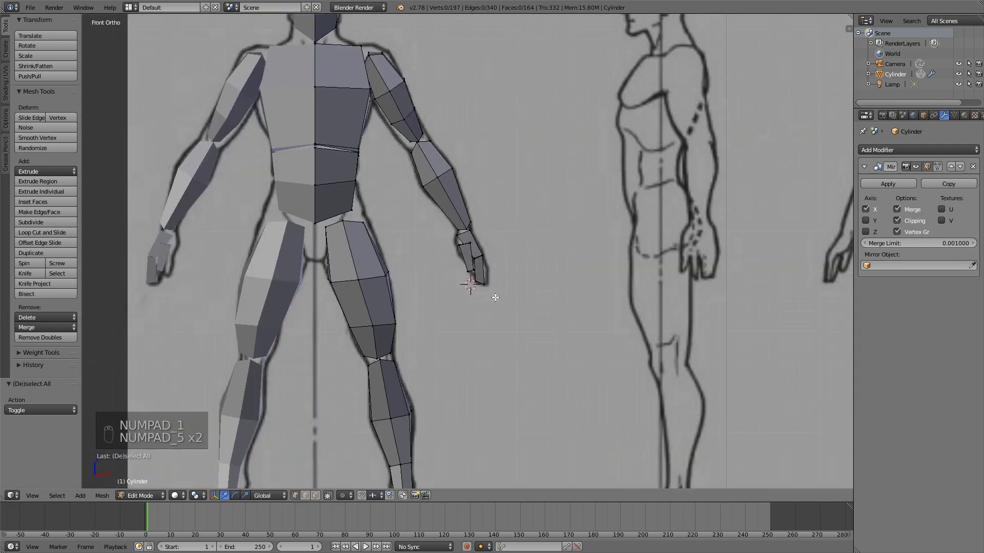
{"action": "scroll", "coordinate": [451, 285], "scroll_direction": "down", "scroll_amount": 3}
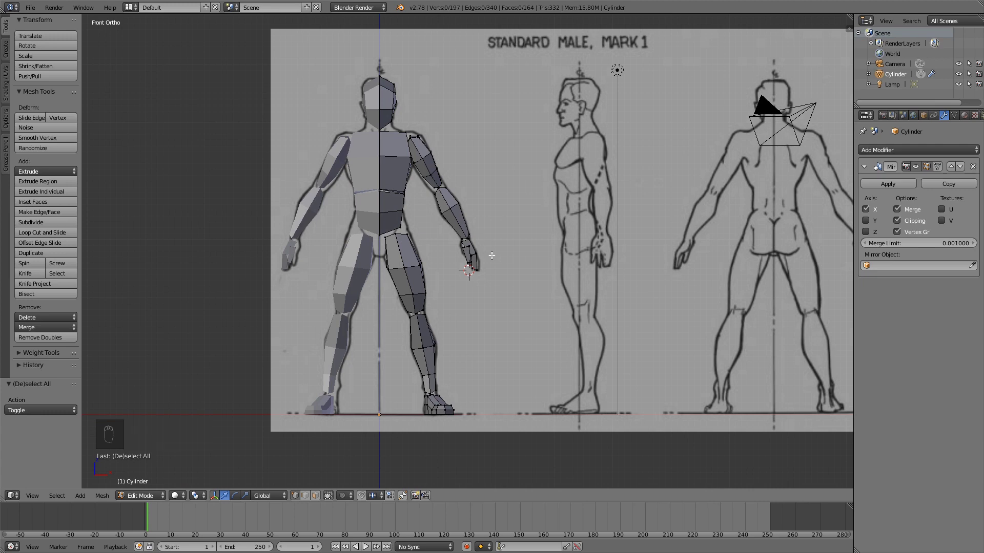
{"action": "middle_click_drag", "start_coordinate": [490, 254], "coordinate": [522, 285]}
{"action": "key", "text": "Tab"}
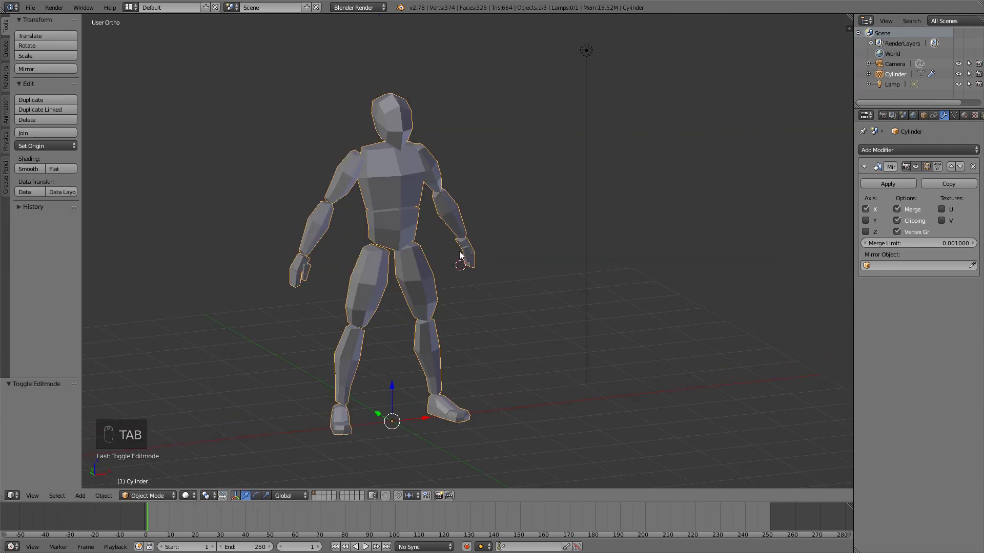
{"action": "key", "text": "a"}
{"action": "key", "text": "a"}
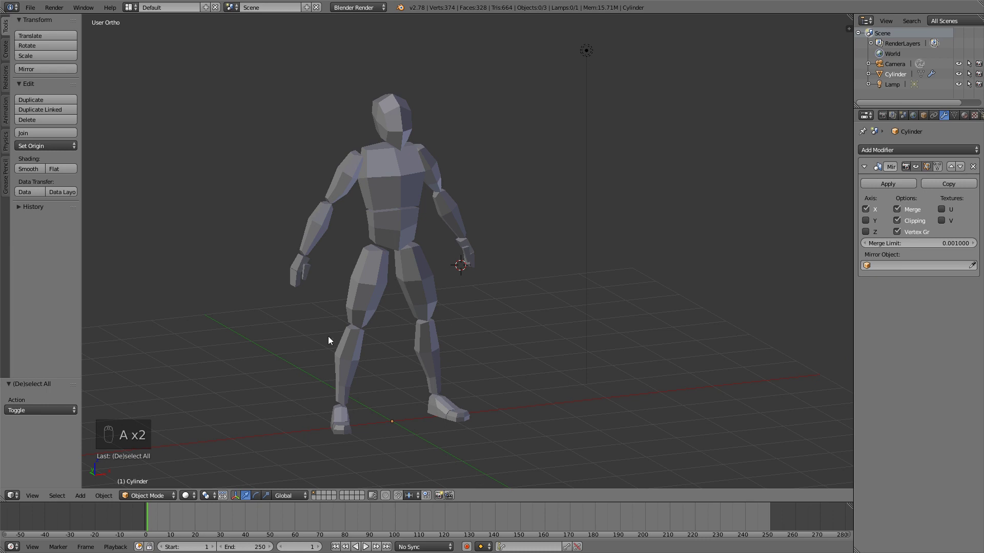
{"action": "middle_click_drag", "start_coordinate": [348, 207], "coordinate": [391, 204], "text": "shift"}
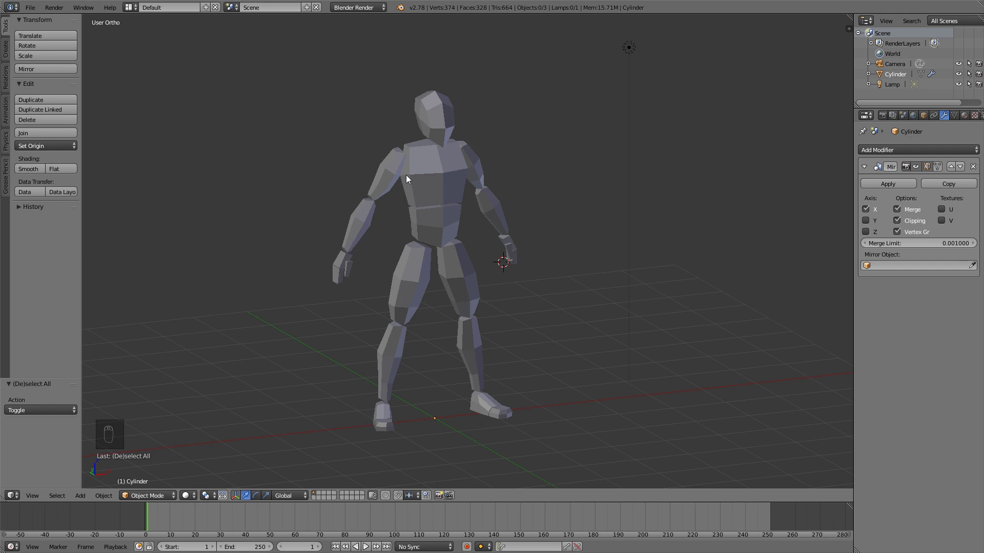
{"action": "middle_click_drag", "start_coordinate": [405, 174], "coordinate": [406, 152]}
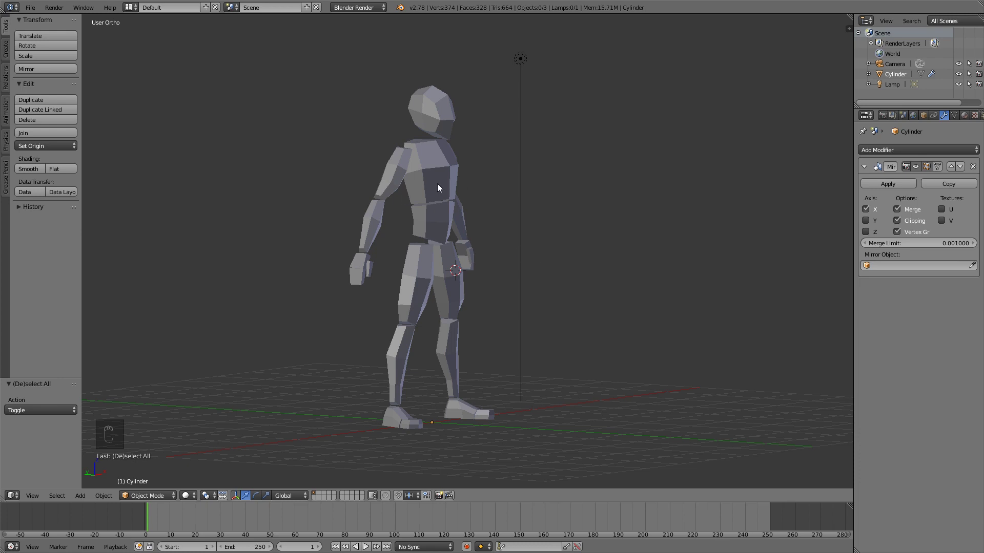
{"action": "middle_click_drag", "start_coordinate": [420, 168], "coordinate": [392, 173]}
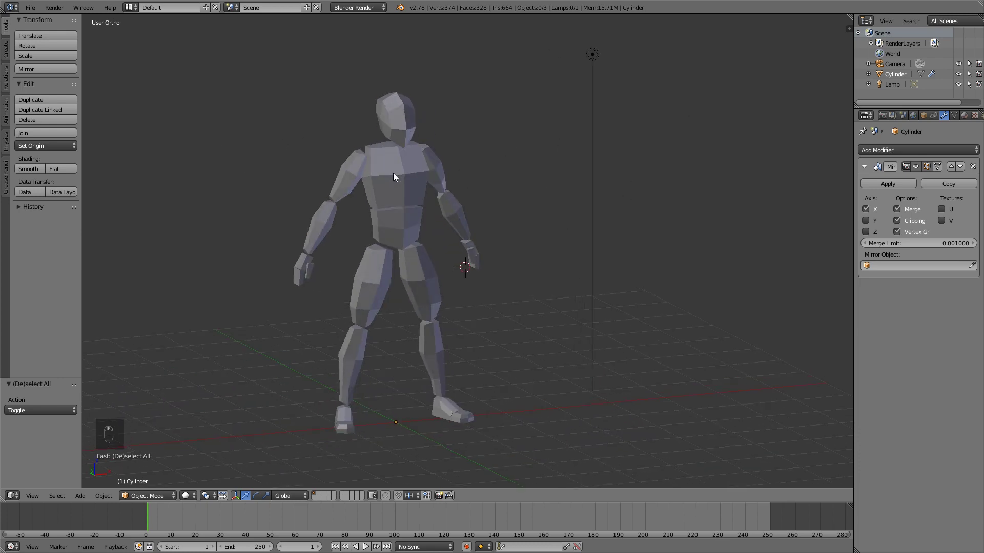
- Select the body mesh and apply its Mirror modifier
{"action": "right_click", "coordinate": [391, 177]}
{"action": "key", "text": "KP_1"}
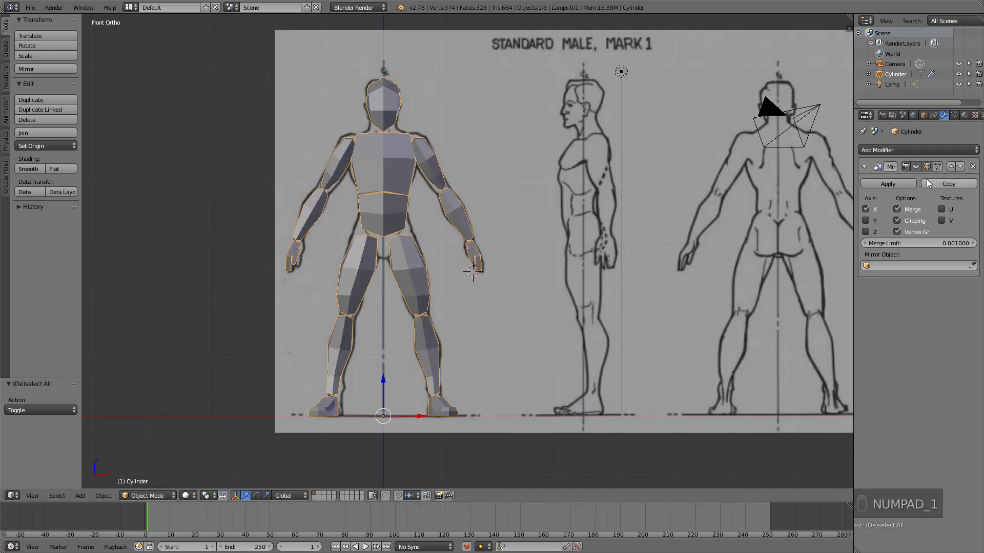
{"action": "left_click", "coordinate": [894, 184]}
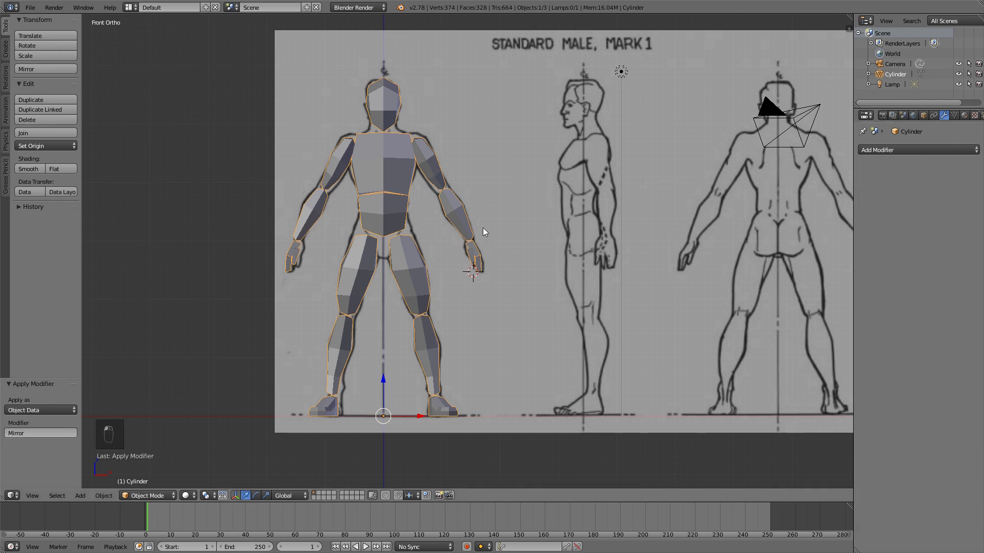
- Test-move an outer vertex on each upper arm in edit mode, undoing each move and clearing the selection
{"action": "key", "text": "Tab"}
{"action": "middle_click_drag", "start_coordinate": [397, 171], "coordinate": [482, 200], "text": "shift"}
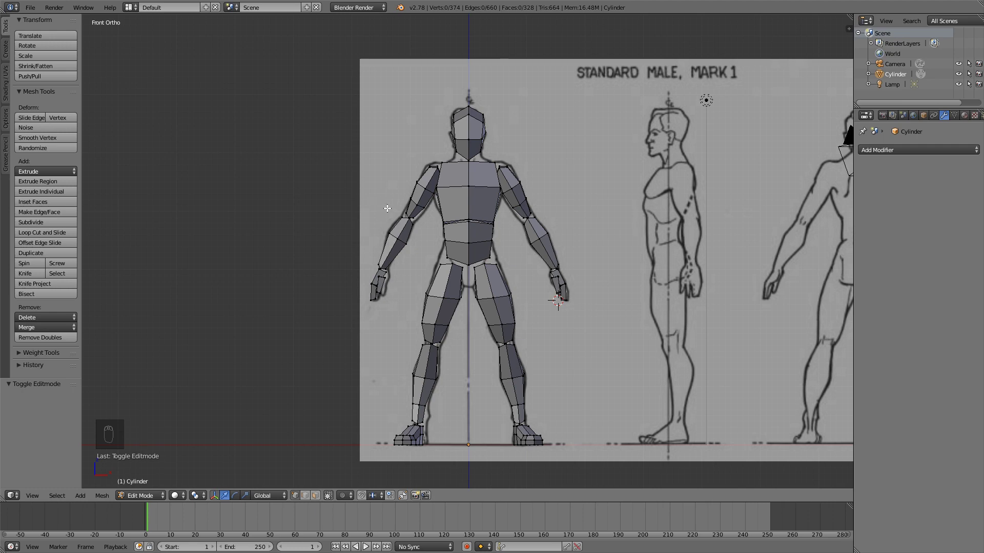
{"action": "scroll", "coordinate": [387, 205], "scroll_direction": "up", "scroll_amount": 3}
{"action": "right_click", "coordinate": [386, 134]}
{"action": "key", "text": "g"}
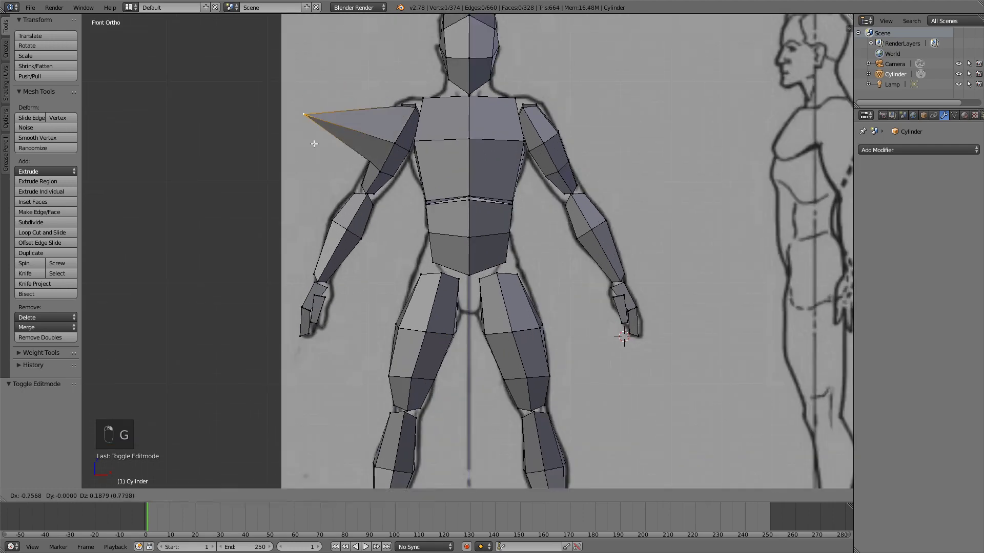
{"action": "left_click", "coordinate": [299, 124]}
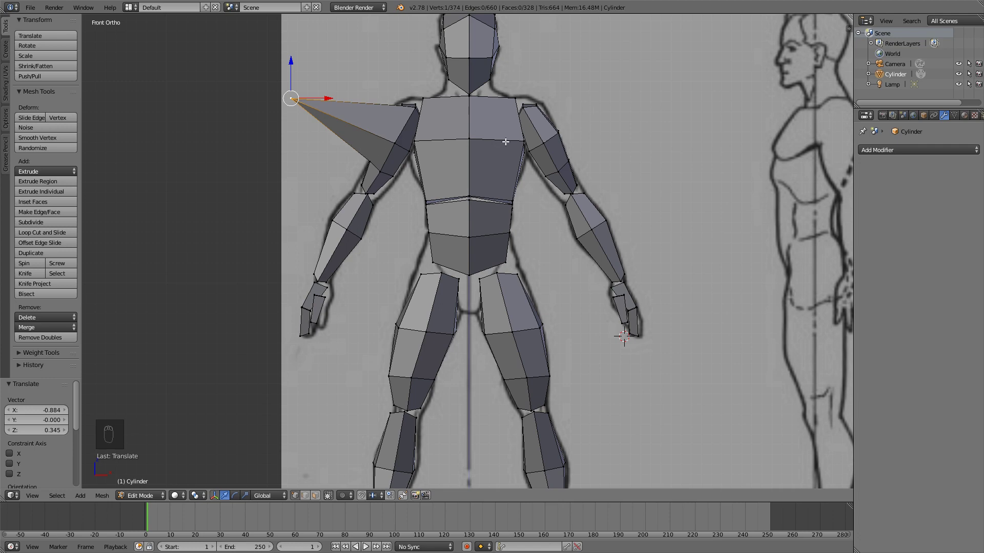
{"action": "key", "text": "ctrl+z"}
{"action": "key", "text": "g"}
{"action": "left_click", "coordinate": [631, 131]}
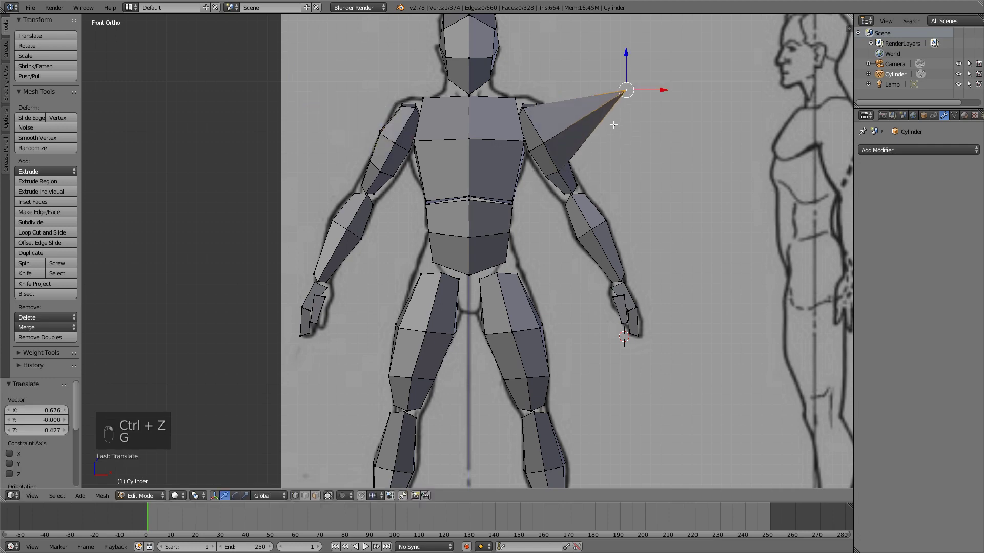
{"action": "key", "text": "ctrl+z"}
{"action": "key", "text": "a"}
{"action": "scroll", "coordinate": [340, 345], "scroll_direction": "down", "scroll_amount": 6}
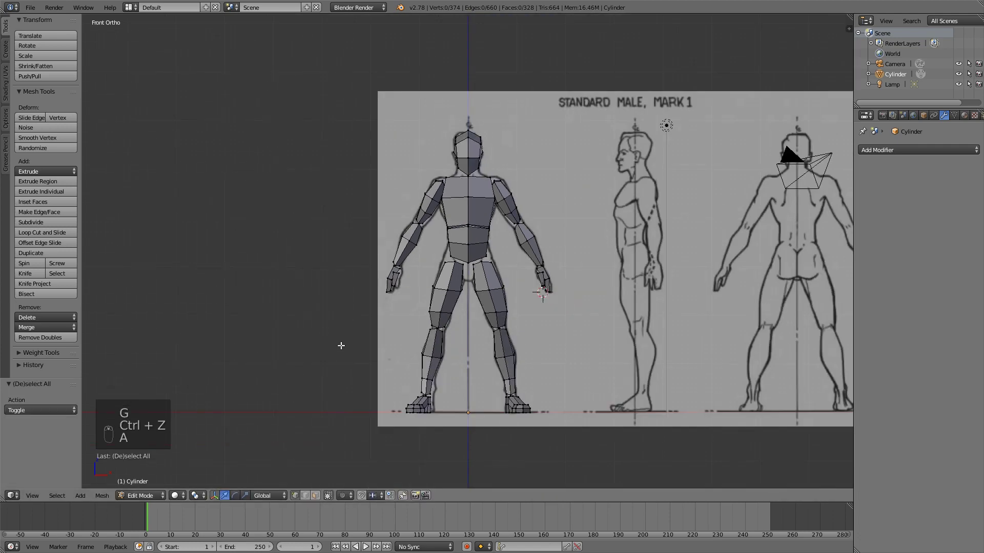
{"action": "middle_click_drag", "start_coordinate": [560, 246], "coordinate": [599, 243], "text": "shift"}
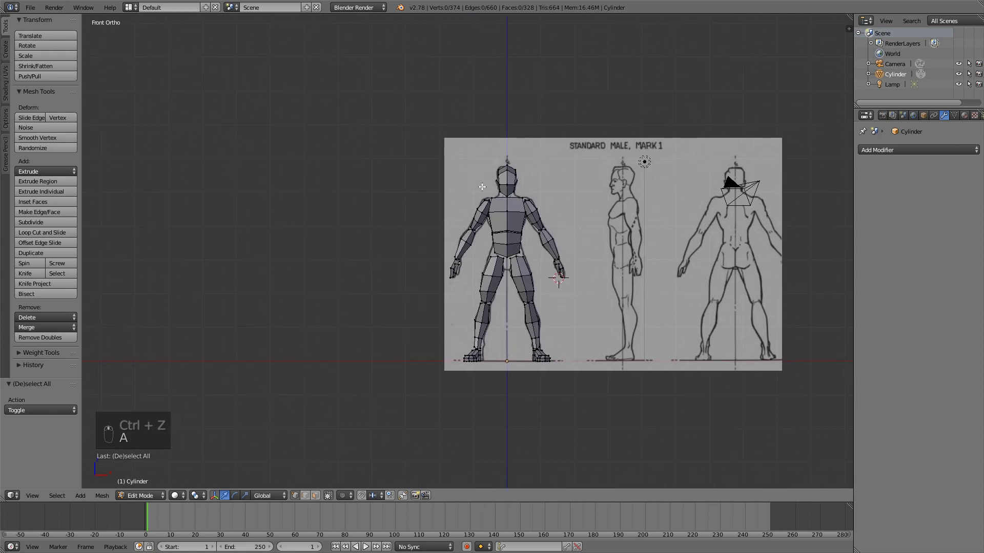
{"action": "scroll", "coordinate": [554, 173], "scroll_direction": "up", "scroll_amount": 3}
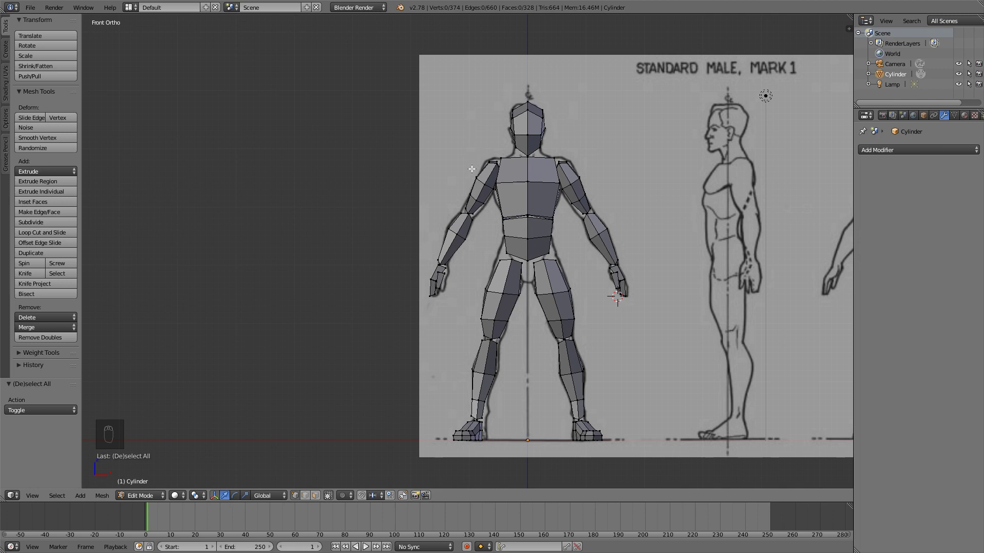
- Return to object mode and try moving the whole body away from the reference drawing, cancelling the move
{"action": "key", "text": "Tab"}
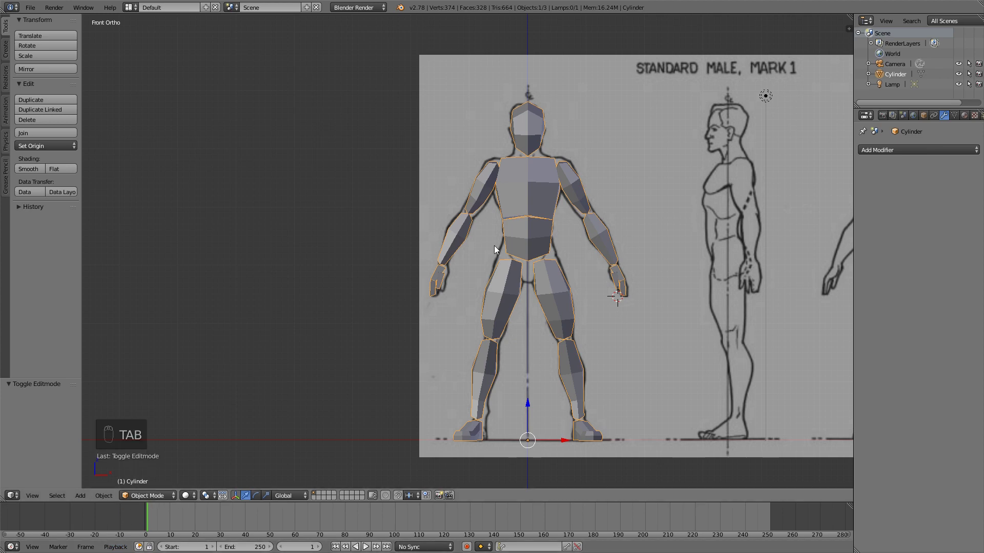
{"action": "key", "text": "a"}
{"action": "key", "text": "a"}
{"action": "key", "text": "g"}
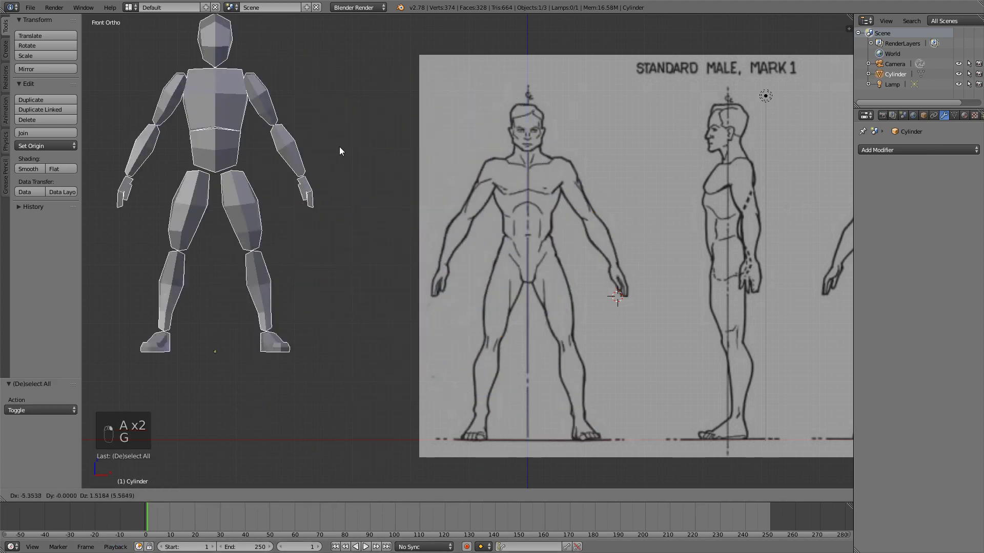
{"action": "left_click", "coordinate": [672, 214]}
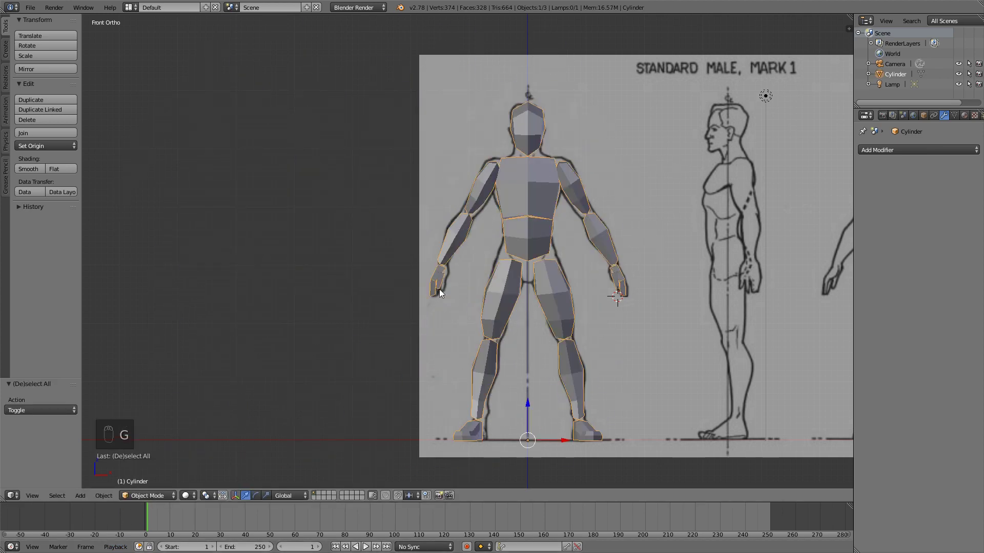
- Hide both the front and right background reference images and deselect the body
{"action": "key", "text": "n"}
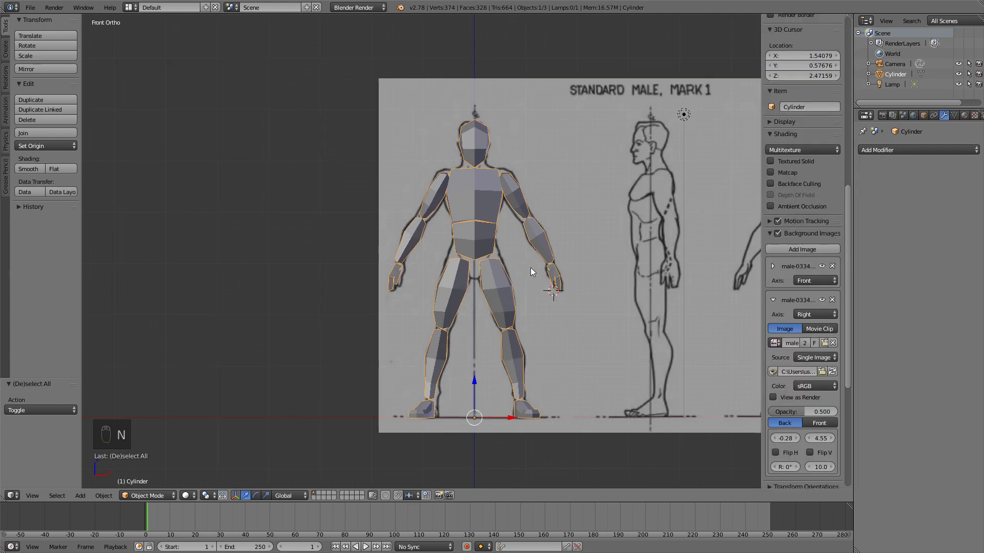
{"action": "left_click", "coordinate": [775, 300]}
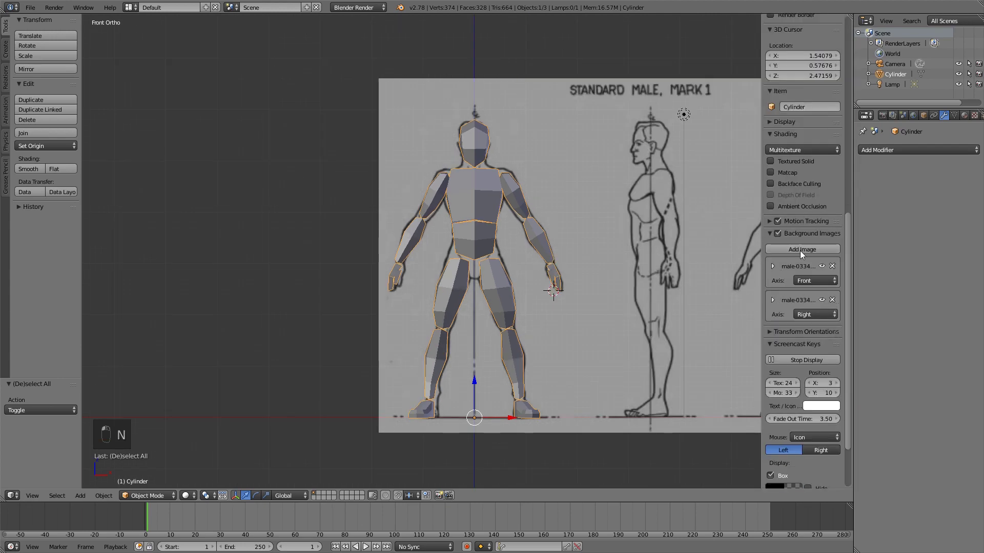
{"action": "left_click", "coordinate": [822, 267]}
{"action": "left_click", "coordinate": [821, 300]}
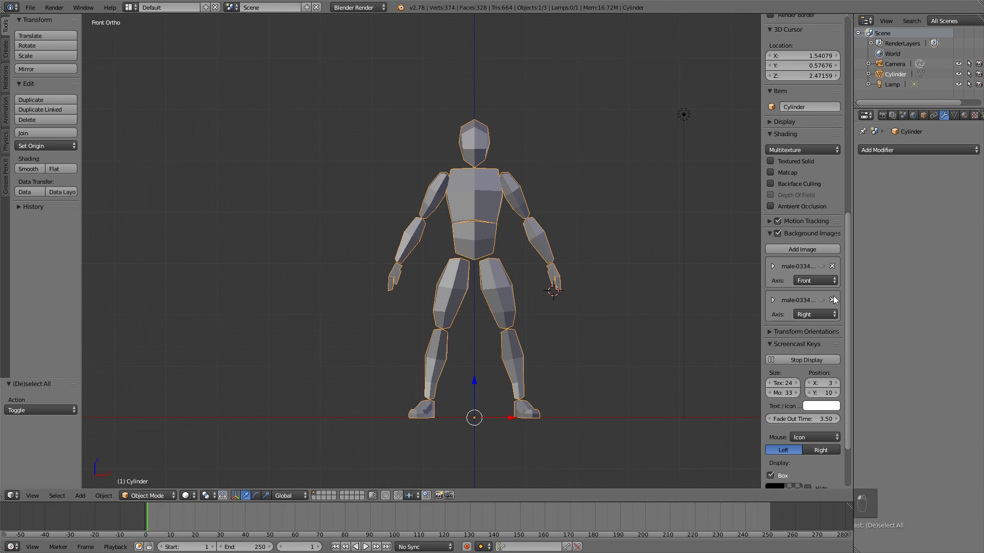
{"action": "key", "text": "a"}
- Separate the entire body mesh into individual objects by loose parts and return to object mode
{"action": "scroll", "coordinate": [413, 182], "scroll_direction": "down", "scroll_amount": 2}
{"action": "middle_click_drag", "start_coordinate": [553, 195], "coordinate": [457, 189], "text": "shift"}
{"action": "scroll", "coordinate": [586, 211], "scroll_direction": "up", "scroll_amount": 1}
{"action": "scroll", "coordinate": [641, 309], "scroll_direction": "up", "scroll_amount": 2}
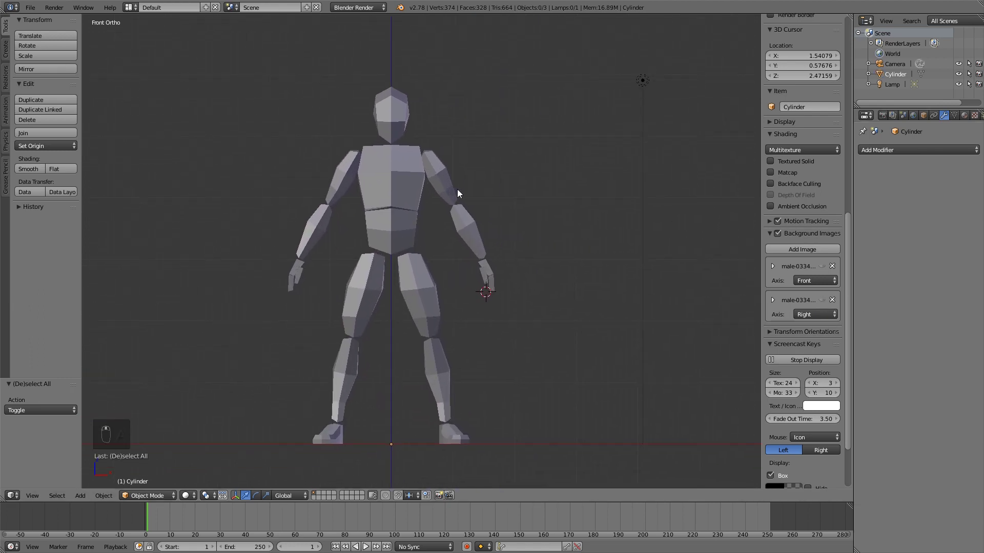
{"action": "middle_click_drag", "start_coordinate": [409, 163], "coordinate": [474, 172], "text": "shift"}
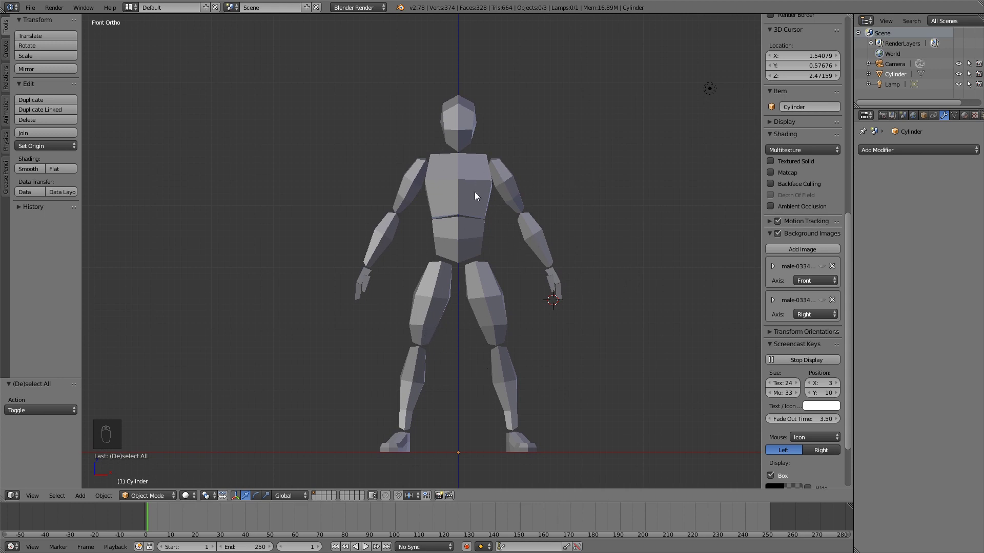
{"action": "right_click", "coordinate": [475, 174]}
{"action": "key", "text": "Tab"}
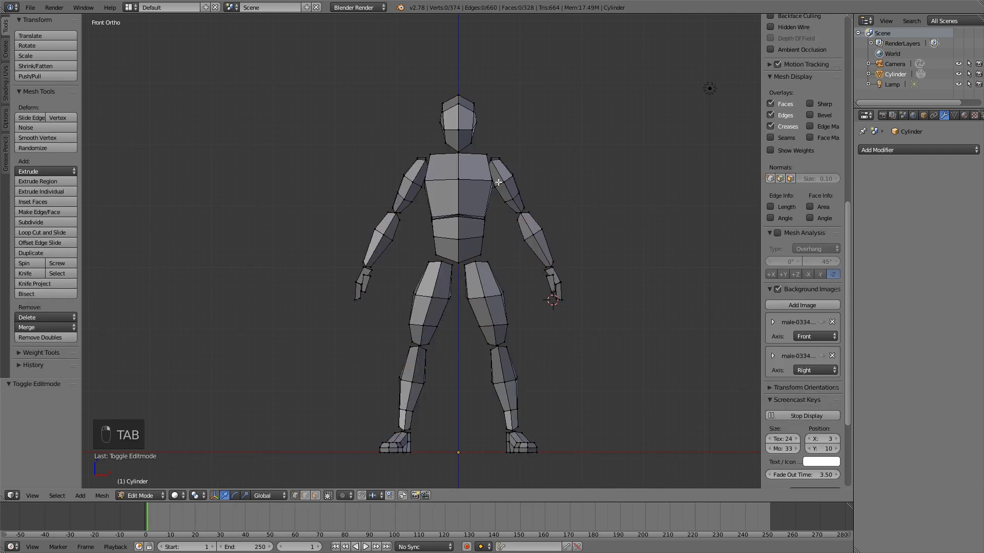
{"action": "key", "text": "a"}
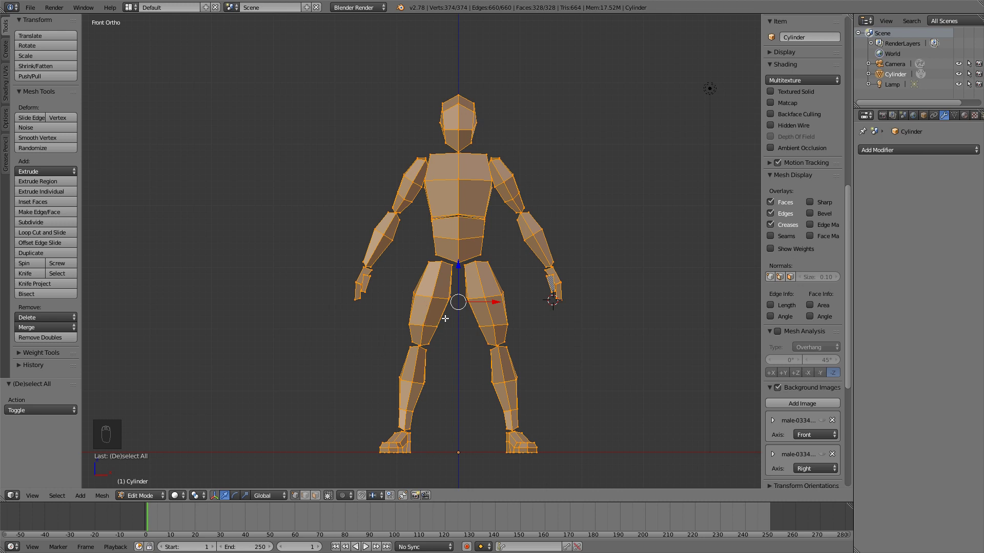
{"action": "key", "text": "p"}
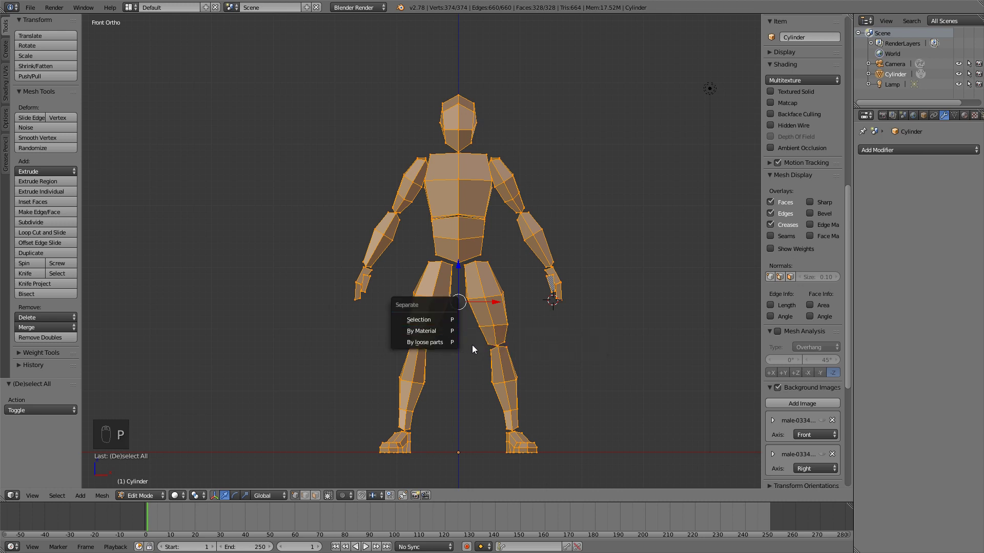
{"action": "left_click", "coordinate": [444, 342]}
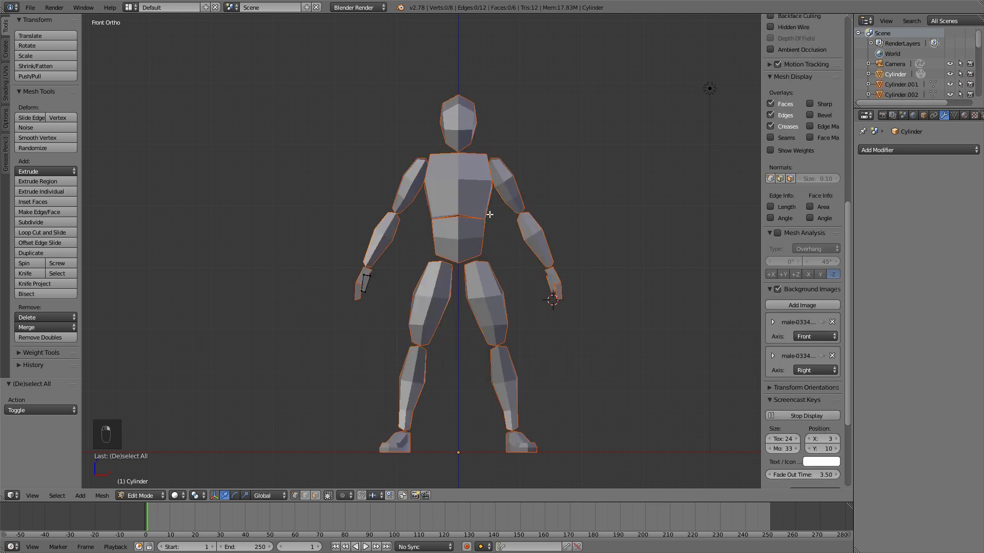
{"action": "key", "text": "Tab"}
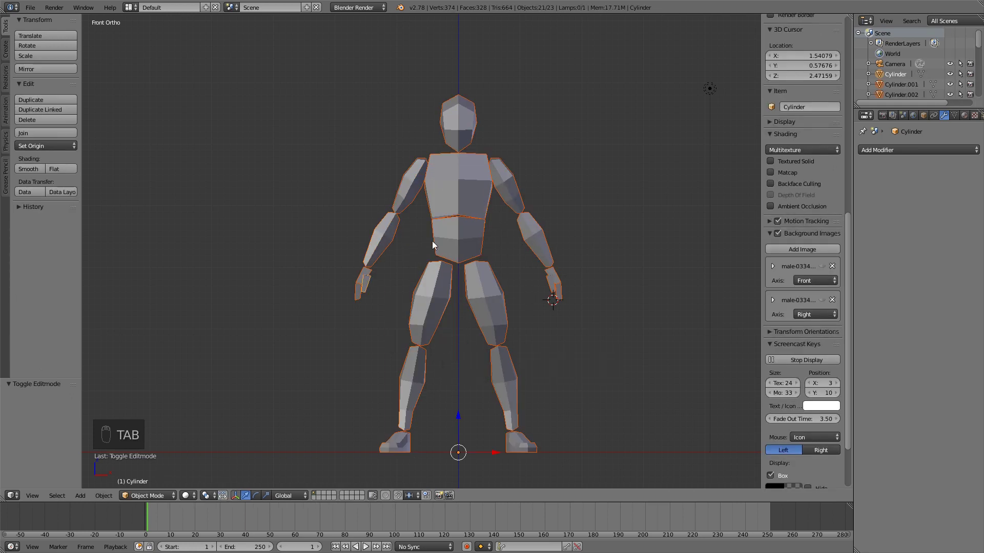
- Test-move the separated chest, abdomen and one thigh one at a time, cancelling each move
{"action": "right_click", "coordinate": [468, 227]}
{"action": "key", "text": "g"}
{"action": "right_click", "coordinate": [555, 186]}
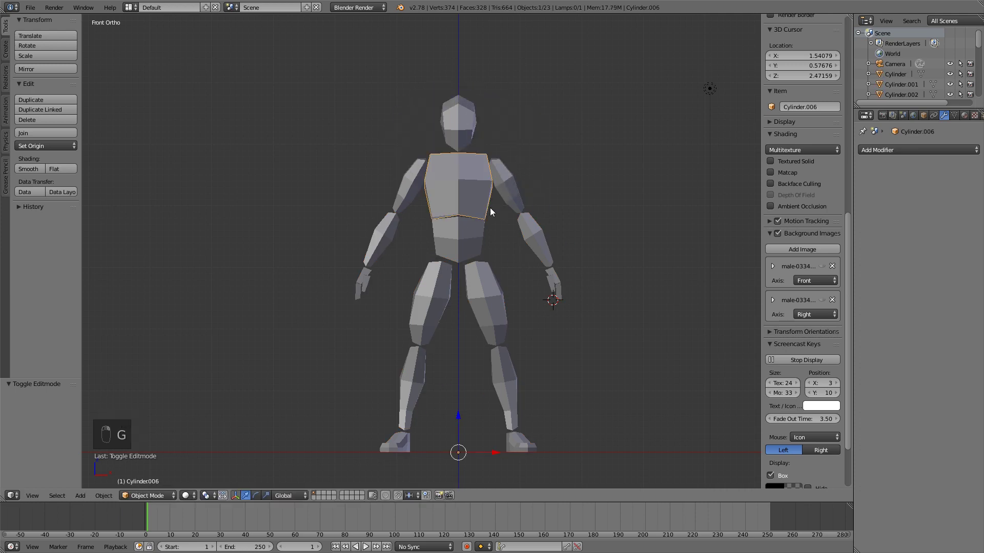
{"action": "right_click", "coordinate": [475, 229]}
{"action": "key", "text": "g"}
{"action": "right_click", "coordinate": [488, 274]}
{"action": "right_click", "coordinate": [488, 286]}
{"action": "key", "text": "g"}
{"action": "right_click", "coordinate": [493, 270]}
- Test-move the lower legs, the other thigh and a foot individually, cancelling each move, and deselect everything
{"action": "right_click", "coordinate": [501, 367]}
{"action": "key", "text": "g"}
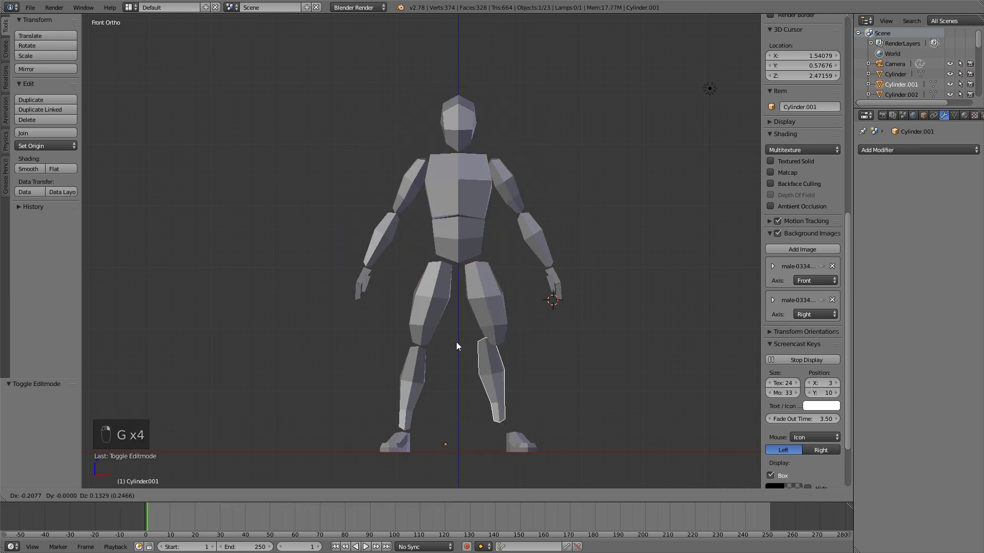
{"action": "right_click", "coordinate": [492, 343]}
{"action": "right_click", "coordinate": [432, 310]}
{"action": "key", "text": "g"}
{"action": "right_click_drag", "start_coordinate": [400, 378], "coordinate": [378, 354]}
{"action": "right_click", "coordinate": [392, 387]}
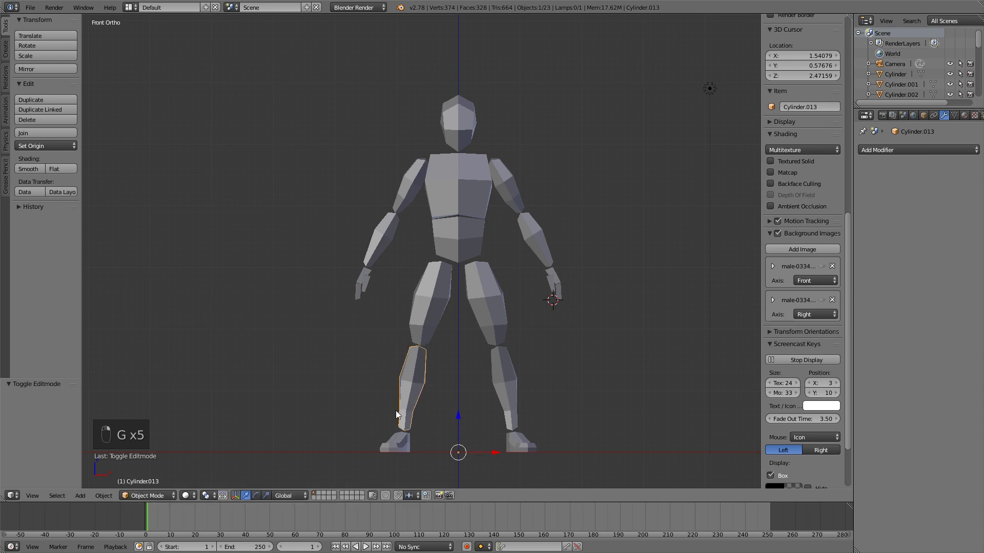
{"action": "right_click_drag", "start_coordinate": [408, 440], "coordinate": [473, 402]}
{"action": "right_click", "coordinate": [474, 405]}
{"action": "key", "text": "a"}
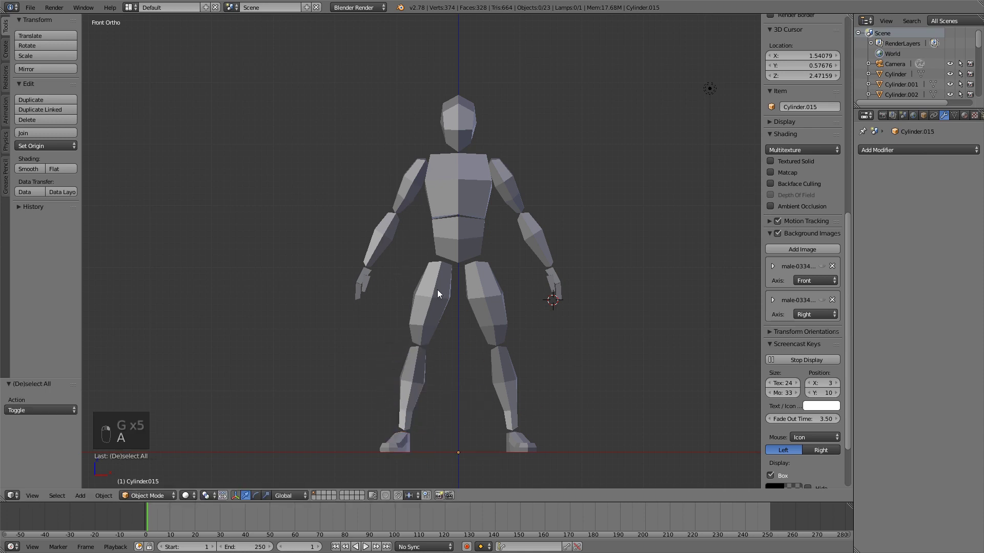
- Select all the separated body parts and set each one's origin to its own geometry
{"action": "scroll", "coordinate": [437, 290], "scroll_direction": "down", "scroll_amount": 3}
{"action": "key", "text": "b"}
{"action": "left_click_drag", "start_coordinate": [367, 146], "coordinate": [554, 411]}
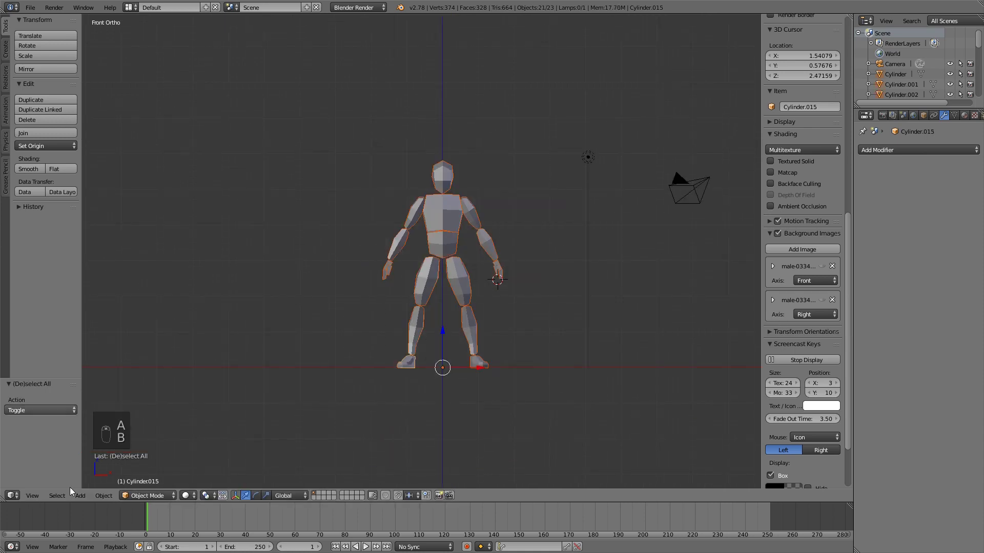
{"action": "left_click", "coordinate": [117, 495]}
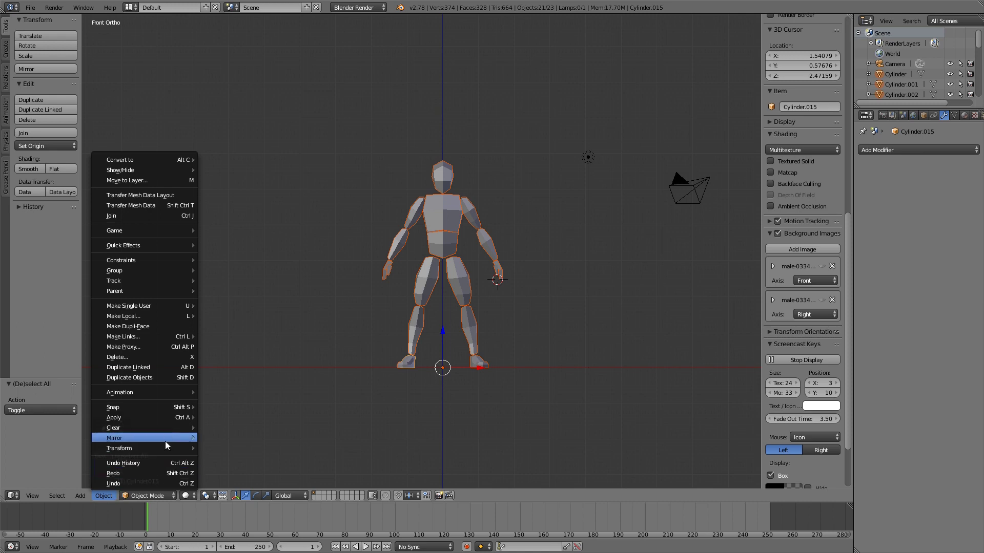
{"action": "mouse_move", "coordinate": [165, 449]}
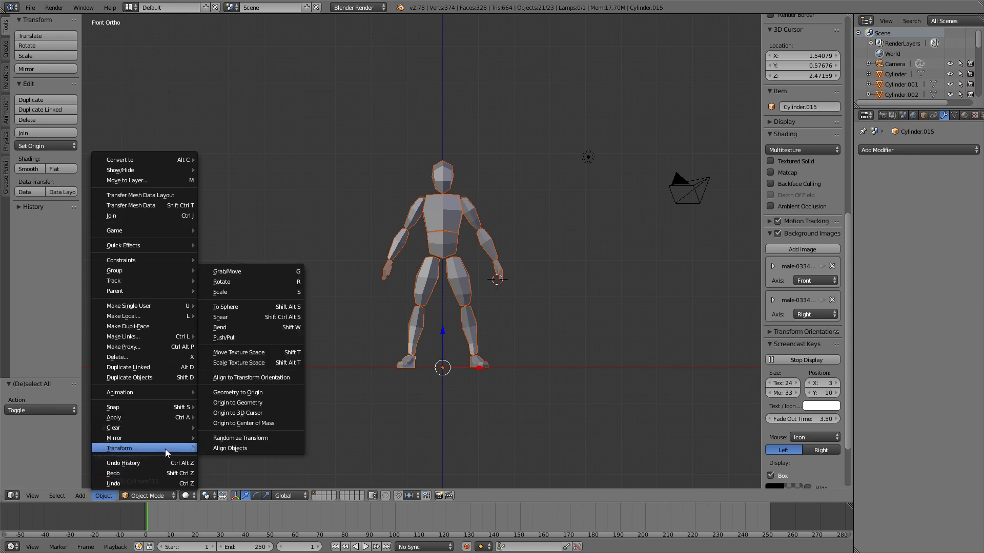
{"action": "left_click", "coordinate": [272, 402]}
{"action": "scroll", "coordinate": [472, 348], "scroll_direction": "up", "scroll_amount": 4}
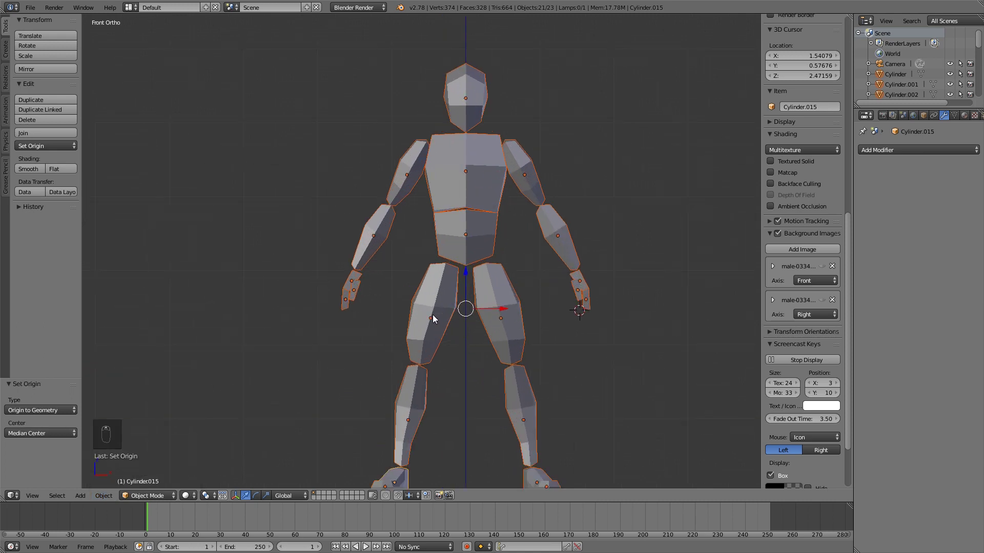
{"action": "middle_click_drag", "start_coordinate": [476, 314], "coordinate": [478, 207], "text": "shift"}
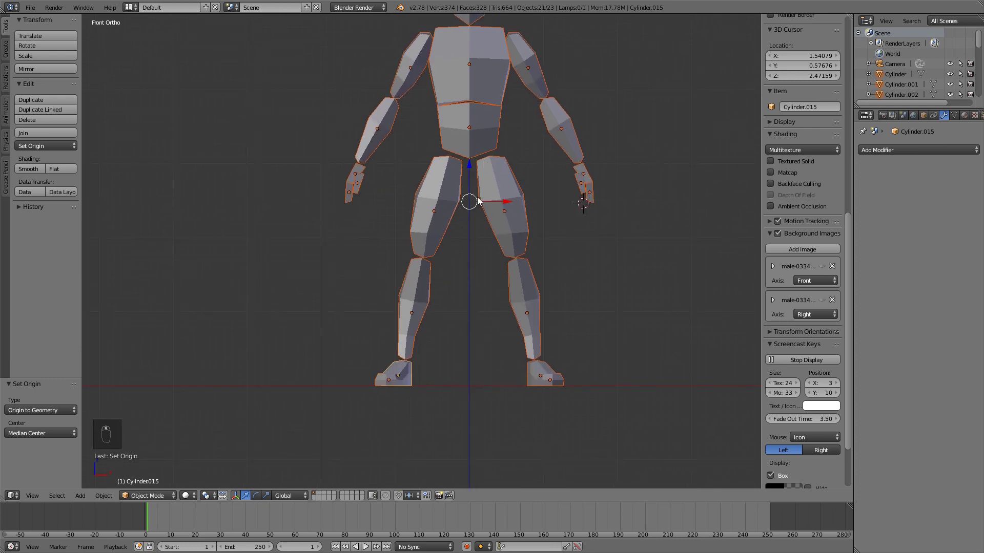
{"action": "middle_click_drag", "start_coordinate": [509, 98], "coordinate": [478, 171], "text": "shift"}
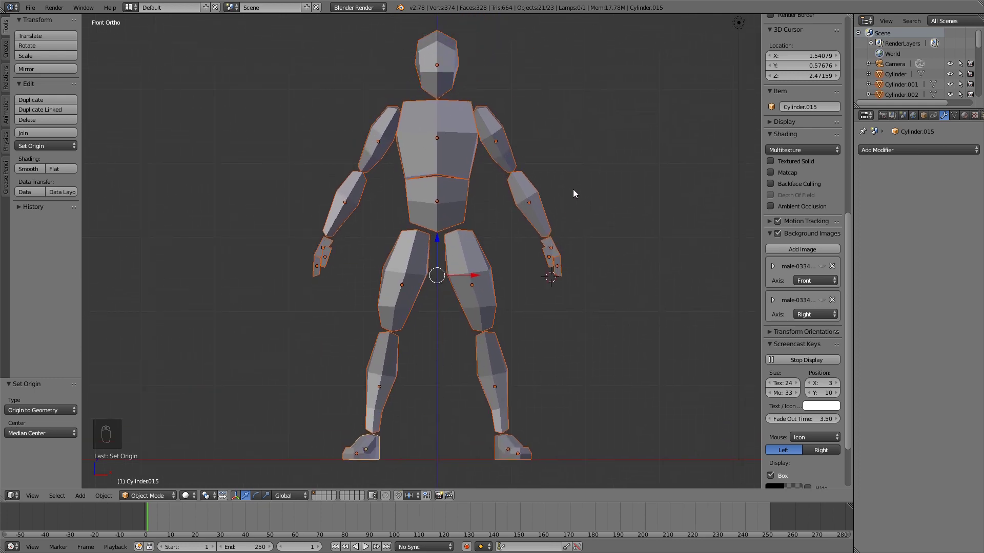
- Test-move and test-rotate one upper arm around its own origin, cancelling both transforms
{"action": "right_click", "coordinate": [499, 148]}
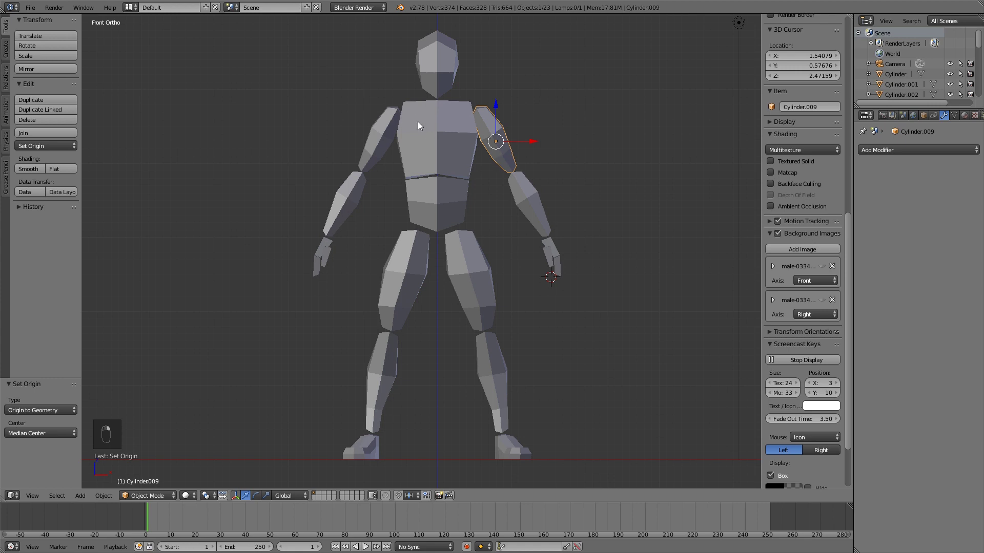
{"action": "right_click", "coordinate": [439, 119]}
{"action": "right_click_drag", "start_coordinate": [386, 129], "coordinate": [389, 136]}
{"action": "right_click", "coordinate": [380, 172]}
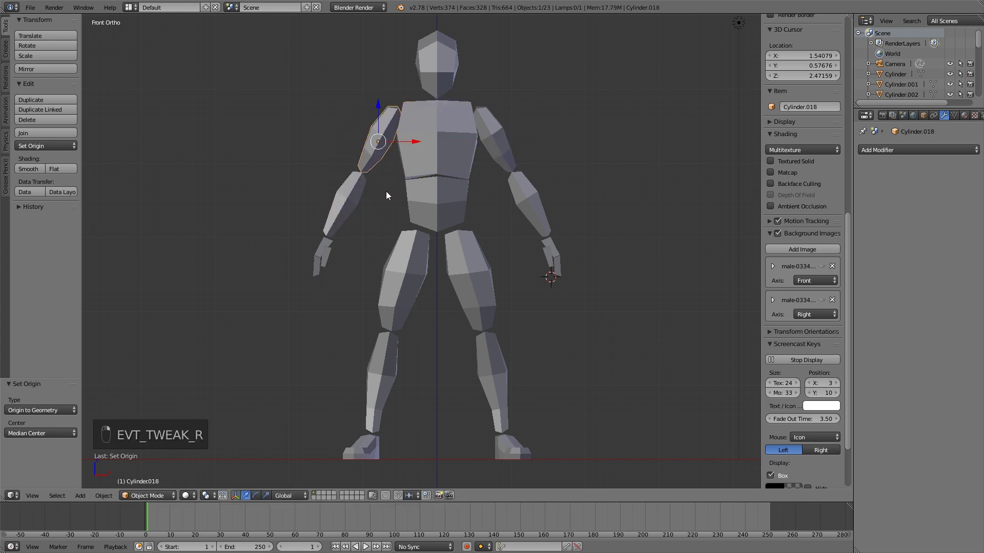
{"action": "key", "text": "g"}
{"action": "right_click", "coordinate": [402, 166]}
{"action": "key", "text": "g"}
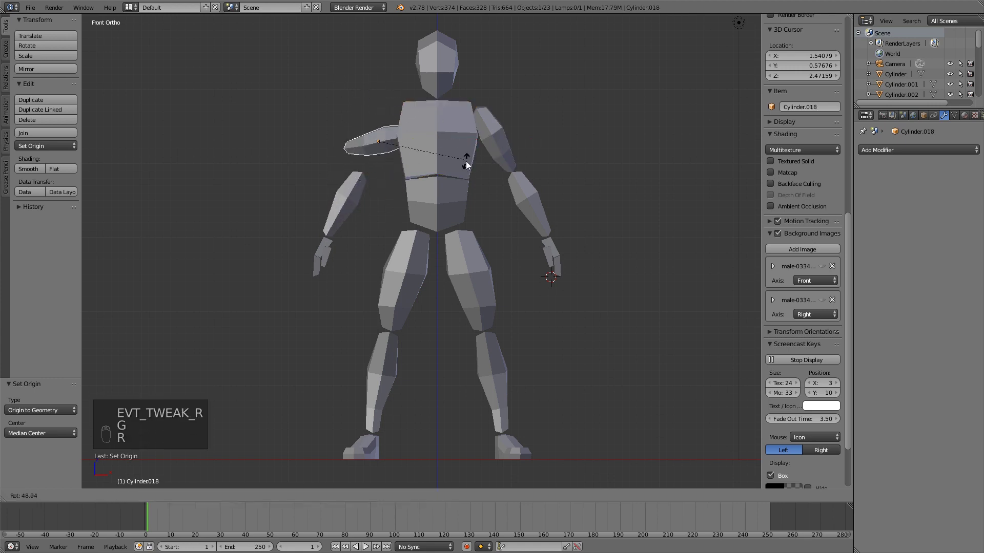
{"action": "right_click", "coordinate": [386, 69]}
- Test-move the forearm and the abdomen individually, cancelling each move
{"action": "right_click", "coordinate": [352, 203]}
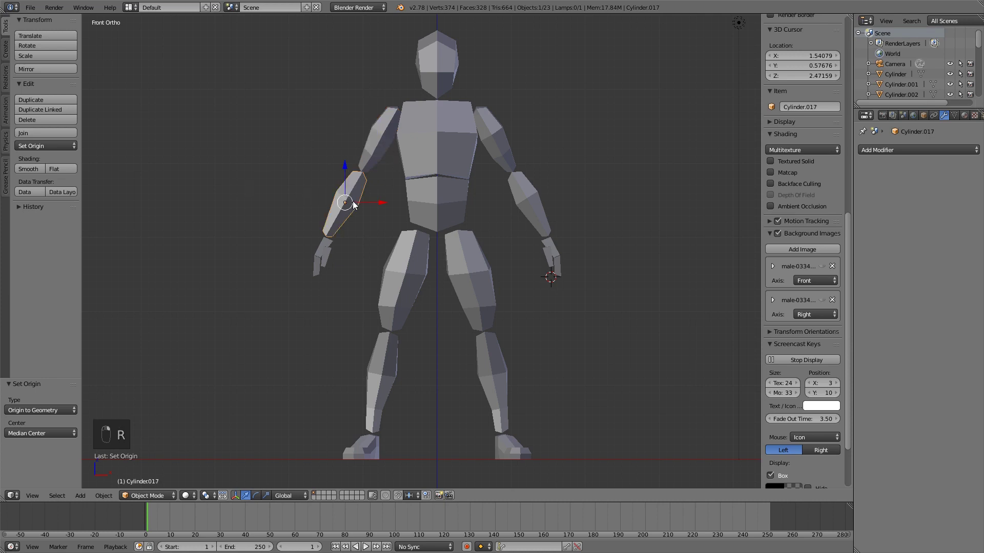
{"action": "key", "text": "g"}
{"action": "right_click", "coordinate": [391, 175]}
{"action": "right_click", "coordinate": [411, 268]}
{"action": "right_click", "coordinate": [414, 211]}
{"action": "key", "text": "g"}
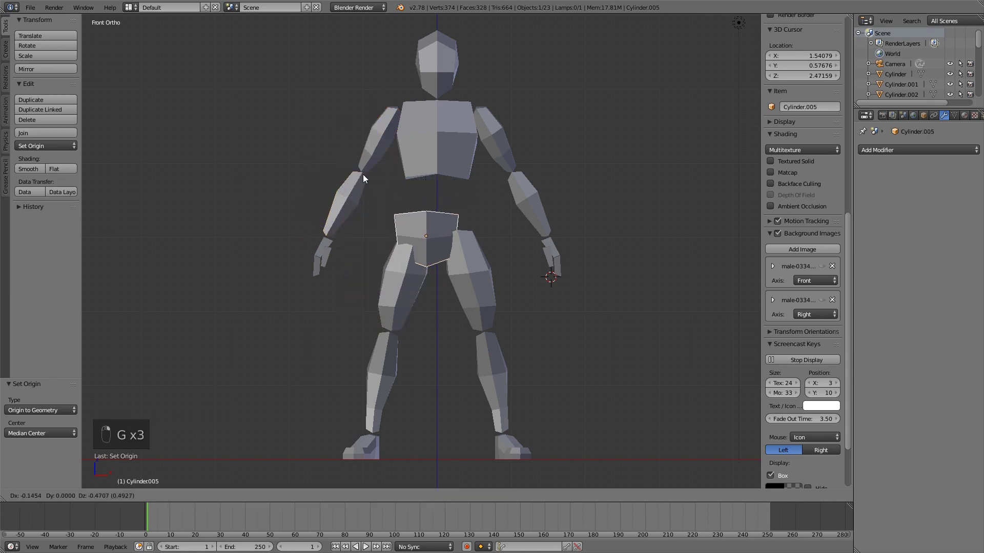
{"action": "right_click", "coordinate": [382, 171]}
- Test-move the chest and the head one at a time, cancelling each move
{"action": "right_click", "coordinate": [455, 164]}
{"action": "key", "text": "g"}
{"action": "right_click", "coordinate": [528, 154]}
{"action": "right_click", "coordinate": [444, 62]}
{"action": "key", "text": "g"}
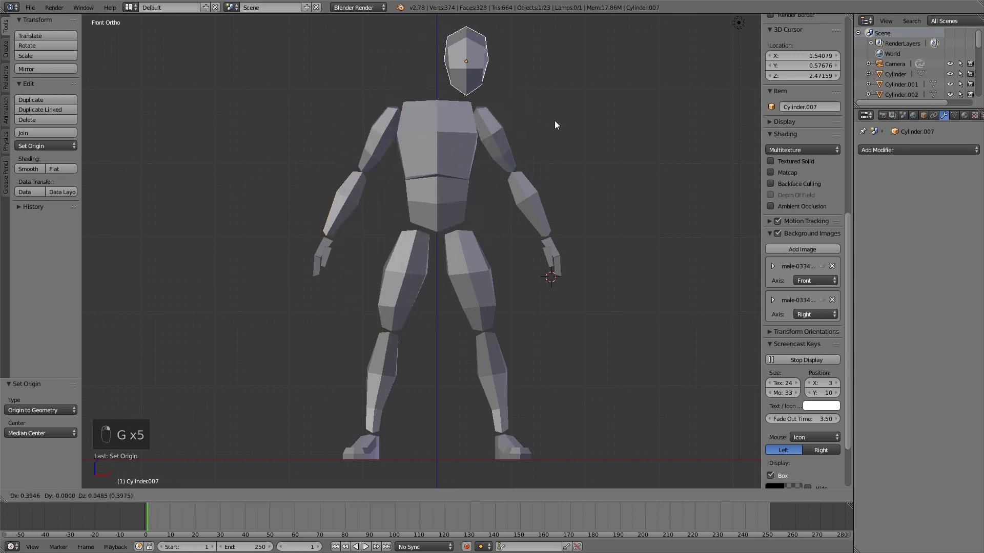
{"action": "right_click", "coordinate": [523, 118]}
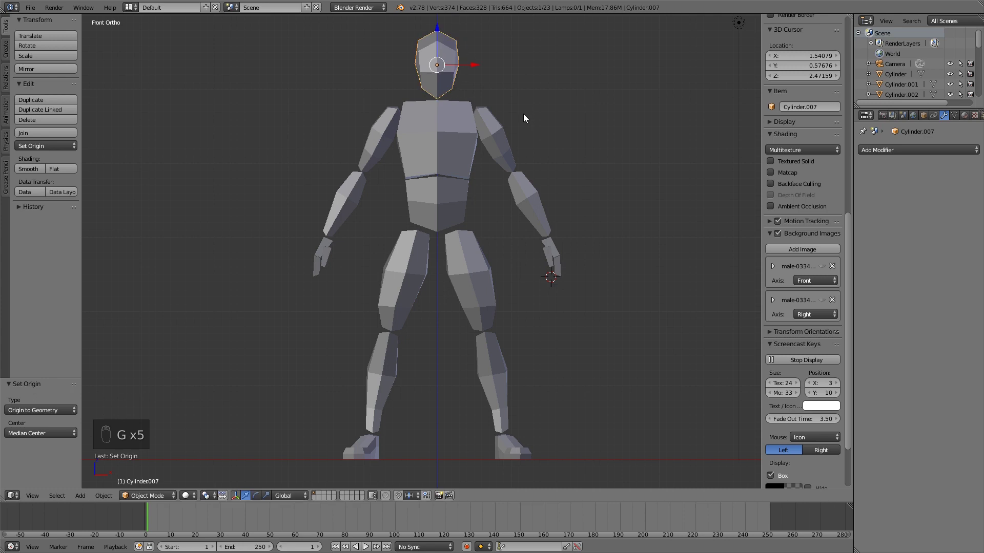
- Select every body part of the figure and try scaling them together, cancelling the scale
{"action": "scroll", "coordinate": [522, 113], "scroll_direction": "down", "scroll_amount": 4}
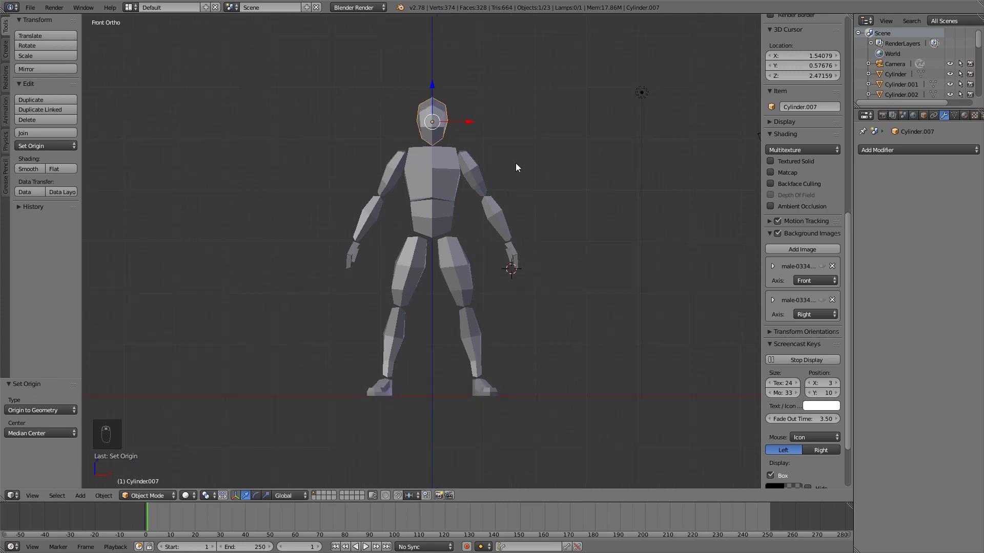
{"action": "key", "text": "b"}
{"action": "left_click_drag", "start_coordinate": [334, 100], "coordinate": [527, 398]}
{"action": "middle_click_drag", "start_coordinate": [533, 225], "coordinate": [532, 160], "text": "shift"}
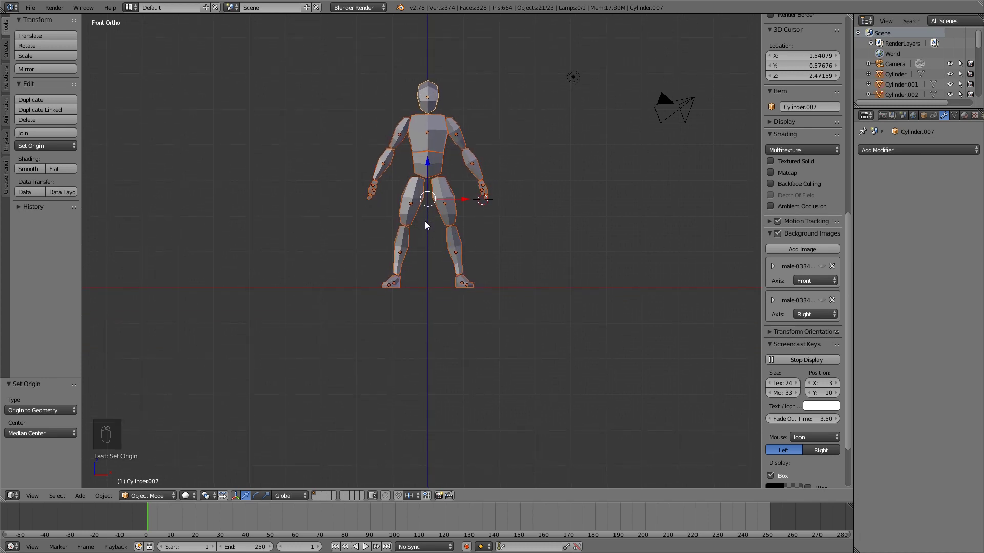
{"action": "key", "text": "s"}
{"action": "right_click", "coordinate": [464, 260]}
{"action": "scroll", "coordinate": [457, 259], "scroll_direction": "up", "scroll_amount": 3}
{"action": "scroll", "coordinate": [519, 279], "scroll_direction": "up", "scroll_amount": 3}
{"action": "scroll", "coordinate": [555, 260], "scroll_direction": "down", "scroll_amount": 3}
{"action": "middle_click_drag", "start_coordinate": [540, 172], "coordinate": [486, 175], "text": "shift"}
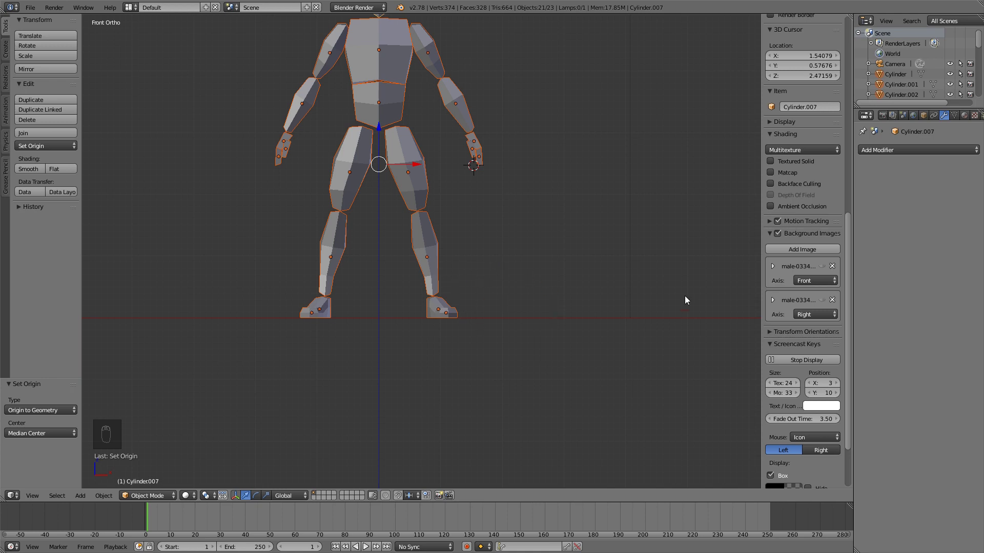
{"action": "scroll", "coordinate": [486, 269], "scroll_direction": "up", "scroll_amount": 5}
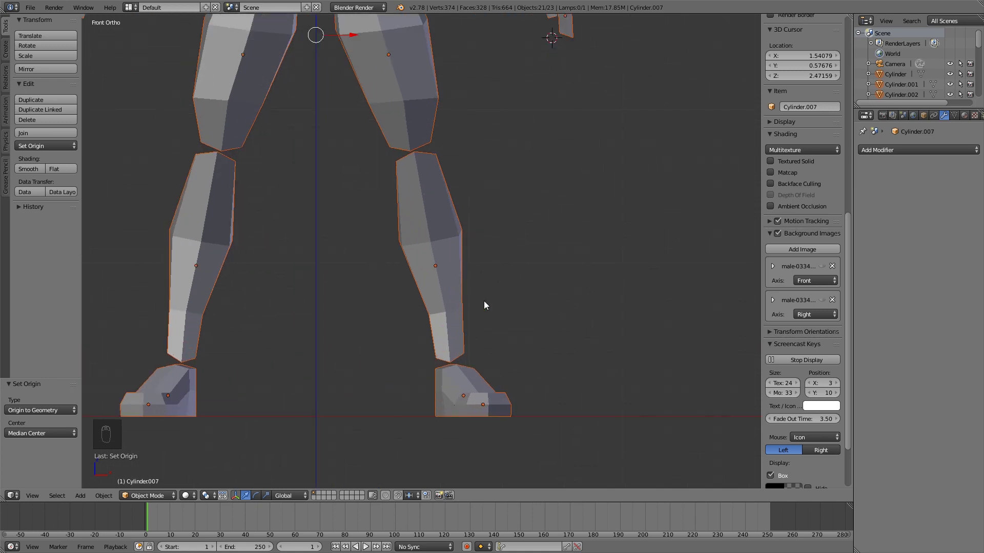
{"action": "scroll", "coordinate": [500, 262], "scroll_direction": "down", "scroll_amount": 2}
{"action": "scroll", "coordinate": [508, 159], "scroll_direction": "down", "scroll_amount": 3}
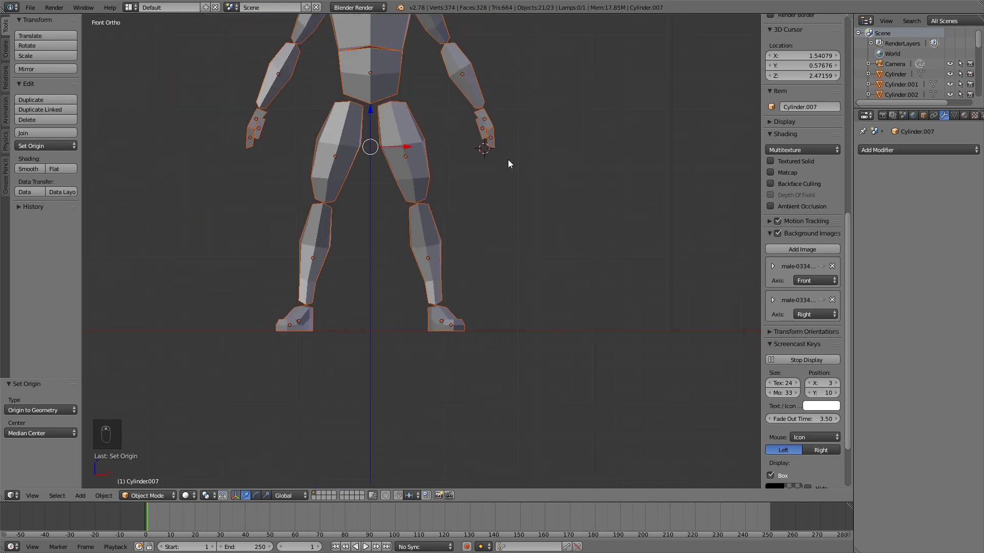
{"action": "scroll", "coordinate": [481, 257], "scroll_direction": "up", "scroll_amount": 2}
{"action": "scroll", "coordinate": [537, 132], "scroll_direction": "down", "scroll_amount": 1}
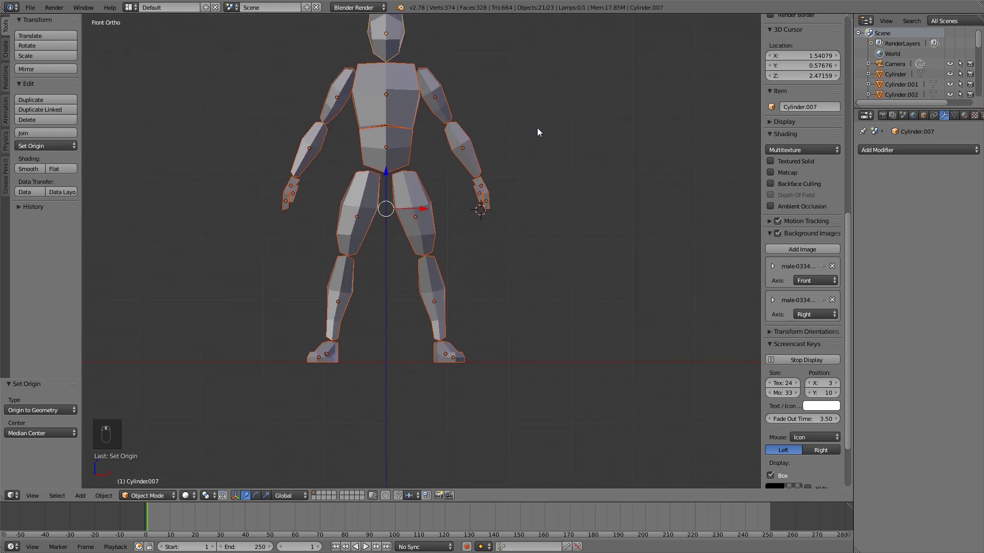
{"action": "scroll", "coordinate": [493, 363], "scroll_direction": "up", "scroll_amount": 1}
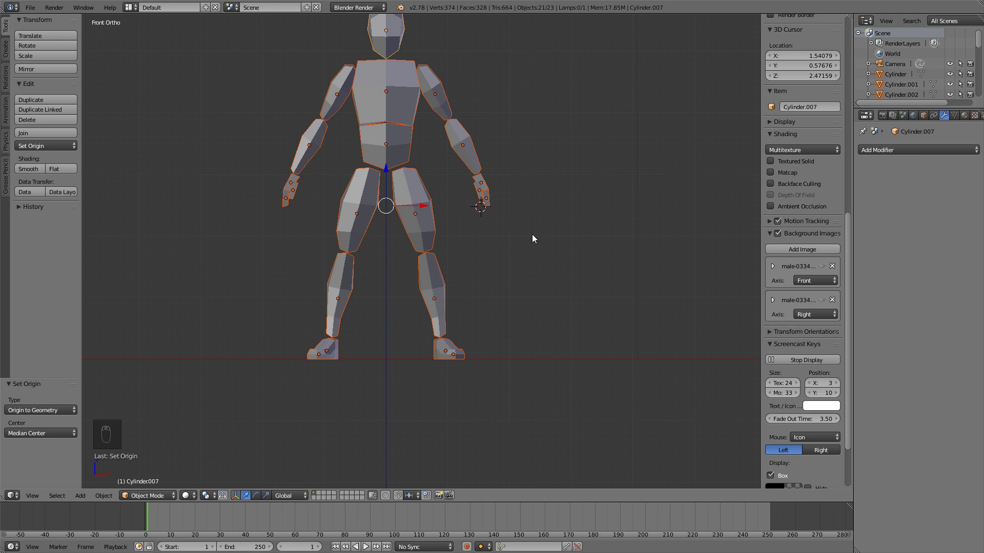
- Snap the 3D cursor to the scene center and make the 3D cursor the pivot point
{"action": "key", "text": "shift+s"}
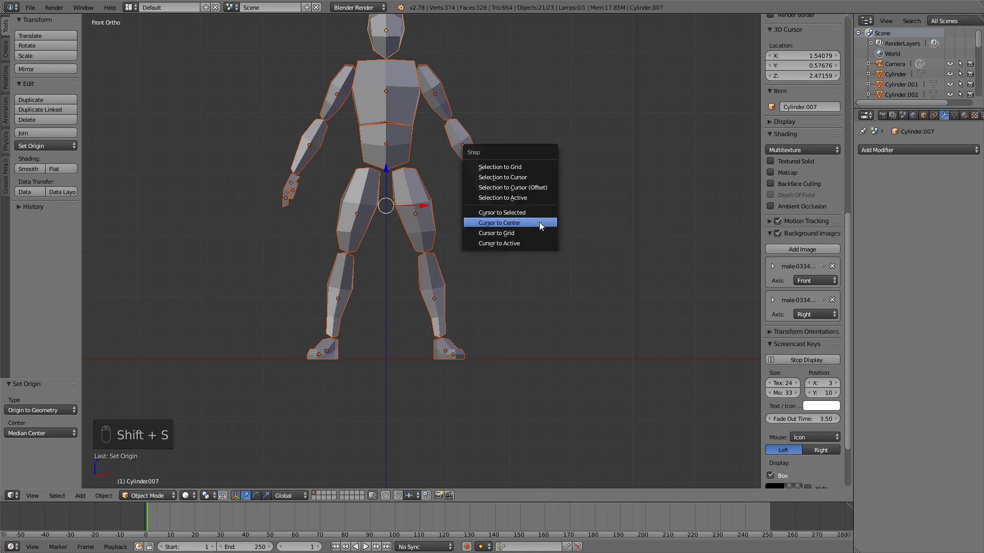
{"action": "left_click", "coordinate": [514, 215]}
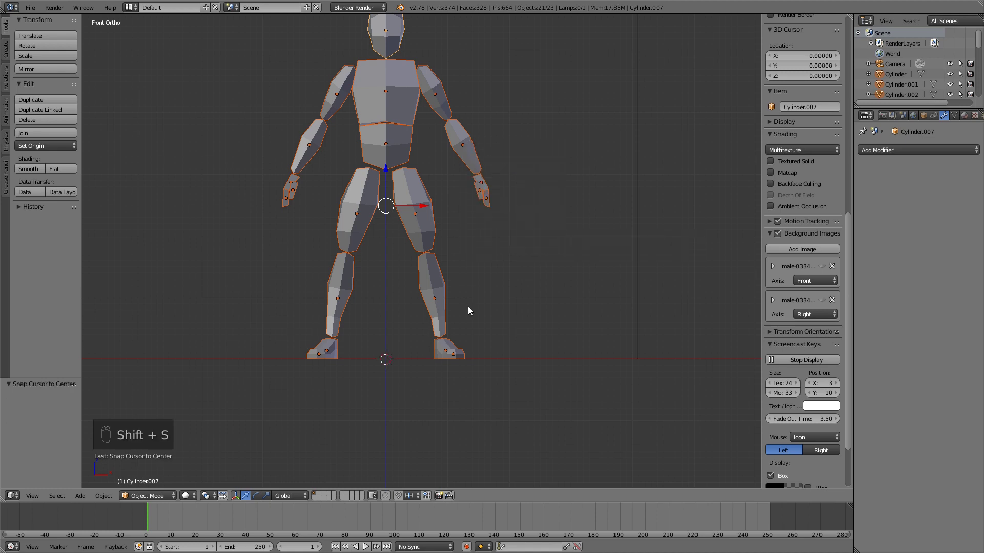
{"action": "key", "text": "period"}
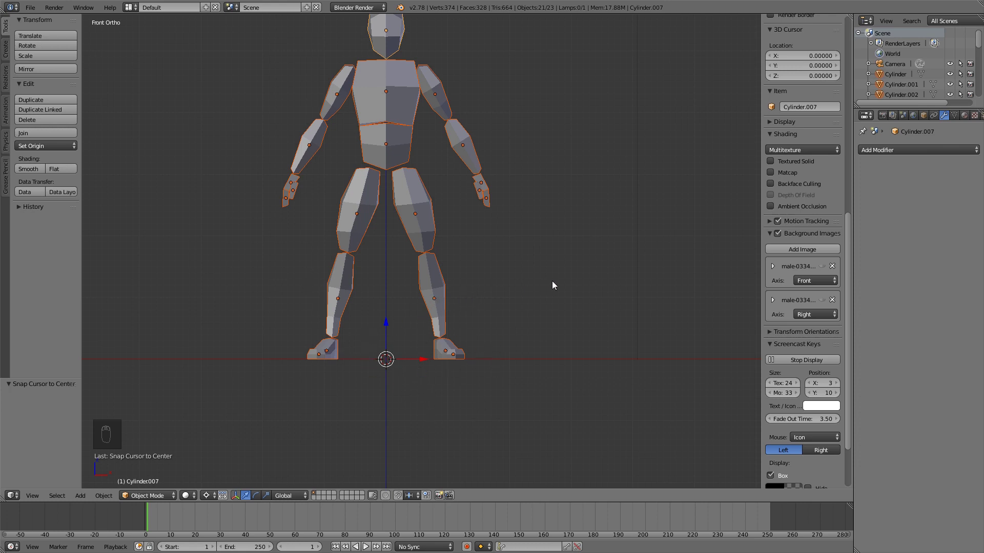
- Scale the whole figure down uniformly to about 0.344 around the 3D cursor between the feet
{"action": "key", "text": "s"}
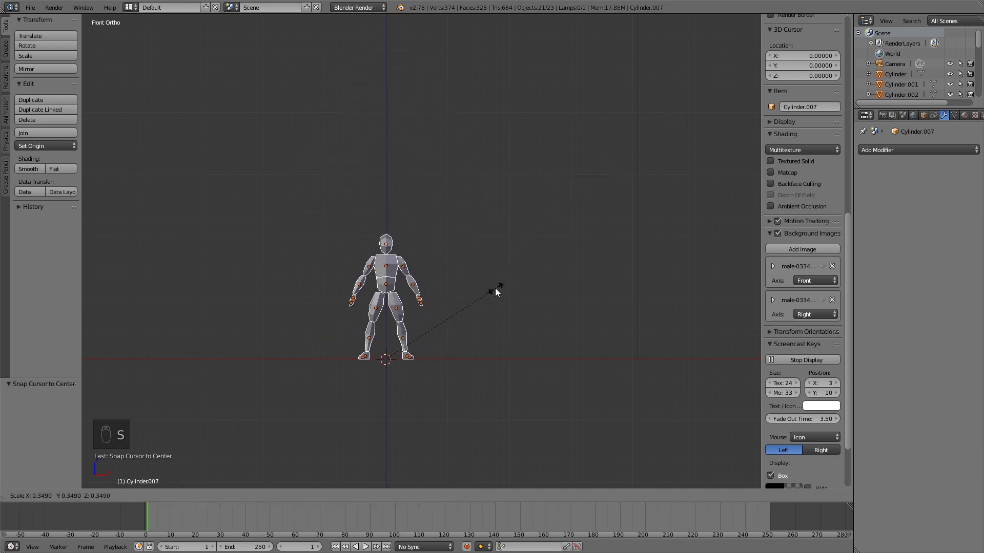
{"action": "left_click", "coordinate": [496, 292]}
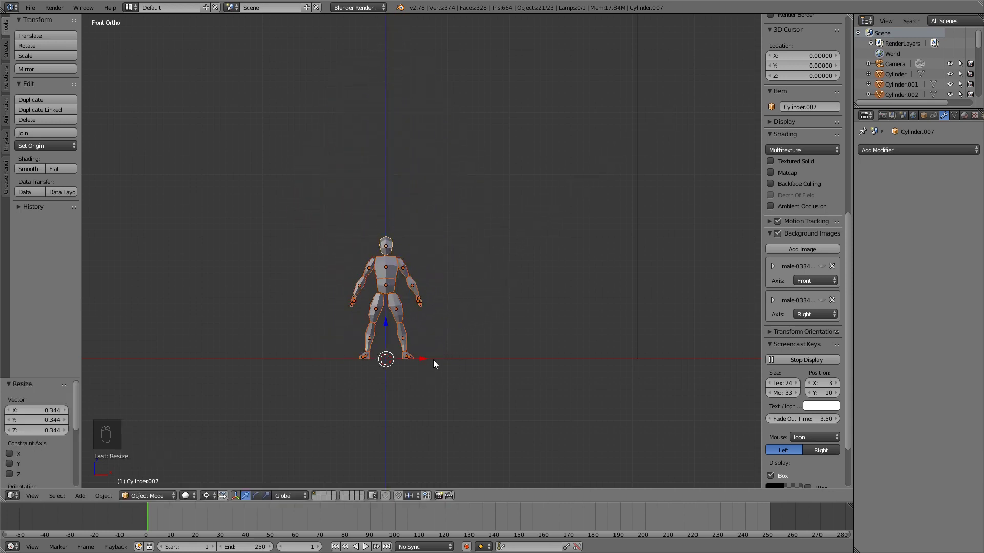
{"action": "middle_click_drag", "start_coordinate": [428, 267], "coordinate": [475, 215], "text": "shift"}
{"action": "scroll", "coordinate": [526, 256], "scroll_direction": "up", "scroll_amount": 3}
{"action": "scroll", "coordinate": [502, 272], "scroll_direction": "up", "scroll_amount": 4}
{"action": "scroll", "coordinate": [497, 269], "scroll_direction": "down", "scroll_amount": 1}
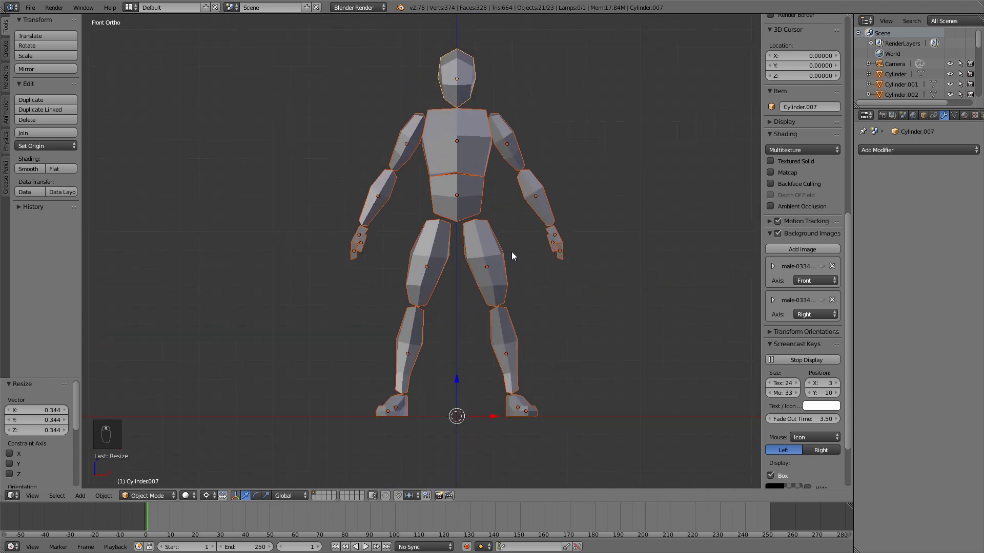
{"action": "scroll", "coordinate": [487, 123], "scroll_direction": "down", "scroll_amount": 2}
{"action": "scroll", "coordinate": [558, 109], "scroll_direction": "down", "scroll_amount": 3}
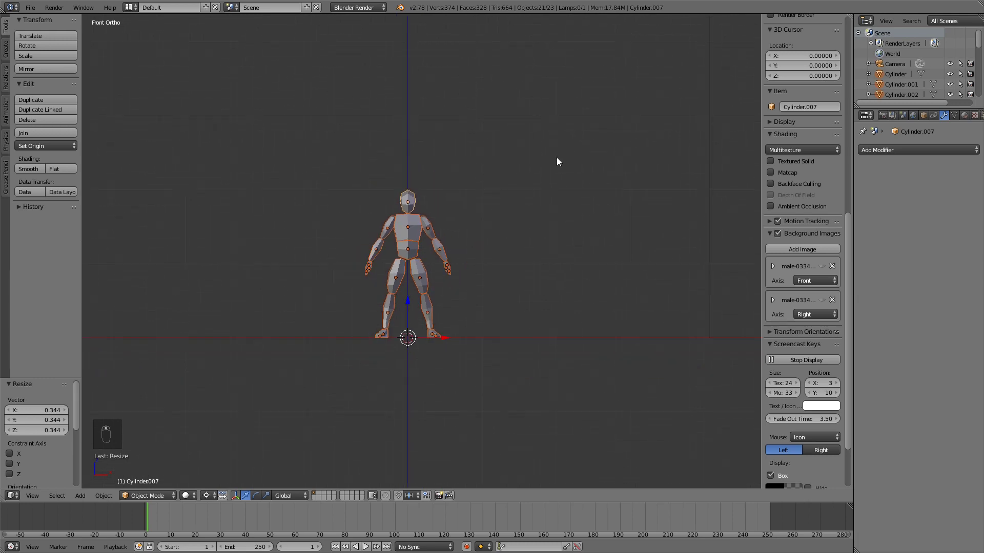
{"action": "scroll", "coordinate": [568, 197], "scroll_direction": "up", "scroll_amount": 2}
{"action": "middle_click_drag", "start_coordinate": [560, 181], "coordinate": [537, 137], "text": "shift"}
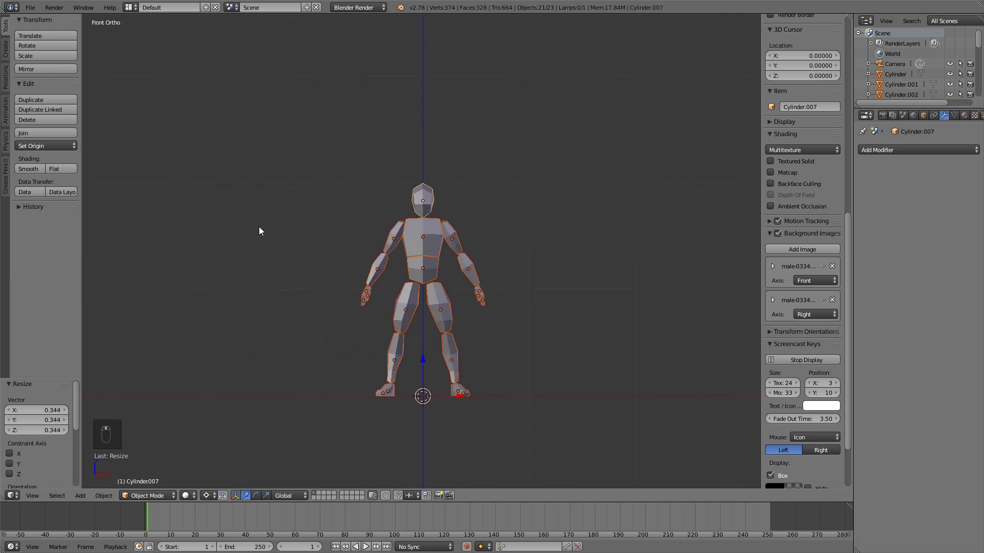
- Switch the pivot point to bounding box center, pick several arm and torso parts individually, and deselect everything
{"action": "key", "text": "comma"}
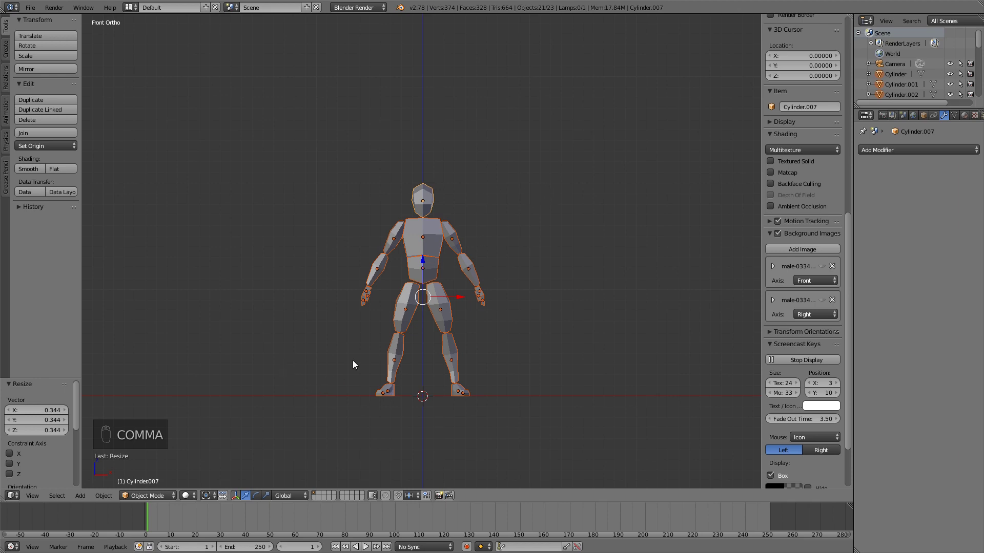
{"action": "right_click", "coordinate": [400, 240]}
{"action": "right_click", "coordinate": [423, 243]}
{"action": "right_click", "coordinate": [452, 239]}
{"action": "right_click", "coordinate": [472, 267]}
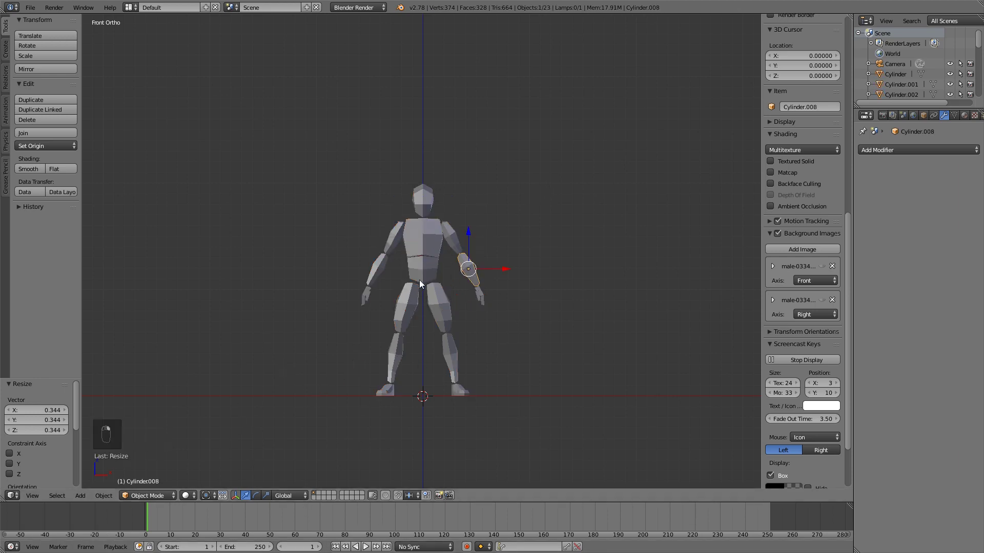
{"action": "right_click", "coordinate": [423, 262]}
{"action": "key", "text": "a"}
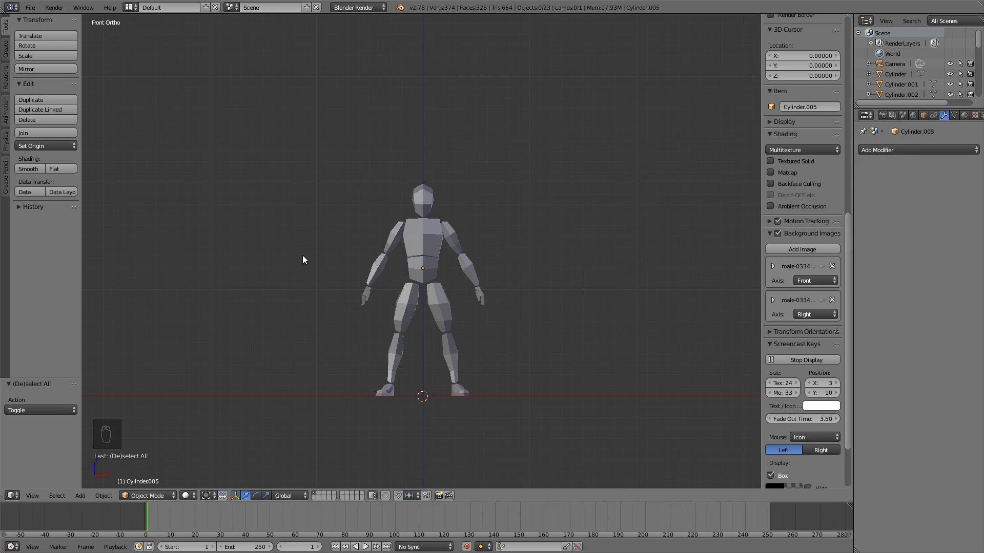
- Find the Rigify add-on in the user preferences by searching "rigify", enable it and expand its details
{"action": "key", "text": "ctrl+alt+u"}
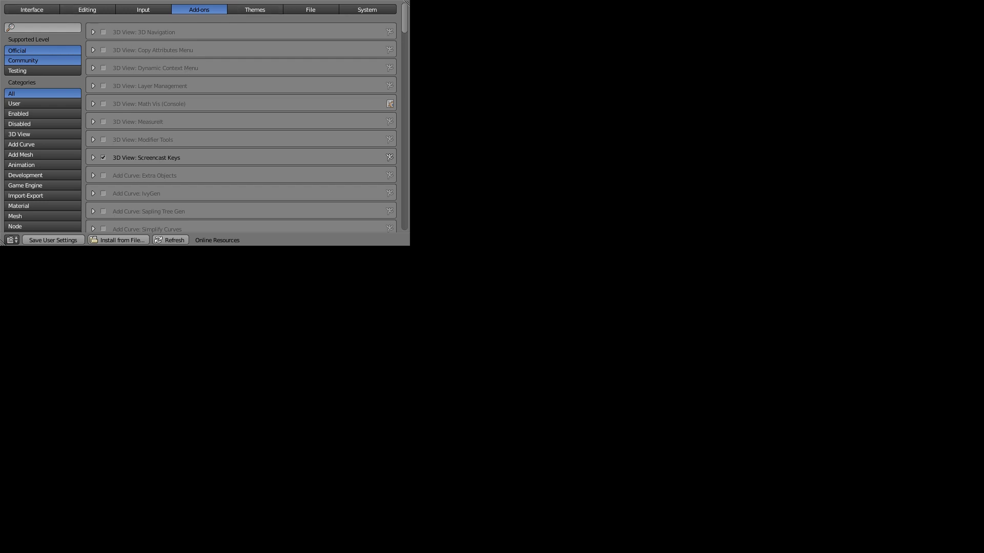
{"action": "left_click", "coordinate": [48, 9]}
{"action": "left_click", "coordinate": [88, 10]}
{"action": "left_click", "coordinate": [204, 9]}
{"action": "left_click", "coordinate": [51, 28]}
{"action": "type", "text": "rigi"}
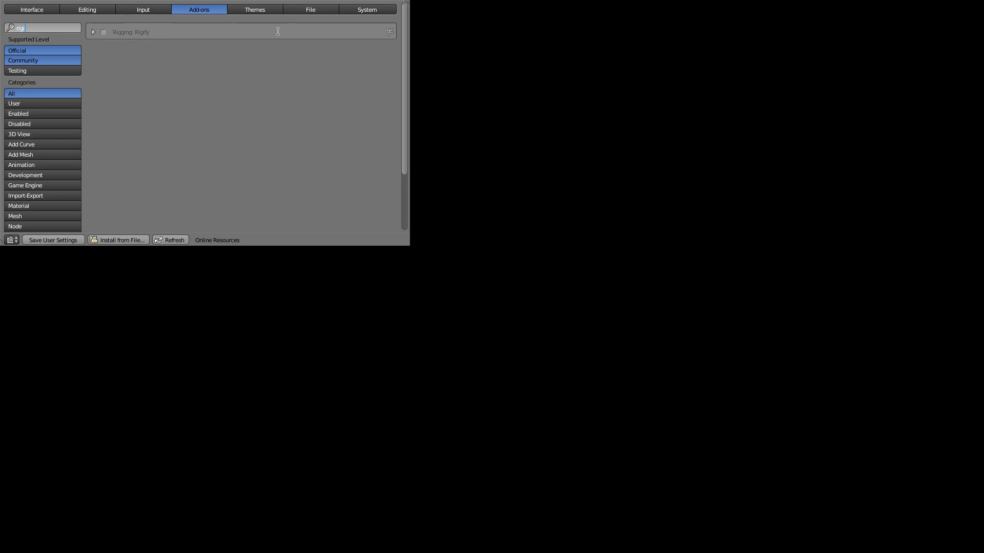
{"action": "type", "text": "fy"}
{"action": "key", "text": "Return"}
{"action": "left_click", "coordinate": [104, 32]}
{"action": "left_click", "coordinate": [94, 31]}
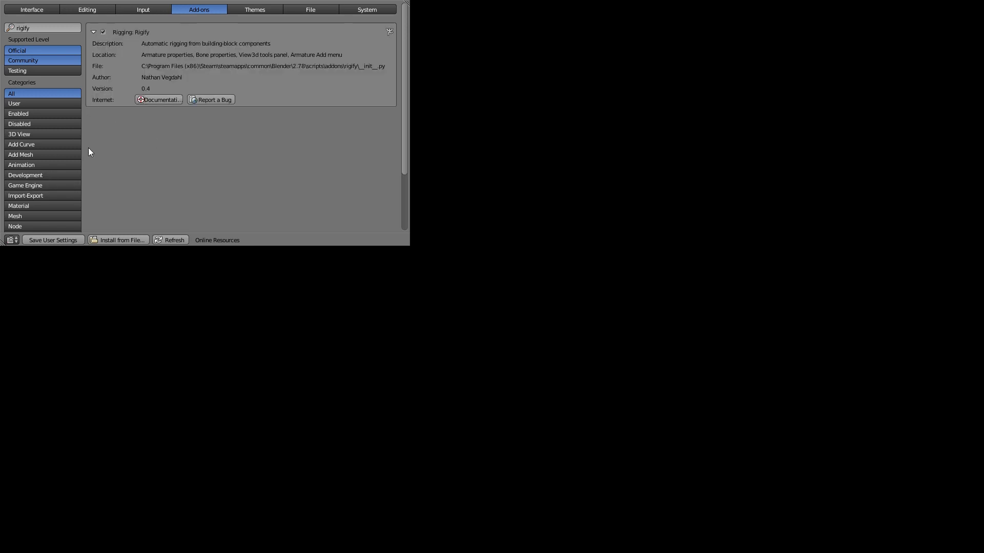
{"action": "scroll", "coordinate": [77, 144], "scroll_direction": "down", "scroll_amount": 3}
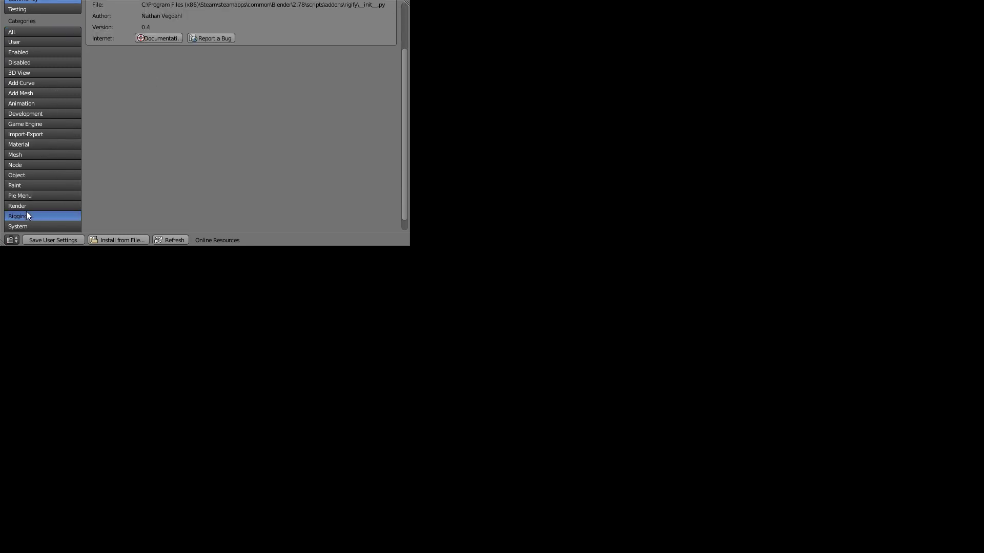
- Save the user settings and add a Human (Meta-Rig) armature at the 3D cursor between the figure's feet
{"action": "scroll", "coordinate": [26, 211], "scroll_direction": "up", "scroll_amount": 3}
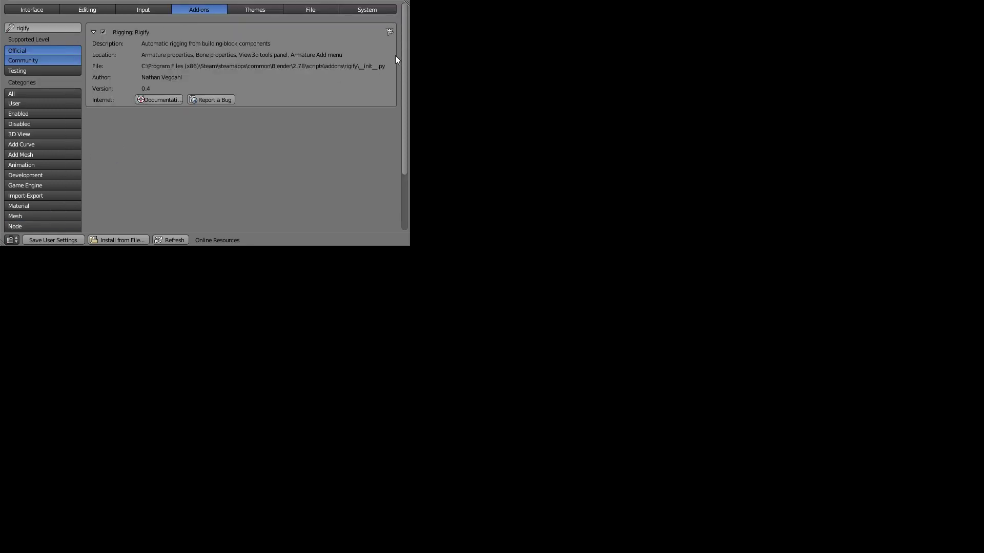
{"action": "left_click", "coordinate": [65, 236]}
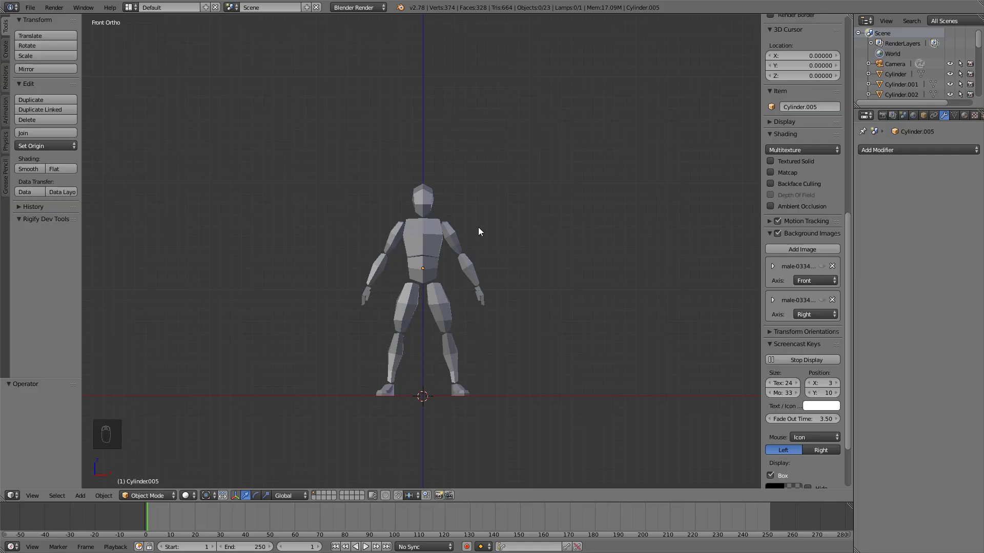
{"action": "middle_click_drag", "start_coordinate": [546, 329], "coordinate": [506, 316], "text": "shift"}
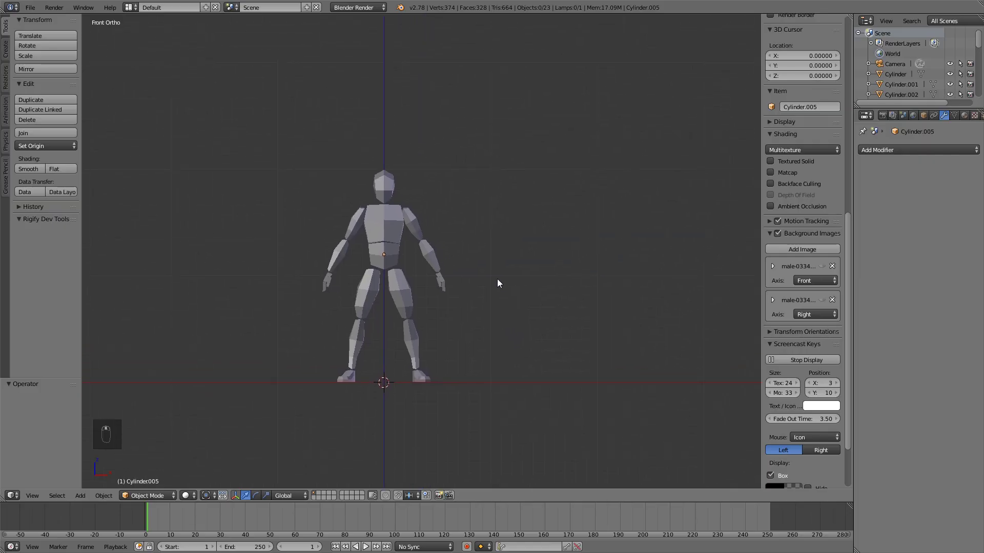
{"action": "middle_click_drag", "start_coordinate": [552, 239], "coordinate": [563, 231], "text": "shift"}
{"action": "key", "text": "shift+a"}
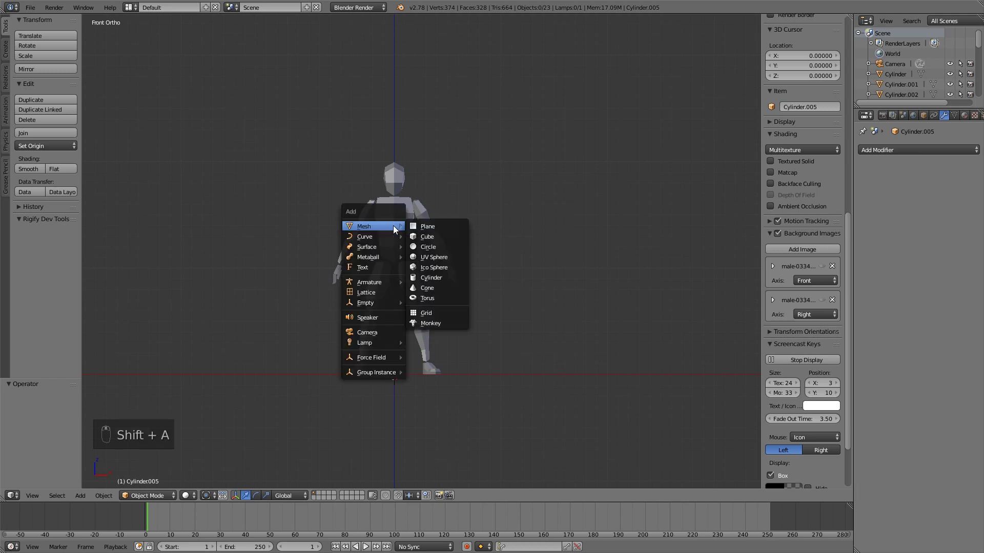
{"action": "mouse_move", "coordinate": [357, 285]}
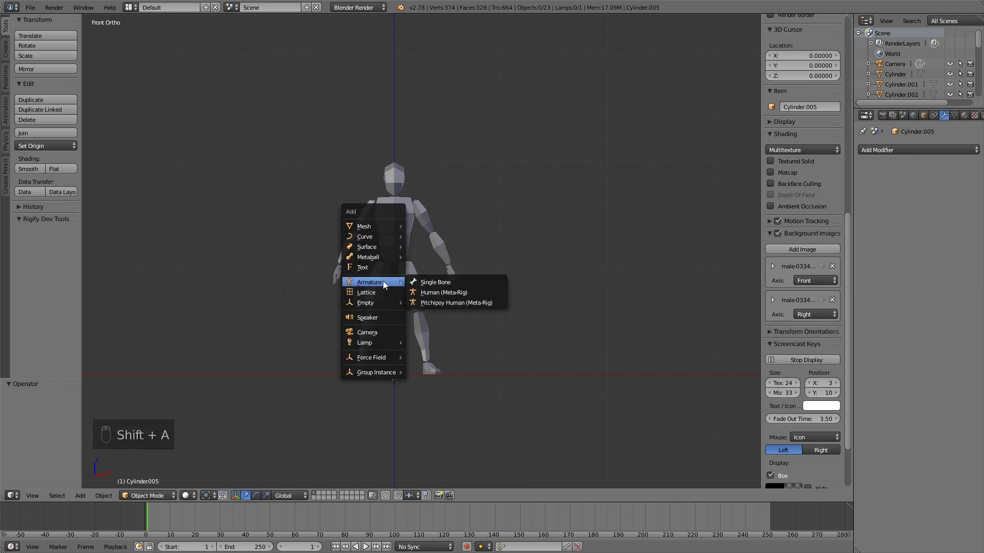
{"action": "left_click", "coordinate": [451, 294]}
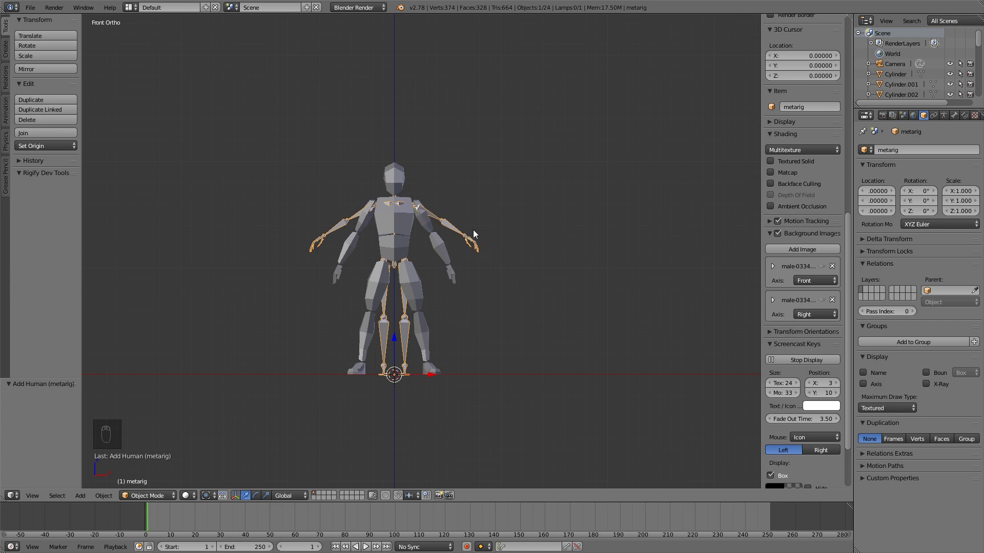
- Turn on X-Ray display for the metarig in its armature settings
{"action": "left_click", "coordinate": [954, 116]}
{"action": "left_click", "coordinate": [933, 115]}
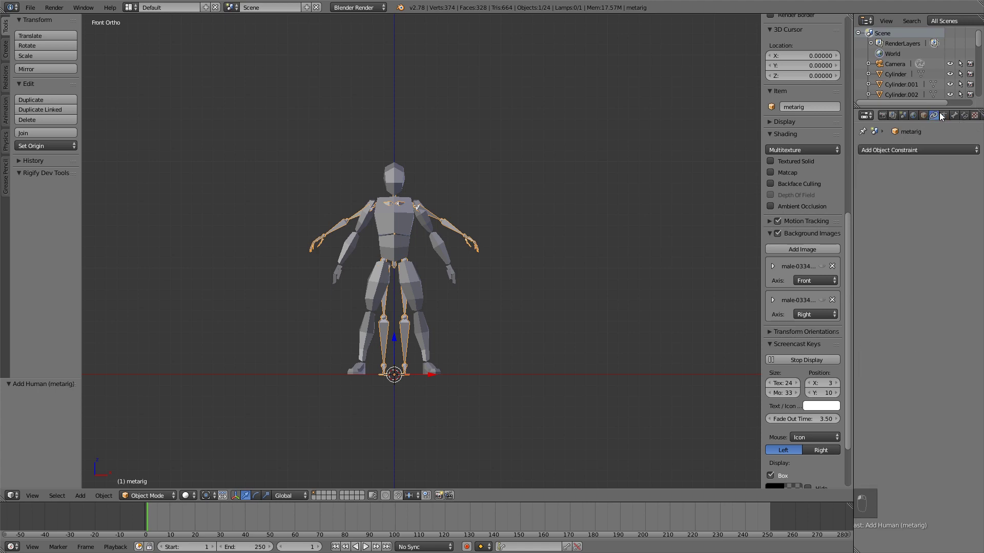
{"action": "left_click", "coordinate": [945, 115]}
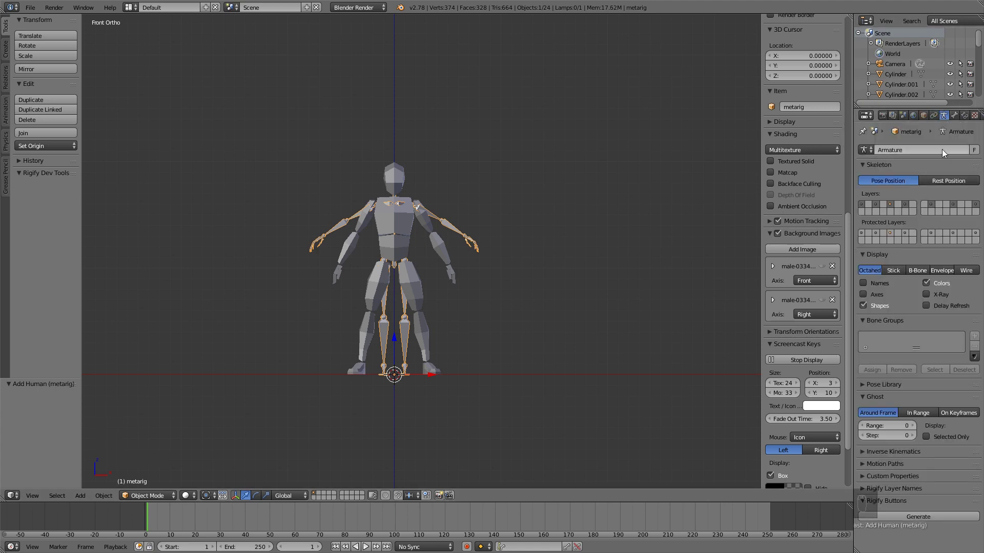
{"action": "left_click", "coordinate": [926, 295]}
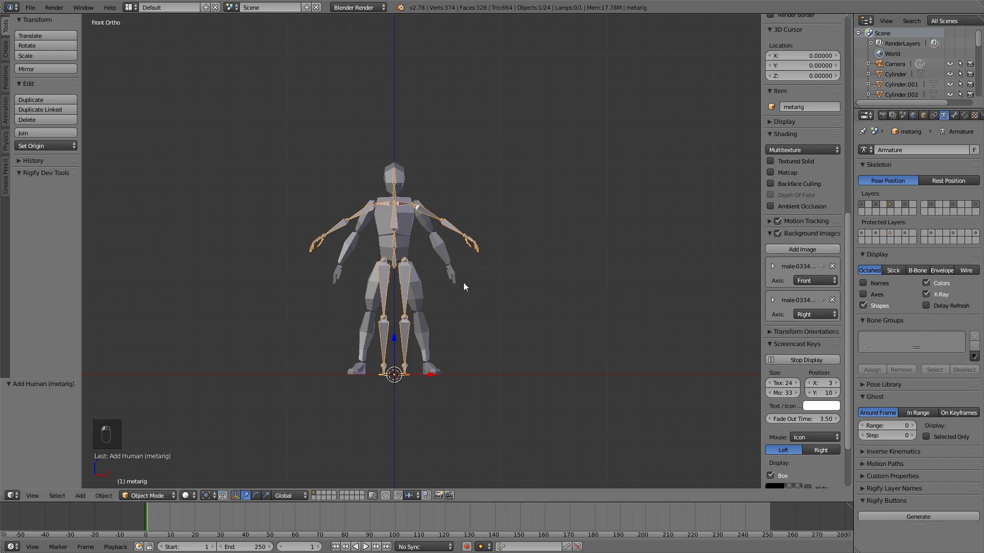
- Examine how the metarig's bones line up with the figure's limbs and torso, at an angle and from the front
{"action": "middle_click_drag", "start_coordinate": [532, 208], "coordinate": [551, 244]}
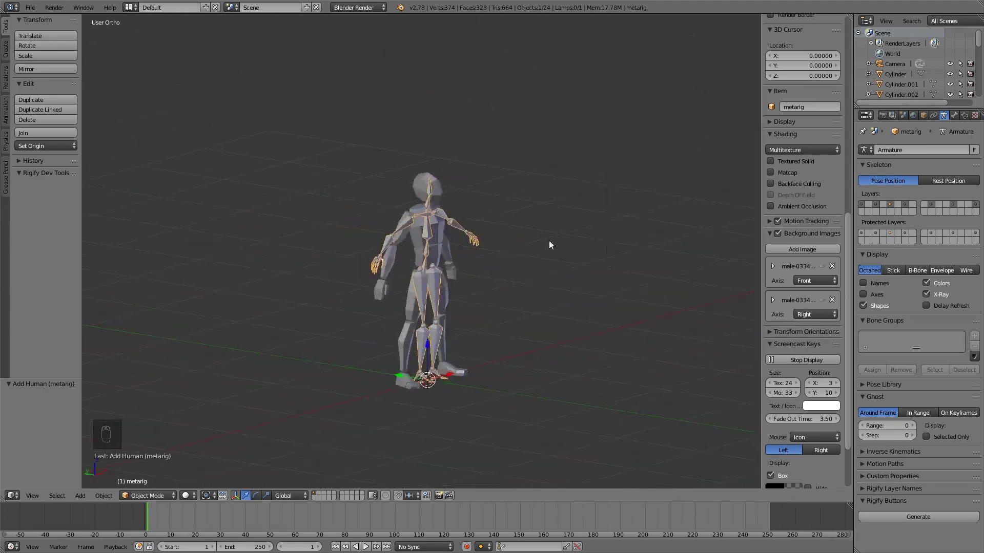
{"action": "middle_click_drag", "start_coordinate": [566, 170], "coordinate": [661, 128]}
{"action": "key", "text": "KP_1"}
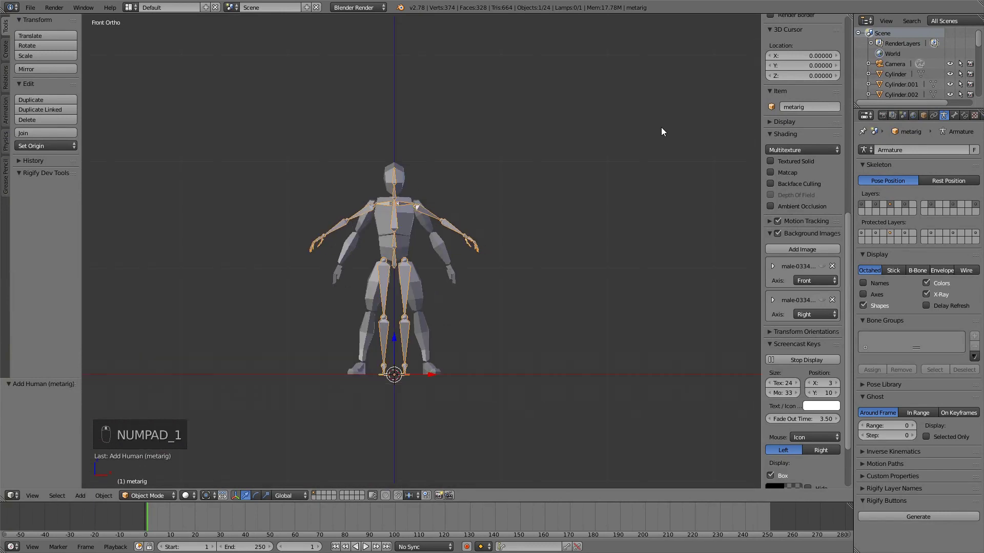
{"action": "scroll", "coordinate": [661, 128], "scroll_direction": "up", "scroll_amount": 3}
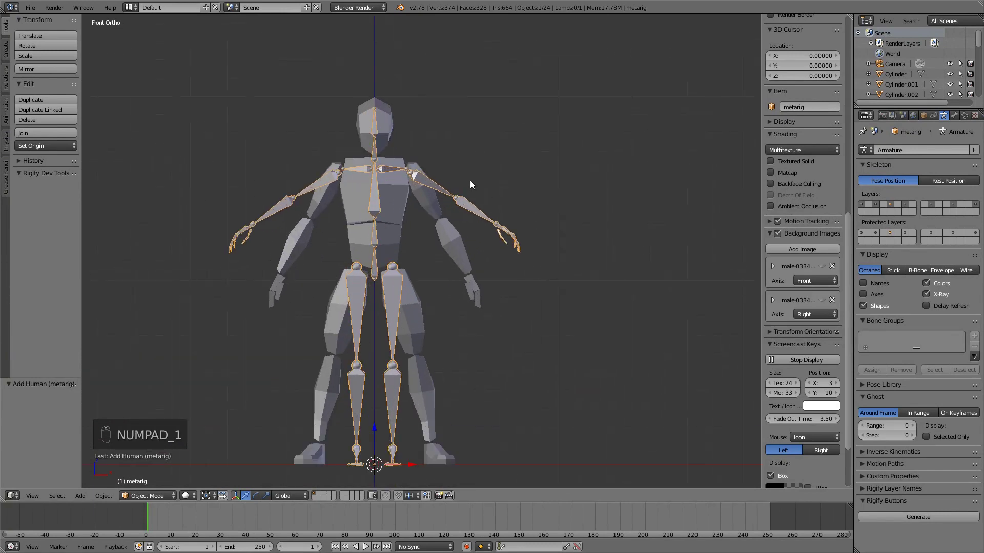
{"action": "middle_click_drag", "start_coordinate": [489, 212], "coordinate": [558, 142], "text": "shift"}
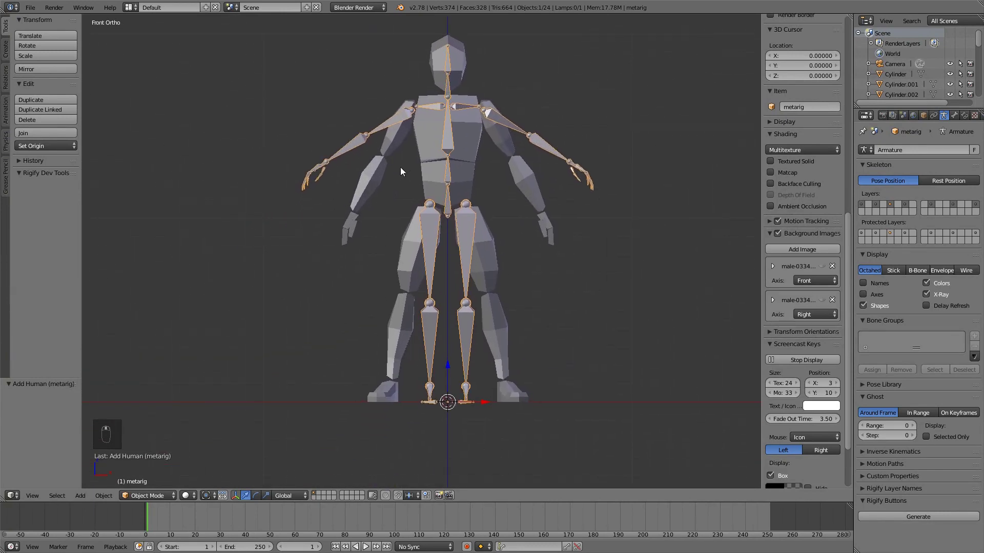
{"action": "scroll", "coordinate": [401, 167], "scroll_direction": "up", "scroll_amount": 3}
{"action": "scroll", "coordinate": [479, 229], "scroll_direction": "down", "scroll_amount": 1}
{"action": "scroll", "coordinate": [480, 273], "scroll_direction": "down", "scroll_amount": 2}
{"action": "scroll", "coordinate": [491, 150], "scroll_direction": "up", "scroll_amount": 2}
{"action": "scroll", "coordinate": [497, 211], "scroll_direction": "down", "scroll_amount": 1}
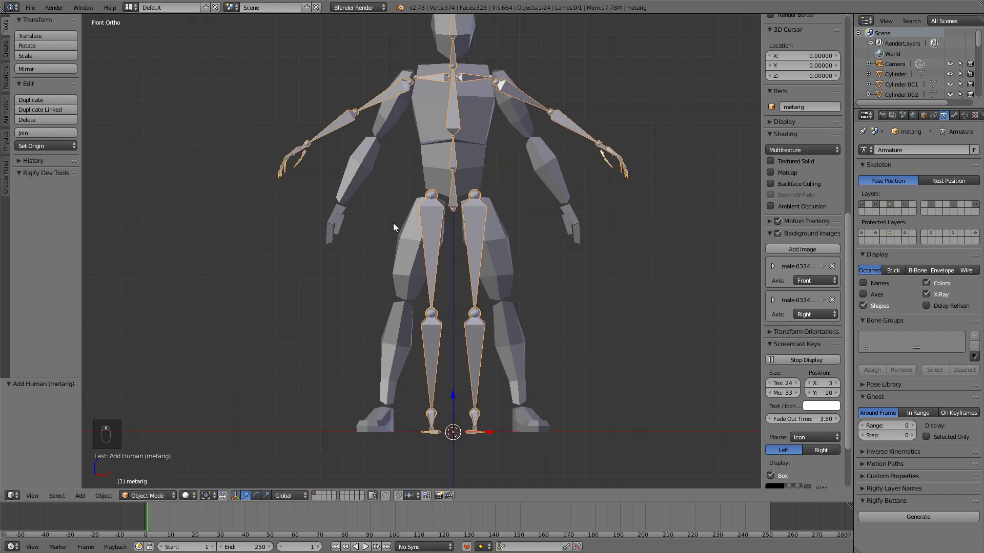
- Put the metarig in Edit Mode and enable X-Axis Mirror in the armature options
{"action": "key", "text": "Tab"}
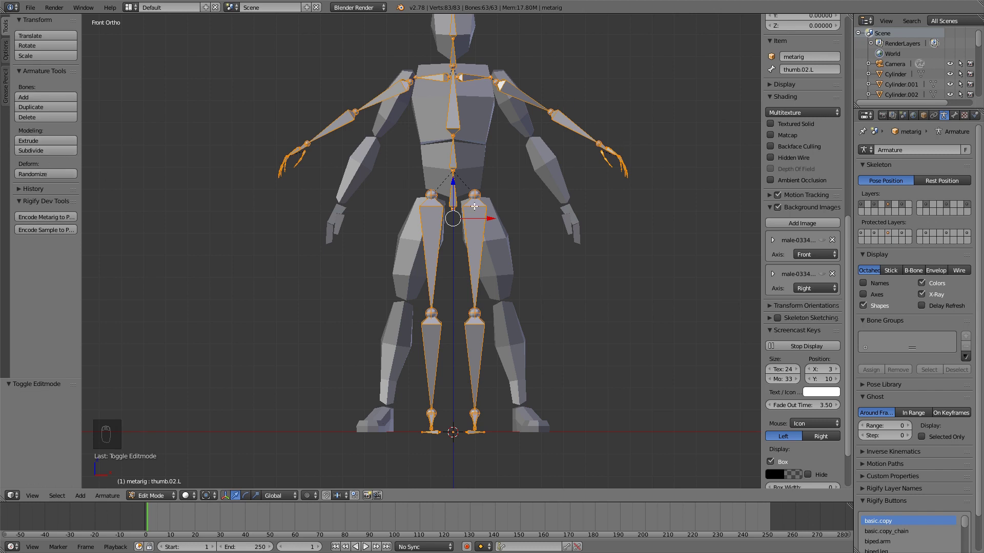
{"action": "left_click", "coordinate": [5, 50]}
{"action": "left_click", "coordinate": [20, 35]}
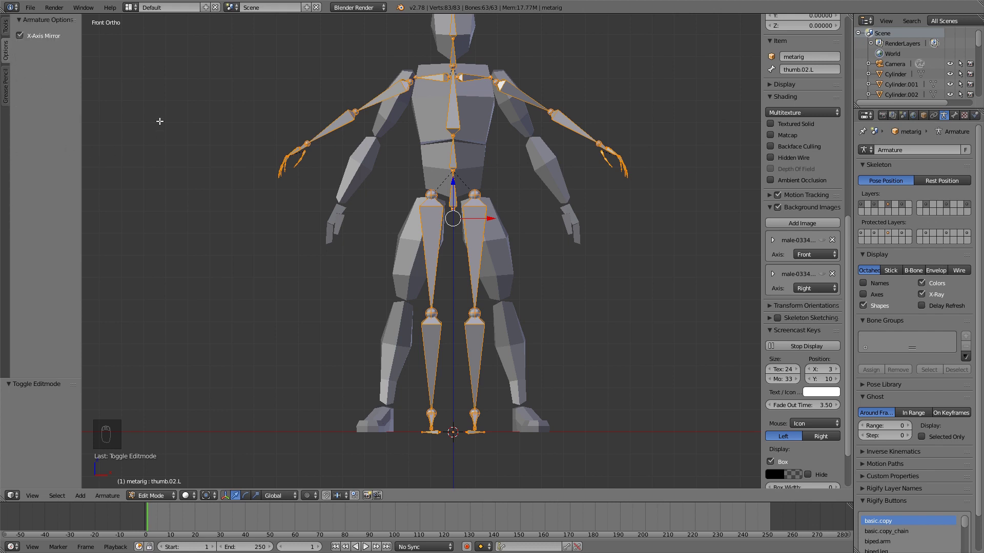
{"action": "key", "text": "t"}
{"action": "key", "text": "t"}
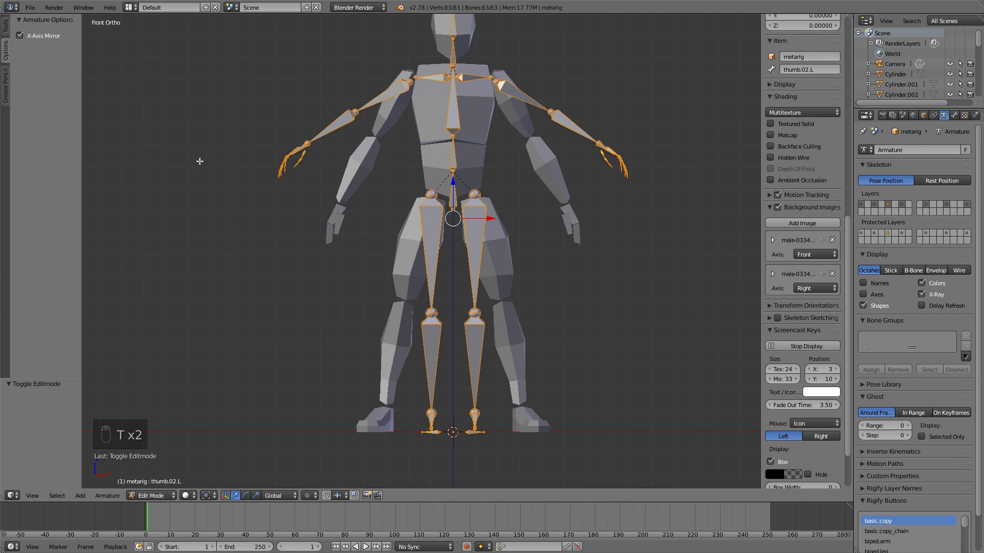
- Deselect all bones around the legs and switch the viewport to wireframe shading
{"action": "middle_click_drag", "start_coordinate": [416, 178], "coordinate": [416, 195], "text": "shift"}
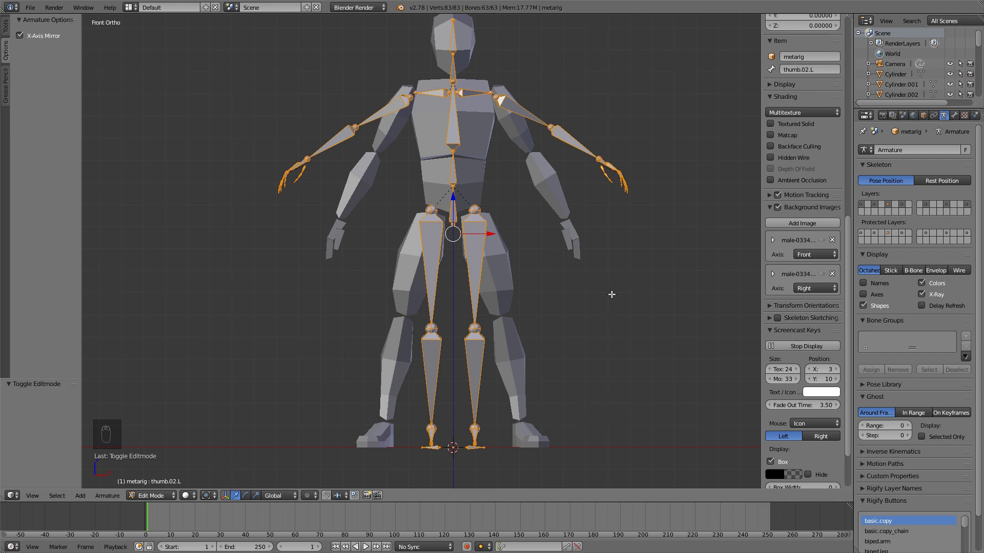
{"action": "scroll", "coordinate": [504, 265], "scroll_direction": "up", "scroll_amount": 3}
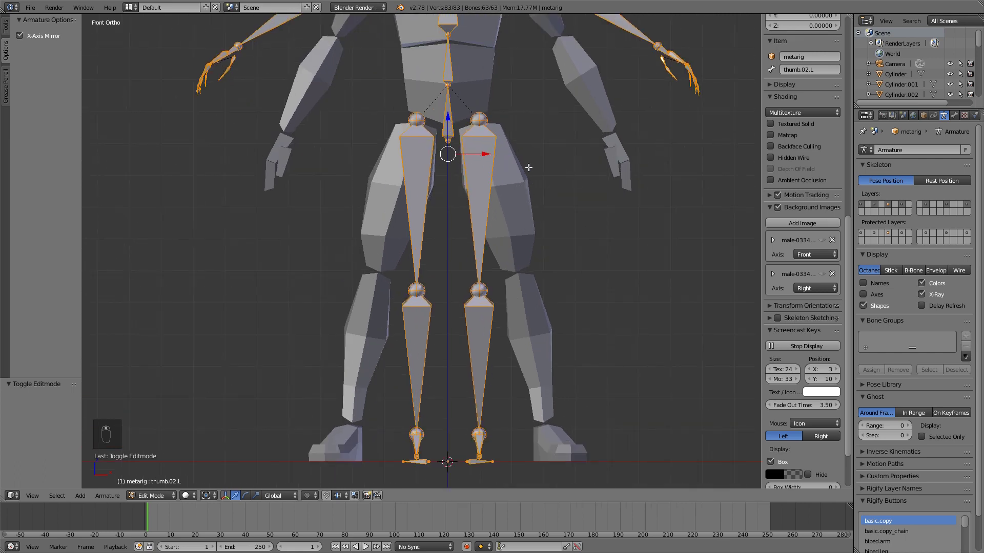
{"action": "scroll", "coordinate": [527, 166], "scroll_direction": "down", "scroll_amount": 1}
{"action": "middle_click_drag", "start_coordinate": [514, 84], "coordinate": [487, 32], "text": "shift"}
{"action": "middle_click_drag", "start_coordinate": [486, 201], "coordinate": [492, 249], "text": "shift"}
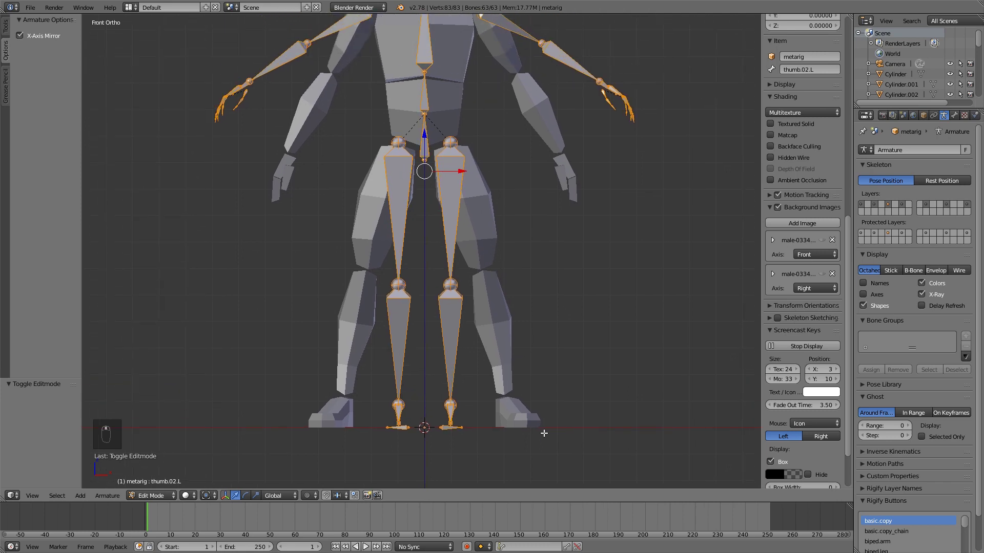
{"action": "middle_click_drag", "start_coordinate": [545, 430], "coordinate": [507, 306], "text": "shift"}
{"action": "key", "text": "a"}
{"action": "key", "text": "b"}
{"action": "left_click_drag", "start_coordinate": [393, 255], "coordinate": [469, 342]}
{"action": "key", "text": "z"}
- Box-select the left foot bones and move them about 0.213 outward along X into the foot mesh
{"action": "key", "text": "b"}
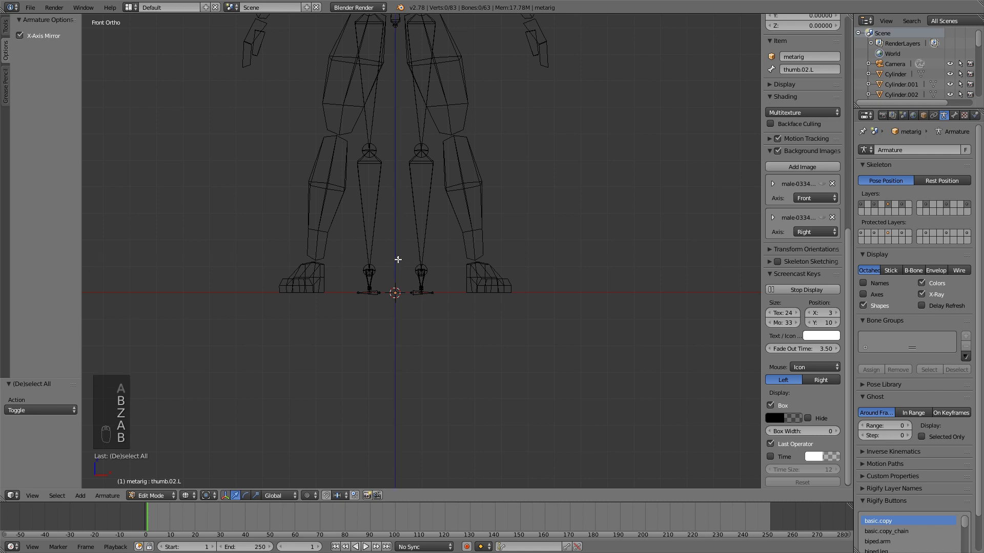
{"action": "left_click_drag", "start_coordinate": [395, 260], "coordinate": [485, 351]}
{"action": "key", "text": "g"}
{"action": "key", "text": "x"}
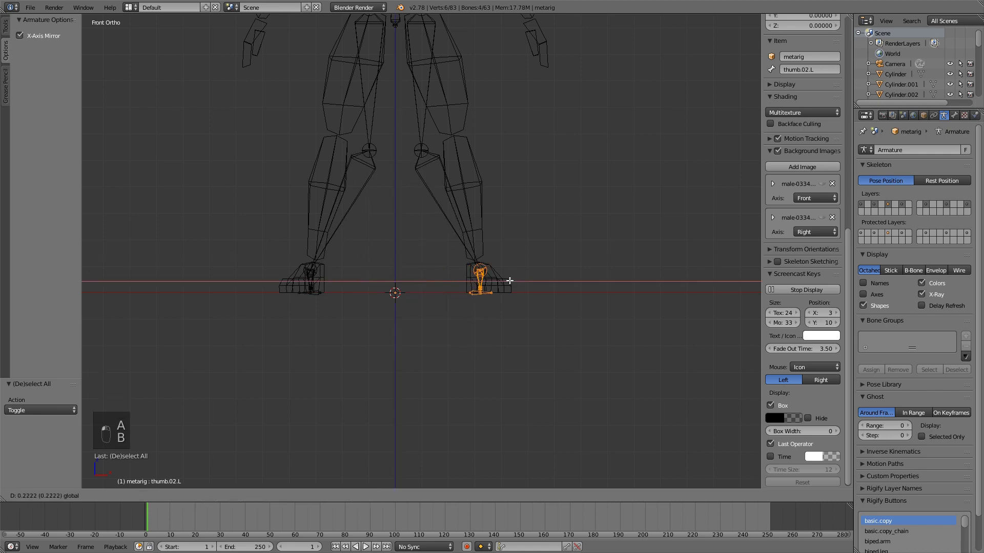
{"action": "left_click", "coordinate": [507, 280]}
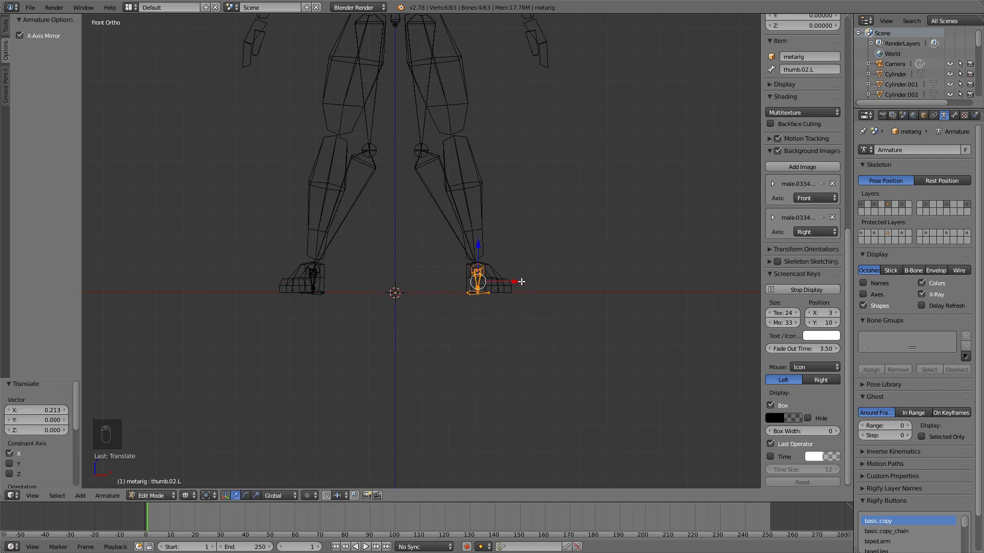
- Move the left knee joint about 0.128 outward and 0.064 up, and the left hip joint about 0.006 inward and 0.019 down
{"action": "middle_click_drag", "start_coordinate": [509, 194], "coordinate": [506, 296], "text": "shift"}
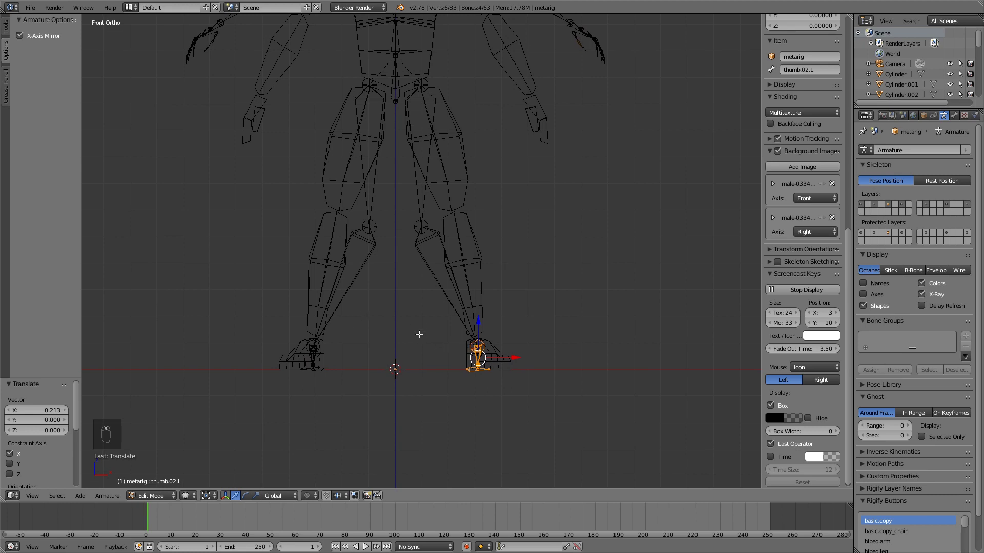
{"action": "right_click", "coordinate": [422, 226]}
{"action": "key", "text": "g"}
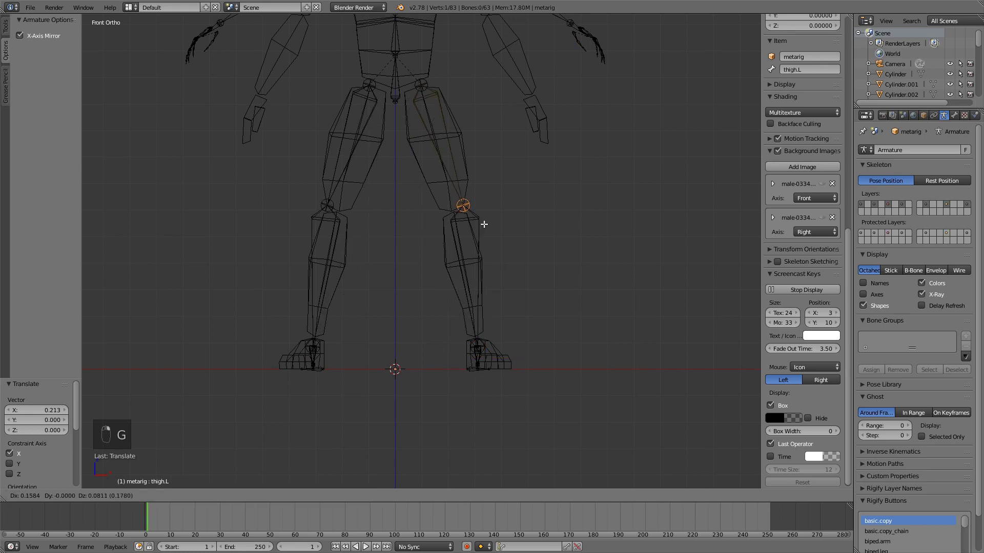
{"action": "left_click", "coordinate": [472, 221]}
{"action": "right_click", "coordinate": [420, 84]}
{"action": "key", "text": "g"}
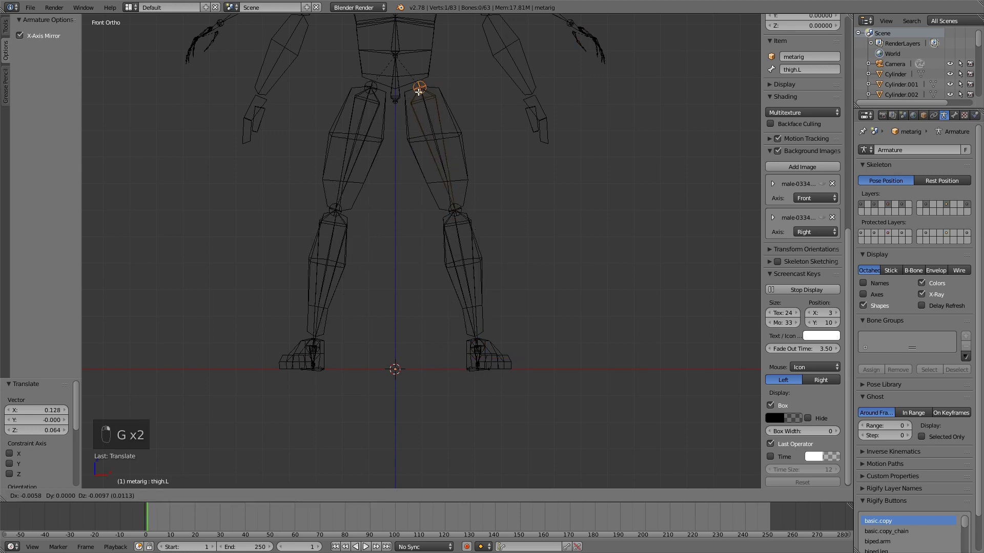
{"action": "left_click", "coordinate": [442, 96]}
- Move the spine joint at the waist down about 0.020 along Z to the gap between chest and abdomen
{"action": "middle_click_drag", "start_coordinate": [442, 96], "coordinate": [521, 261], "text": "shift"}
{"action": "scroll", "coordinate": [531, 198], "scroll_direction": "up", "scroll_amount": 2}
{"action": "middle_click_drag", "start_coordinate": [486, 163], "coordinate": [483, 189], "text": "shift"}
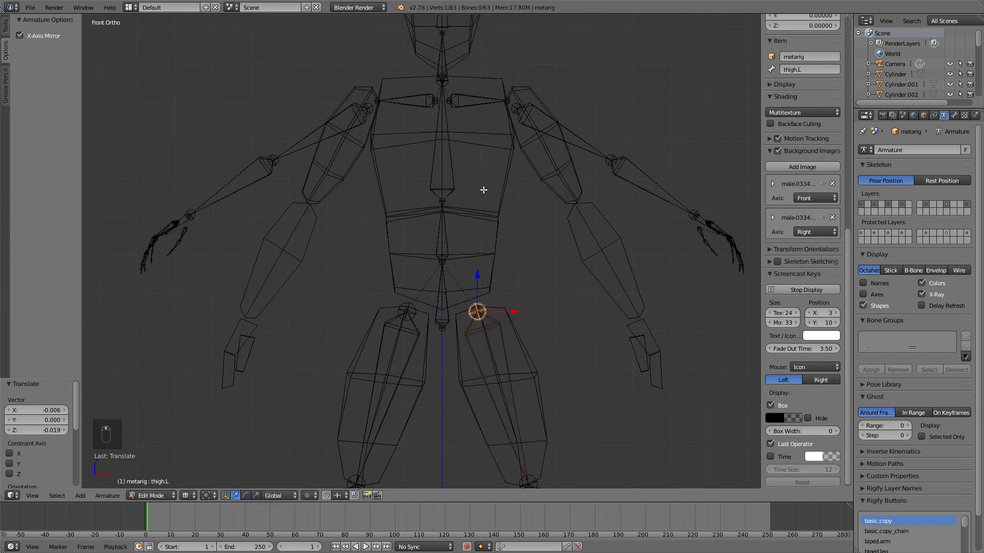
{"action": "scroll", "coordinate": [467, 218], "scroll_direction": "up", "scroll_amount": 1}
{"action": "right_click", "coordinate": [445, 193]}
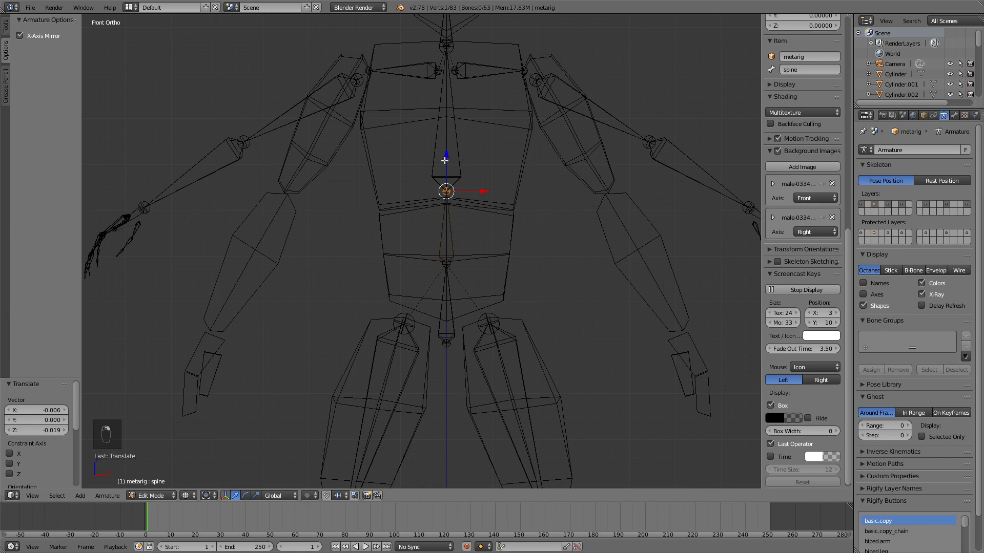
{"action": "key", "text": "g"}
{"action": "key", "text": "z"}
{"action": "left_click", "coordinate": [464, 196]}
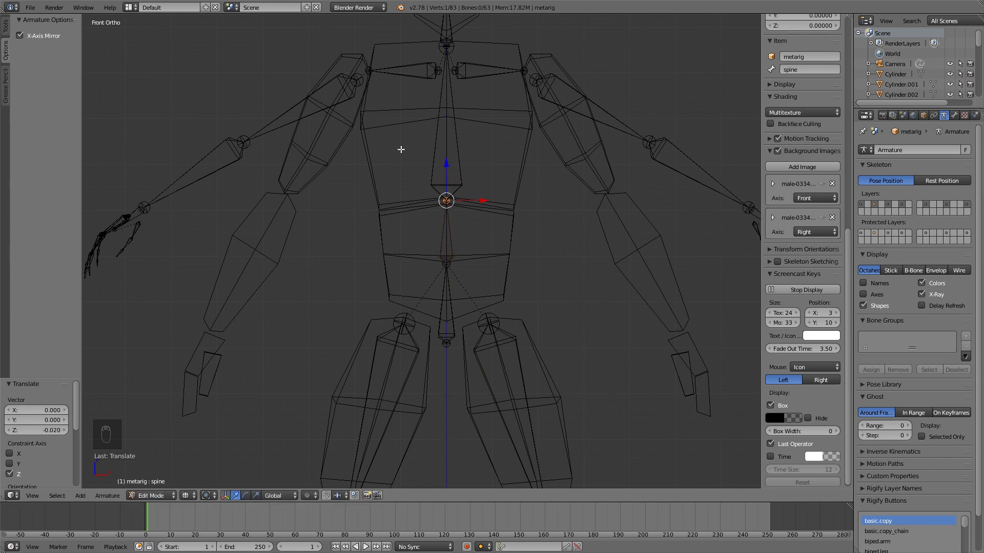
- Move the outer left shoulder joint, together with the head of the upper arm bone, up about 0.038
{"action": "middle_click_drag", "start_coordinate": [430, 110], "coordinate": [453, 150], "text": "shift"}
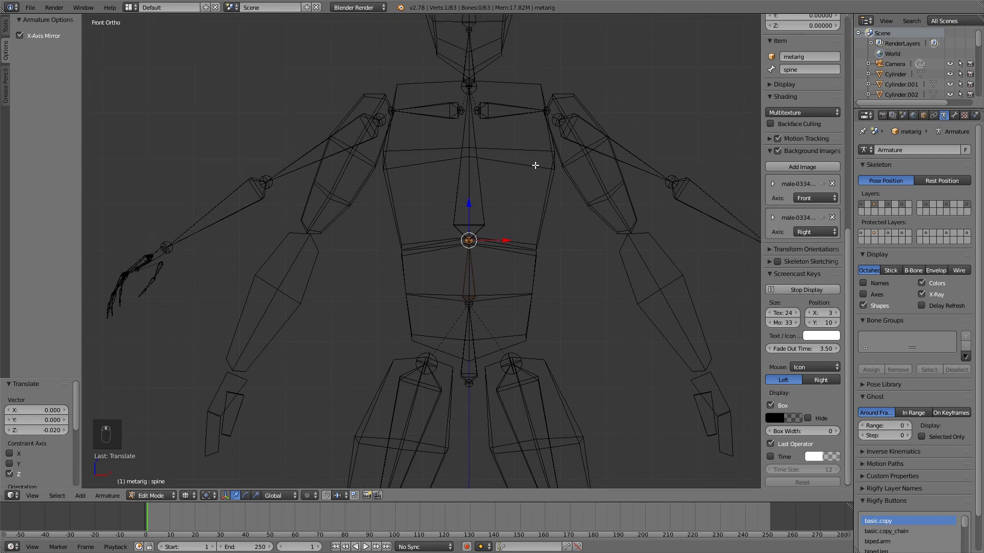
{"action": "middle_click_drag", "start_coordinate": [553, 149], "coordinate": [503, 126], "text": "shift"}
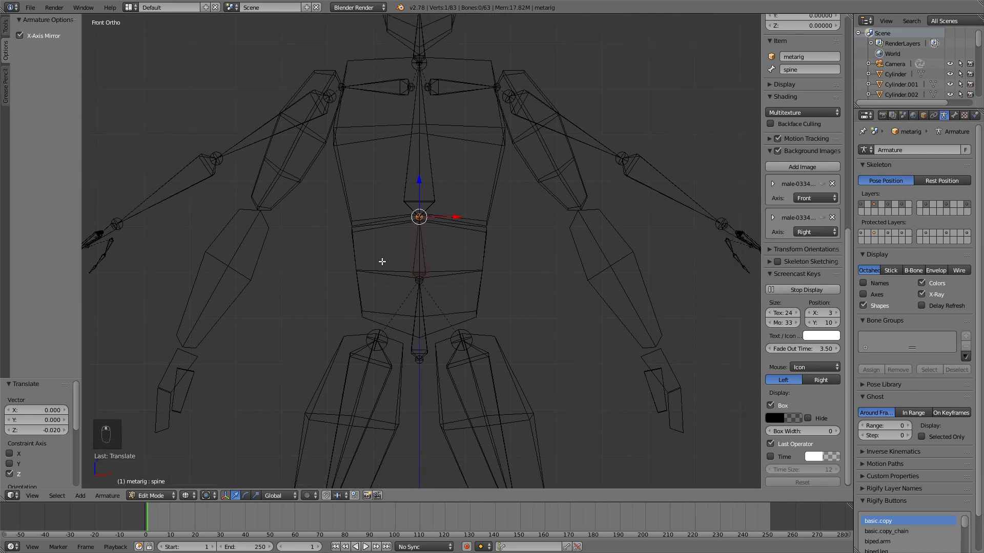
{"action": "middle_click_drag", "start_coordinate": [517, 266], "coordinate": [469, 105], "text": "shift"}
{"action": "middle_click_drag", "start_coordinate": [439, 76], "coordinate": [492, 281], "text": "shift"}
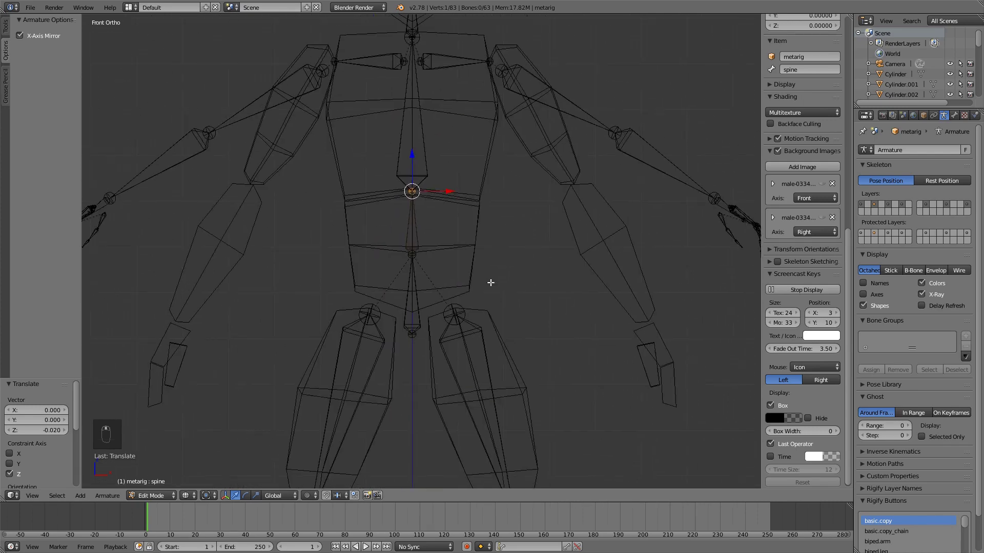
{"action": "middle_click_drag", "start_coordinate": [499, 141], "coordinate": [495, 179], "text": "shift"}
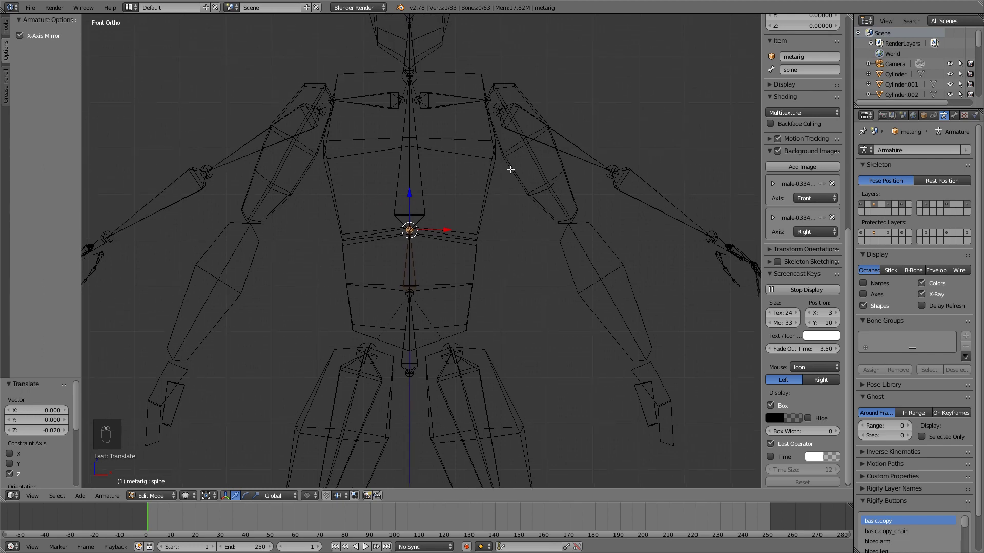
{"action": "right_click", "coordinate": [497, 107]}
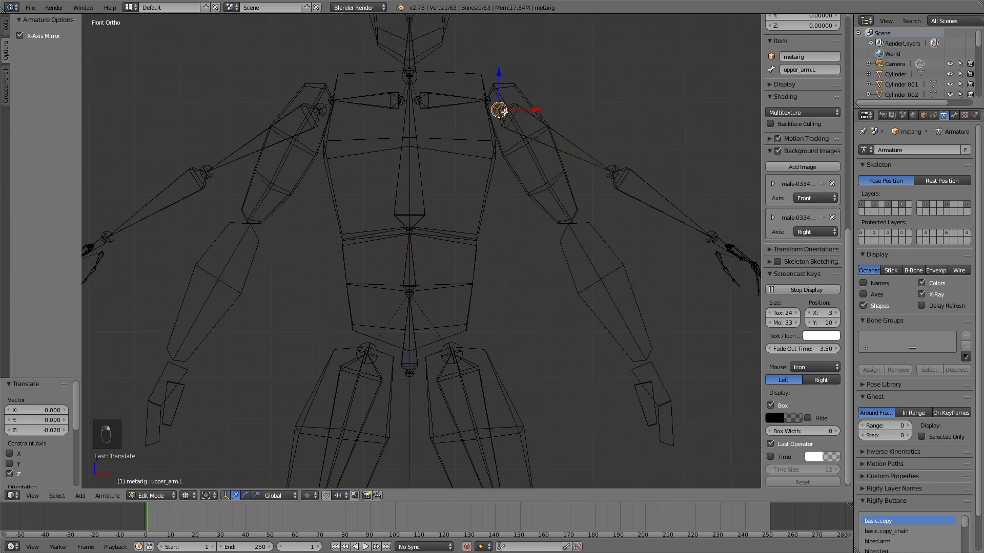
{"action": "key", "text": "g"}
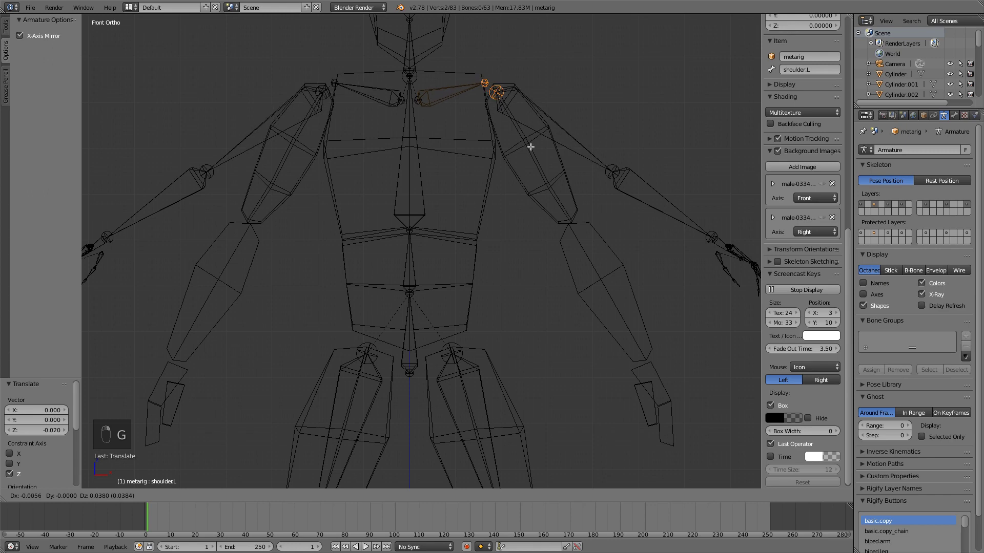
{"action": "left_click", "coordinate": [530, 147]}
- Box-select the neck base and both inner shoulder joints, raise them slightly toward the top of the chest, and deselect everything
{"action": "key", "text": "a"}
{"action": "key", "text": "b"}
{"action": "left_click_drag", "start_coordinate": [373, 69], "coordinate": [422, 105]}
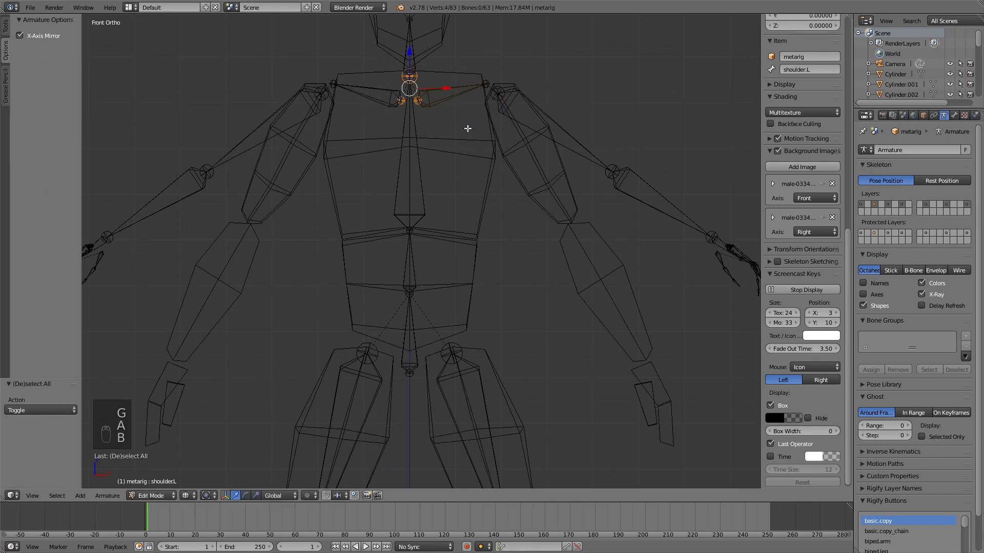
{"action": "key", "text": "g"}
{"action": "left_click", "coordinate": [411, 51]}
{"action": "key", "text": "a"}
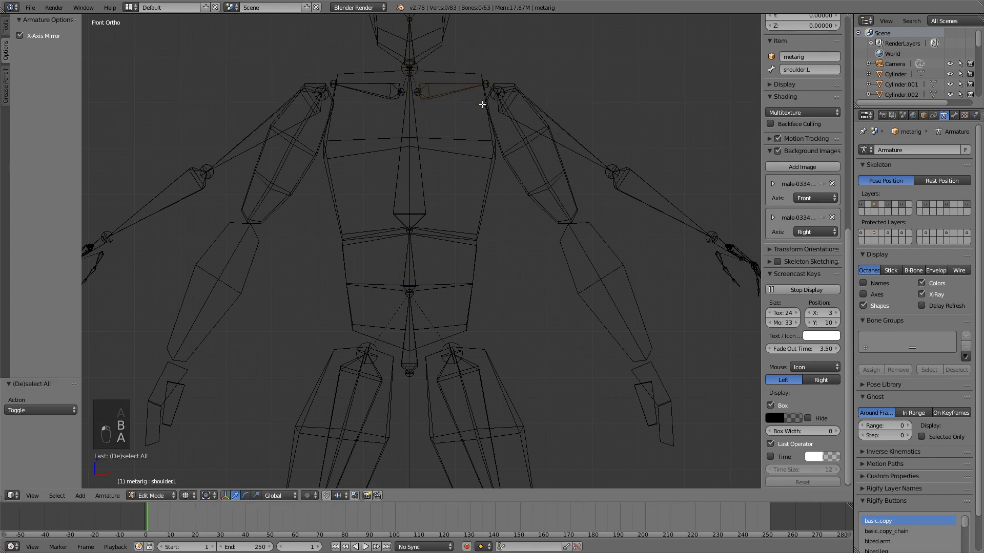
- Box-select the left elbow joint and move it into the elbow gap between the upper arm and forearm meshes
{"action": "middle_click_drag", "start_coordinate": [571, 182], "coordinate": [477, 124], "text": "shift"}
{"action": "key", "text": "b"}
{"action": "key", "text": "g"}
{"action": "left_click_drag", "start_coordinate": [497, 77], "coordinate": [686, 251]}
{"action": "left_click", "coordinate": [486, 218]}
- Box-select the left wrist, hand and finger bones and rotate them
{"action": "key", "text": "a"}
{"action": "key", "text": "b"}
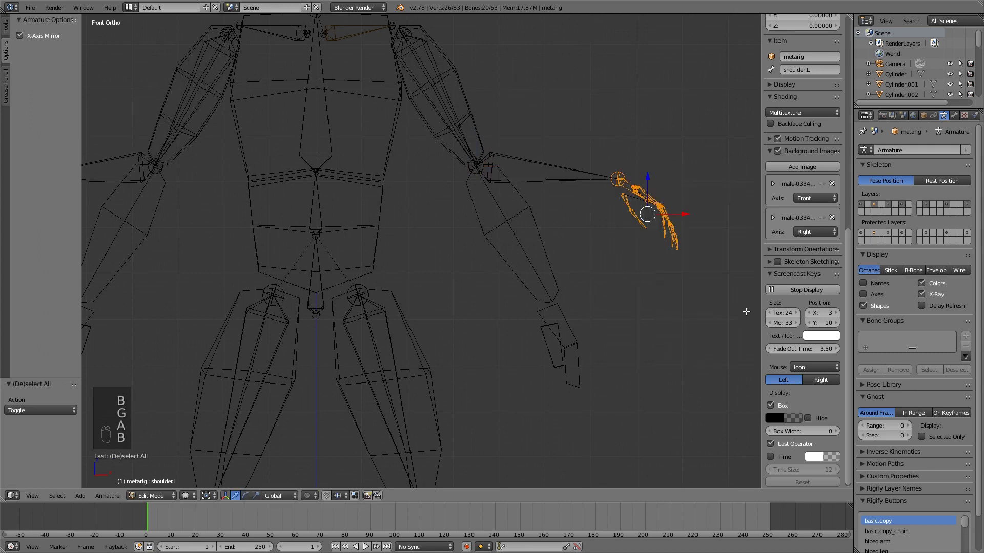
{"action": "key", "text": "r"}
{"action": "left_click", "coordinate": [666, 226]}
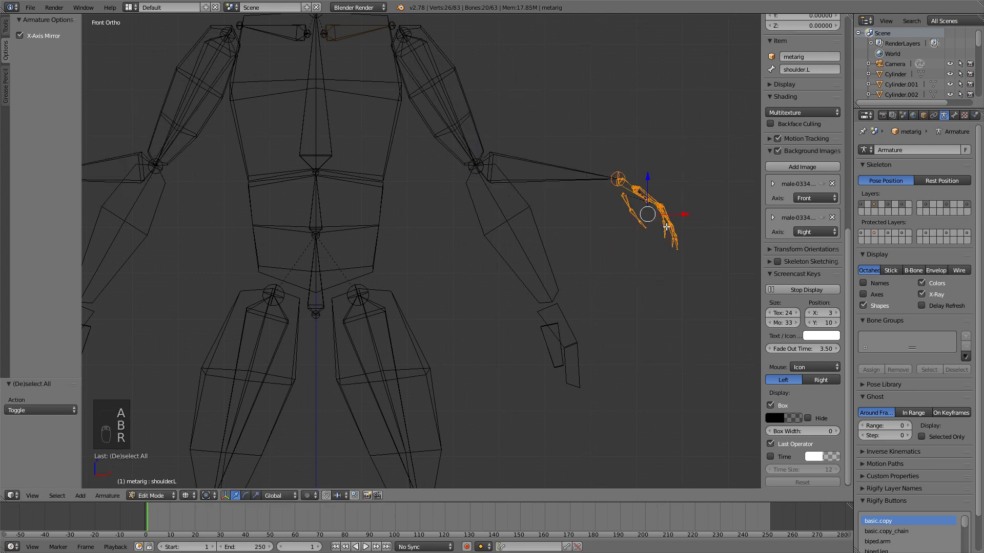
- Rotate and move the selected left hand bones so they start at the wrist and lie inside the hand mesh
{"action": "key", "text": "r"}
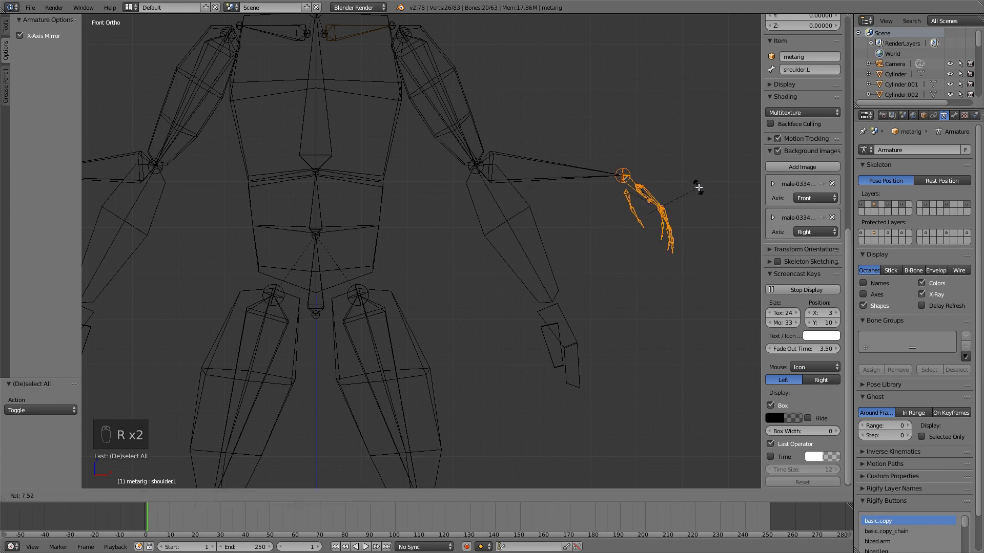
{"action": "left_click", "coordinate": [701, 193]}
{"action": "key", "text": "g"}
{"action": "left_click", "coordinate": [628, 330]}
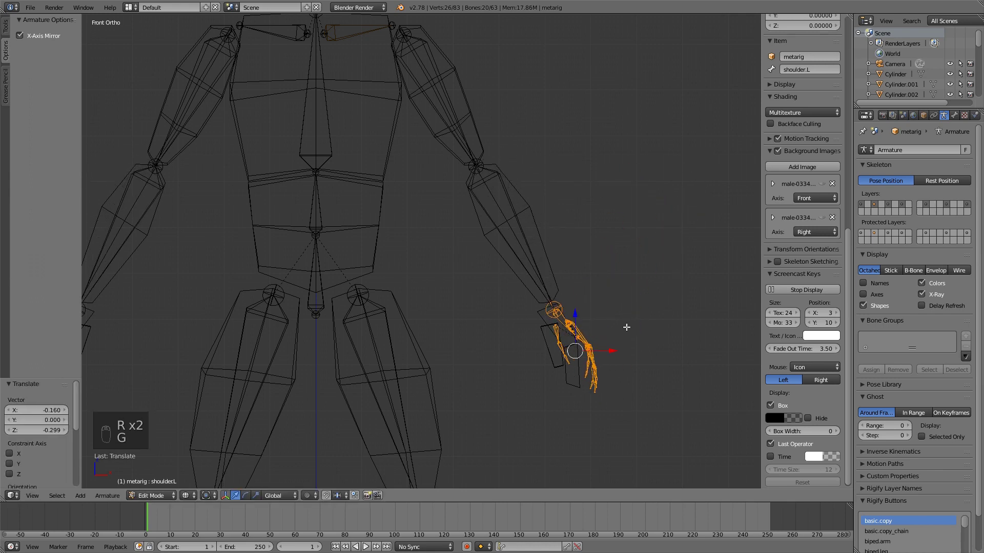
{"action": "key", "text": "r"}
{"action": "left_click", "coordinate": [673, 308]}
{"action": "key", "text": "g"}
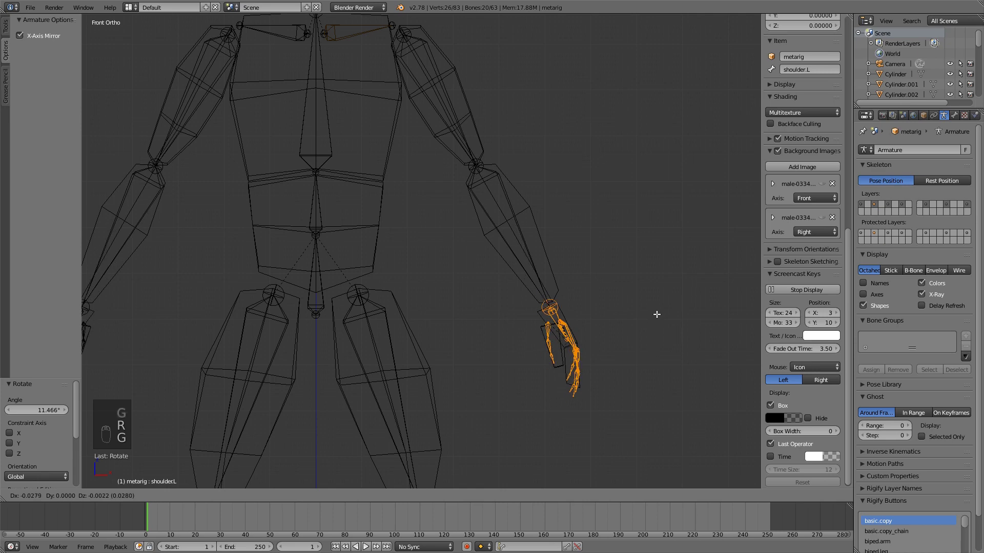
{"action": "left_click", "coordinate": [660, 316]}
{"action": "key", "text": "a"}
- In the right side view, move the toe.L bone's tip about -0.011 along Y to the front of the foot mesh
{"action": "scroll", "coordinate": [525, 262], "scroll_direction": "down", "scroll_amount": 4}
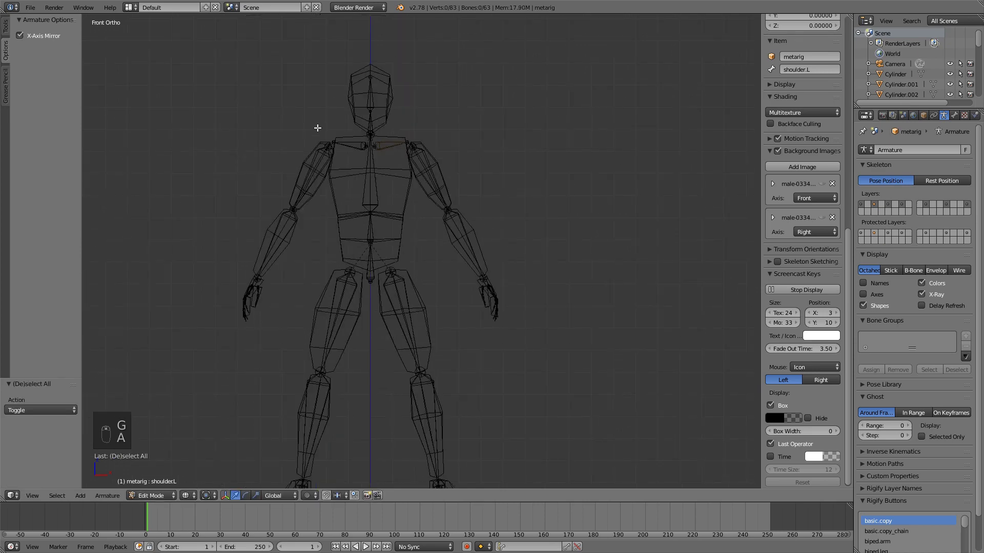
{"action": "middle_click_drag", "start_coordinate": [389, 162], "coordinate": [453, 203], "text": "shift"}
{"action": "scroll", "coordinate": [538, 175], "scroll_direction": "down", "scroll_amount": 2}
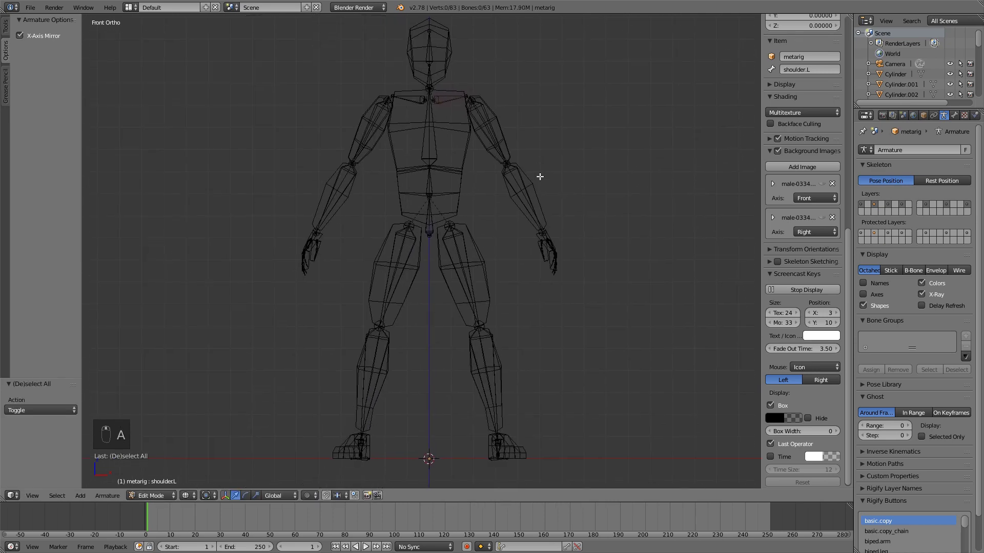
{"action": "key", "text": "KP_3"}
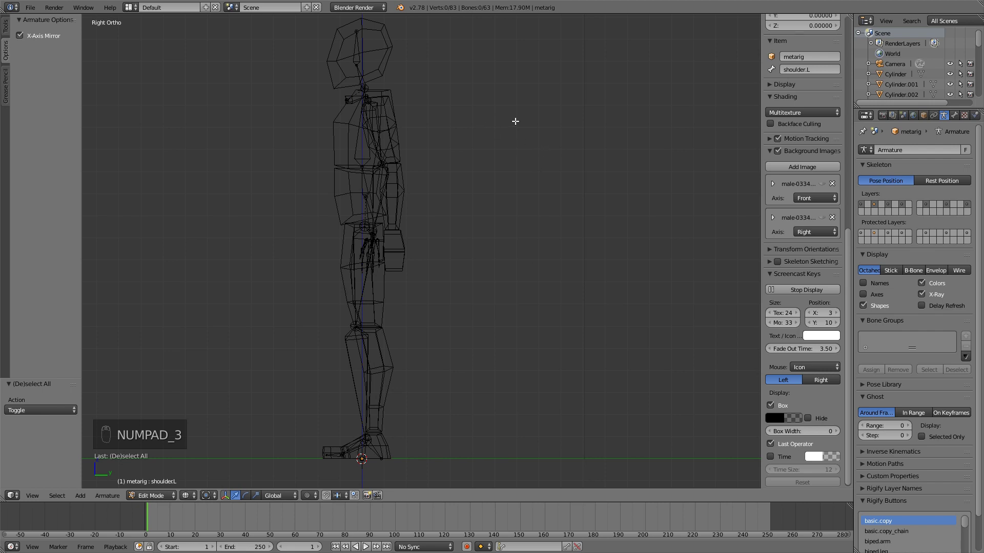
{"action": "middle_click_drag", "start_coordinate": [465, 273], "coordinate": [546, 94], "text": "shift"}
{"action": "scroll", "coordinate": [540, 257], "scroll_direction": "up", "scroll_amount": 5}
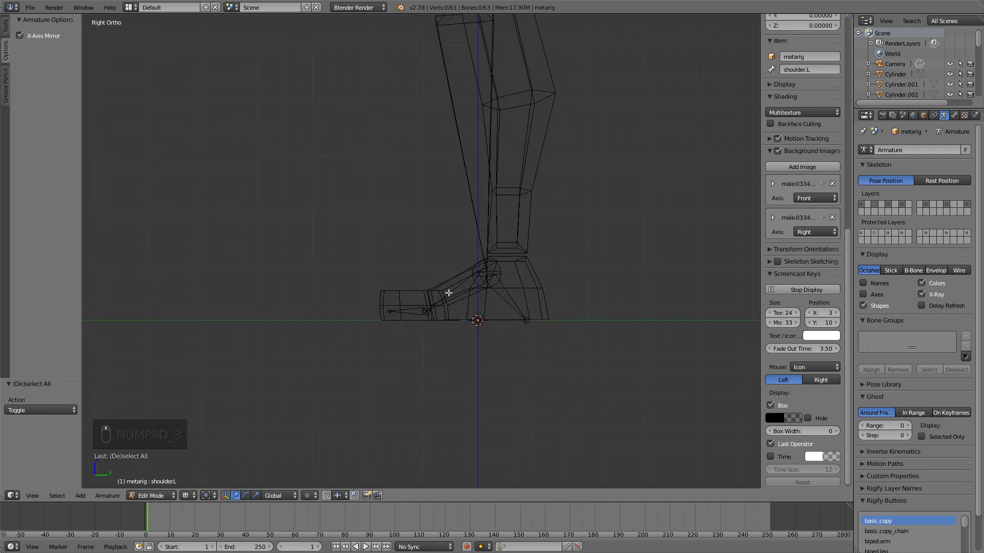
{"action": "scroll", "coordinate": [454, 302], "scroll_direction": "up", "scroll_amount": 3}
{"action": "right_click", "coordinate": [399, 367]}
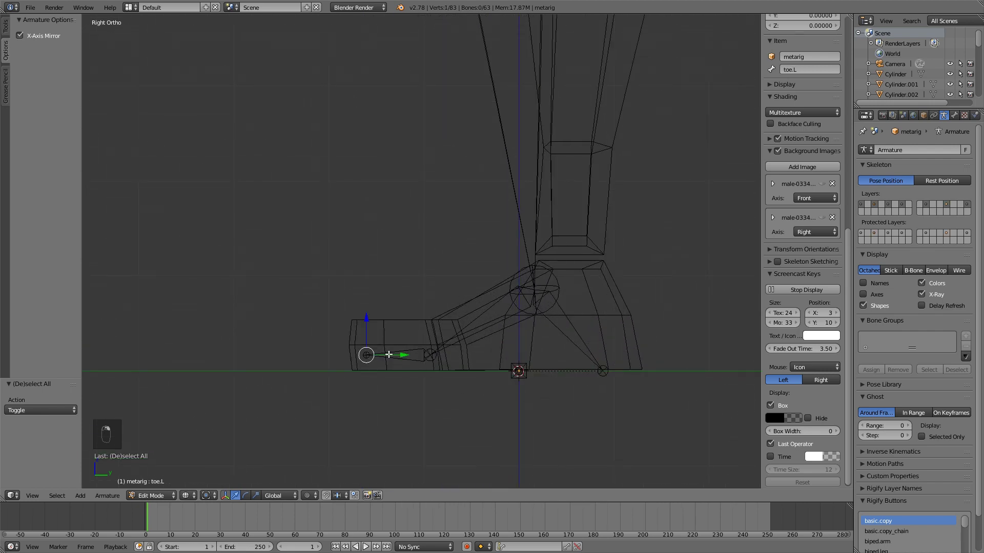
{"action": "left_click_drag", "start_coordinate": [389, 354], "coordinate": [387, 351]}
- Move the heel.L bone's end backward along Y to the back edge of the foot mesh
{"action": "right_click", "coordinate": [638, 380]}
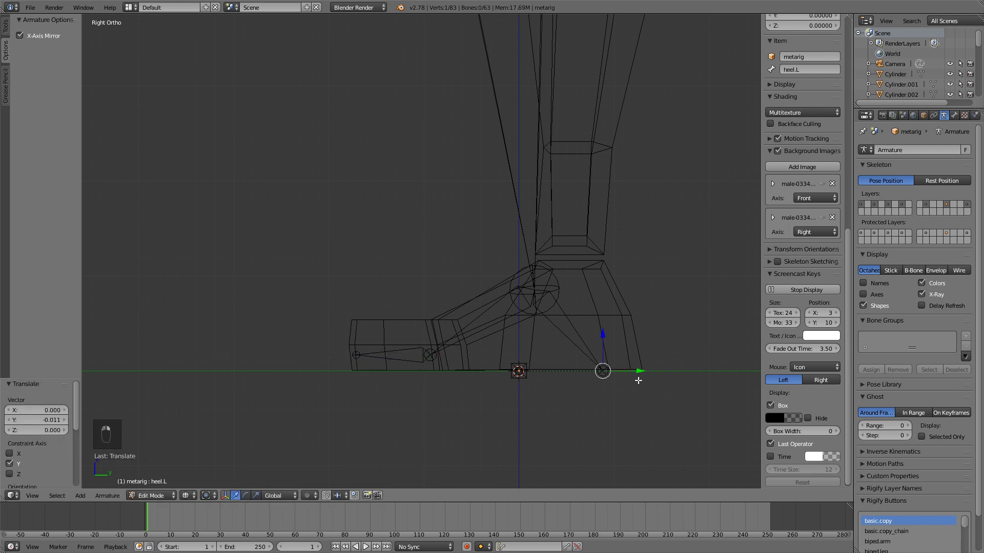
{"action": "left_click_drag", "start_coordinate": [646, 371], "coordinate": [667, 365]}
{"action": "key", "text": "a"}
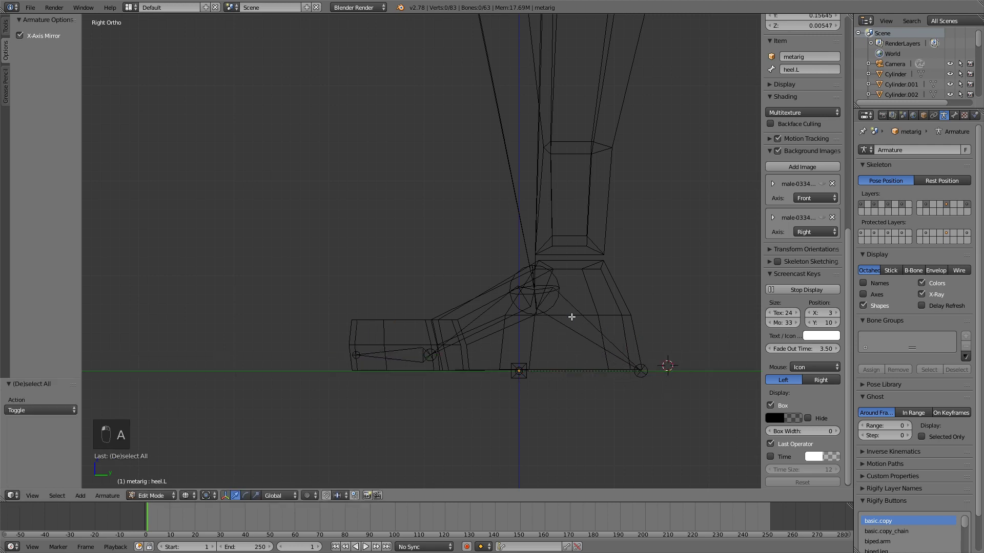
- Move the ankle joint of shin.L about 0.035 along Y and about 0.012 along Z to centre it in the ankle
{"action": "right_click", "coordinate": [563, 285]}
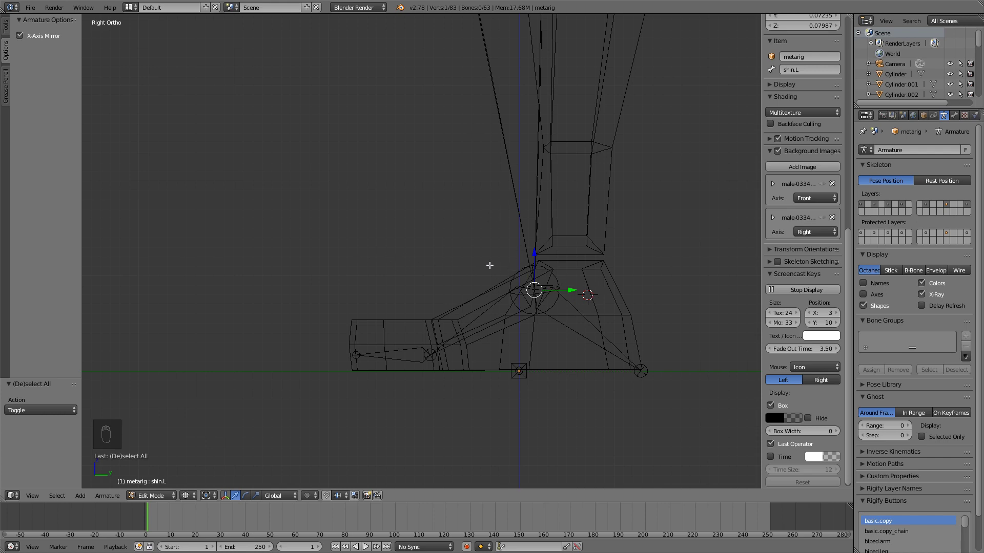
{"action": "middle_click_drag", "start_coordinate": [537, 237], "coordinate": [674, 324]}
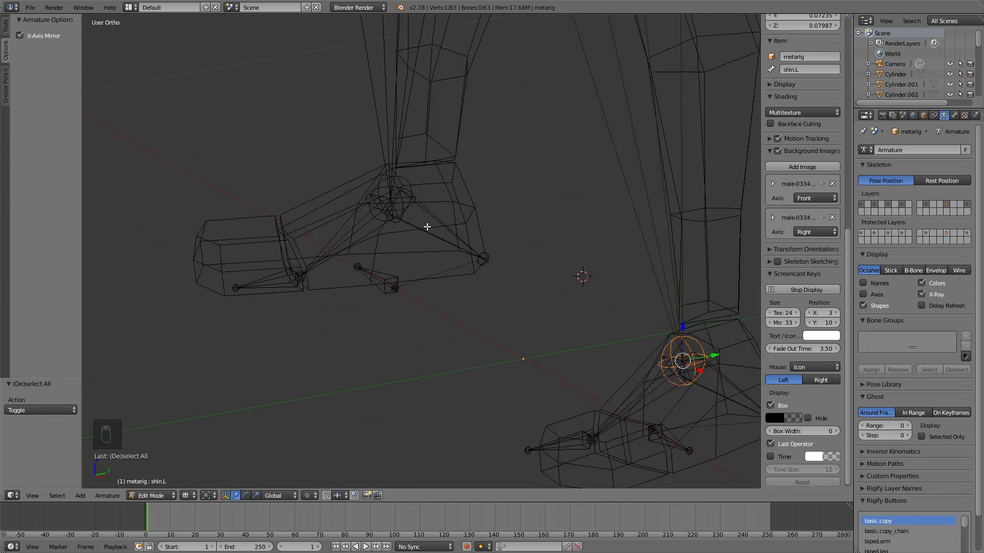
{"action": "mouse_move", "coordinate": [427, 226]}
{"action": "middle_mouse_down"}
{"action": "mouse_move", "coordinate": [397, 210]}
{"action": "mouse_move", "coordinate": [441, 231]}
{"action": "middle_mouse_up"}
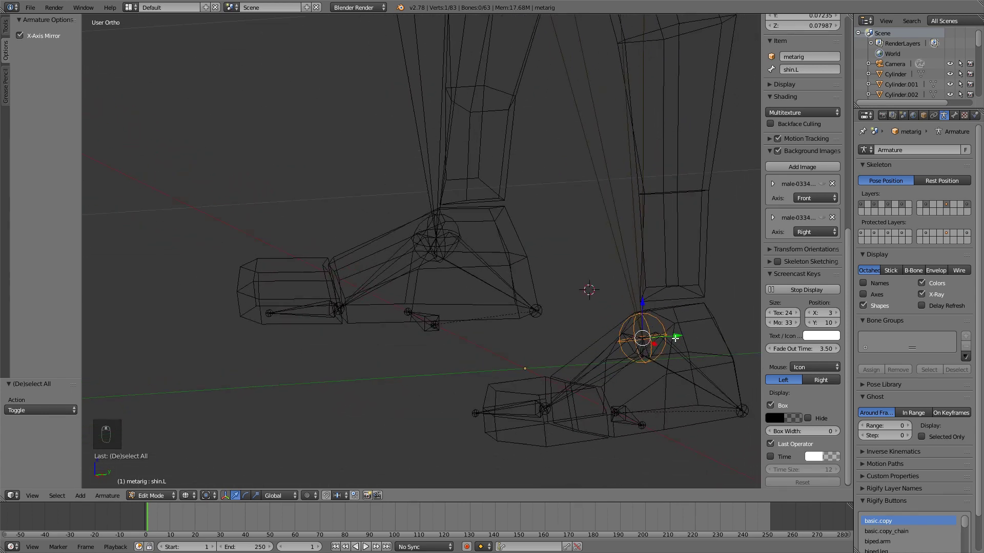
{"action": "middle_click_drag", "start_coordinate": [675, 338], "coordinate": [720, 322]}
{"action": "key", "text": "KP_3"}
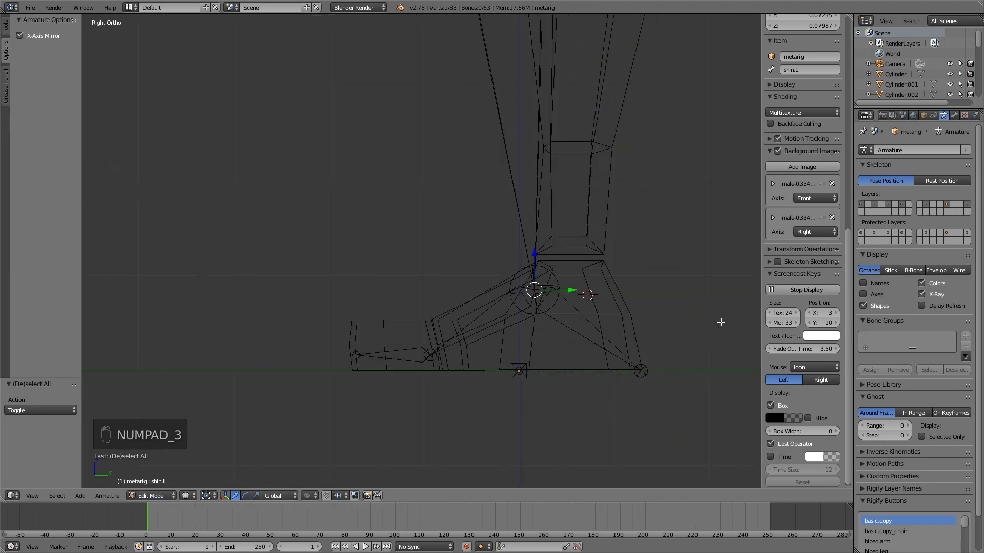
{"action": "scroll", "coordinate": [533, 201], "scroll_direction": "up", "scroll_amount": 4}
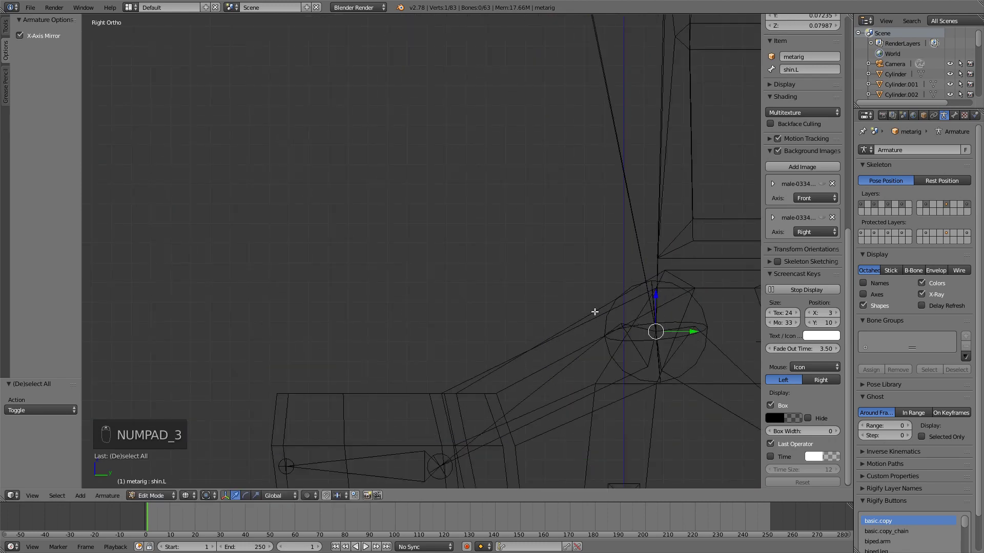
{"action": "middle_click_drag", "start_coordinate": [636, 327], "coordinate": [518, 283], "text": "shift"}
{"action": "left_click_drag", "start_coordinate": [570, 290], "coordinate": [639, 291]}
{"action": "middle_click_drag", "start_coordinate": [653, 273], "coordinate": [614, 305], "text": "shift"}
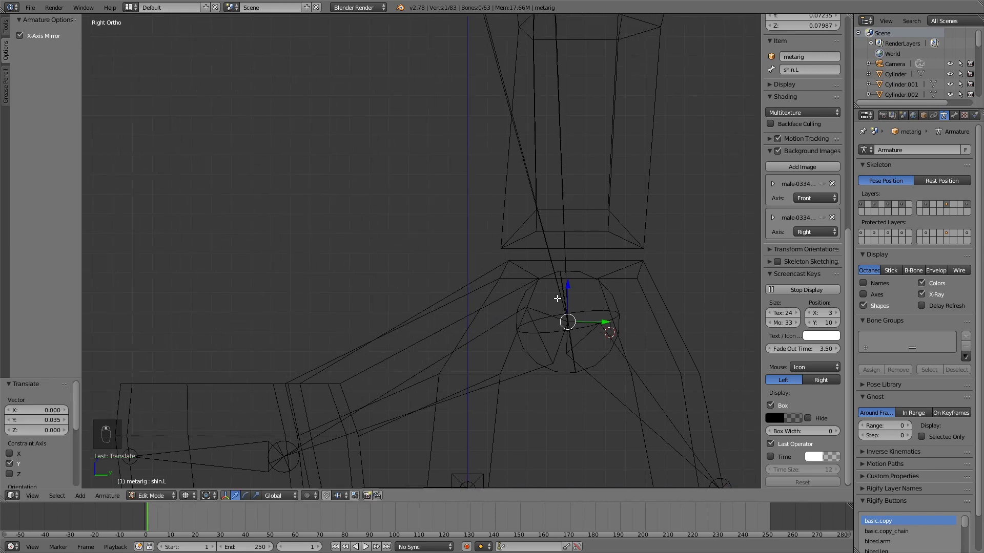
{"action": "left_click_drag", "start_coordinate": [568, 287], "coordinate": [578, 263]}
- Move the knee joint at the end of thigh.L backward about 0.03 in total along Y
{"action": "scroll", "coordinate": [523, 200], "scroll_direction": "down", "scroll_amount": 4}
{"action": "middle_click_drag", "start_coordinate": [543, 131], "coordinate": [548, 220], "text": "shift"}
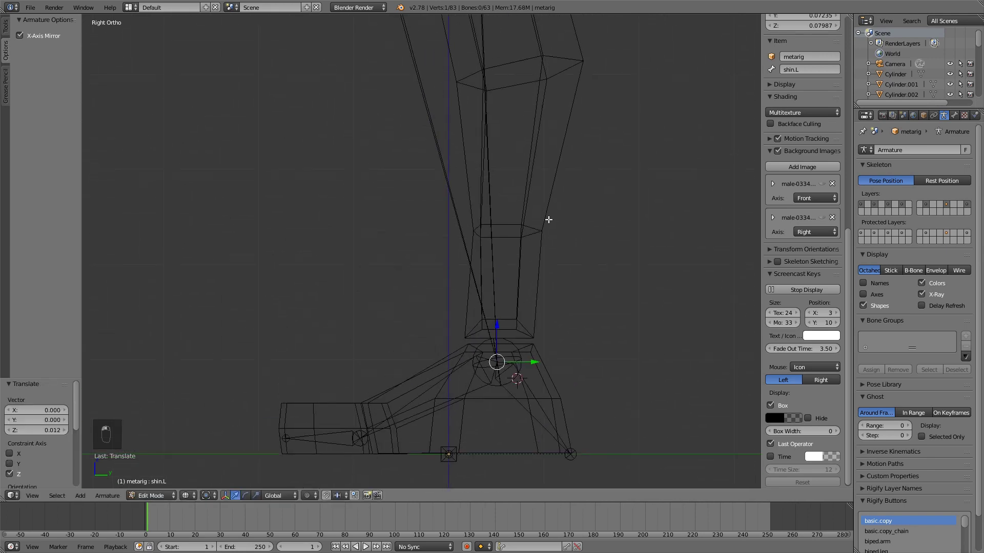
{"action": "scroll", "coordinate": [509, 180], "scroll_direction": "down", "scroll_amount": 3}
{"action": "scroll", "coordinate": [545, 218], "scroll_direction": "up", "scroll_amount": 2}
{"action": "middle_click_drag", "start_coordinate": [524, 101], "coordinate": [518, 143], "text": "shift"}
{"action": "scroll", "coordinate": [480, 112], "scroll_direction": "down", "scroll_amount": 3}
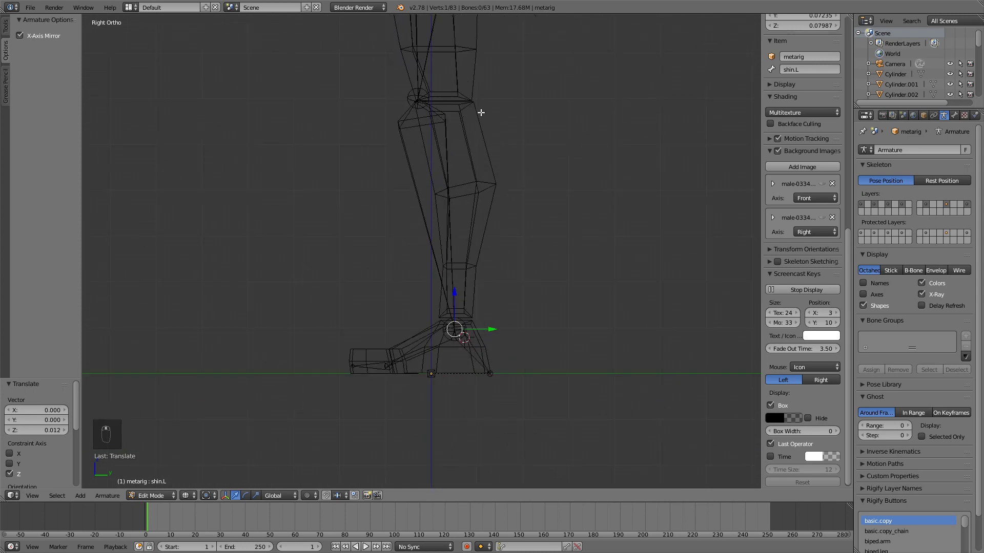
{"action": "middle_click_drag", "start_coordinate": [481, 113], "coordinate": [484, 210], "text": "shift"}
{"action": "right_click", "coordinate": [434, 204]}
{"action": "mouse_move", "coordinate": [449, 195]}
{"action": "left_mouse_down"}
{"action": "mouse_move", "coordinate": [470, 195]}
{"action": "mouse_move", "coordinate": [460, 195]}
{"action": "left_mouse_up"}
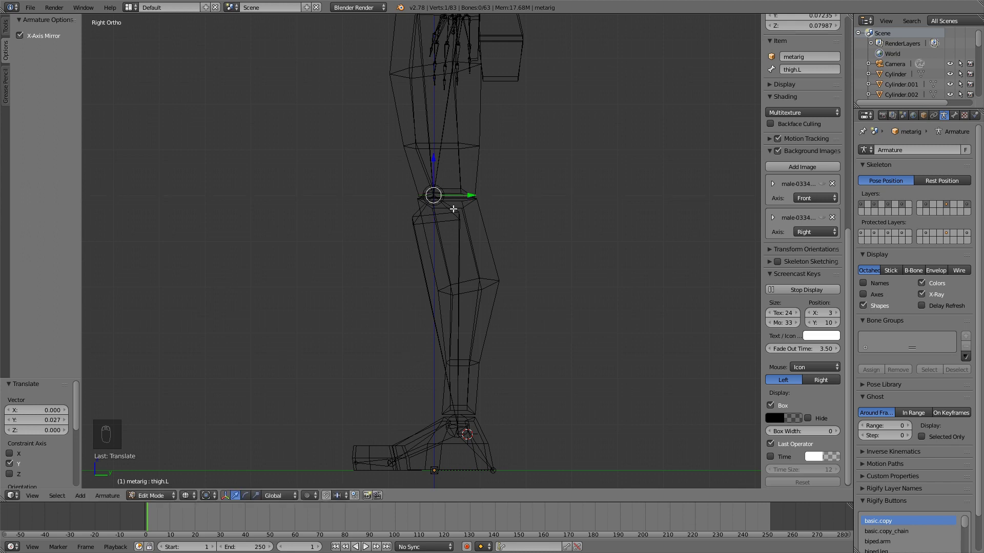
{"action": "mouse_move", "coordinate": [450, 197]}
{"action": "left_mouse_down"}
{"action": "mouse_move", "coordinate": [479, 197]}
{"action": "mouse_move", "coordinate": [464, 197]}
{"action": "mouse_move", "coordinate": [460, 207]}
{"action": "left_mouse_up"}
{"action": "middle_click_drag", "start_coordinate": [472, 196], "coordinate": [516, 335], "text": "shift"}
{"action": "middle_click_drag", "start_coordinate": [492, 226], "coordinate": [482, 185], "text": "shift"}
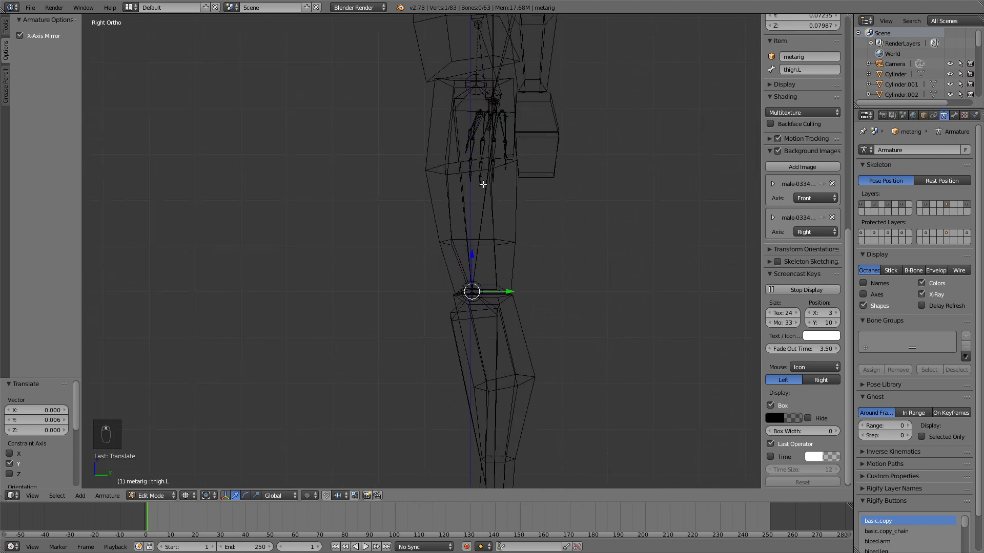
{"action": "mouse_move", "coordinate": [508, 298]}
{"action": "left_mouse_down"}
{"action": "mouse_move", "coordinate": [474, 297]}
{"action": "mouse_move", "coordinate": [511, 313]}
{"action": "mouse_move", "coordinate": [500, 308]}
{"action": "left_mouse_up"}
- Move the lower end of the hips bone about -0.05 along Y
{"action": "middle_click_drag", "start_coordinate": [484, 174], "coordinate": [404, 300], "text": "shift"}
{"action": "scroll", "coordinate": [435, 215], "scroll_direction": "up", "scroll_amount": 2}
{"action": "middle_click_drag", "start_coordinate": [425, 198], "coordinate": [562, 291], "text": "shift"}
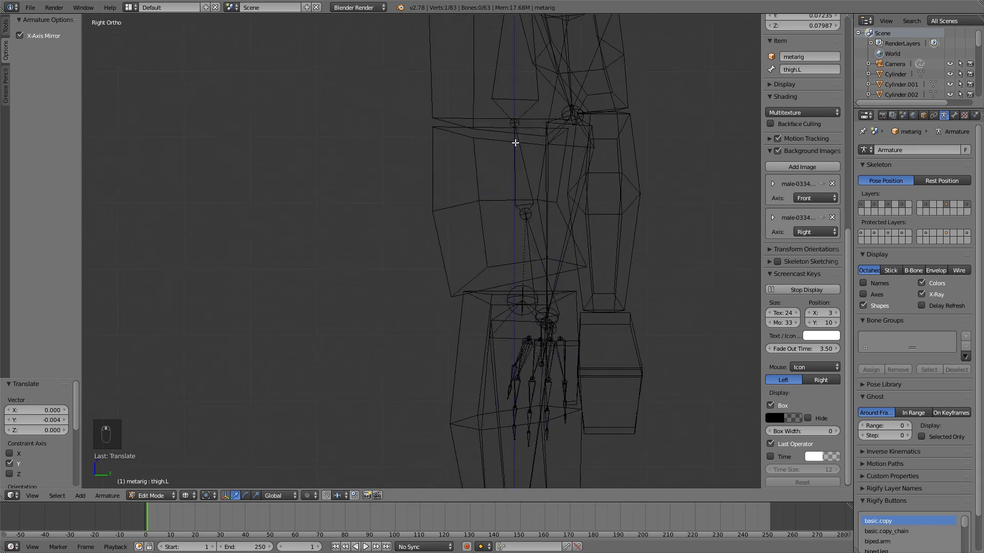
{"action": "middle_click_drag", "start_coordinate": [513, 143], "coordinate": [503, 215], "text": "shift"}
{"action": "right_click", "coordinate": [547, 384]}
{"action": "right_click", "coordinate": [553, 384]}
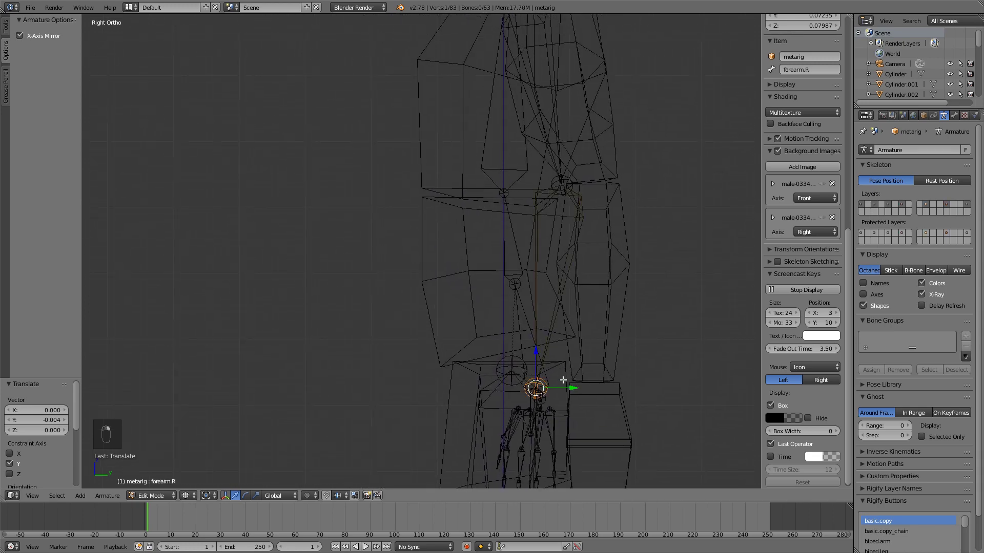
{"action": "left_click_drag", "start_coordinate": [564, 386], "coordinate": [535, 382]}
{"action": "right_click", "coordinate": [550, 392]}
{"action": "right_click", "coordinate": [537, 398]}
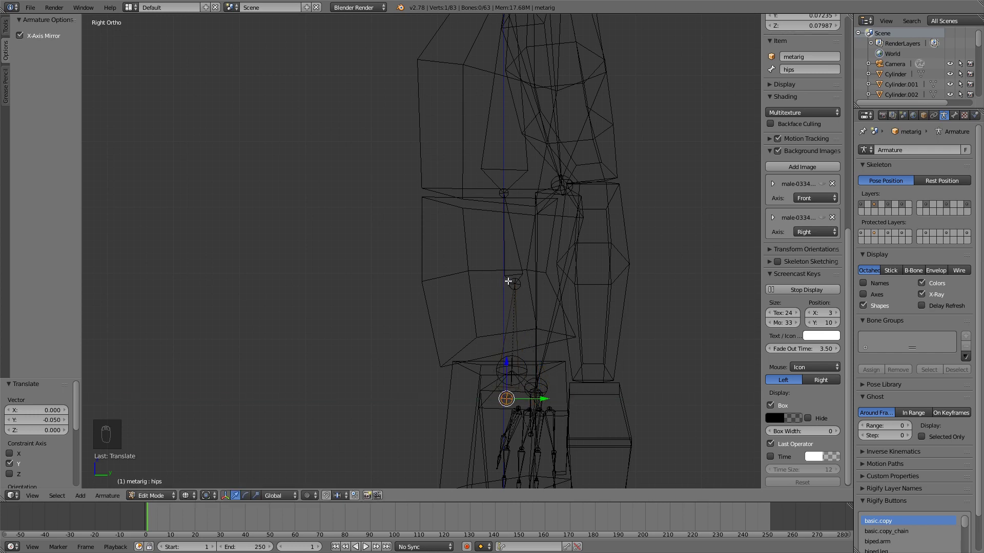
- Move the spine bone's lower joint about -0.029 and its upper joint about -0.02 along Y
{"action": "right_click", "coordinate": [515, 284]}
{"action": "left_click_drag", "start_coordinate": [550, 282], "coordinate": [530, 281]}
{"action": "right_click", "coordinate": [510, 205]}
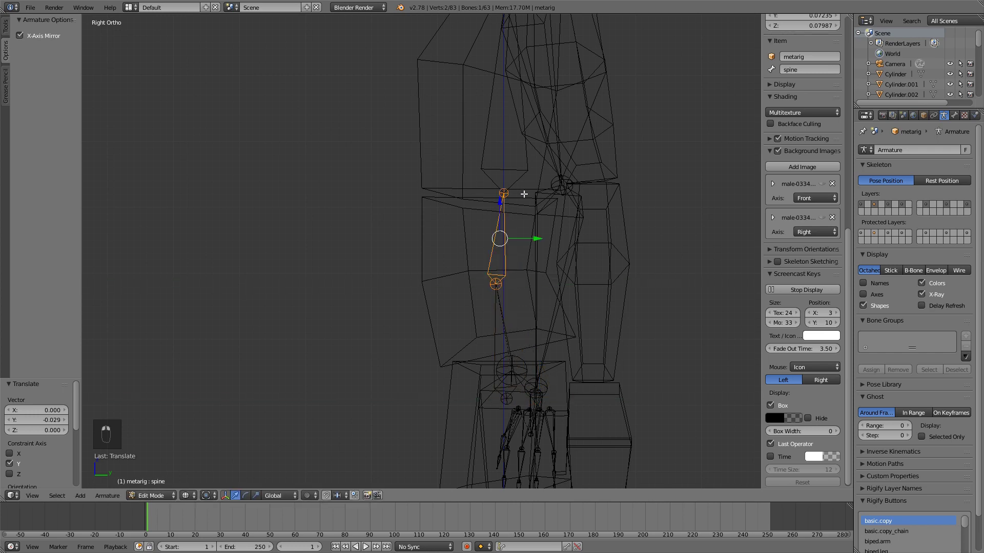
{"action": "left_click_drag", "start_coordinate": [533, 238], "coordinate": [517, 231]}
{"action": "right_click", "coordinate": [517, 231]}
{"action": "right_click", "coordinate": [510, 194]}
{"action": "left_click_drag", "start_coordinate": [540, 196], "coordinate": [526, 189]}
- Move the inner end of the shoulder bone about 0.06 along Y, back into the chest mesh
{"action": "middle_click_drag", "start_coordinate": [498, 63], "coordinate": [515, 230], "text": "shift"}
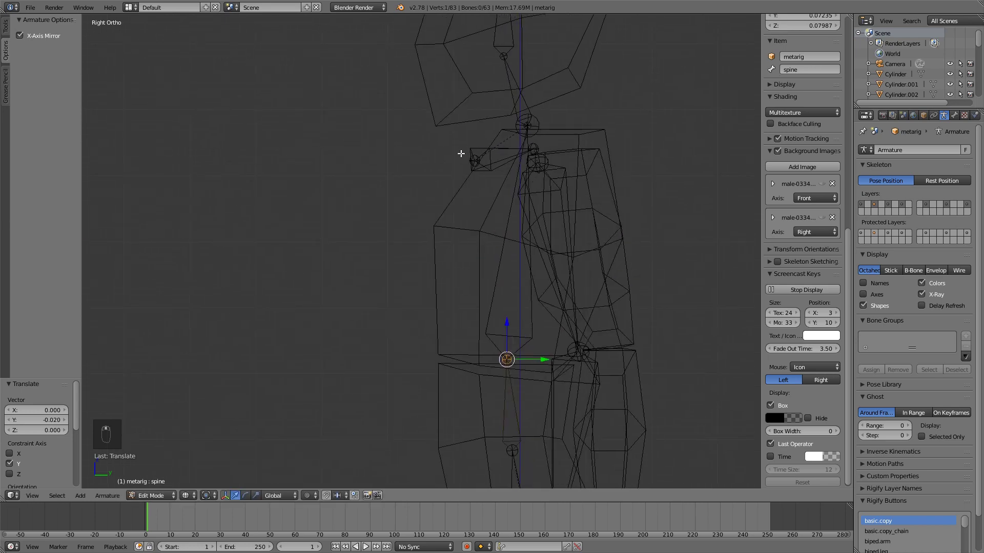
{"action": "right_click", "coordinate": [478, 159]}
{"action": "left_click_drag", "start_coordinate": [512, 159], "coordinate": [550, 161]}
- Move the upper_arm.L shoulder joint about 0.042 and the elbow joint about 0.039 along Y into the arm mesh
{"action": "middle_click_drag", "start_coordinate": [609, 267], "coordinate": [616, 264], "text": "shift"}
{"action": "right_click", "coordinate": [577, 161]}
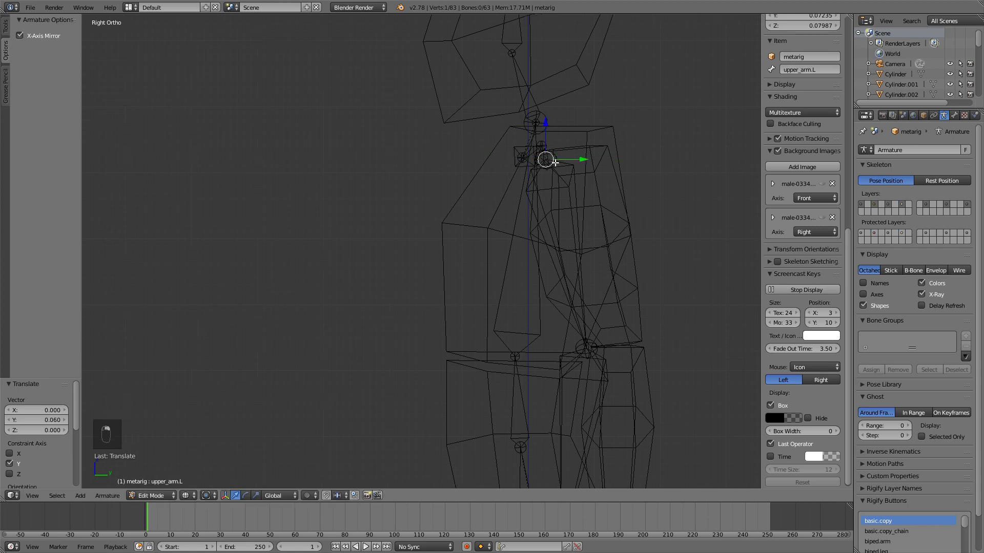
{"action": "left_click_drag", "start_coordinate": [579, 160], "coordinate": [602, 160]}
{"action": "right_click", "coordinate": [586, 347]}
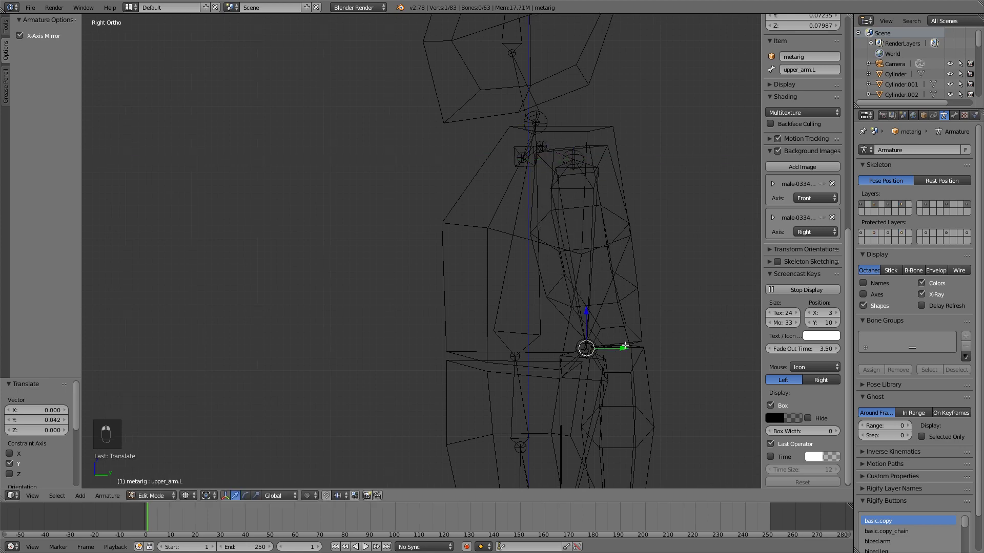
{"action": "left_click_drag", "start_coordinate": [624, 346], "coordinate": [651, 342]}
{"action": "middle_click_drag", "start_coordinate": [654, 387], "coordinate": [516, 340], "text": "shift"}
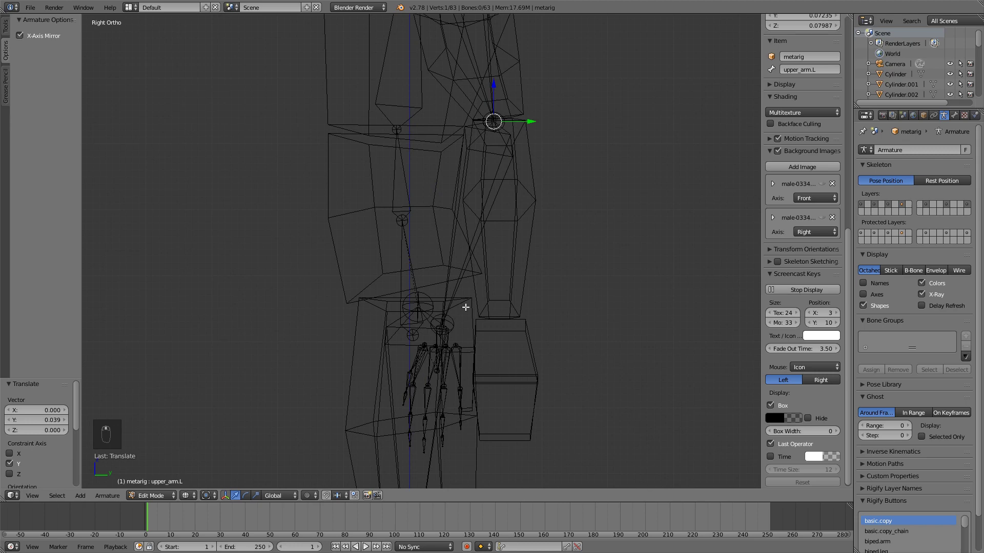
{"action": "right_click", "coordinate": [452, 318]}
{"action": "left_click_drag", "start_coordinate": [474, 325], "coordinate": [526, 333]}
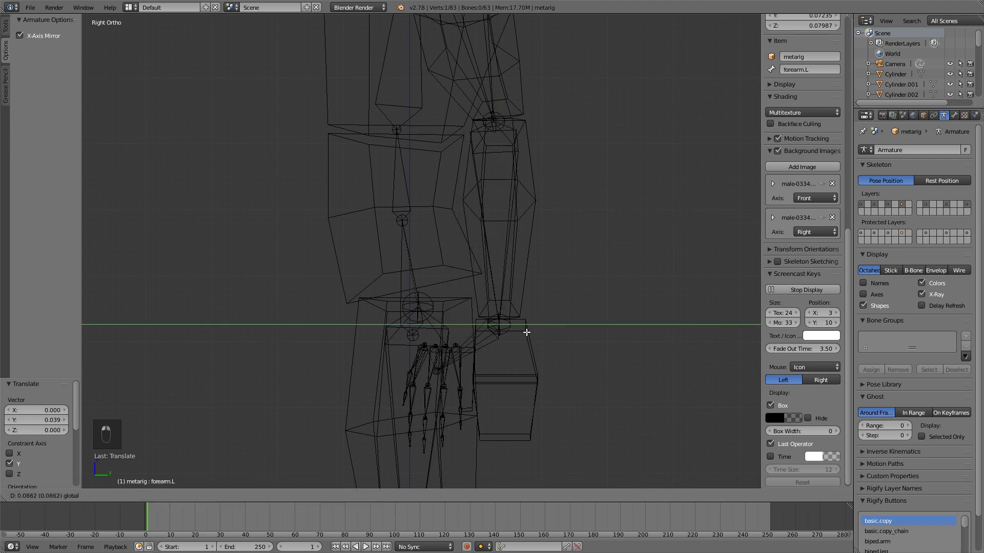
{"action": "right_click", "coordinate": [527, 332]}
- Select the left wrist joint with all hand and finger bones and move them backward along Y into the hand mesh
{"action": "middle_click_drag", "start_coordinate": [480, 314], "coordinate": [469, 210], "text": "shift"}
{"action": "middle_click_drag", "start_coordinate": [412, 239], "coordinate": [515, 251]}
{"action": "key", "text": "a"}
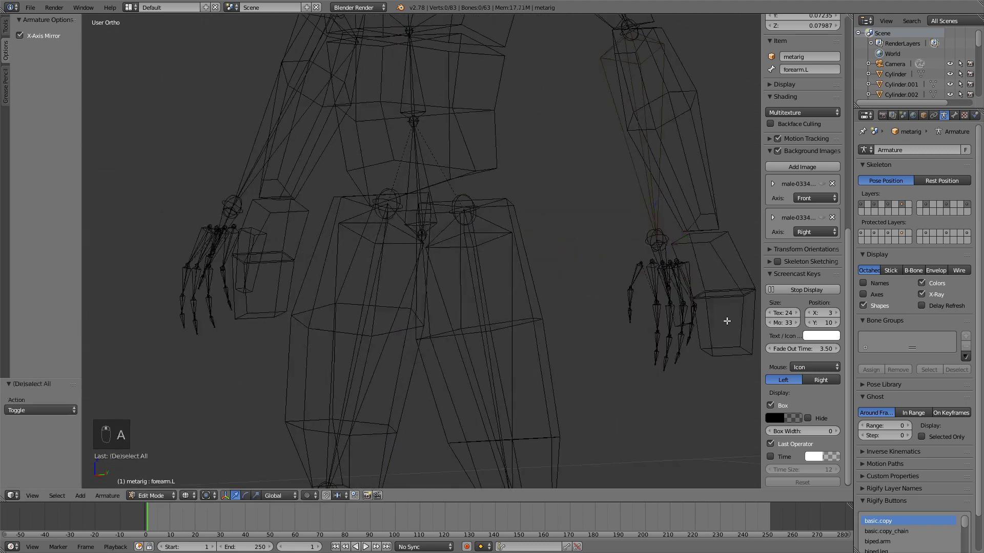
{"action": "key", "text": "b"}
{"action": "left_click_drag", "start_coordinate": [609, 208], "coordinate": [715, 389]}
{"action": "key", "text": "KP_3"}
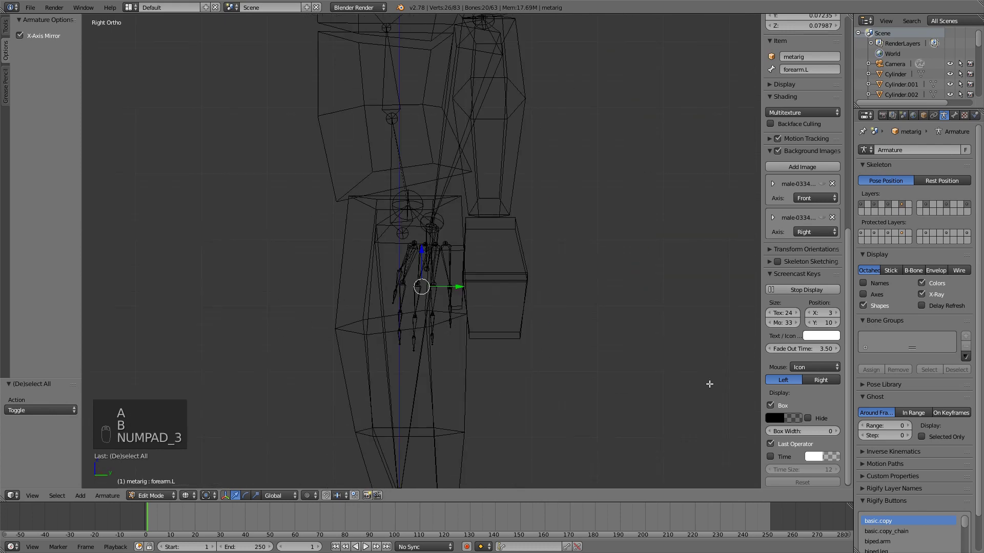
{"action": "left_click_drag", "start_coordinate": [457, 288], "coordinate": [482, 235]}
{"action": "key", "text": "a"}
- Delete the entire pinky bone chain, including its palm bone, at the rear edge of the left hand
{"action": "middle_click_drag", "start_coordinate": [482, 234], "coordinate": [515, 261]}
{"action": "middle_click_drag", "start_coordinate": [590, 250], "coordinate": [487, 216], "text": "shift"}
{"action": "scroll", "coordinate": [576, 222], "scroll_direction": "up", "scroll_amount": 2}
{"action": "scroll", "coordinate": [487, 215], "scroll_direction": "up", "scroll_amount": 1}
{"action": "scroll", "coordinate": [487, 215], "scroll_direction": "up", "scroll_amount": 1}
{"action": "right_click", "coordinate": [518, 128]}
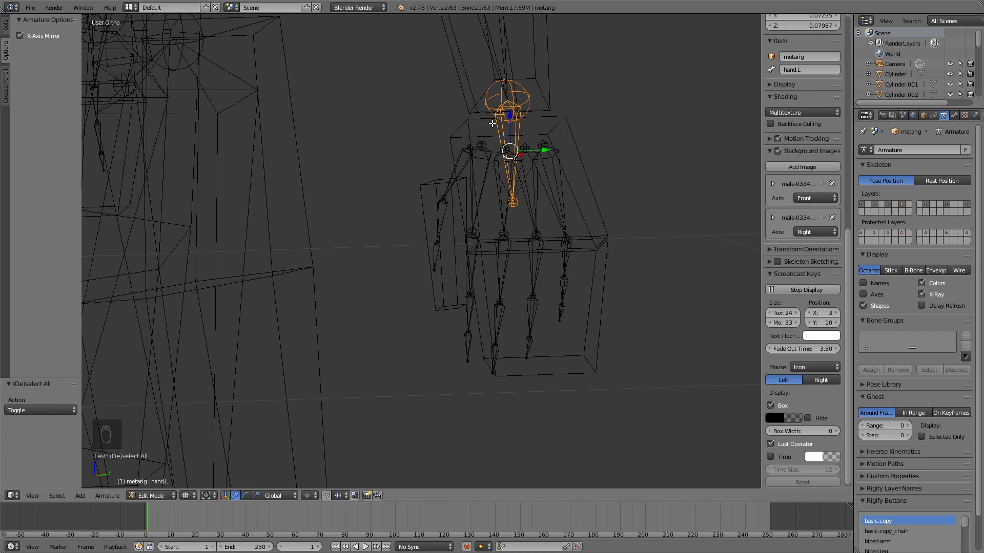
{"action": "key", "text": "a"}
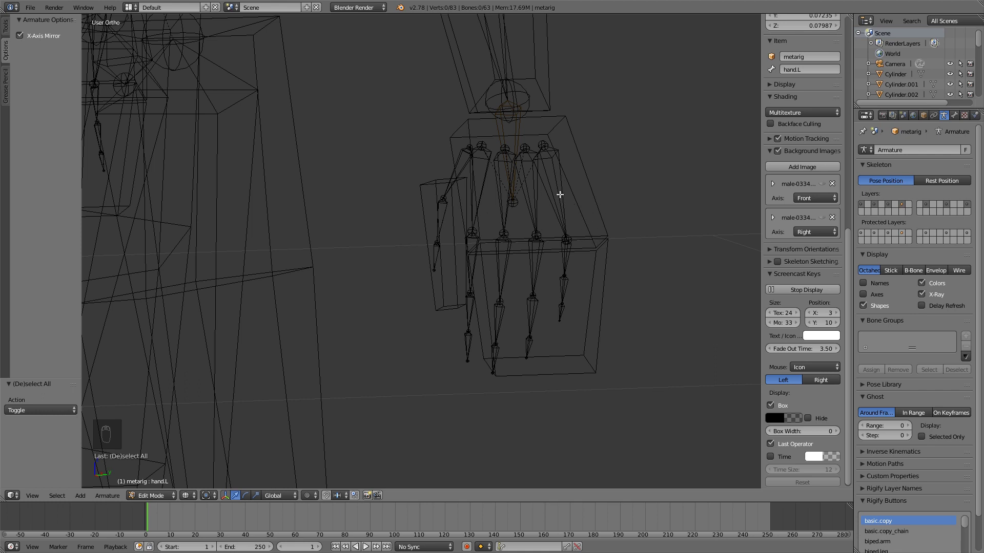
{"action": "key", "text": "l"}
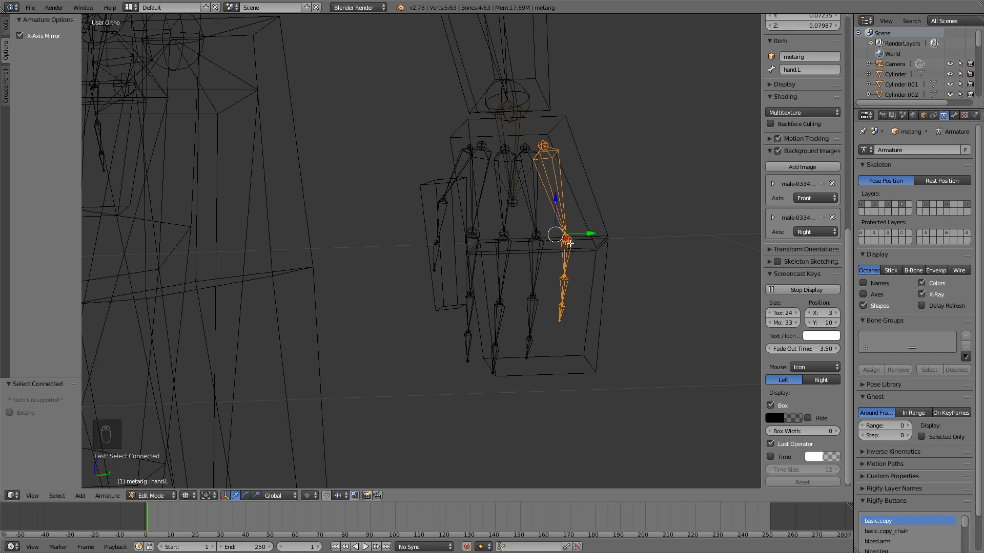
{"action": "key", "text": "x"}
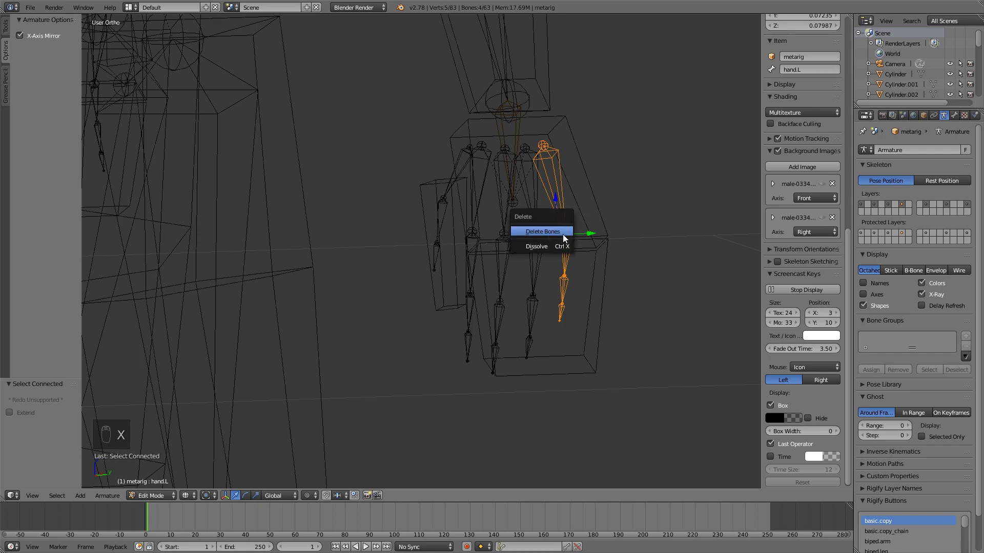
{"action": "left_click", "coordinate": [563, 235]}
- Delete the ring and index finger bone chains with their palm bones, leaving only the middle finger and thumb
{"action": "key", "text": "l"}
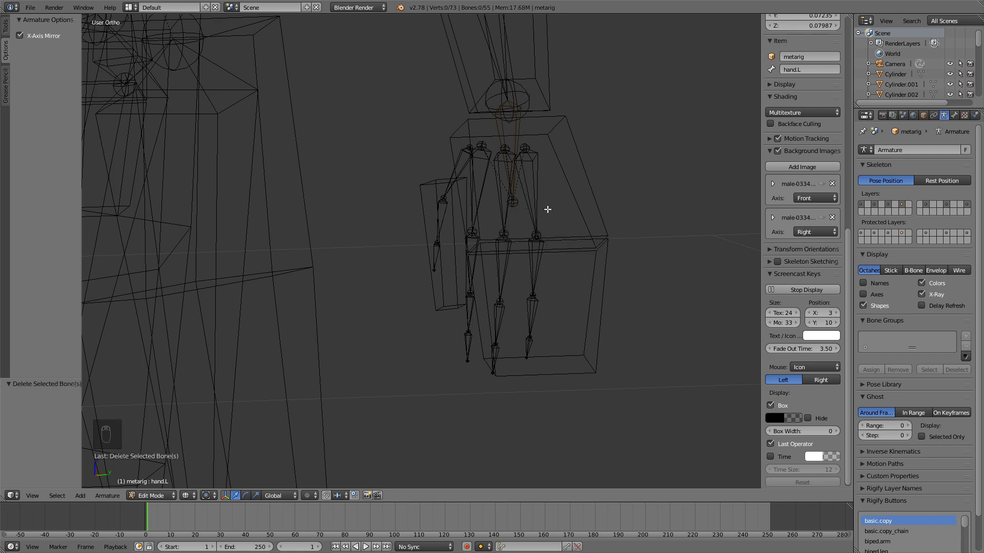
{"action": "key", "text": "l"}
{"action": "key", "text": "x"}
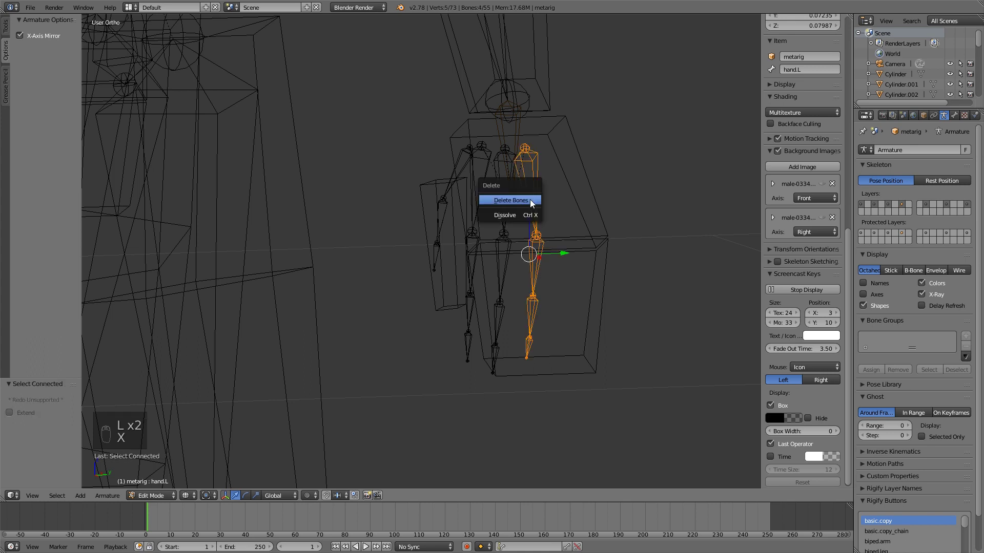
{"action": "left_click", "coordinate": [491, 200]}
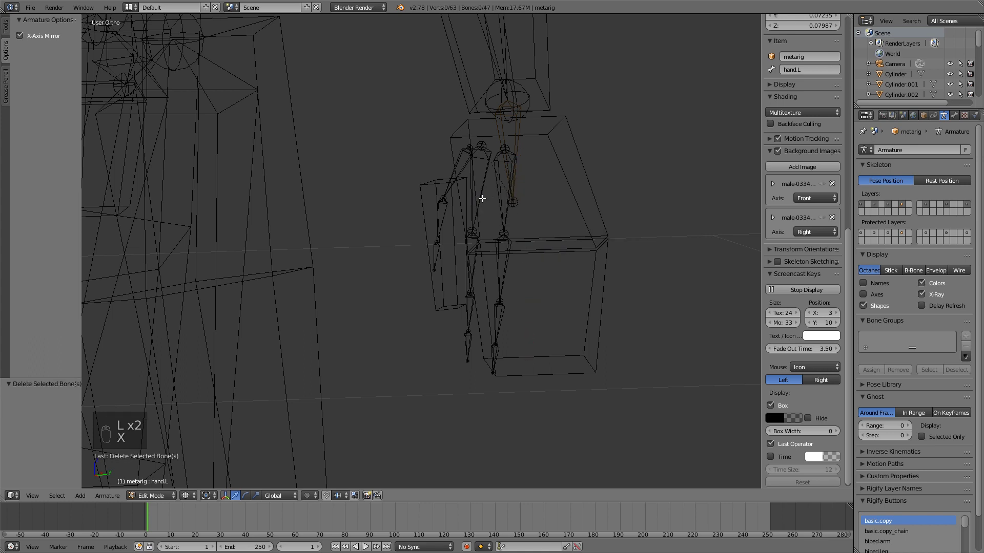
{"action": "key", "text": "l"}
{"action": "key", "text": "x"}
{"action": "left_click", "coordinate": [479, 198]}
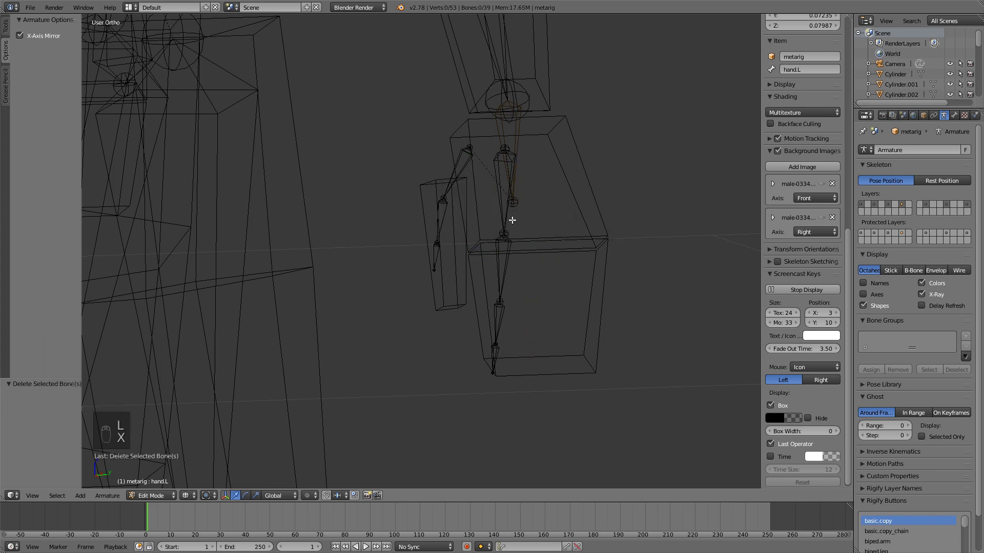
- Rotate the palm.02.L finger chain about -5° and move it about 0.02 along Y and -0.06 along Z within the hand mesh
{"action": "middle_click_drag", "start_coordinate": [494, 226], "coordinate": [518, 270]}
{"action": "right_click", "coordinate": [525, 281]}
{"action": "right_click", "coordinate": [530, 265]}
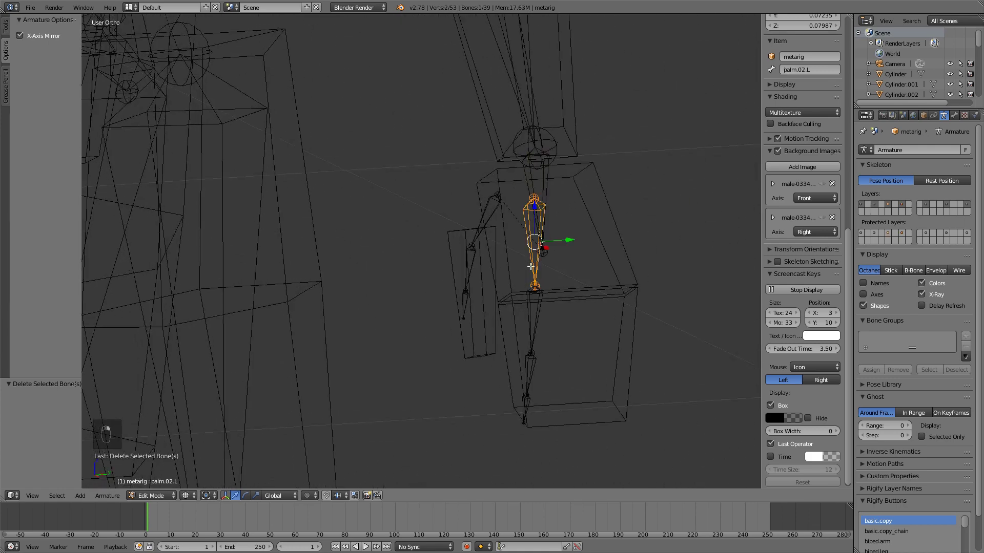
{"action": "key", "text": "KP_3"}
{"action": "middle_click_drag", "start_coordinate": [460, 177], "coordinate": [593, 276], "text": "shift"}
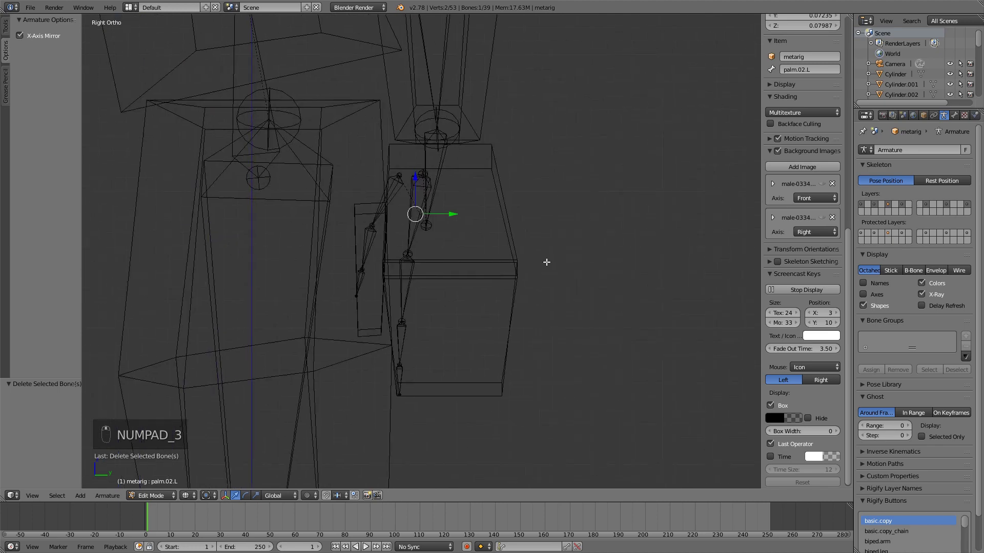
{"action": "scroll", "coordinate": [547, 260], "scroll_direction": "up", "scroll_amount": 1}
{"action": "key", "text": "l"}
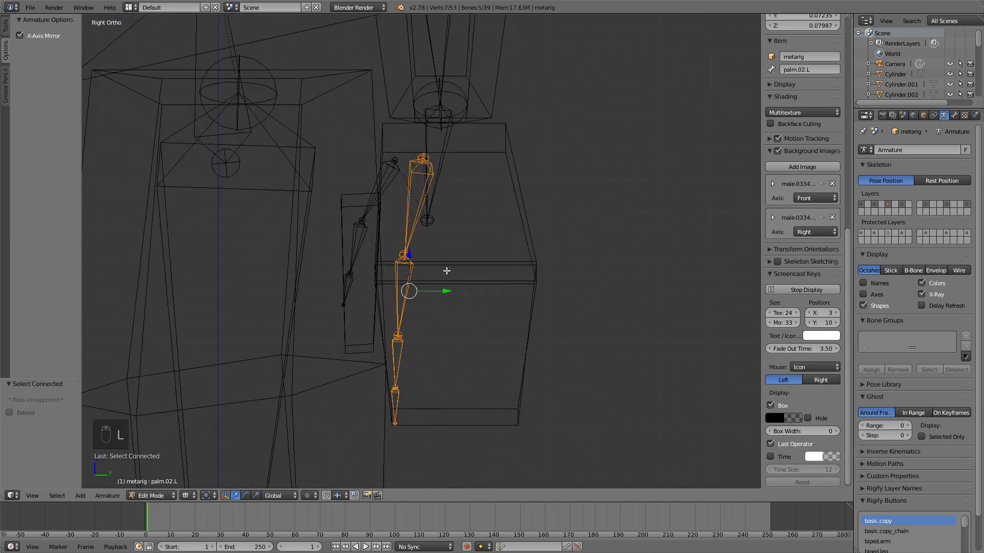
{"action": "key", "text": "r"}
{"action": "left_click", "coordinate": [460, 244]}
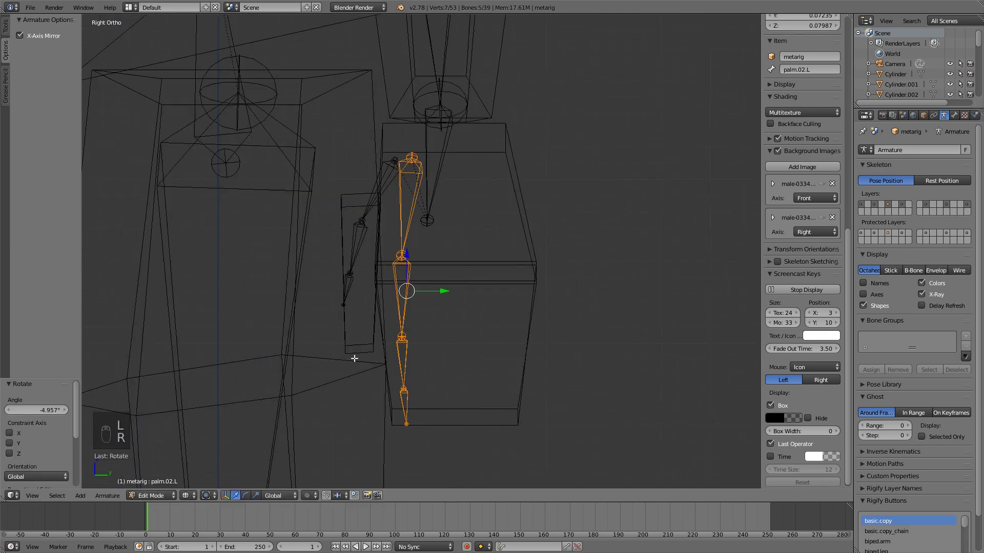
{"action": "key", "text": "g"}
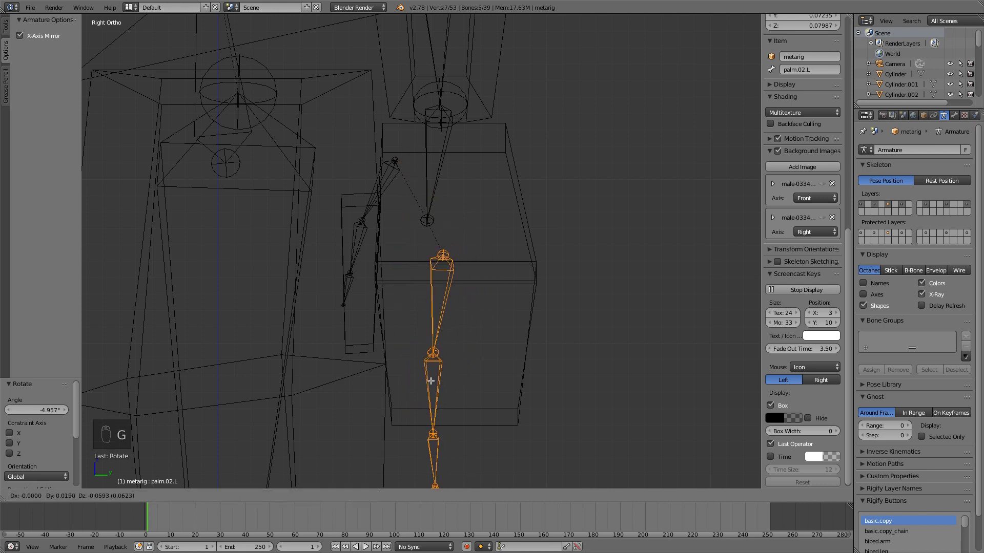
{"action": "left_click", "coordinate": [435, 386]}
- Rotate the thumb bone chain about -11° and move it down into the thumb mesh
{"action": "key", "text": "a"}
{"action": "key", "text": "l"}
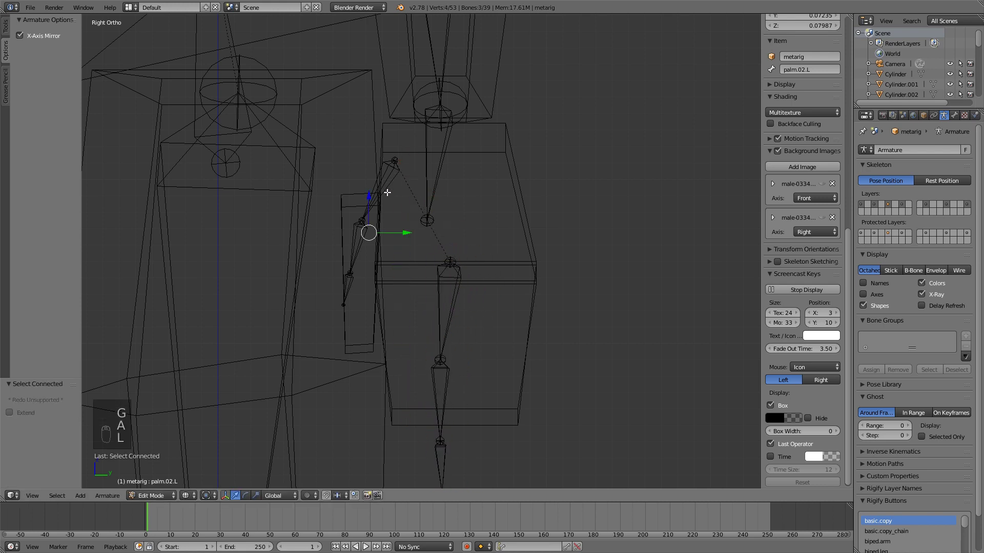
{"action": "key", "text": "a"}
{"action": "key", "text": "l"}
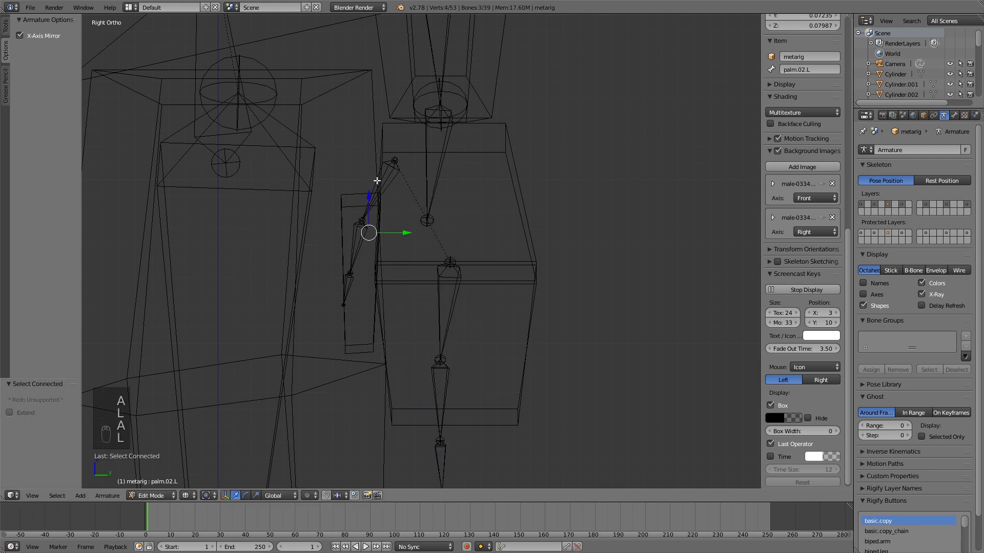
{"action": "key", "text": "r"}
{"action": "left_click", "coordinate": [412, 189]}
{"action": "key", "text": "g"}
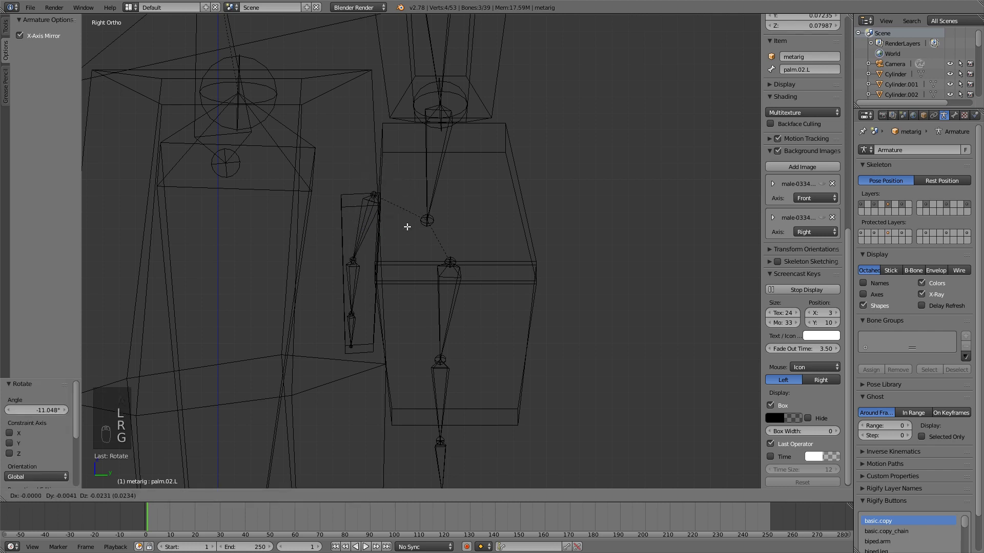
{"action": "left_click", "coordinate": [407, 227]}
- Move the thumb chain's base joint about -0.005 along Y to straighten the first thumb bone inside its mesh
{"action": "key", "text": "a"}
{"action": "right_click", "coordinate": [369, 212]}
{"action": "right_click", "coordinate": [371, 197]}
{"action": "key", "text": "g"}
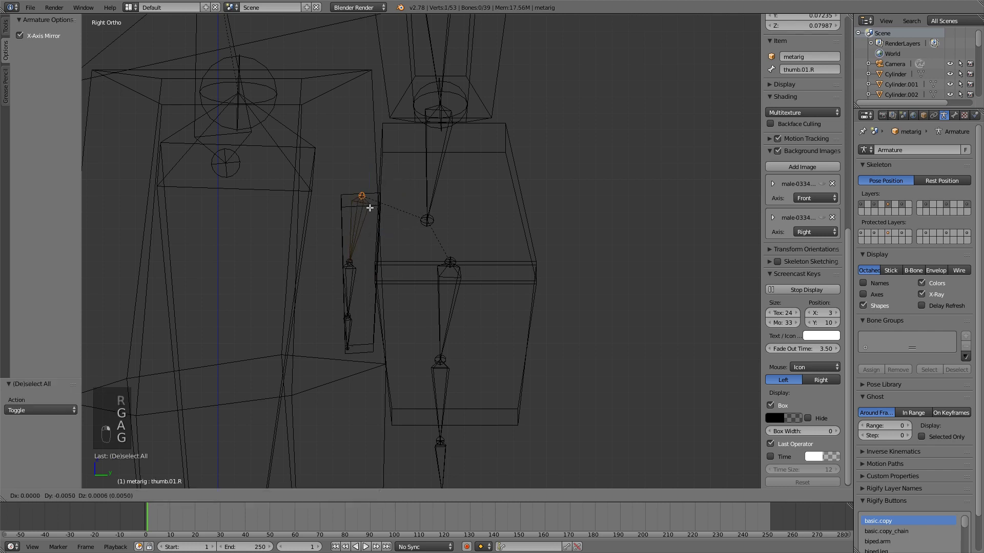
{"action": "left_click", "coordinate": [370, 208]}
- Move the hand bone's tip down to the knuckle line and bring the palm.02 bone's upper joint to meet it
{"action": "key", "text": "a"}
{"action": "right_click", "coordinate": [427, 220]}
{"action": "key", "text": "g"}
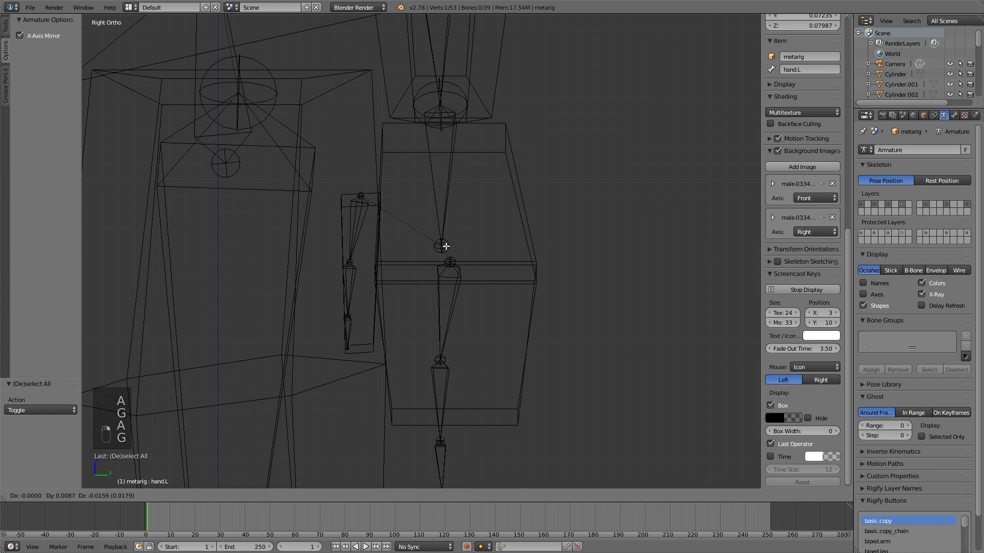
{"action": "left_click", "coordinate": [450, 255]}
{"action": "right_click", "coordinate": [460, 267]}
{"action": "key", "text": "g"}
{"action": "left_click", "coordinate": [451, 266]}
{"action": "key", "text": "a"}
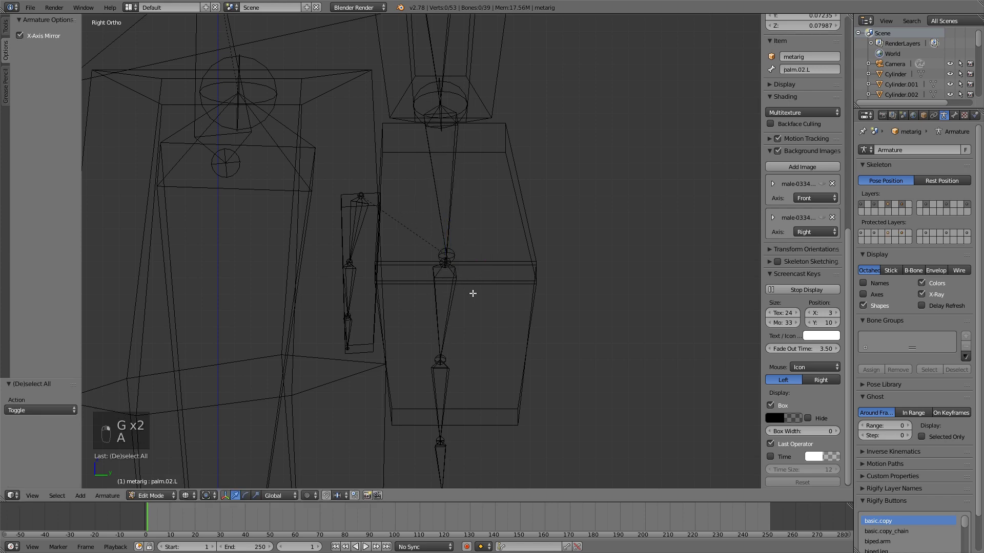
- Move the chest bone's tip and the neck bone's base together about 0.031 along Y and -0.012 along Z
{"action": "scroll", "coordinate": [473, 293], "scroll_direction": "down", "scroll_amount": 3}
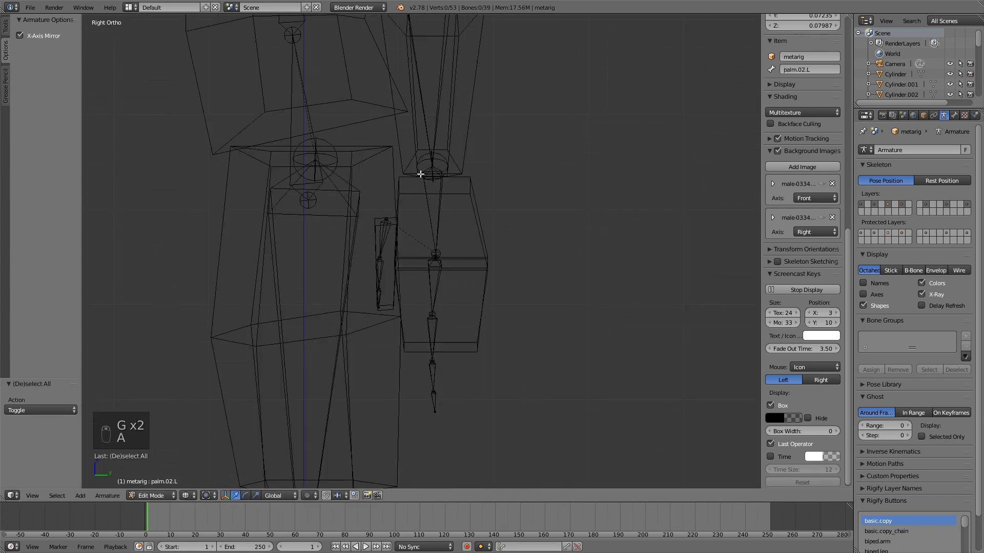
{"action": "scroll", "coordinate": [420, 174], "scroll_direction": "down", "scroll_amount": 3}
{"action": "middle_click_drag", "start_coordinate": [426, 165], "coordinate": [495, 302], "text": "shift"}
{"action": "middle_click_drag", "start_coordinate": [489, 87], "coordinate": [505, 297], "text": "shift"}
{"action": "middle_click_drag", "start_coordinate": [459, 128], "coordinate": [454, 174], "text": "shift"}
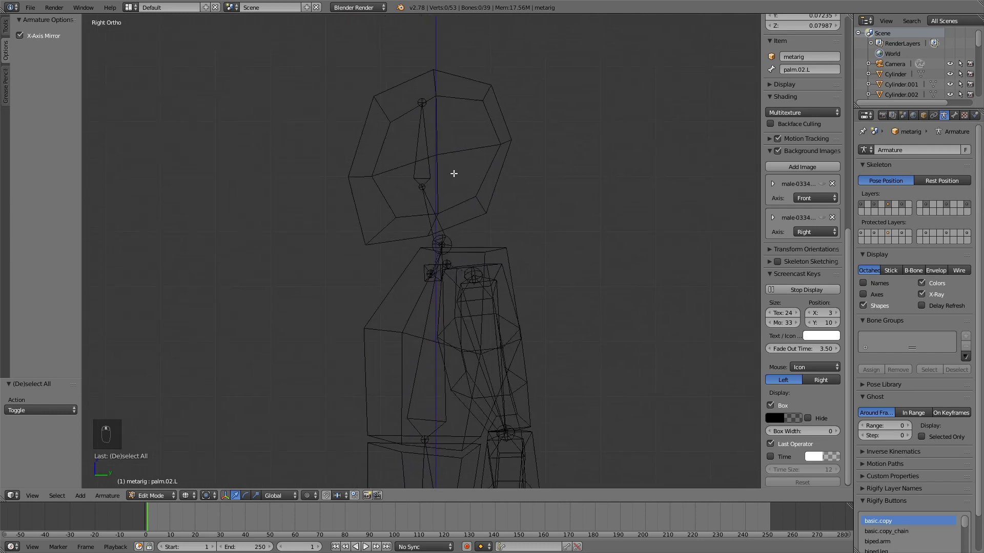
{"action": "scroll", "coordinate": [505, 185], "scroll_direction": "up", "scroll_amount": 3}
{"action": "scroll", "coordinate": [509, 203], "scroll_direction": "up", "scroll_amount": 3}
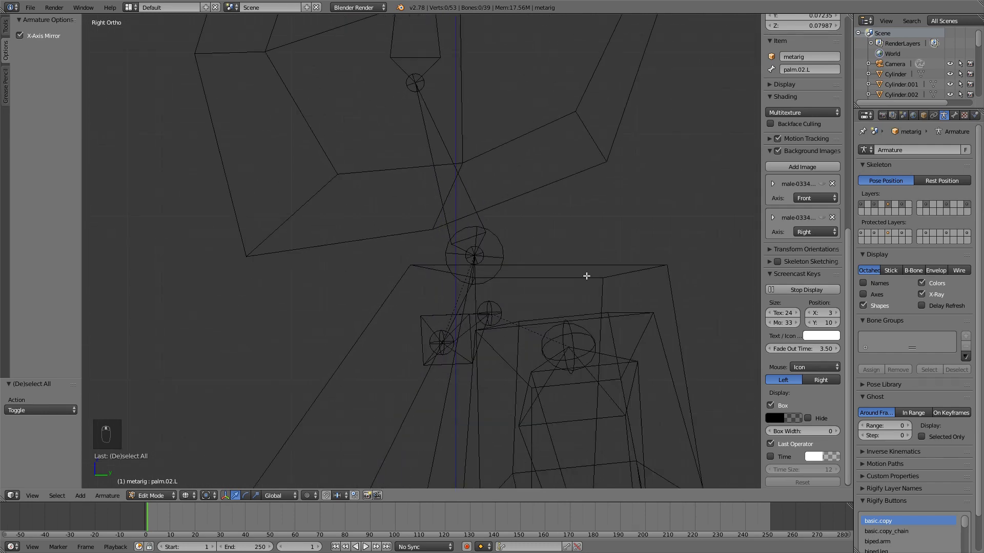
{"action": "right_click", "coordinate": [486, 251]}
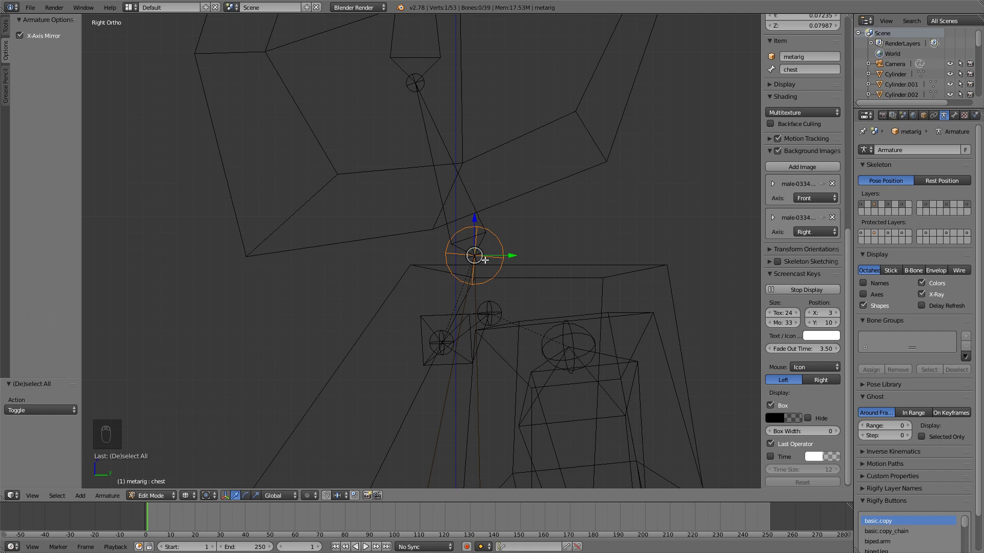
{"action": "key", "text": "g"}
{"action": "right_click", "coordinate": [535, 273]}
{"action": "right_click", "coordinate": [477, 259], "text": "shift"}
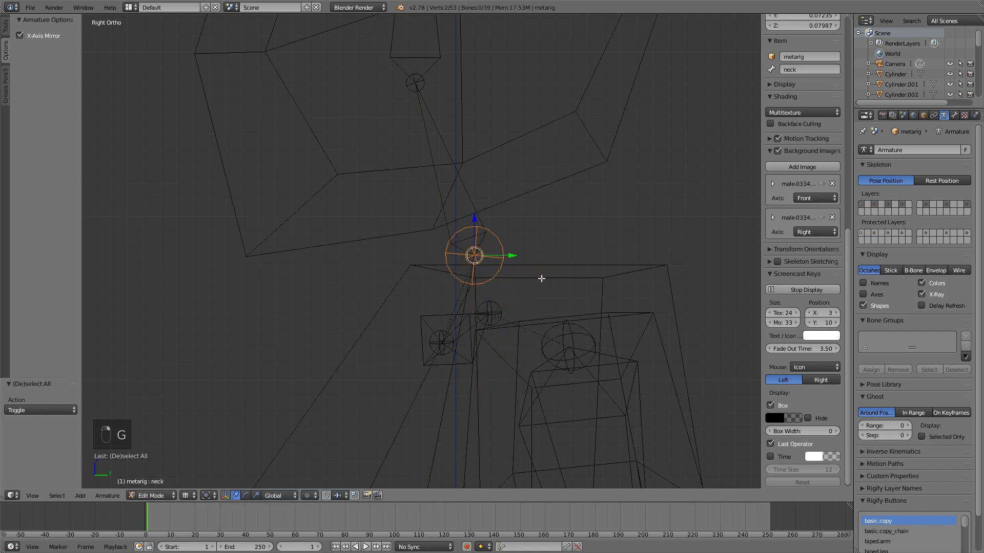
{"action": "key", "text": "g"}
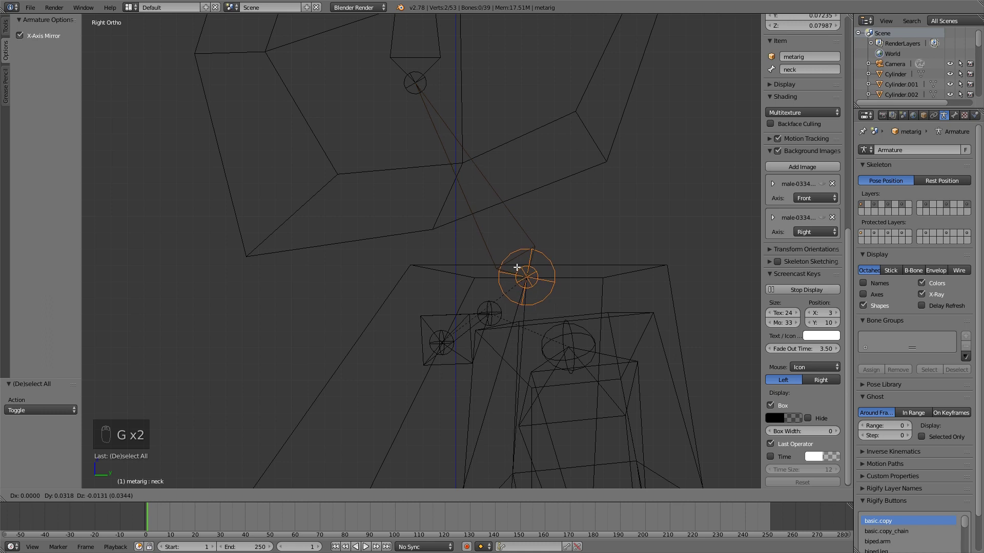
{"action": "left_click", "coordinate": [513, 270]}
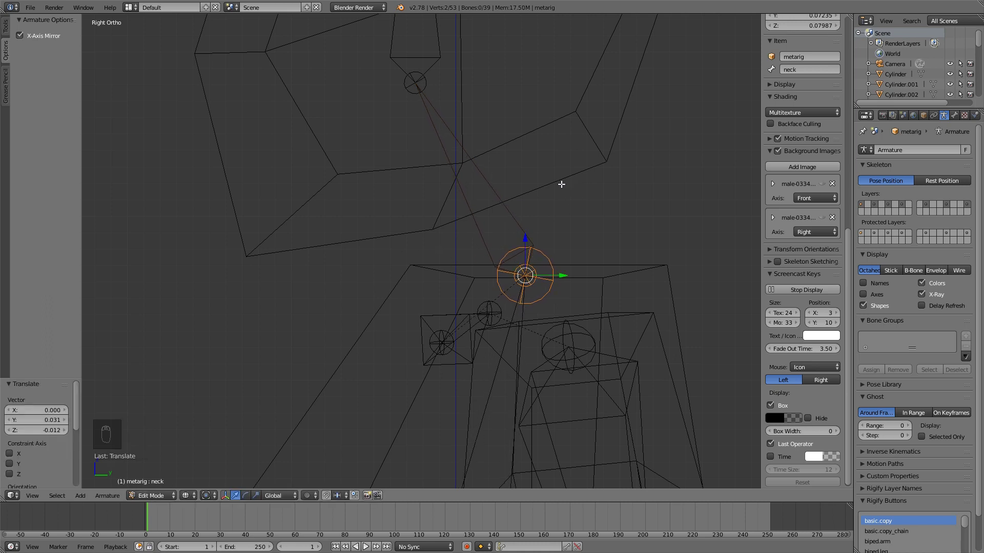
- Move the joint between neck and head about 0.03 along Y and -0.081 along Z to the base of the head mesh
{"action": "middle_click_drag", "start_coordinate": [561, 184], "coordinate": [518, 199], "text": "shift"}
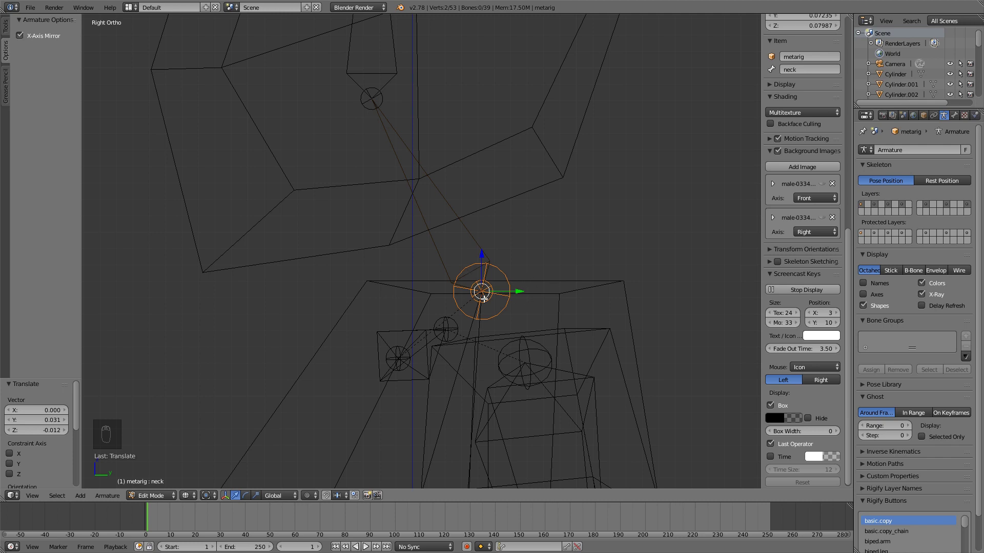
{"action": "middle_click_drag", "start_coordinate": [372, 182], "coordinate": [396, 235], "text": "shift"}
{"action": "right_click", "coordinate": [400, 143]}
{"action": "key", "text": "g"}
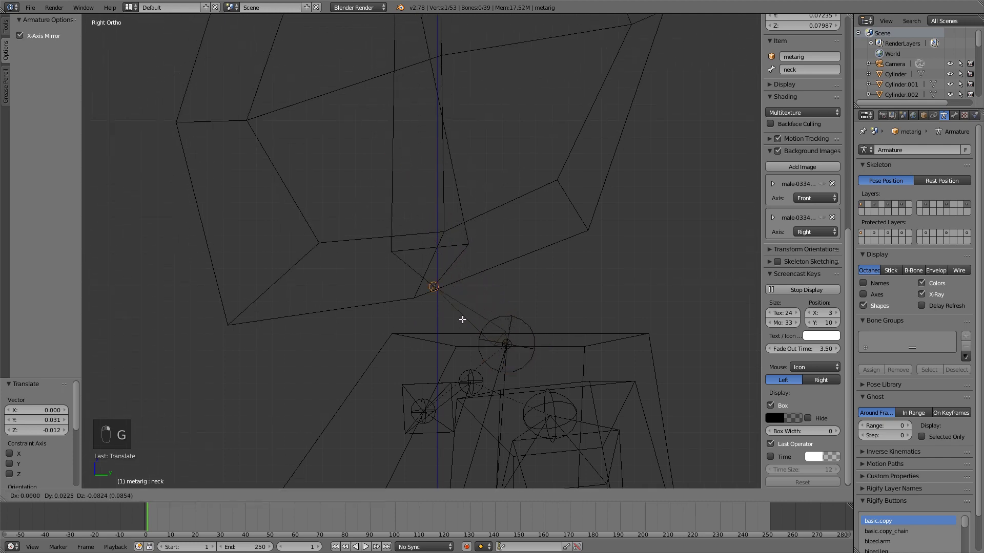
{"action": "left_click", "coordinate": [476, 312]}
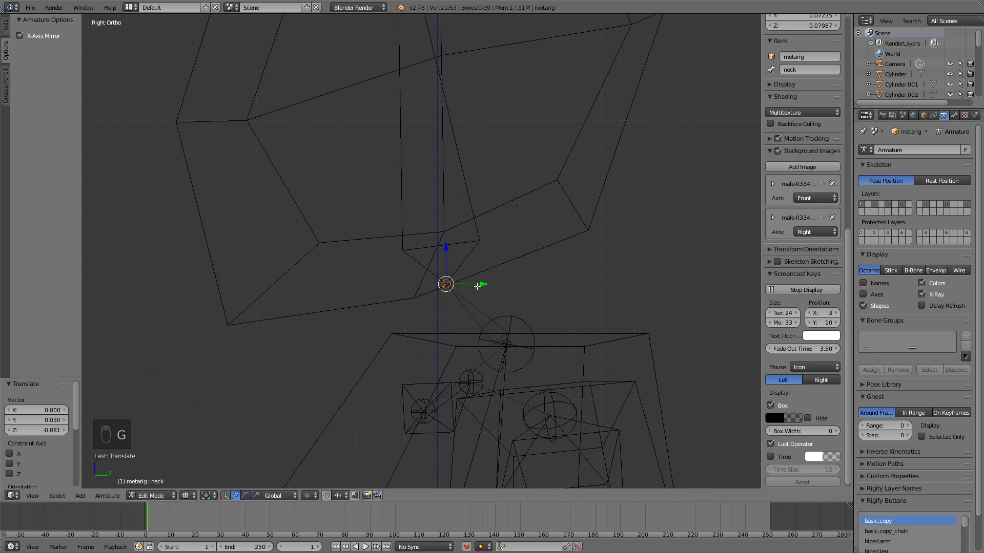
- Move the head bone's upper tip about 0.029 along Y so the bone stands upright
{"action": "middle_click_drag", "start_coordinate": [459, 149], "coordinate": [511, 279], "text": "shift"}
{"action": "right_click", "coordinate": [466, 43]}
{"action": "key", "text": "g"}
{"action": "key", "text": "y"}
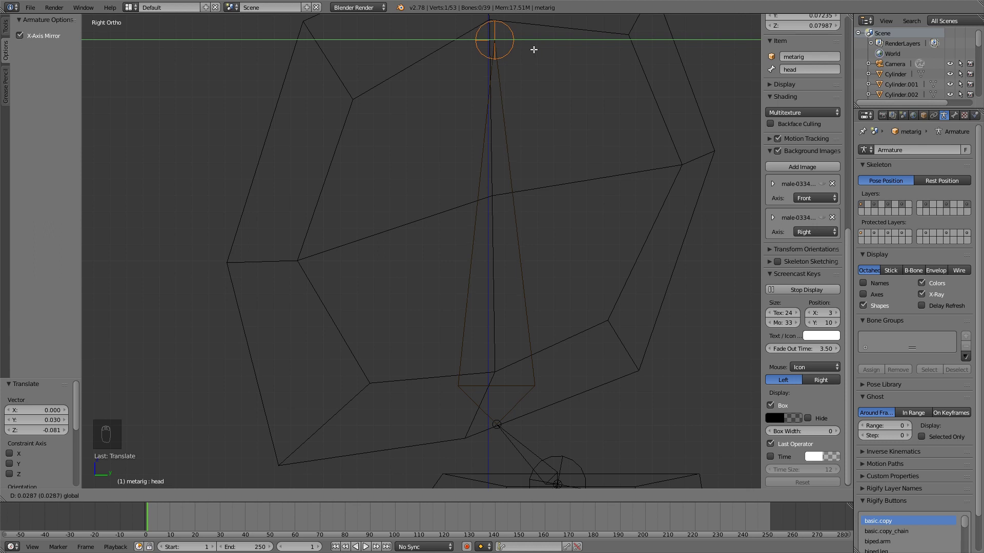
{"action": "left_click", "coordinate": [545, 68]}
- Raise the head bone's tip about 0.049 along Z and a further 0.019 to the crown of the head mesh
{"action": "scroll", "coordinate": [554, 87], "scroll_direction": "down", "scroll_amount": 1}
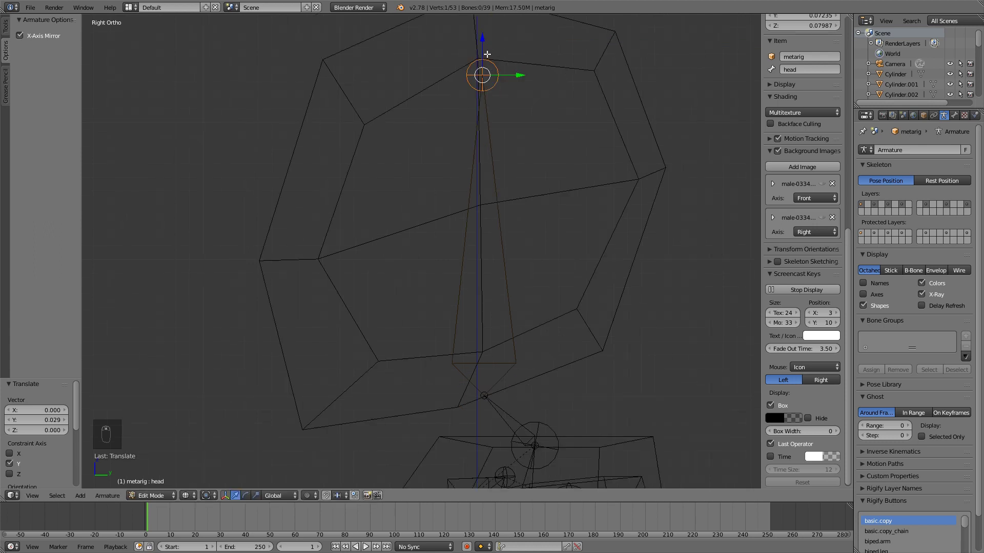
{"action": "key", "text": "g"}
{"action": "key", "text": "z"}
{"action": "left_click", "coordinate": [502, 481]}
{"action": "scroll", "coordinate": [579, 281], "scroll_direction": "down", "scroll_amount": 3}
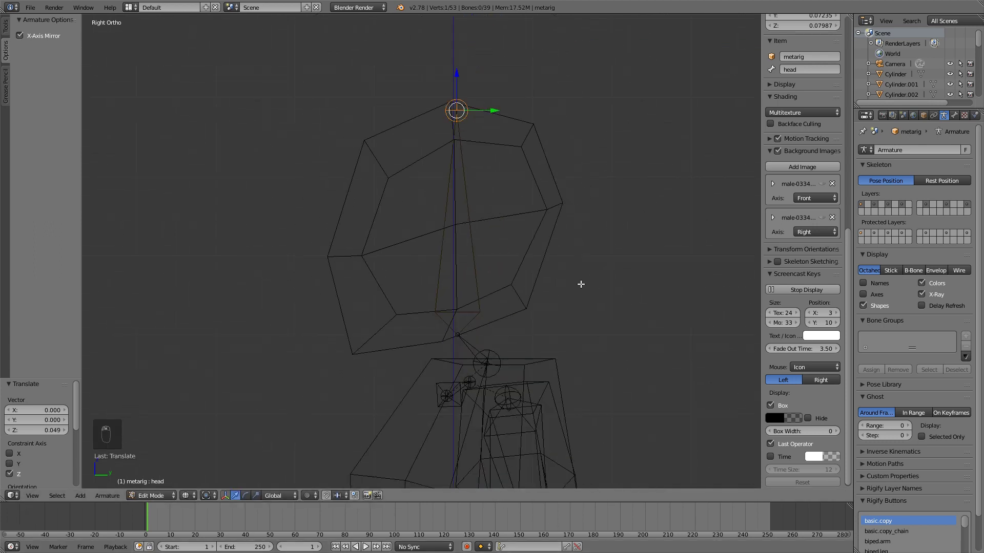
{"action": "left_click", "coordinate": [473, 92]}
{"action": "key", "text": "g"}
{"action": "key", "text": "z"}
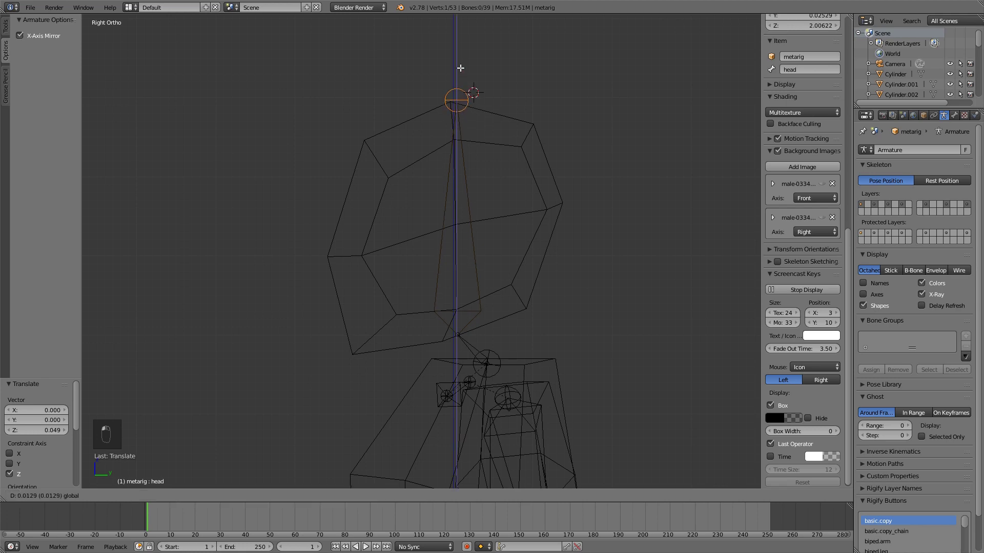
{"action": "left_click", "coordinate": [457, 63]}
{"action": "scroll", "coordinate": [436, 247], "scroll_direction": "down", "scroll_amount": 2}
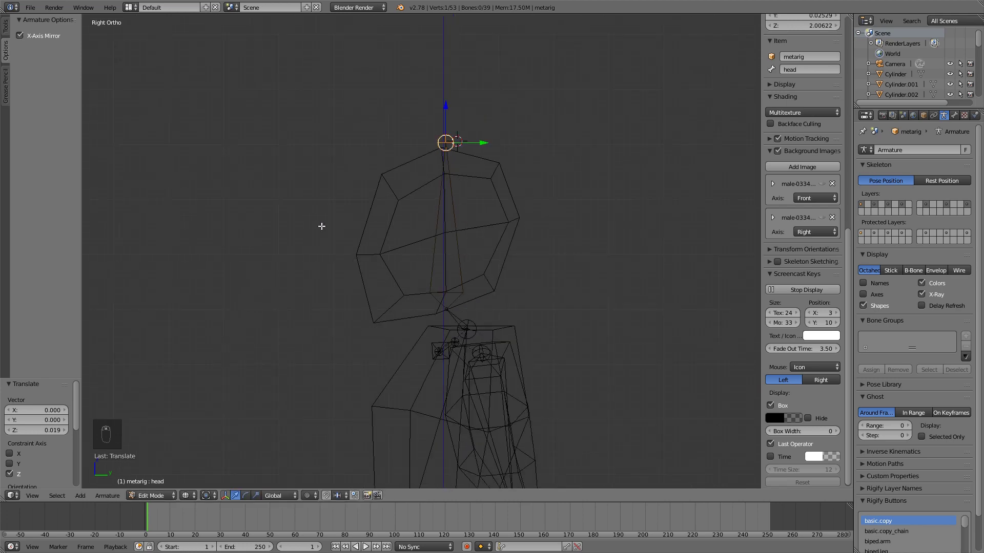
{"action": "middle_click_drag", "start_coordinate": [321, 224], "coordinate": [463, 260]}
{"action": "middle_click_drag", "start_coordinate": [464, 313], "coordinate": [432, 221]}
{"action": "scroll", "coordinate": [450, 292], "scroll_direction": "down", "scroll_amount": 3}
{"action": "scroll", "coordinate": [445, 266], "scroll_direction": "down", "scroll_amount": 3}
{"action": "middle_click_drag", "start_coordinate": [452, 297], "coordinate": [498, 193], "text": "shift"}
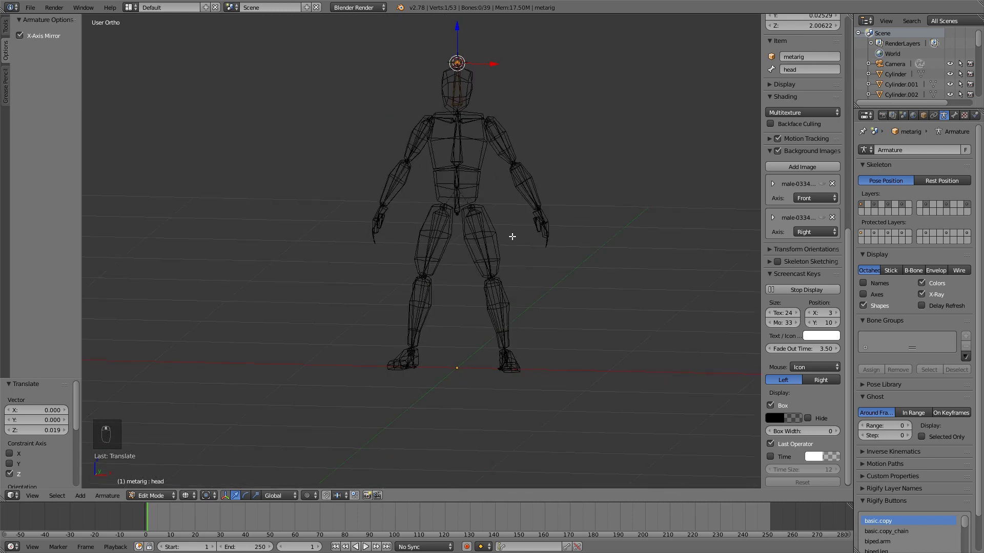
- Rotate the left heel, foot and toe bones together by about -18° in the top view to match the foot mesh's direction
{"action": "key", "text": "z"}
{"action": "key", "text": "a"}
{"action": "mouse_move", "coordinate": [487, 344]}
{"action": "middle_mouse_down"}
{"action": "mouse_move", "coordinate": [526, 242]}
{"action": "mouse_move", "coordinate": [550, 252]}
{"action": "middle_mouse_up"}
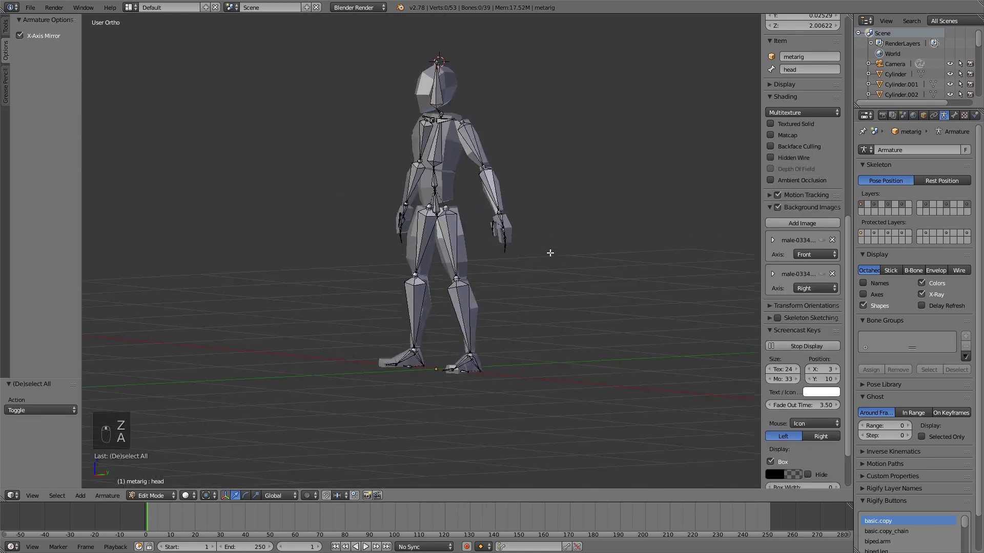
{"action": "middle_click_drag", "start_coordinate": [472, 232], "coordinate": [455, 265], "text": "shift"}
{"action": "middle_click_drag", "start_coordinate": [455, 265], "coordinate": [520, 246]}
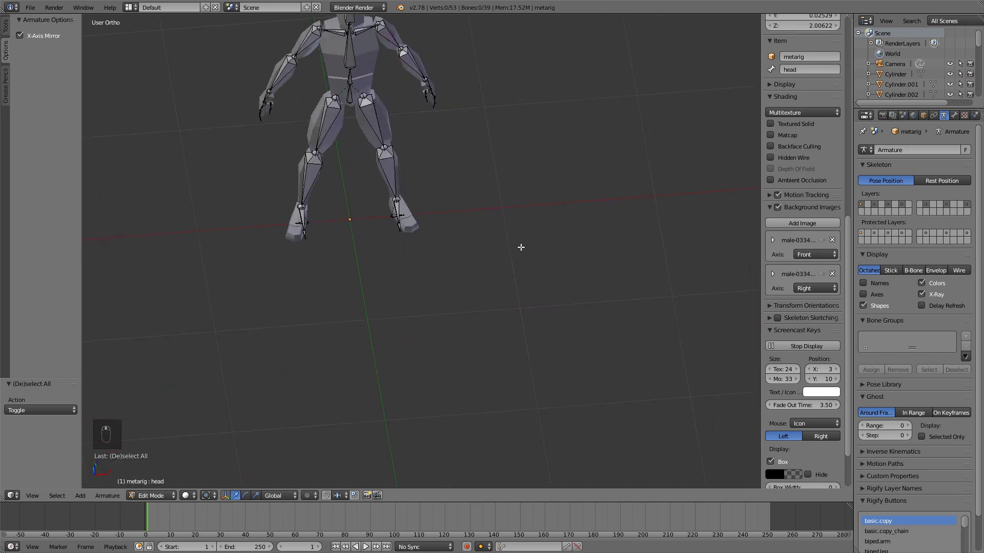
{"action": "scroll", "coordinate": [518, 244], "scroll_direction": "up", "scroll_amount": 3}
{"action": "middle_click_drag", "start_coordinate": [452, 195], "coordinate": [487, 277], "text": "shift"}
{"action": "scroll", "coordinate": [506, 320], "scroll_direction": "up", "scroll_amount": 4}
{"action": "middle_click_drag", "start_coordinate": [491, 319], "coordinate": [476, 269], "text": "shift"}
{"action": "scroll", "coordinate": [476, 269], "scroll_direction": "up", "scroll_amount": 3}
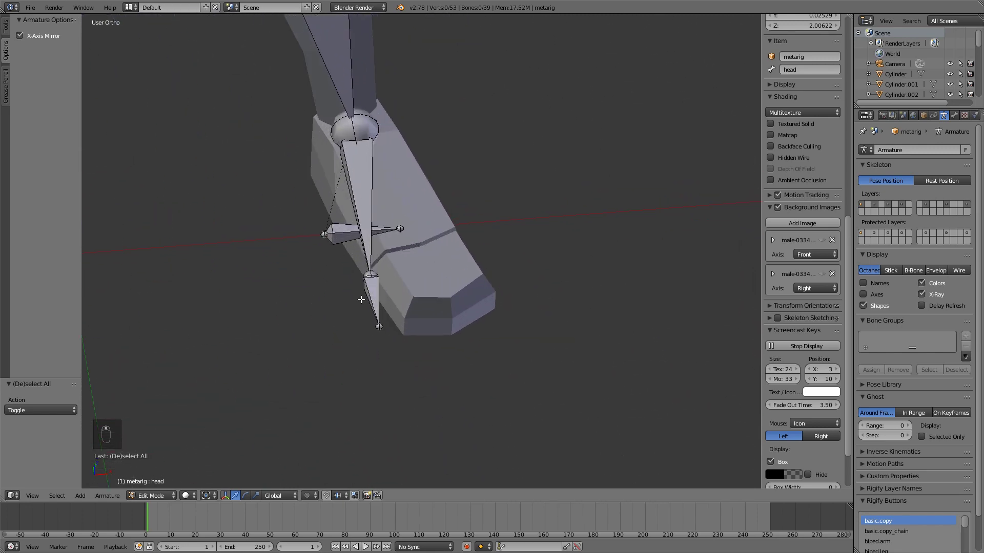
{"action": "middle_click_drag", "start_coordinate": [407, 245], "coordinate": [404, 270]}
{"action": "middle_click_drag", "start_coordinate": [420, 132], "coordinate": [408, 301], "text": "shift"}
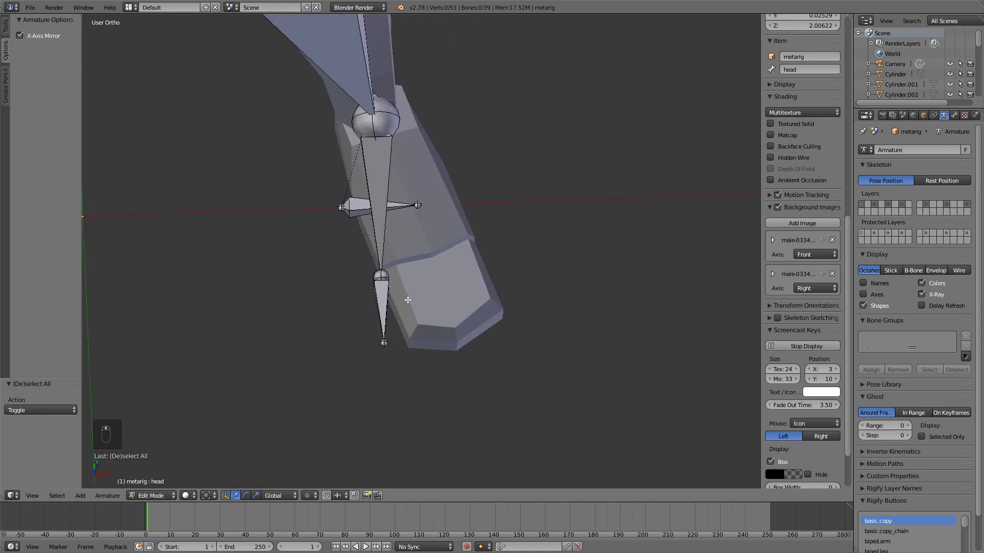
{"action": "right_click", "coordinate": [398, 211]}
{"action": "key", "text": "KP_7"}
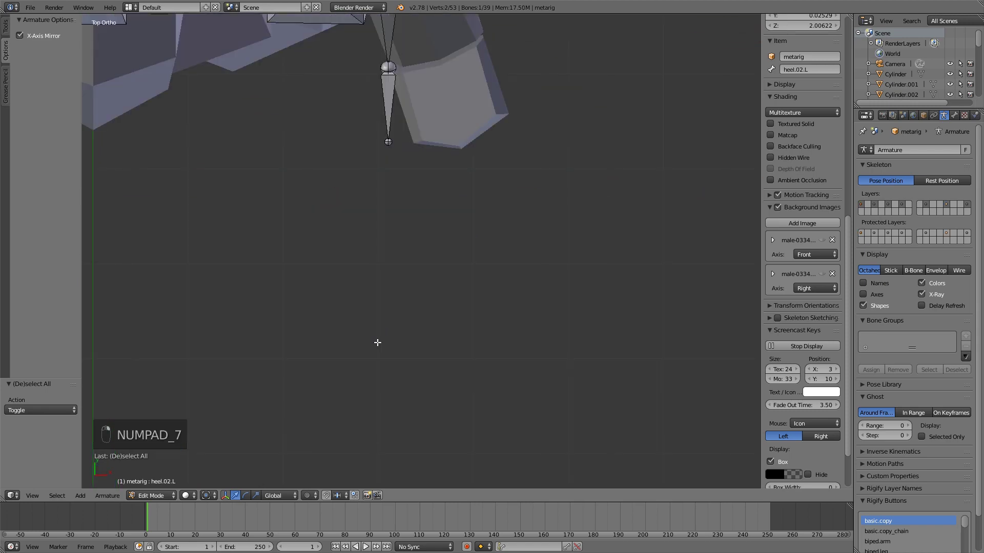
{"action": "key", "text": "z"}
{"action": "middle_click_drag", "start_coordinate": [511, 248], "coordinate": [496, 330], "text": "shift"}
{"action": "scroll", "coordinate": [437, 242], "scroll_direction": "up", "scroll_amount": 1}
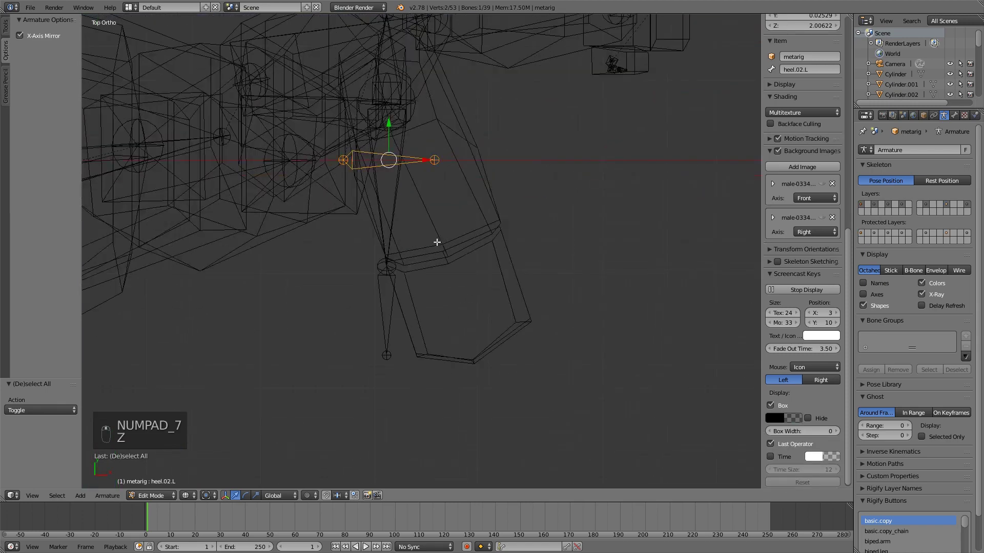
{"action": "right_click", "coordinate": [392, 208], "text": "shift"}
{"action": "right_click", "coordinate": [389, 317], "text": "shift"}
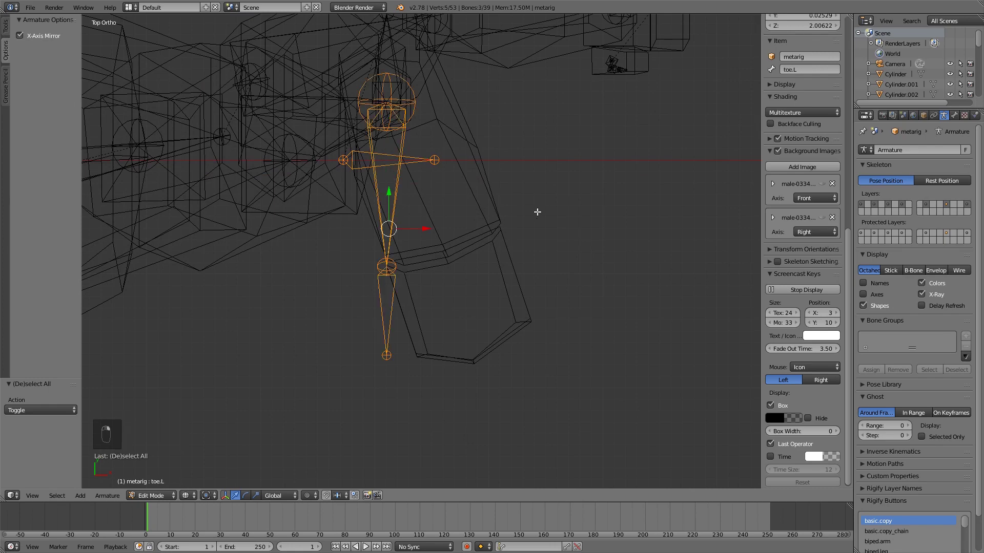
{"action": "key", "text": "r"}
{"action": "left_click", "coordinate": [515, 169]}
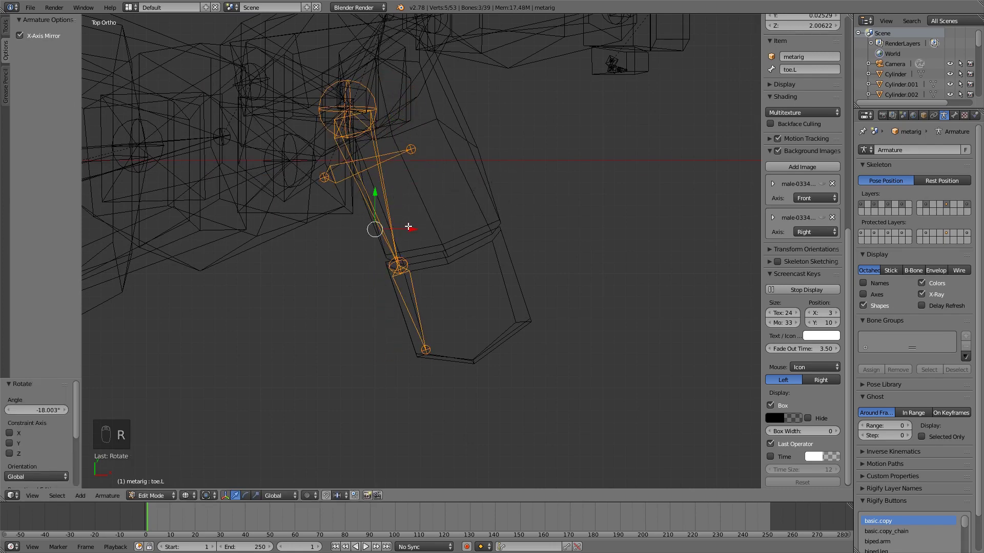
- Move the left foot bones 0.038 along X and 0.009 along Y into the mesh, and extend the toe bone's tip to the foot's front
{"action": "key", "text": "g"}
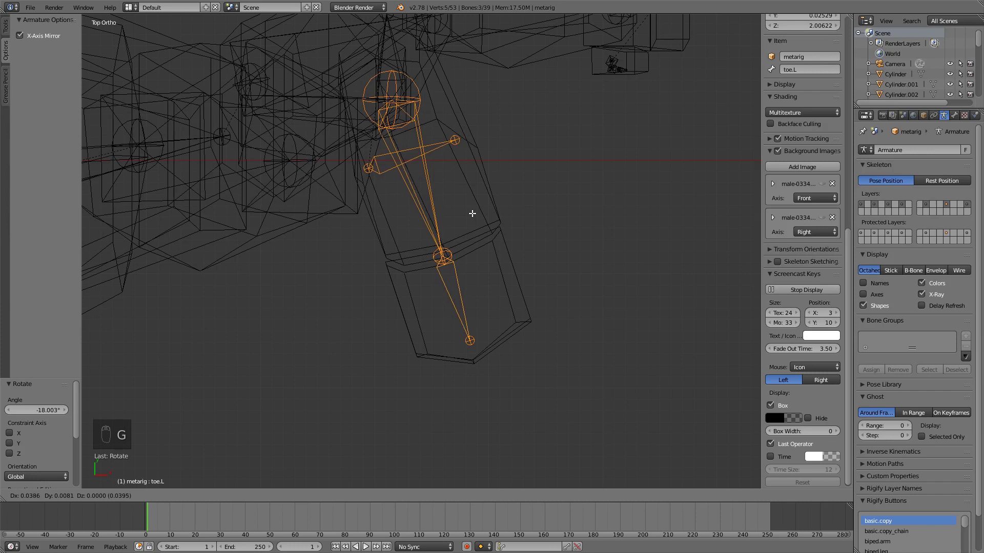
{"action": "left_click", "coordinate": [467, 211]}
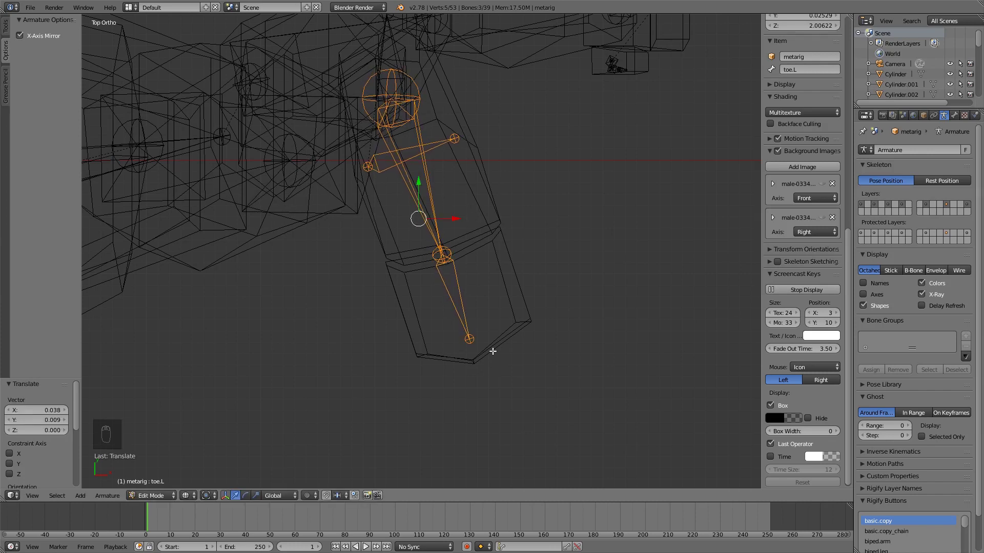
{"action": "right_click", "coordinate": [474, 343]}
{"action": "key", "text": "g"}
{"action": "right_click", "coordinate": [492, 390]}
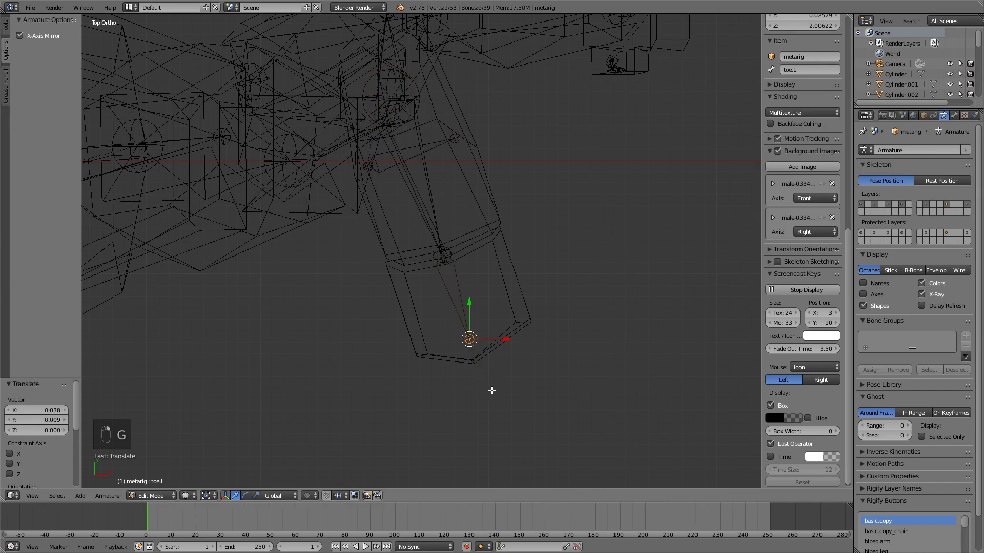
{"action": "key", "text": "g"}
{"action": "left_click", "coordinate": [492, 375]}
{"action": "key", "text": "a"}
- Return to Object Mode and generate the Rigify control rig from the fitted metarig
{"action": "middle_click_drag", "start_coordinate": [461, 188], "coordinate": [490, 266], "text": "shift"}
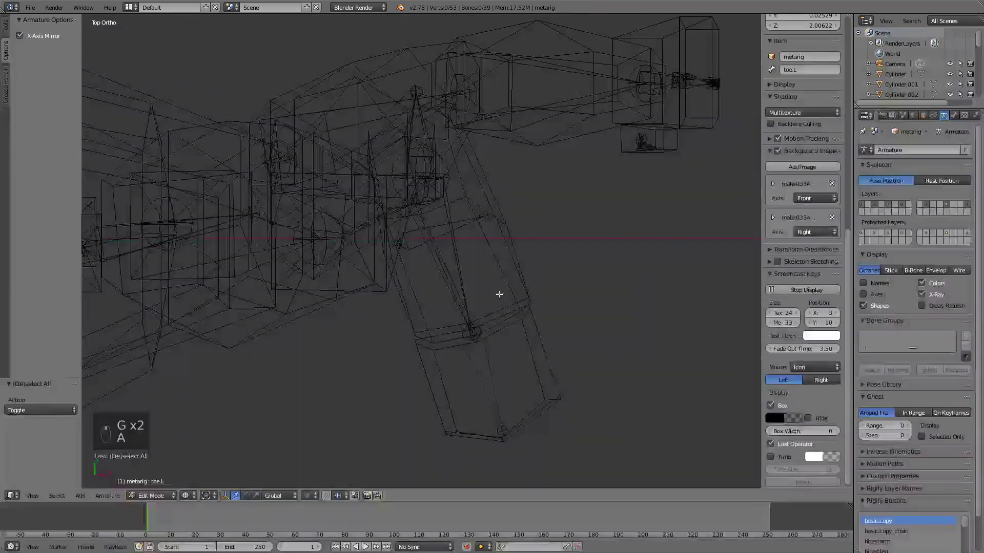
{"action": "scroll", "coordinate": [502, 313], "scroll_direction": "down", "scroll_amount": 3}
{"action": "key", "text": "z"}
{"action": "mouse_move", "coordinate": [523, 333]}
{"action": "middle_mouse_down"}
{"action": "mouse_move", "coordinate": [485, 235]}
{"action": "mouse_move", "coordinate": [455, 333]}
{"action": "mouse_move", "coordinate": [525, 272]}
{"action": "mouse_move", "coordinate": [448, 252]}
{"action": "mouse_move", "coordinate": [604, 231]}
{"action": "middle_mouse_up"}
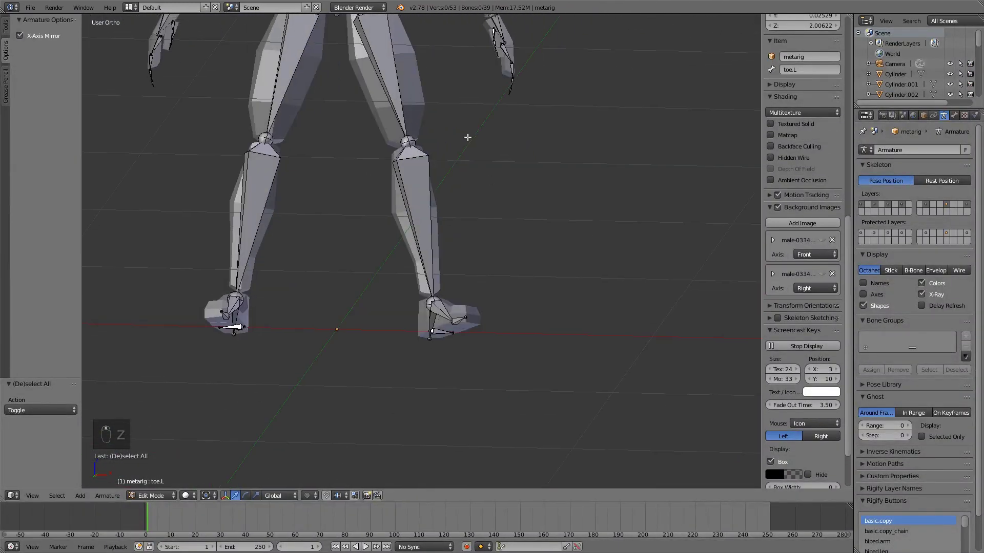
{"action": "middle_click_drag", "start_coordinate": [337, 32], "coordinate": [378, 218], "text": "shift"}
{"action": "scroll", "coordinate": [378, 217], "scroll_direction": "down", "scroll_amount": 2}
{"action": "scroll", "coordinate": [378, 217], "scroll_direction": "down", "scroll_amount": 2}
{"action": "key", "text": "Tab"}
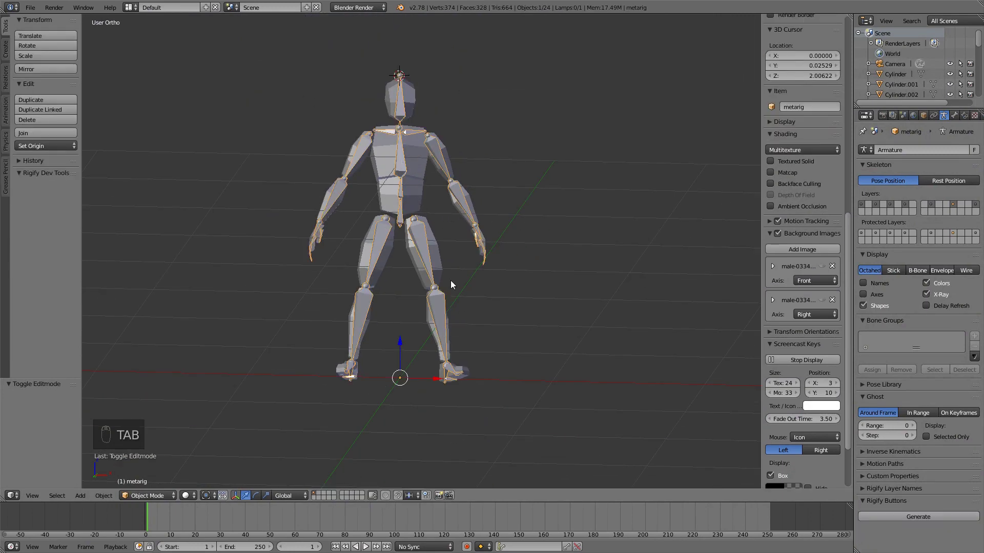
{"action": "key", "text": "a"}
{"action": "key", "text": "a"}
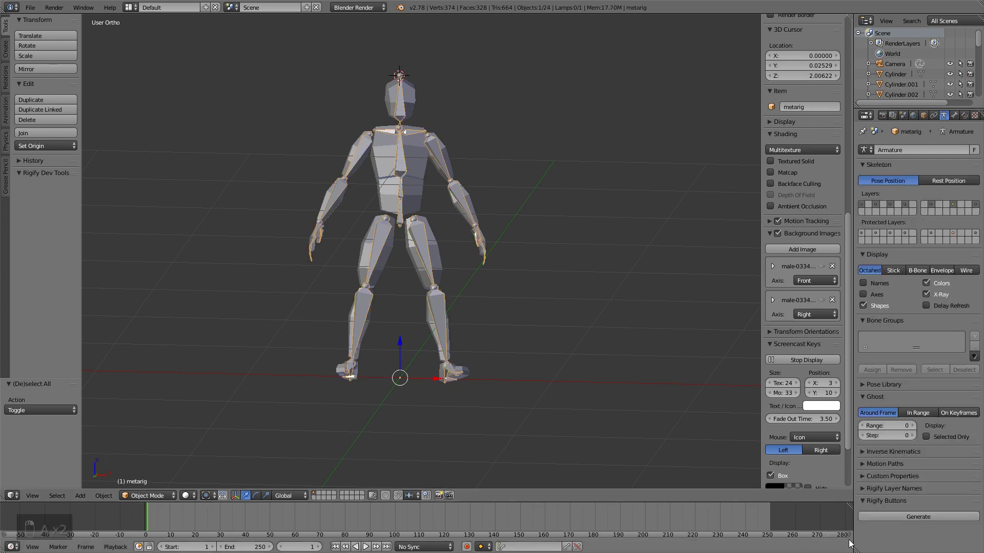
{"action": "left_click", "coordinate": [941, 512]}
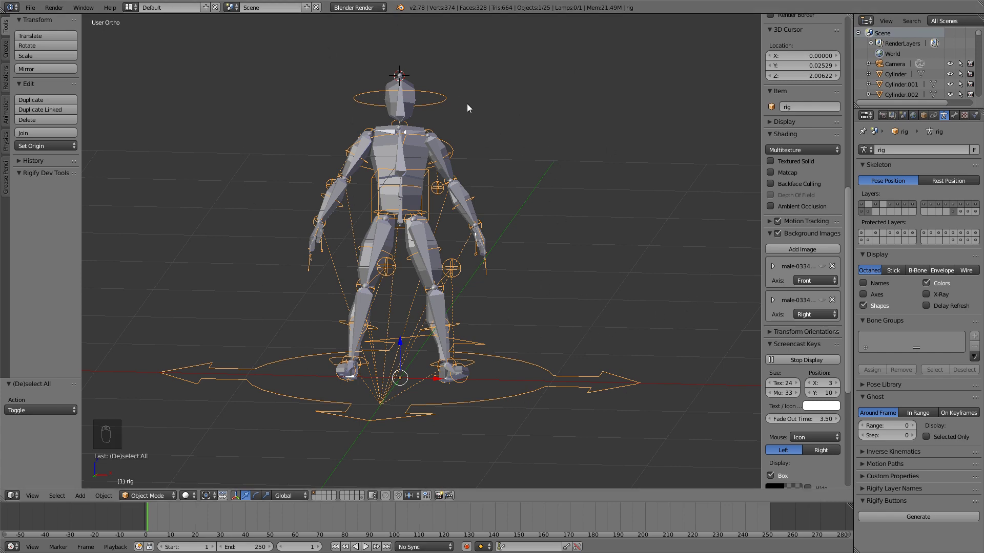
- Collapse the expanded background image and screencast settings, and hide the relationship lines in the 3D view
{"action": "middle_click_drag", "start_coordinate": [468, 105], "coordinate": [454, 159]}
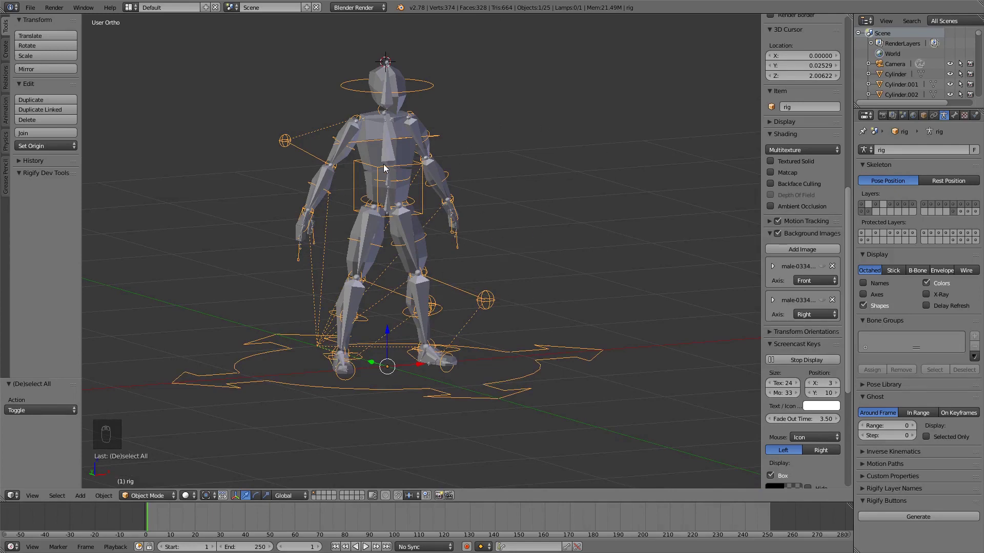
{"action": "middle_click_drag", "start_coordinate": [383, 164], "coordinate": [266, 167]}
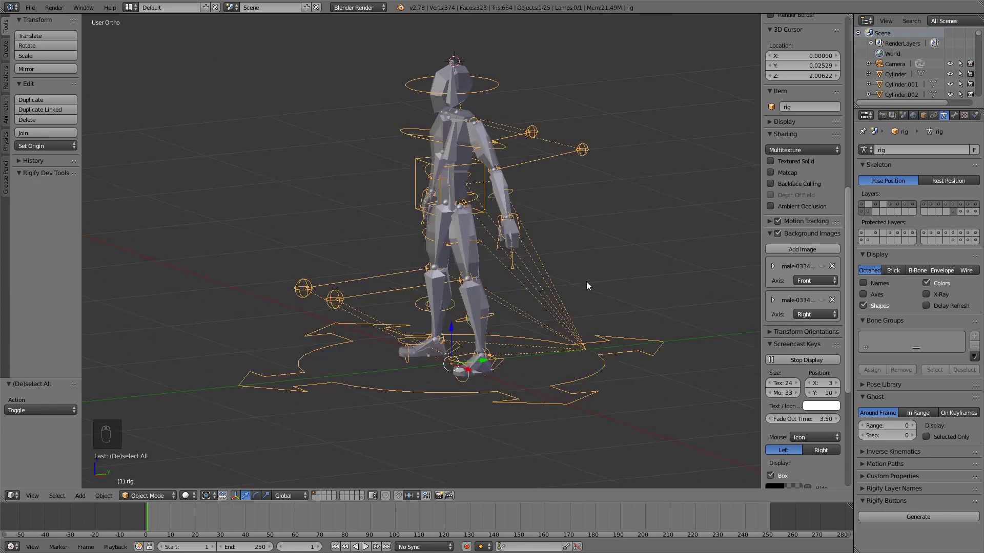
{"action": "middle_click_drag", "start_coordinate": [362, 101], "coordinate": [685, 247]}
{"action": "left_click_drag", "start_coordinate": [782, 236], "coordinate": [788, 400]}
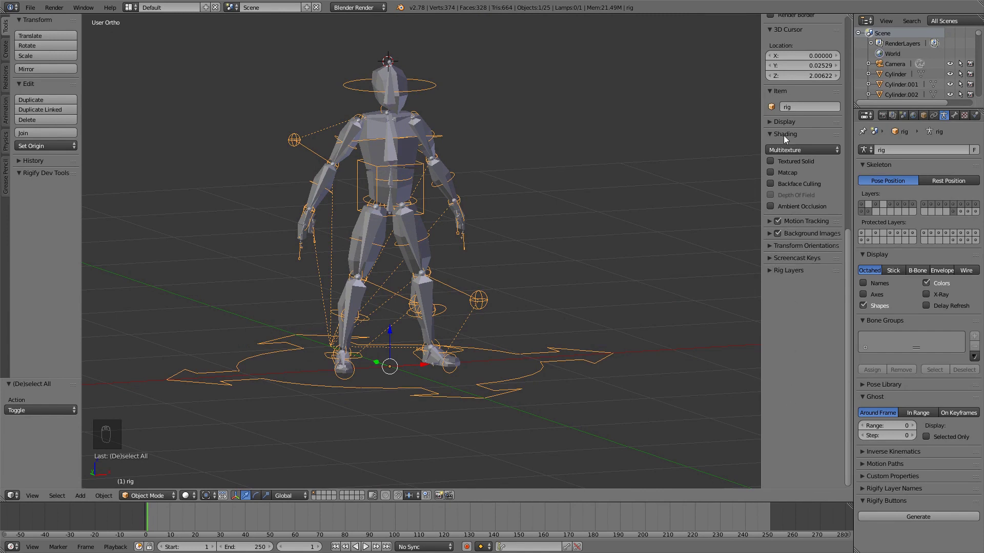
{"action": "left_click", "coordinate": [790, 122]}
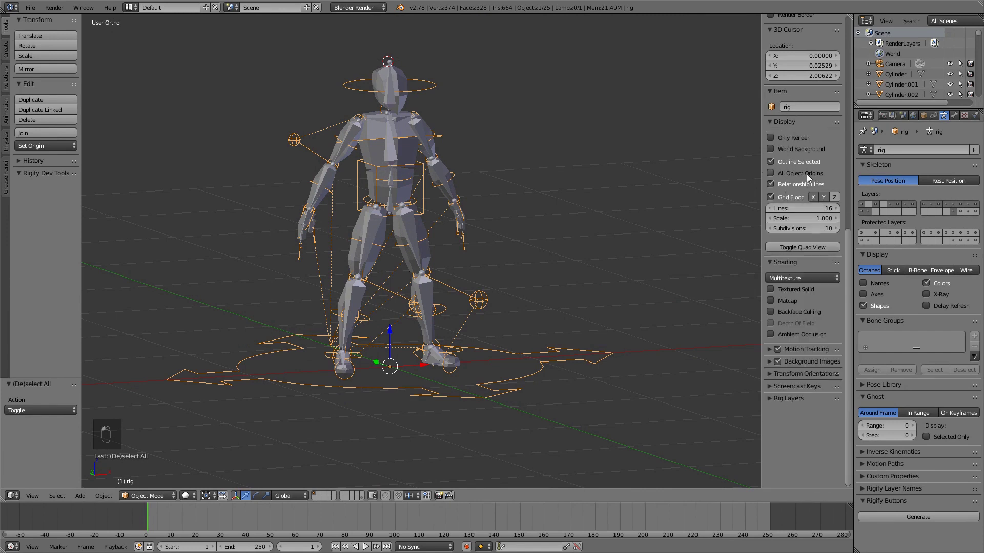
{"action": "left_click", "coordinate": [769, 185]}
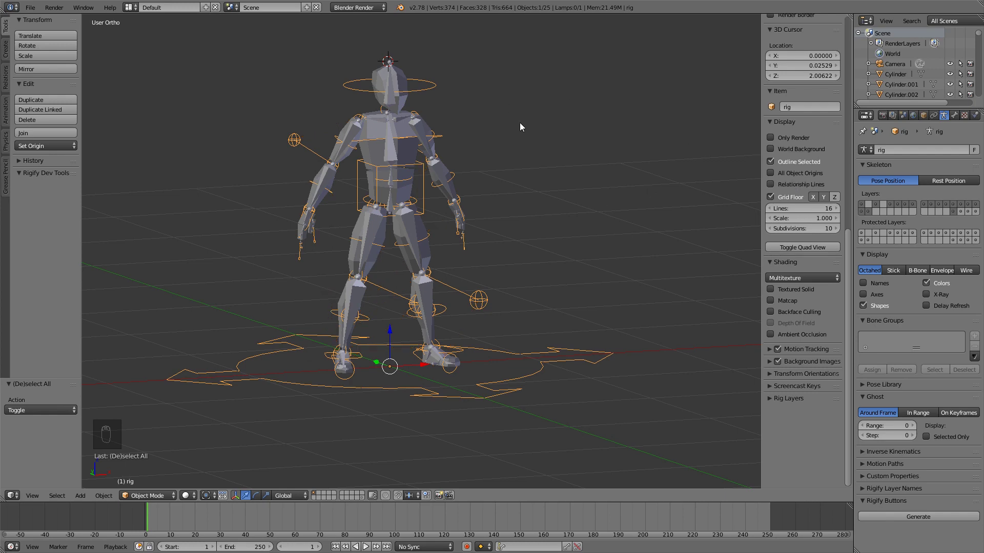
- Examine the generated rig's control shapes around the arms, hands, legs and feet from several angles
{"action": "middle_click_drag", "start_coordinate": [487, 198], "coordinate": [543, 168]}
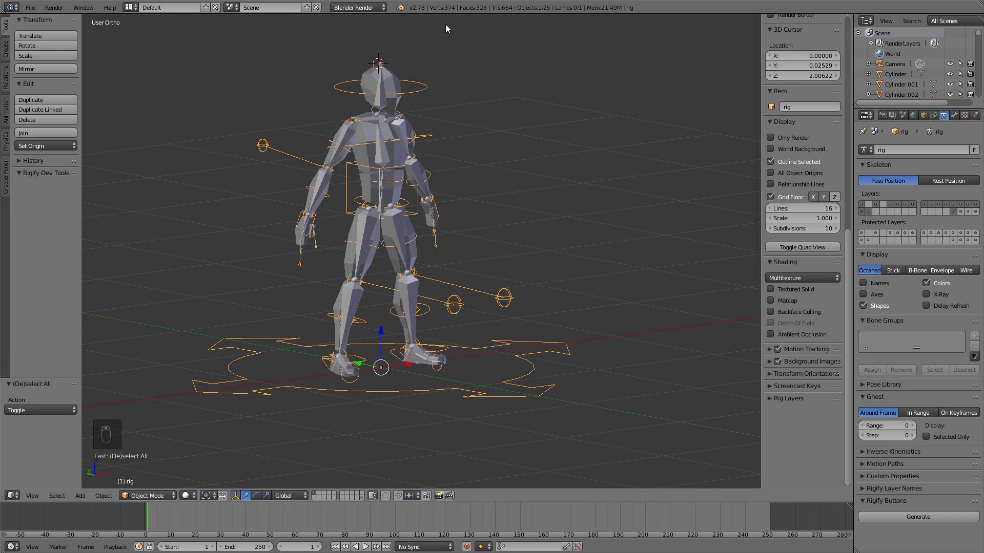
{"action": "middle_click_drag", "start_coordinate": [446, 28], "coordinate": [382, 144]}
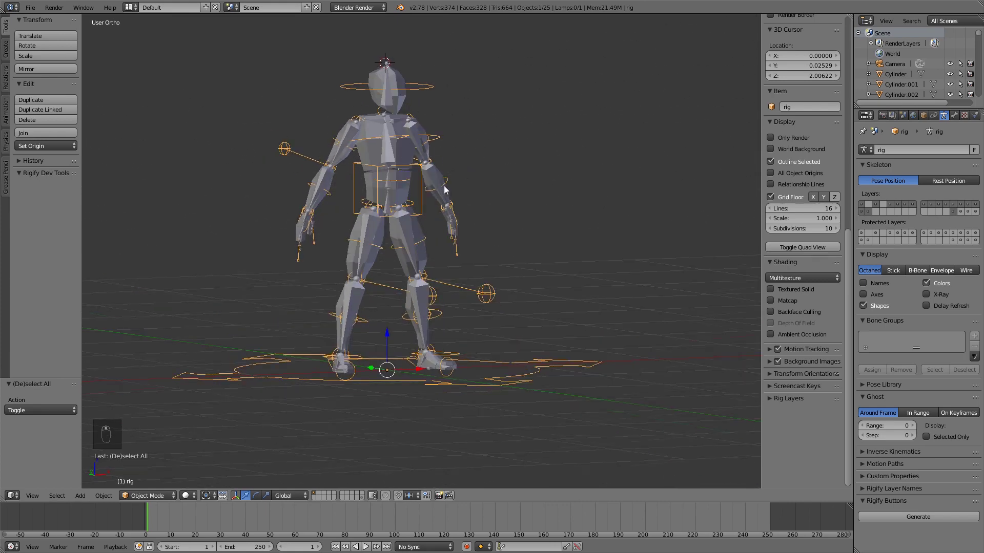
{"action": "middle_click_drag", "start_coordinate": [444, 190], "coordinate": [445, 161]}
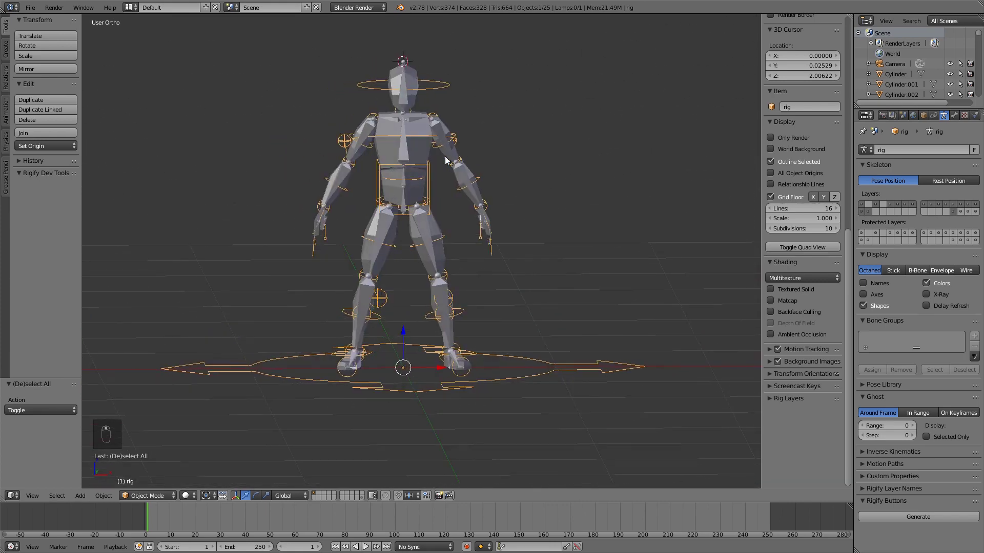
{"action": "middle_click_drag", "start_coordinate": [495, 219], "coordinate": [507, 205]}
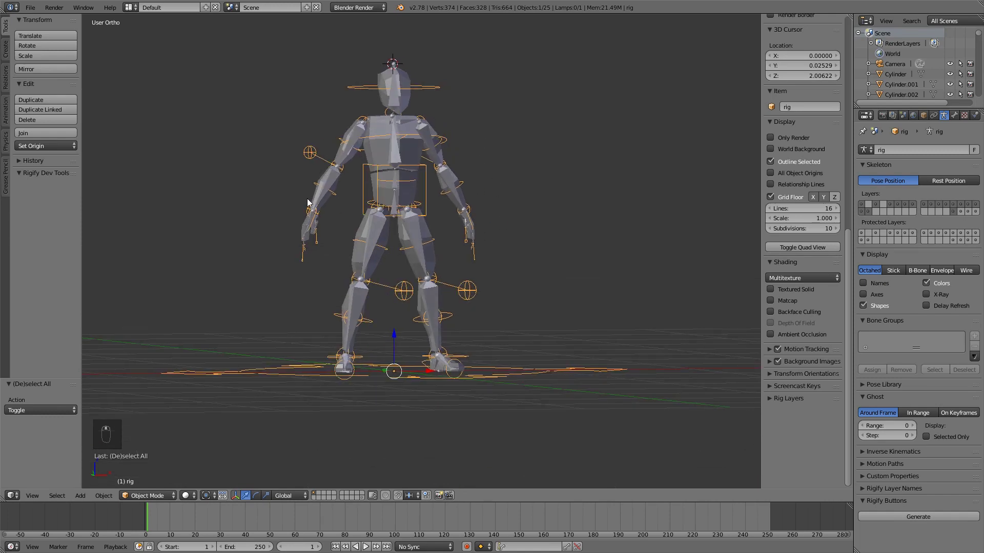
{"action": "middle_click_drag", "start_coordinate": [412, 219], "coordinate": [379, 232]}
{"action": "scroll", "coordinate": [401, 285], "scroll_direction": "up", "scroll_amount": 3}
{"action": "scroll", "coordinate": [400, 285], "scroll_direction": "down", "scroll_amount": 1}
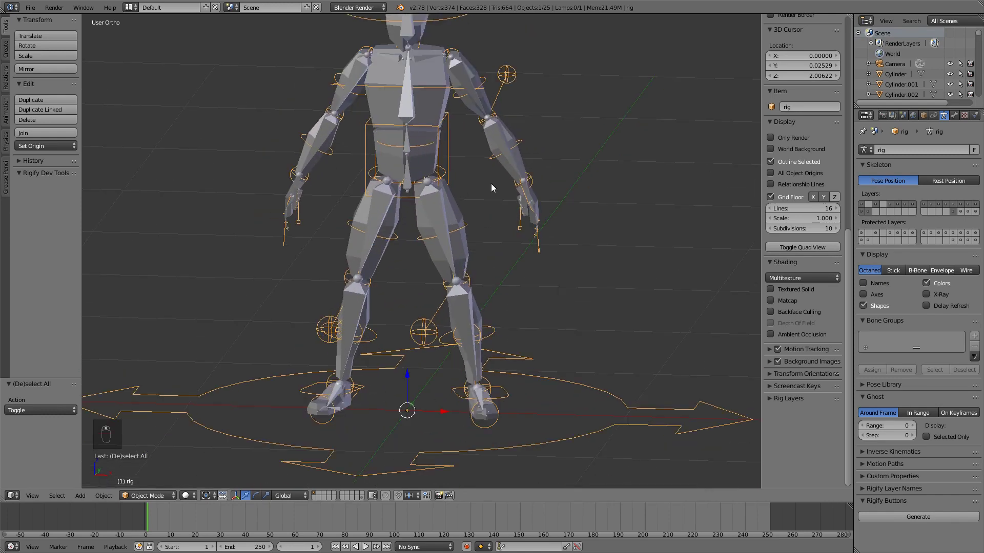
{"action": "middle_click_drag", "start_coordinate": [560, 200], "coordinate": [540, 268]}
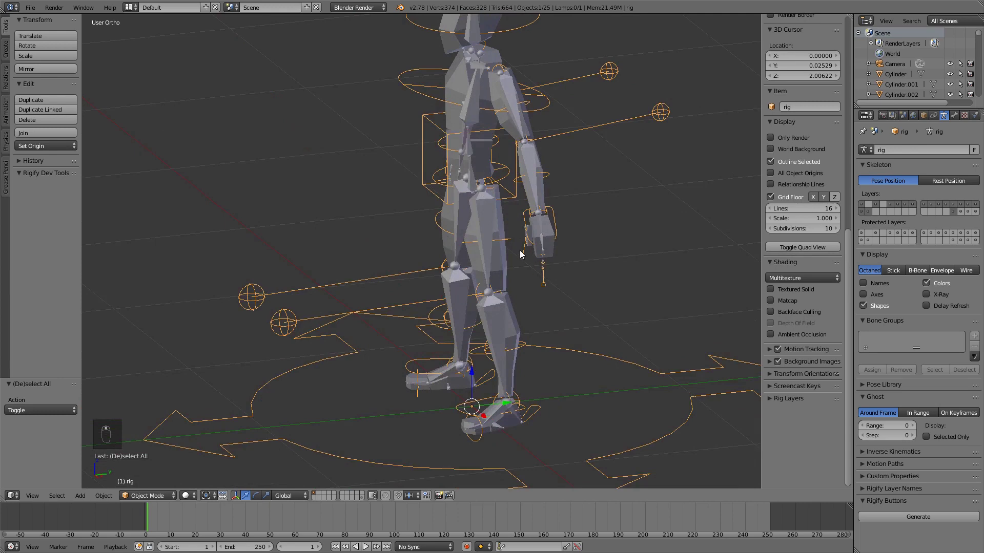
{"action": "middle_click_drag", "start_coordinate": [523, 231], "coordinate": [492, 447]}
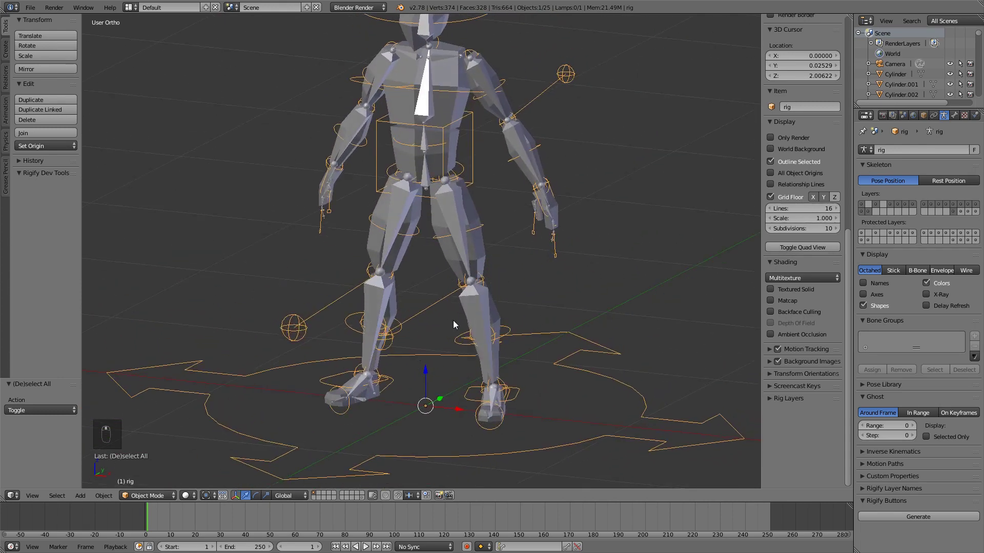
{"action": "middle_click_drag", "start_coordinate": [410, 271], "coordinate": [490, 267]}
{"action": "scroll", "coordinate": [419, 228], "scroll_direction": "down", "scroll_amount": 3}
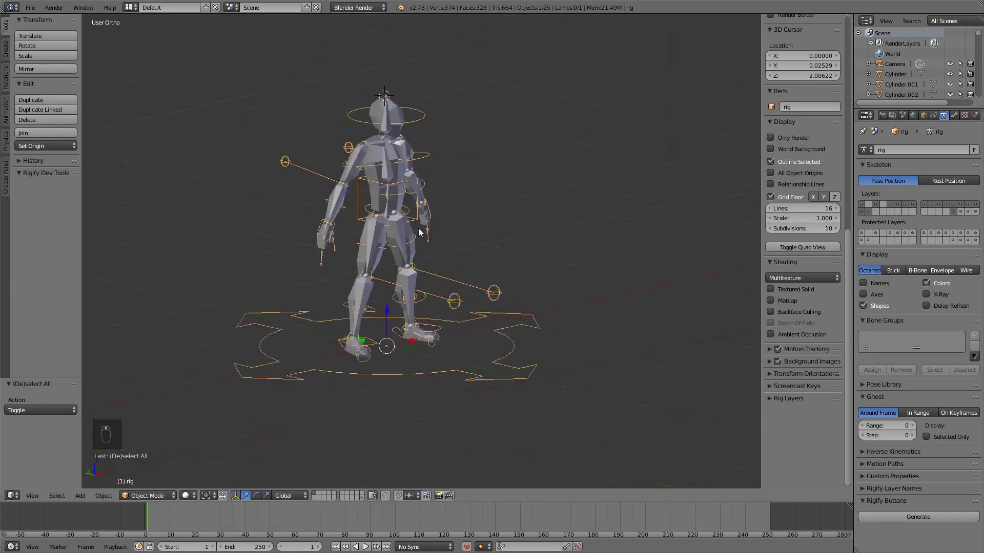
{"action": "middle_click_drag", "start_coordinate": [419, 232], "coordinate": [450, 192]}
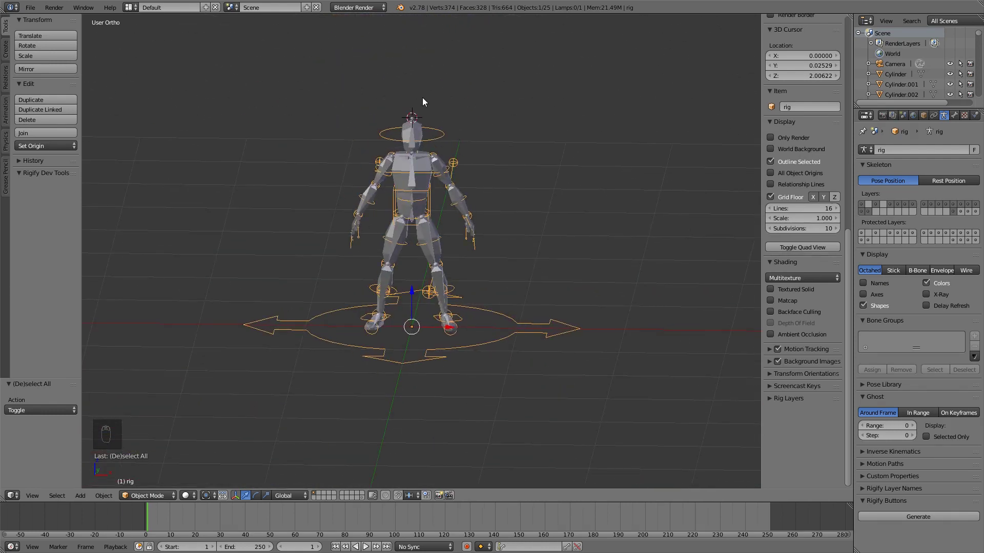
- Select the metarig inside the mesh and move it to the first layer in the lower row
{"action": "right_click", "coordinate": [429, 162]}
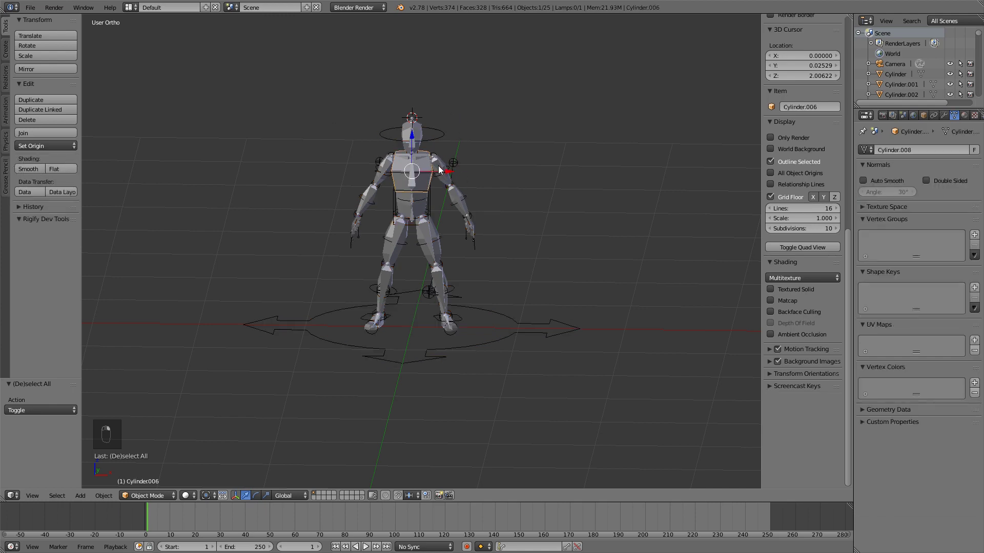
{"action": "right_click", "coordinate": [439, 166]}
{"action": "right_click", "coordinate": [433, 161]}
{"action": "right_click", "coordinate": [409, 131]}
{"action": "right_click", "coordinate": [412, 178]}
{"action": "right_click", "coordinate": [410, 182]}
{"action": "right_click", "coordinate": [410, 182]}
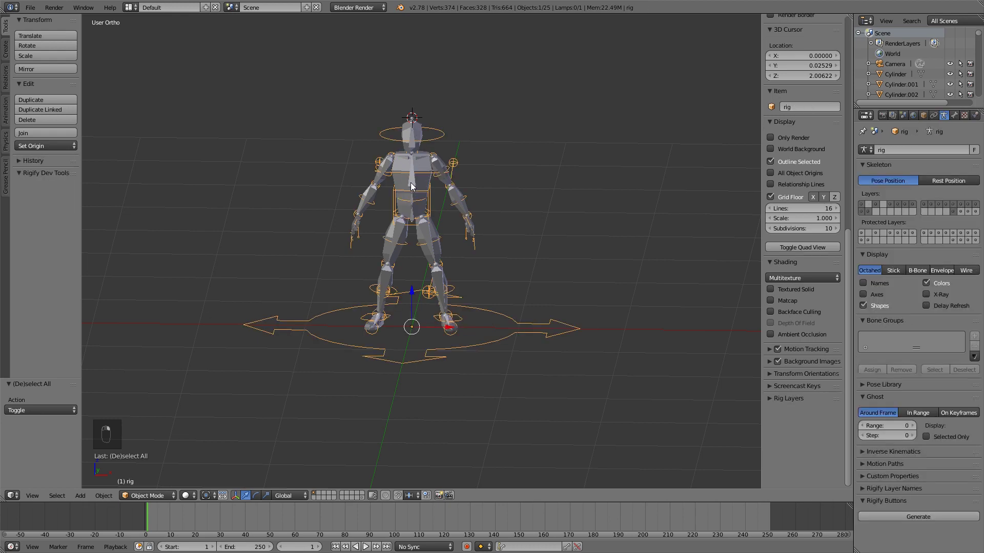
{"action": "right_click", "coordinate": [411, 182]}
{"action": "right_click", "coordinate": [411, 182]}
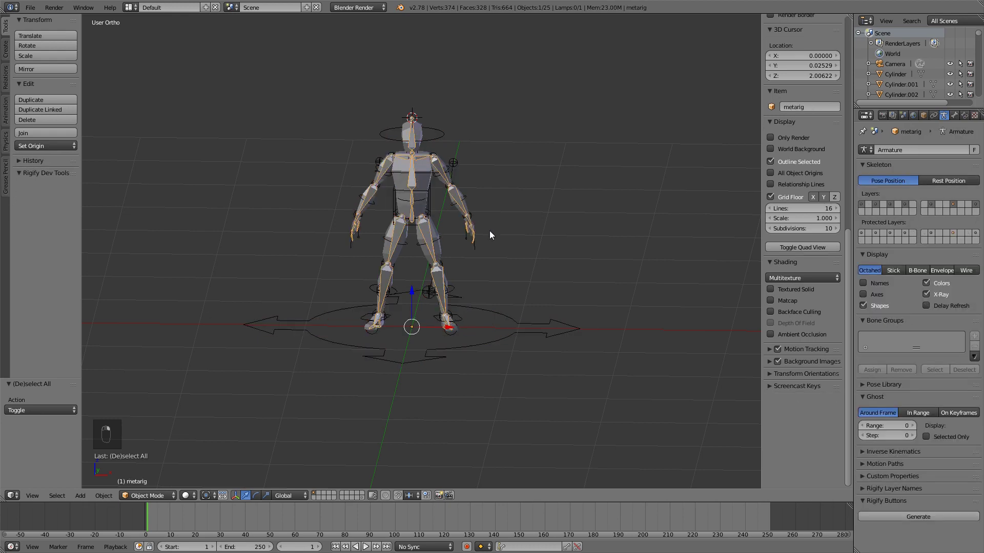
{"action": "scroll", "coordinate": [507, 195], "scroll_direction": "up", "scroll_amount": 3}
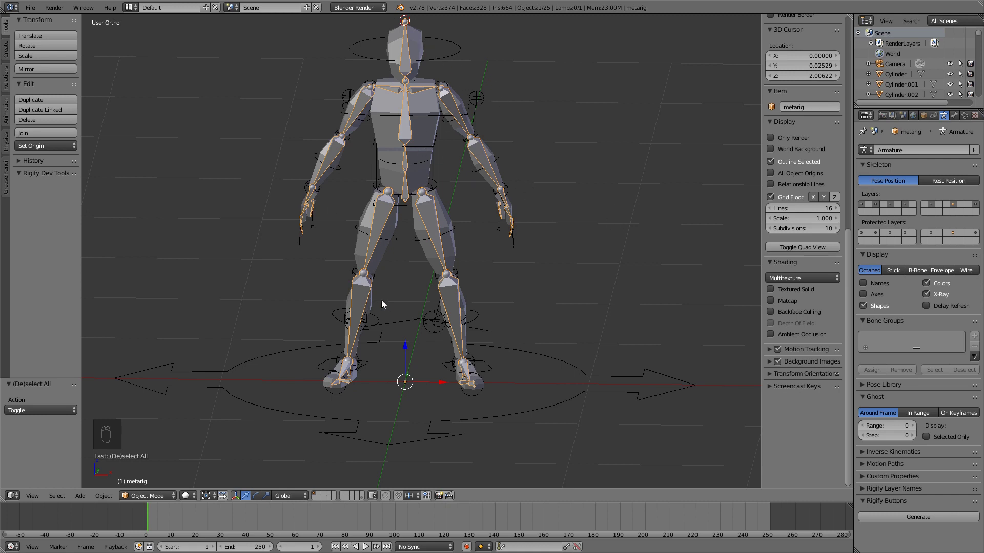
{"action": "key", "text": "m"}
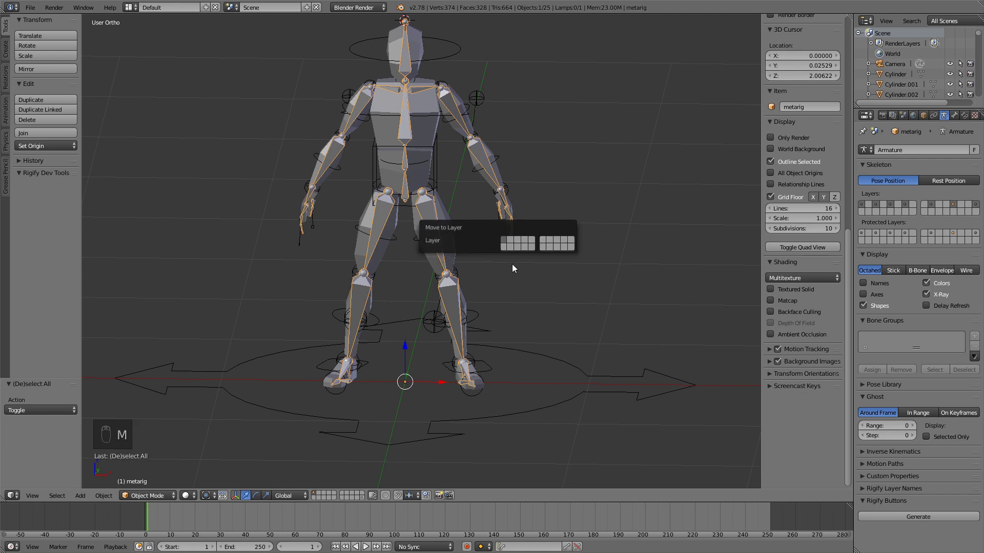
{"action": "left_click", "coordinate": [502, 247]}
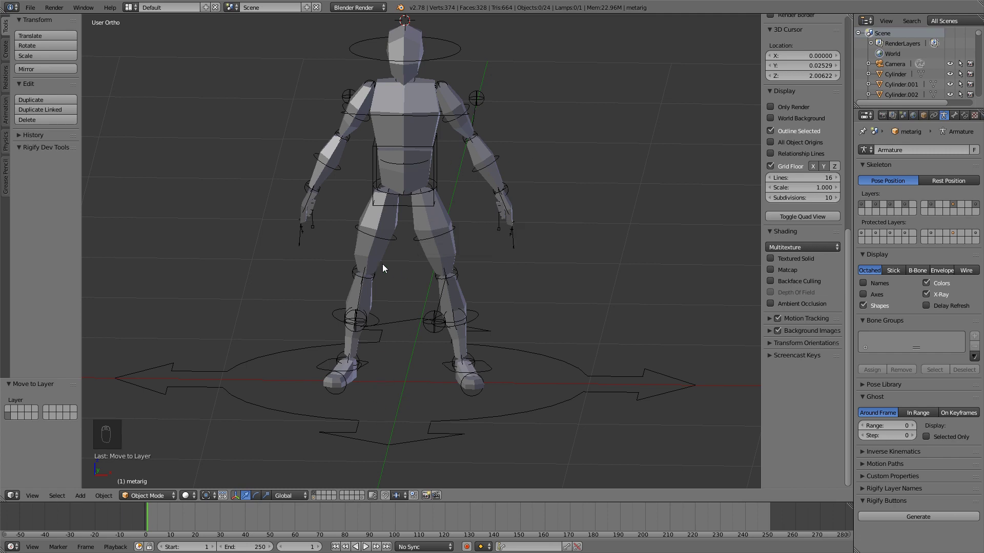
- Select the generated rig and switch it to Pose Mode in the front view
{"action": "middle_click_drag", "start_coordinate": [407, 158], "coordinate": [478, 150]}
{"action": "scroll", "coordinate": [479, 150], "scroll_direction": "down", "scroll_amount": 2}
{"action": "right_click", "coordinate": [427, 126]}
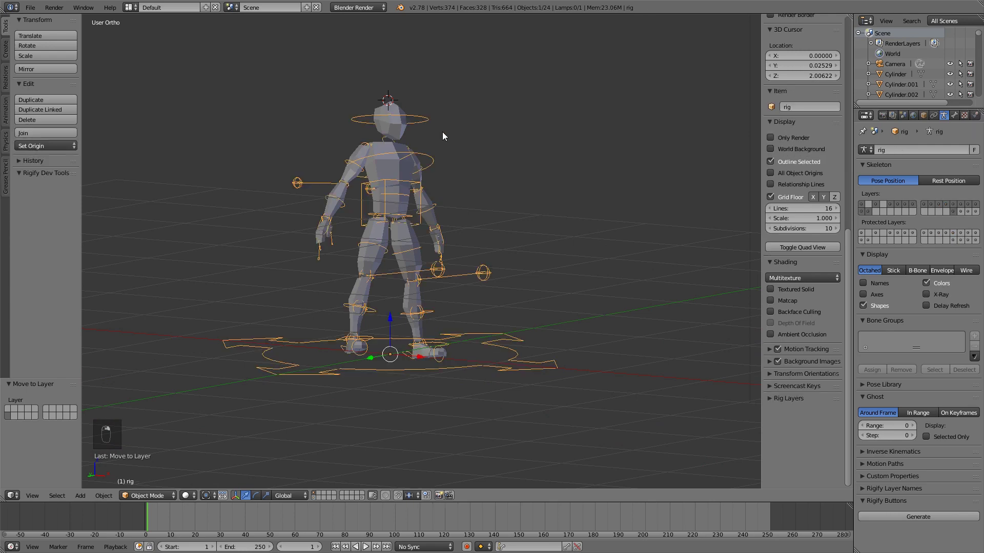
{"action": "key", "text": "KP_1"}
{"action": "scroll", "coordinate": [475, 196], "scroll_direction": "up", "scroll_amount": 2}
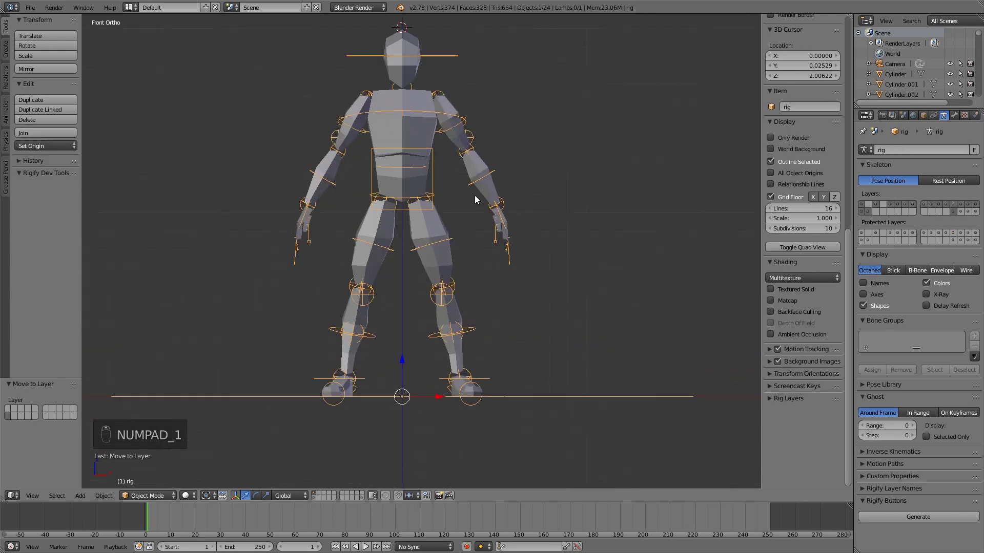
{"action": "key", "text": "ctrl+Tab"}
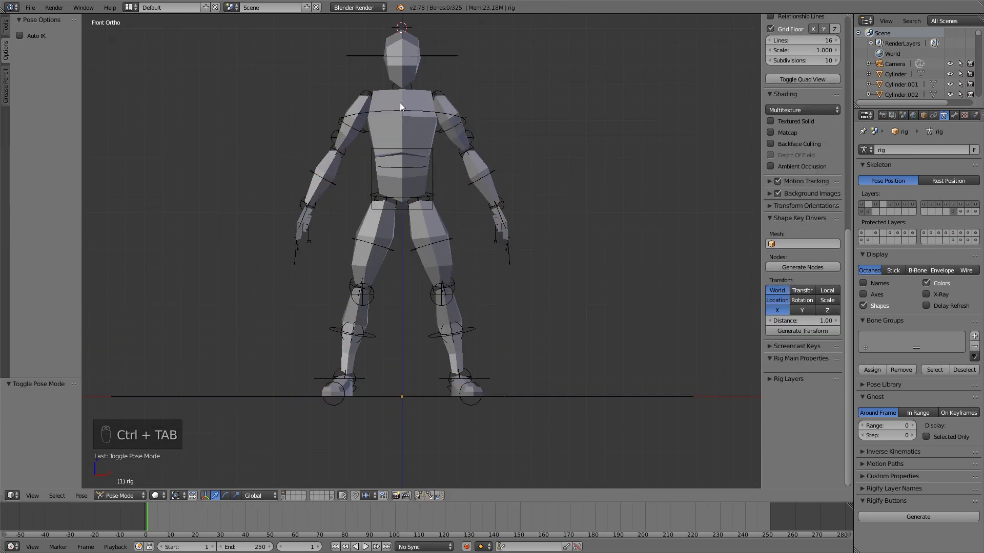
{"action": "left_click", "coordinate": [130, 496]}
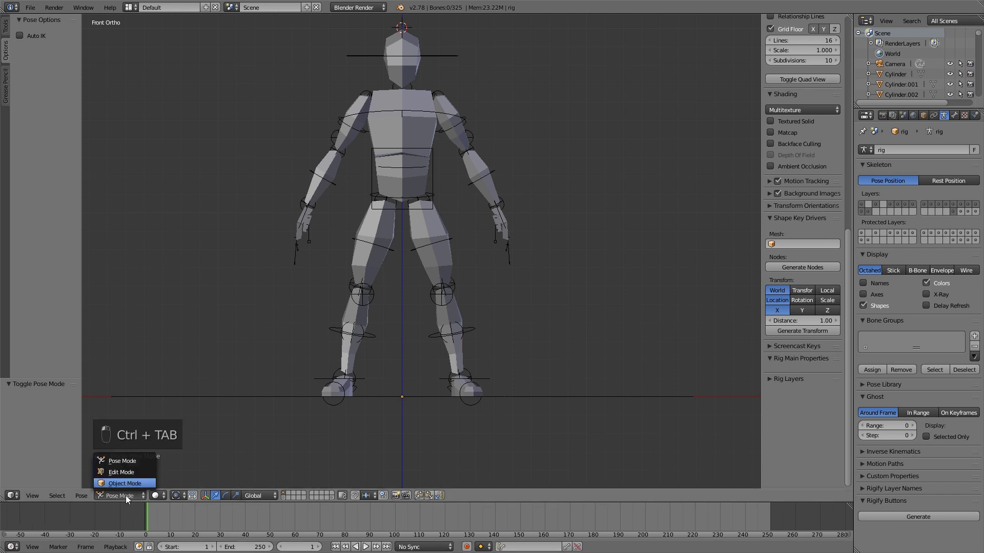
{"action": "left_click", "coordinate": [127, 497]}
- Try rotating the rig's head and chest controls
{"action": "middle_click_drag", "start_coordinate": [458, 133], "coordinate": [493, 160], "text": "shift"}
{"action": "right_click", "coordinate": [491, 81]}
{"action": "key", "text": "r"}
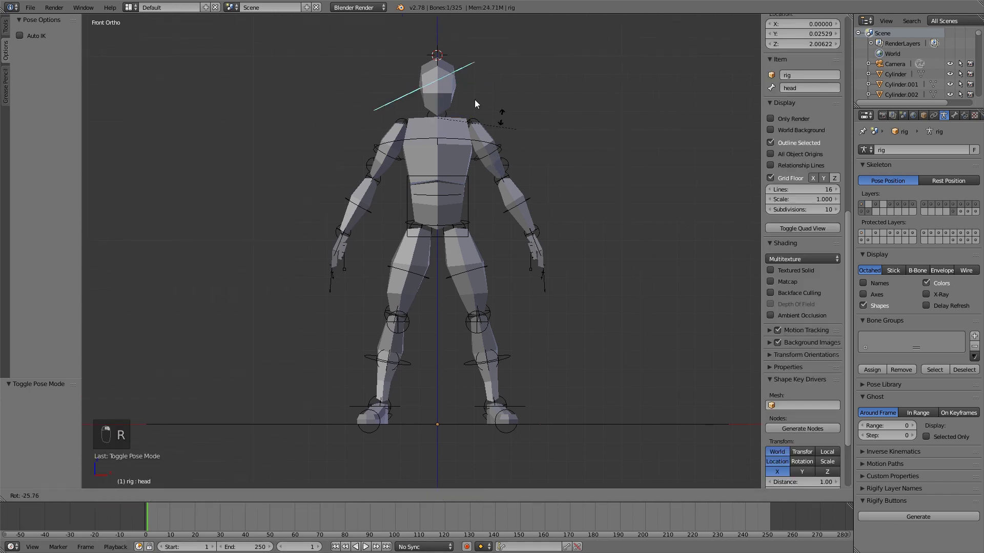
{"action": "right_click", "coordinate": [478, 138]}
{"action": "right_click", "coordinate": [476, 146]}
{"action": "key", "text": "r"}
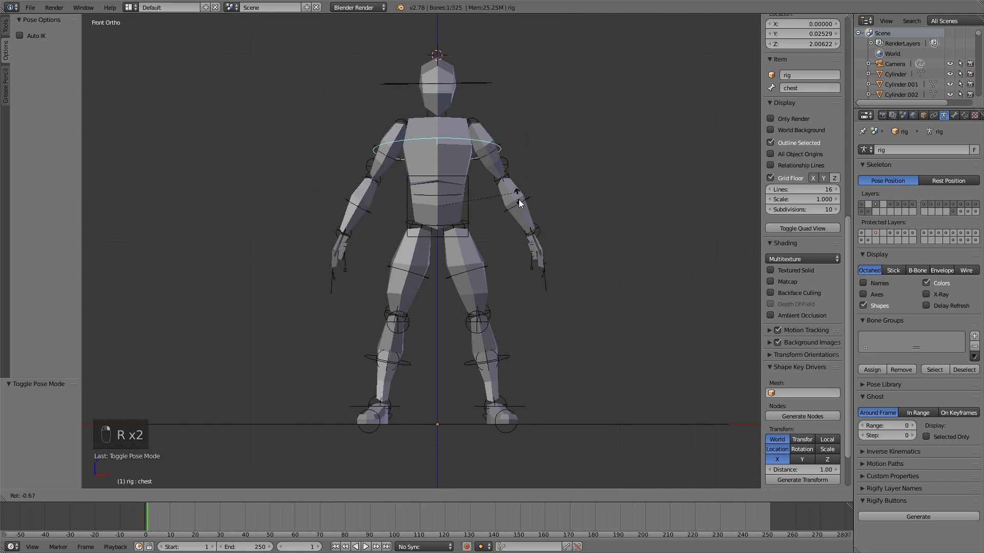
{"action": "right_click", "coordinate": [514, 169]}
- Try rotating the left and right thigh FK controls
{"action": "right_click", "coordinate": [480, 265]}
{"action": "key", "text": "r"}
{"action": "right_click", "coordinate": [444, 278]}
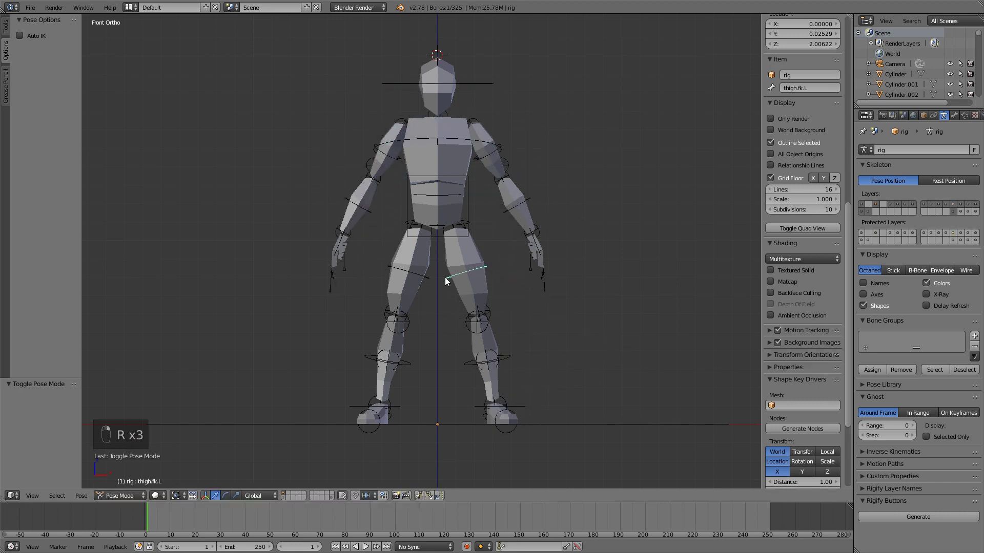
{"action": "right_click", "coordinate": [409, 272]}
{"action": "key", "text": "r"}
{"action": "right_click", "coordinate": [490, 286]}
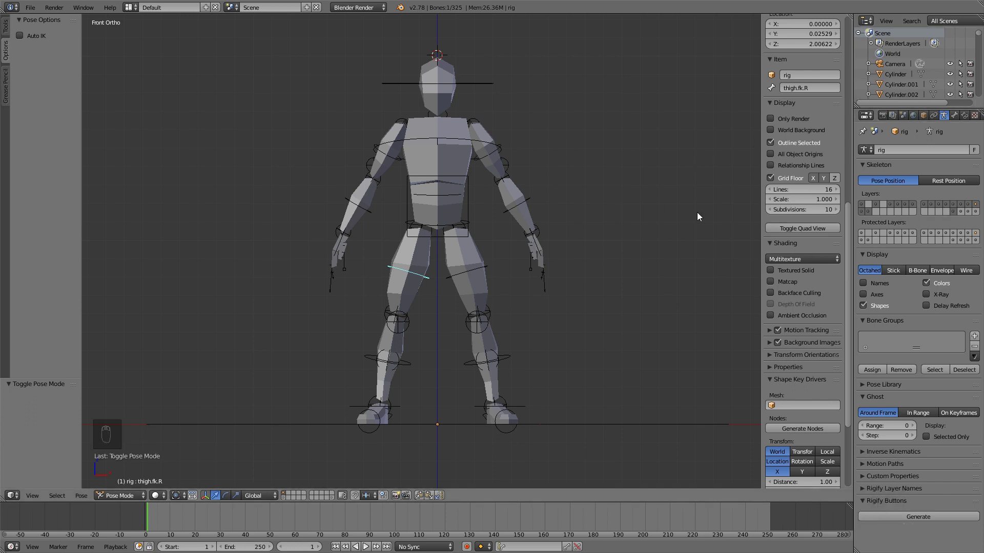
- Turn on X-Ray for the rig and show only the armature layer holding the deformation bones
{"action": "left_click", "coordinate": [926, 294]}
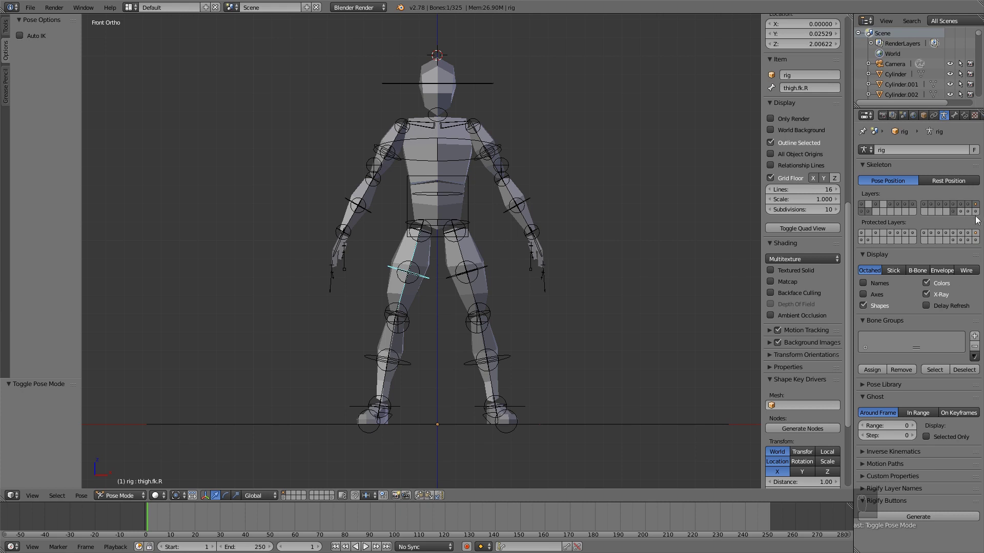
{"action": "left_click", "coordinate": [960, 210]}
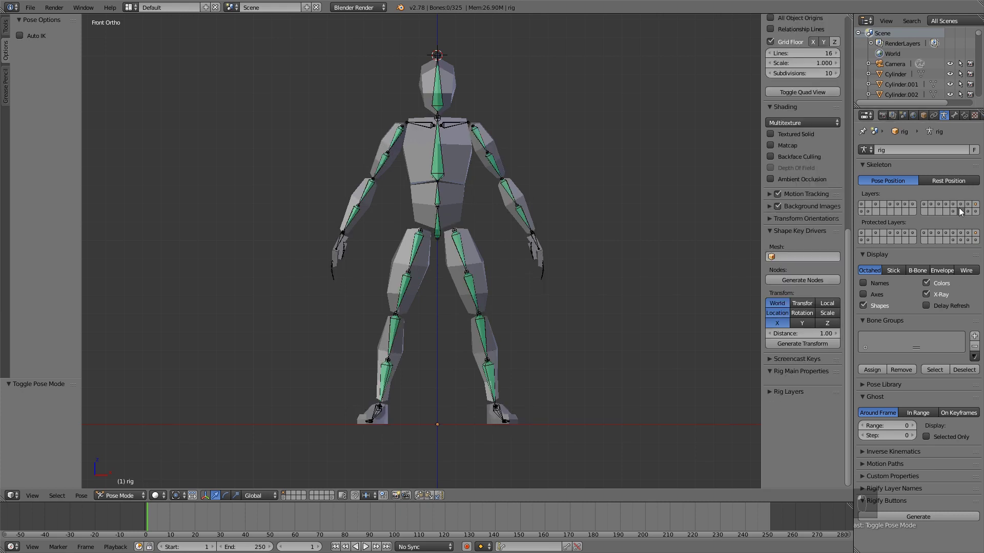
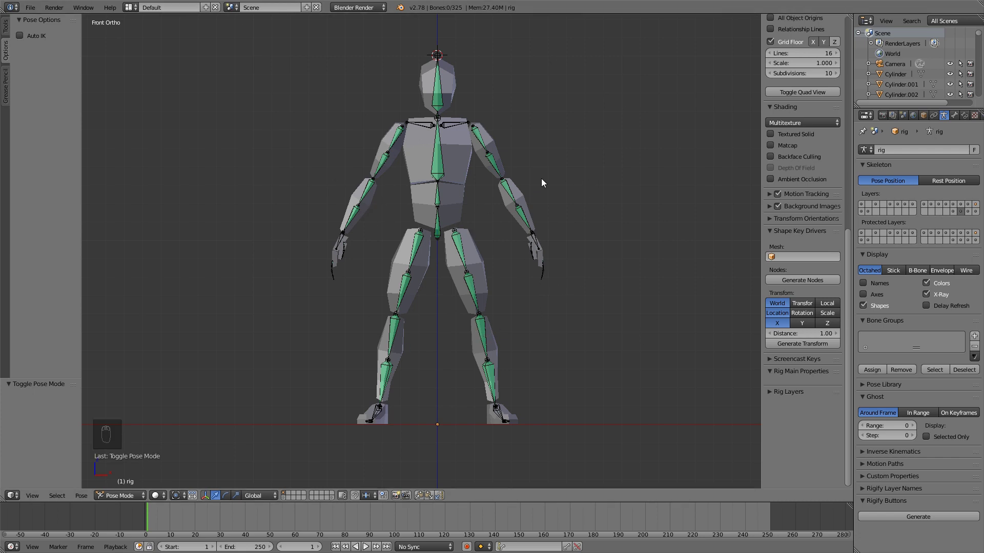
{"action": "scroll", "coordinate": [478, 233], "scroll_direction": "up", "scroll_amount": 3}
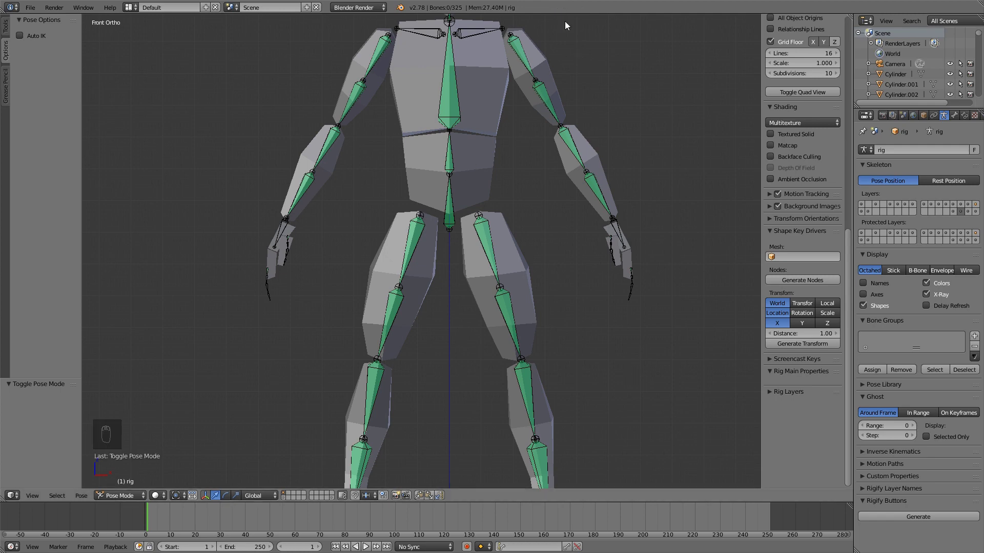
{"action": "middle_click_drag", "start_coordinate": [520, 61], "coordinate": [542, 158], "text": "shift"}
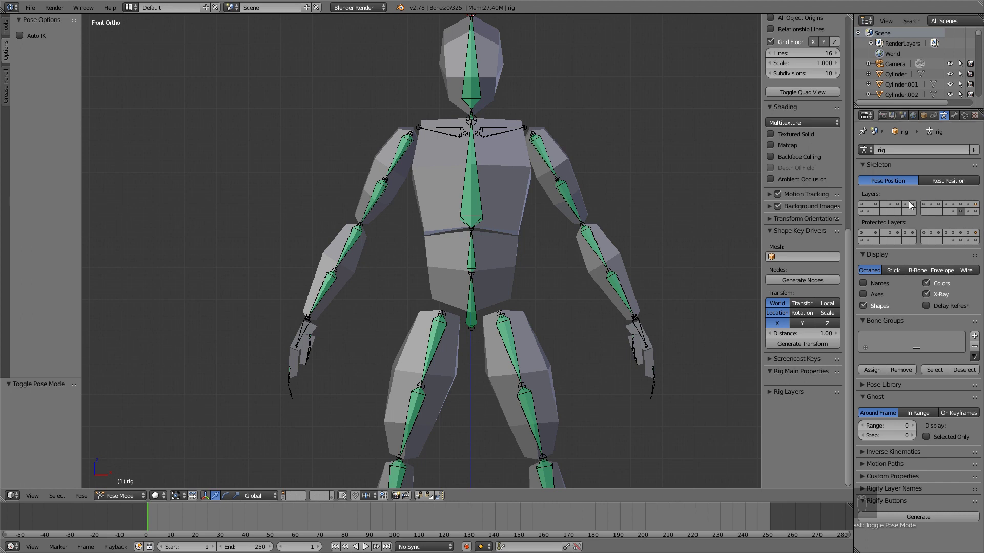
- Look through the rig's other armature layers and return to the one with the deformation bones
{"action": "left_click_drag", "start_coordinate": [868, 202], "coordinate": [960, 204]}
{"action": "scroll", "coordinate": [583, 228], "scroll_direction": "down", "scroll_amount": 3}
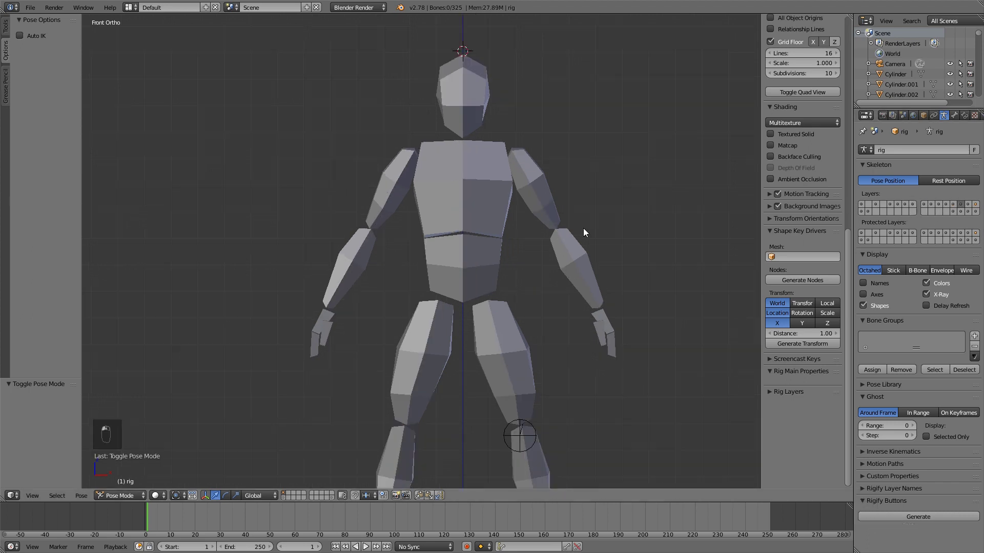
{"action": "left_click", "coordinate": [940, 204]}
{"action": "left_click", "coordinate": [912, 205]}
{"action": "left_click", "coordinate": [937, 206]}
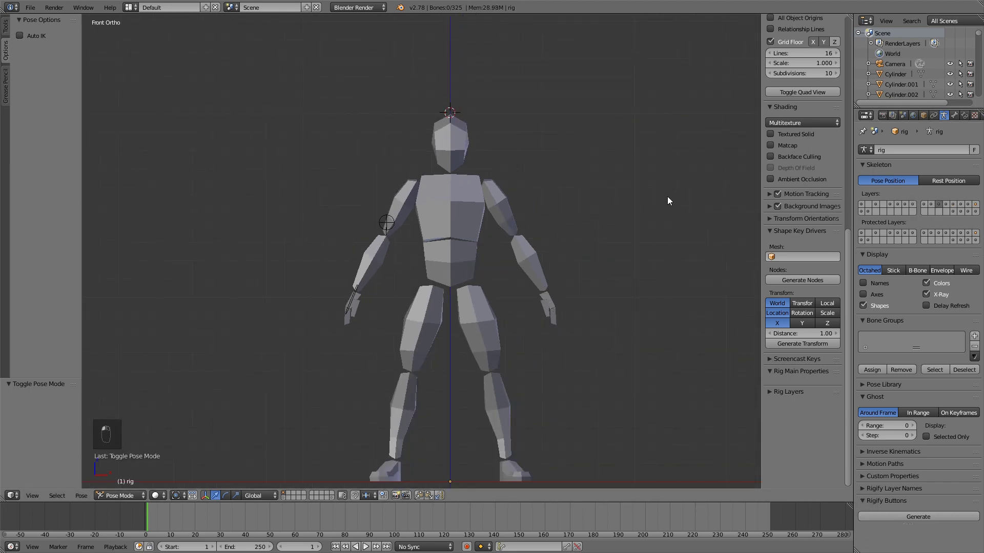
{"action": "left_click", "coordinate": [957, 211]}
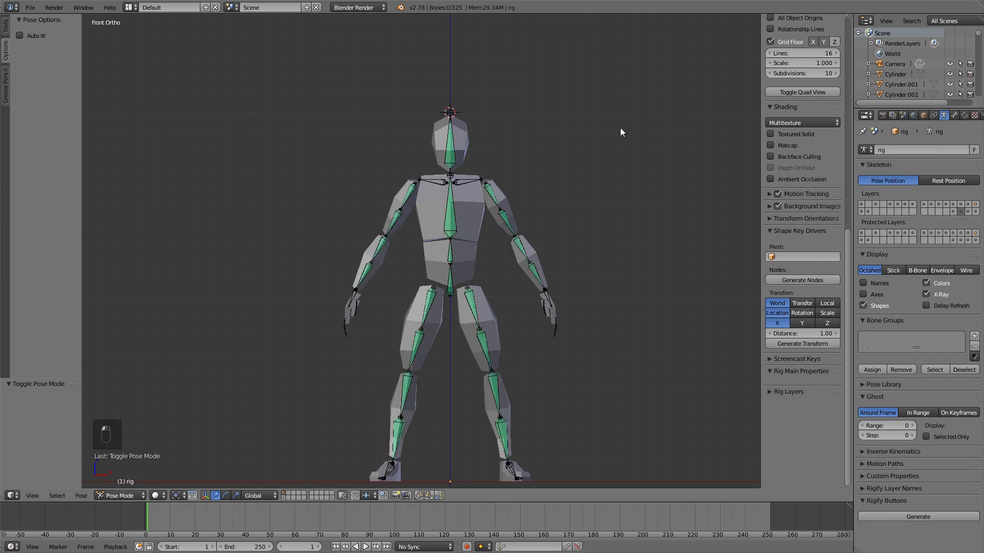
- Parent the left upper arm mesh to the DEF-upper_arm.01.L bone using the Bone parent type
{"action": "scroll", "coordinate": [483, 367], "scroll_direction": "down", "scroll_amount": 1}
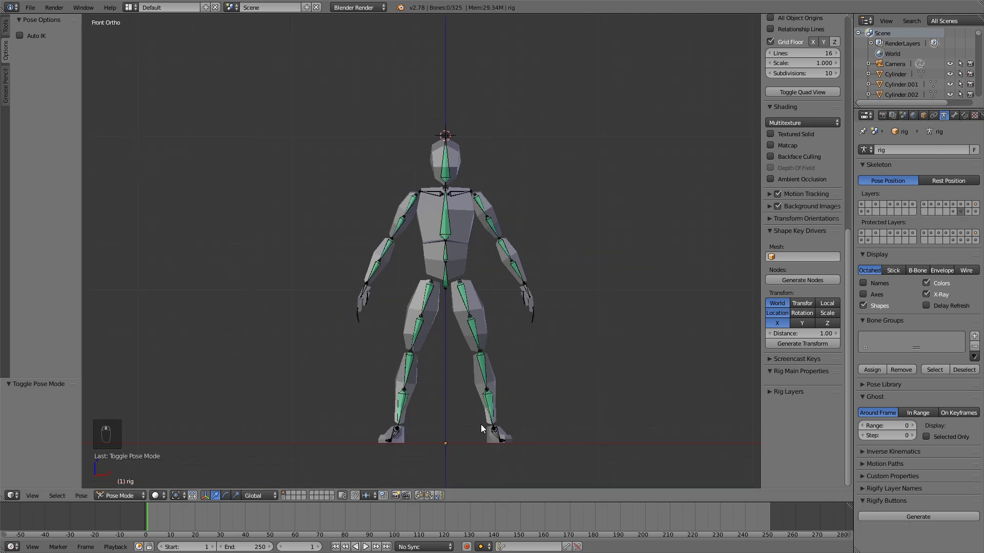
{"action": "scroll", "coordinate": [487, 226], "scroll_direction": "up", "scroll_amount": 4}
{"action": "scroll", "coordinate": [590, 264], "scroll_direction": "up", "scroll_amount": 2}
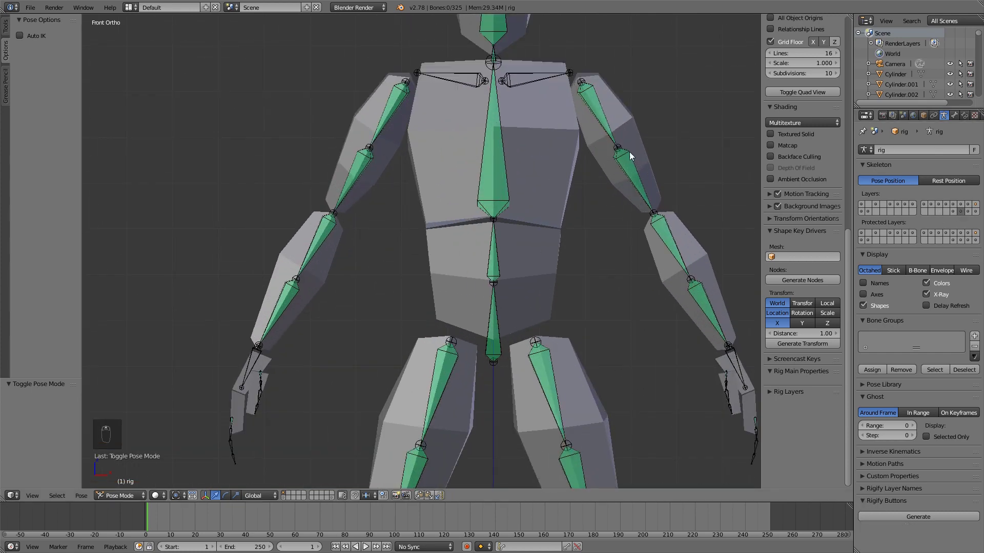
{"action": "middle_click_drag", "start_coordinate": [566, 84], "coordinate": [454, 178], "text": "shift"}
{"action": "right_click", "coordinate": [512, 205]}
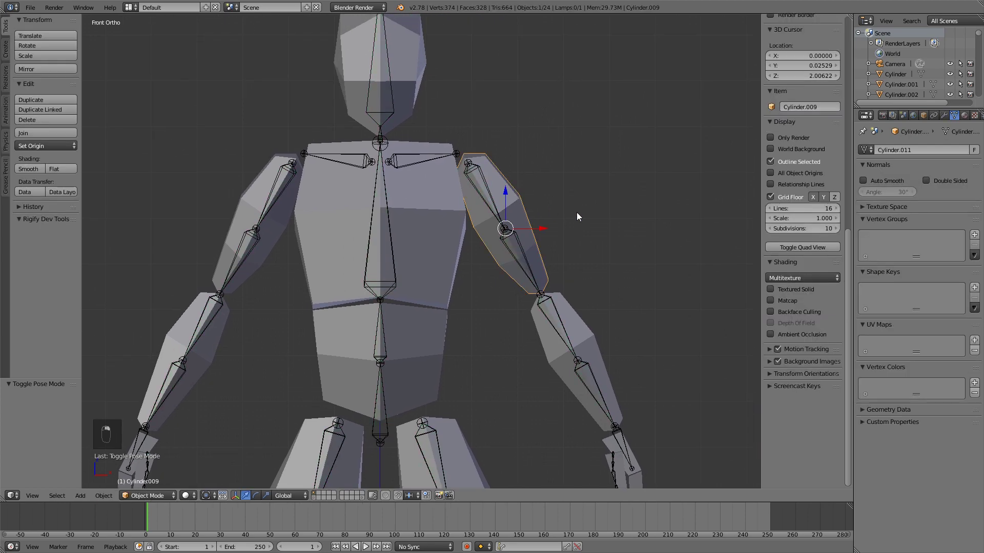
{"action": "right_click", "coordinate": [477, 172]}
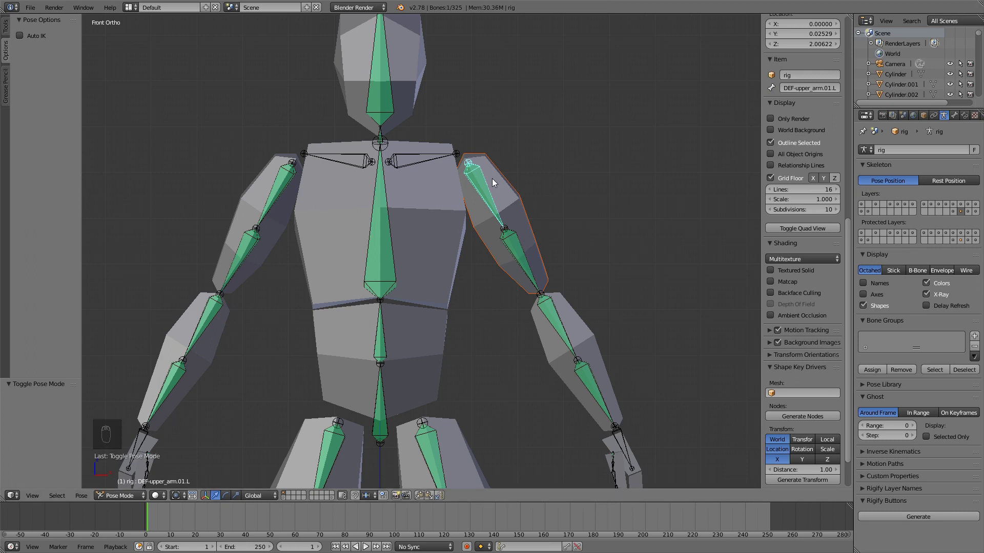
{"action": "key", "text": "ctrl+p"}
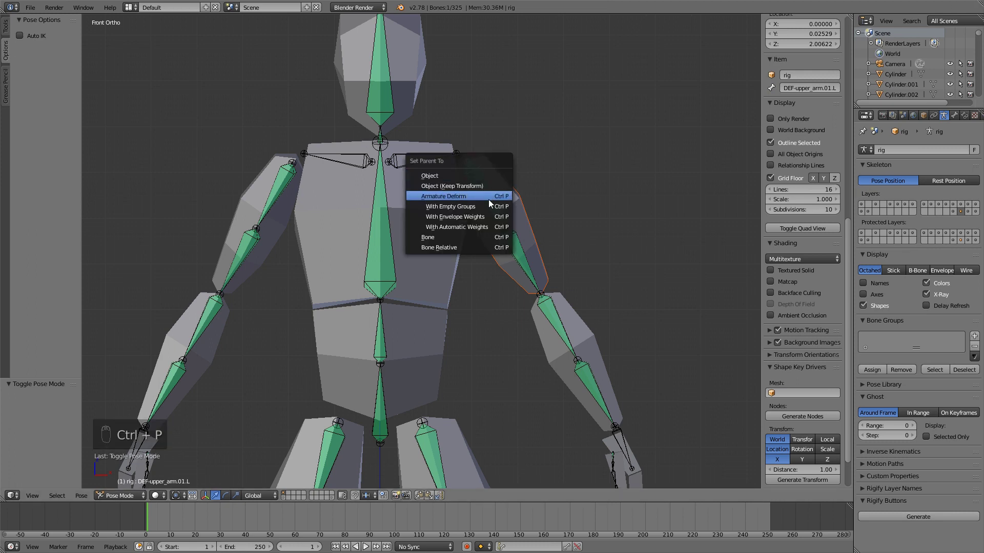
{"action": "left_click", "coordinate": [467, 238]}
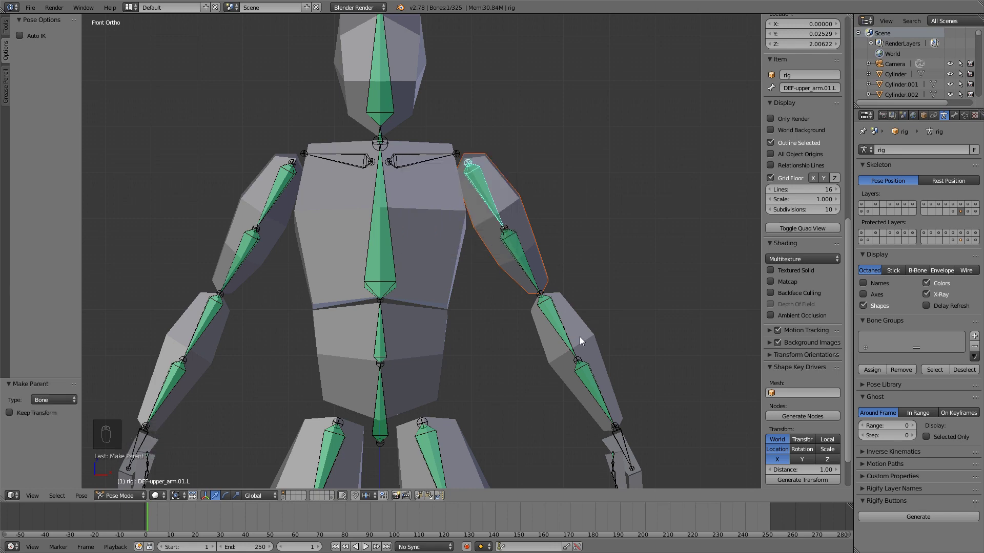
- Parent the left forearm mesh to the DEF-forearm.01.L bone using the Bone parent type
{"action": "right_click", "coordinate": [552, 323], "text": "shift"}
{"action": "key", "text": "ctrl+p"}
{"action": "left_click", "coordinate": [559, 315]}
- Parent the left palm mesh to the DEF-hand.L bone using the Bone parent type
{"action": "middle_click_drag", "start_coordinate": [637, 351], "coordinate": [540, 185], "text": "shift"}
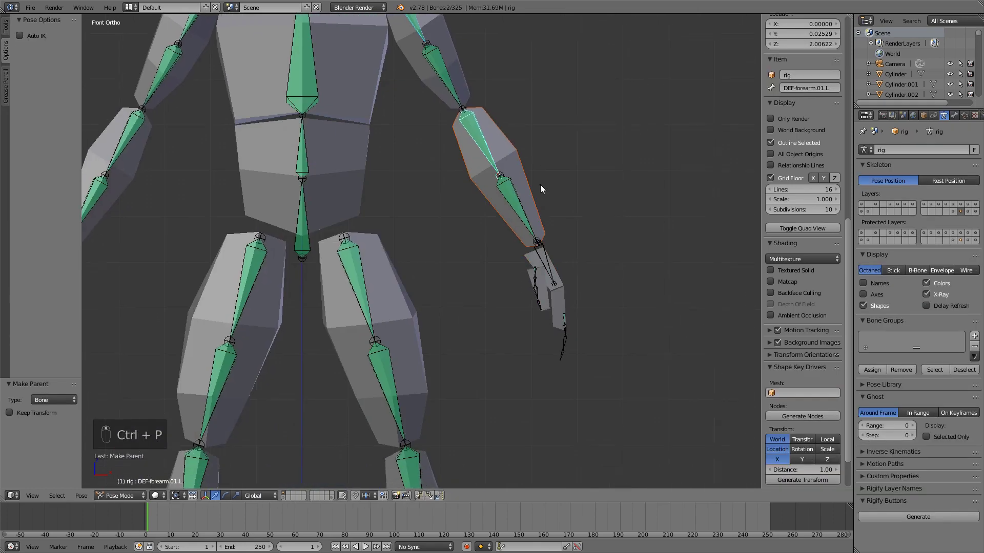
{"action": "scroll", "coordinate": [613, 272], "scroll_direction": "up", "scroll_amount": 3}
{"action": "middle_click_drag", "start_coordinate": [613, 272], "coordinate": [531, 223], "text": "shift"}
{"action": "right_click", "coordinate": [531, 225], "text": "shift"}
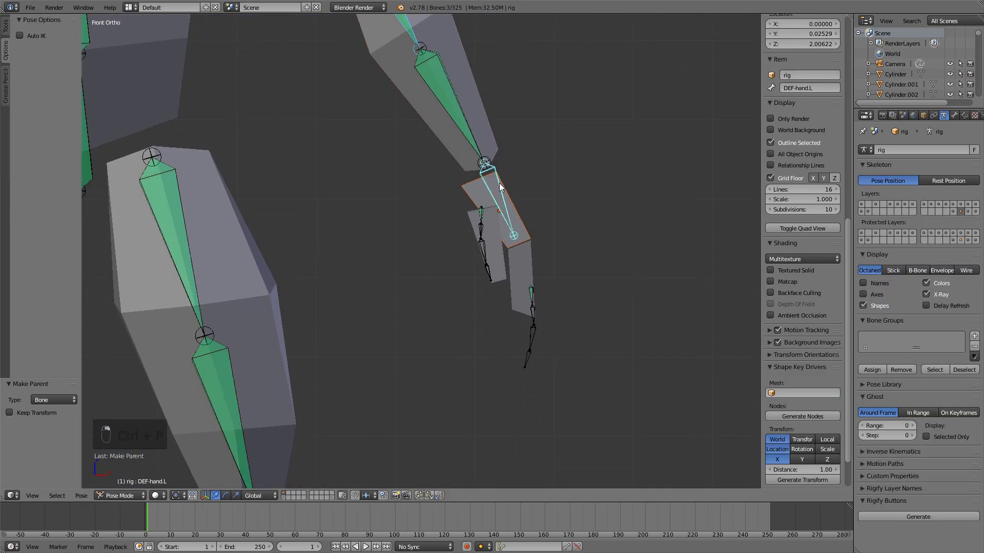
{"action": "key", "text": "ctrl+p"}
{"action": "left_click", "coordinate": [504, 187]}
- Parent the left fingers mesh to the DEF-f_middle.01.L.01 bone using the Bone parent type
{"action": "middle_click_drag", "start_coordinate": [532, 209], "coordinate": [527, 168], "text": "shift"}
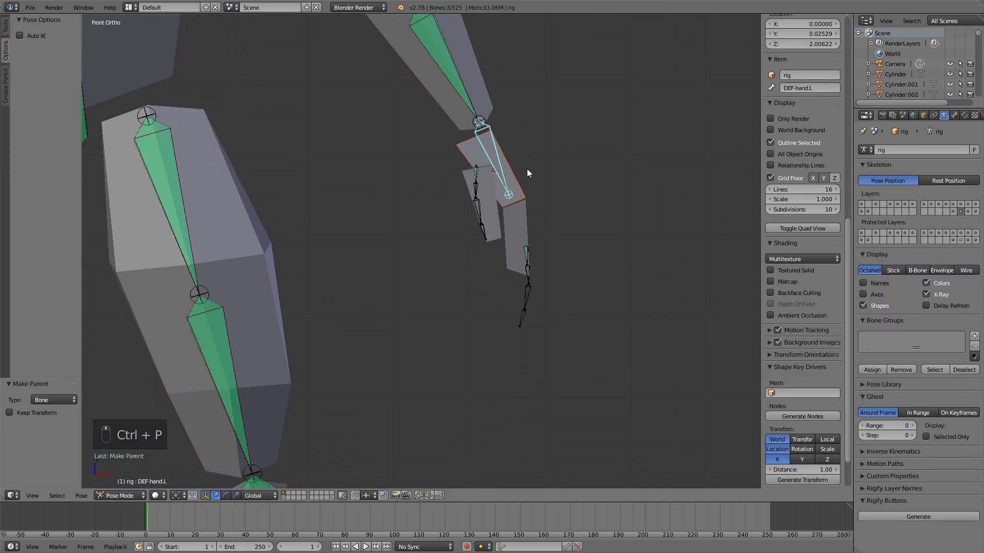
{"action": "middle_click_drag", "start_coordinate": [588, 181], "coordinate": [429, 216]}
{"action": "scroll", "coordinate": [430, 217], "scroll_direction": "up", "scroll_amount": 2}
{"action": "right_click", "coordinate": [582, 190]}
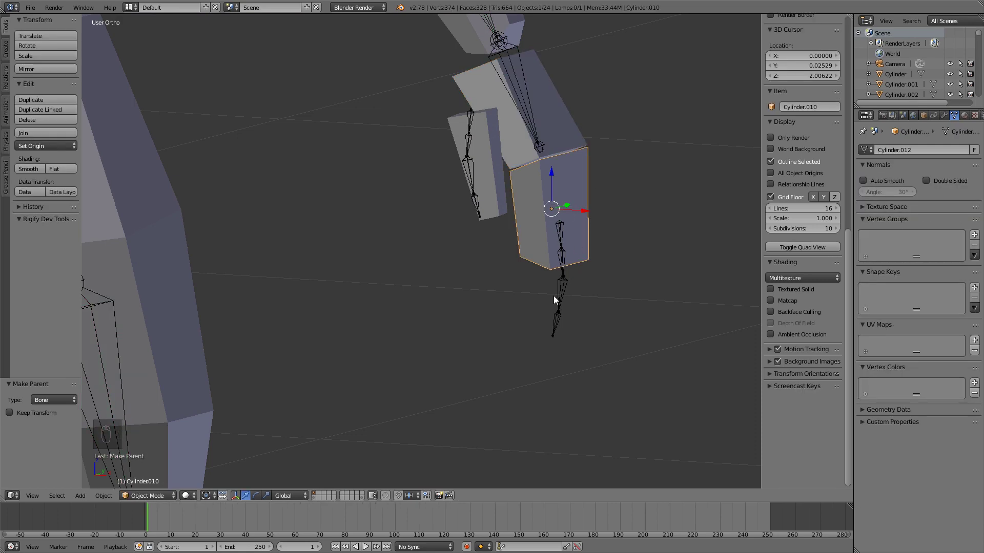
{"action": "right_click", "coordinate": [562, 229], "text": "shift"}
{"action": "key", "text": "ctrl+Tab"}
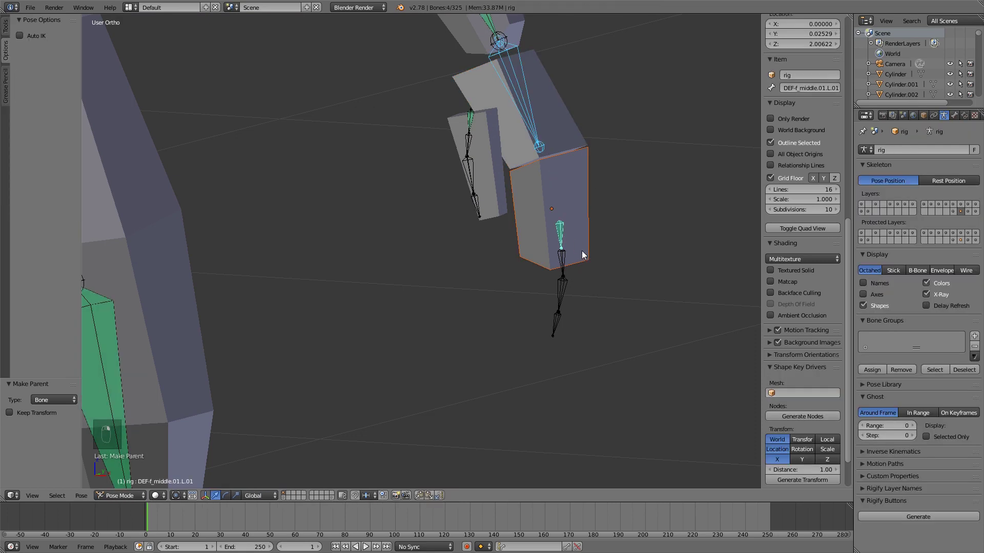
{"action": "key", "text": "ctrl+p"}
{"action": "left_click", "coordinate": [580, 250]}
- Parent the left thumb mesh to the DEF-thumb.01.L.01 bone using the Bone parent type
{"action": "right_click", "coordinate": [483, 149]}
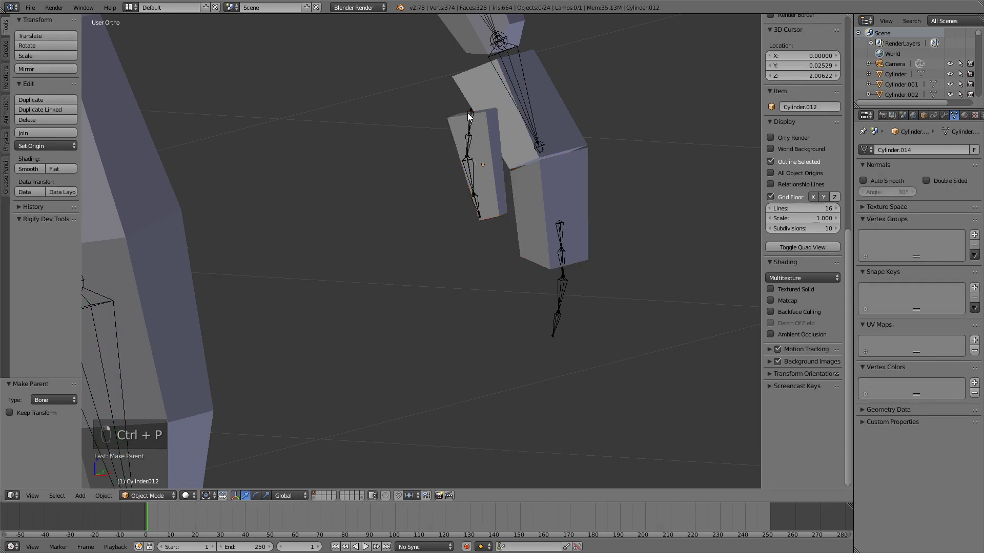
{"action": "right_click", "coordinate": [481, 124]}
{"action": "right_click", "coordinate": [466, 119], "text": "shift"}
{"action": "right_click", "coordinate": [484, 130]}
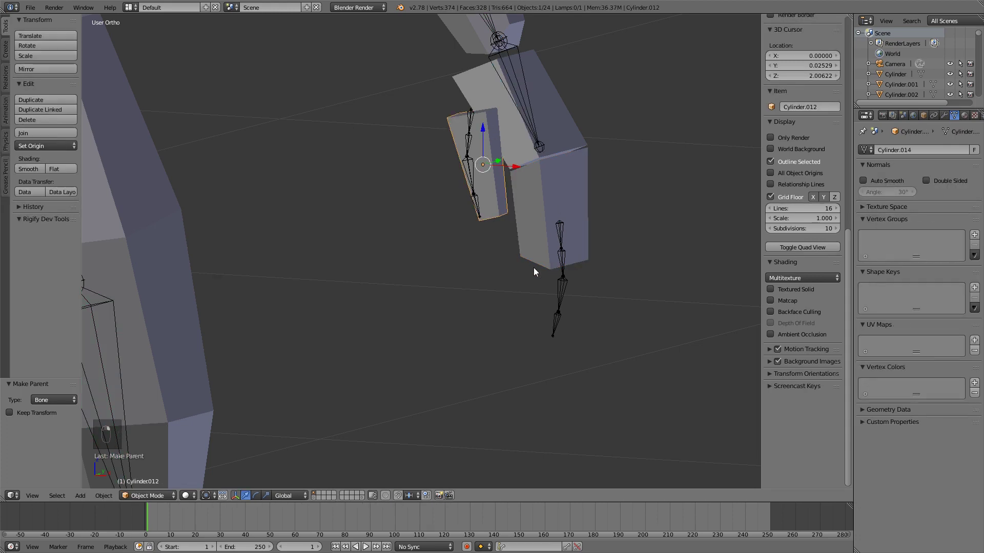
{"action": "right_click", "coordinate": [470, 119], "text": "shift"}
{"action": "key", "text": "ctrl+Tab"}
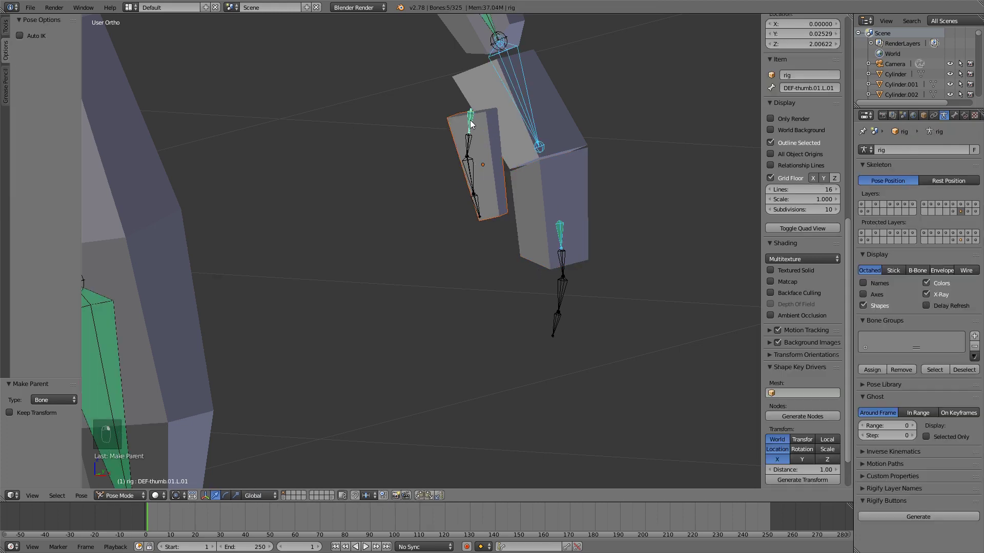
{"action": "key", "text": "ctrl+p"}
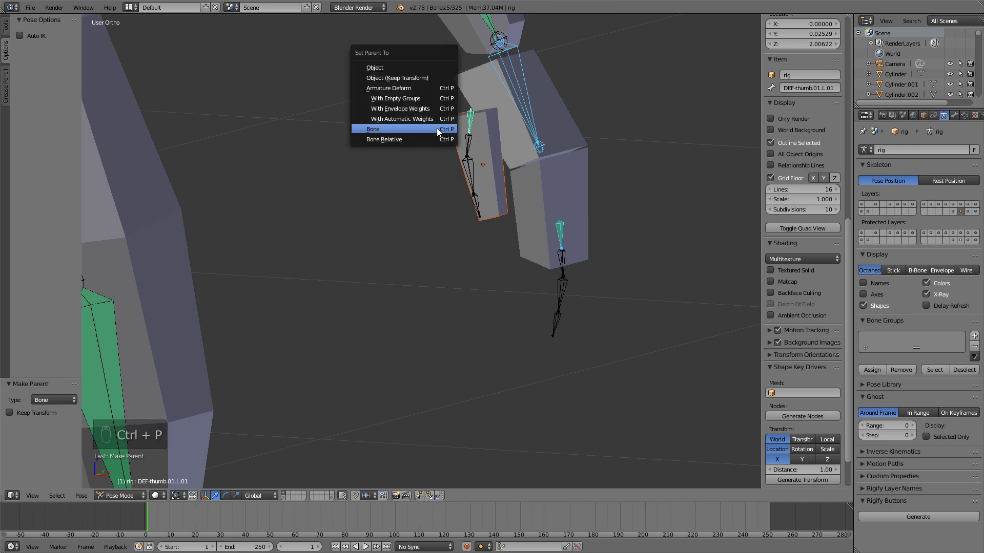
{"action": "left_click", "coordinate": [437, 130]}
- Parent the head mesh to the DEF-head bone using the Bone parent type
{"action": "scroll", "coordinate": [313, 504], "scroll_direction": "down", "scroll_amount": 2}
{"action": "scroll", "coordinate": [473, 314], "scroll_direction": "down", "scroll_amount": 6}
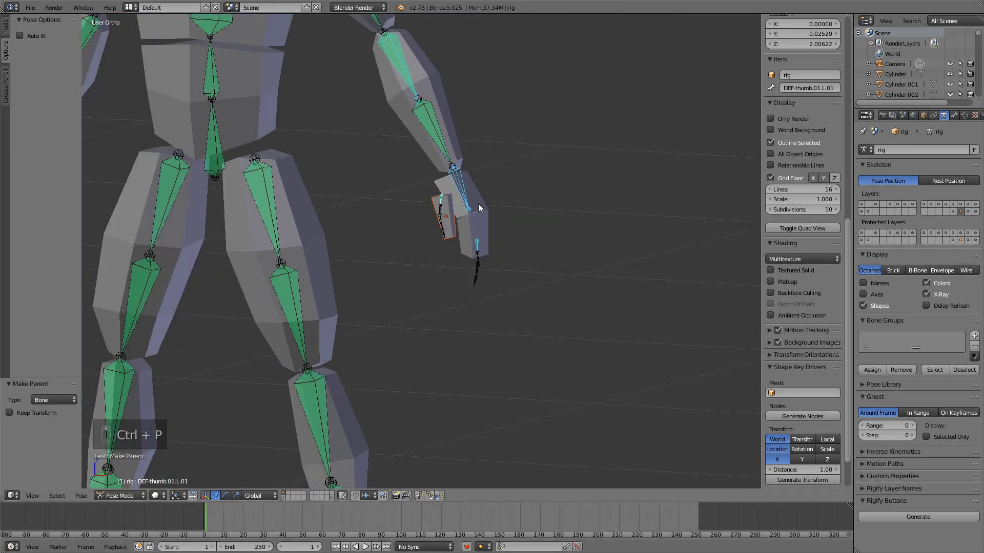
{"action": "scroll", "coordinate": [518, 281], "scroll_direction": "up", "scroll_amount": 1}
{"action": "middle_click_drag", "start_coordinate": [519, 277], "coordinate": [575, 375], "text": "shift"}
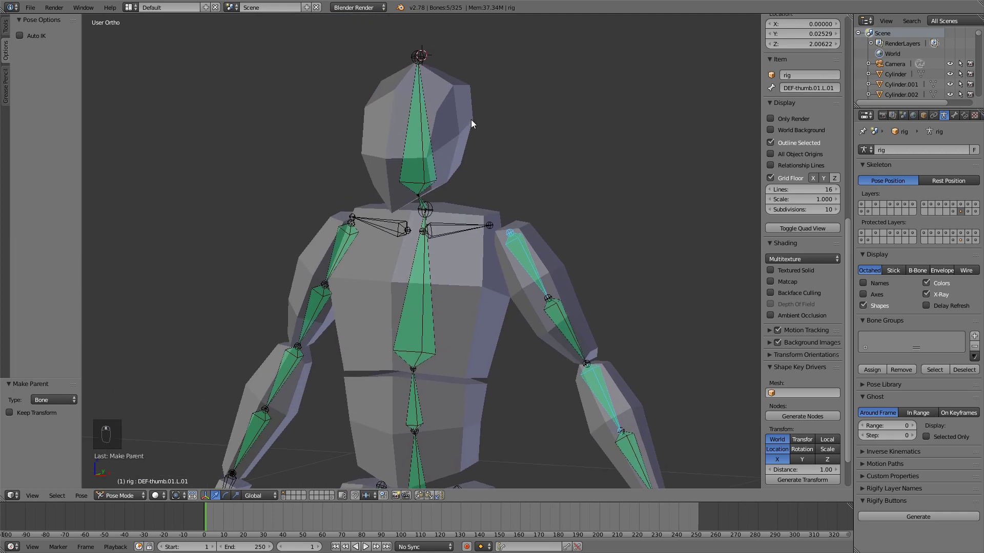
{"action": "right_click", "coordinate": [464, 128]}
{"action": "right_click", "coordinate": [430, 163], "text": "shift"}
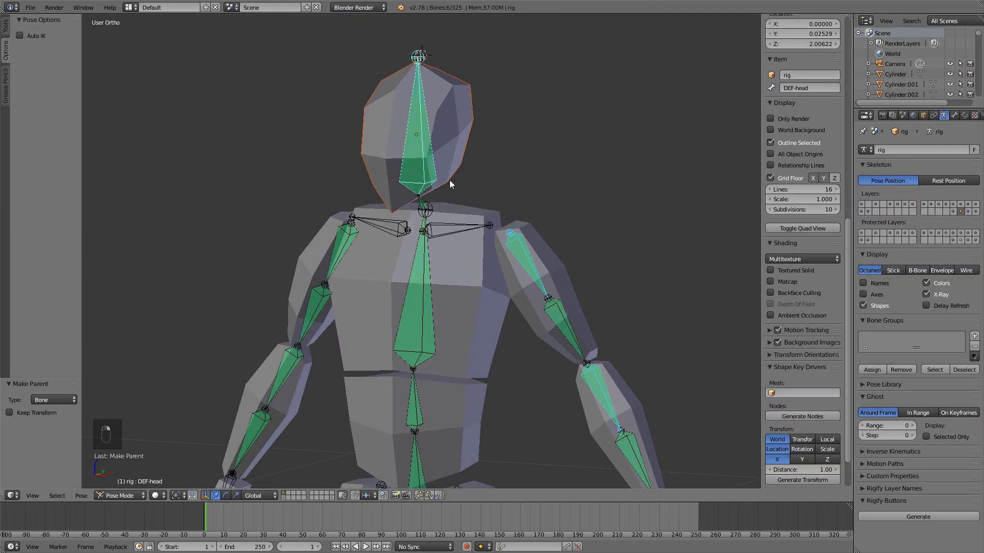
{"action": "key", "text": "ctrl+p"}
{"action": "left_click", "coordinate": [438, 182]}
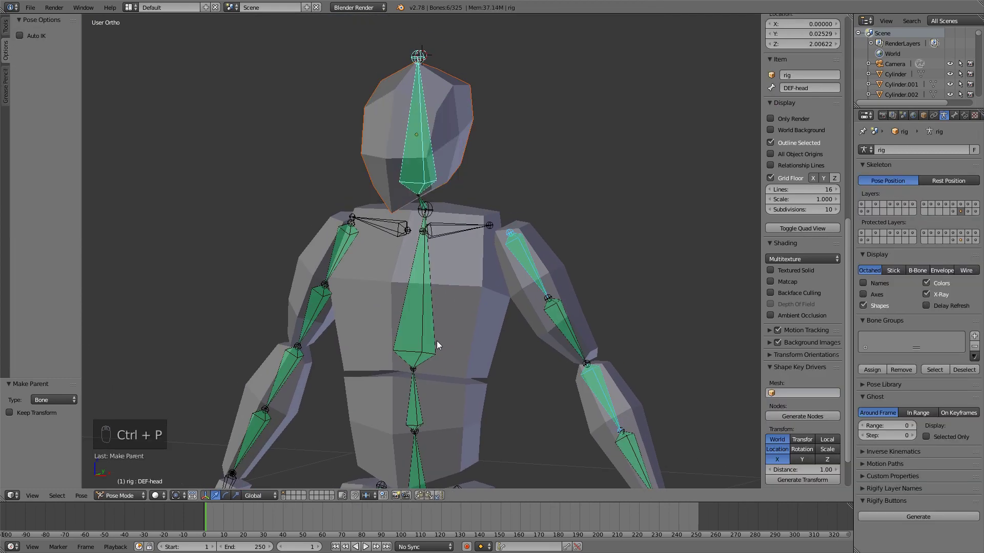
- Parent the chest mesh to the DEF-chest bone using the Bone parent type
{"action": "right_click", "coordinate": [421, 288]}
{"action": "right_click", "coordinate": [416, 328], "text": "shift"}
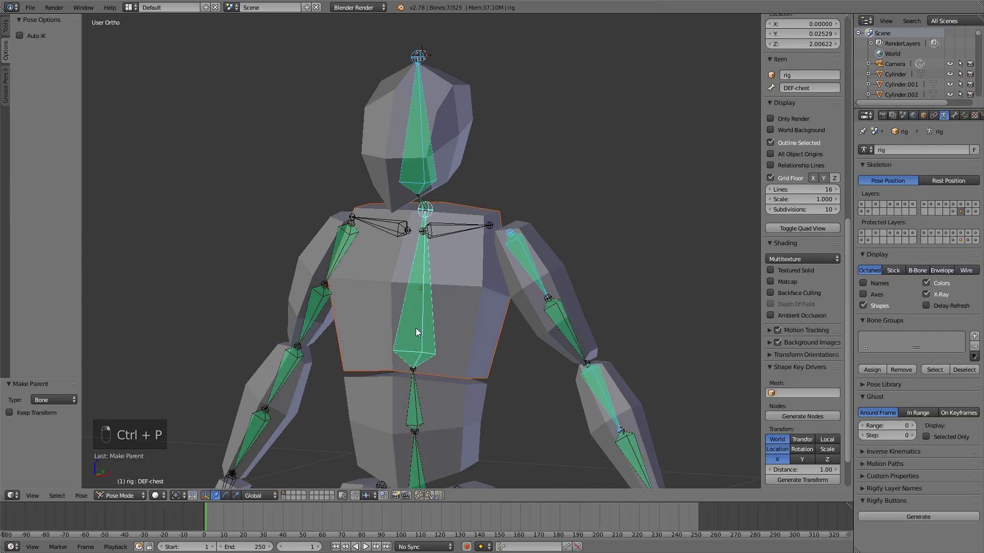
{"action": "key", "text": "ctrl+p"}
{"action": "left_click", "coordinate": [435, 353]}
- Parent the lower torso mesh to the DEF-hips bone using the Bone parent type
{"action": "middle_click_drag", "start_coordinate": [454, 392], "coordinate": [492, 263], "text": "shift"}
{"action": "right_click", "coordinate": [434, 305]}
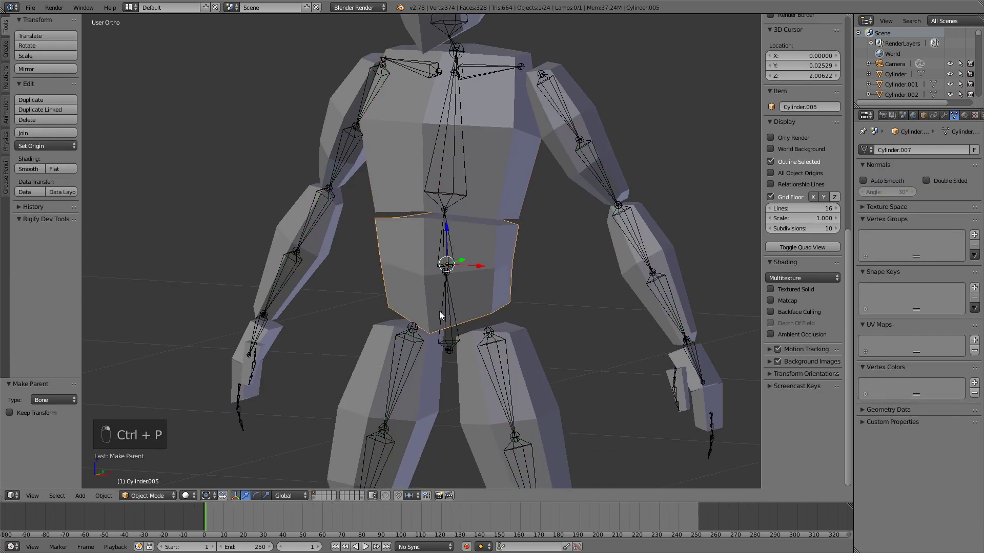
{"action": "right_click", "coordinate": [439, 311], "text": "shift"}
{"action": "key", "text": "ctrl+p"}
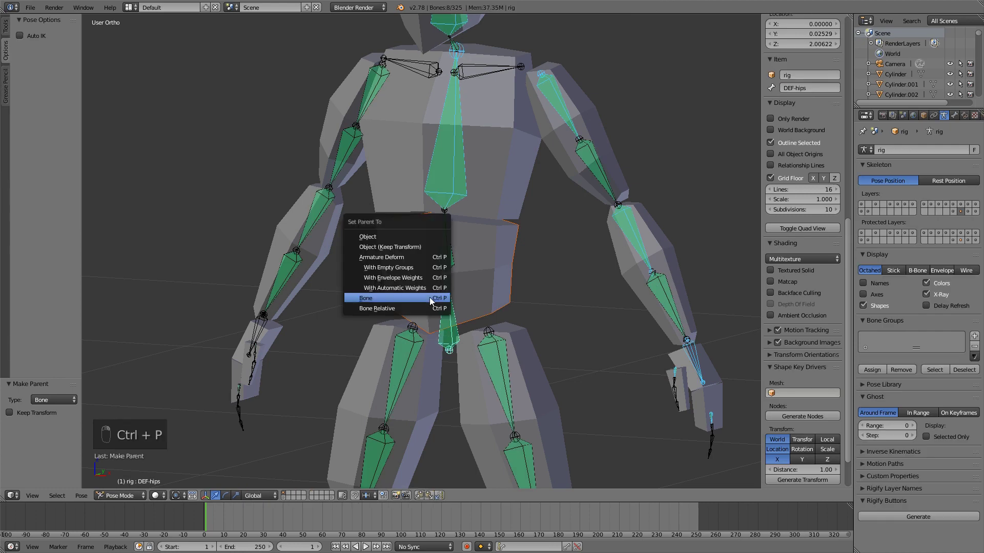
{"action": "left_click", "coordinate": [430, 297]}
- Parent the left thigh mesh to the DEF-thigh.01.L bone using the Bone parent type
{"action": "scroll", "coordinate": [475, 284], "scroll_direction": "down", "scroll_amount": 5, "text": "shift"}
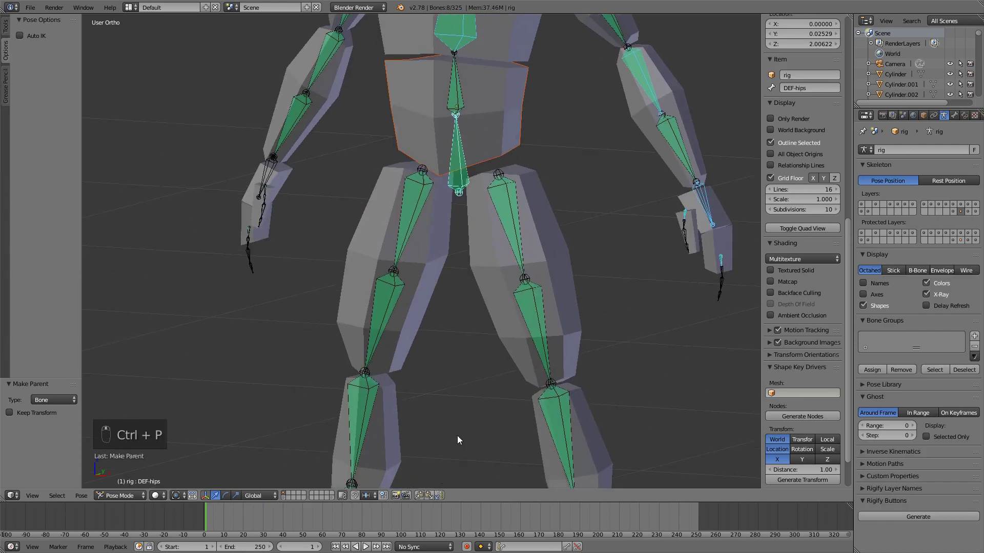
{"action": "scroll", "coordinate": [535, 338], "scroll_direction": "down", "scroll_amount": 2}
{"action": "middle_click_drag", "start_coordinate": [545, 327], "coordinate": [511, 279], "text": "shift"}
{"action": "right_click", "coordinate": [474, 215]}
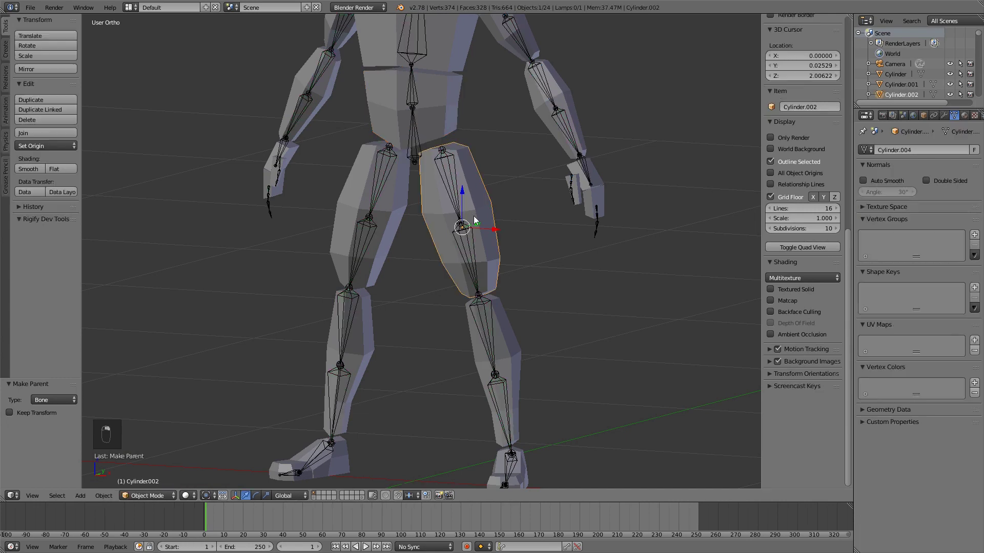
{"action": "right_click", "coordinate": [446, 188], "text": "shift"}
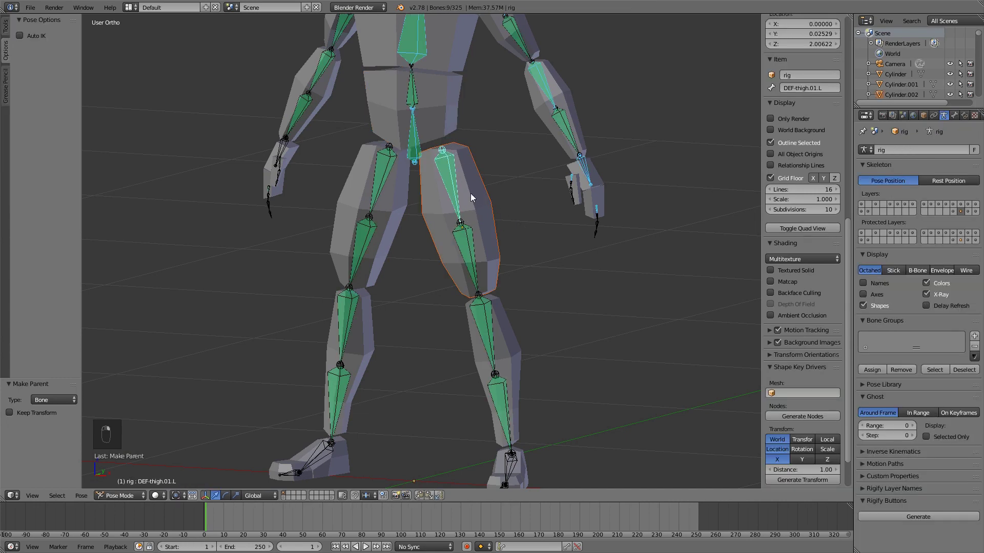
{"action": "key", "text": "ctrl+p"}
{"action": "left_click", "coordinate": [484, 219]}
- Parent the left shin mesh to the DEF-shin.01.L bone using the Bone parent type
{"action": "scroll", "coordinate": [445, 218], "scroll_direction": "down", "scroll_amount": 4, "text": "shift"}
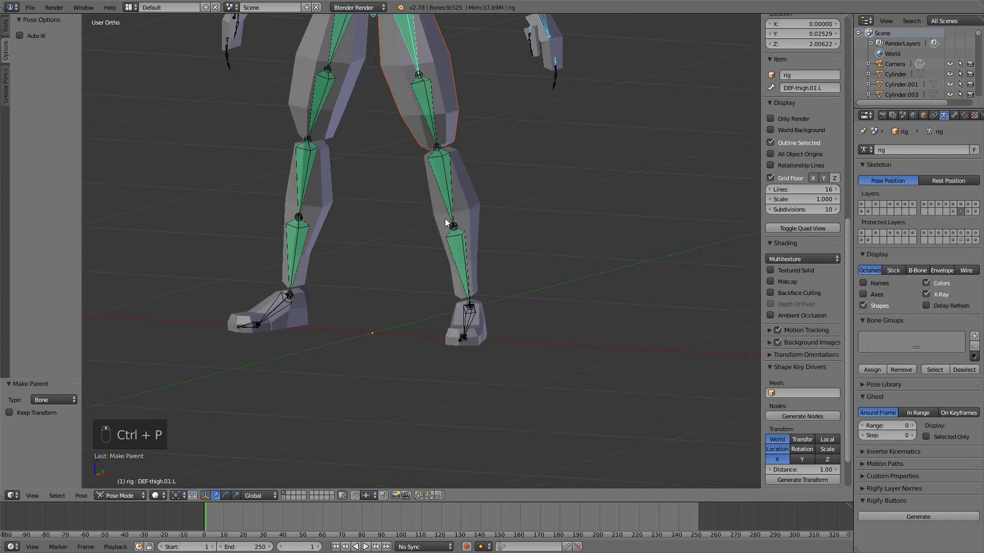
{"action": "right_click", "coordinate": [481, 204]}
{"action": "right_click", "coordinate": [439, 163], "text": "shift"}
{"action": "key", "text": "ctrl+p"}
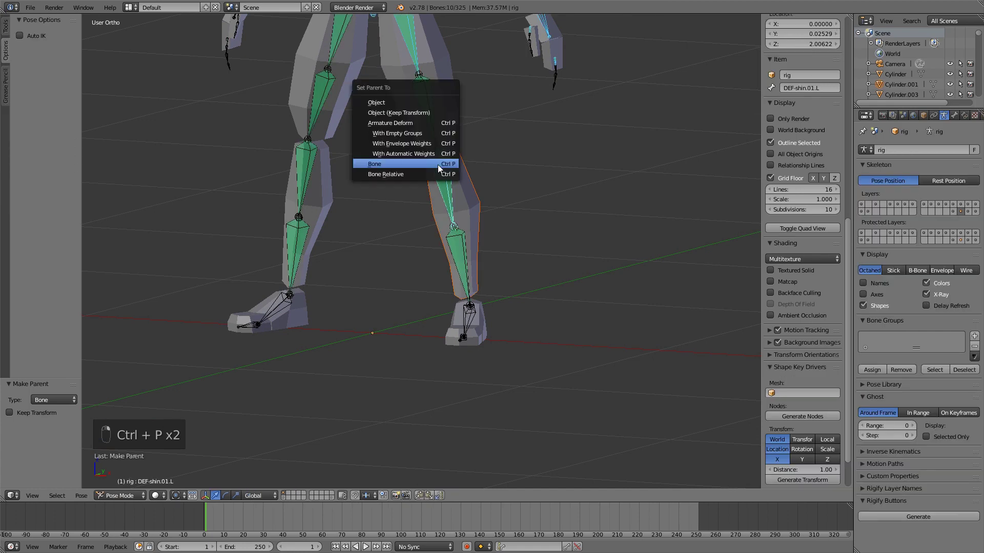
{"action": "left_click", "coordinate": [438, 166]}
- Parent the left foot mesh to the DEF-foot.L bone using the Bone parent type
{"action": "scroll", "coordinate": [492, 295], "scroll_direction": "down", "scroll_amount": 4, "text": "shift"}
{"action": "scroll", "coordinate": [481, 270], "scroll_direction": "up", "scroll_amount": 4, "text": "ctrl"}
{"action": "scroll", "coordinate": [480, 270], "scroll_direction": "up", "scroll_amount": 3}
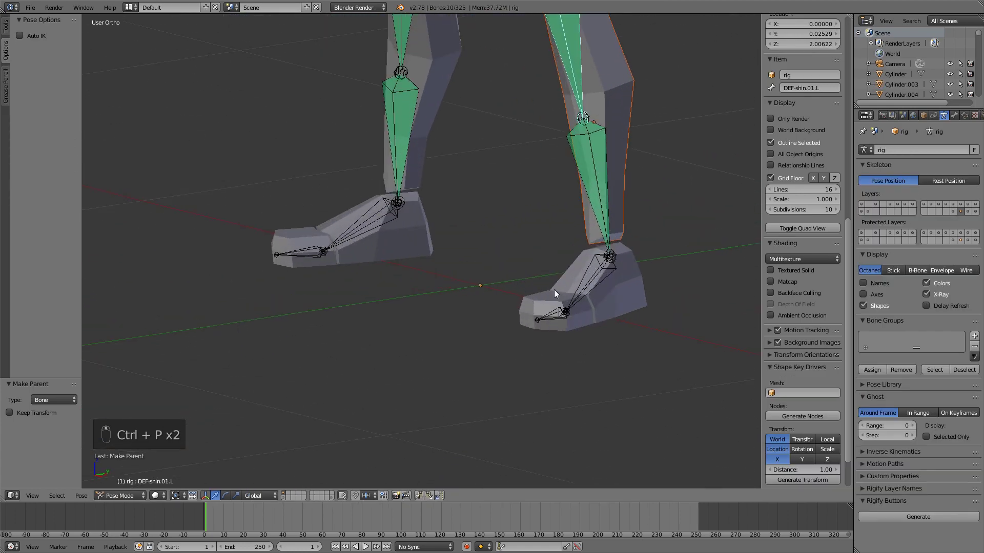
{"action": "right_click", "coordinate": [615, 299]}
{"action": "right_click", "coordinate": [609, 275], "text": "shift"}
{"action": "key", "text": "ctrl+p"}
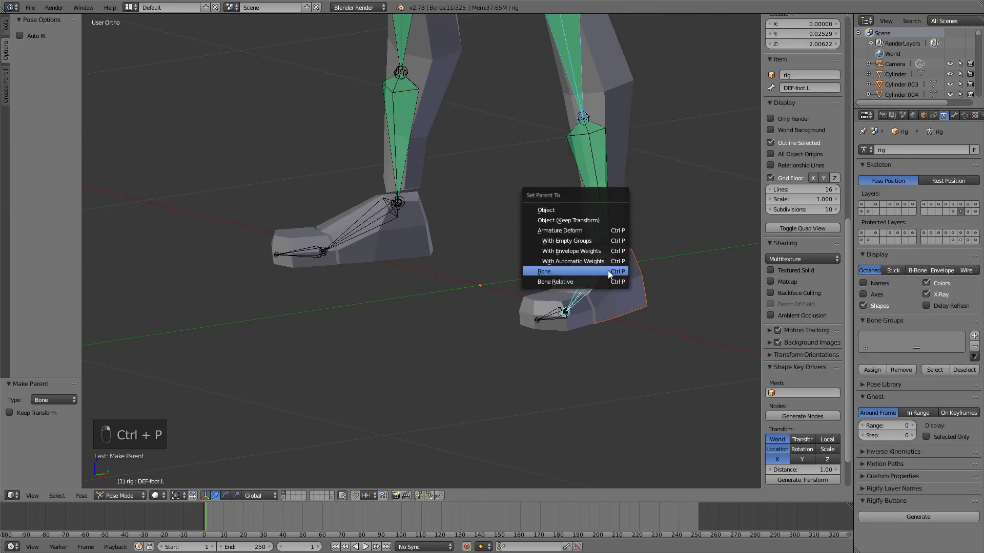
{"action": "left_click", "coordinate": [607, 267]}
- Select the left toe mesh together with the rig's DEF-toe.L bone and clear the accumulated bone selection
{"action": "right_click", "coordinate": [582, 329]}
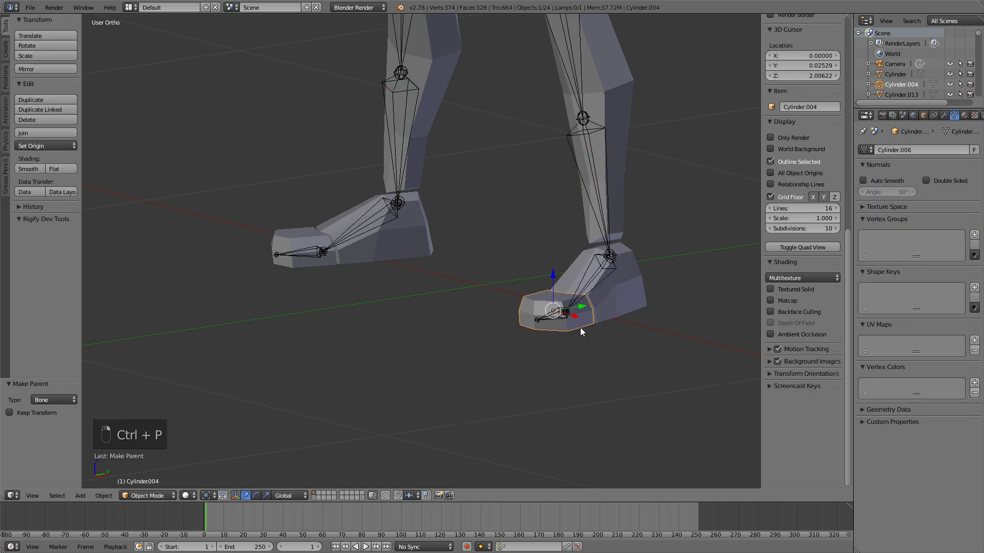
{"action": "right_click", "coordinate": [550, 316], "text": "shift"}
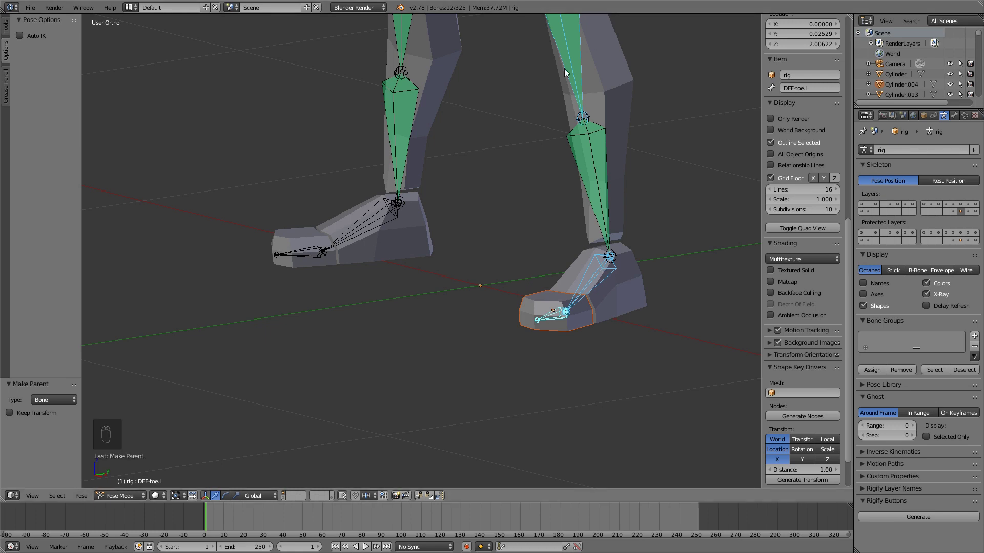
{"action": "scroll", "coordinate": [468, 183], "scroll_direction": "down", "scroll_amount": 3}
{"action": "scroll", "coordinate": [469, 184], "scroll_direction": "down", "scroll_amount": 3}
{"action": "scroll", "coordinate": [513, 270], "scroll_direction": "up", "scroll_amount": 5}
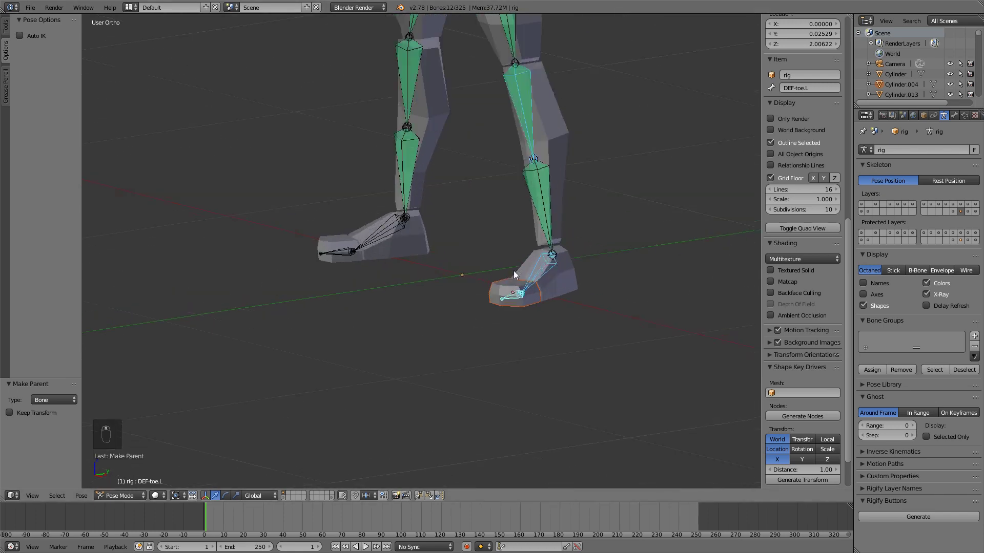
{"action": "scroll", "coordinate": [572, 312], "scroll_direction": "down", "scroll_amount": 4}
{"action": "key", "text": "a"}
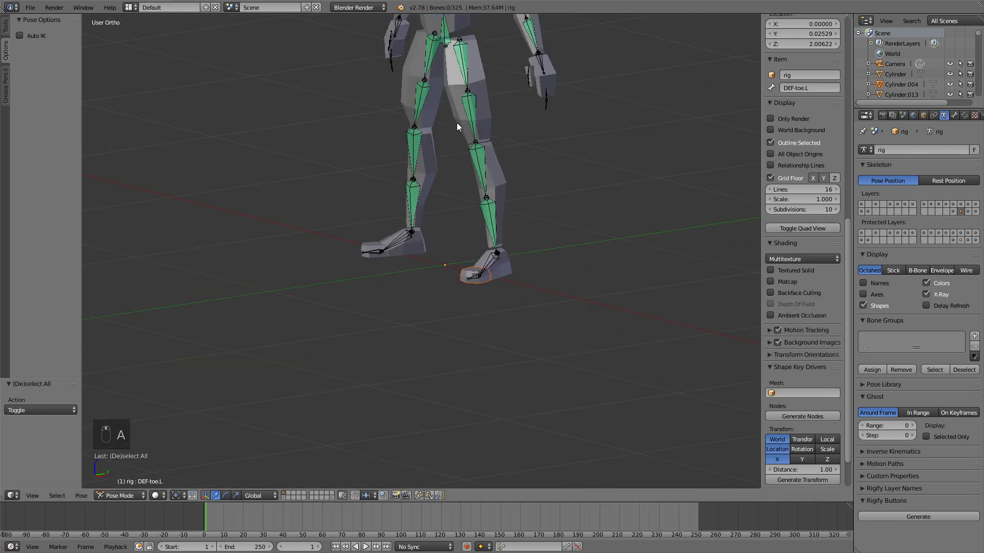
{"action": "scroll", "coordinate": [451, 164], "scroll_direction": "up", "scroll_amount": 2}
{"action": "scroll", "coordinate": [659, 127], "scroll_direction": "down", "scroll_amount": 3}
{"action": "scroll", "coordinate": [562, 405], "scroll_direction": "up", "scroll_amount": 3}
{"action": "scroll", "coordinate": [545, 303], "scroll_direction": "up", "scroll_amount": 1}
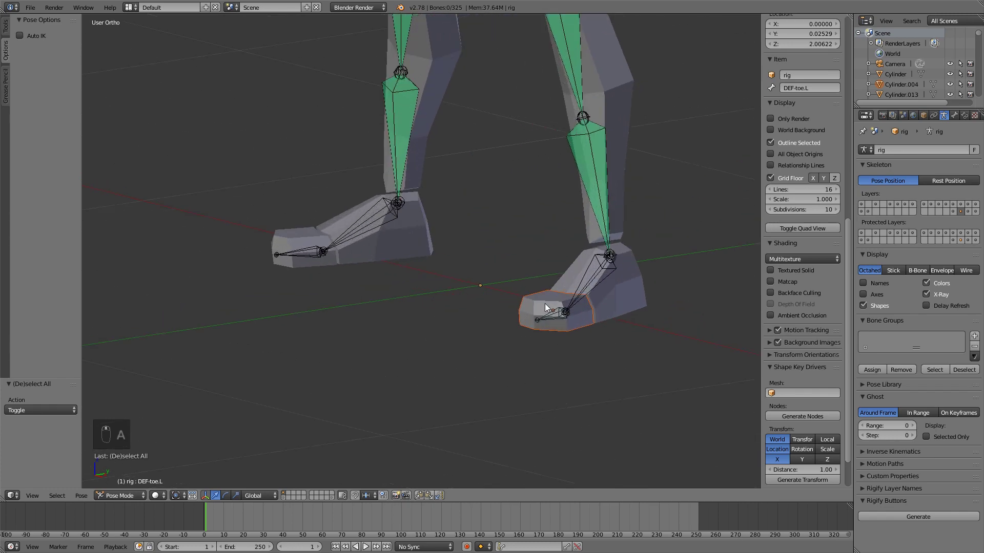
{"action": "scroll", "coordinate": [545, 303], "scroll_direction": "down", "scroll_amount": 1}
{"action": "scroll", "coordinate": [572, 402], "scroll_direction": "up", "scroll_amount": 2}
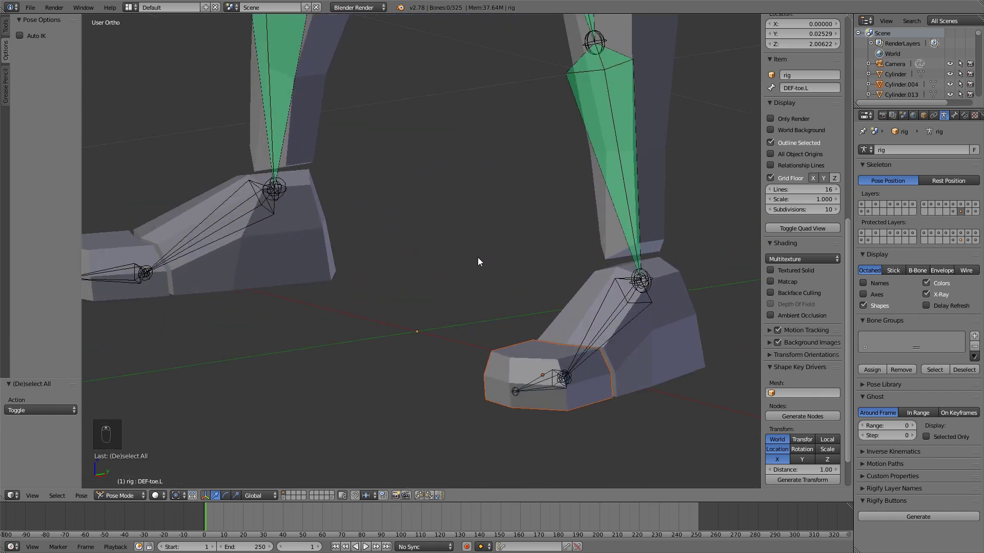
{"action": "key", "text": "a"}
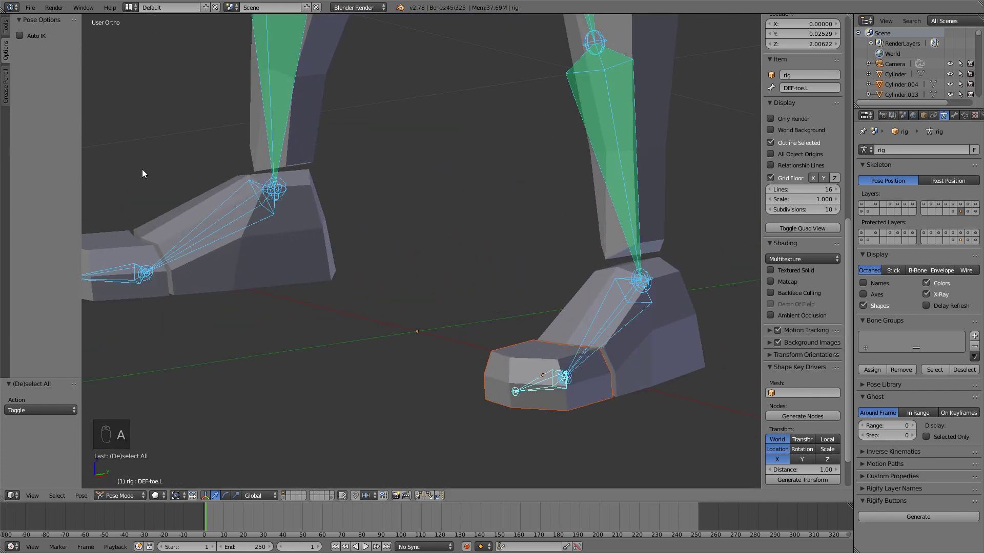
{"action": "key", "text": "a"}
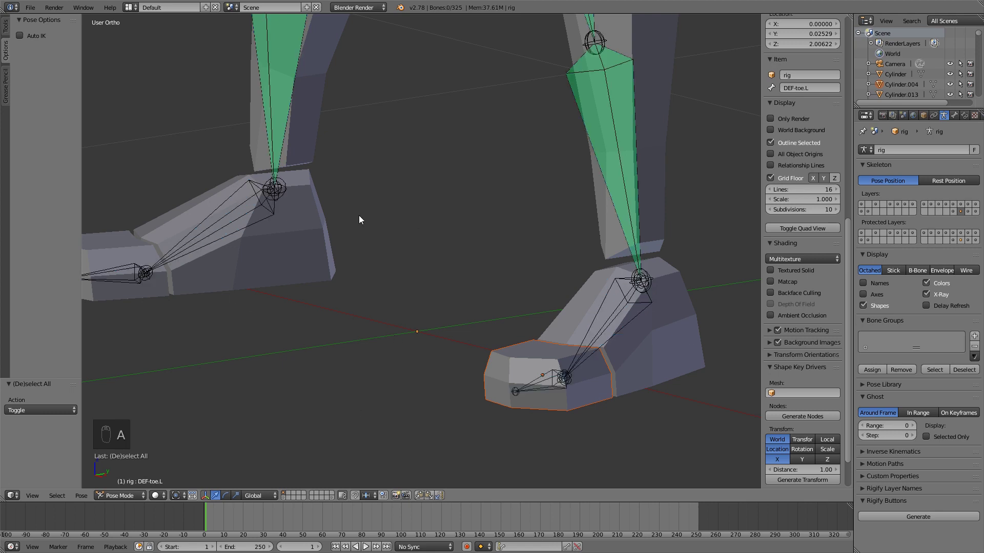
{"action": "key", "text": "a"}
{"action": "key", "text": "a"}
- Parent the left toe mesh to the DEF-toe.L bone, selected as the only bone, using the Bone parent type
{"action": "middle_click_drag", "start_coordinate": [557, 326], "coordinate": [481, 255], "text": "shift"}
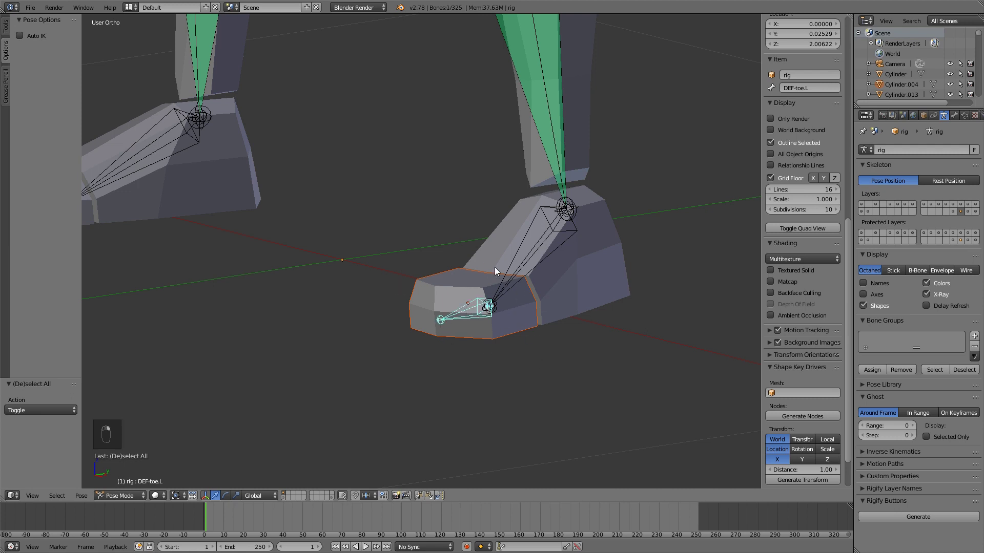
{"action": "key", "text": "ctrl+p"}
{"action": "left_click", "coordinate": [481, 259]}
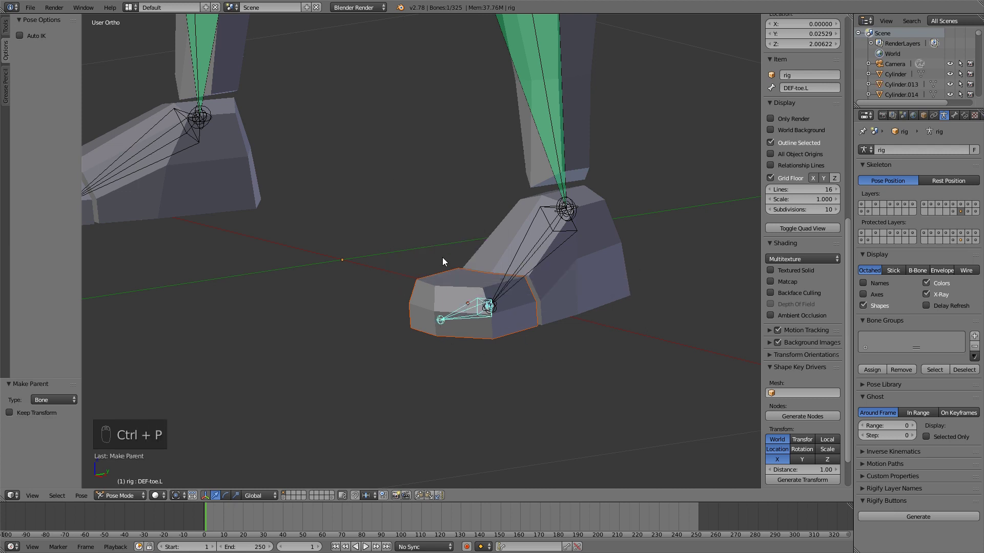
- Parent the right toe mesh to the DEF-toe.R bone using the Bone parent type
{"action": "scroll", "coordinate": [441, 257], "scroll_direction": "down", "scroll_amount": 4}
{"action": "middle_click_drag", "start_coordinate": [333, 128], "coordinate": [422, 218]}
{"action": "middle_click_drag", "start_coordinate": [393, 185], "coordinate": [579, 285], "text": "shift"}
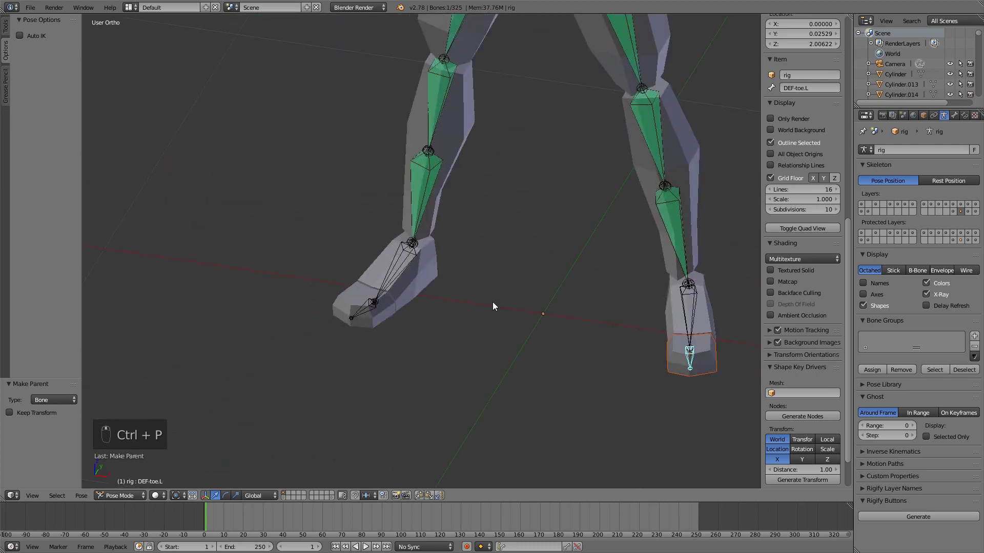
{"action": "scroll", "coordinate": [420, 333], "scroll_direction": "up", "scroll_amount": 3}
{"action": "right_click", "coordinate": [349, 362]}
{"action": "right_click", "coordinate": [318, 354], "text": "shift"}
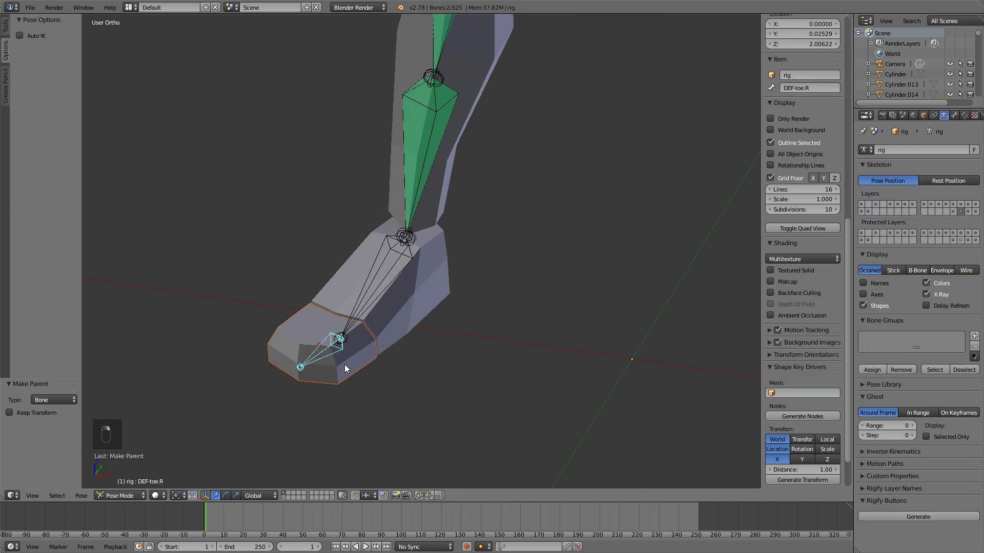
{"action": "key", "text": "ctrl+p"}
{"action": "left_click", "coordinate": [337, 360]}
- Parent the right foot mesh to the DEF-foot.R bone using the Bone parent type
{"action": "right_click", "coordinate": [426, 309], "text": "shift"}
{"action": "right_click", "coordinate": [423, 292]}
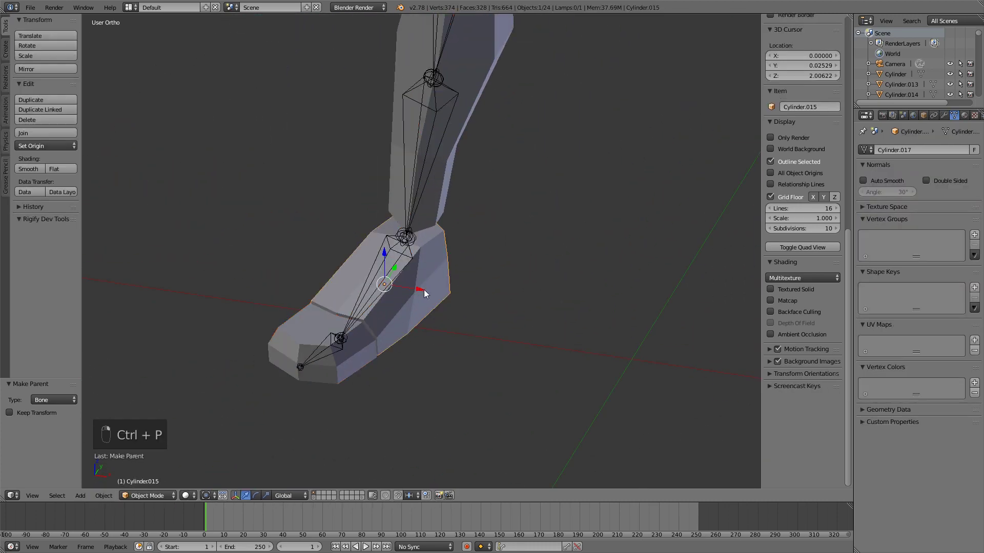
{"action": "right_click", "coordinate": [405, 251], "text": "shift"}
{"action": "right_click", "coordinate": [402, 254]}
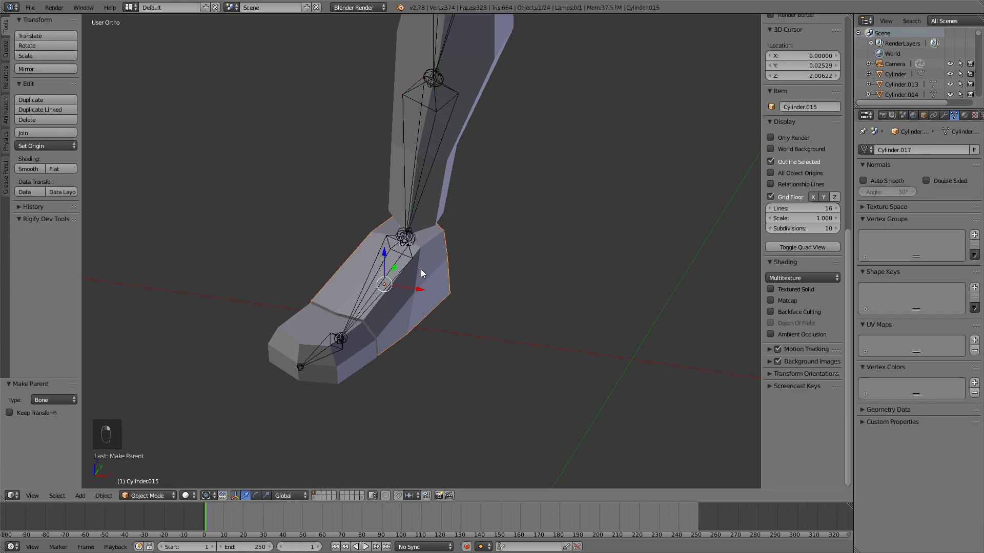
{"action": "right_click", "coordinate": [436, 275], "text": "shift"}
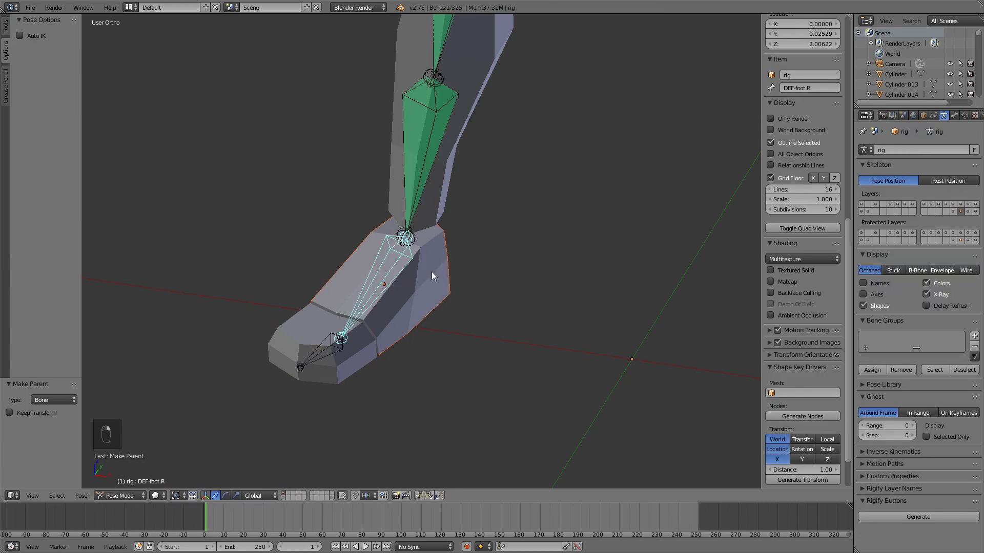
{"action": "key", "text": "ctrl+p"}
{"action": "left_click", "coordinate": [431, 272]}
- Parent the right shin mesh to the DEF-shin.01.R bone using the Bone parent type
{"action": "middle_click_drag", "start_coordinate": [438, 119], "coordinate": [440, 301], "text": "shift"}
{"action": "right_click", "coordinate": [496, 208]}
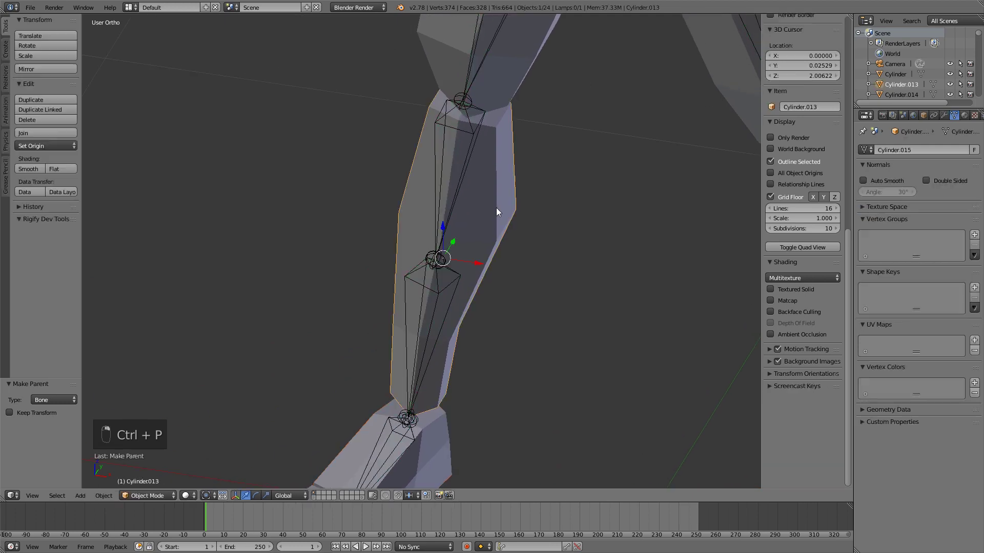
{"action": "right_click", "coordinate": [471, 136], "text": "shift"}
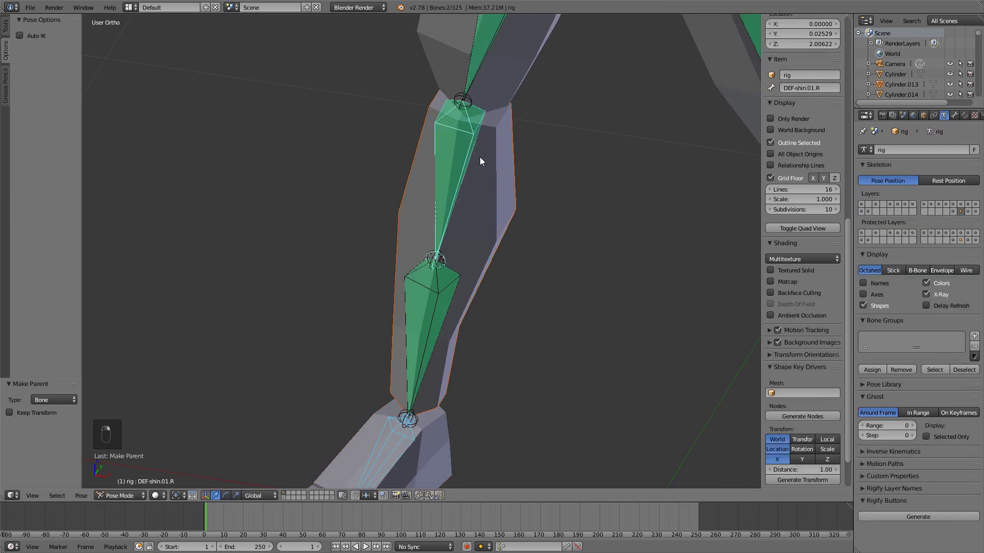
{"action": "key", "text": "ctrl+p"}
{"action": "left_click", "coordinate": [480, 157]}
- Parent the right thigh mesh to the DEF-thigh.01.R bone using the Bone parent type
{"action": "scroll", "coordinate": [530, 247], "scroll_direction": "down", "scroll_amount": 3}
{"action": "middle_click_drag", "start_coordinate": [530, 247], "coordinate": [520, 136]}
{"action": "middle_click_drag", "start_coordinate": [516, 228], "coordinate": [501, 256]}
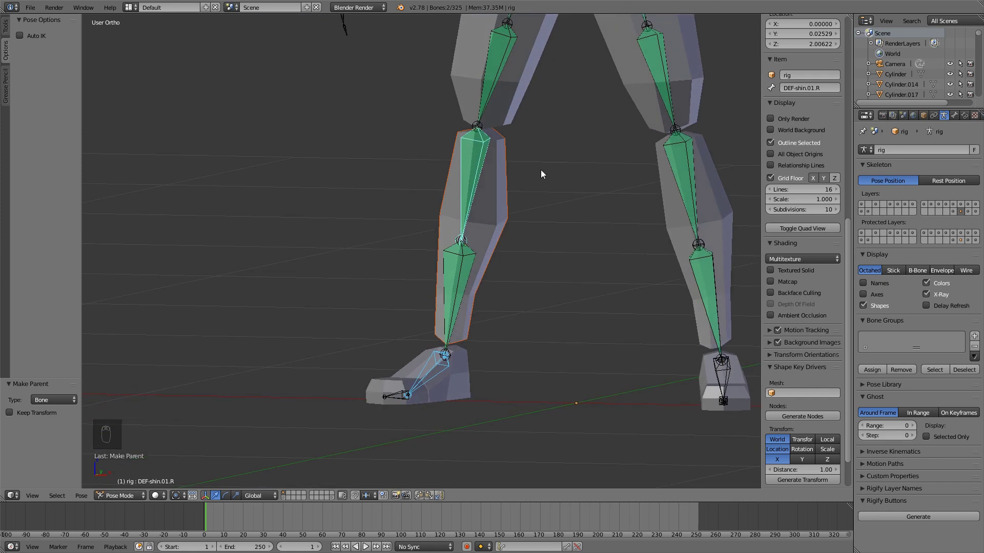
{"action": "middle_click_drag", "start_coordinate": [545, 166], "coordinate": [527, 167], "text": "shift"}
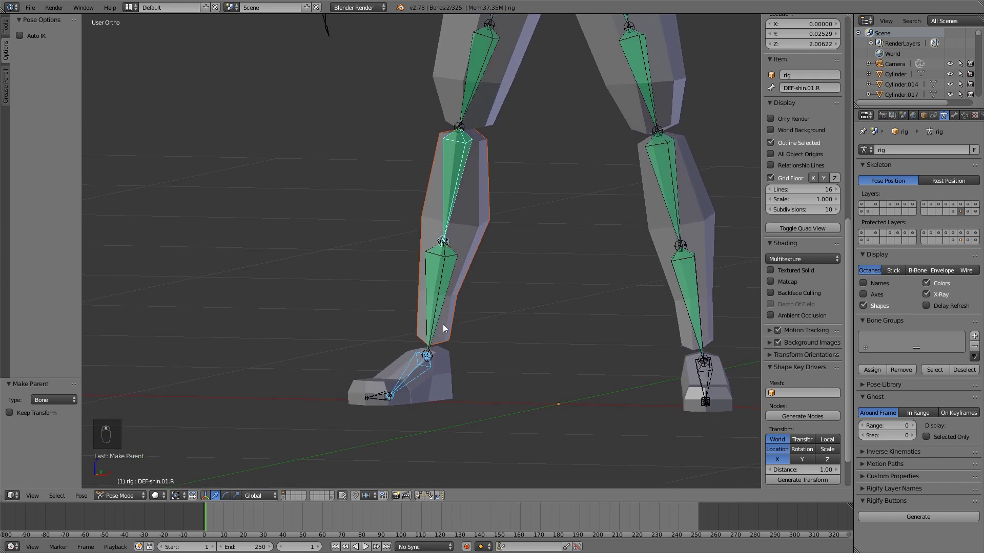
{"action": "mouse_move", "coordinate": [468, 185]}
{"action": "middle_mouse_down"}
{"action": "mouse_move", "coordinate": [483, 149]}
{"action": "mouse_move", "coordinate": [504, 168]}
{"action": "mouse_move", "coordinate": [446, 151]}
{"action": "mouse_move", "coordinate": [505, 91]}
{"action": "mouse_move", "coordinate": [470, 178]}
{"action": "middle_mouse_up"}
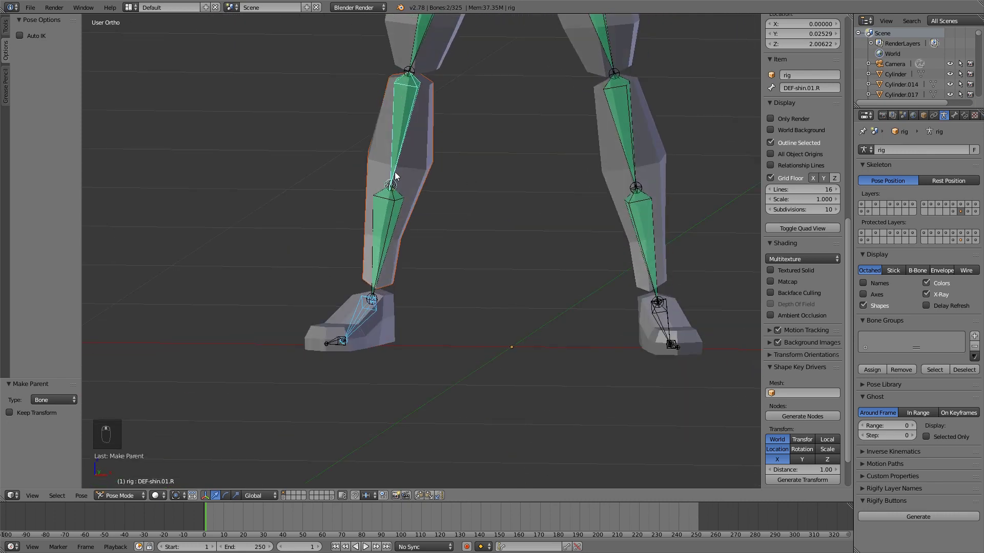
{"action": "middle_click_drag", "start_coordinate": [420, 121], "coordinate": [407, 160], "text": "shift"}
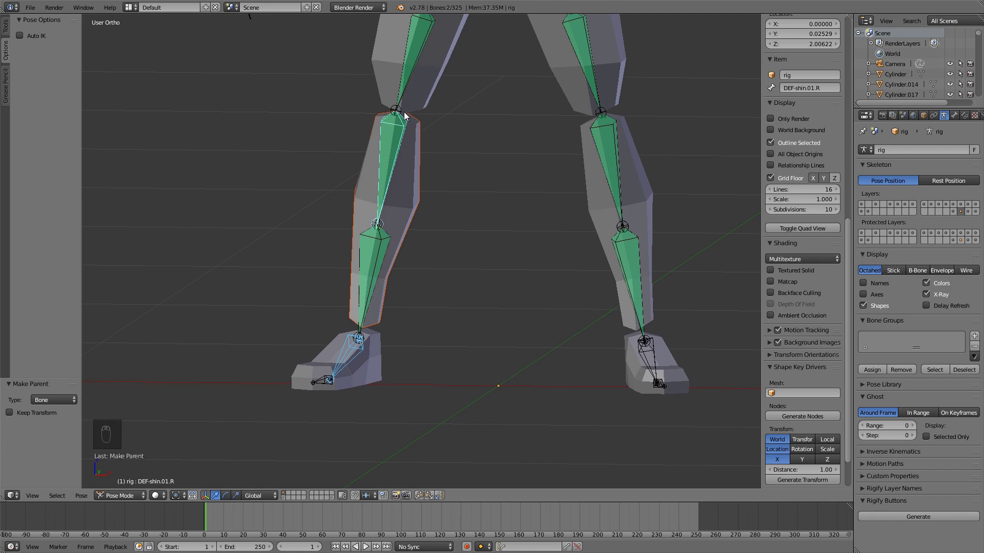
{"action": "middle_click_drag", "start_coordinate": [419, 130], "coordinate": [457, 231], "text": "shift"}
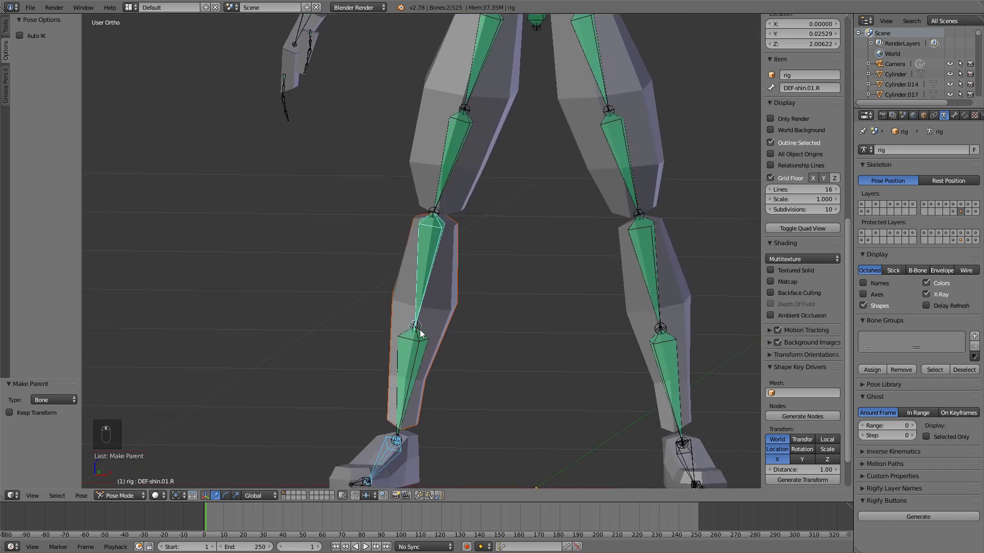
{"action": "middle_click_drag", "start_coordinate": [484, 125], "coordinate": [422, 239], "text": "shift"}
{"action": "right_click", "coordinate": [449, 210]}
{"action": "right_click", "coordinate": [437, 139], "text": "shift"}
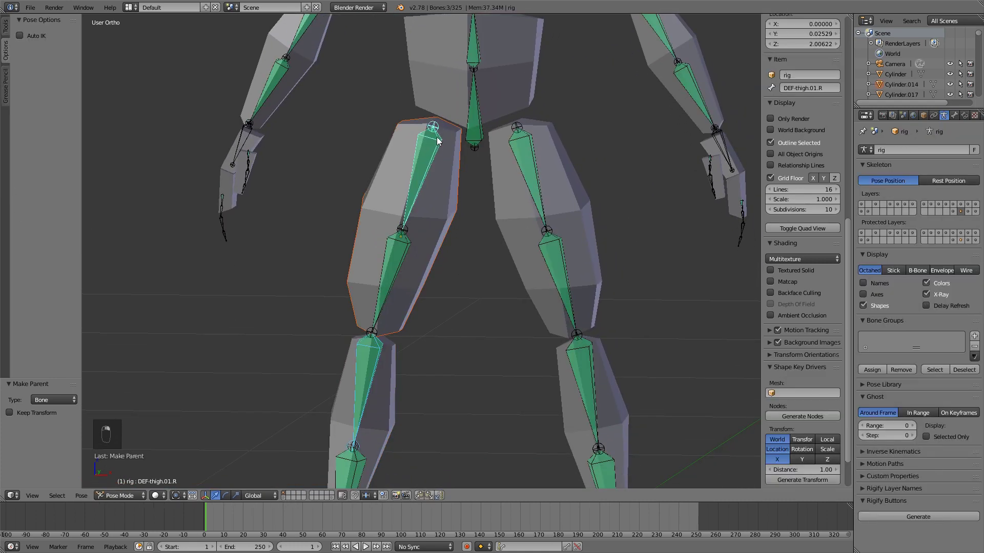
{"action": "key", "text": "ctrl+p"}
{"action": "left_click", "coordinate": [401, 140]}
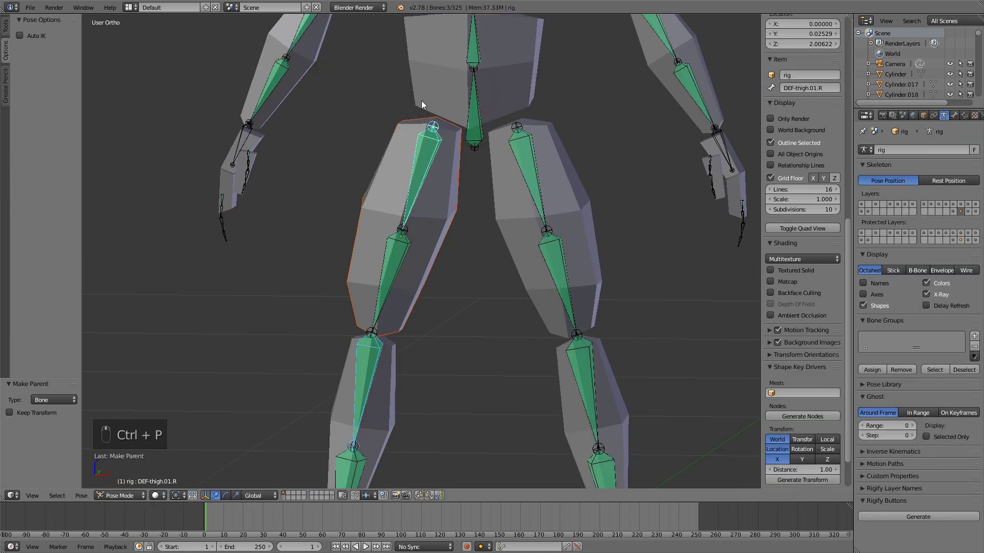
- Parent the right upper arm mesh to the DEF-upper_arm.01.R bone using the Bone parent type
{"action": "middle_click_drag", "start_coordinate": [421, 100], "coordinate": [438, 125], "text": "shift"}
{"action": "right_click", "coordinate": [437, 125]}
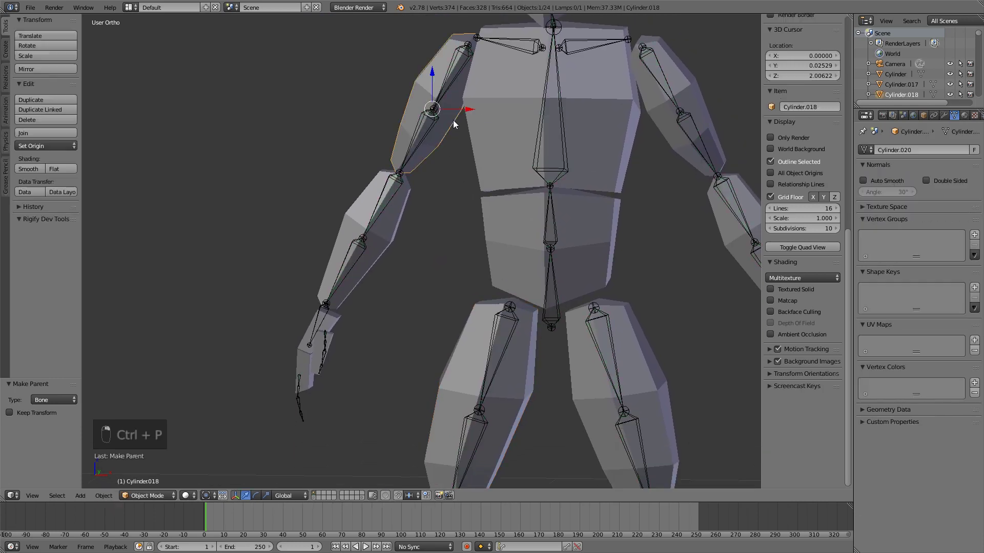
{"action": "right_click", "coordinate": [471, 55], "text": "shift"}
{"action": "key", "text": "ctrl+p"}
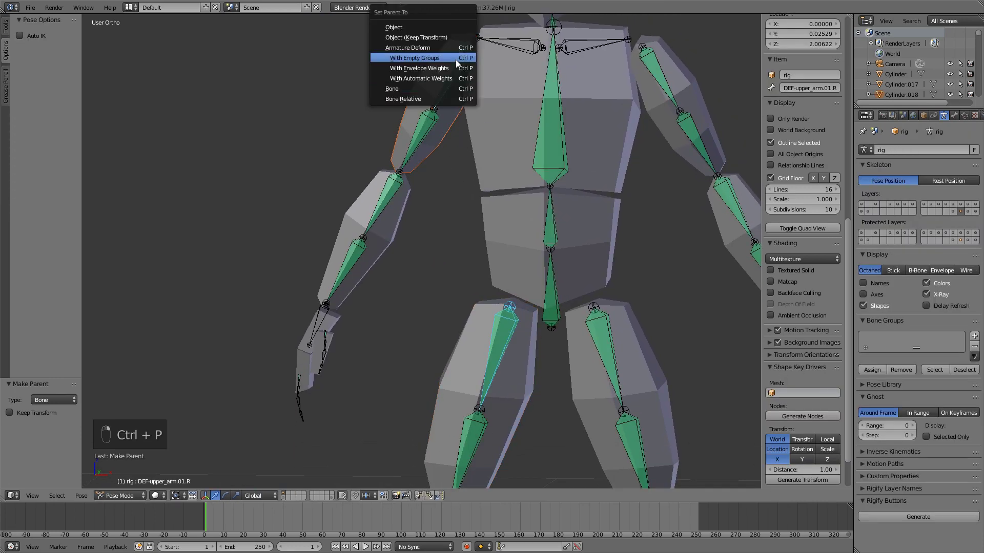
{"action": "left_click", "coordinate": [425, 88]}
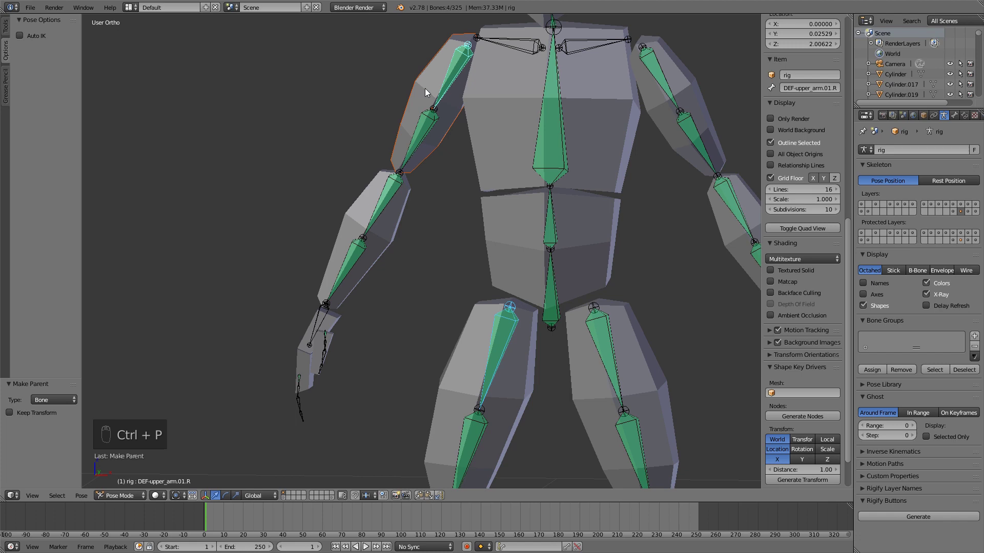
- Parent the right forearm mesh to the DEF-forearm.01.R bone using the Bone parent type
{"action": "right_click", "coordinate": [389, 207]}
{"action": "right_click", "coordinate": [390, 189], "text": "shift"}
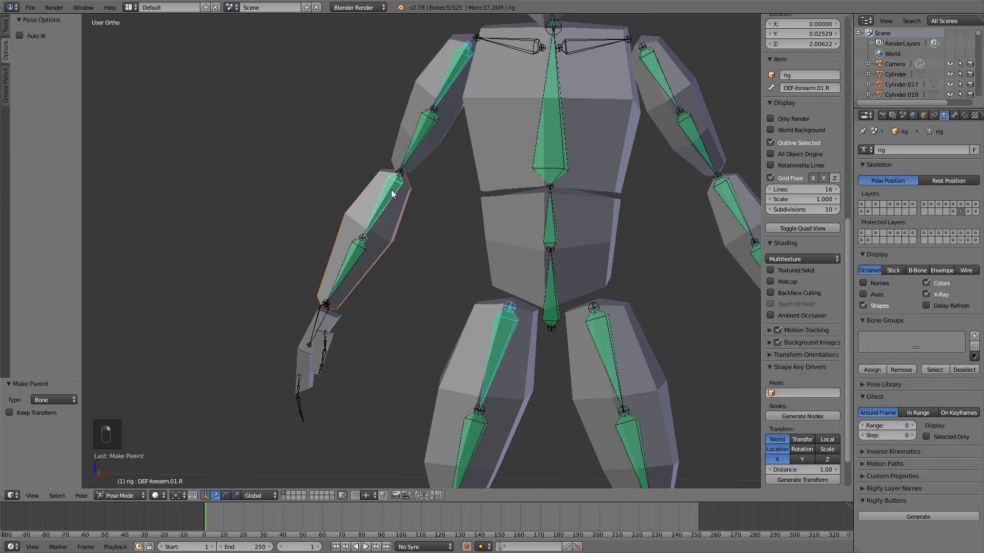
{"action": "key", "text": "ctrl+p"}
{"action": "left_click", "coordinate": [395, 193]}
- Parent the right hand mesh to the DEF-hand.R bone using the Bone parent type
{"action": "middle_click_drag", "start_coordinate": [413, 319], "coordinate": [546, 196]}
{"action": "scroll", "coordinate": [544, 205], "scroll_direction": "up", "scroll_amount": 4}
{"action": "middle_click_drag", "start_coordinate": [447, 154], "coordinate": [538, 162], "text": "shift"}
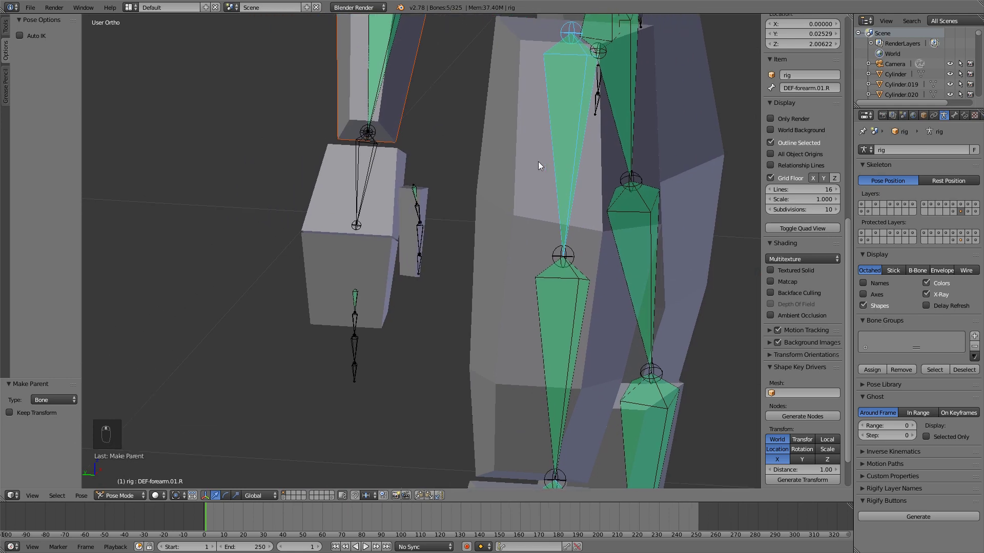
{"action": "right_click", "coordinate": [393, 177]}
{"action": "right_click", "coordinate": [374, 141], "text": "shift"}
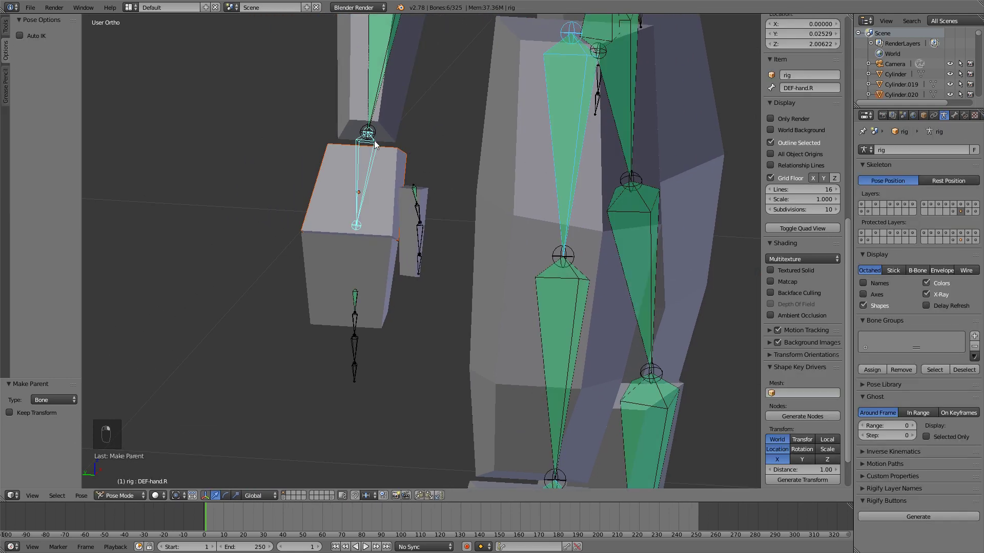
{"action": "key", "text": "ctrl+p"}
{"action": "left_click", "coordinate": [388, 187]}
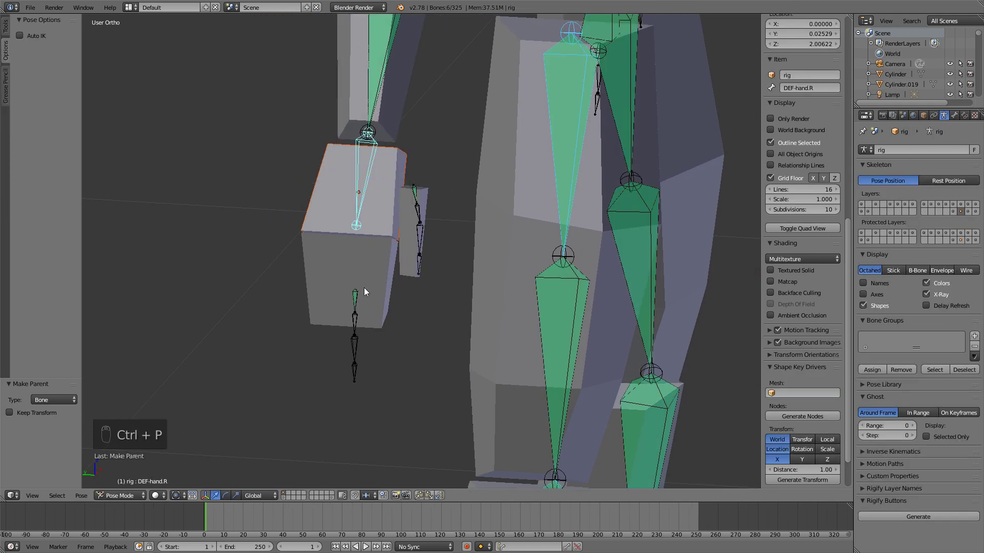
- Parent the right fingers mesh to the DEF-f_middle.01.R.01 bone using the Bone parent type
{"action": "right_click", "coordinate": [356, 306]}
{"action": "right_click", "coordinate": [356, 305], "text": "shift"}
{"action": "key", "text": "ctrl+p"}
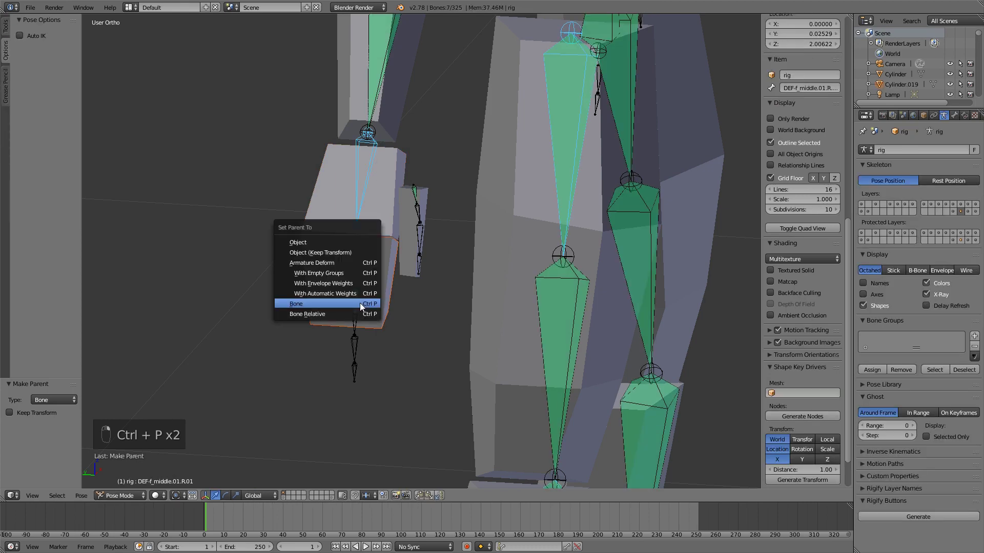
{"action": "left_click", "coordinate": [364, 304]}
- Parent the right thumb mesh to the DEF-thumb.01.R.01 bone using the Bone parent type, and deselect all bones
{"action": "scroll", "coordinate": [451, 227], "scroll_direction": "down", "scroll_amount": 3}
{"action": "right_click", "coordinate": [376, 174]}
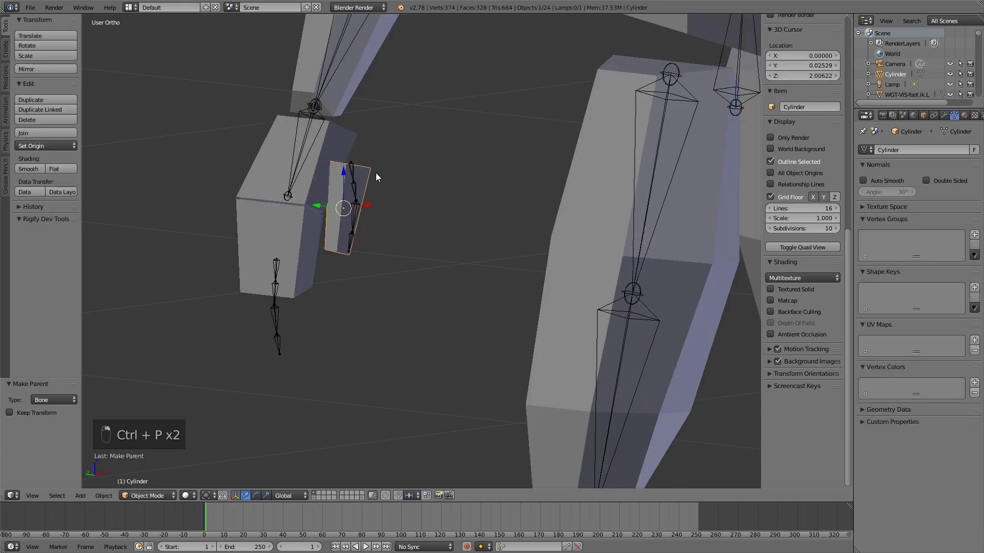
{"action": "right_click", "coordinate": [355, 171], "text": "shift"}
{"action": "key", "text": "ctrl+p"}
{"action": "left_click", "coordinate": [385, 199]}
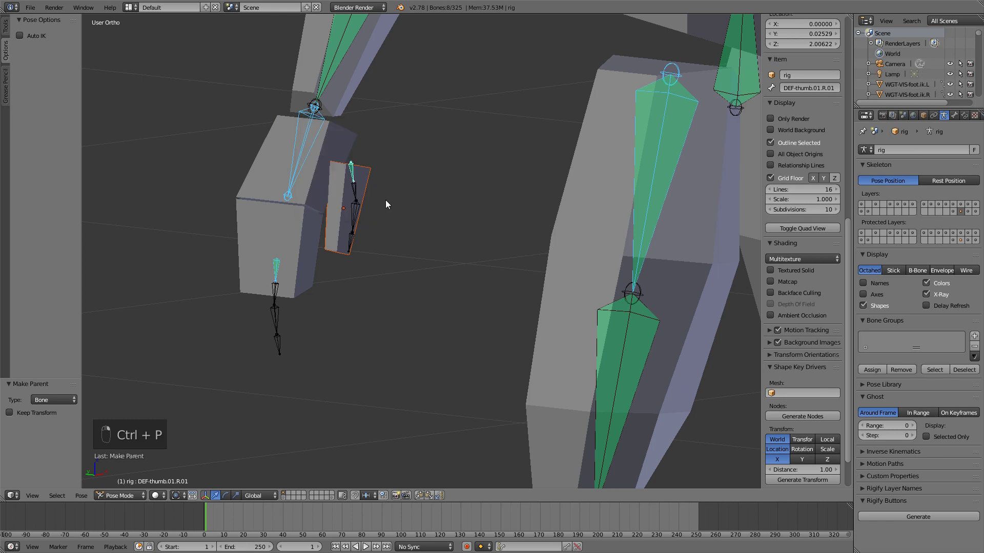
{"action": "scroll", "coordinate": [489, 191], "scroll_direction": "down", "scroll_amount": 6}
{"action": "key", "text": "a"}
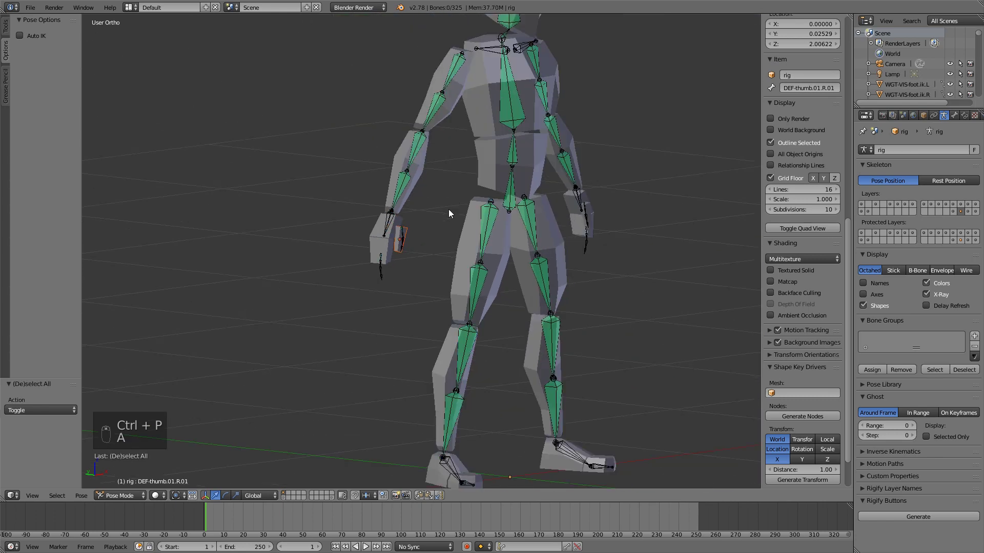
- Hide the rig's deformation bone layer and show the first row of control bone layers in Edit Mode instead
{"action": "key", "text": "Tab"}
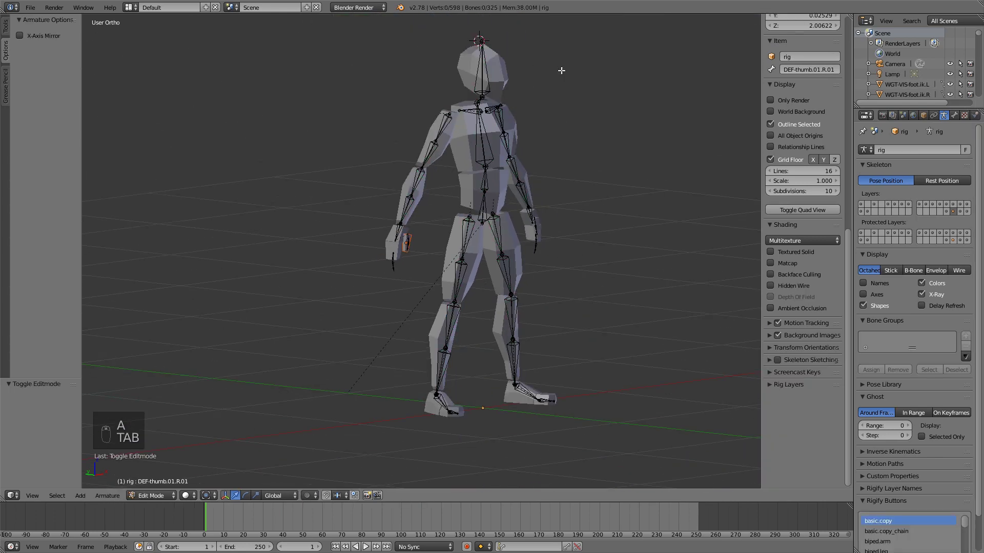
{"action": "middle_click_drag", "start_coordinate": [501, 143], "coordinate": [630, 167]}
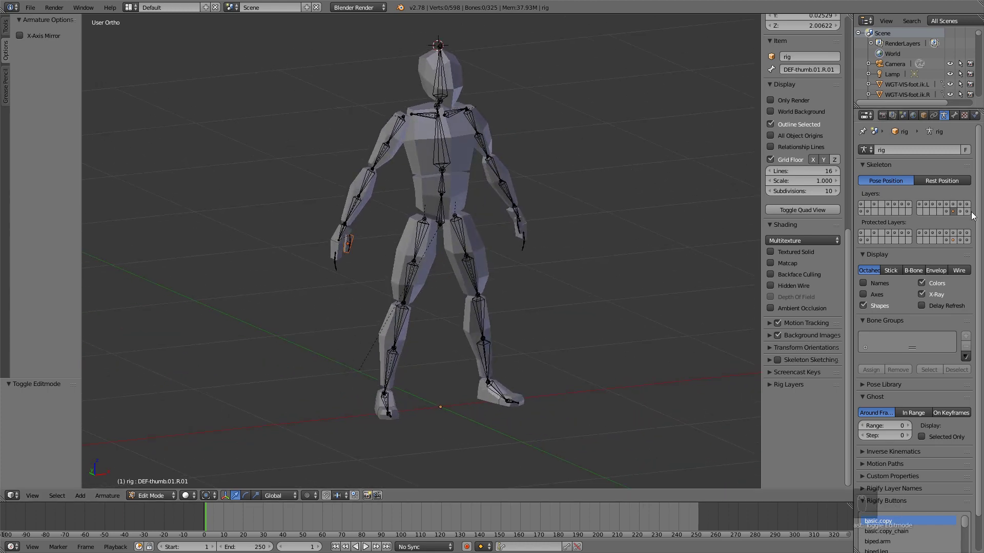
{"action": "left_click", "coordinate": [953, 211]}
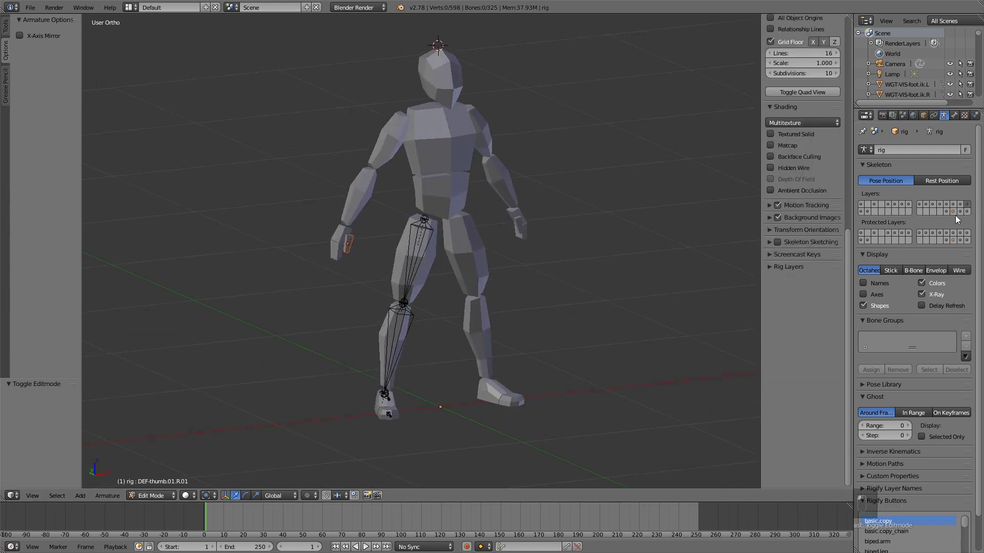
{"action": "left_click", "coordinate": [947, 212]}
{"action": "left_click", "coordinate": [954, 213]}
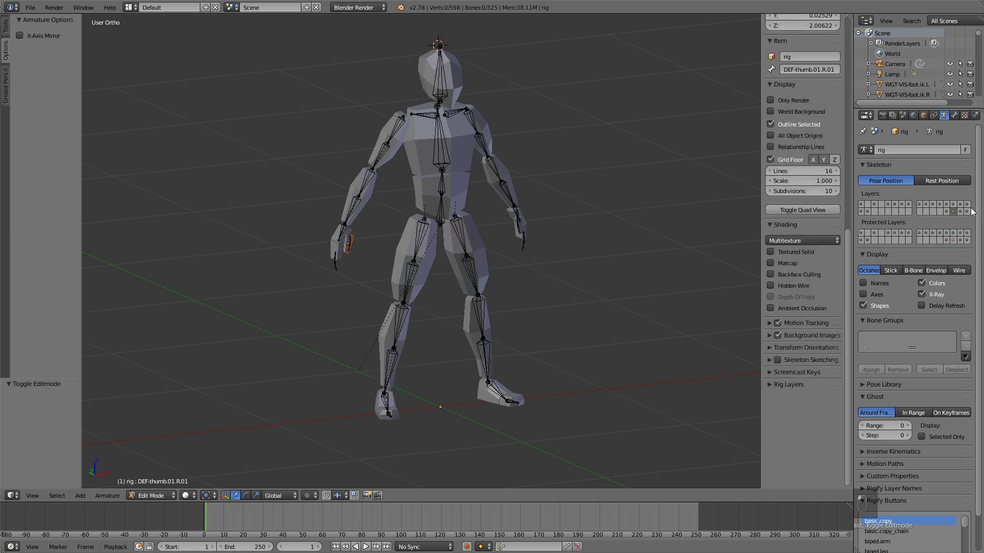
{"action": "left_click", "coordinate": [967, 211]}
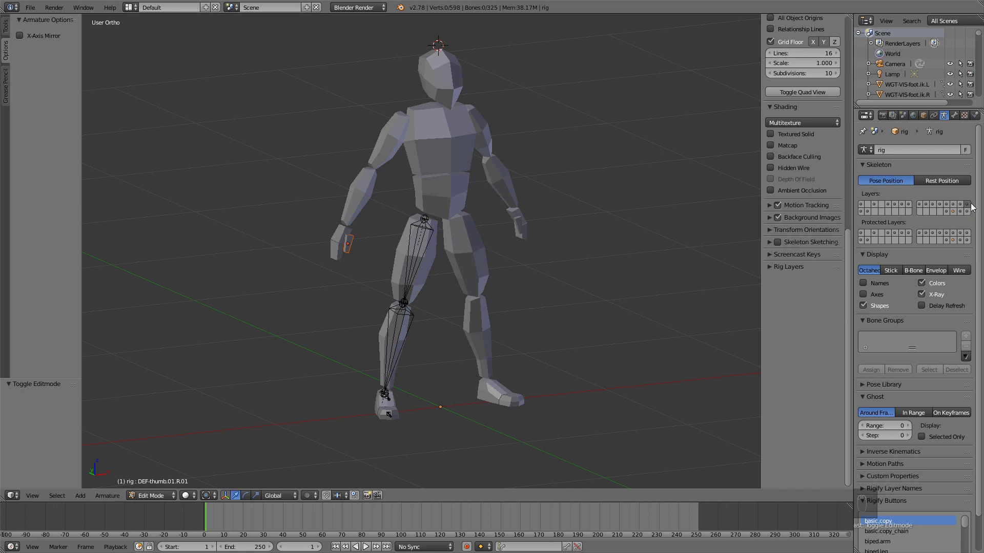
{"action": "left_click_drag", "start_coordinate": [961, 204], "coordinate": [861, 204], "text": "shift"}
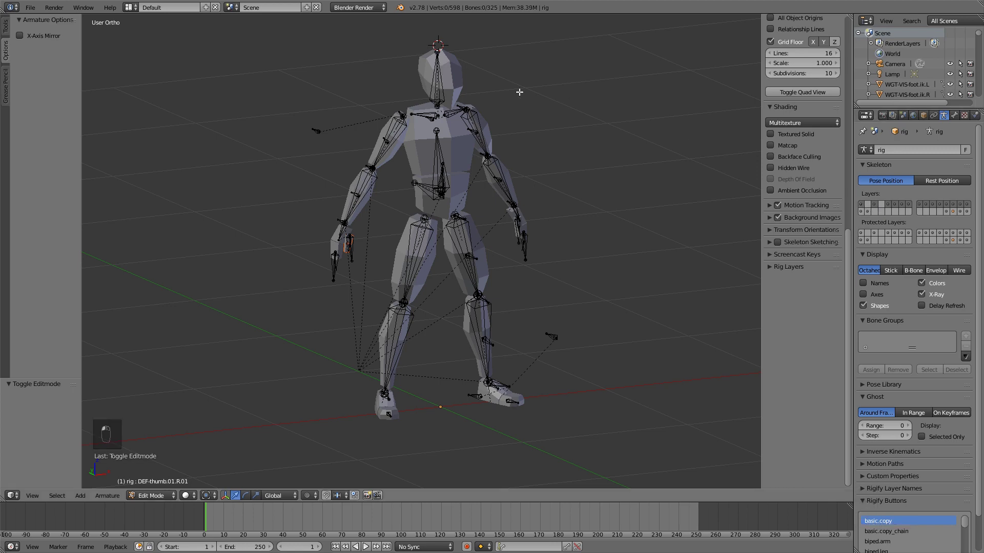
- Switch the rig to Pose Mode and show the remaining control bone layers from the second layer row
{"action": "middle_click_drag", "start_coordinate": [590, 144], "coordinate": [587, 143]}
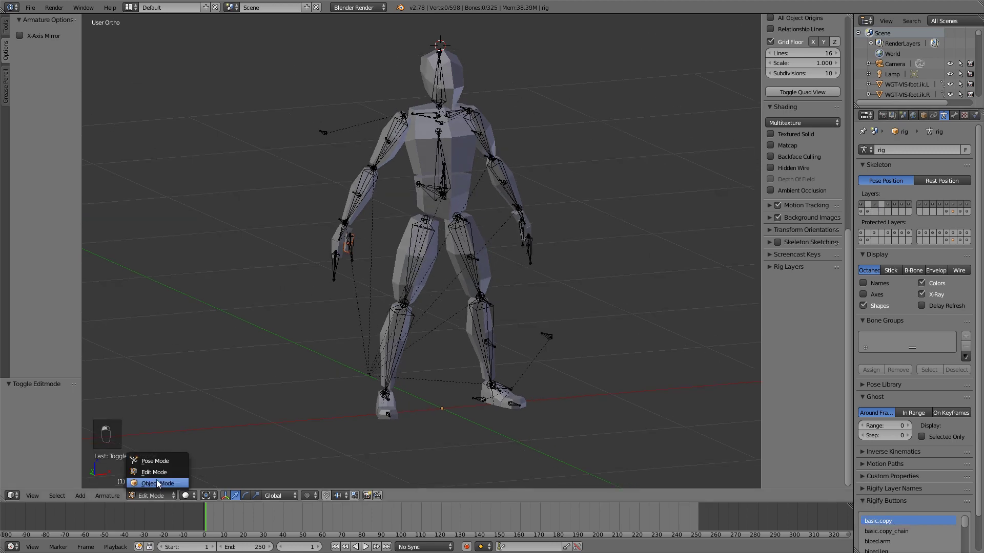
{"action": "left_click", "coordinate": [163, 461]}
{"action": "middle_click_drag", "start_coordinate": [526, 192], "coordinate": [564, 171]}
{"action": "left_click", "coordinate": [868, 211]}
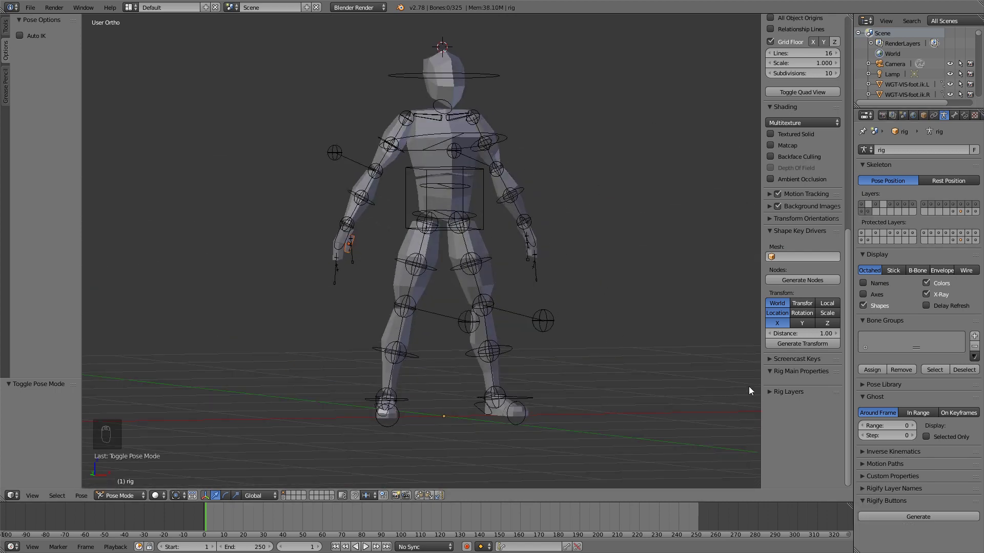
- Expand the Rigify rig layer toggles and hide the FK controls of both legs and the IK controls of both arms
{"action": "left_click", "coordinate": [787, 392]}
{"action": "scroll", "coordinate": [809, 395], "scroll_direction": "down", "scroll_amount": 3}
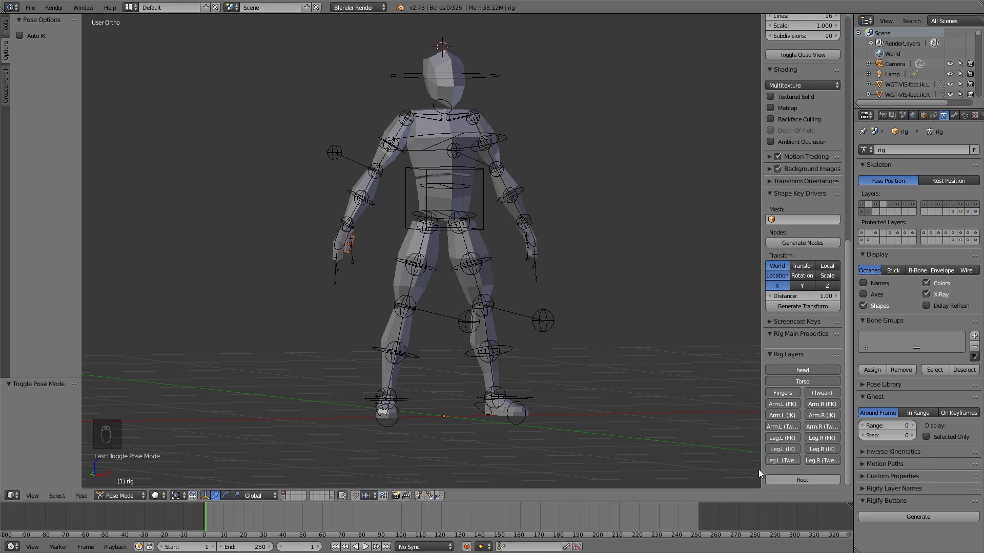
{"action": "left_click", "coordinate": [795, 439]}
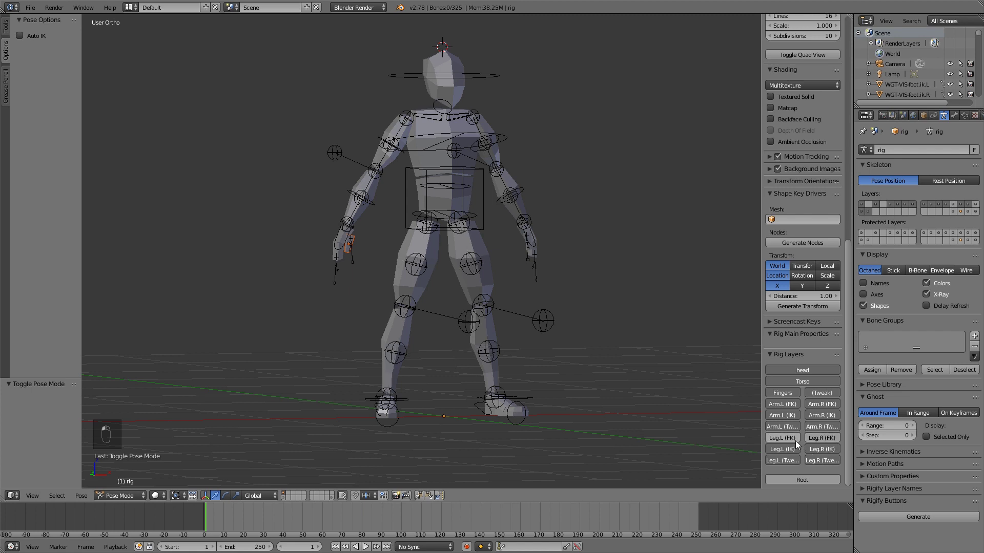
{"action": "left_click", "coordinate": [813, 415]}
{"action": "left_click", "coordinate": [788, 415]}
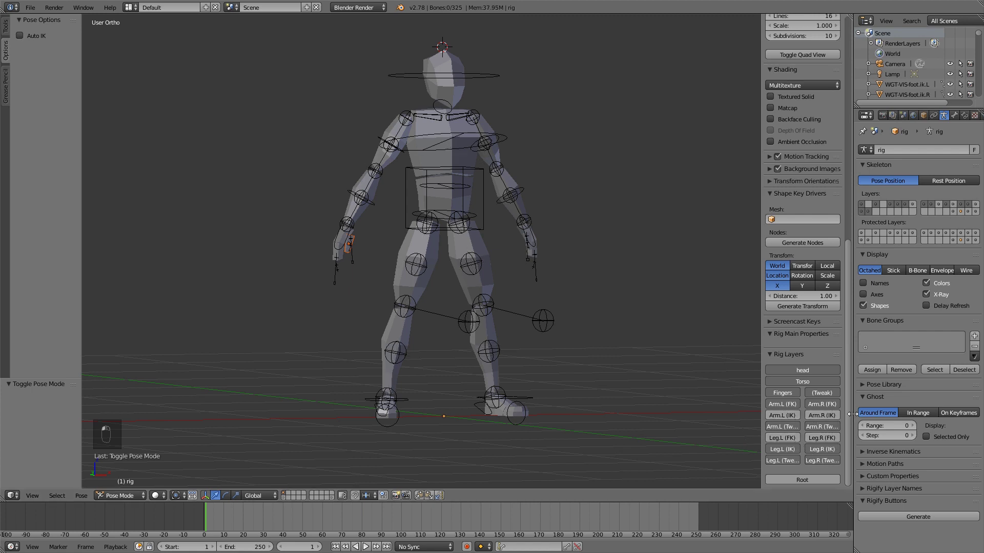
- Hide the tweak controls of both legs and both arms, and widen the sidebar so the rig layer names fit
{"action": "left_click", "coordinate": [788, 459]}
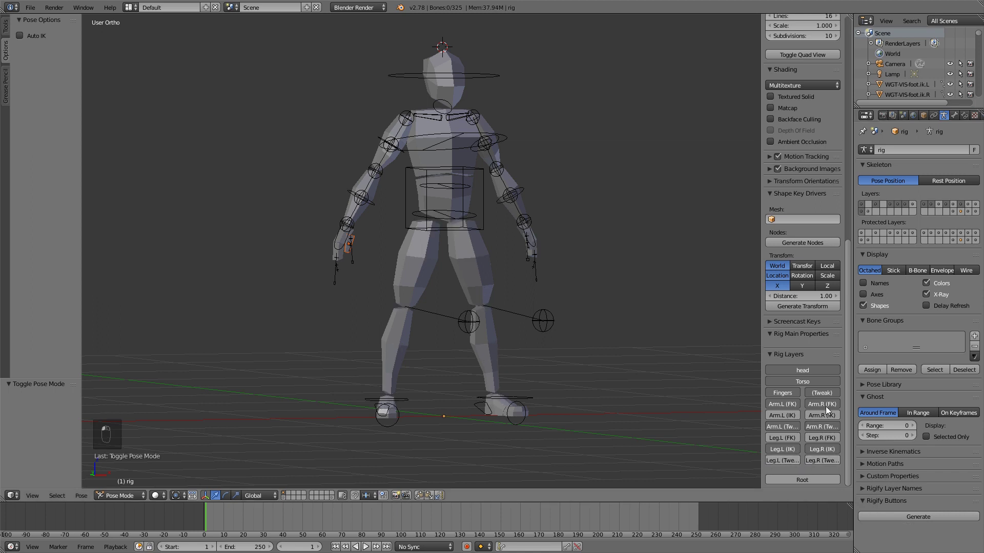
{"action": "left_click", "coordinate": [820, 425]}
{"action": "left_click", "coordinate": [769, 424]}
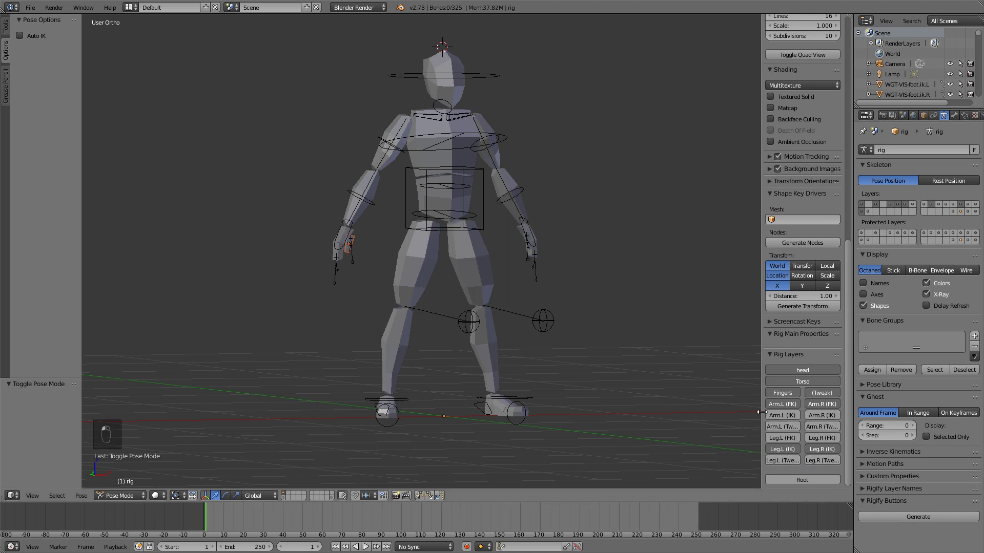
{"action": "left_click_drag", "start_coordinate": [762, 410], "coordinate": [721, 409]}
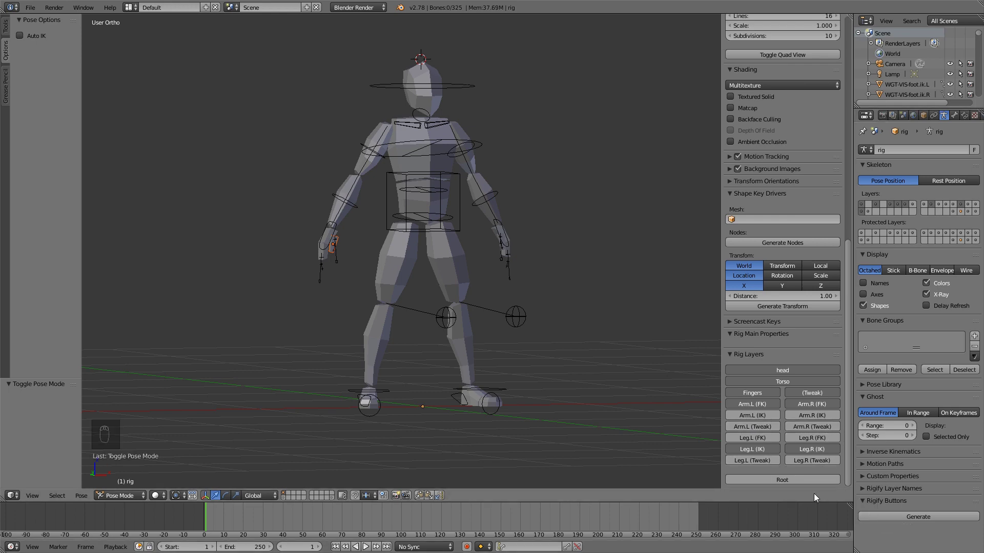
{"action": "middle_click_drag", "start_coordinate": [508, 233], "coordinate": [478, 291]}
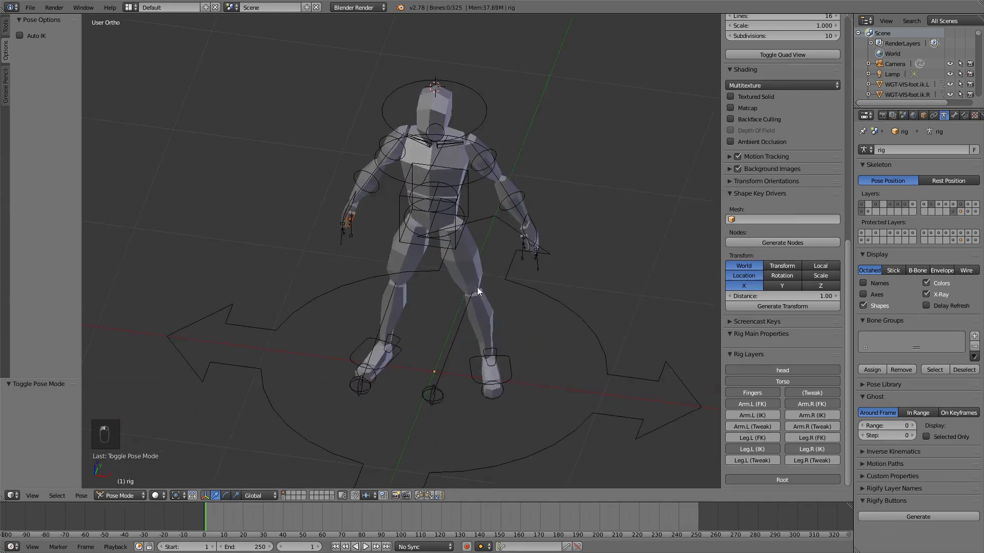
- Select the left upper arm's FK control and try rotating it
{"action": "mouse_move", "coordinate": [543, 245]}
{"action": "middle_mouse_down"}
{"action": "mouse_move", "coordinate": [472, 344]}
{"action": "mouse_move", "coordinate": [527, 302]}
{"action": "mouse_move", "coordinate": [527, 334]}
{"action": "mouse_move", "coordinate": [558, 305]}
{"action": "mouse_move", "coordinate": [549, 327]}
{"action": "mouse_move", "coordinate": [564, 275]}
{"action": "mouse_move", "coordinate": [529, 285]}
{"action": "mouse_move", "coordinate": [554, 255]}
{"action": "mouse_move", "coordinate": [548, 241]}
{"action": "middle_mouse_up"}
{"action": "scroll", "coordinate": [544, 240], "scroll_direction": "up", "scroll_amount": 2}
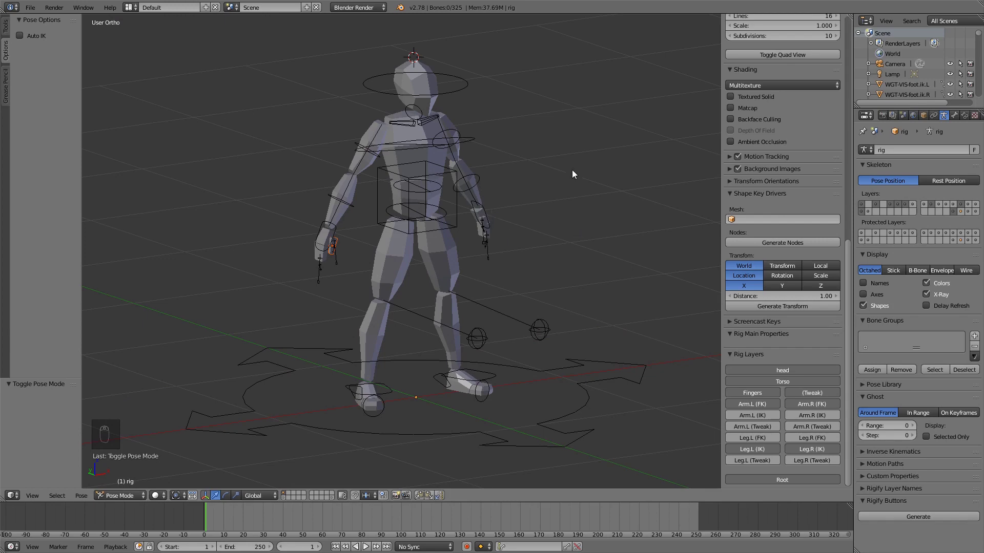
{"action": "middle_click_drag", "start_coordinate": [572, 170], "coordinate": [516, 173]}
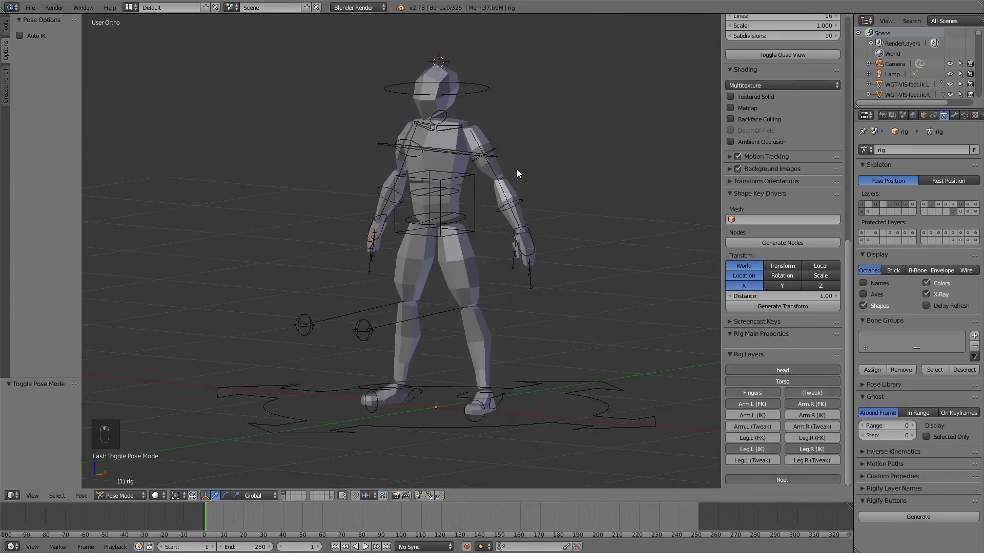
{"action": "middle_click_drag", "start_coordinate": [430, 179], "coordinate": [438, 110]}
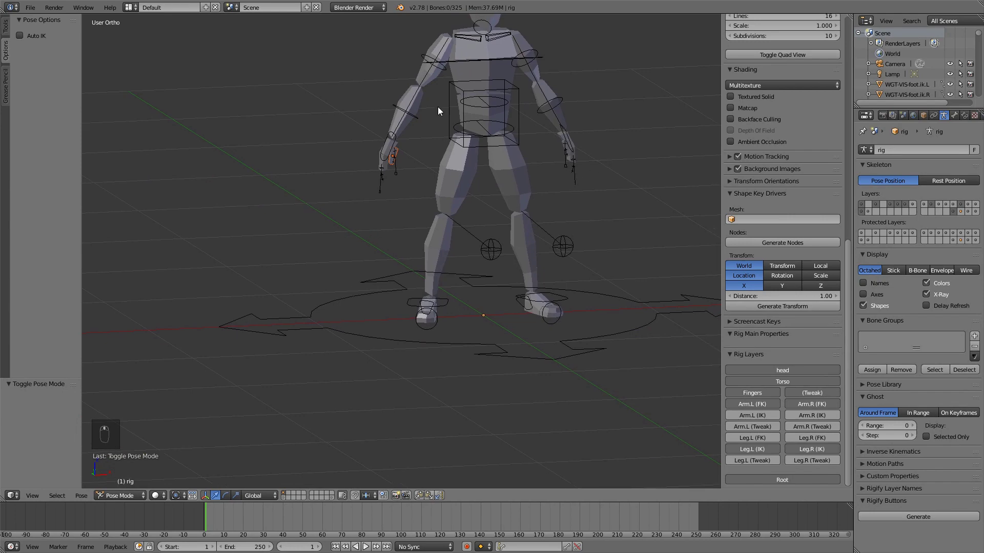
{"action": "middle_click_drag", "start_coordinate": [537, 92], "coordinate": [444, 138]}
{"action": "key", "text": "a"}
{"action": "key", "text": "a"}
{"action": "right_click", "coordinate": [521, 90]}
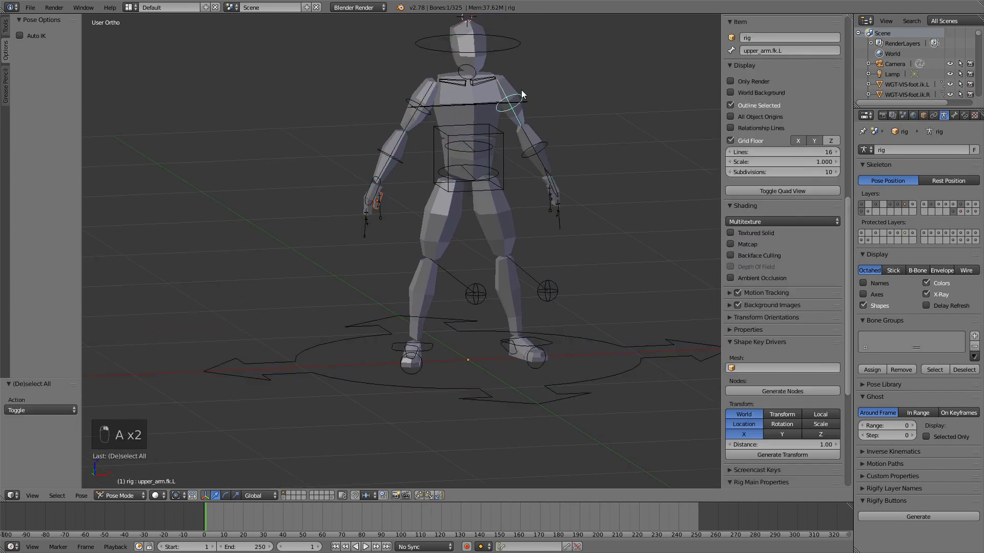
{"action": "middle_click_drag", "start_coordinate": [485, 97], "coordinate": [478, 143]}
{"action": "key", "text": "r"}
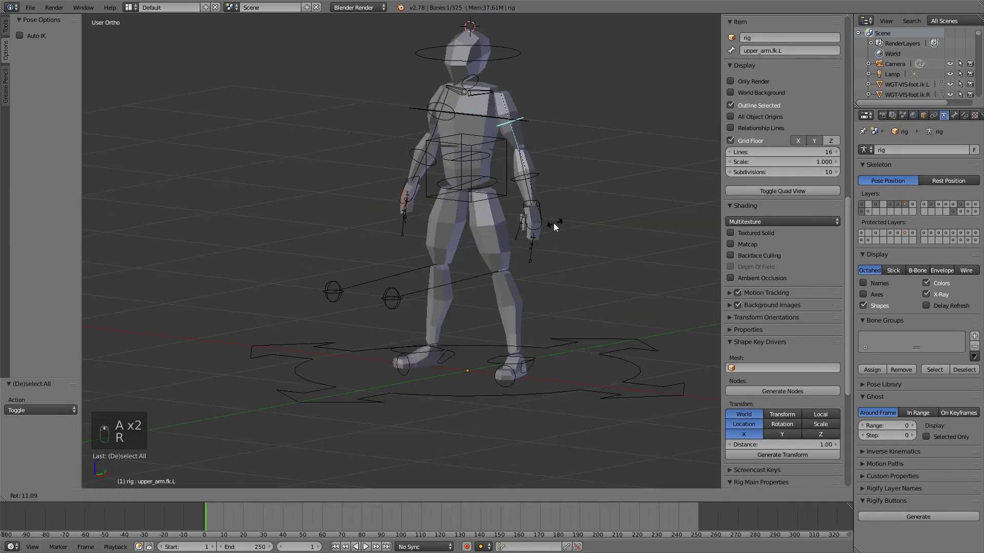
{"action": "right_click", "coordinate": [495, 164]}
- Select the left forearm's FK control and try rotating it from two viewing angles
{"action": "right_click", "coordinate": [542, 167]}
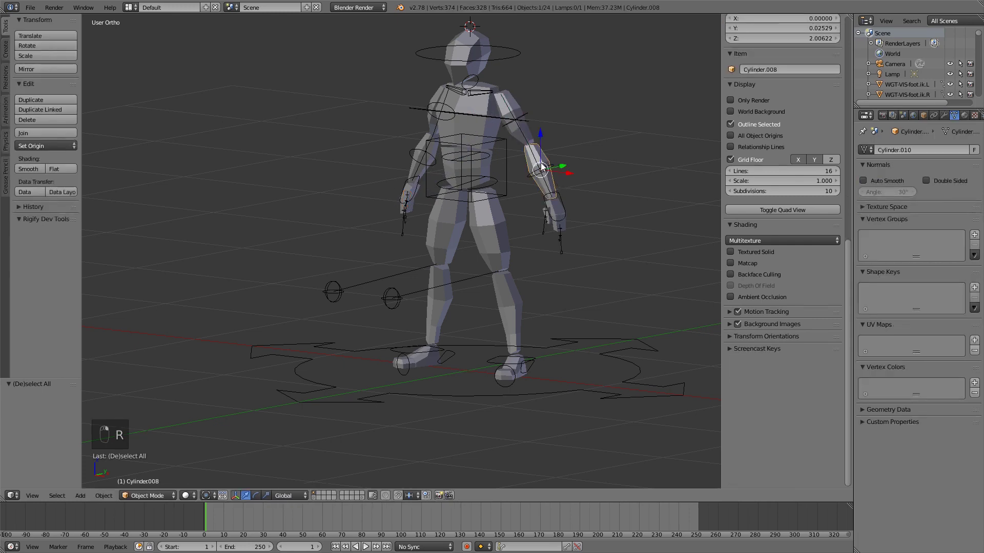
{"action": "right_click", "coordinate": [547, 187]}
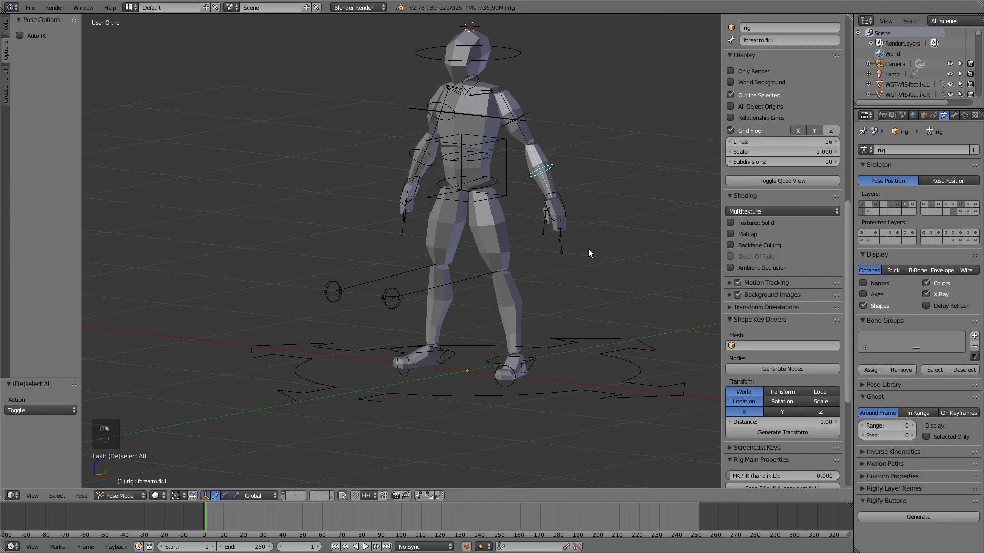
{"action": "key", "text": "r"}
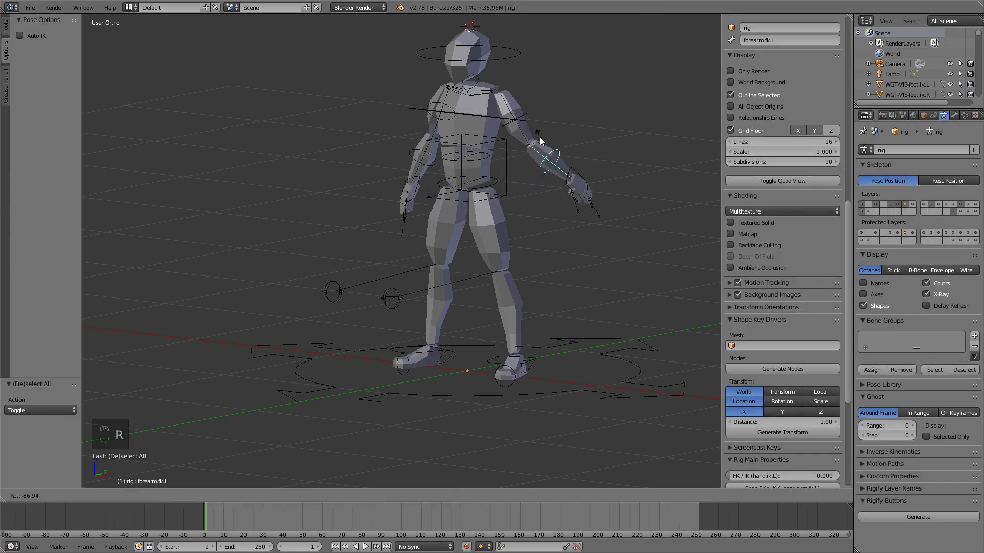
{"action": "right_click", "coordinate": [539, 141]}
{"action": "middle_click_drag", "start_coordinate": [539, 238], "coordinate": [563, 207]}
{"action": "key", "text": "r"}
{"action": "right_click", "coordinate": [644, 153]}
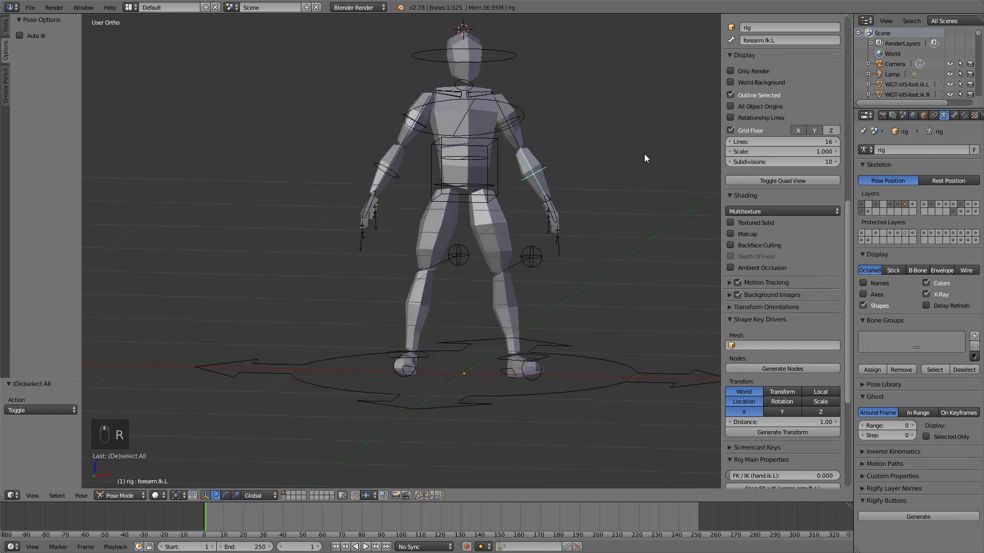
- Select the torso control, try moving and rotating it, and clear the selection
{"action": "right_click", "coordinate": [504, 150]}
{"action": "key", "text": "g"}
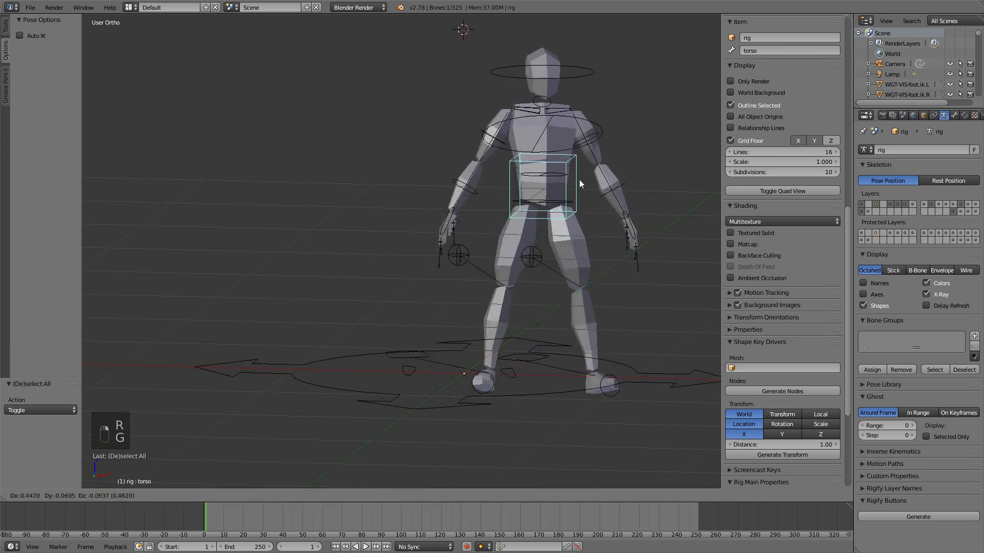
{"action": "right_click", "coordinate": [571, 153]}
{"action": "middle_click_drag", "start_coordinate": [504, 149], "coordinate": [546, 190]}
{"action": "key", "text": "r"}
{"action": "right_click", "coordinate": [564, 198]}
{"action": "key", "text": "ctrl+Tab"}
{"action": "right_click", "coordinate": [505, 241]}
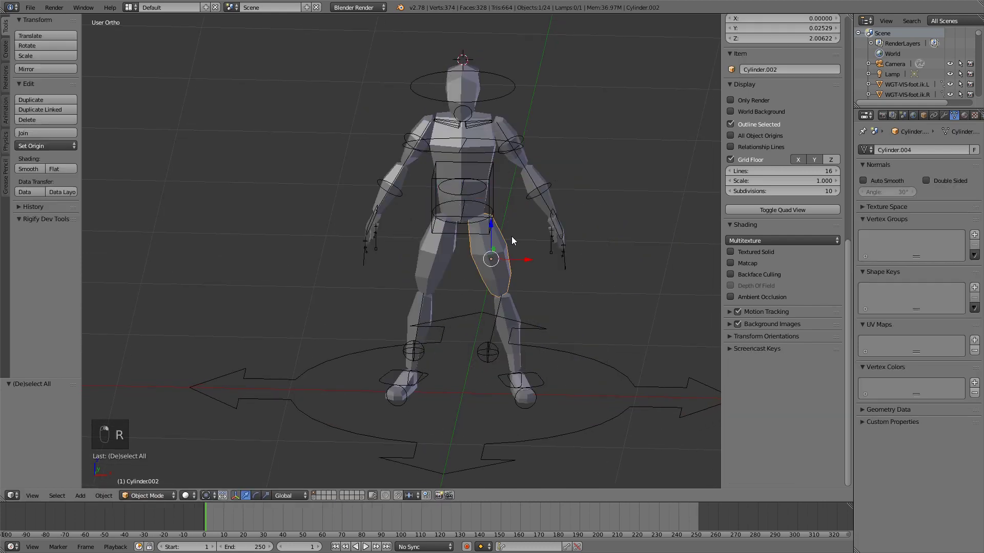
{"action": "middle_click_drag", "start_coordinate": [522, 336], "coordinate": [591, 297], "text": "shift"}
{"action": "key", "text": "a"}
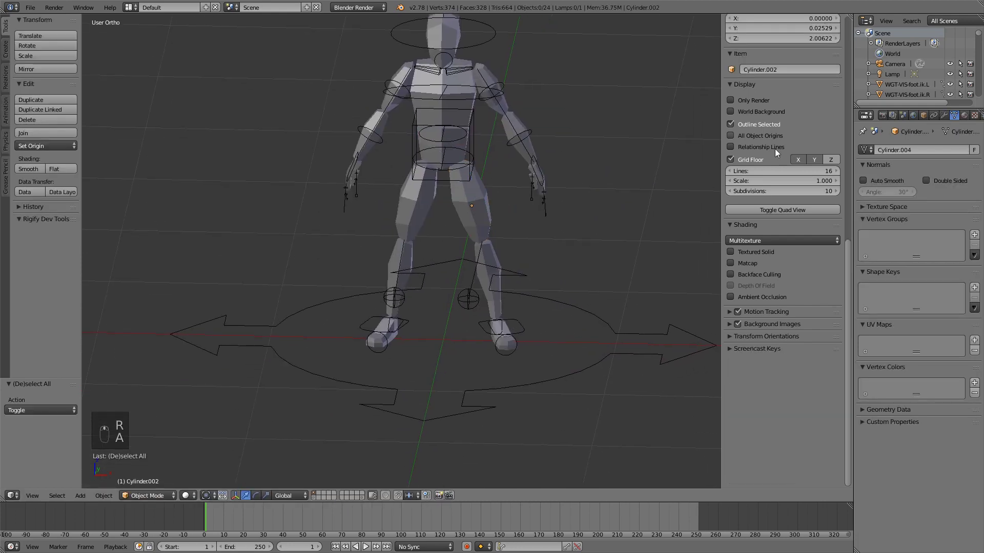
- Select the IK controls of both feet and set the FK / IK value of each to 1.000
{"action": "right_click", "coordinate": [505, 320]}
{"action": "right_click", "coordinate": [374, 323], "text": "shift"}
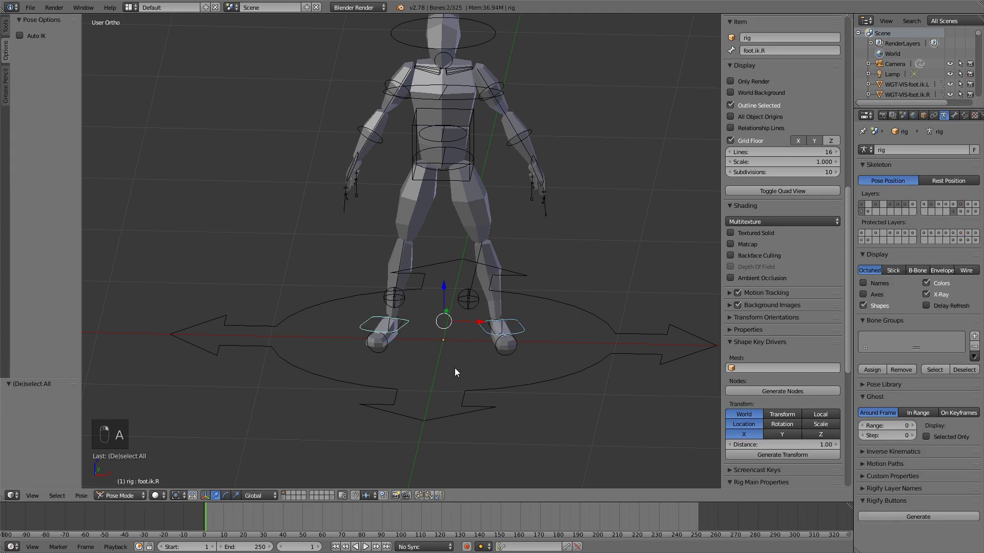
{"action": "scroll", "coordinate": [783, 259], "scroll_direction": "down", "scroll_amount": 8}
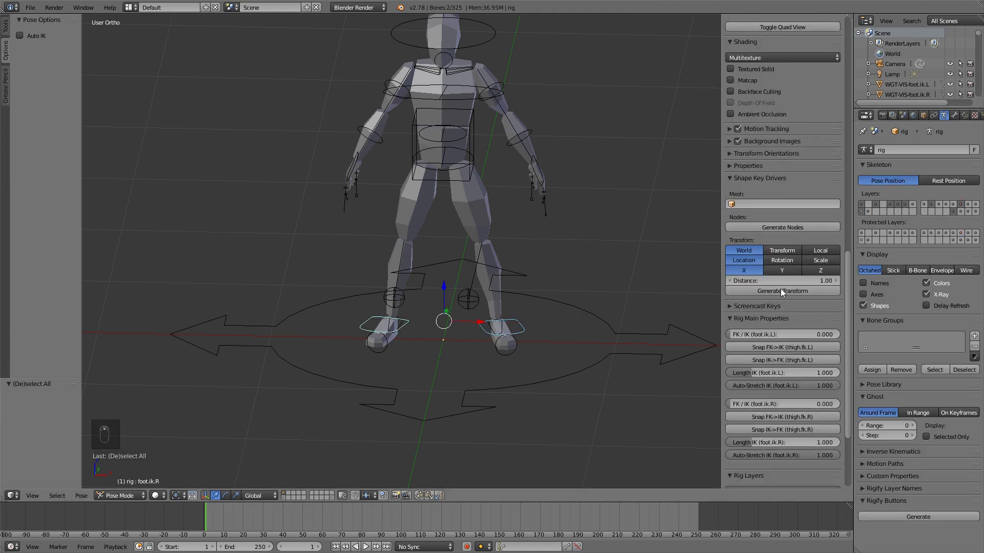
{"action": "scroll", "coordinate": [712, 348], "scroll_direction": "down", "scroll_amount": 4}
{"action": "middle_click_drag", "start_coordinate": [694, 355], "coordinate": [678, 295], "text": "shift"}
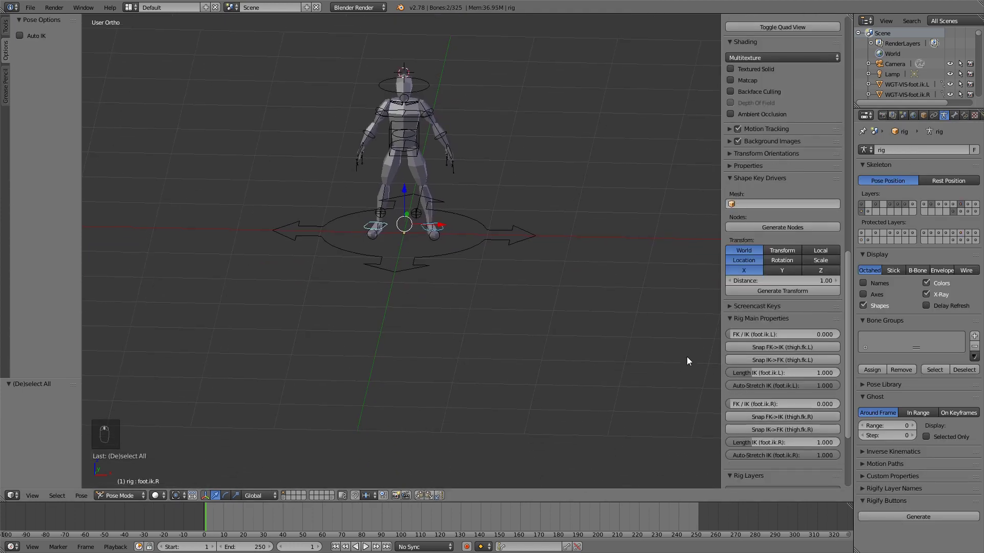
{"action": "scroll", "coordinate": [732, 349], "scroll_direction": "up", "scroll_amount": 4}
{"action": "scroll", "coordinate": [761, 420], "scroll_direction": "down", "scroll_amount": 4}
{"action": "left_click_drag", "start_coordinate": [735, 336], "coordinate": [840, 335]}
{"action": "left_click_drag", "start_coordinate": [734, 405], "coordinate": [843, 404]}
- Move the torso control by about X 0.304, Y 0.040, Z -0.596, and shift it again to test the leg IK
{"action": "scroll", "coordinate": [533, 235], "scroll_direction": "up", "scroll_amount": 4}
{"action": "middle_click_drag", "start_coordinate": [500, 205], "coordinate": [502, 247], "text": "shift"}
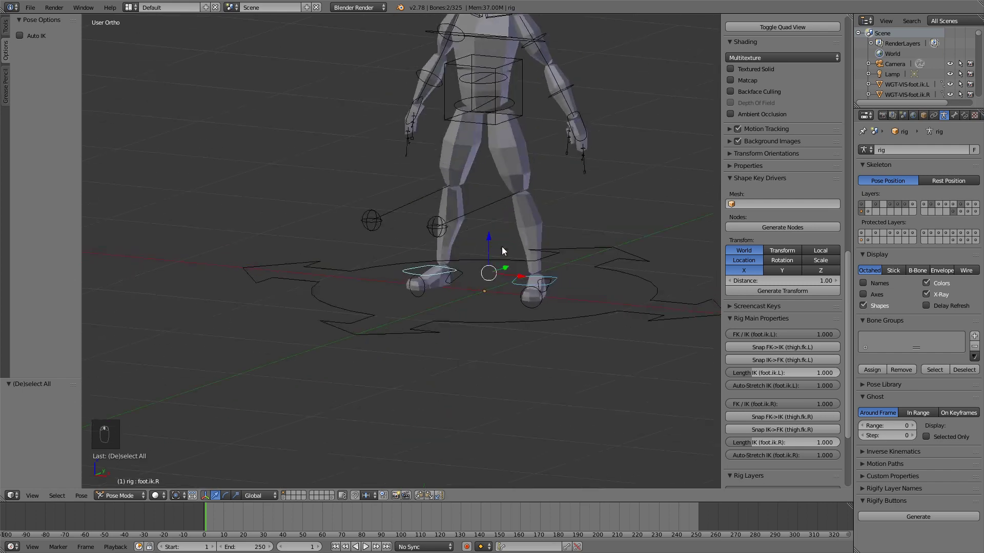
{"action": "right_click", "coordinate": [522, 112]}
{"action": "key", "text": "g"}
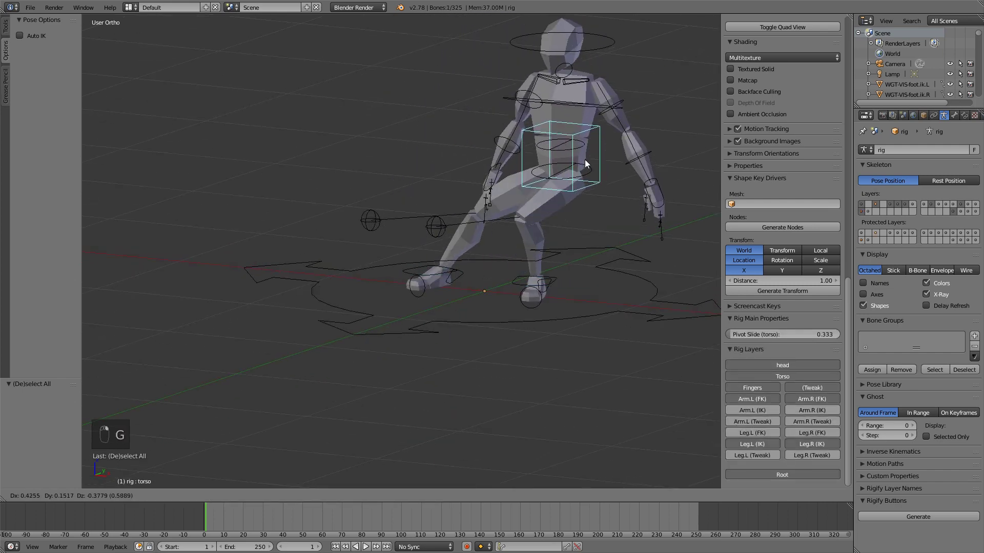
{"action": "left_click", "coordinate": [493, 221]}
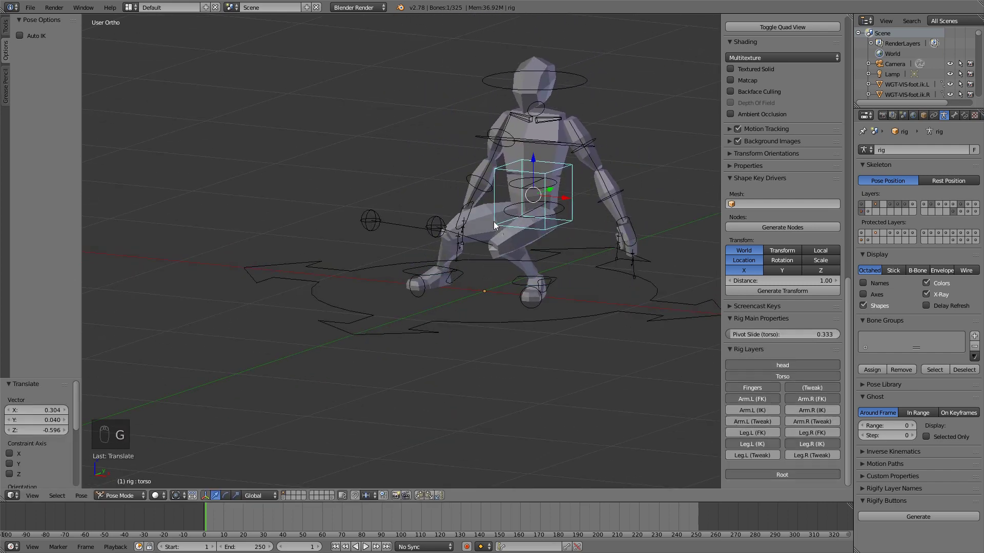
{"action": "middle_click_drag", "start_coordinate": [493, 221], "coordinate": [517, 220]}
{"action": "key", "text": "g"}
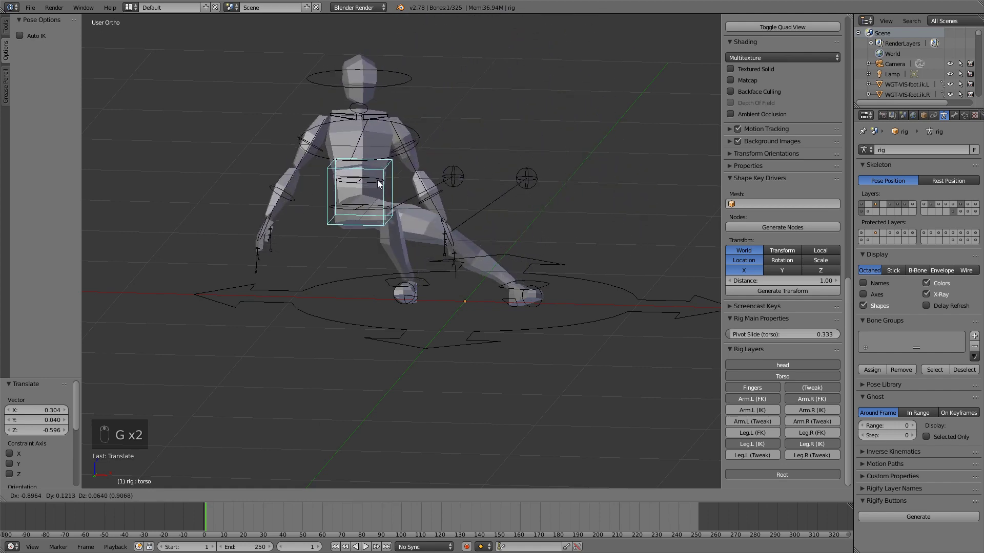
{"action": "left_click", "coordinate": [503, 167]}
- Reposition the torso control from a front view and clear its pose location
{"action": "middle_click_drag", "start_coordinate": [514, 197], "coordinate": [478, 222]}
{"action": "middle_click_drag", "start_coordinate": [529, 321], "coordinate": [508, 255]}
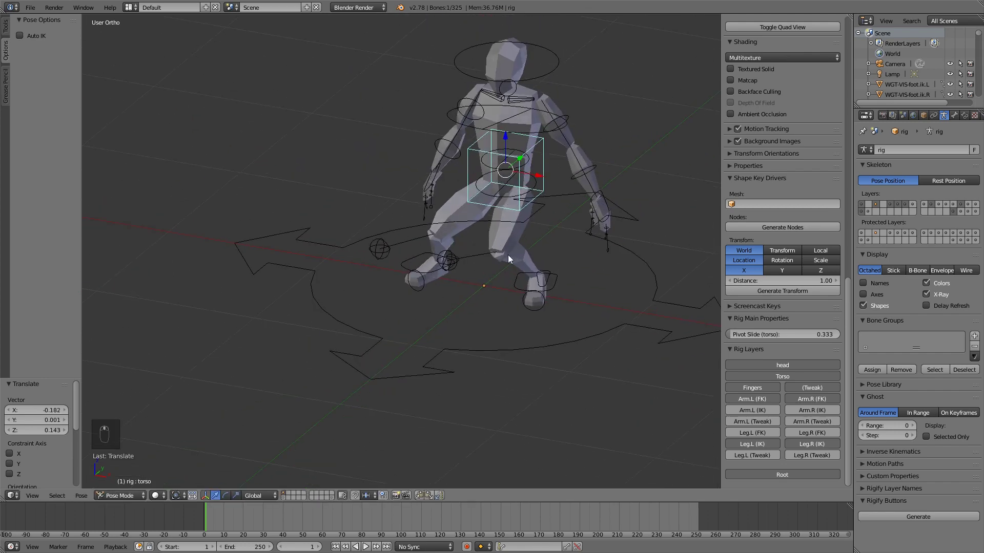
{"action": "middle_click_drag", "start_coordinate": [481, 175], "coordinate": [575, 183]}
{"action": "key", "text": "g"}
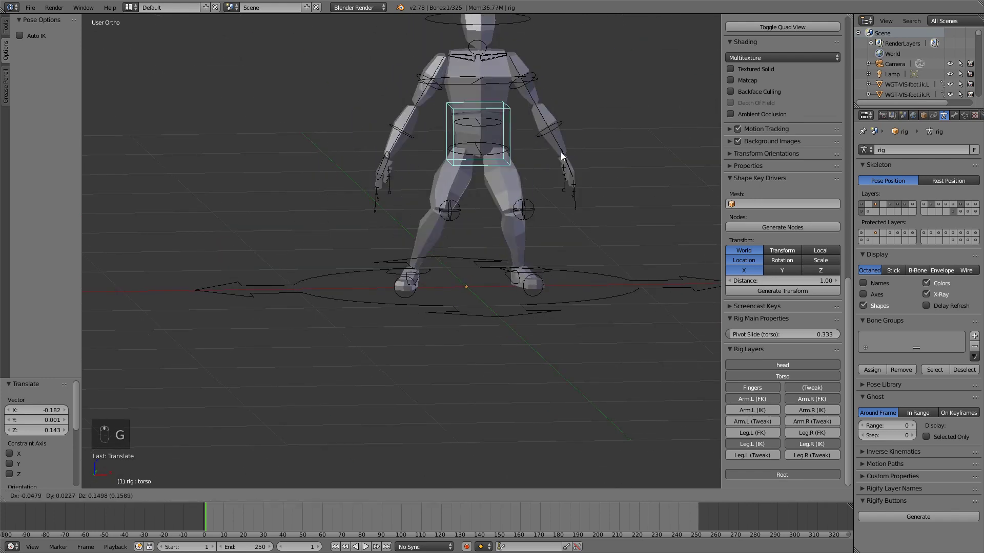
{"action": "left_click", "coordinate": [561, 229]}
{"action": "key", "text": "alt+g"}
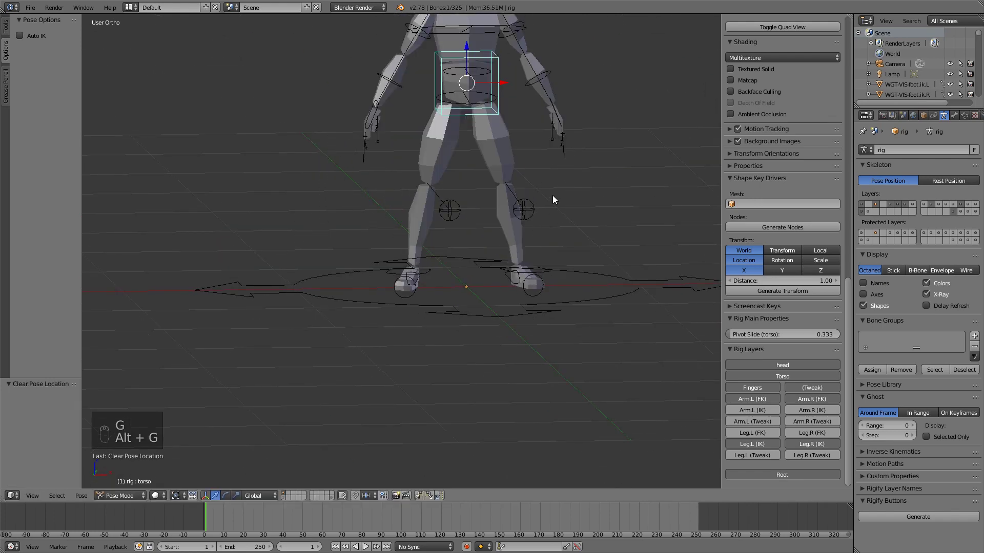
- Lower the torso control by about 0.34 so both knees bend, inspect the legs, and clear its location
{"action": "middle_click_drag", "start_coordinate": [473, 166], "coordinate": [433, 259], "text": "shift"}
{"action": "key", "text": "a"}
{"action": "right_click", "coordinate": [514, 137]}
{"action": "key", "text": "g"}
{"action": "left_click", "coordinate": [456, 219]}
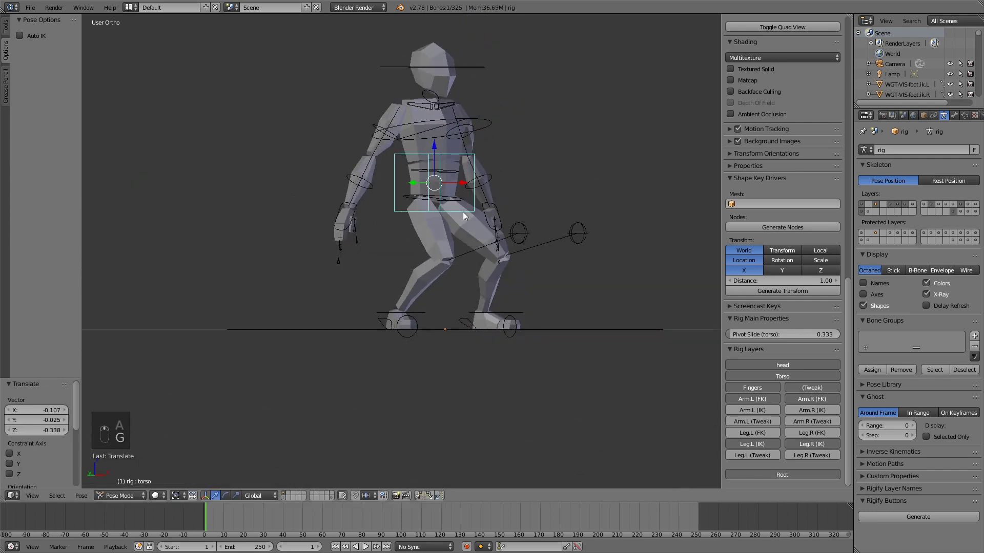
{"action": "middle_click_drag", "start_coordinate": [431, 212], "coordinate": [478, 245]}
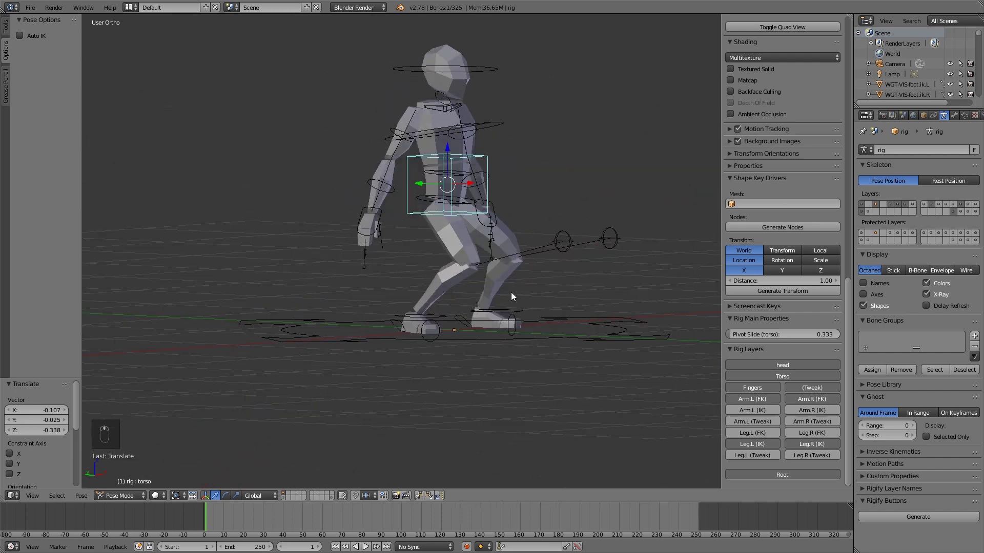
{"action": "middle_click_drag", "start_coordinate": [520, 272], "coordinate": [499, 239]}
{"action": "key", "text": "alt+g"}
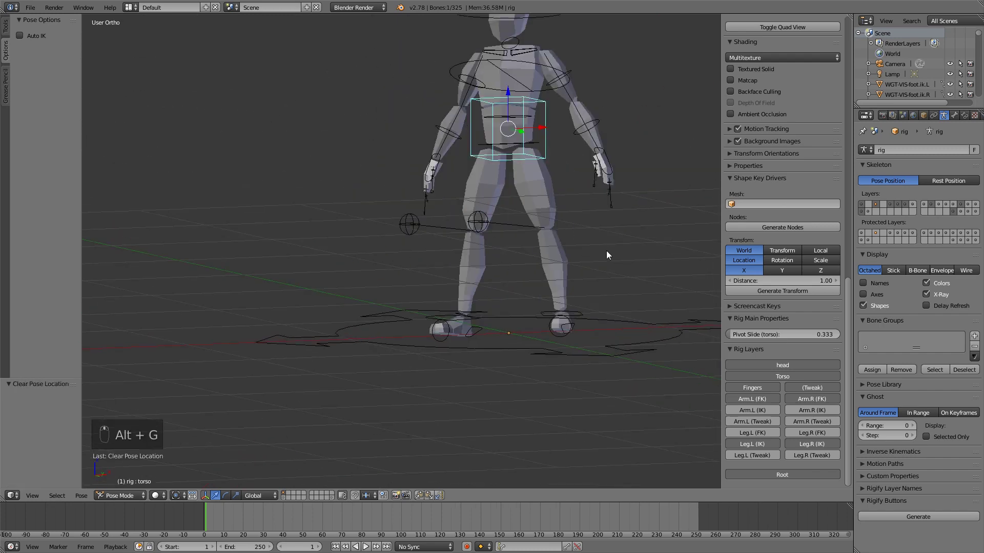
- Lift the left foot's IK control about 0.52 and forward about 0.25, and shift it by about X -0.235, Y 0.034, Z -0.200
{"action": "middle_click_drag", "start_coordinate": [607, 250], "coordinate": [556, 254]}
{"action": "right_click", "coordinate": [527, 345]}
{"action": "right_click", "coordinate": [527, 339]}
{"action": "middle_click_drag", "start_coordinate": [536, 334], "coordinate": [506, 333]}
{"action": "key", "text": "g"}
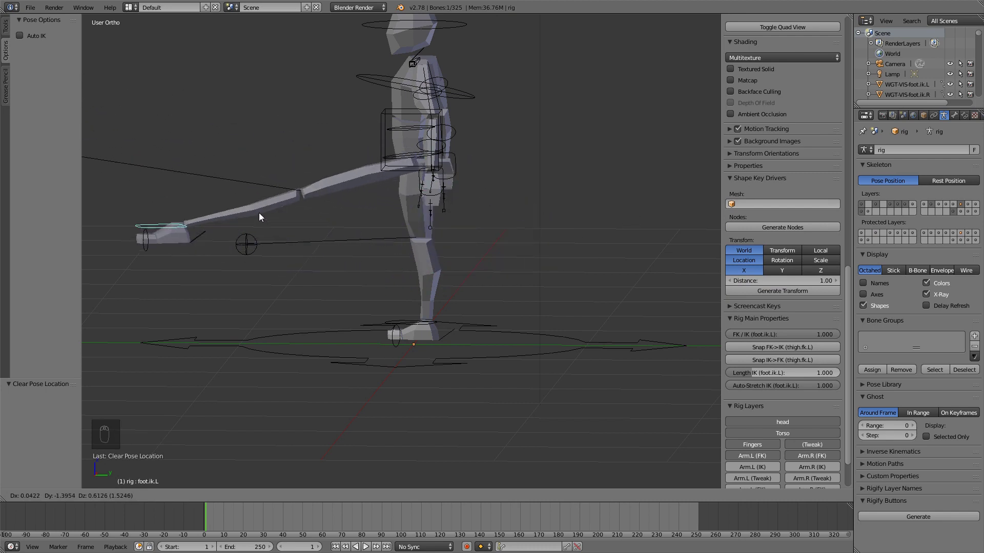
{"action": "right_click", "coordinate": [307, 215]}
{"action": "key", "text": "g"}
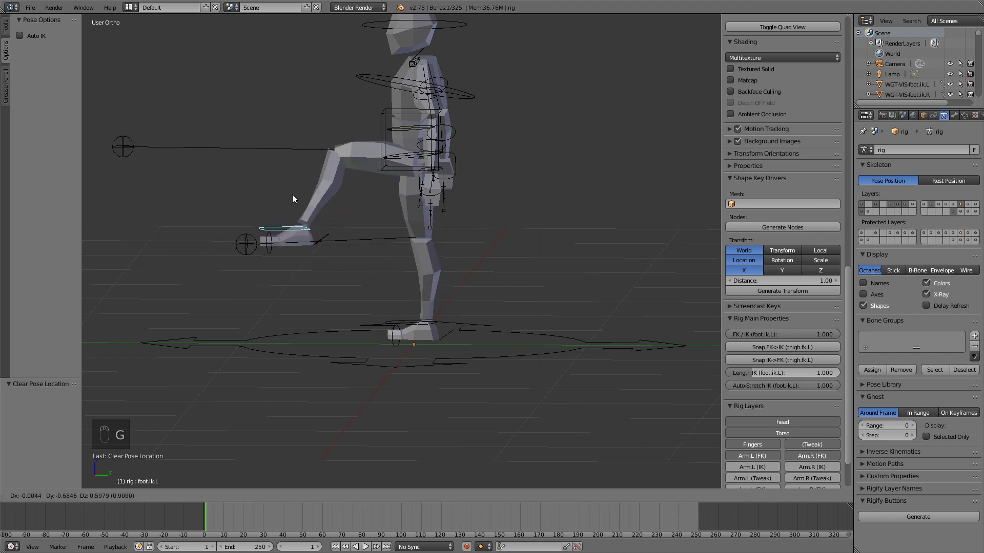
{"action": "left_click", "coordinate": [365, 211]}
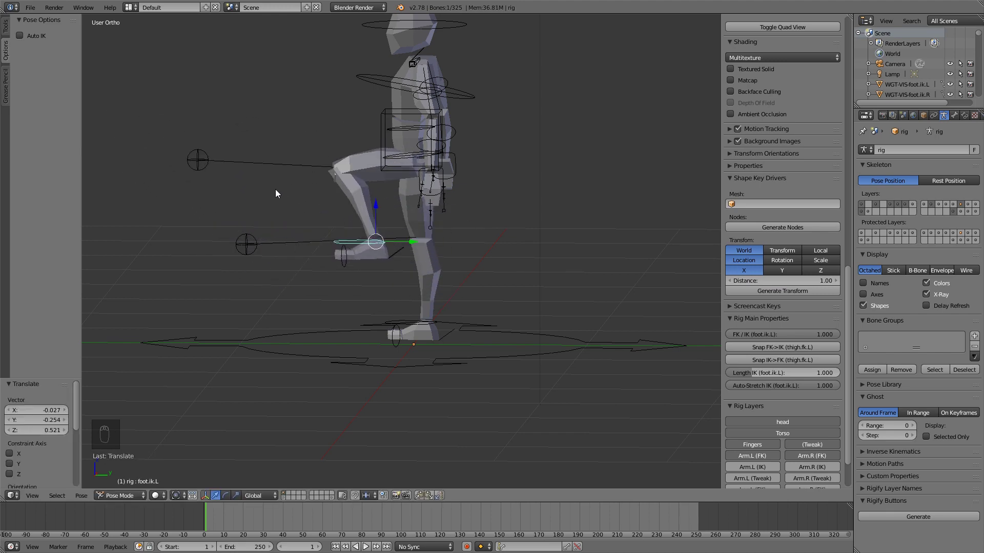
{"action": "middle_click_drag", "start_coordinate": [302, 201], "coordinate": [481, 215]}
{"action": "key", "text": "g"}
{"action": "left_click", "coordinate": [550, 210]}
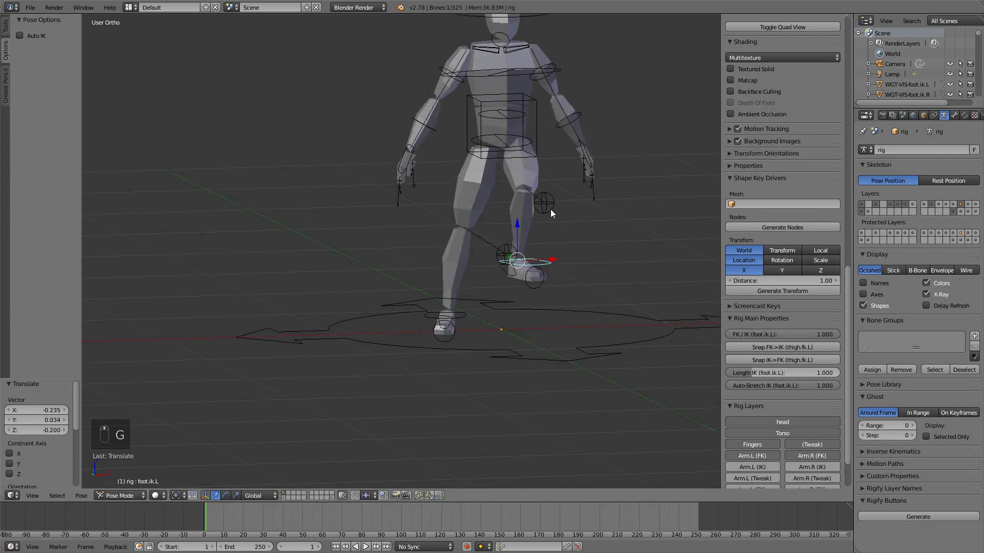
- Move the left leg's knee target outward to turn the knee, and reposition it in front of the leg
{"action": "right_click", "coordinate": [549, 207]}
{"action": "key", "text": "g"}
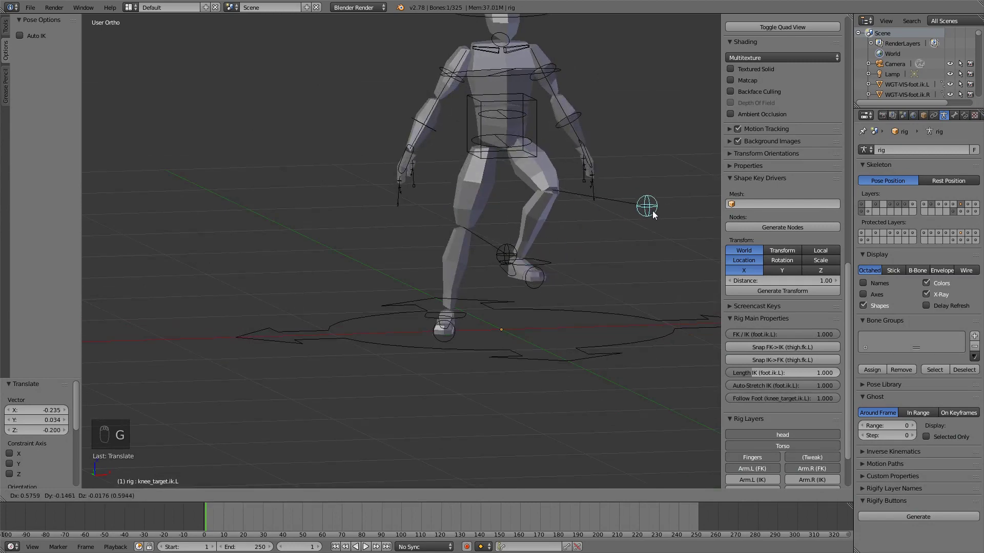
{"action": "left_click", "coordinate": [653, 211]}
{"action": "middle_click_drag", "start_coordinate": [653, 210], "coordinate": [508, 333]}
{"action": "key", "text": "g"}
{"action": "left_click", "coordinate": [493, 214]}
- Select the left foot's IK control and try rotating it freely and around the global Z axis
{"action": "right_click", "coordinate": [522, 306]}
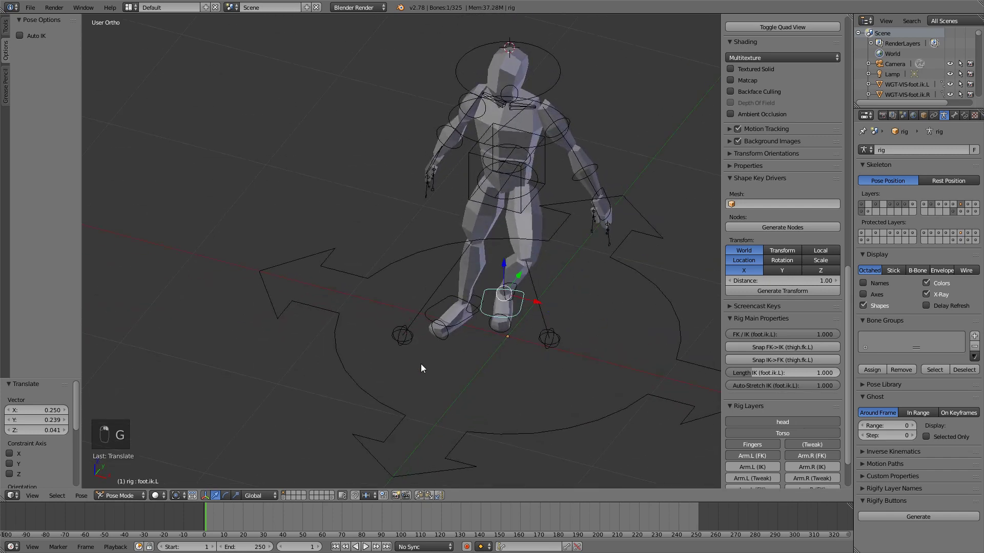
{"action": "key", "text": "r"}
{"action": "right_click", "coordinate": [417, 317]}
{"action": "middle_click_drag", "start_coordinate": [546, 385], "coordinate": [561, 355]}
{"action": "key", "text": "r"}
{"action": "key", "text": "z"}
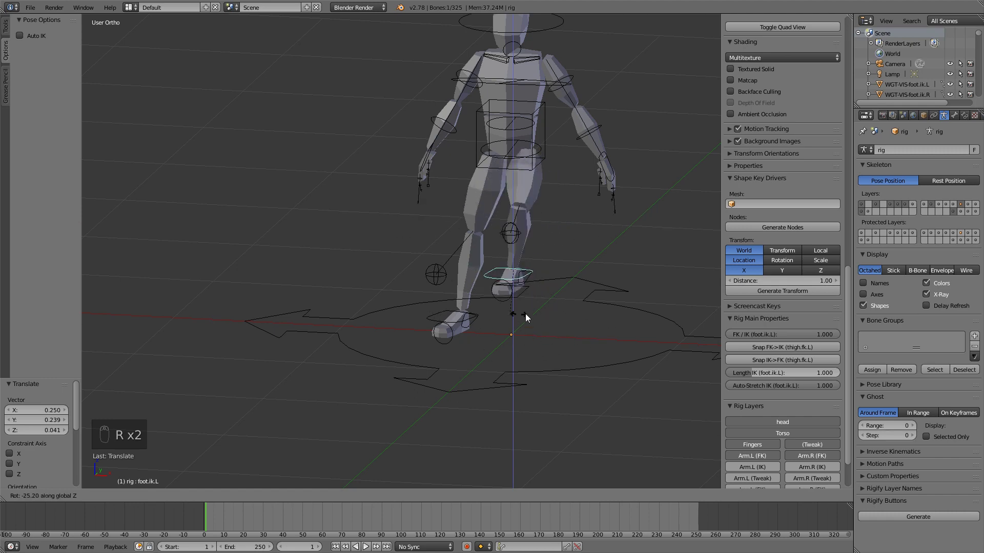
{"action": "right_click", "coordinate": [509, 306]}
- Try rotating the left foot's heel roll control, and try rotating its toe control
{"action": "middle_click_drag", "start_coordinate": [508, 306], "coordinate": [485, 289]}
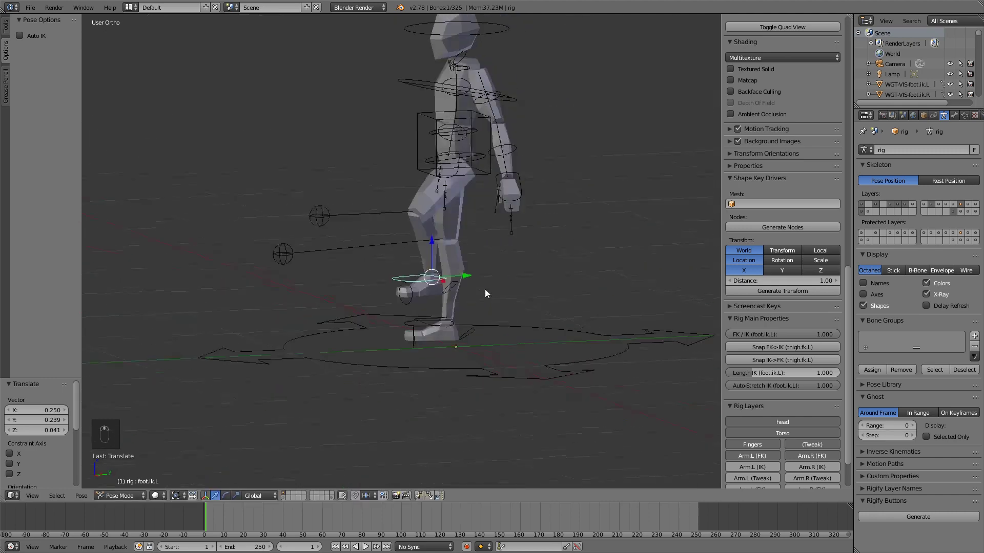
{"action": "scroll", "coordinate": [484, 289], "scroll_direction": "up", "scroll_amount": 6}
{"action": "middle_click_drag", "start_coordinate": [437, 255], "coordinate": [484, 217], "text": "shift"}
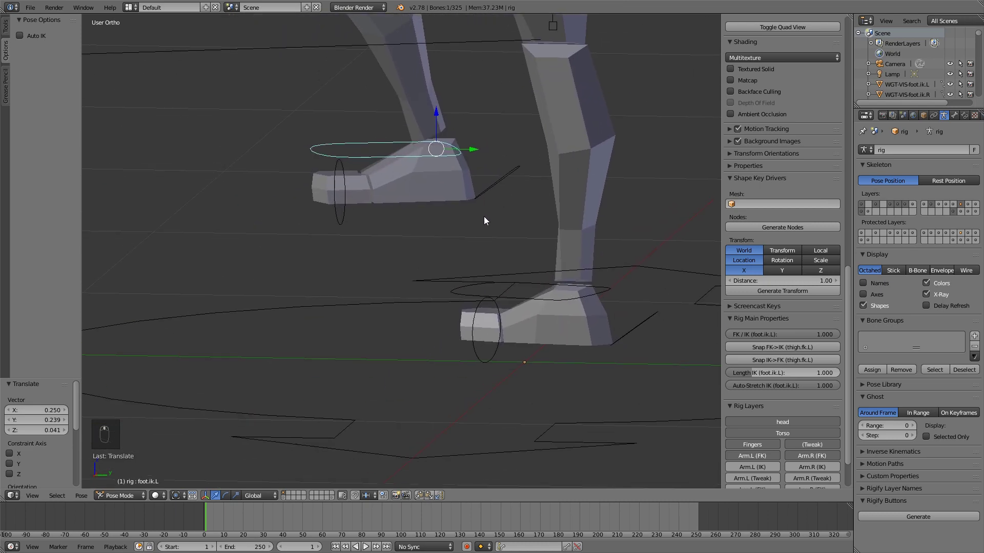
{"action": "right_click", "coordinate": [502, 186]}
{"action": "key", "text": "r"}
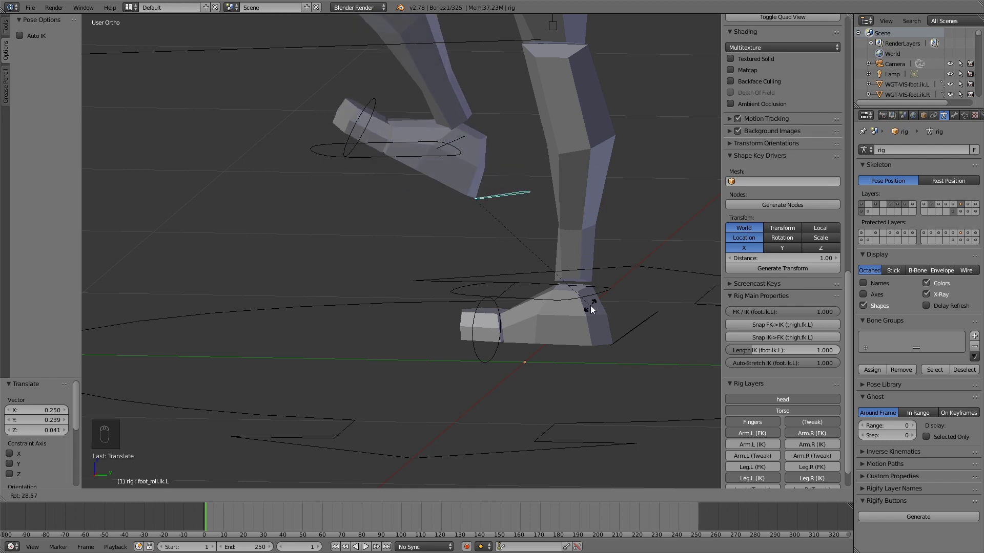
{"action": "right_click", "coordinate": [553, 177]}
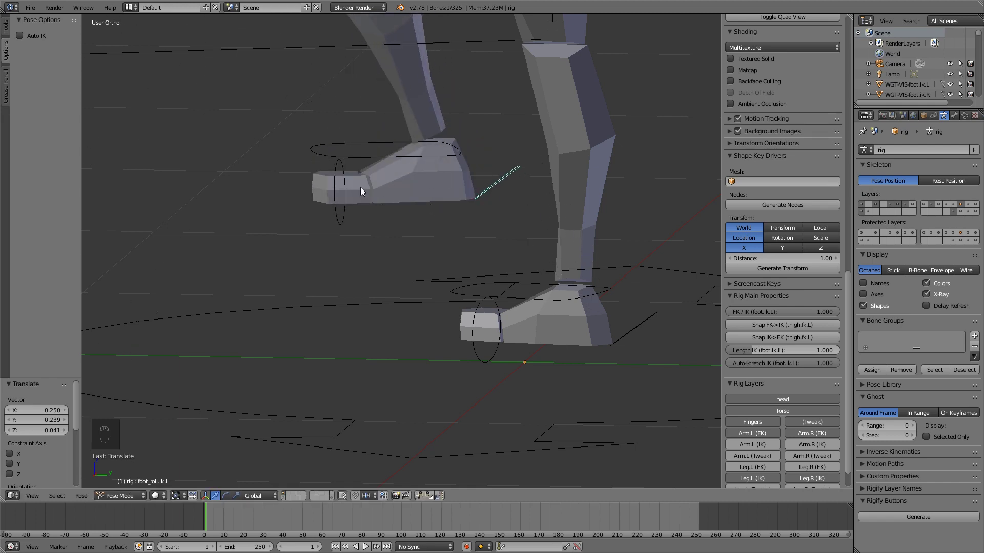
{"action": "right_click", "coordinate": [330, 173]}
{"action": "key", "text": "r"}
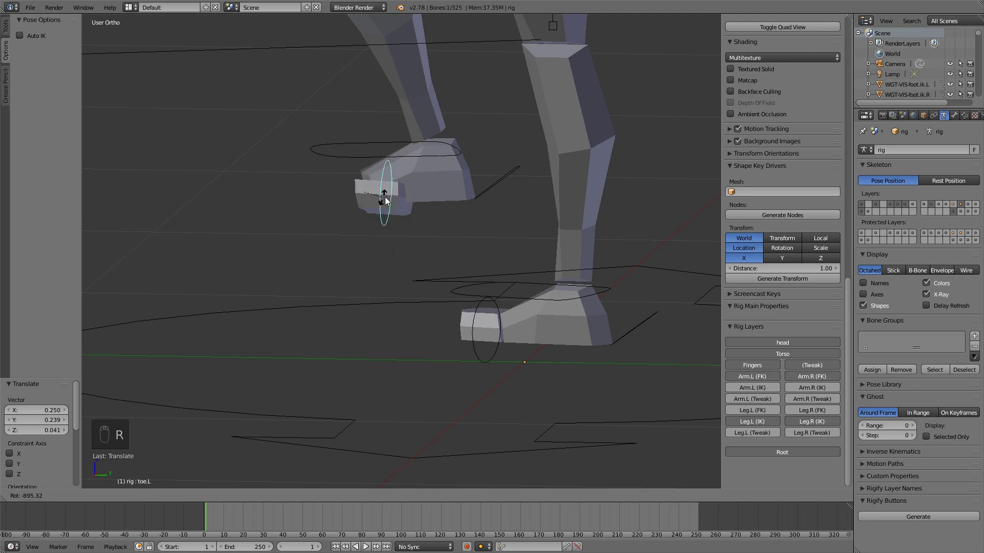
{"action": "right_click", "coordinate": [383, 193]}
- Expand the rig's children in an enlarged Outliner and make the parented Cylinder meshes unselectable in the viewport
{"action": "scroll", "coordinate": [369, 112], "scroll_direction": "down", "scroll_amount": 4}
{"action": "middle_click_drag", "start_coordinate": [407, 136], "coordinate": [439, 130]}
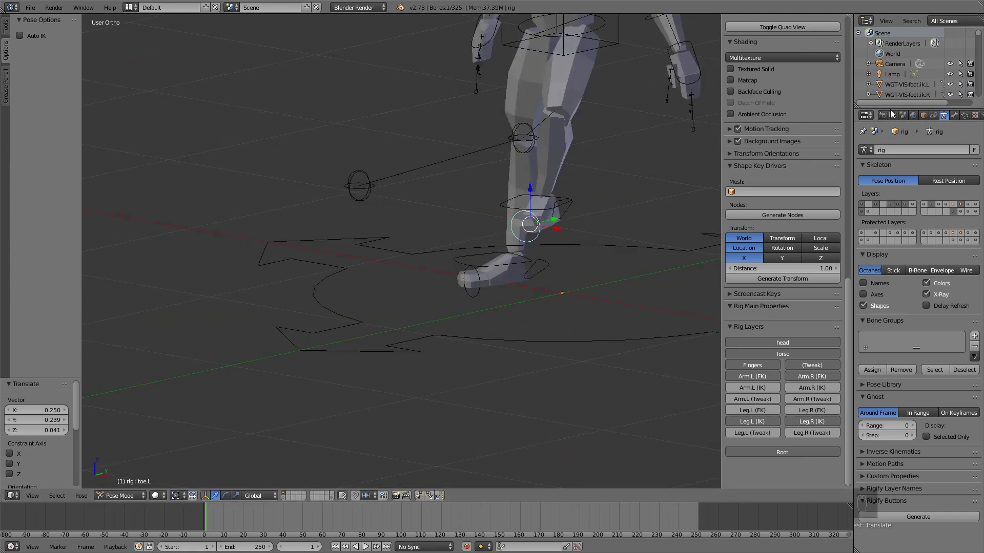
{"action": "left_click_drag", "start_coordinate": [893, 107], "coordinate": [904, 355]}
{"action": "scroll", "coordinate": [887, 223], "scroll_direction": "down", "scroll_amount": 10}
{"action": "scroll", "coordinate": [889, 225], "scroll_direction": "down", "scroll_amount": 15}
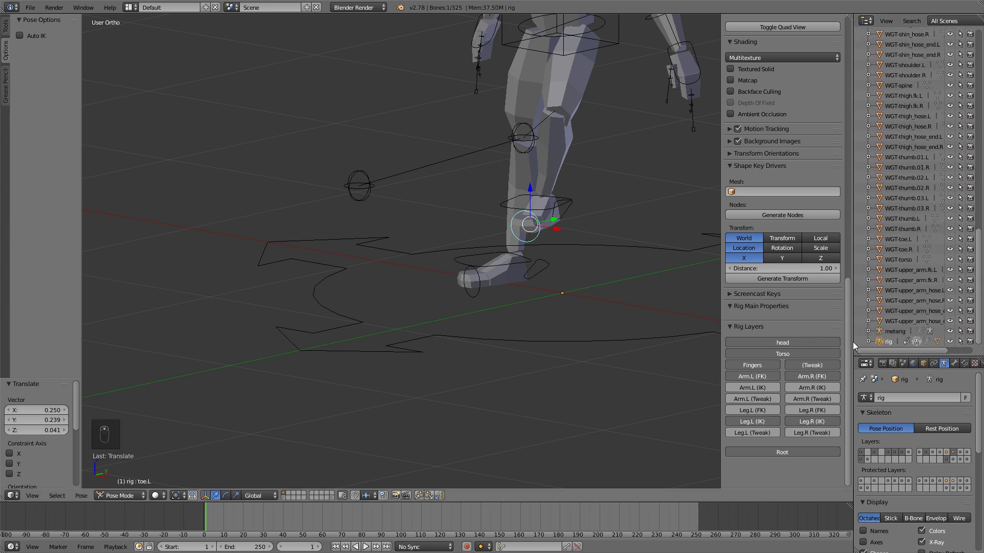
{"action": "left_click", "coordinate": [868, 342]}
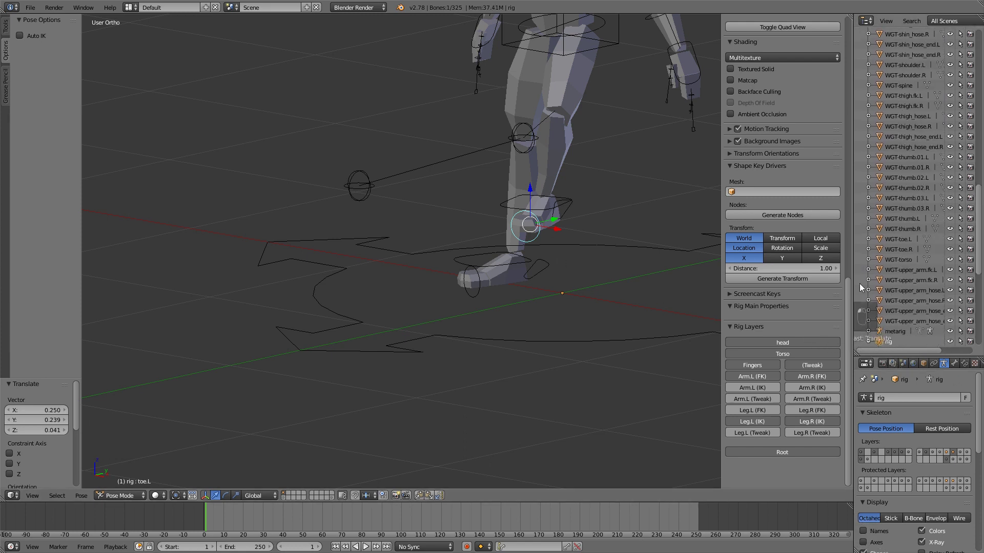
{"action": "scroll", "coordinate": [927, 265], "scroll_direction": "down", "scroll_amount": 5}
{"action": "scroll", "coordinate": [926, 257], "scroll_direction": "down", "scroll_amount": 6}
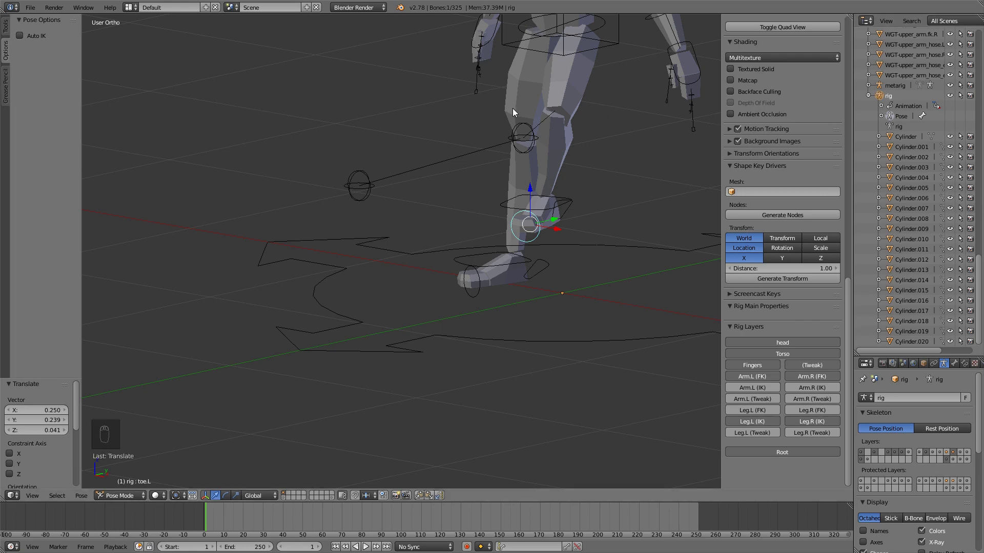
{"action": "scroll", "coordinate": [512, 108], "scroll_direction": "down", "scroll_amount": 3}
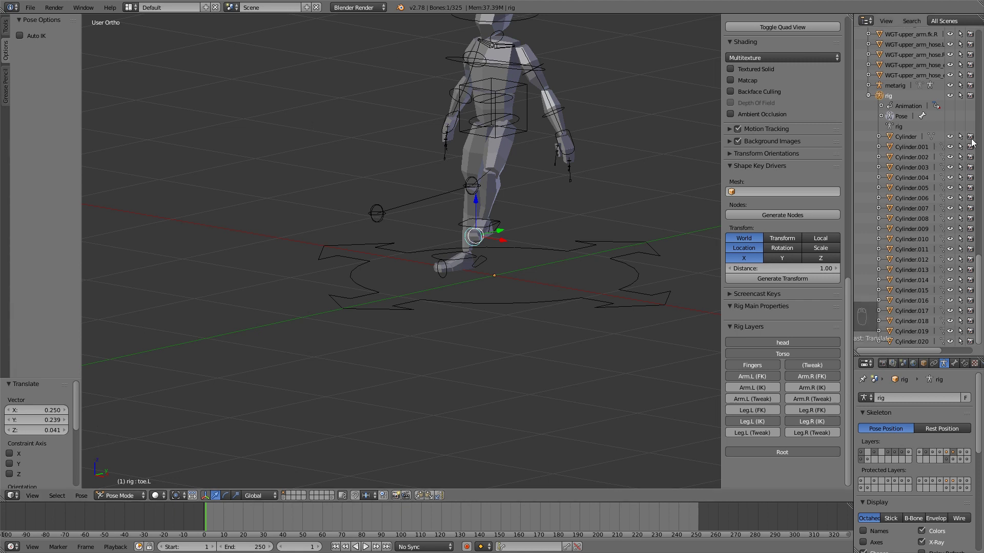
{"action": "left_click_drag", "start_coordinate": [961, 139], "coordinate": [962, 204]}
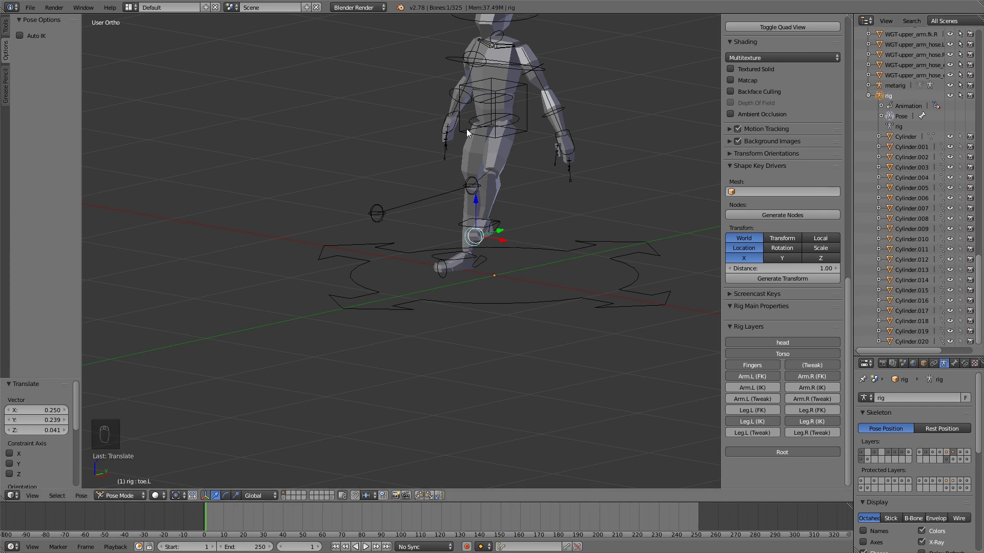
- Select the torso control where it overlaps the body mesh
{"action": "middle_click_drag", "start_coordinate": [466, 128], "coordinate": [402, 152]}
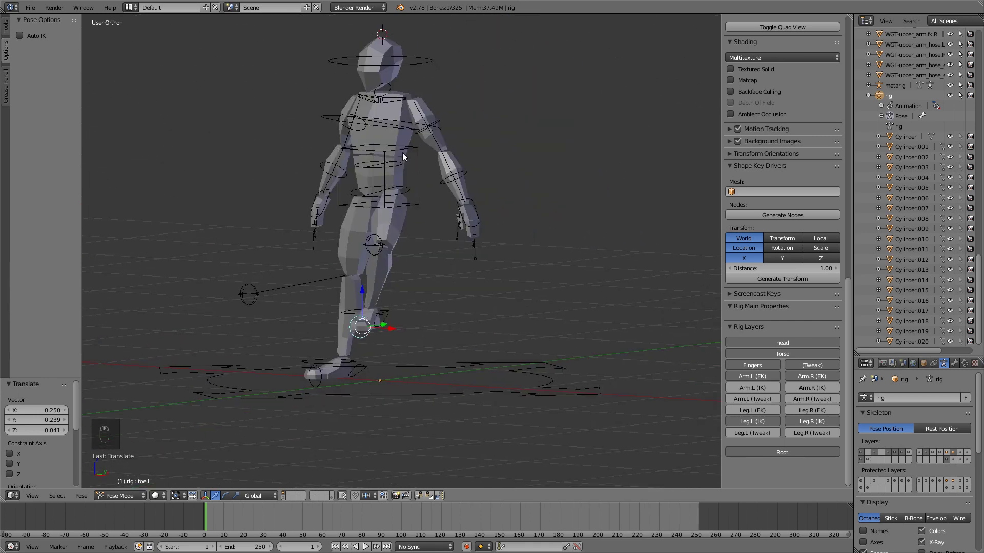
{"action": "right_click_drag", "start_coordinate": [402, 152], "coordinate": [395, 131]}
{"action": "right_click", "coordinate": [403, 138]}
- Move the left foot's IK control outward by about X 0.628, Y 0.290, Z -0.062
{"action": "middle_click_drag", "start_coordinate": [352, 304], "coordinate": [382, 246], "text": "shift"}
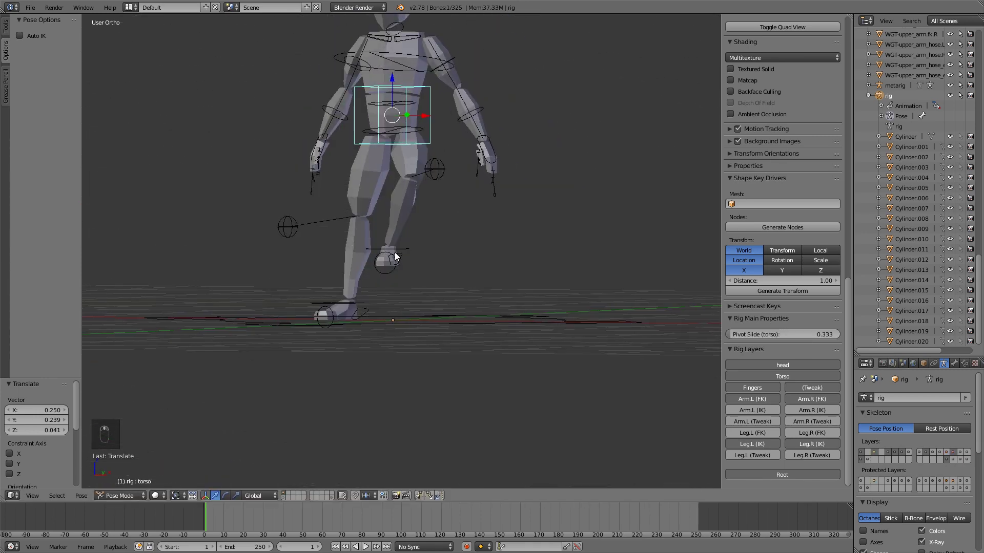
{"action": "right_click", "coordinate": [395, 256]}
{"action": "key", "text": "g"}
{"action": "left_click", "coordinate": [501, 263]}
{"action": "middle_click_drag", "start_coordinate": [369, 193], "coordinate": [365, 134]}
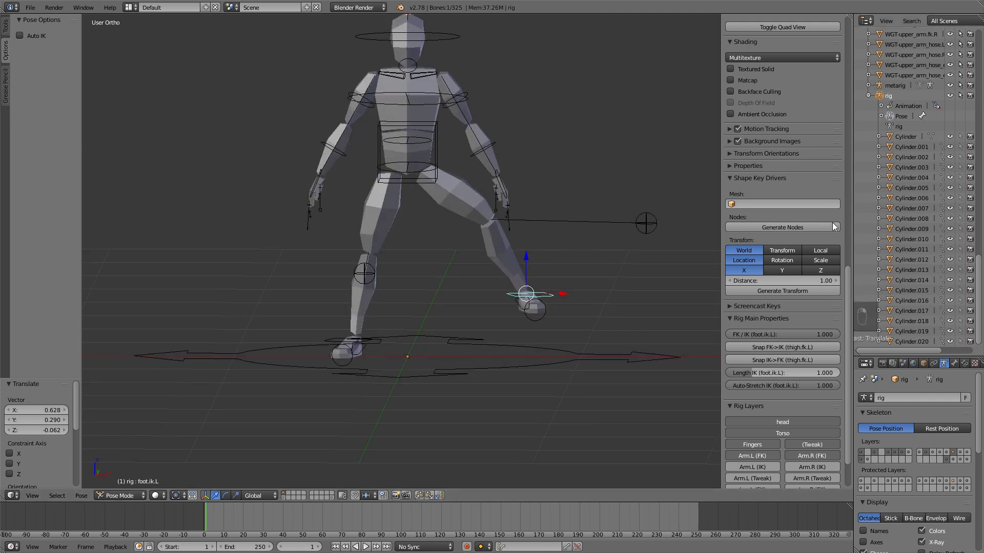
- Select several Cylinder meshes from the Outliner, ending with Cylinder.006, and reselect the rig's chest control in the viewport
{"action": "left_click", "coordinate": [915, 188]}
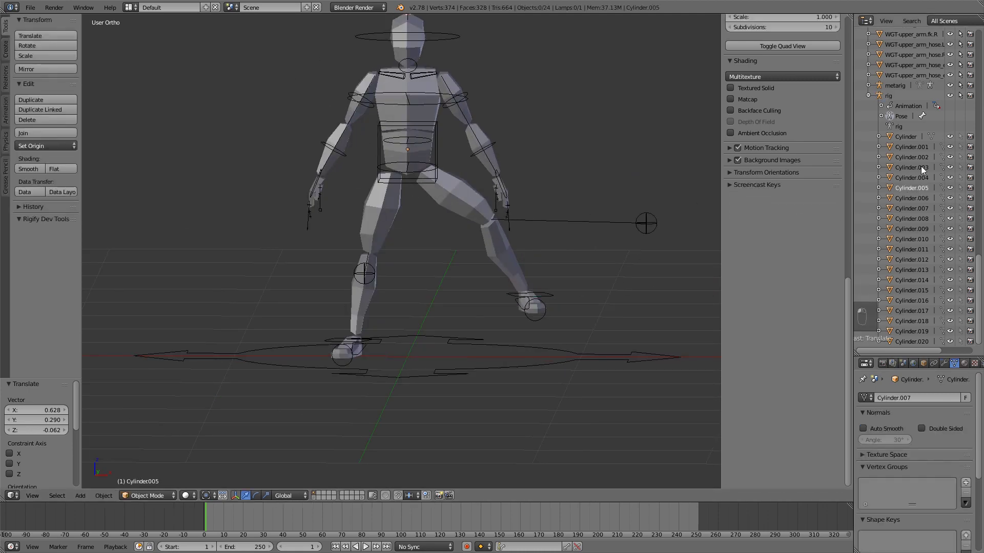
{"action": "left_click", "coordinate": [915, 271]}
{"action": "left_click", "coordinate": [918, 312]}
{"action": "left_click", "coordinate": [924, 201]}
{"action": "middle_click_drag", "start_coordinate": [491, 146], "coordinate": [493, 163], "text": "shift"}
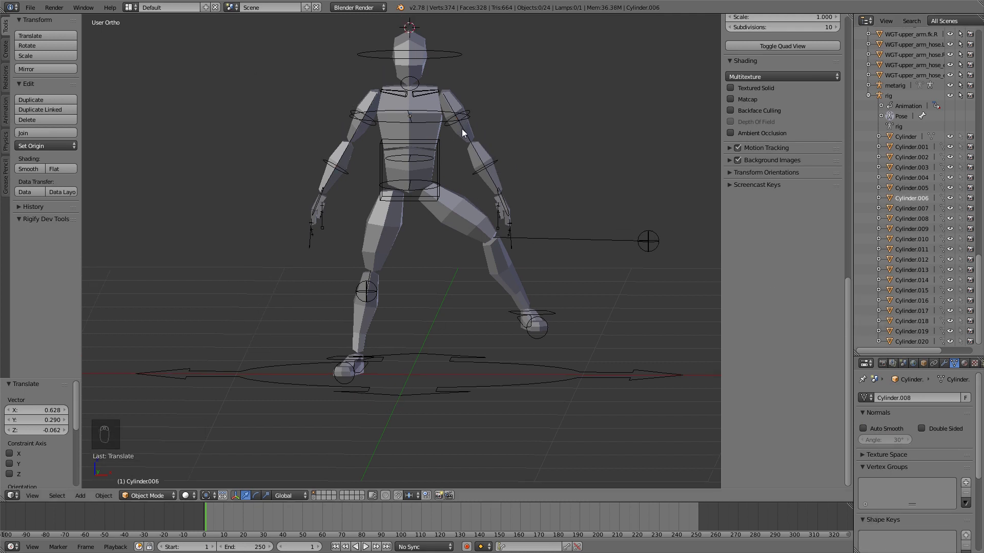
{"action": "middle_click_drag", "start_coordinate": [538, 187], "coordinate": [530, 235], "text": "shift"}
{"action": "middle_click_drag", "start_coordinate": [425, 226], "coordinate": [359, 226]}
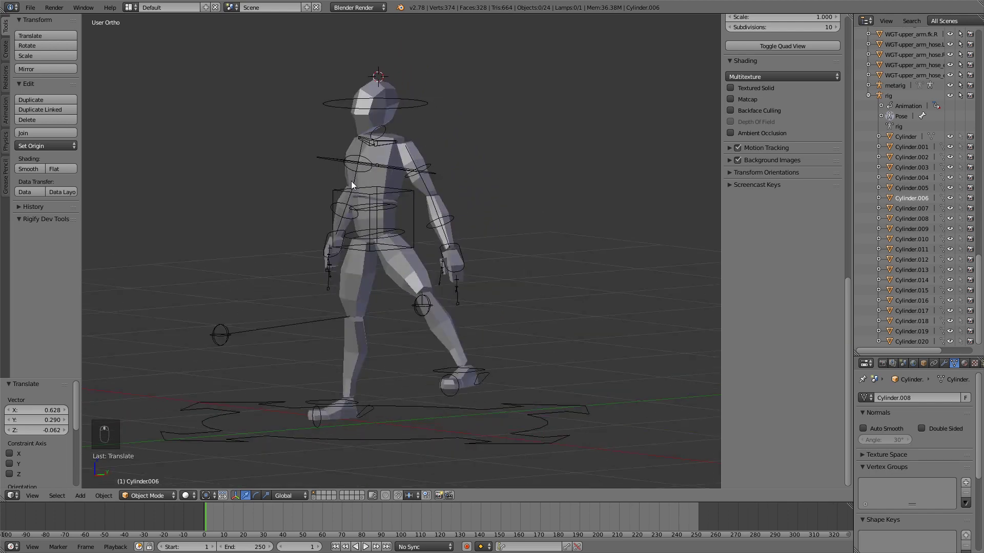
{"action": "right_click", "coordinate": [339, 164]}
{"action": "right_click", "coordinate": [338, 165]}
- Switch from Pose Mode to Object Mode in the front view and add a mesh cube
{"action": "key", "text": "KP_1"}
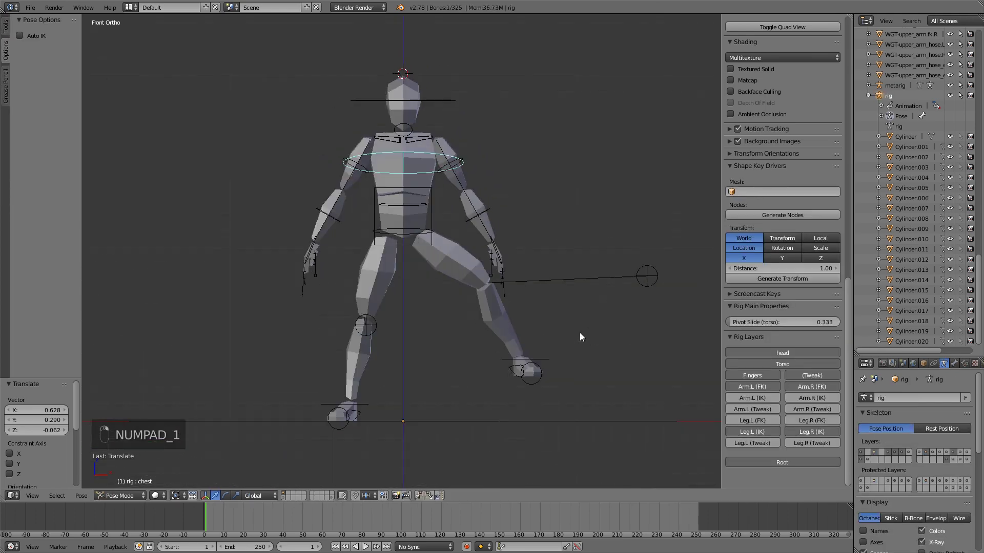
{"action": "scroll", "coordinate": [579, 245], "scroll_direction": "down", "scroll_amount": 4}
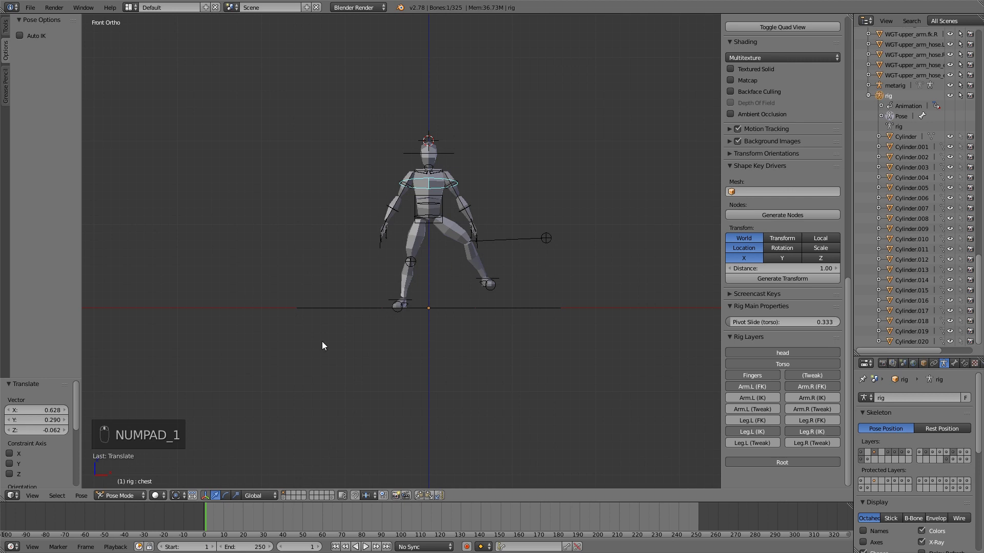
{"action": "middle_click_drag", "start_coordinate": [524, 314], "coordinate": [566, 229], "text": "shift"}
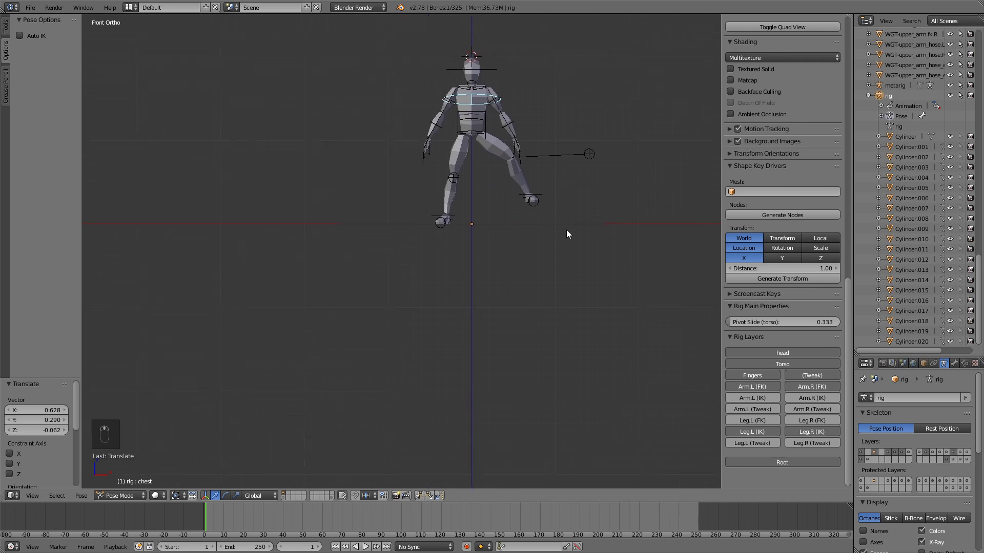
{"action": "key", "text": "shift+a"}
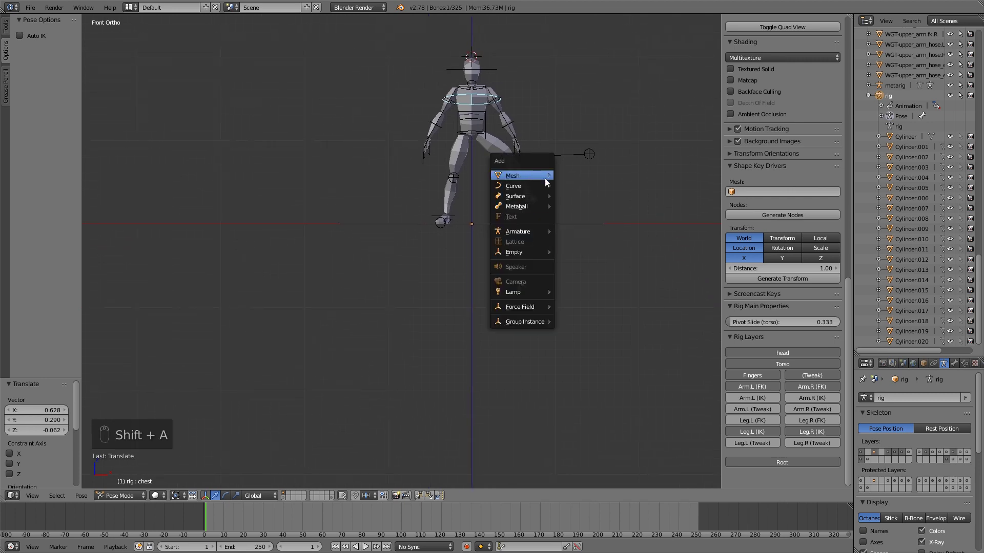
{"action": "left_click", "coordinate": [119, 496]}
{"action": "left_click", "coordinate": [135, 485]}
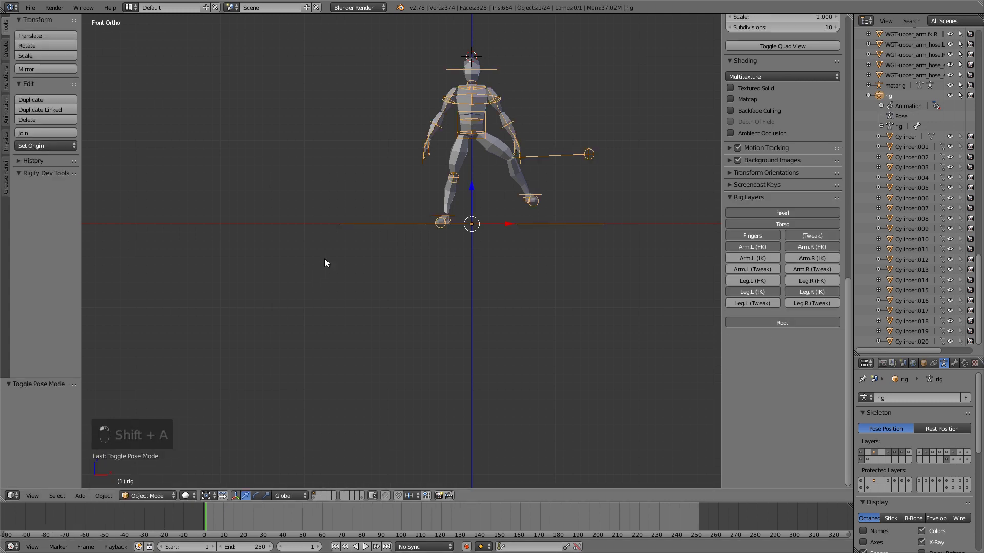
{"action": "key", "text": "shift+a"}
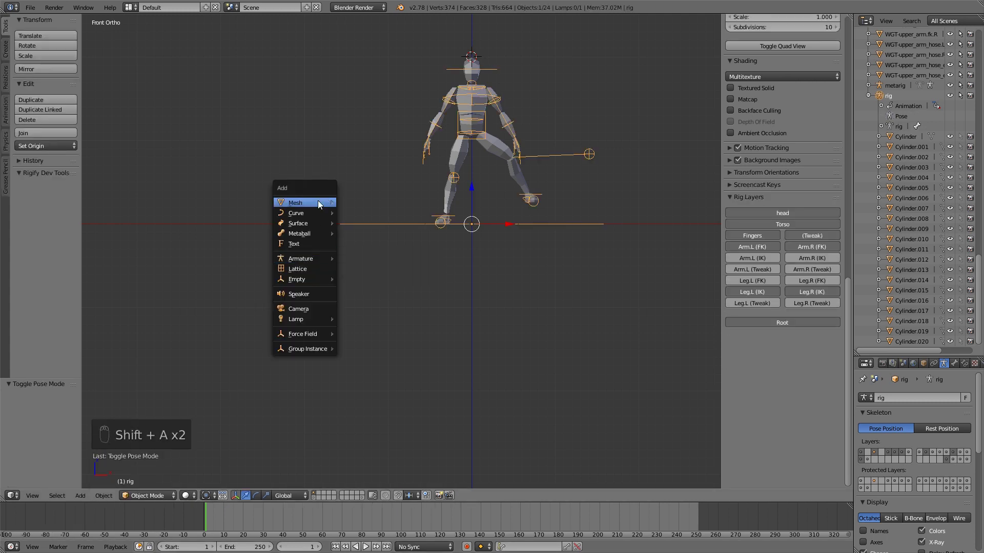
{"action": "key", "text": "shift+a"}
{"action": "mouse_move", "coordinate": [323, 144]}
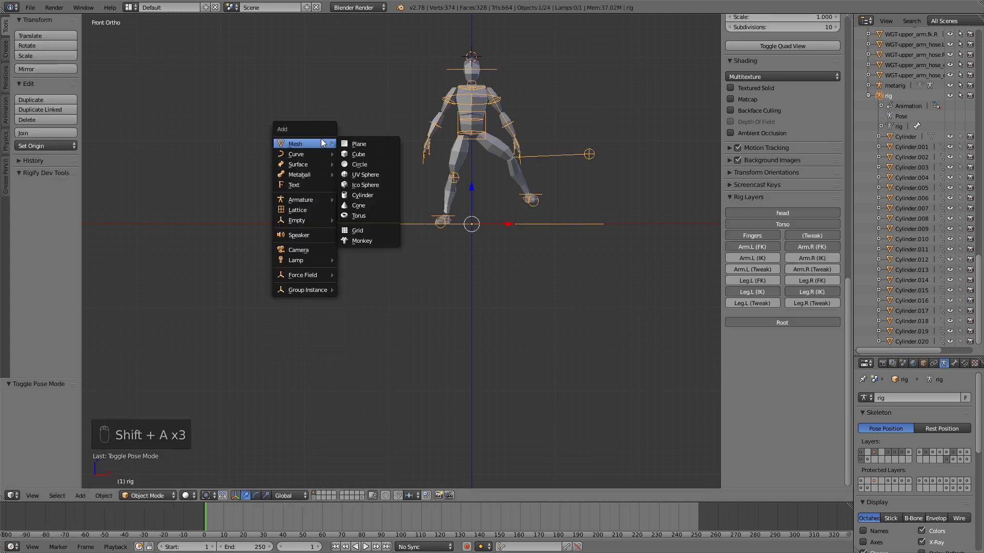
{"action": "left_click", "coordinate": [380, 154]}
- Scale the cube by about 0.375 and move it about -1.630 along Z and 0.435 along X
{"action": "middle_click_drag", "start_coordinate": [454, 187], "coordinate": [462, 249], "text": "shift"}
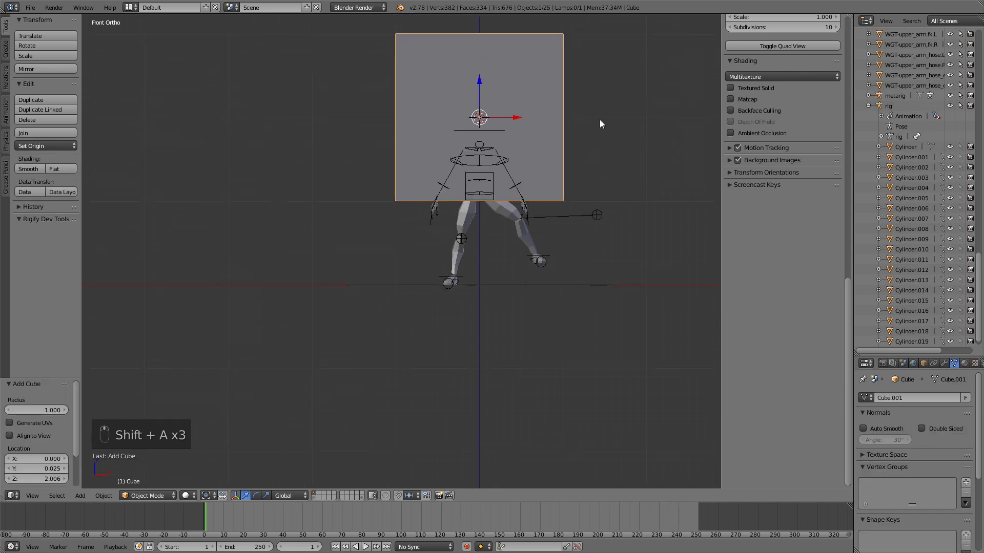
{"action": "key", "text": "s"}
{"action": "left_click", "coordinate": [523, 126]}
{"action": "left_click", "coordinate": [470, 77]}
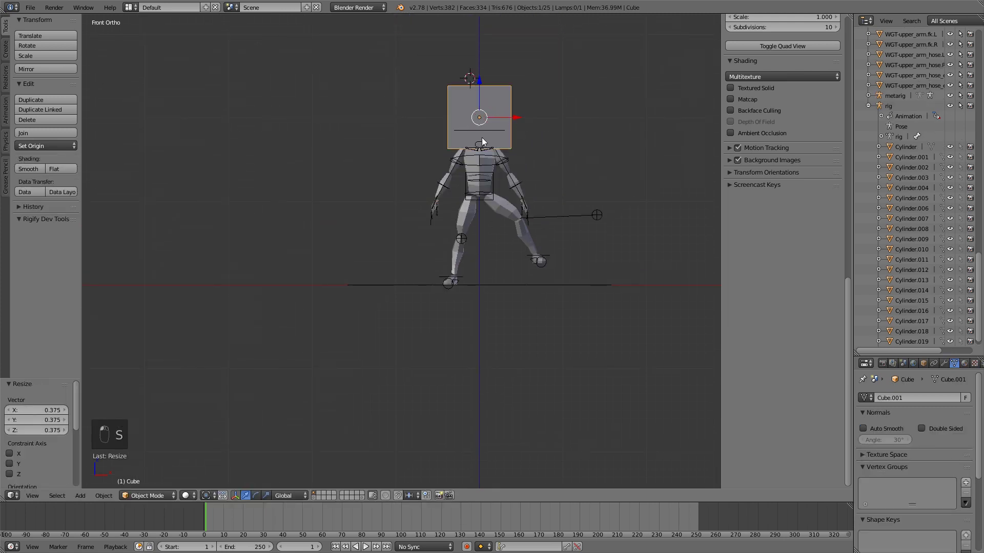
{"action": "left_click_drag", "start_coordinate": [479, 87], "coordinate": [491, 222]}
{"action": "middle_click_drag", "start_coordinate": [509, 245], "coordinate": [490, 242], "text": "shift"}
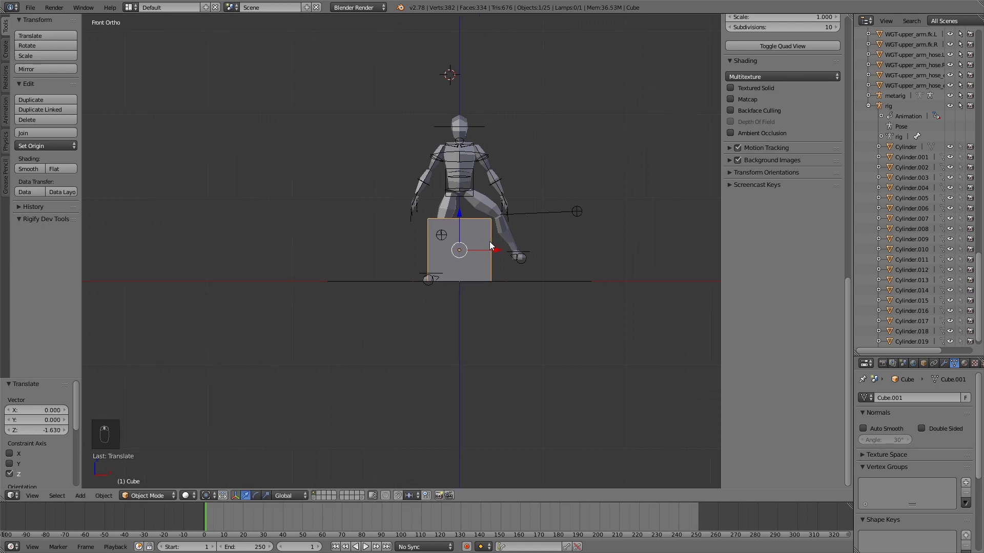
{"action": "left_click_drag", "start_coordinate": [490, 245], "coordinate": [530, 253]}
- Test viewport selection by picking on the figure's body and reselecting the cube from different angles
{"action": "middle_click_drag", "start_coordinate": [533, 228], "coordinate": [382, 103]}
{"action": "scroll", "coordinate": [439, 251], "scroll_direction": "up", "scroll_amount": 4}
{"action": "right_click", "coordinate": [377, 85]}
{"action": "right_click", "coordinate": [493, 263]}
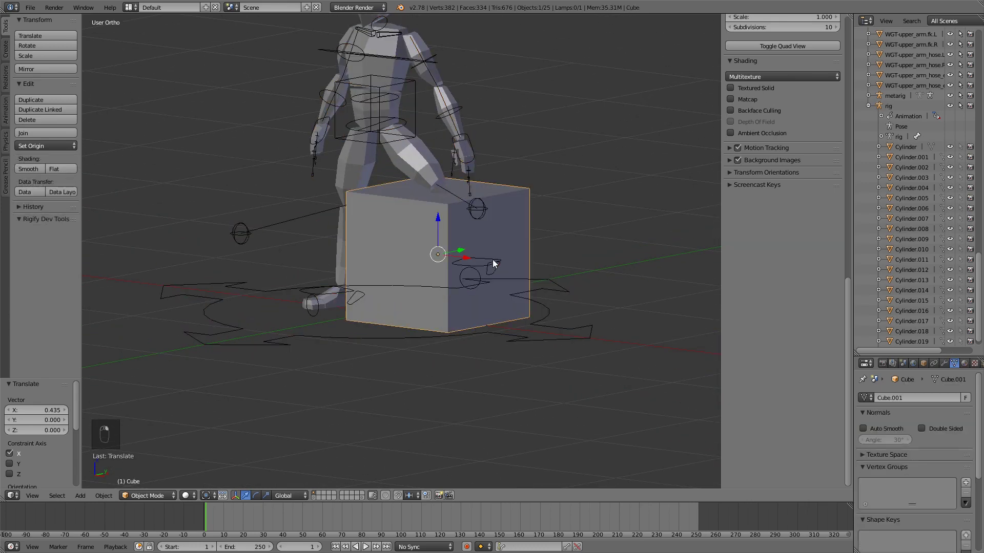
{"action": "middle_click_drag", "start_coordinate": [330, 257], "coordinate": [414, 186]}
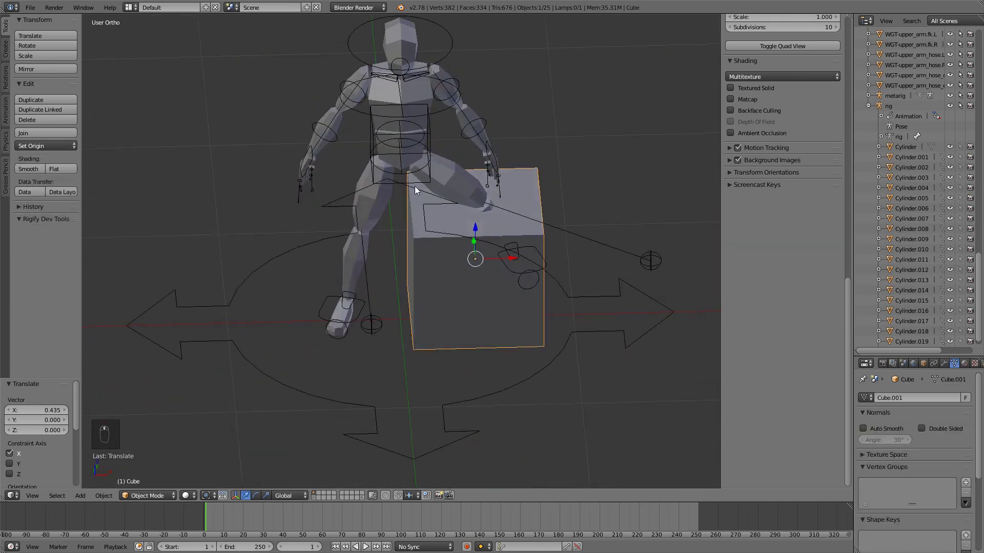
{"action": "right_click", "coordinate": [407, 180]}
{"action": "right_click", "coordinate": [468, 279]}
- Scale the cube by about 2.098 and raise it about 0.400 along Z
{"action": "key", "text": "s"}
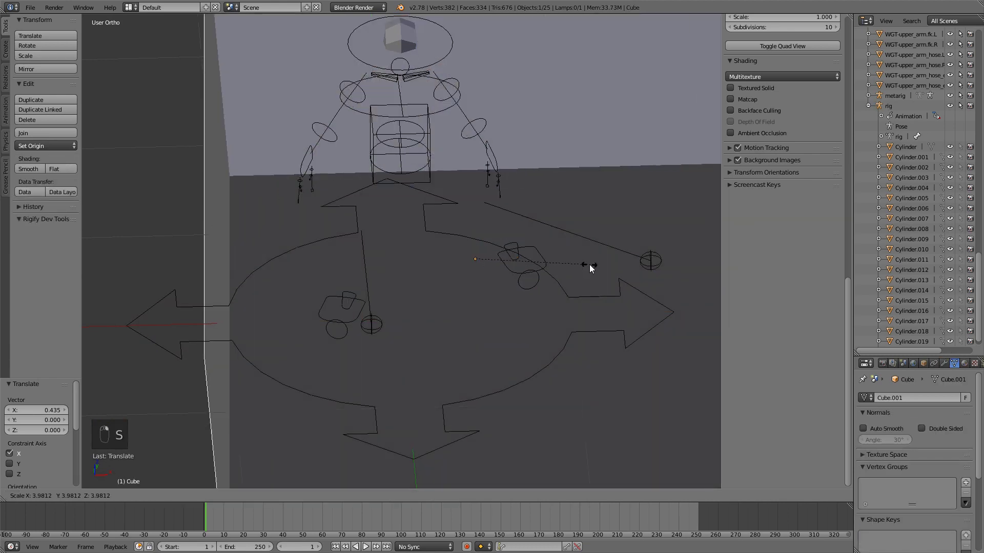
{"action": "left_click", "coordinate": [536, 256]}
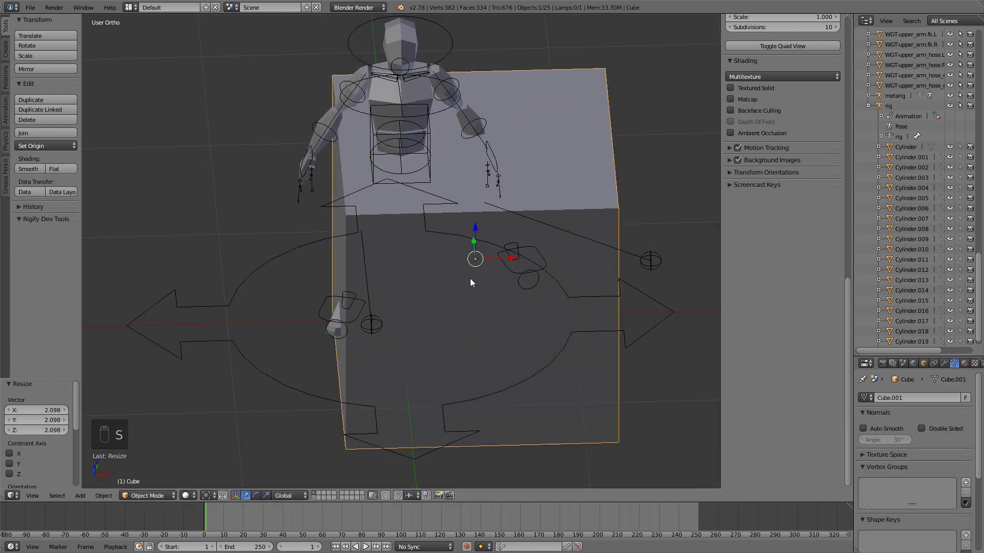
{"action": "key", "text": "KP_1"}
{"action": "left_click_drag", "start_coordinate": [473, 211], "coordinate": [489, 147]}
- Select the rig over the cube, return it to Pose Mode, and select the torso control
{"action": "middle_click_drag", "start_coordinate": [431, 196], "coordinate": [441, 280], "text": "shift"}
{"action": "right_click", "coordinate": [444, 208]}
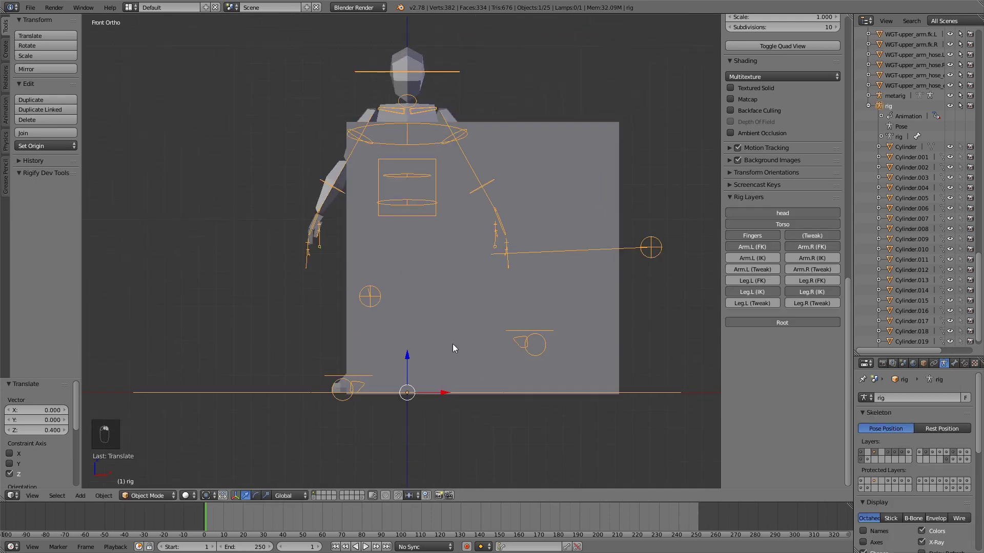
{"action": "key", "text": "ctrl+Tab"}
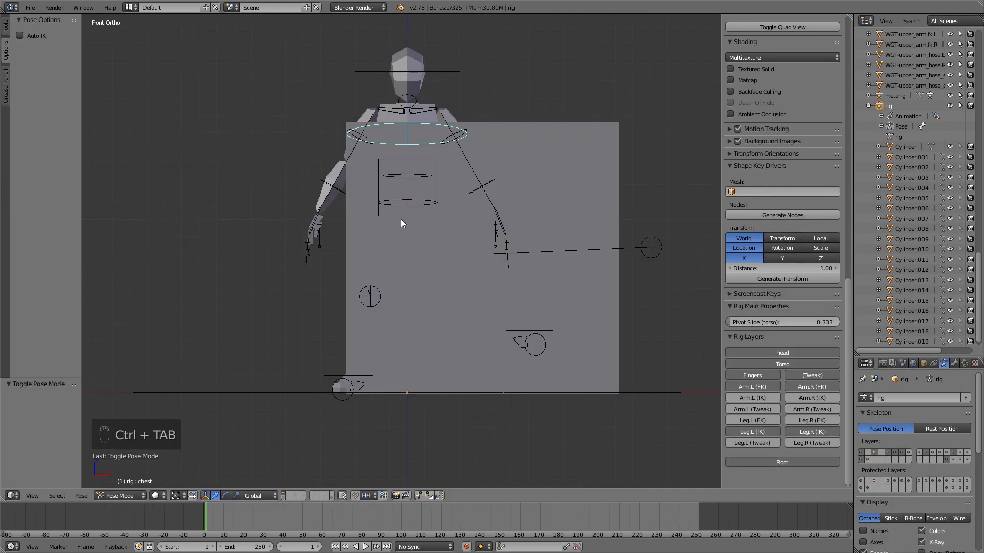
{"action": "right_click", "coordinate": [398, 187]}
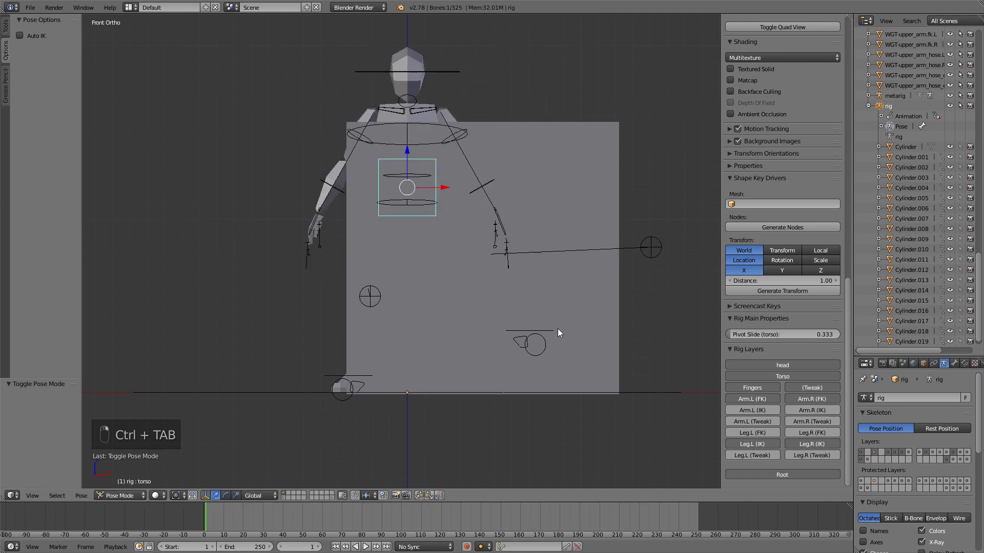
{"action": "middle_click_drag", "start_coordinate": [513, 286], "coordinate": [419, 244]}
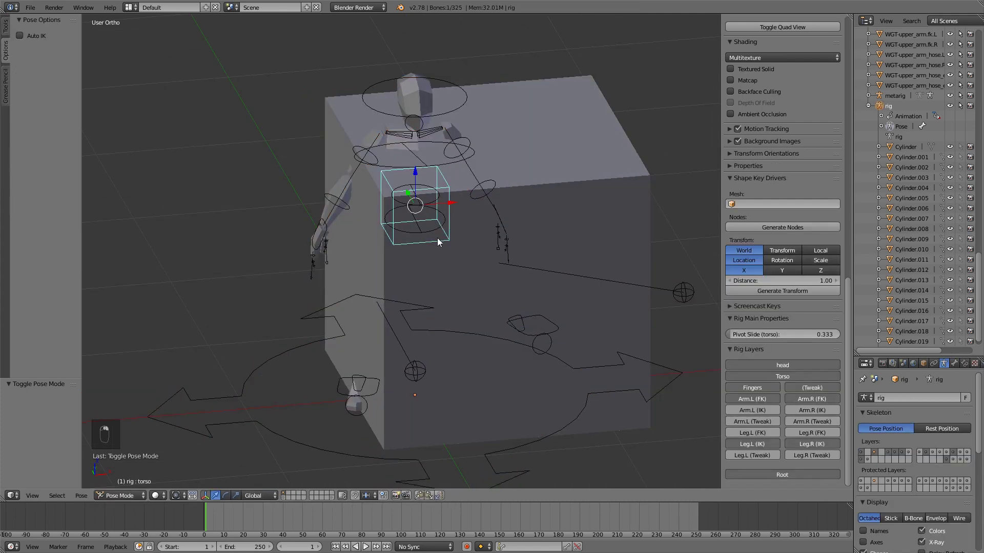
- Add both foot IK controls to the torso selection, move them about -1.167 along Y, and raise them to seat the figure on the cube
{"action": "right_click", "coordinate": [338, 393], "text": "shift"}
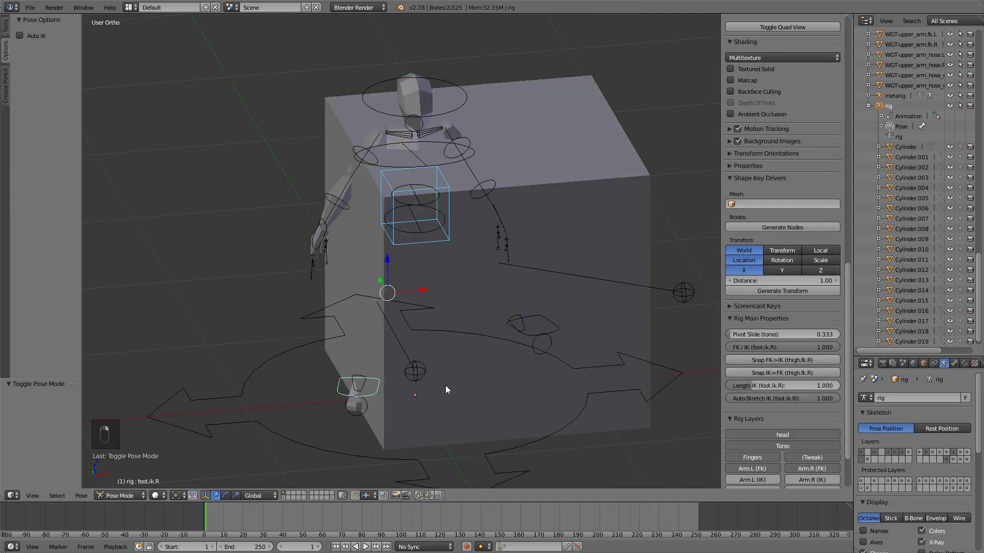
{"action": "right_click", "coordinate": [558, 329], "text": "shift"}
{"action": "key", "text": "g"}
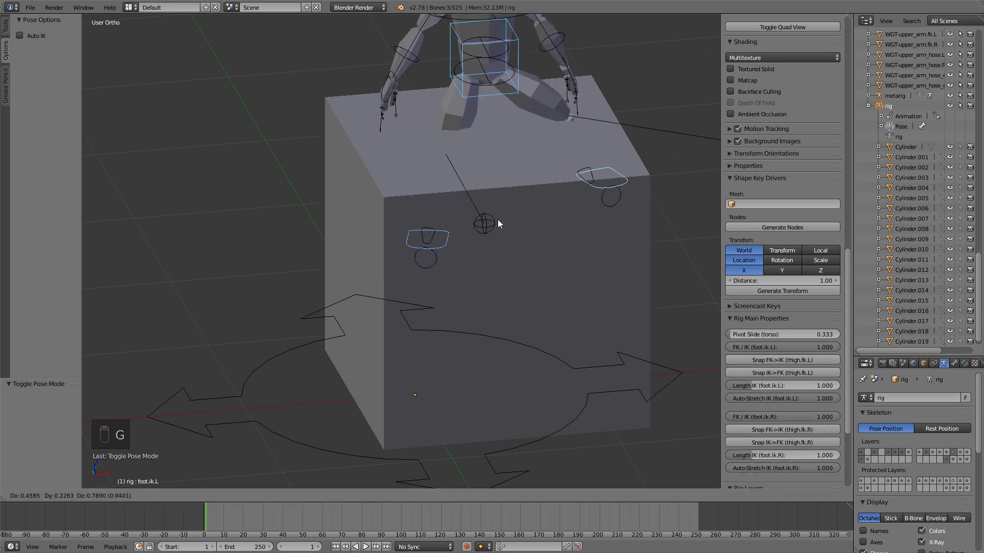
{"action": "right_click", "coordinate": [532, 234]}
{"action": "middle_click_drag", "start_coordinate": [488, 347], "coordinate": [583, 324]}
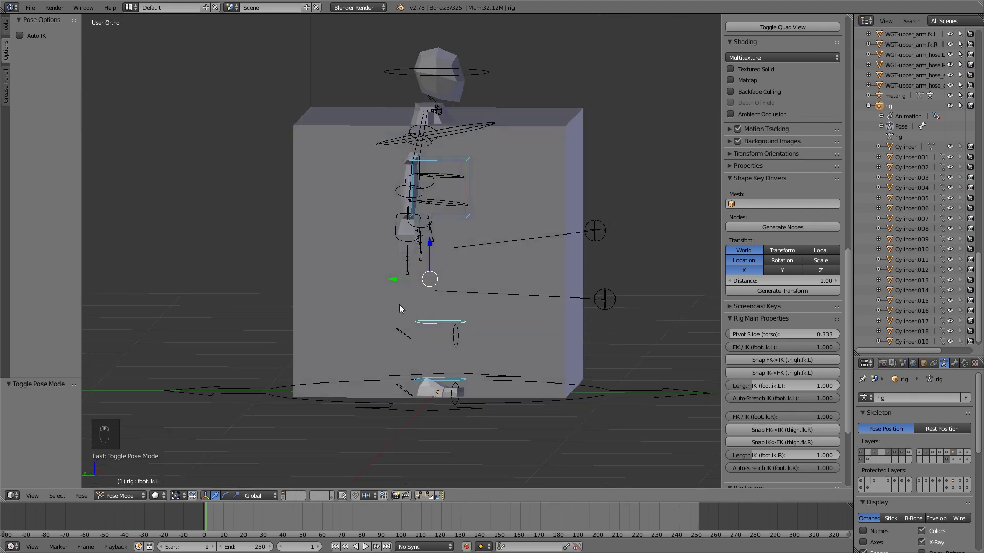
{"action": "left_click_drag", "start_coordinate": [403, 279], "coordinate": [605, 246]}
{"action": "key", "text": "g"}
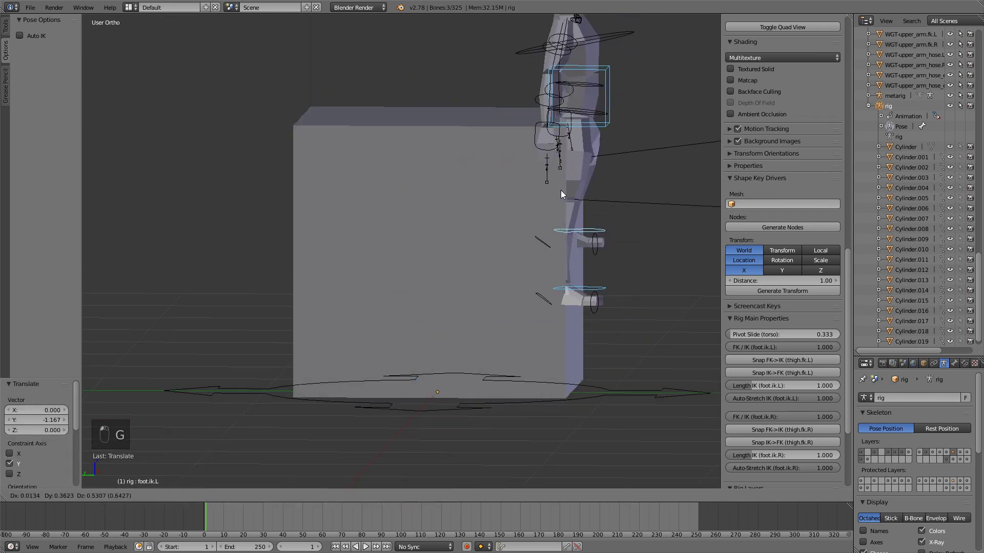
{"action": "left_click", "coordinate": [528, 180]}
{"action": "key", "text": "a"}
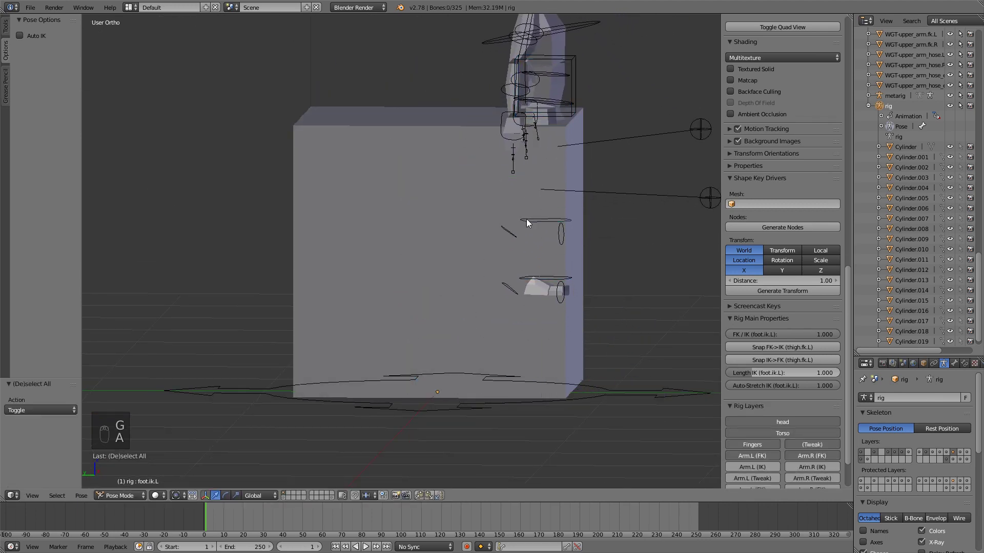
- Select both foot IK controls and move them forward off the cube's front face so the knees bend over the edge
{"action": "right_click", "coordinate": [528, 221]}
{"action": "right_click", "coordinate": [551, 219]}
{"action": "right_click", "coordinate": [544, 280], "text": "shift"}
{"action": "key", "text": "g"}
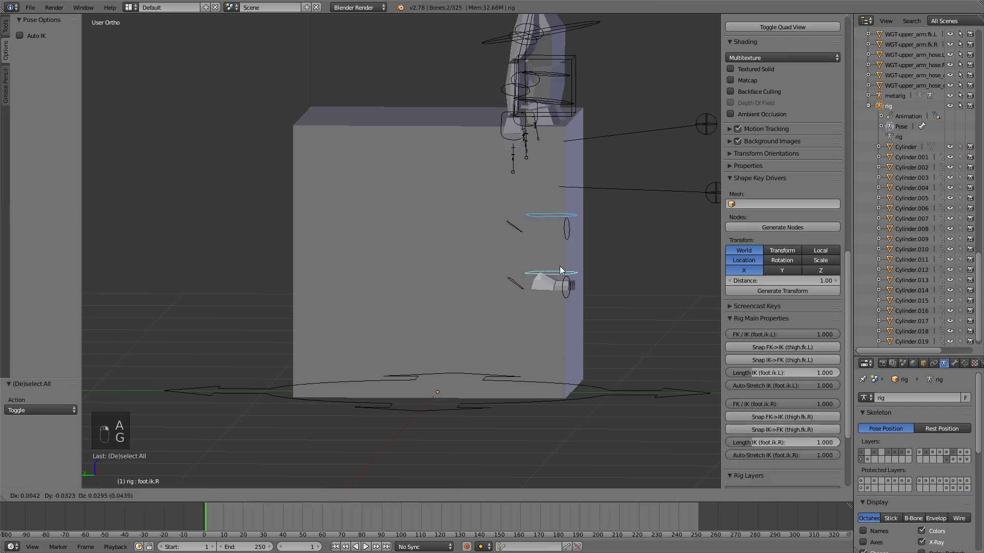
{"action": "left_click", "coordinate": [610, 213]}
{"action": "key", "text": "a"}
{"action": "key", "text": "KP_3"}
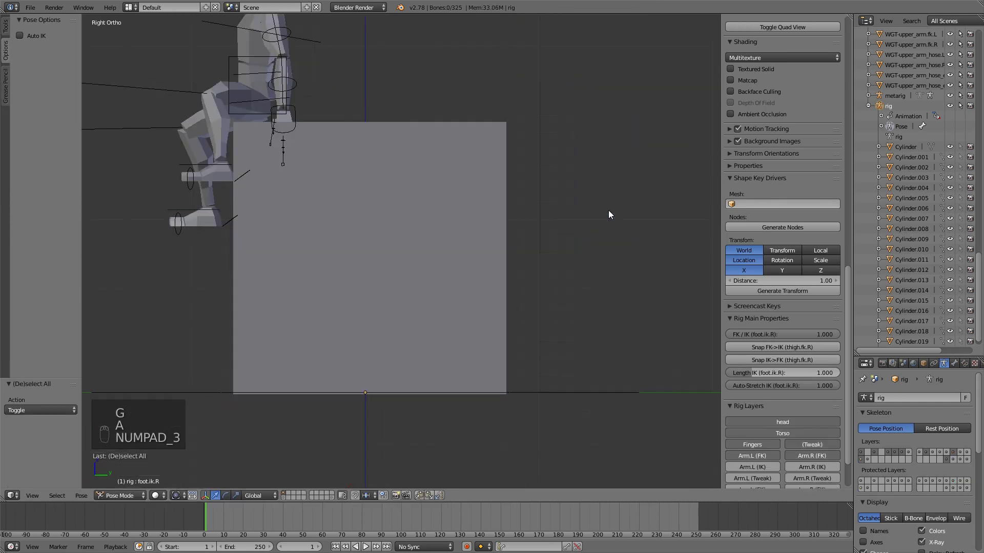
{"action": "middle_click_drag", "start_coordinate": [285, 120], "coordinate": [481, 280], "text": "shift"}
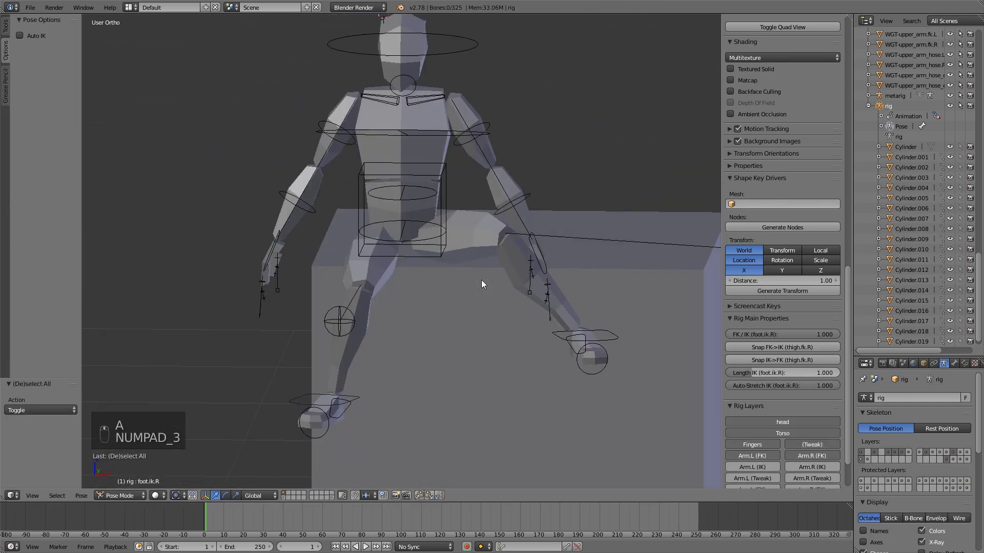
- Move the left foot IK control inward toward the other foot and shift the right foot IK control about 0.094 along X
{"action": "right_click", "coordinate": [620, 334]}
{"action": "key", "text": "g"}
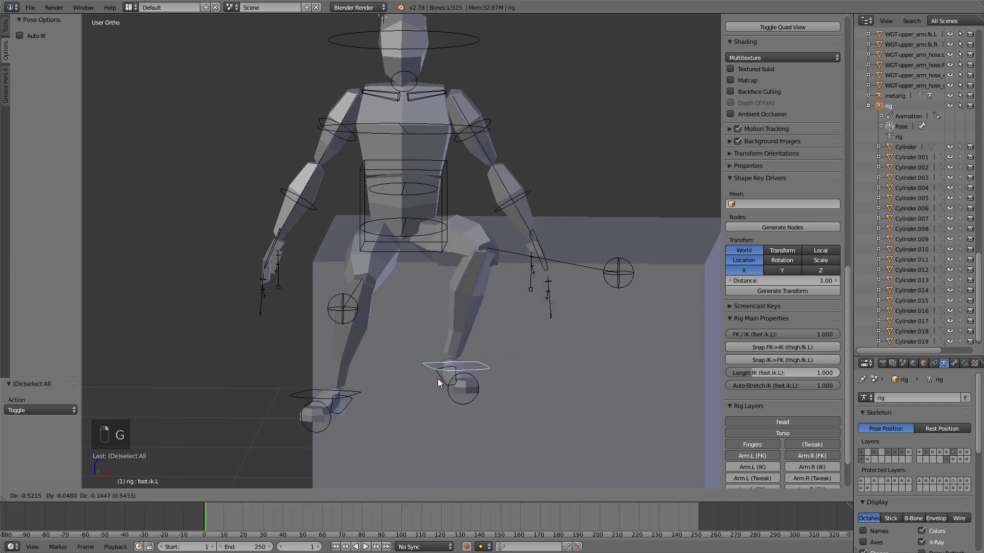
{"action": "left_click", "coordinate": [437, 379]}
{"action": "right_click", "coordinate": [320, 397]}
{"action": "key", "text": "g"}
{"action": "left_click", "coordinate": [342, 400]}
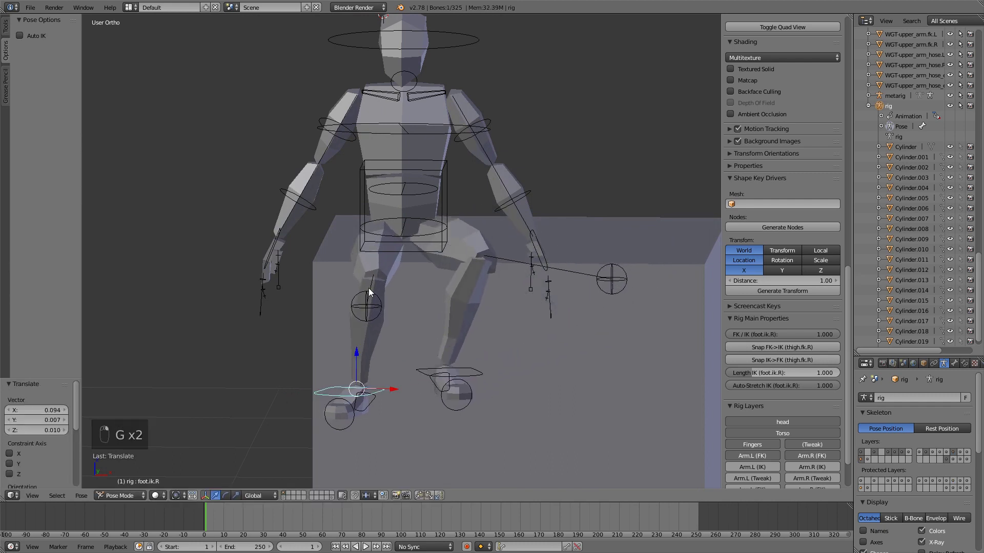
- Move the right knee target about -0.150 along X and bring the left knee target inward to aim the knees forward
{"action": "right_click", "coordinate": [372, 307]}
{"action": "key", "text": "g"}
{"action": "left_click", "coordinate": [327, 313]}
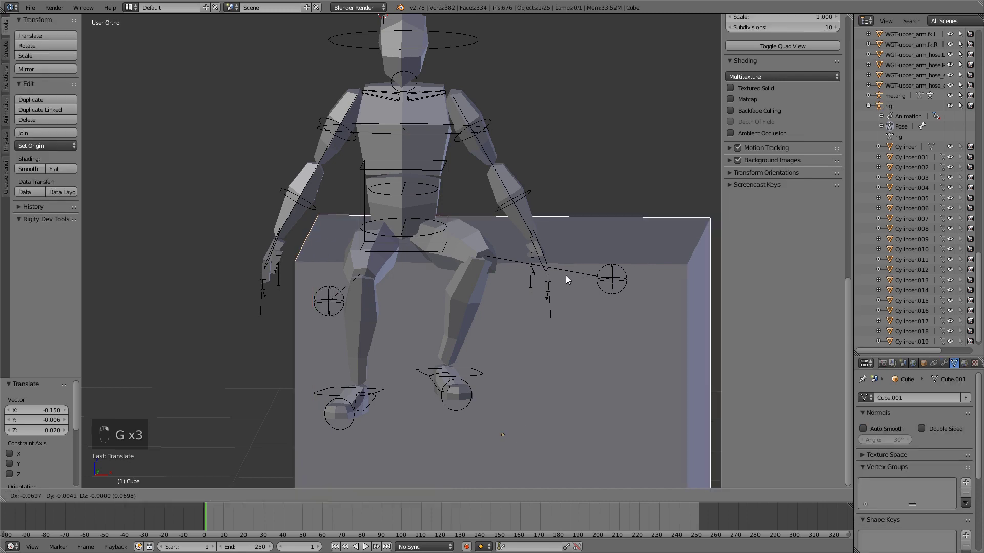
{"action": "right_click", "coordinate": [612, 278]}
{"action": "key", "text": "g"}
{"action": "left_click", "coordinate": [521, 274]}
{"action": "key", "text": "a"}
- From the side, move the torso control about 0.127 back along Y so the hips sit farther onto the cube
{"action": "middle_click_drag", "start_coordinate": [521, 274], "coordinate": [480, 199]}
{"action": "key", "text": "KP_1"}
{"action": "key", "text": "KP_3"}
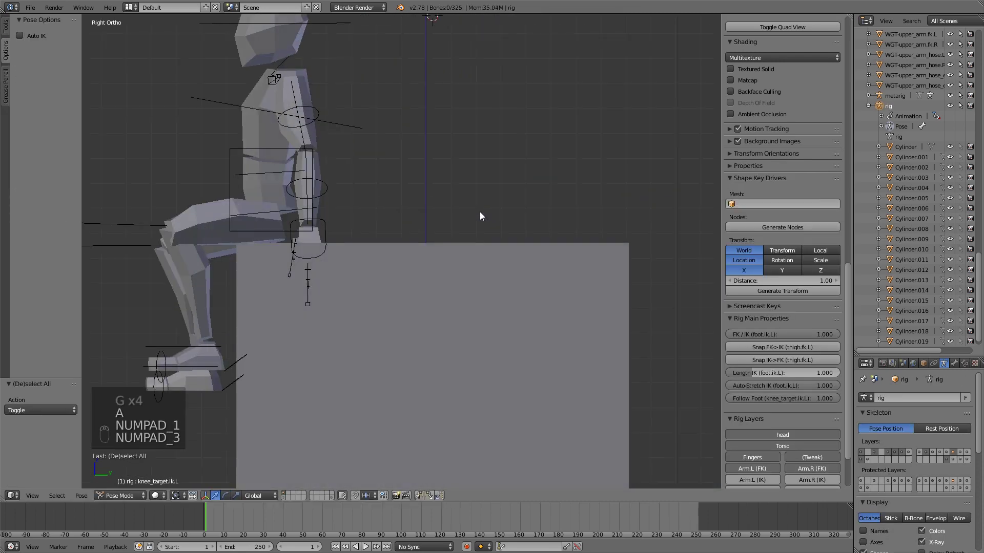
{"action": "right_click", "coordinate": [238, 145]}
{"action": "key", "text": "g"}
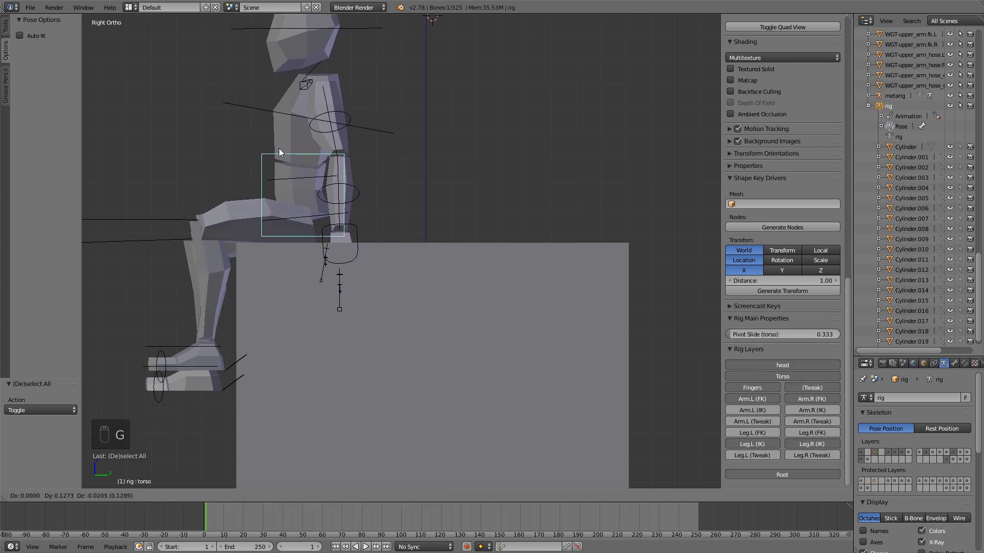
{"action": "left_click", "coordinate": [278, 148]}
{"action": "key", "text": "a"}
- Shift both foot IK controls back along Y toward the cube's front face
{"action": "right_click", "coordinate": [171, 346]}
{"action": "right_click", "coordinate": [191, 365], "text": "shift"}
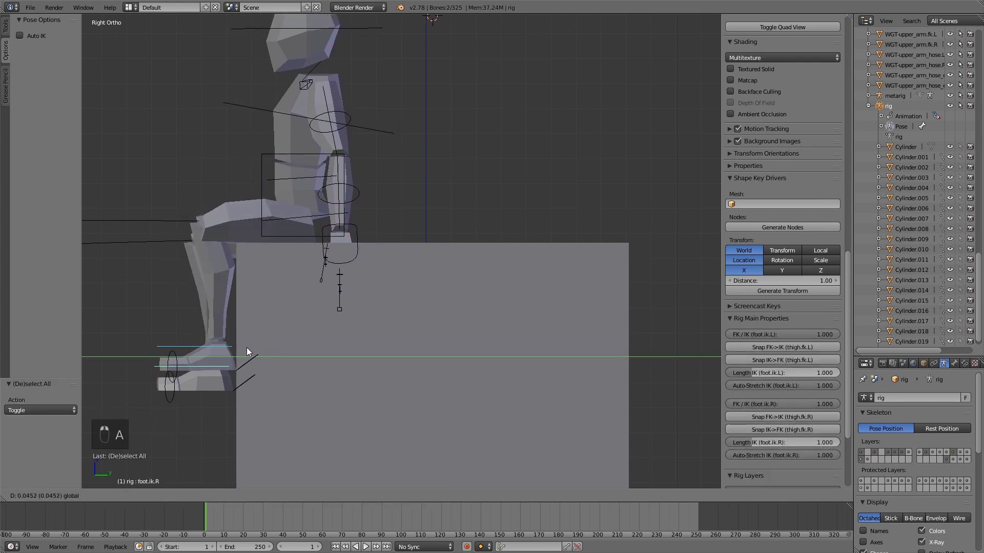
{"action": "key", "text": "a"}
- Rotate the left upper arm FK control about 24.8° and the left forearm FK control about 61.6° to bring the arm over the thigh
{"action": "middle_click_drag", "start_coordinate": [314, 222], "coordinate": [477, 284]}
{"action": "right_click", "coordinate": [497, 280]}
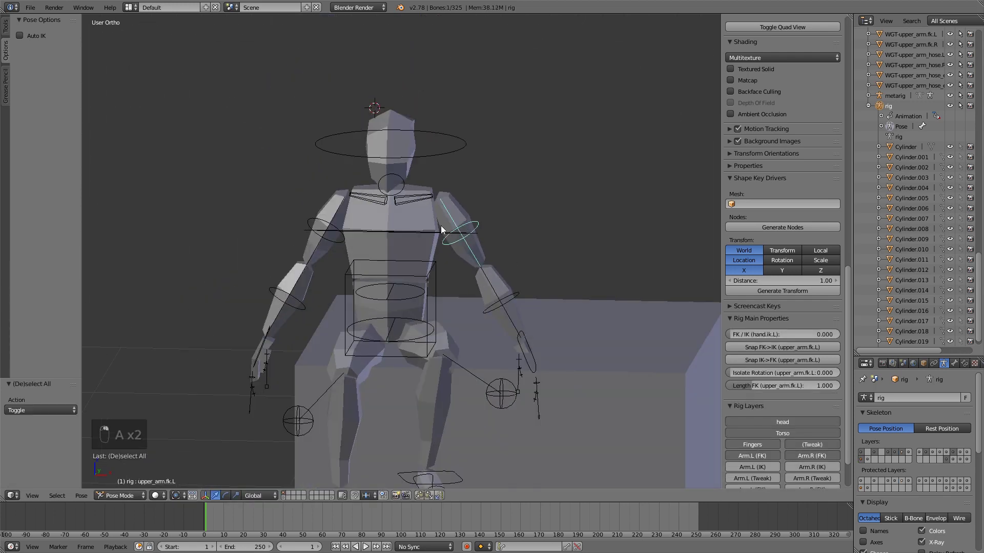
{"action": "middle_click_drag", "start_coordinate": [441, 228], "coordinate": [413, 331]}
{"action": "middle_click_drag", "start_coordinate": [315, 227], "coordinate": [390, 287]}
{"action": "key", "text": "r"}
{"action": "left_click", "coordinate": [369, 361]}
{"action": "right_click", "coordinate": [356, 367]}
{"action": "key", "text": "r"}
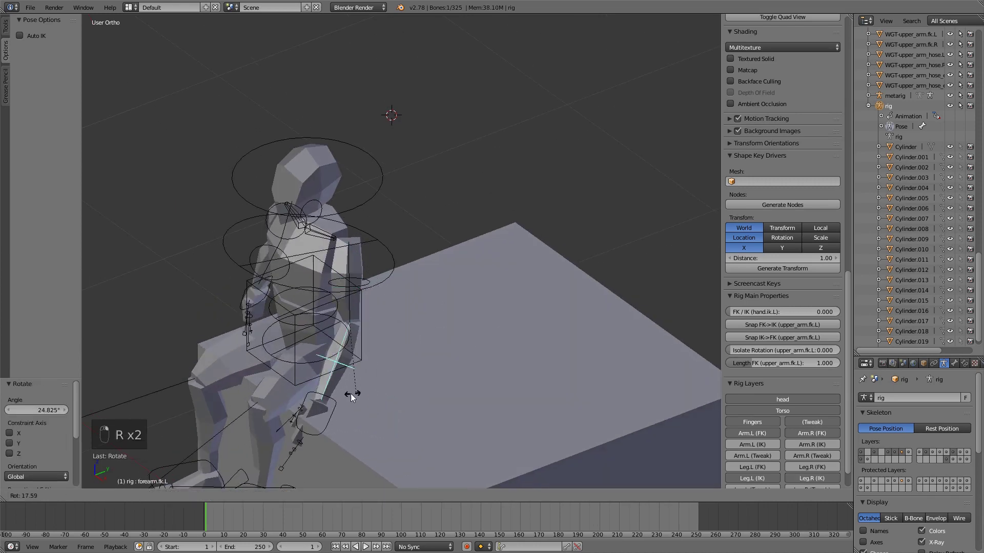
{"action": "left_click", "coordinate": [315, 370]}
- Rotate the left hand FK control by about -19° twice to lay the hand on the thigh
{"action": "middle_click_drag", "start_coordinate": [315, 370], "coordinate": [475, 324]}
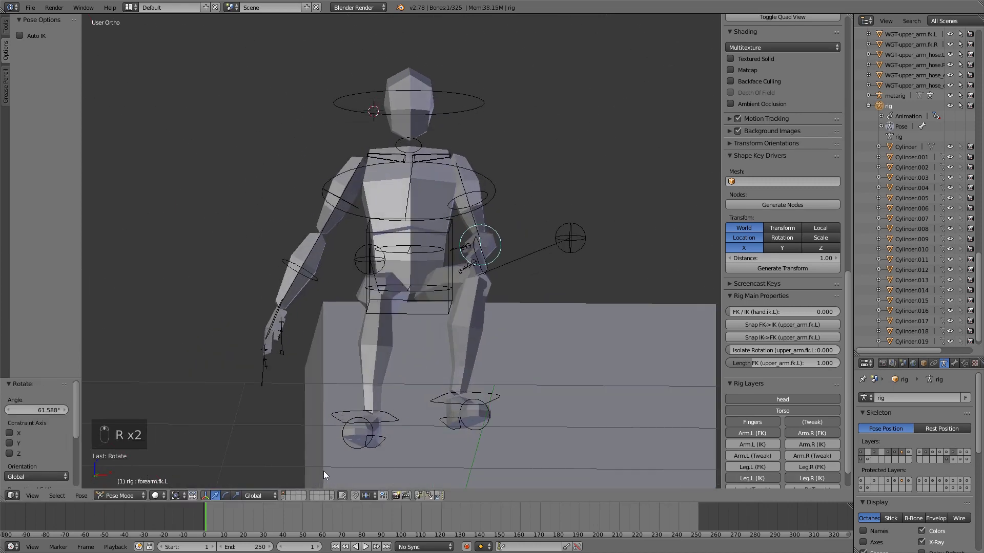
{"action": "scroll", "coordinate": [419, 330], "scroll_direction": "up", "scroll_amount": 5}
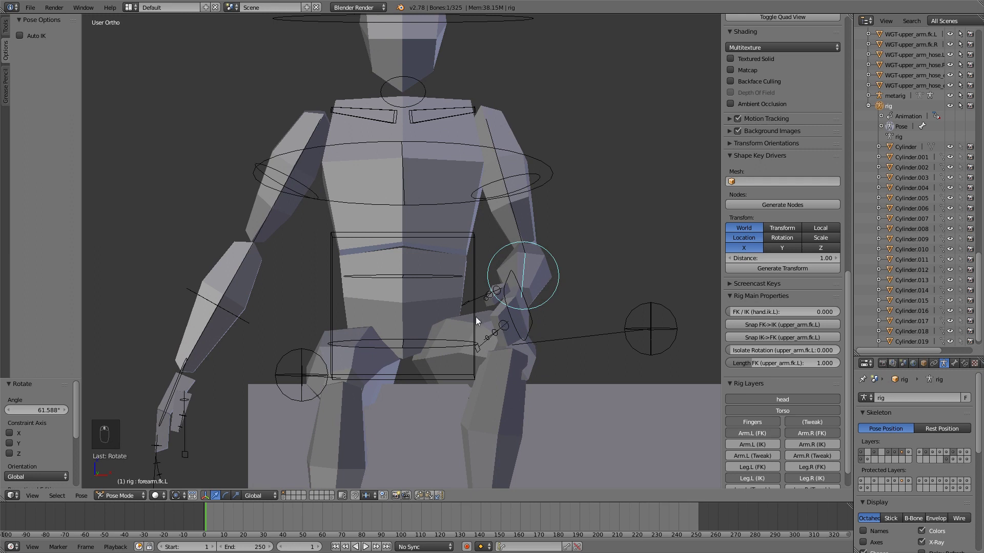
{"action": "right_click", "coordinate": [500, 319]}
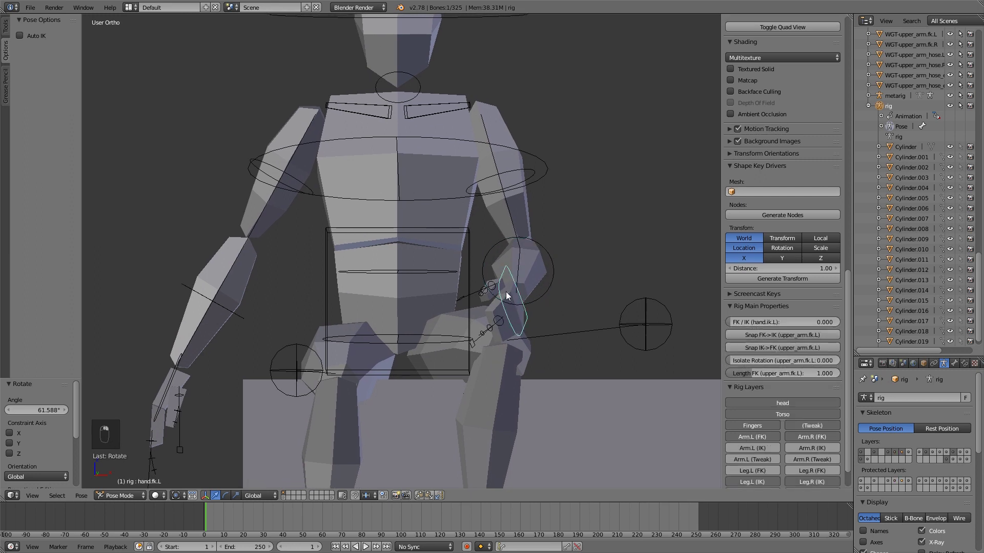
{"action": "key", "text": "r"}
{"action": "left_click", "coordinate": [546, 237]}
{"action": "key", "text": "r"}
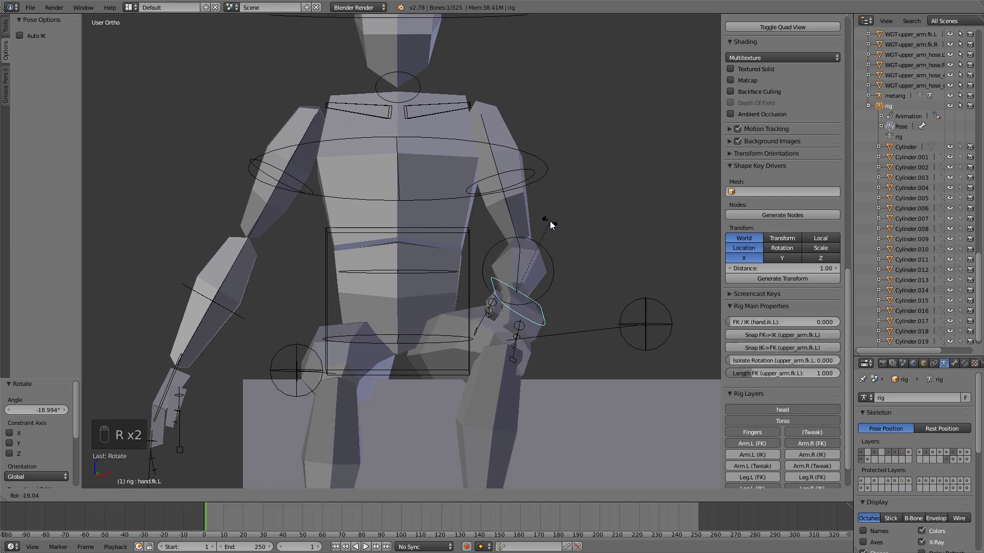
{"action": "left_click", "coordinate": [549, 220]}
- Rotate the right upper arm FK control about -36.7° from the side and about 18° from the front to lower it beside the body
{"action": "right_click", "coordinate": [208, 297]}
{"action": "middle_click_drag", "start_coordinate": [282, 249], "coordinate": [450, 267]}
{"action": "scroll", "coordinate": [373, 433], "scroll_direction": "down", "scroll_amount": 4}
{"action": "middle_click_drag", "start_coordinate": [531, 235], "coordinate": [538, 214]}
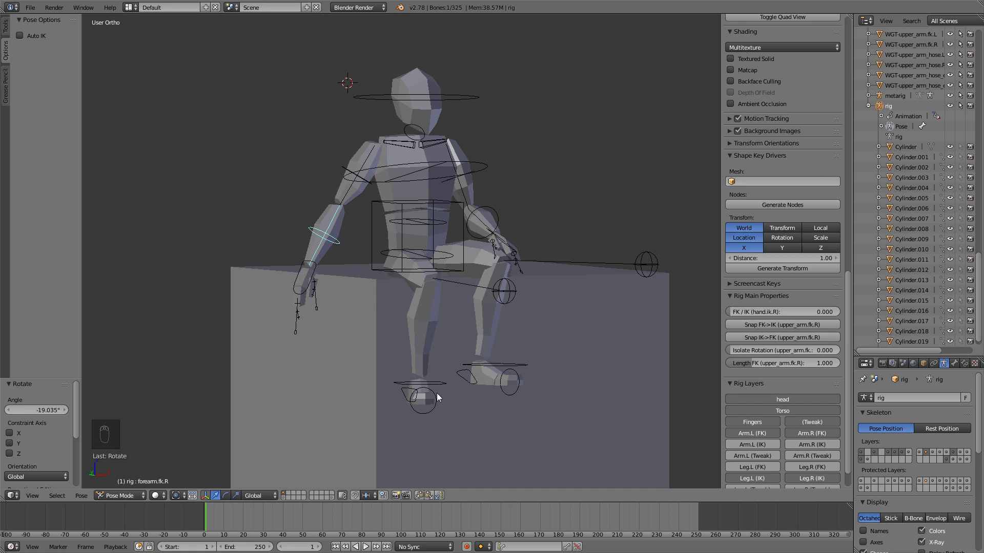
{"action": "right_click", "coordinate": [414, 388]}
{"action": "right_click", "coordinate": [345, 174]}
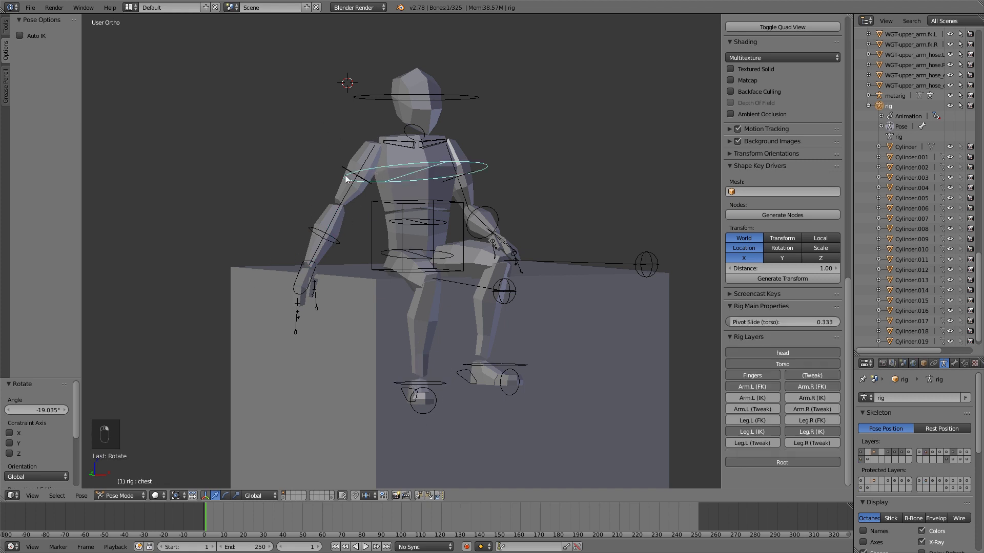
{"action": "right_click", "coordinate": [361, 189]}
{"action": "middle_click_drag", "start_coordinate": [361, 189], "coordinate": [411, 218]}
{"action": "key", "text": "r"}
{"action": "left_click", "coordinate": [410, 207]}
{"action": "key", "text": "r"}
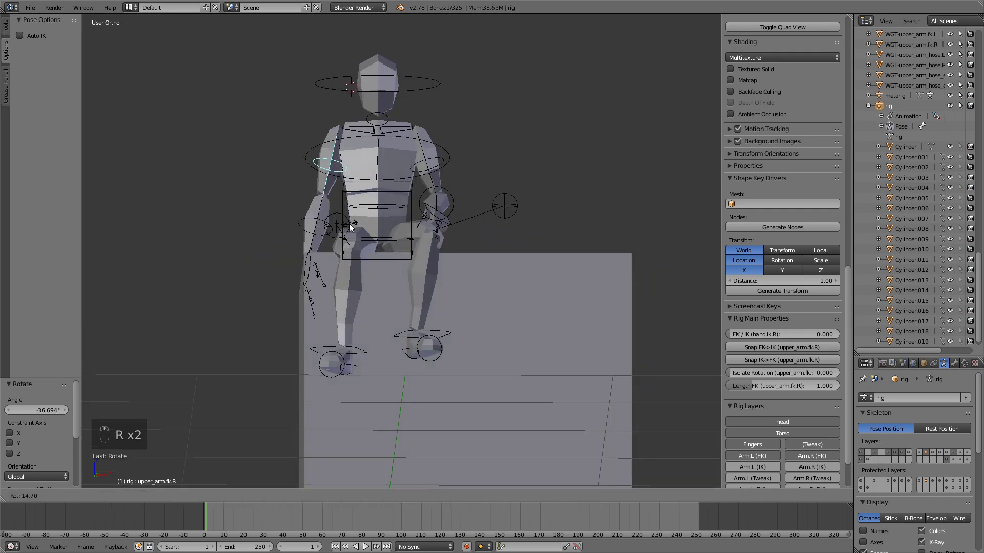
{"action": "left_click", "coordinate": [316, 219]}
- Bend the right forearm FK control forward by about -38.8°
{"action": "middle_click_drag", "start_coordinate": [315, 218], "coordinate": [473, 262]}
{"action": "right_click", "coordinate": [386, 233]}
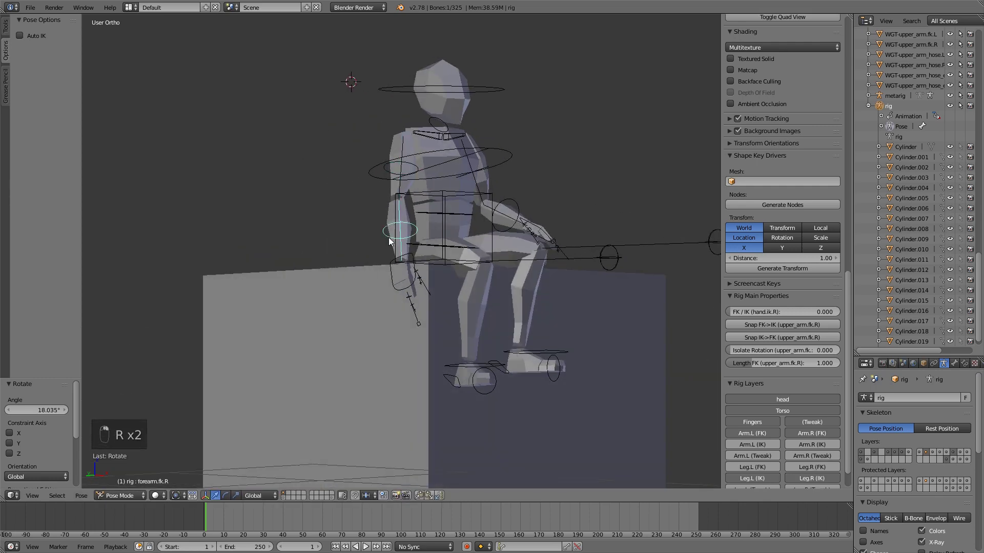
{"action": "middle_click_drag", "start_coordinate": [389, 238], "coordinate": [311, 290]}
{"action": "key", "text": "r"}
{"action": "left_click", "coordinate": [565, 257]}
- Rotate the right upper arm FK control slightly from above to bring the right hand in over the thigh, and deselect all bones
{"action": "right_click", "coordinate": [321, 185]}
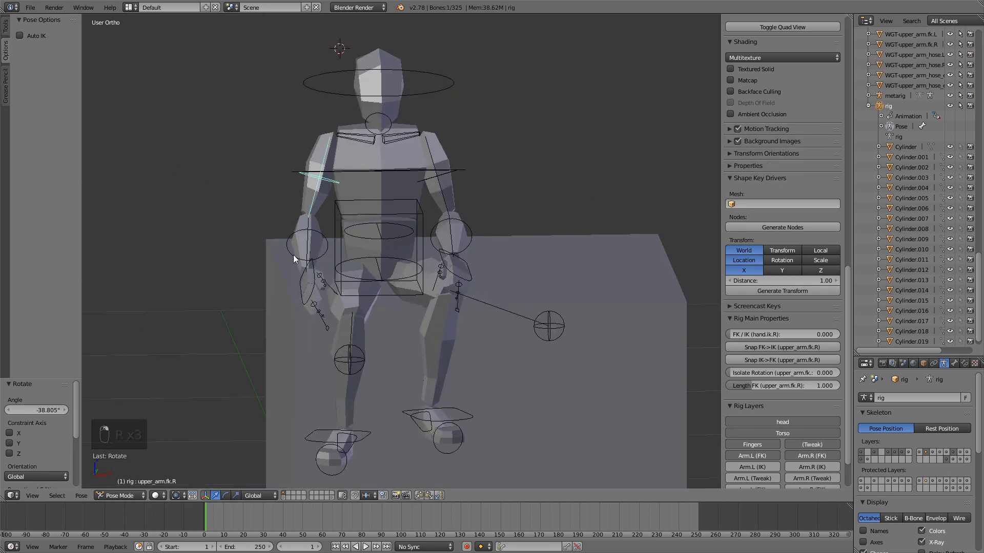
{"action": "middle_click_drag", "start_coordinate": [306, 271], "coordinate": [484, 67]}
{"action": "key", "text": "r"}
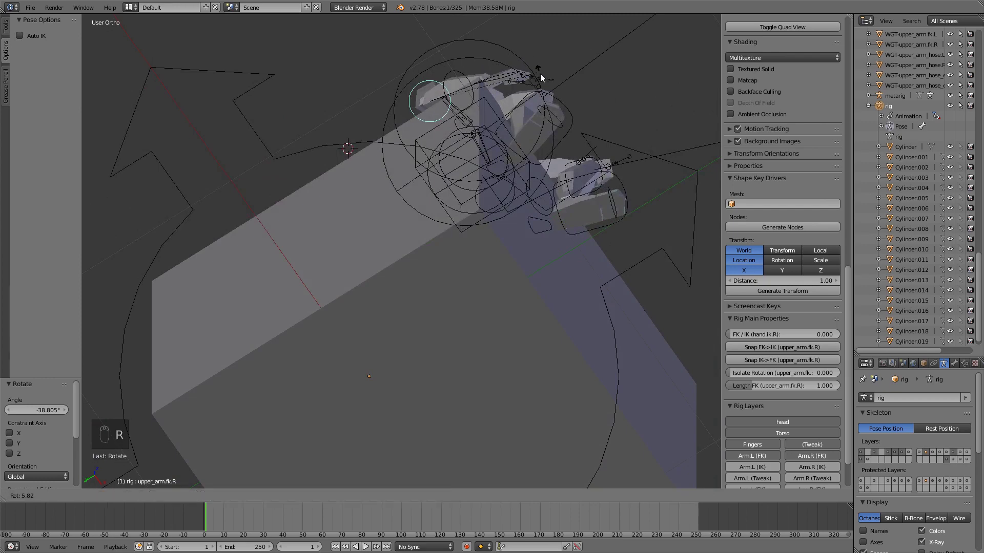
{"action": "left_click", "coordinate": [542, 85]}
{"action": "middle_click_drag", "start_coordinate": [542, 85], "coordinate": [427, 237]}
{"action": "key", "text": "a"}
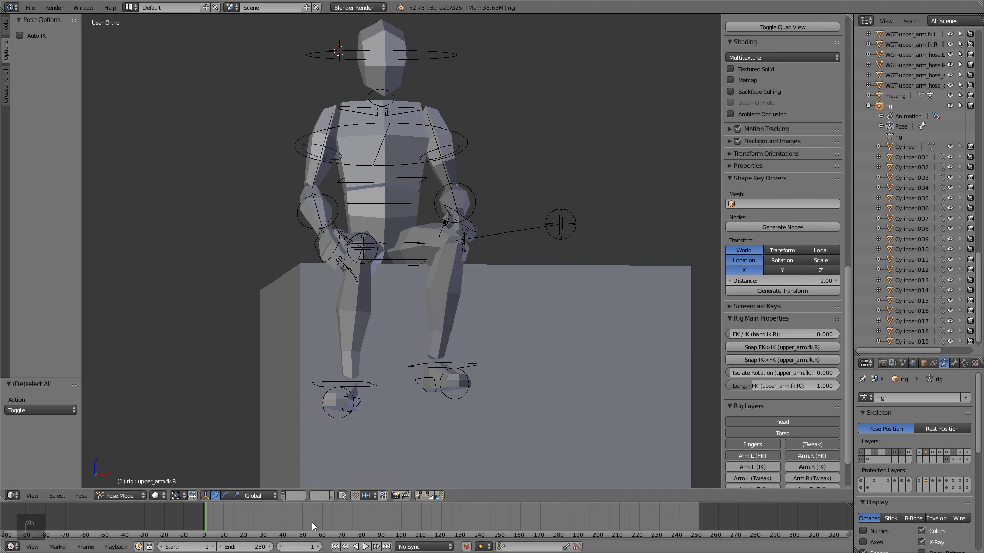
- Try swinging the right upper arm FK control from the side to demonstrate how the forearm and hand follow, cancelling each rotation
{"action": "middle_click_drag", "start_coordinate": [507, 185], "coordinate": [543, 254]}
{"action": "right_click", "coordinate": [442, 163]}
{"action": "key", "text": "r"}
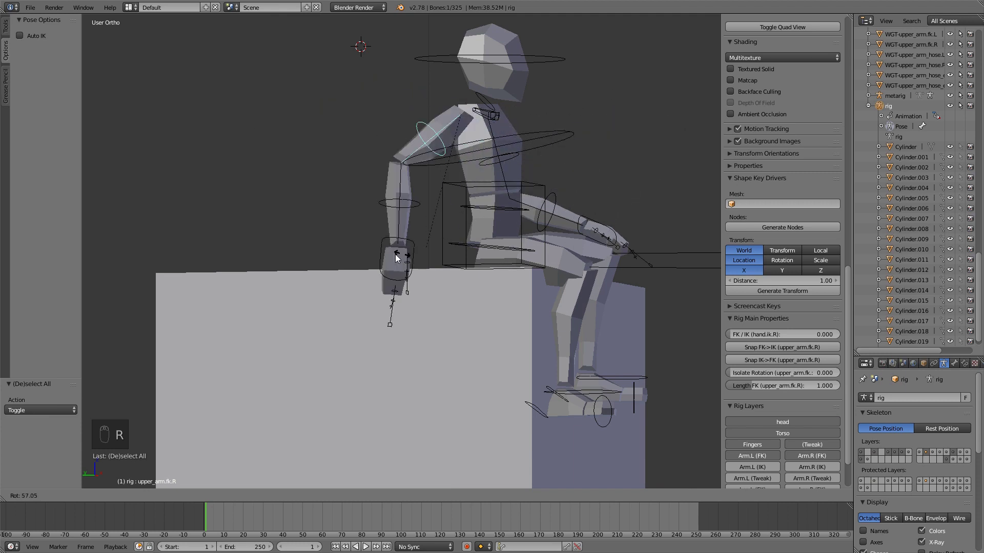
{"action": "right_click", "coordinate": [282, 211]}
{"action": "middle_click_drag", "start_coordinate": [499, 186], "coordinate": [442, 157], "text": "shift"}
{"action": "key", "text": "r"}
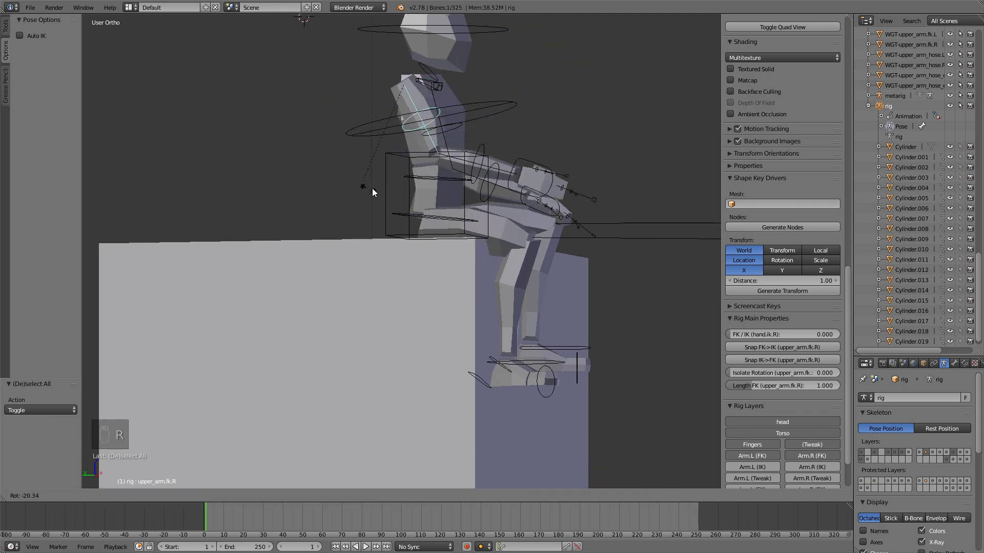
{"action": "key", "text": "Escape"}
- Try moving the right foot IK control to demonstrate how the leg follows the foot, cancelling each move
{"action": "right_click", "coordinate": [518, 360]}
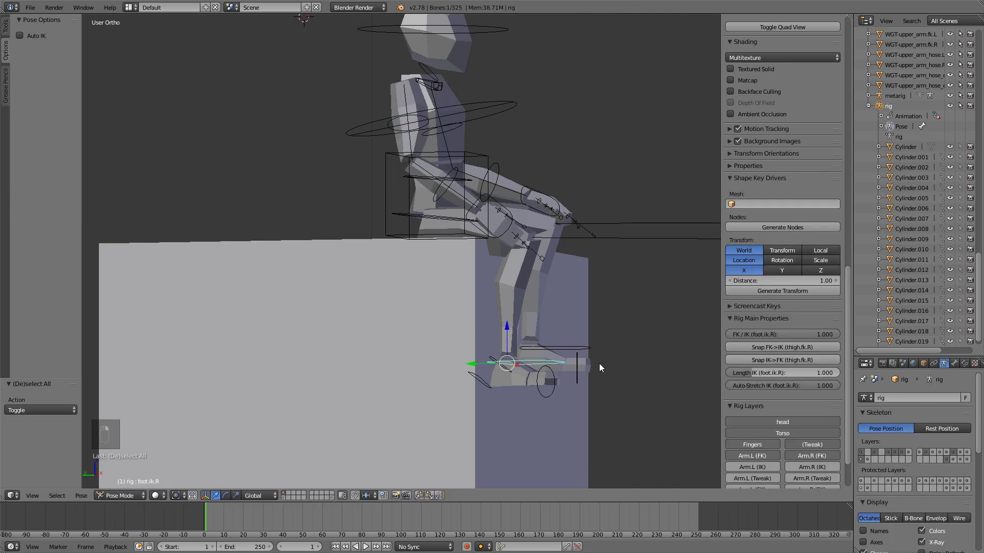
{"action": "scroll", "coordinate": [598, 364], "scroll_direction": "down", "scroll_amount": 1, "text": "shift"}
{"action": "key", "text": "g"}
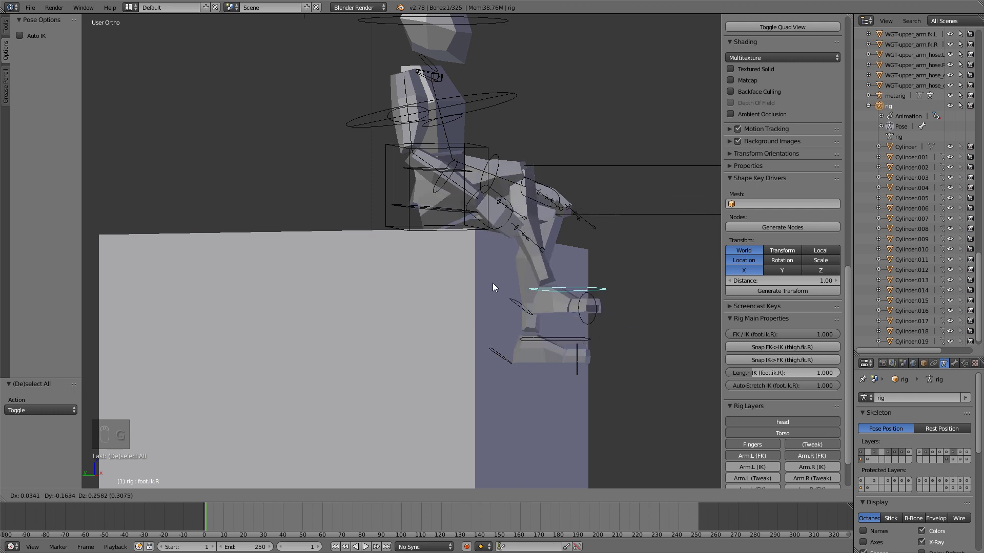
{"action": "right_click", "coordinate": [523, 296]}
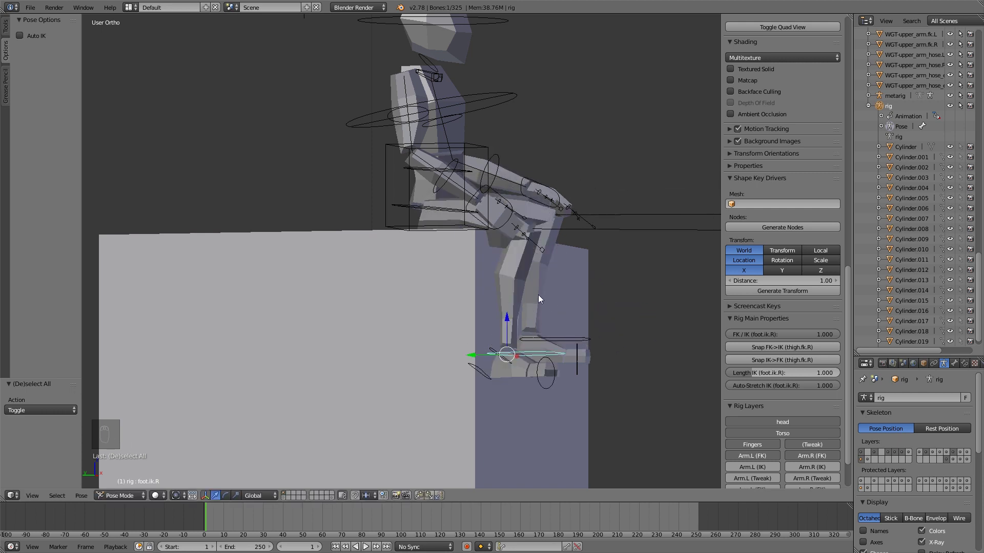
{"action": "key", "text": "g"}
{"action": "right_click", "coordinate": [424, 109]}
- Try rotating the right upper arm FK control backward for comparison with the IK leg, cancel the rotation, and deselect all bones
{"action": "right_click", "coordinate": [425, 109]}
{"action": "key", "text": "r"}
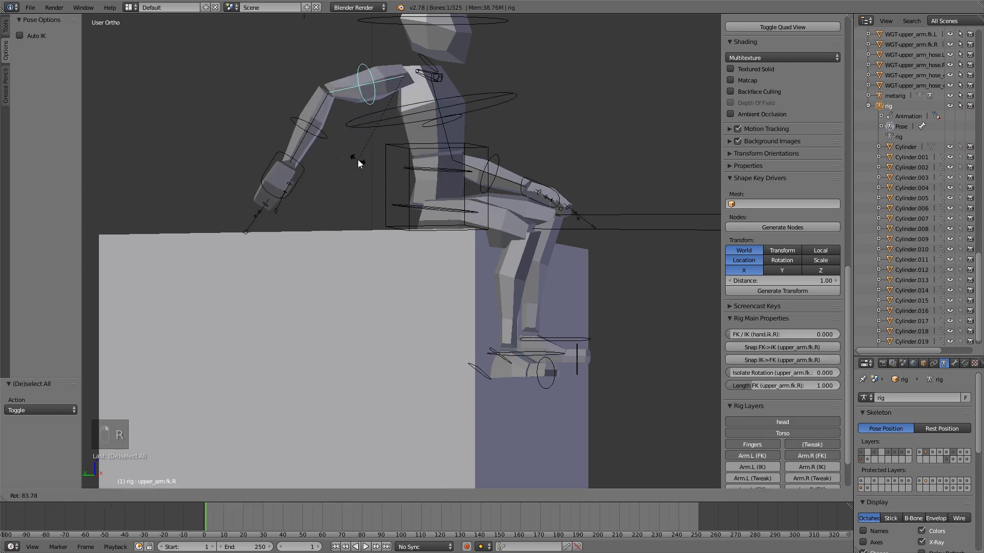
{"action": "right_click", "coordinate": [546, 150]}
{"action": "key", "text": "a"}
- Examine the seated pose from the front, toggle wireframe shading on and off, and switch to the camera view
{"action": "middle_click_drag", "start_coordinate": [536, 164], "coordinate": [435, 171]}
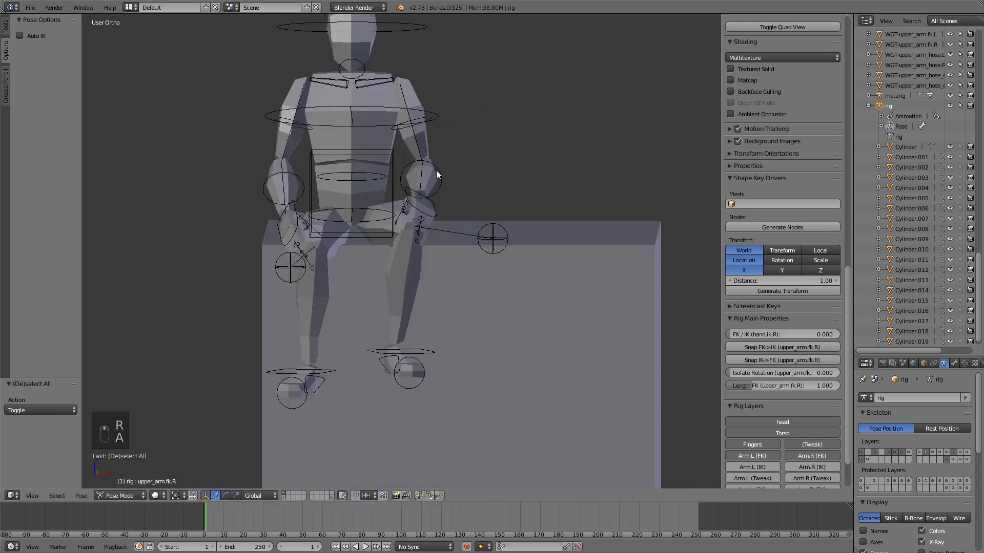
{"action": "key", "text": "z"}
{"action": "key", "text": "z"}
{"action": "key", "text": "KP_0"}
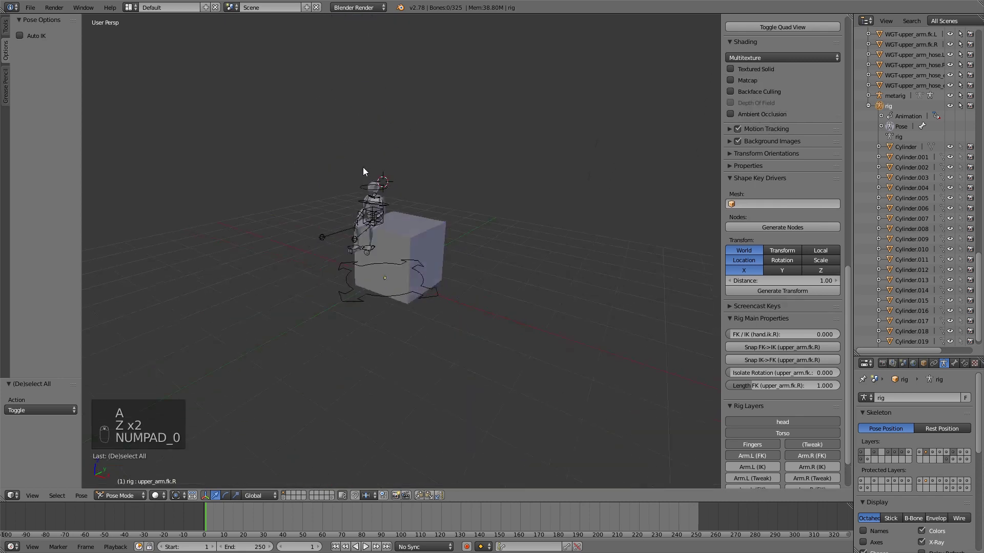
- Fly the camera around to frame the seated human and cube from the front, confirm its position, and deselect everything
{"action": "right_click", "coordinate": [436, 162]}
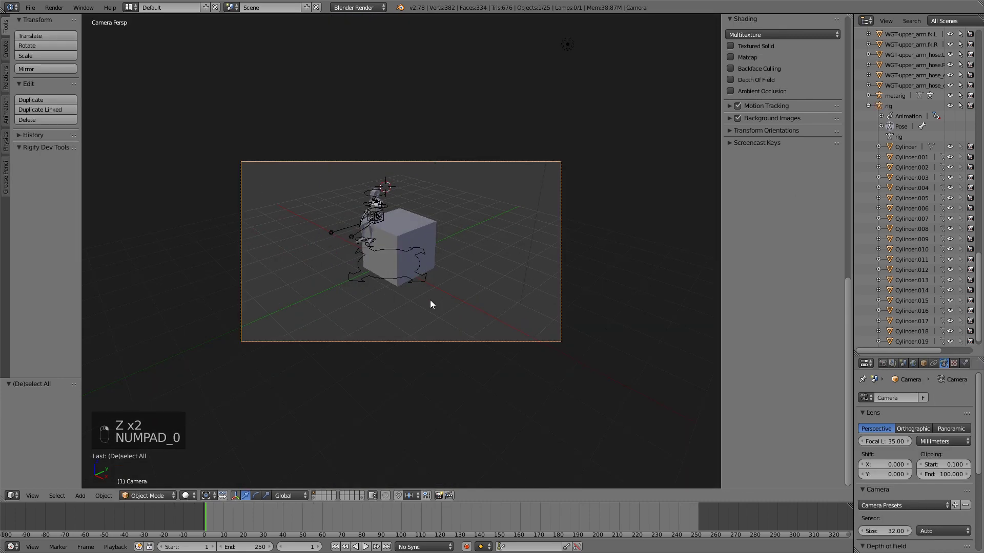
{"action": "key", "text": "shift+f"}
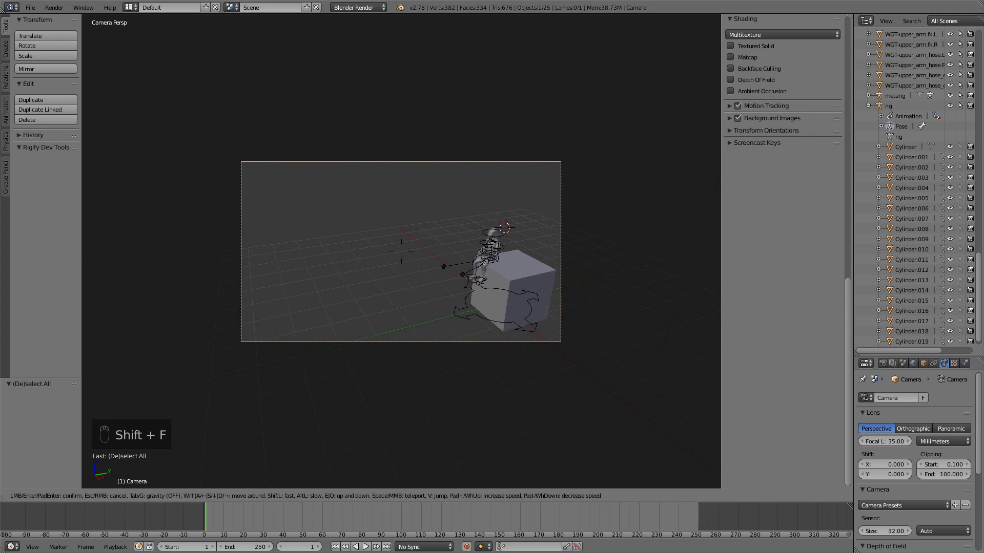
{"action": "key", "text": "w"}
{"action": "key", "text": "a"}
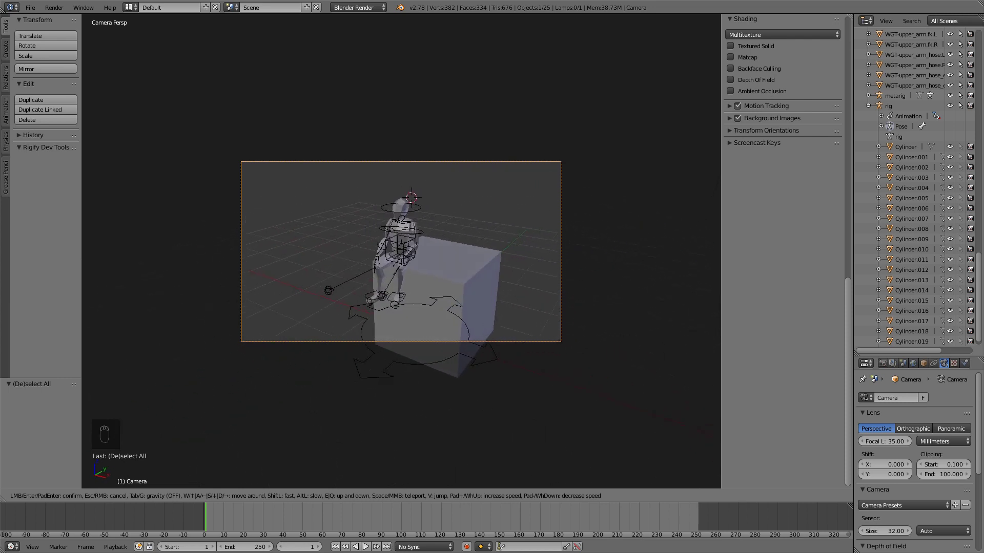
{"action": "key", "text": "a"}
{"action": "key", "text": "w"}
{"action": "key", "text": "a"}
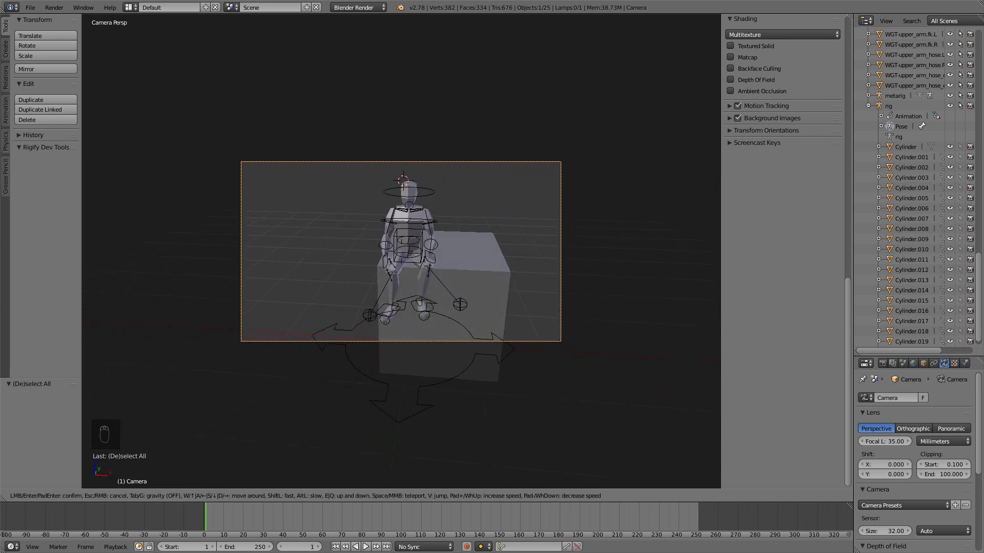
{"action": "key", "text": "s"}
{"action": "left_click", "coordinate": [423, 288]}
{"action": "key", "text": "a"}
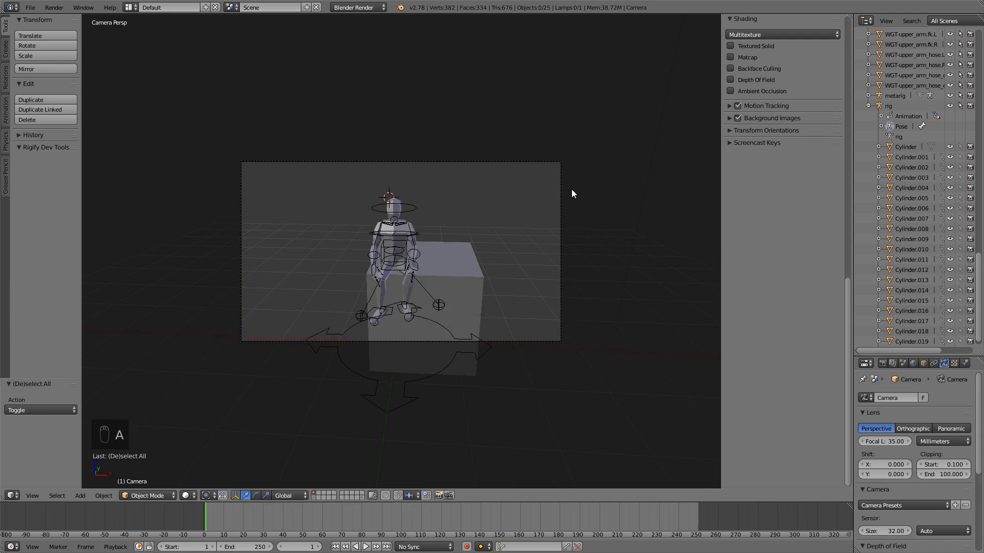
- Select the lamp, enlarge the properties area, and change the lamp type to Sun
{"action": "right_click", "coordinate": [653, 154]}
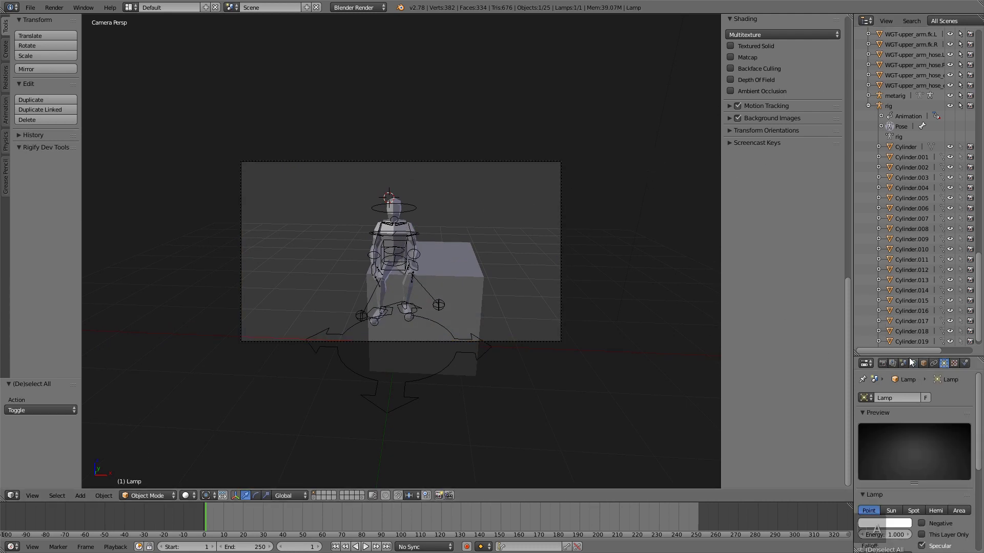
{"action": "left_click_drag", "start_coordinate": [914, 357], "coordinate": [931, 137]}
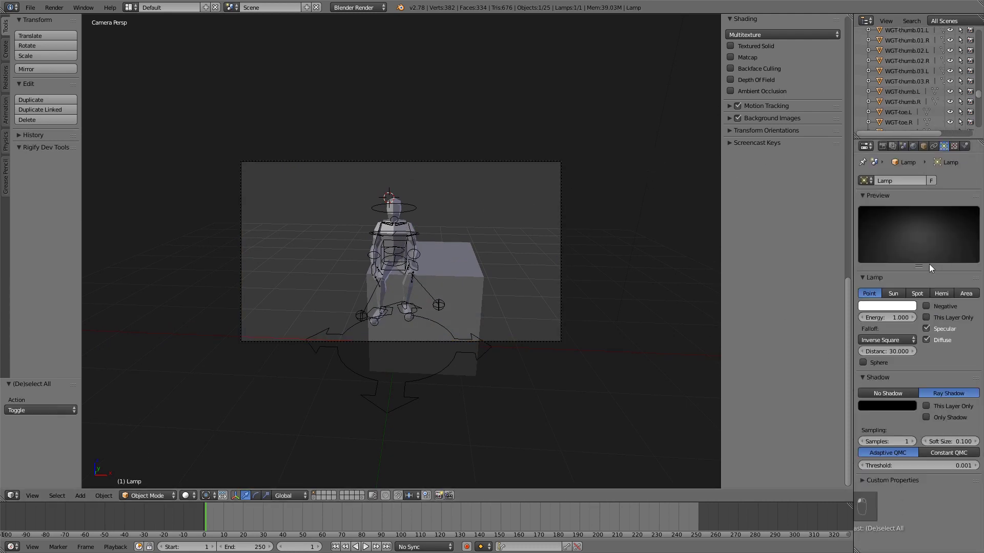
{"action": "left_click", "coordinate": [891, 293]}
- Rotate the sun lamp about 68° in top view so it lights the front of the seated human
{"action": "middle_click_drag", "start_coordinate": [666, 254], "coordinate": [560, 279]}
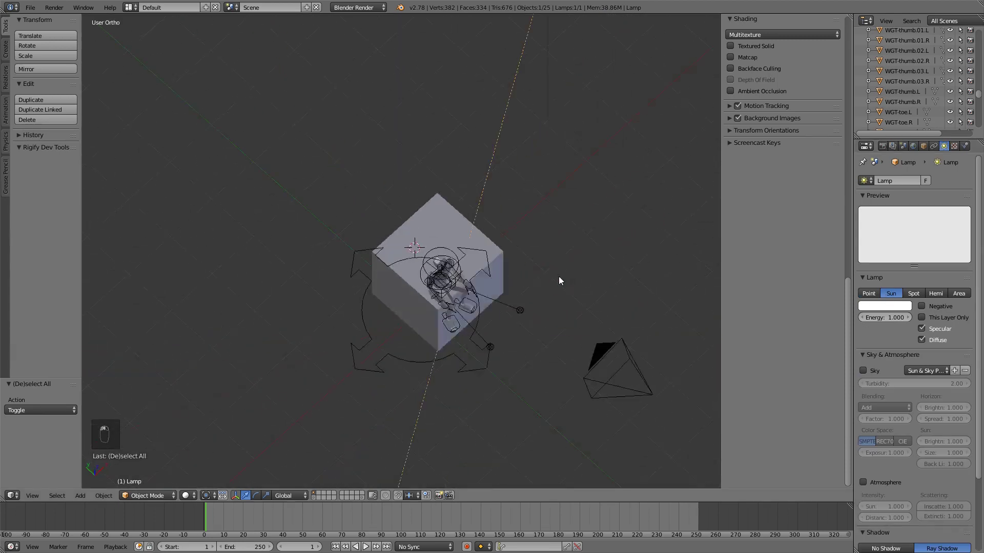
{"action": "key", "text": "KP_7"}
{"action": "key", "text": "r"}
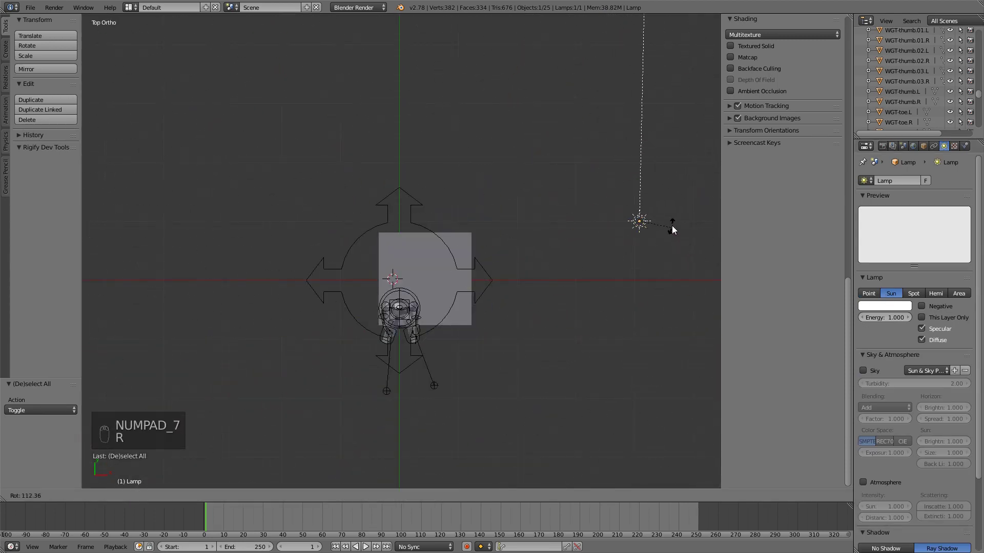
{"action": "left_click", "coordinate": [668, 205]}
- Render the scene from the camera, close the render, and look over the posed rig in the viewport
{"action": "key", "text": "F12"}
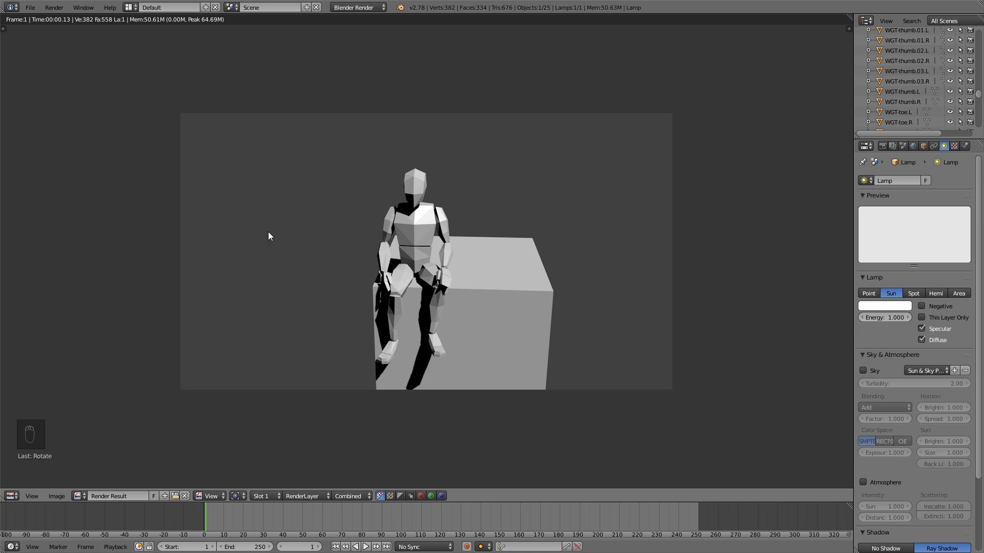
{"action": "key", "text": "Escape"}
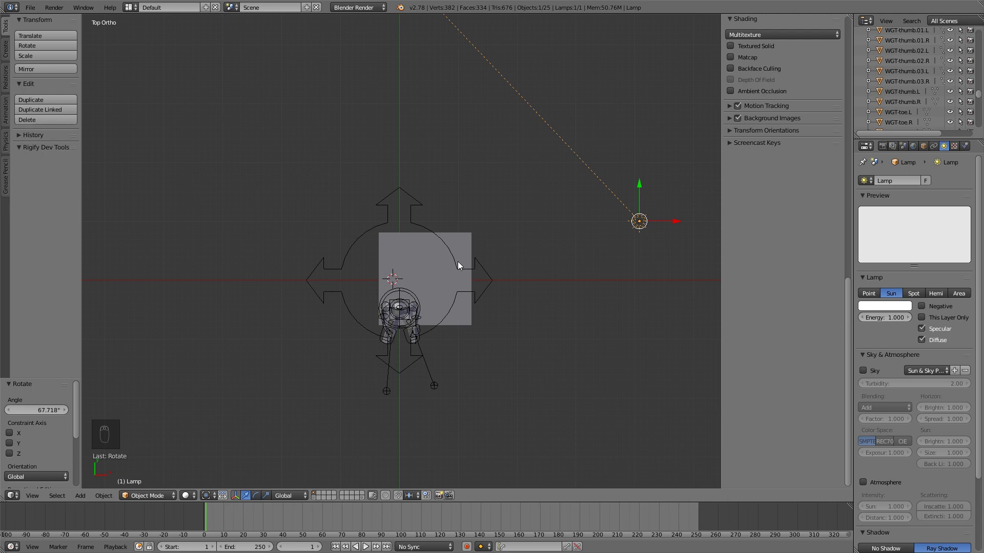
{"action": "middle_click_drag", "start_coordinate": [458, 266], "coordinate": [471, 243]}
{"action": "scroll", "coordinate": [448, 241], "scroll_direction": "up", "scroll_amount": 2}
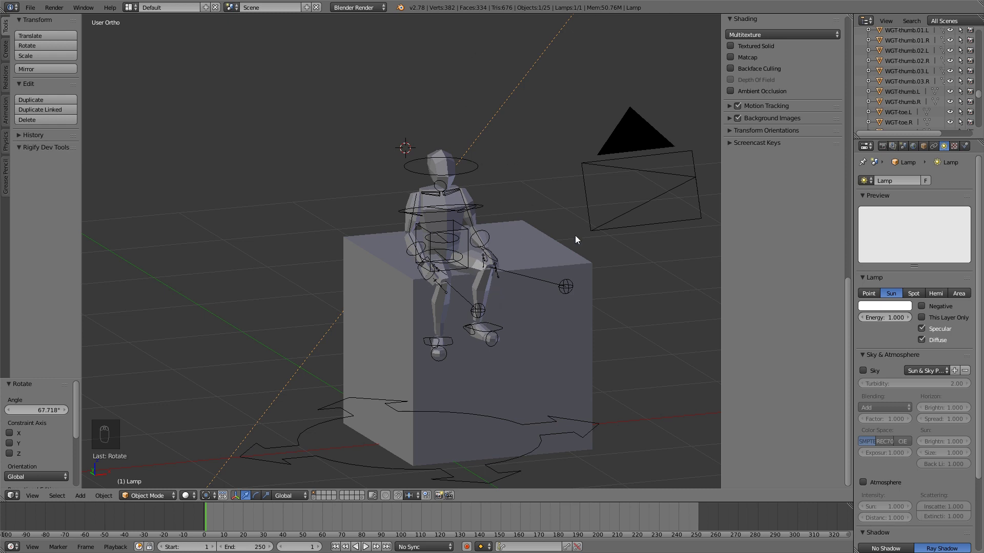
{"action": "scroll", "coordinate": [475, 360], "scroll_direction": "down", "scroll_amount": 2}
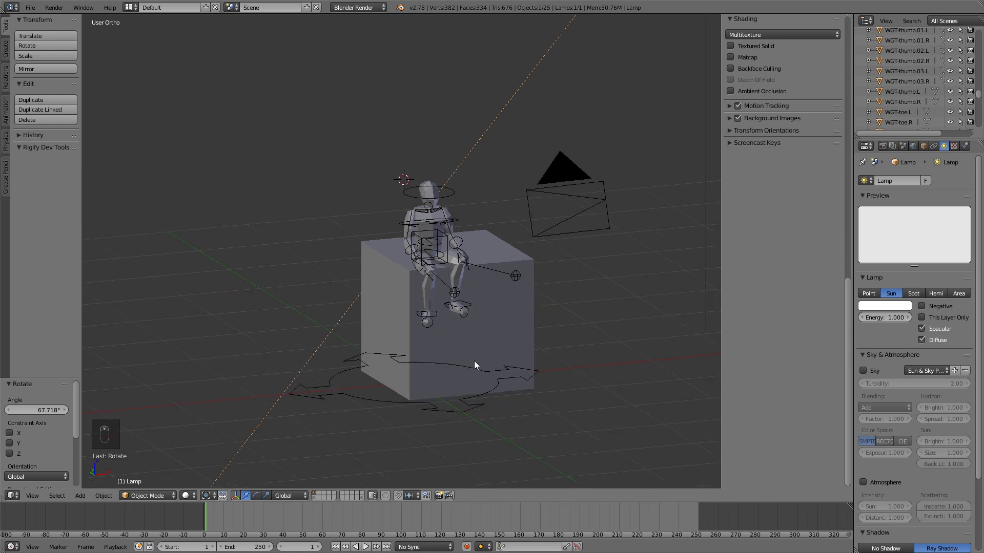